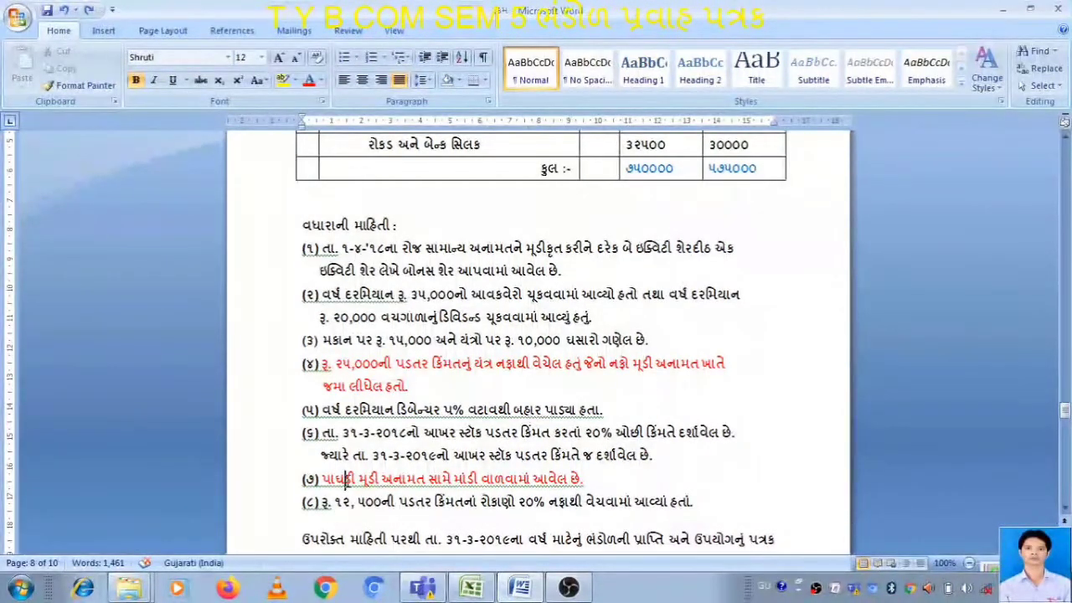
Review additional-information notes 4, 5 and 7 about the machinery sale, debentures and goodwill in the problem text.
{"action": "left_click", "coordinate": [416, 479]}
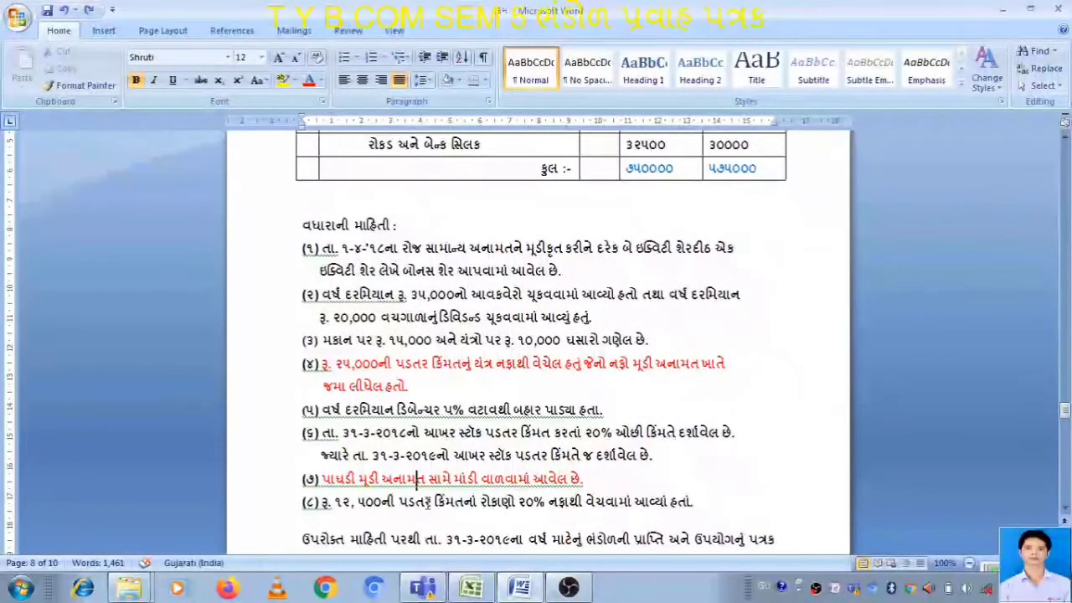
{"action": "scroll", "coordinate": [429, 504], "scroll_direction": "up", "scroll_amount": 7}
{"action": "scroll", "coordinate": [428, 504], "scroll_direction": "down", "scroll_amount": 7}
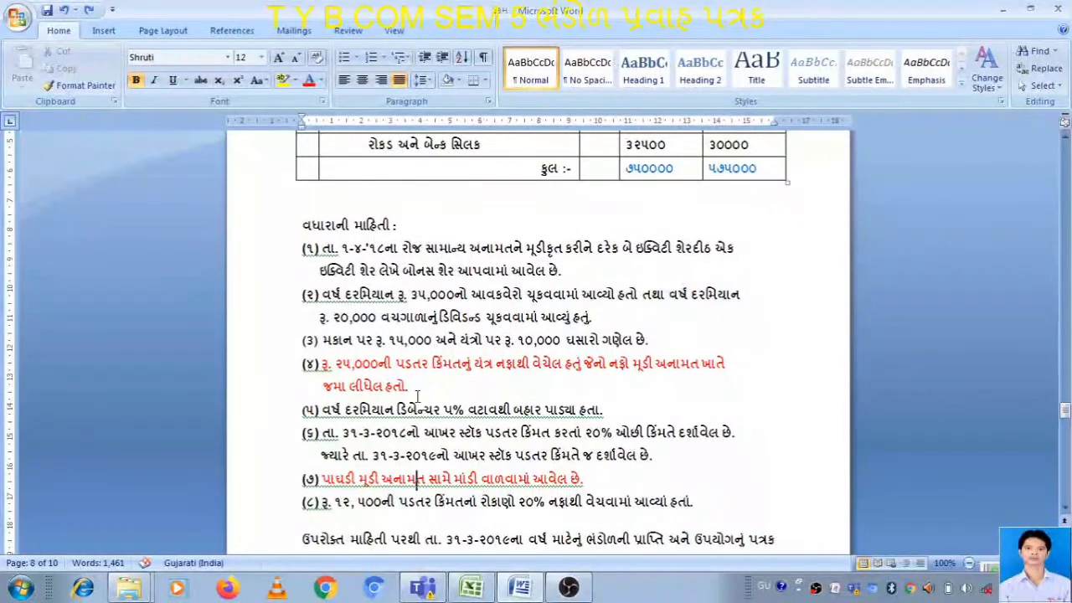
{"action": "left_click", "coordinate": [403, 365]}
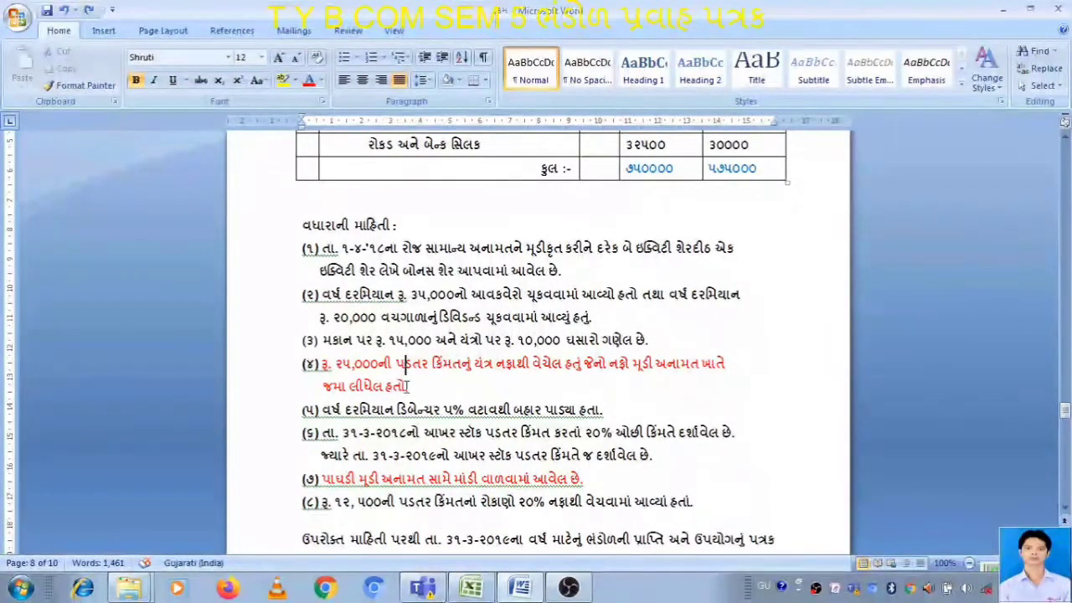
{"action": "double_click", "coordinate": [634, 362]}
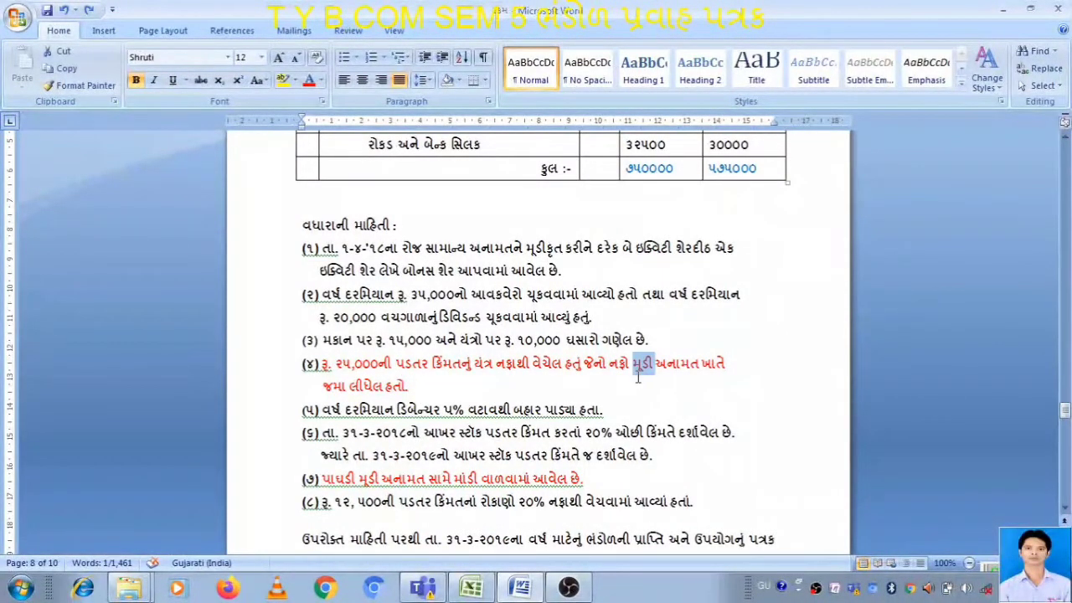
{"action": "left_click", "coordinate": [369, 479]}
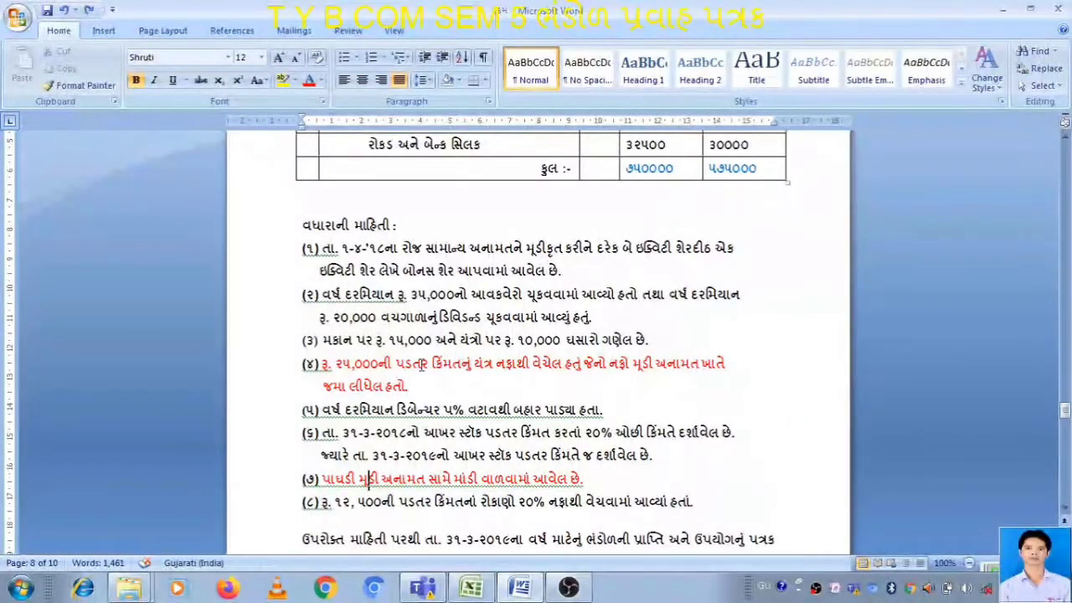
{"action": "left_click", "coordinate": [454, 409]}
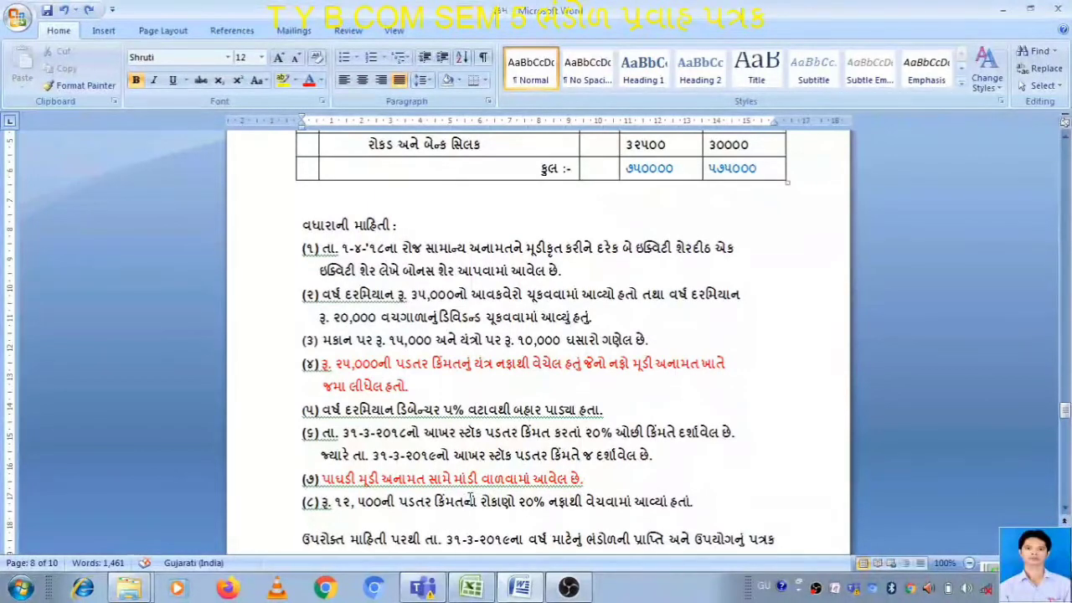
Switch to the Excel workbook, look over the working-capital statement and leave cell C27's edit mode.
{"action": "key", "text": "alt+Tab"}
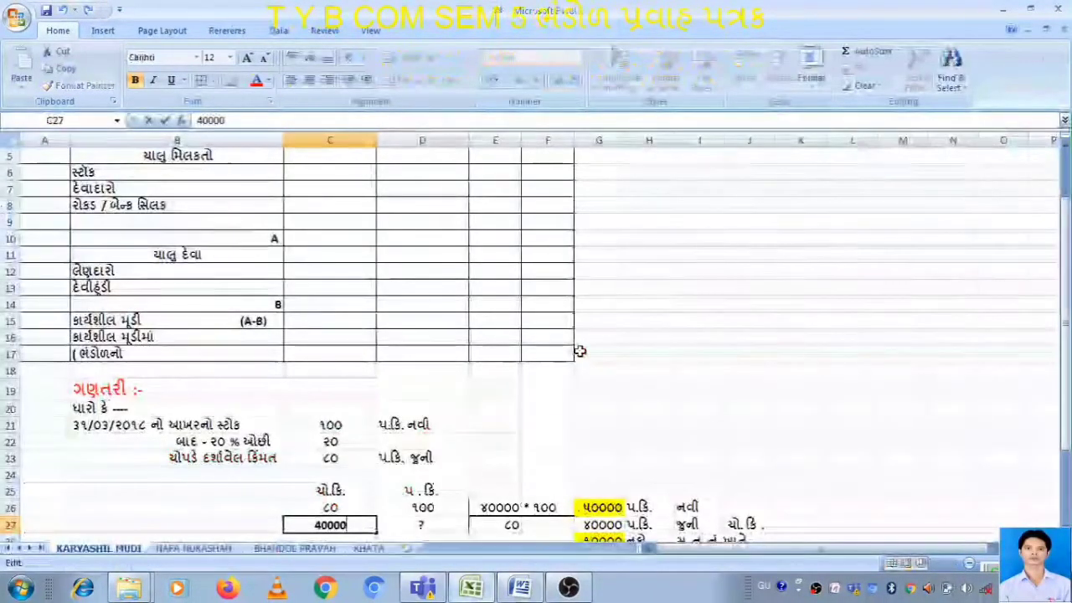
{"action": "scroll", "coordinate": [578, 349], "scroll_direction": "up", "scroll_amount": 2}
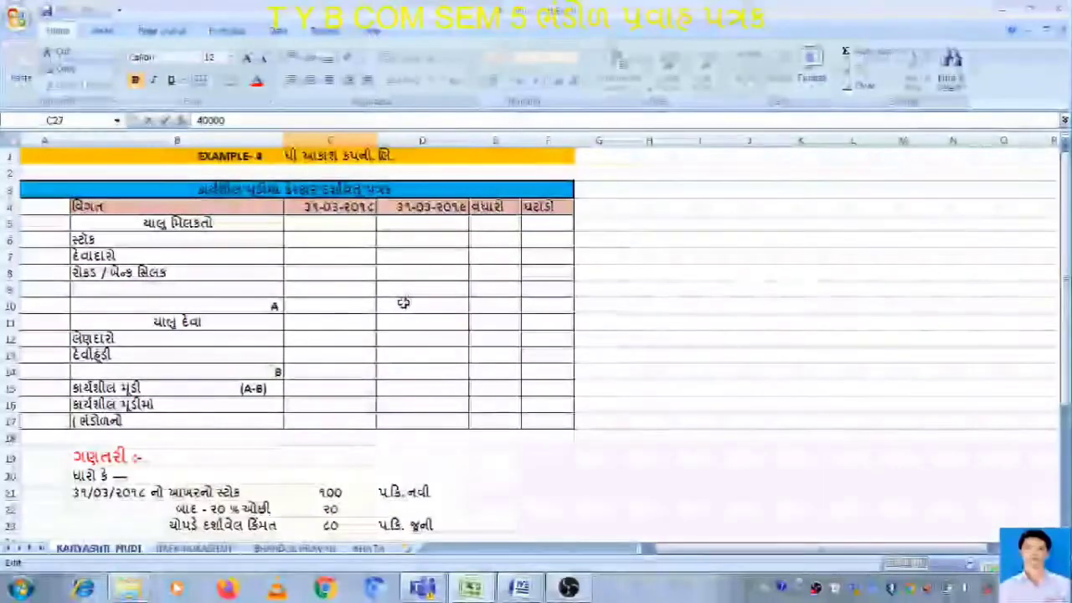
{"action": "scroll", "coordinate": [396, 302], "scroll_direction": "down", "scroll_amount": 2}
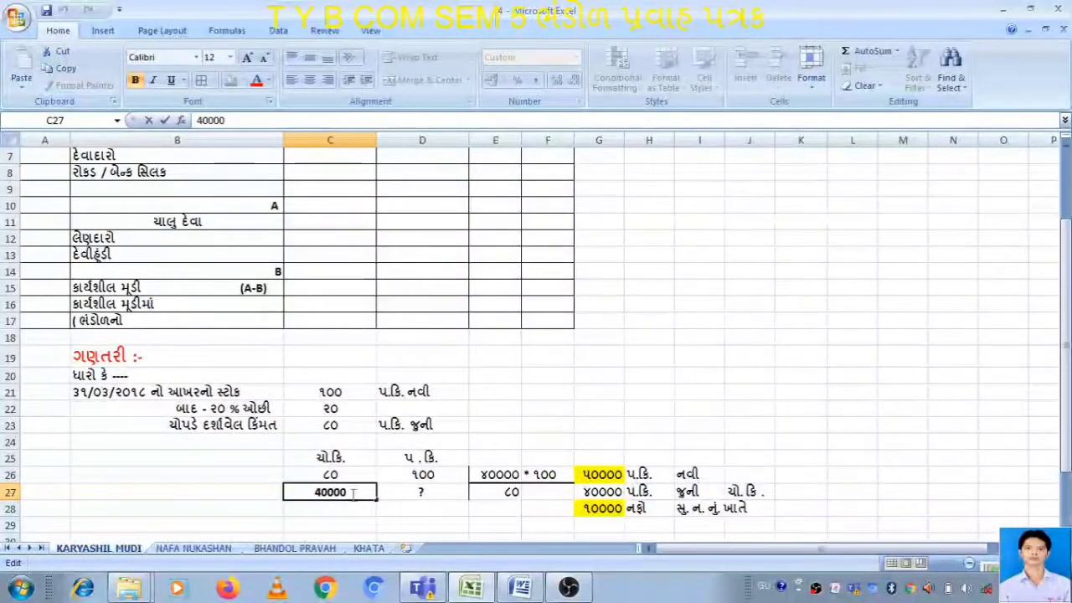
{"action": "left_click", "coordinate": [410, 527]}
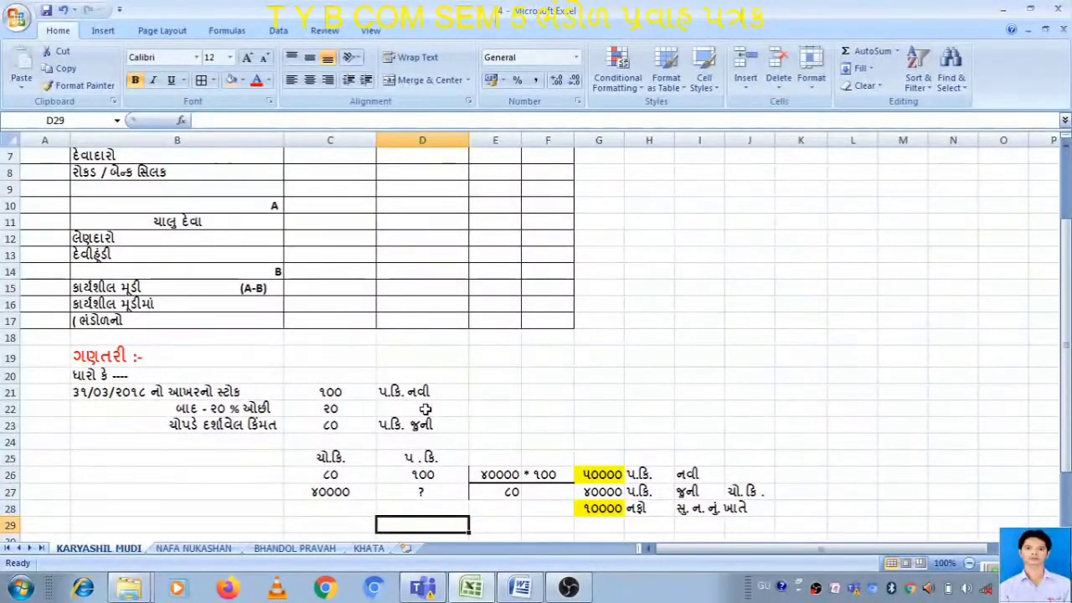
Examine the assumed 31/03/2018 closing-stock working in rows 21 to 23, from cost price through the 20% reduction to book value.
{"action": "left_click", "coordinate": [519, 586]}
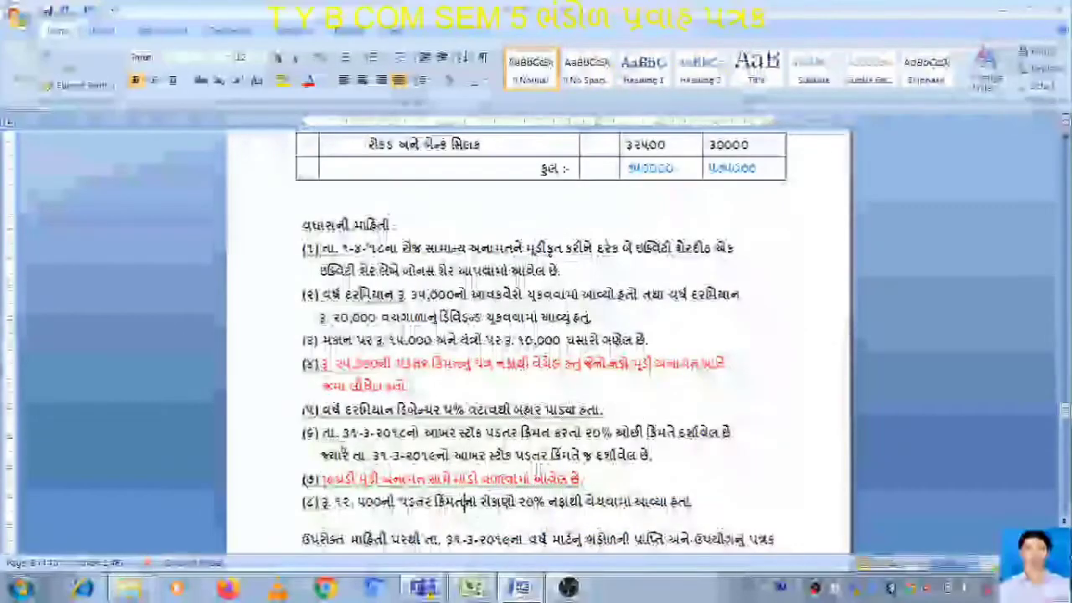
{"action": "left_click", "coordinate": [472, 586]}
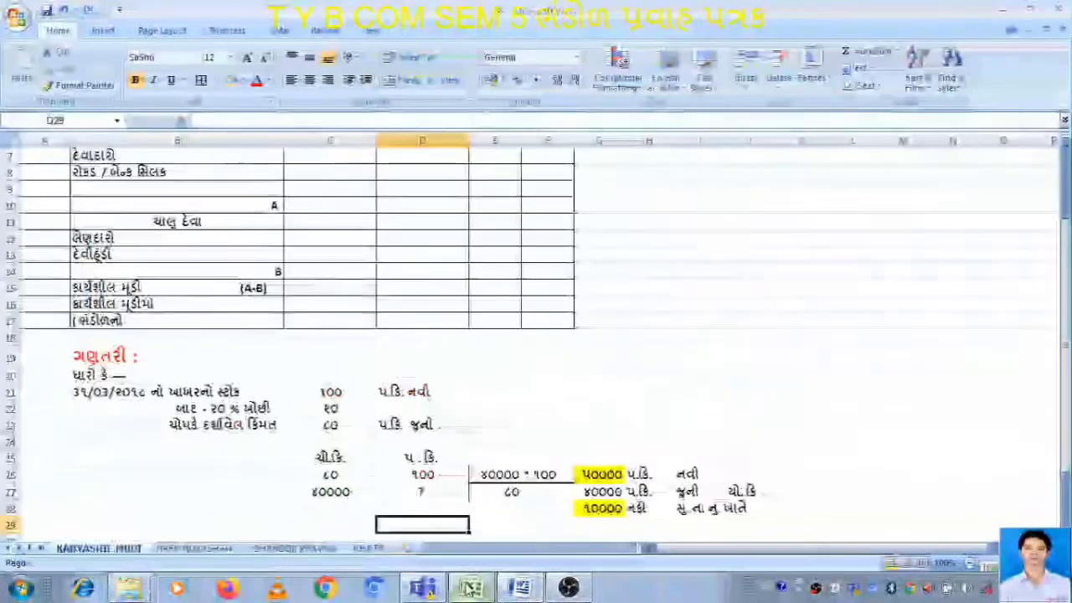
{"action": "left_click", "coordinate": [427, 392]}
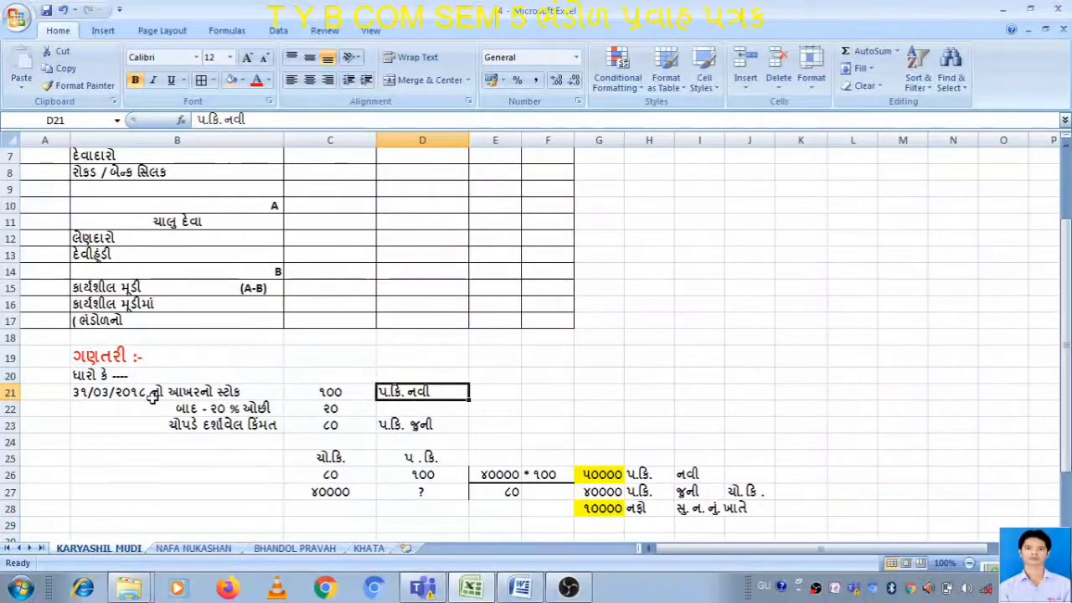
{"action": "left_click", "coordinate": [94, 392]}
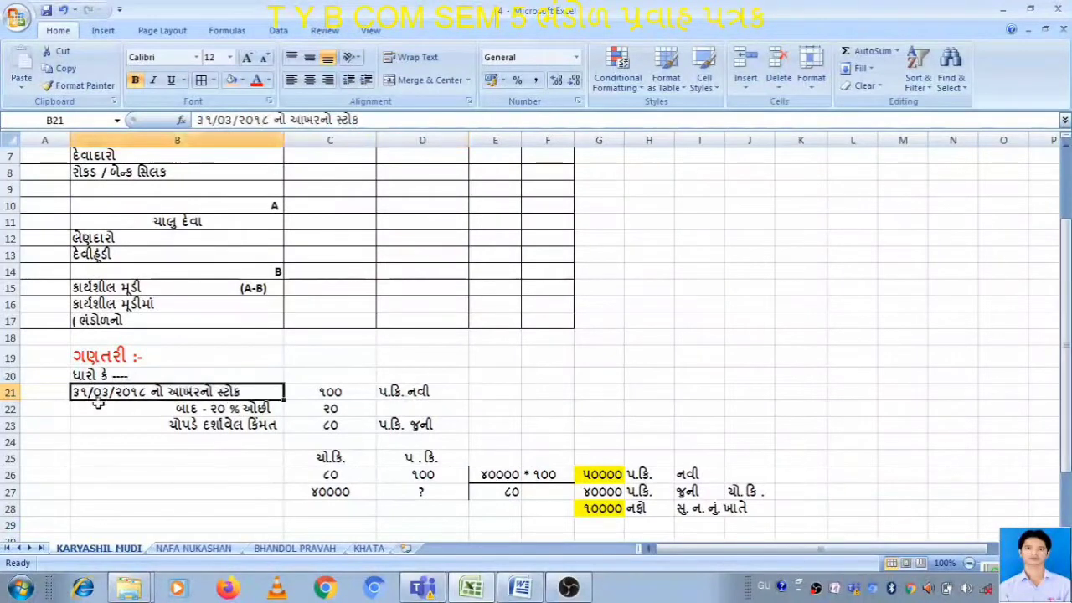
{"action": "left_click", "coordinate": [345, 396]}
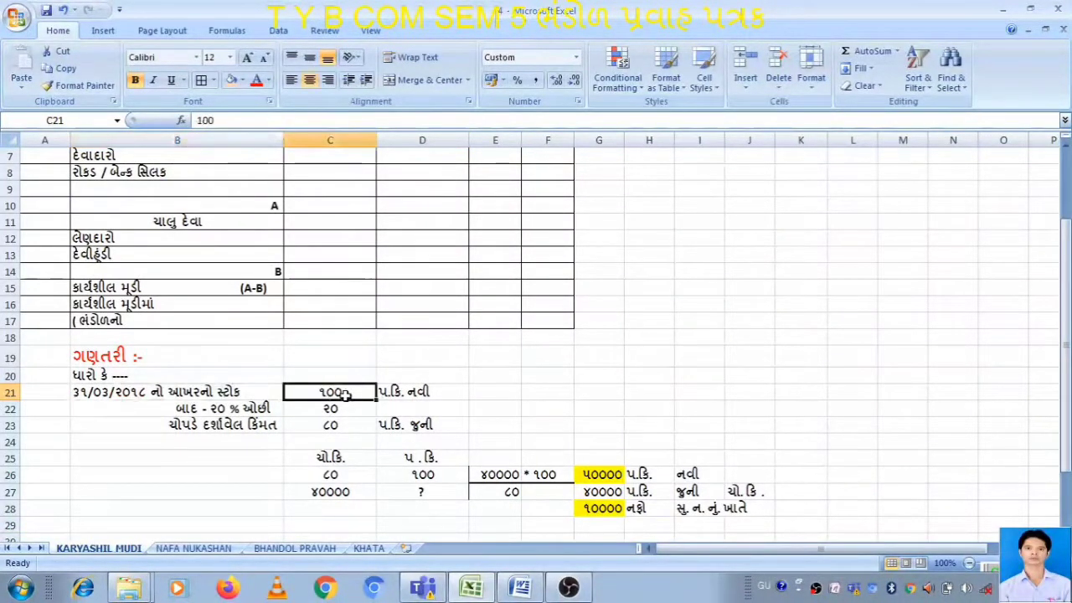
{"action": "left_click", "coordinate": [433, 392]}
{"action": "left_click", "coordinate": [355, 428]}
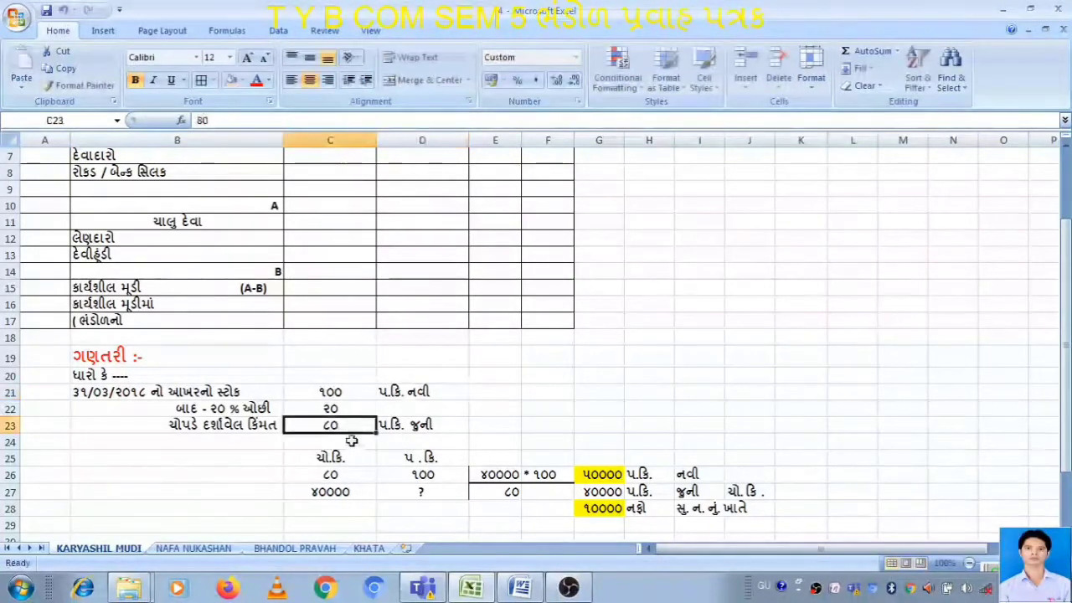
{"action": "left_click", "coordinate": [238, 391]}
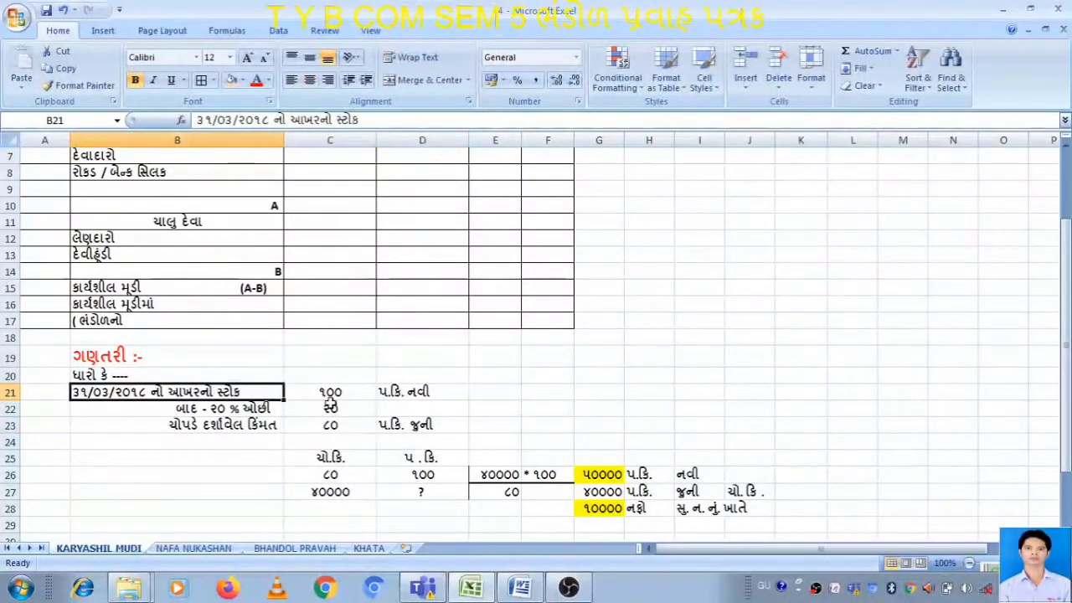
{"action": "left_click", "coordinate": [343, 393]}
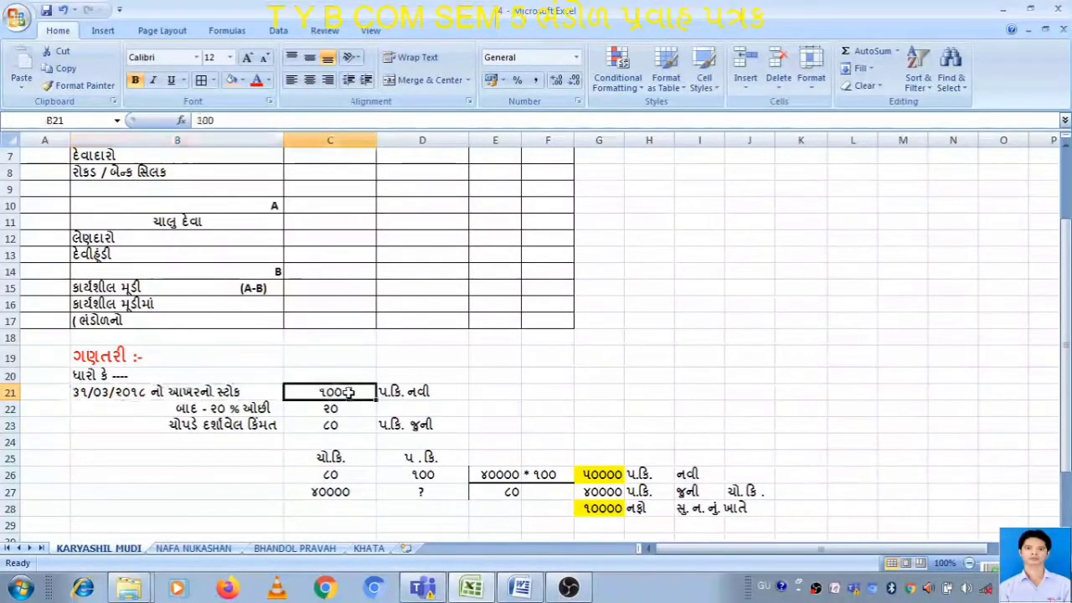
{"action": "left_click", "coordinate": [240, 407]}
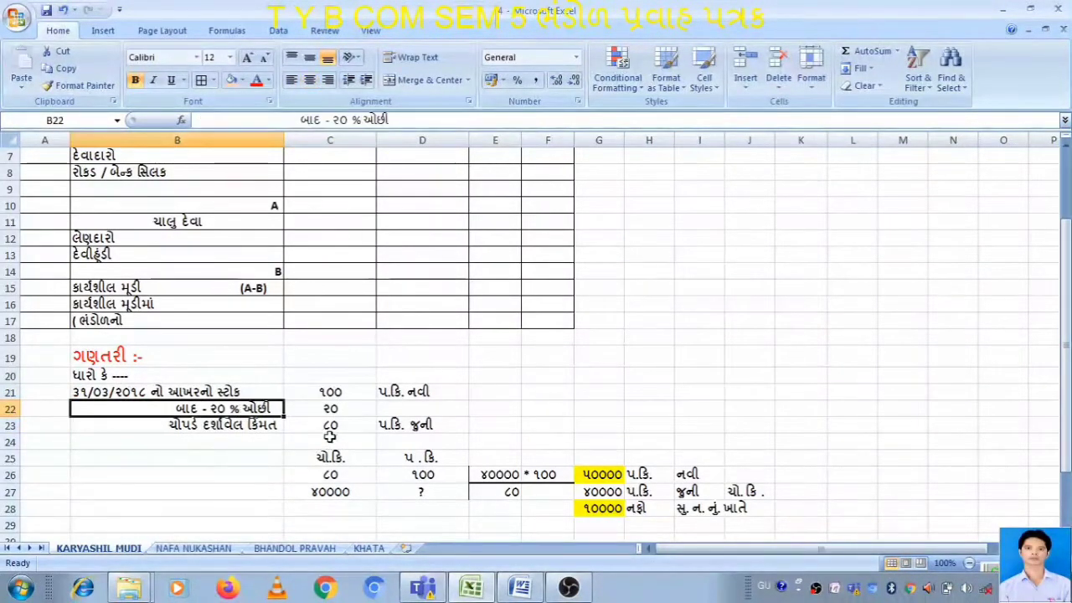
{"action": "left_click", "coordinate": [339, 408]}
Check note 6 on closing stock in the Word document against the book value in cell C23 of the Excel sheet.
{"action": "left_click", "coordinate": [520, 587]}
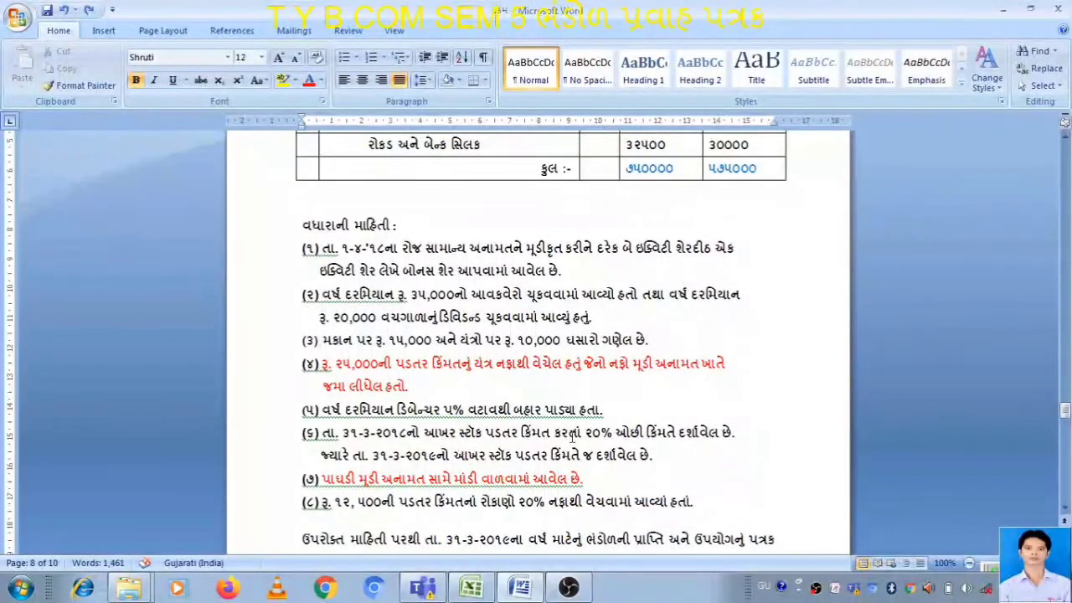
{"action": "left_click", "coordinate": [470, 587]}
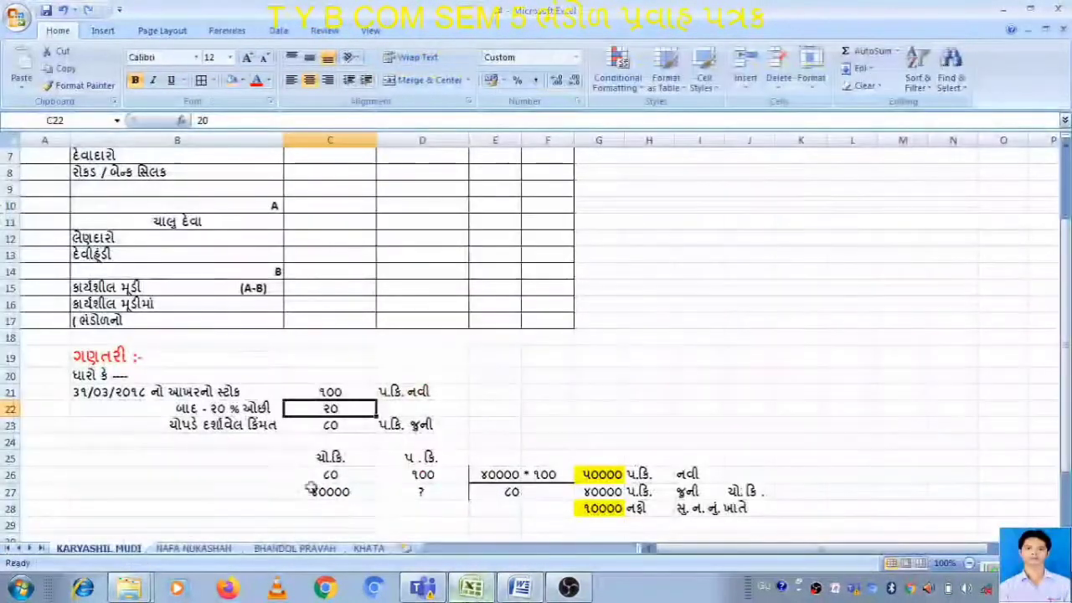
{"action": "left_click", "coordinate": [303, 427]}
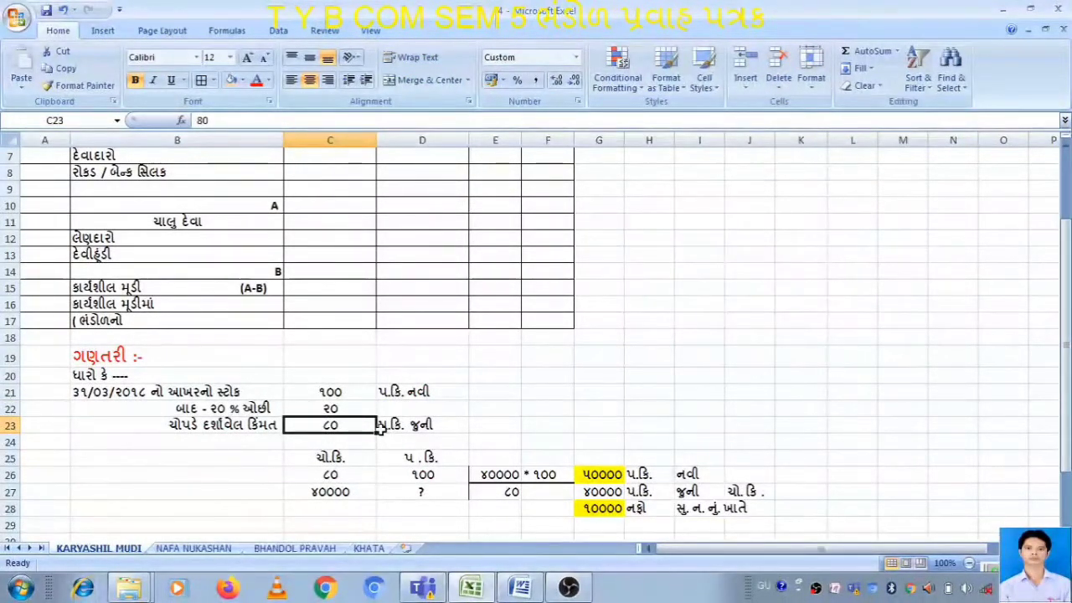
Look up the stock amount in the last column of the Word balance sheet's current assets and return to the Excel calculation.
{"action": "left_click", "coordinate": [519, 587]}
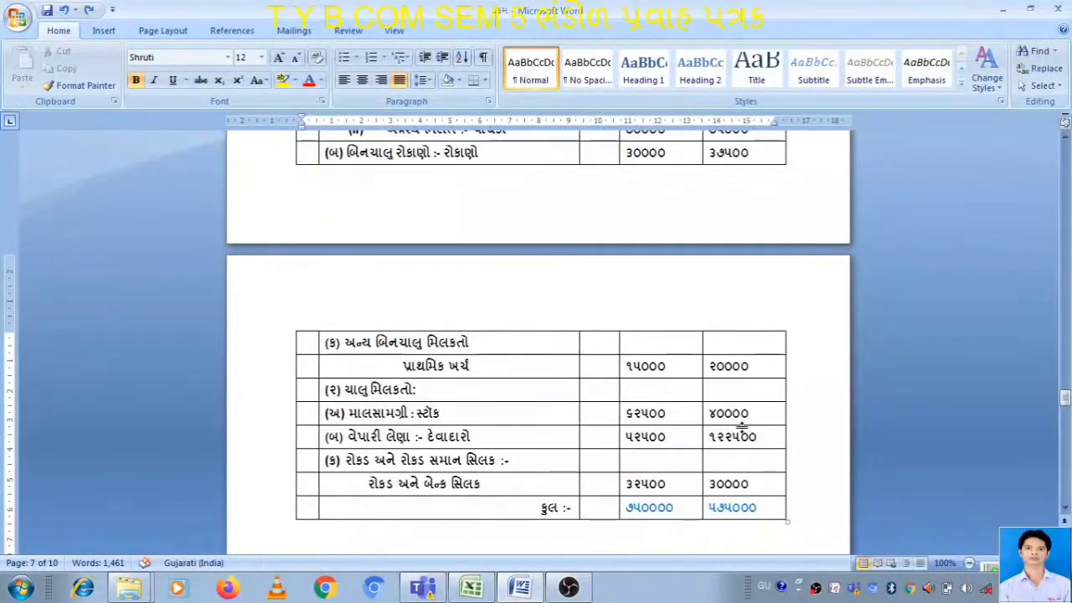
{"action": "left_click_drag", "start_coordinate": [752, 416], "coordinate": [710, 417]}
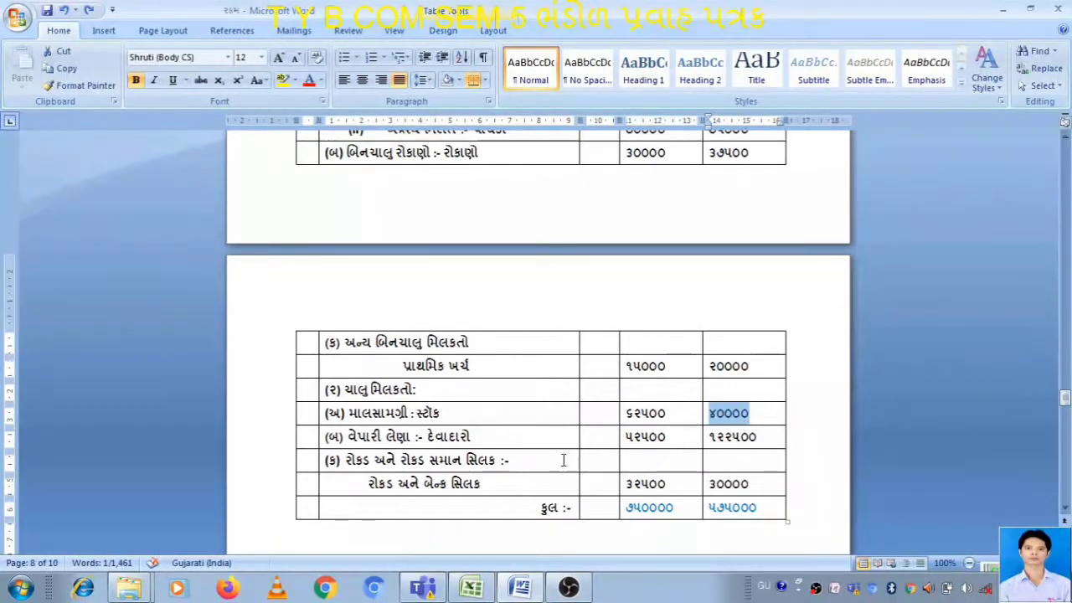
{"action": "left_click", "coordinate": [471, 588]}
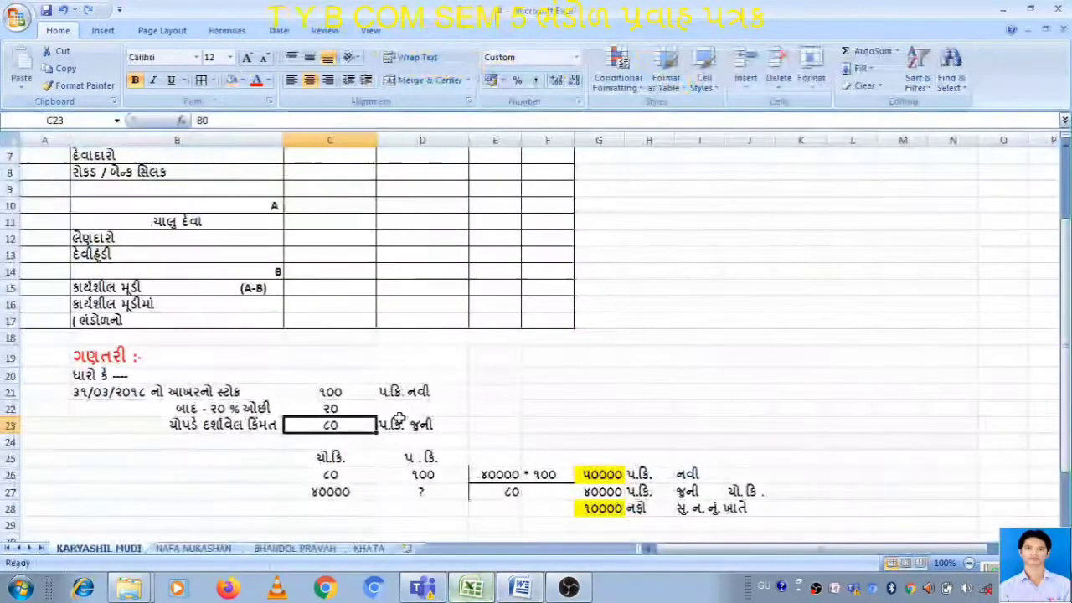
Examine the book-price to cost-price proportion in cells C25 to D27, comparing it with the book value in C23.
{"action": "left_click", "coordinate": [364, 461]}
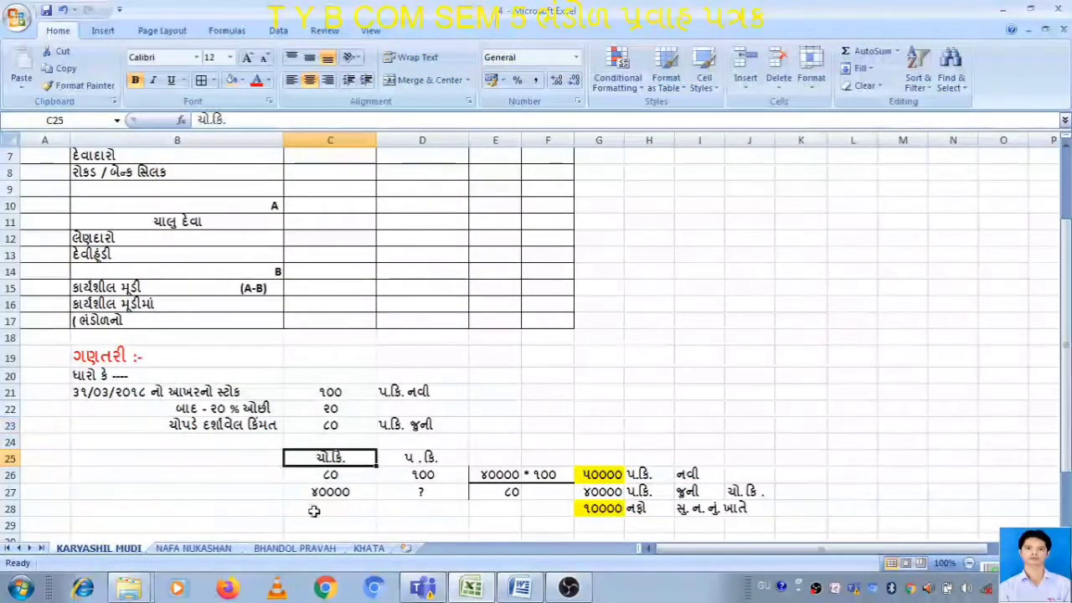
{"action": "double_click", "coordinate": [335, 473]}
{"action": "left_click", "coordinate": [336, 456]}
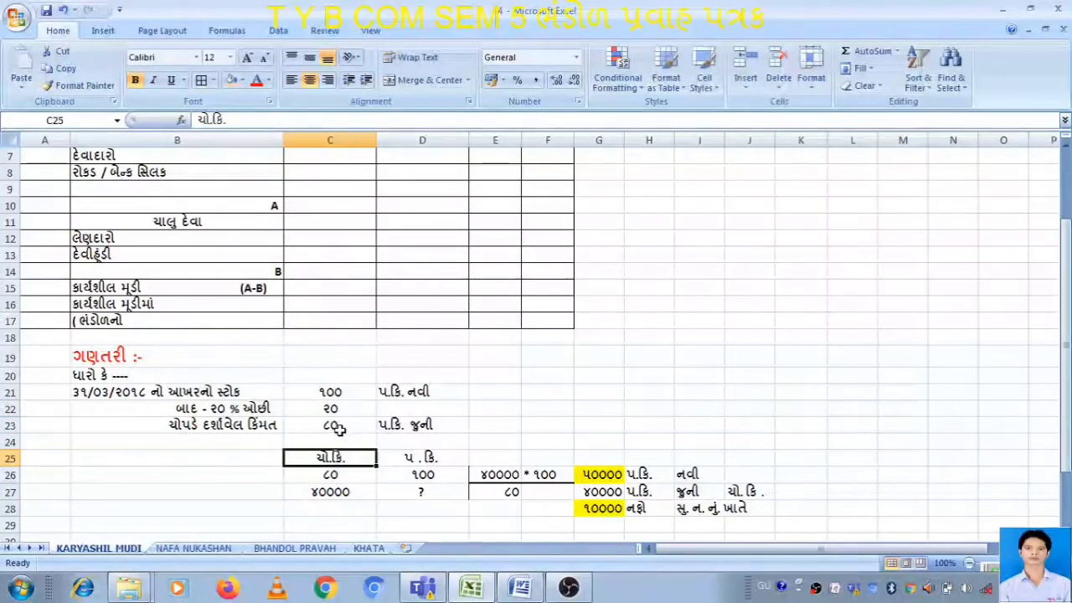
{"action": "left_click", "coordinate": [341, 432]}
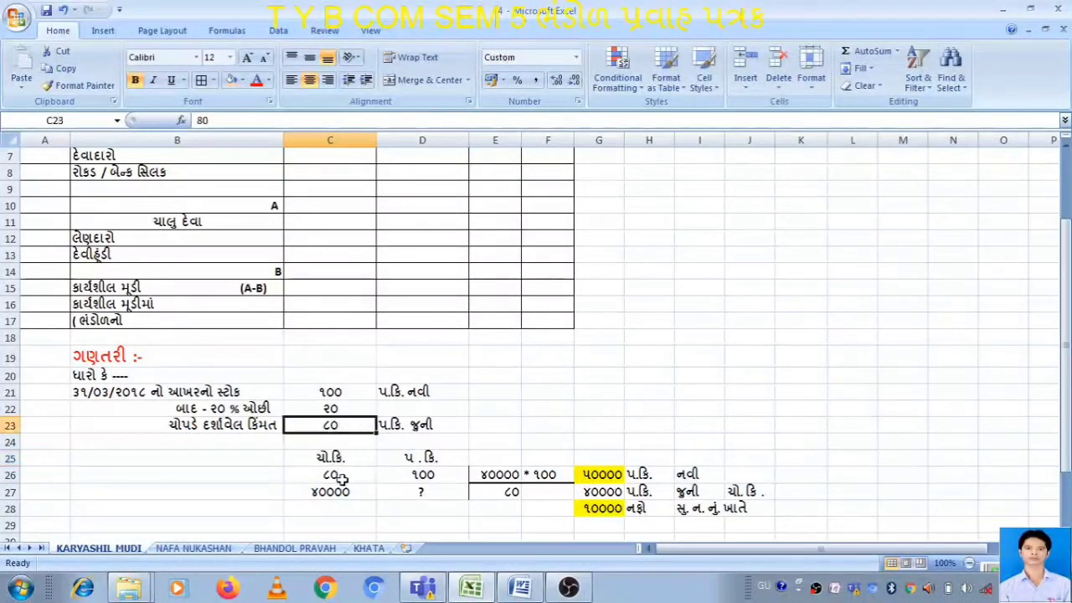
{"action": "left_click", "coordinate": [338, 459]}
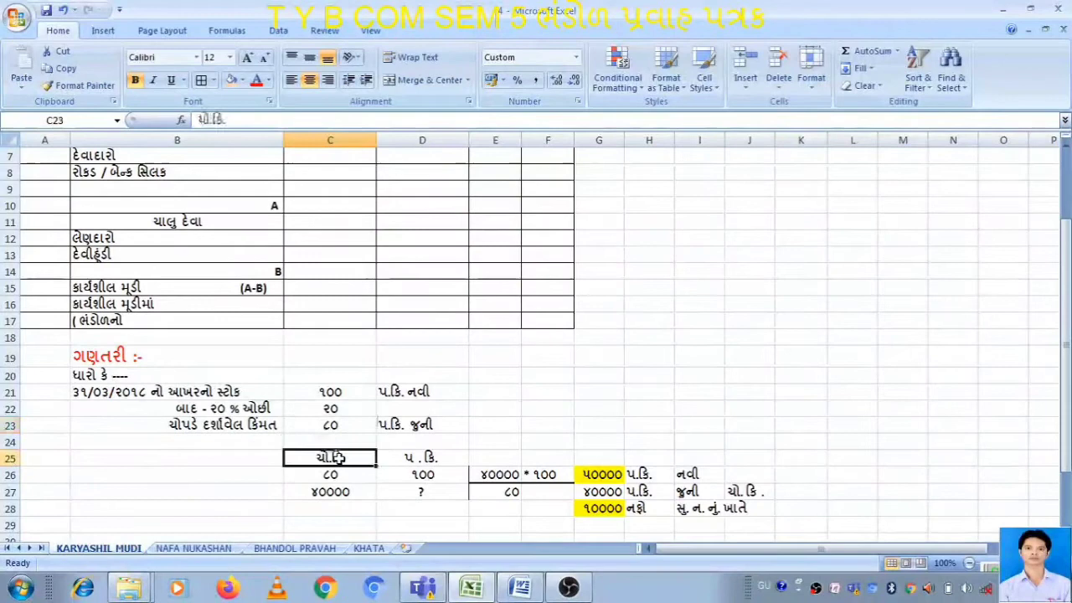
{"action": "left_click", "coordinate": [433, 457]}
{"action": "left_click", "coordinate": [434, 474]}
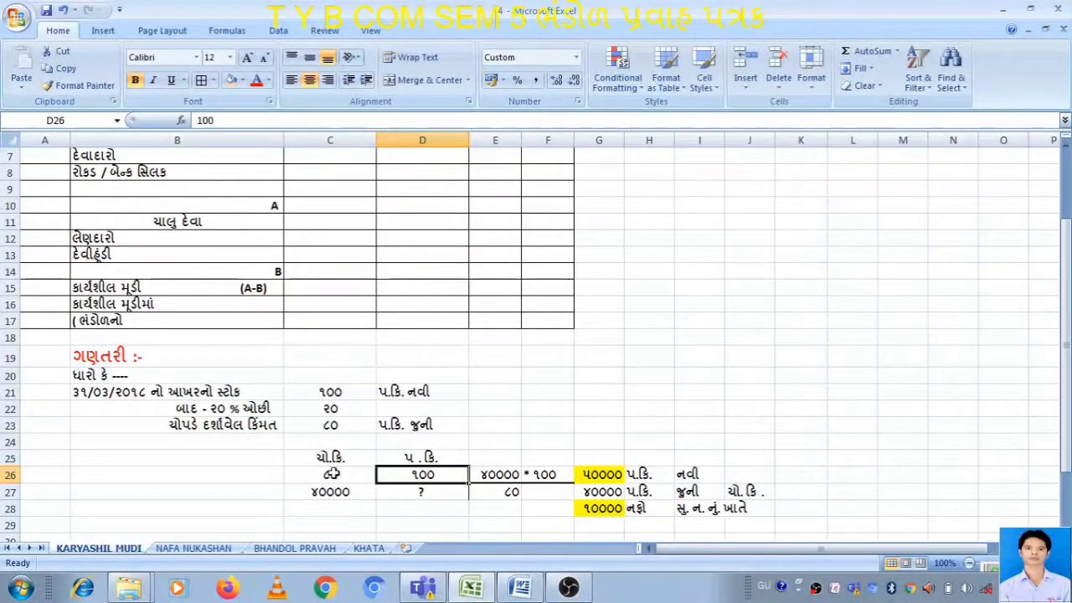
{"action": "left_click", "coordinate": [350, 497]}
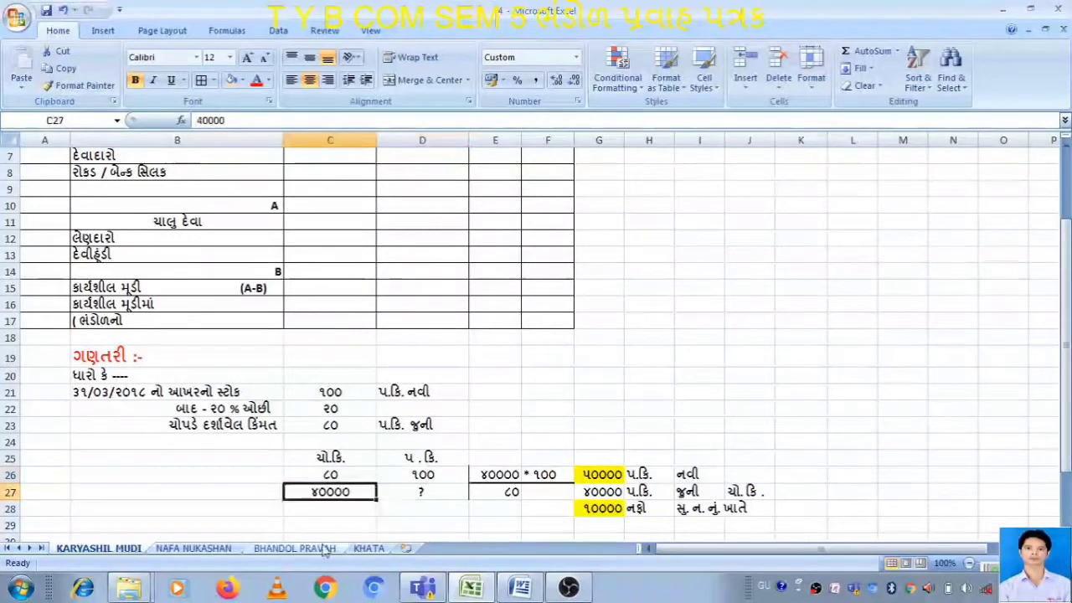
{"action": "left_click", "coordinate": [436, 491]}
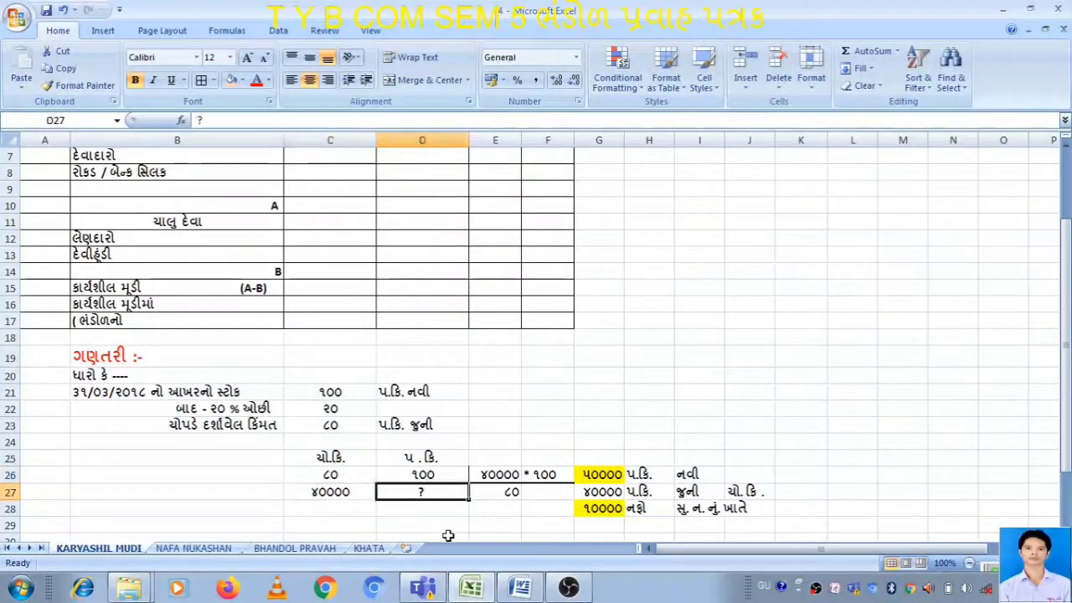
Examine the multiplication and divisor in cells E26 to F27 and the resulting cost price in G26.
{"action": "left_click", "coordinate": [505, 478]}
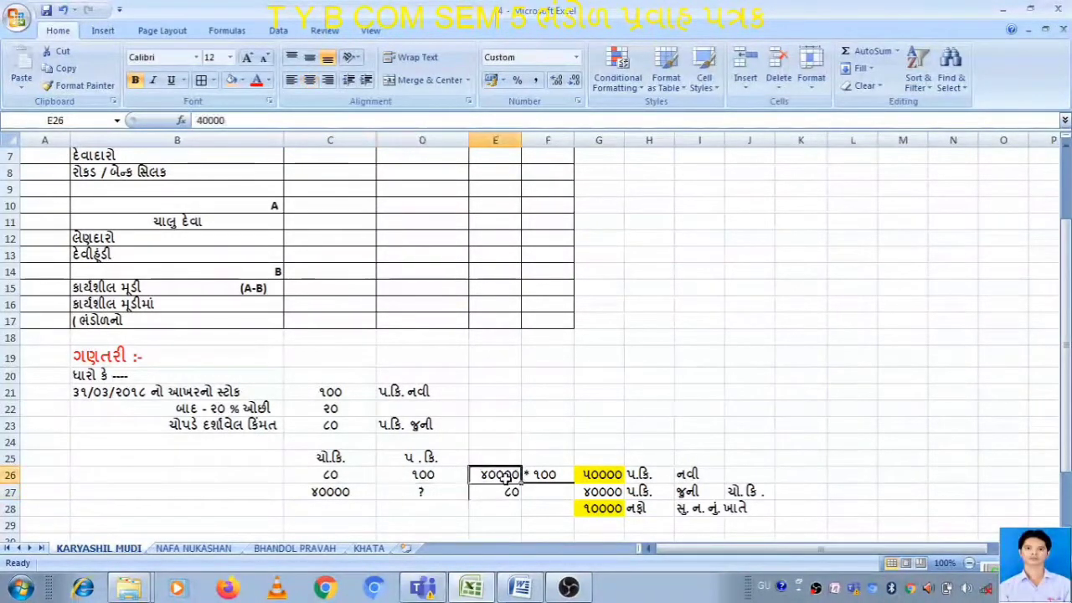
{"action": "key", "text": "Right"}
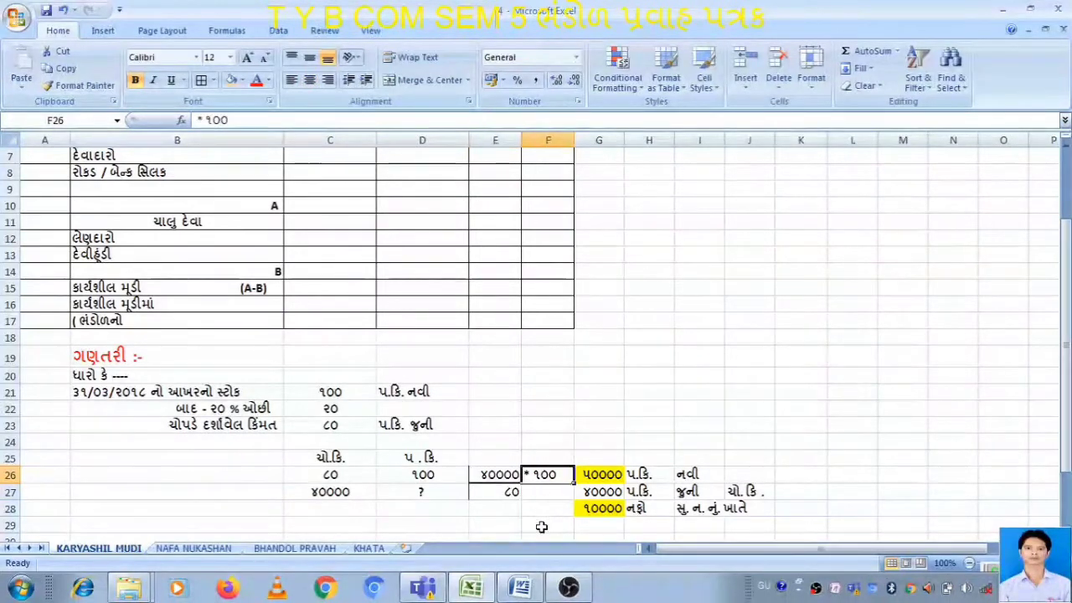
{"action": "left_click", "coordinate": [507, 494]}
{"action": "left_click", "coordinate": [606, 475]}
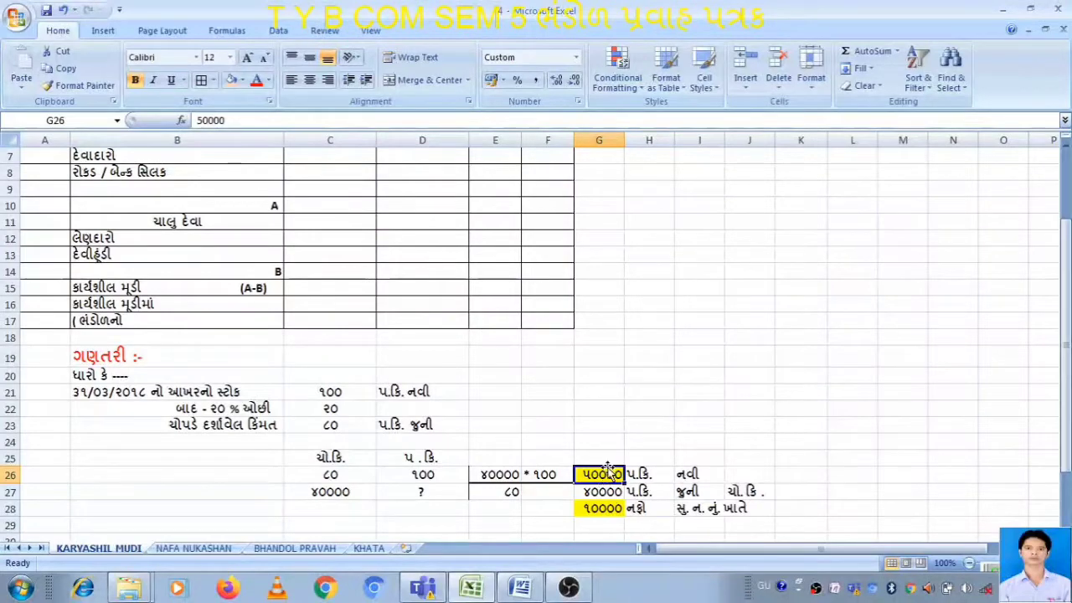
Review the new and old cost prices and the profit in cells G26 to G28, with the account note in I28.
{"action": "scroll", "coordinate": [561, 411], "scroll_direction": "up", "scroll_amount": 2}
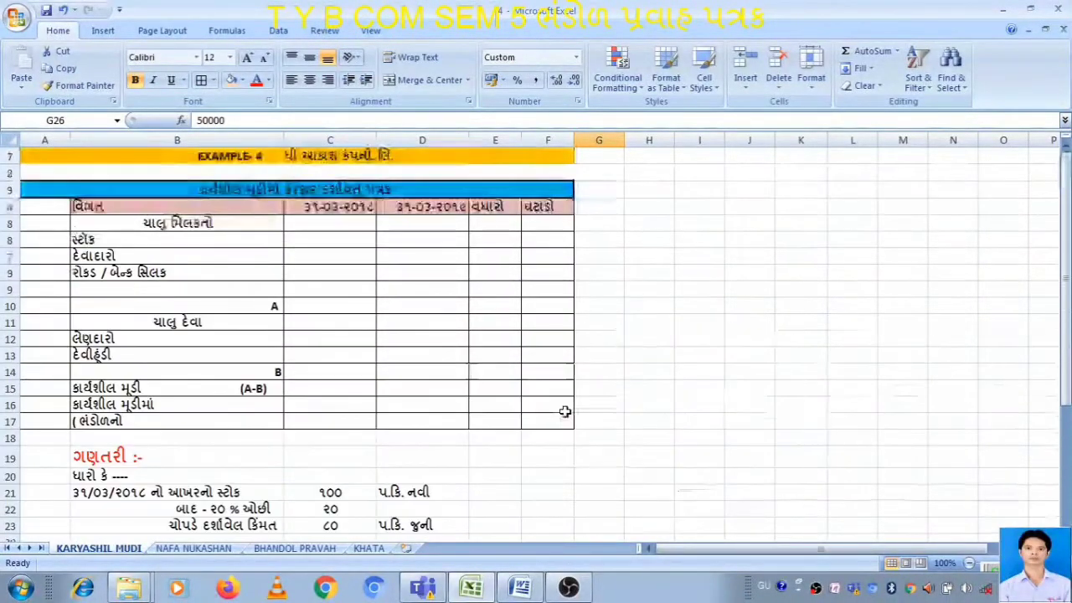
{"action": "scroll", "coordinate": [429, 391], "scroll_direction": "down", "scroll_amount": 4}
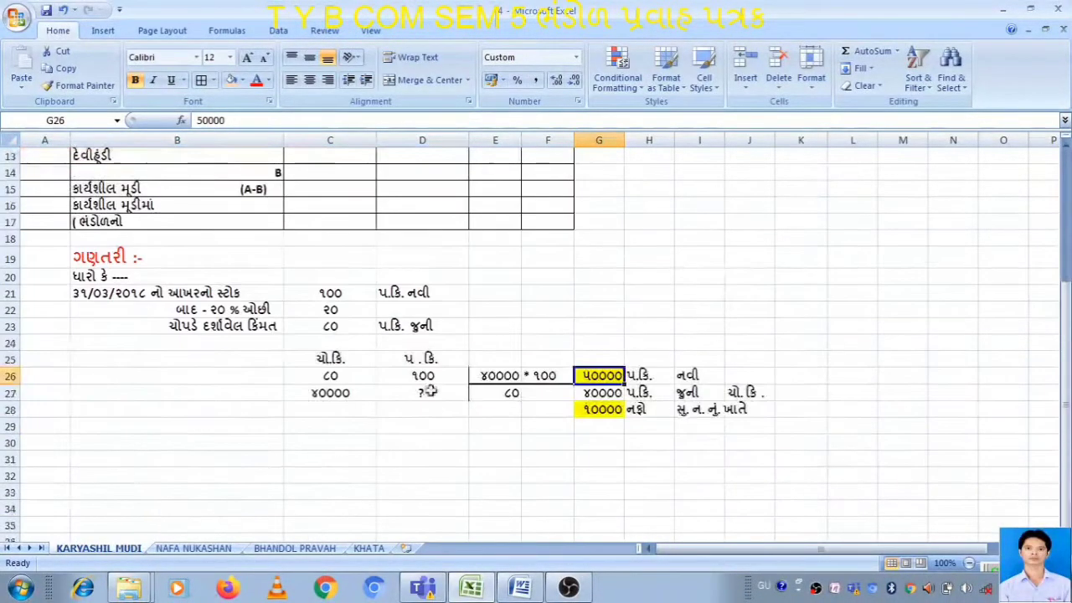
{"action": "left_click", "coordinate": [608, 396]}
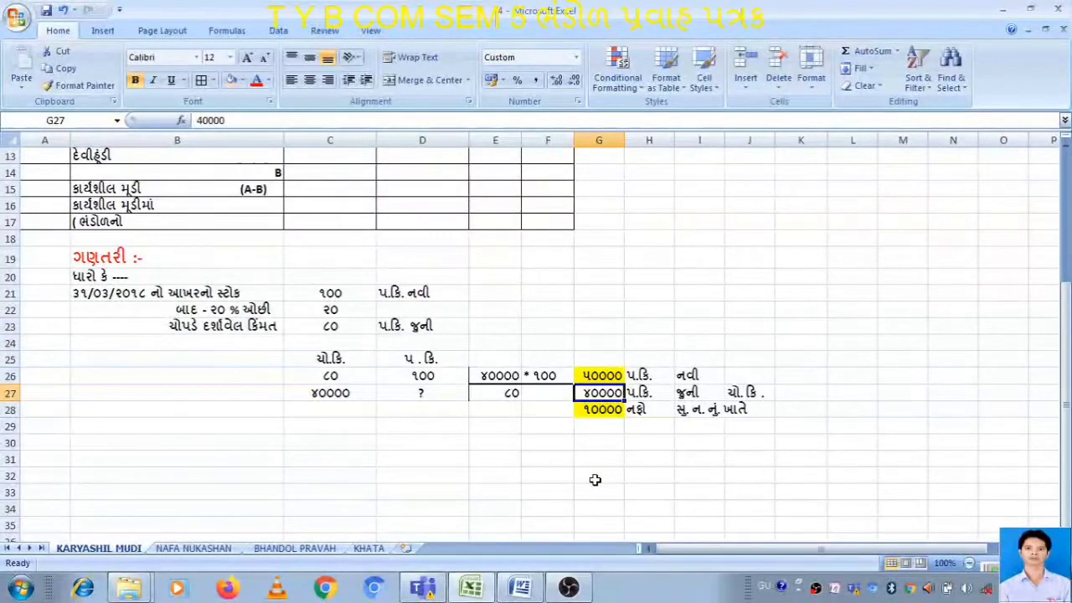
{"action": "left_click", "coordinate": [609, 410]}
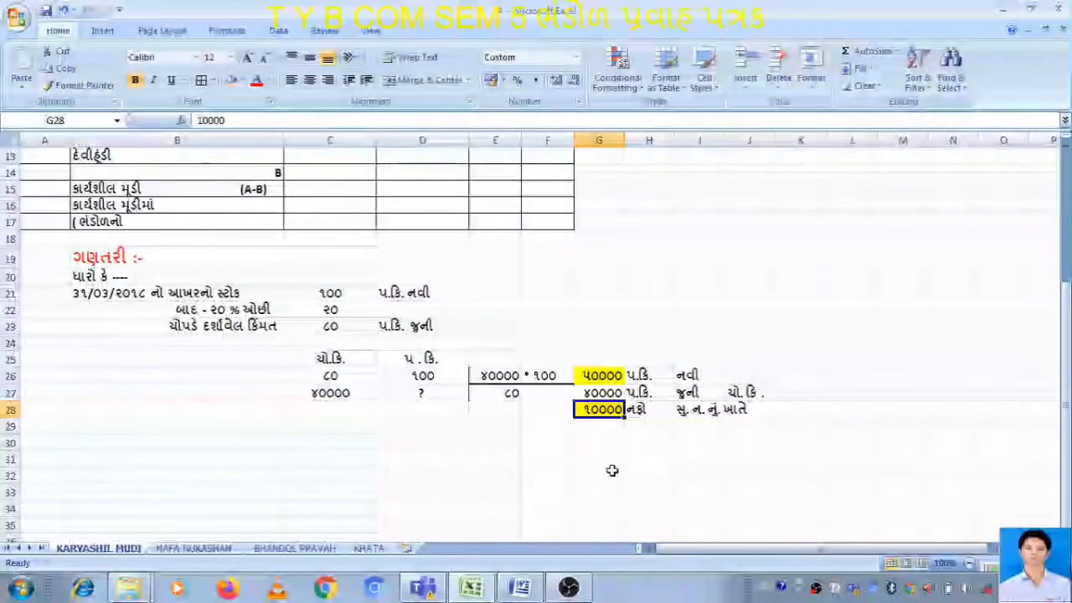
{"action": "left_click", "coordinate": [614, 473]}
{"action": "left_click", "coordinate": [598, 393]}
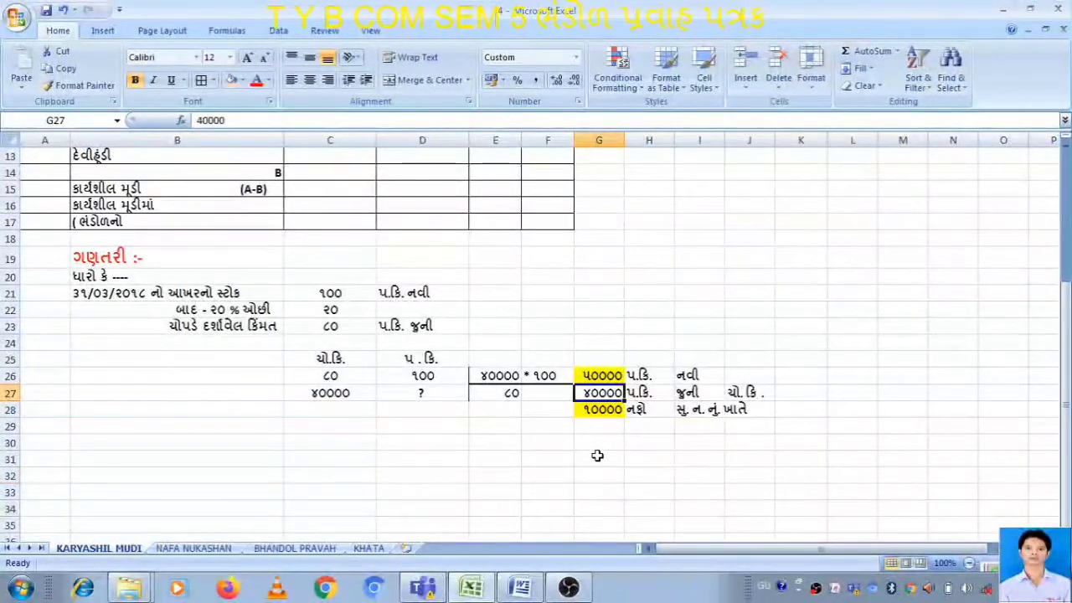
{"action": "left_click", "coordinate": [618, 376]}
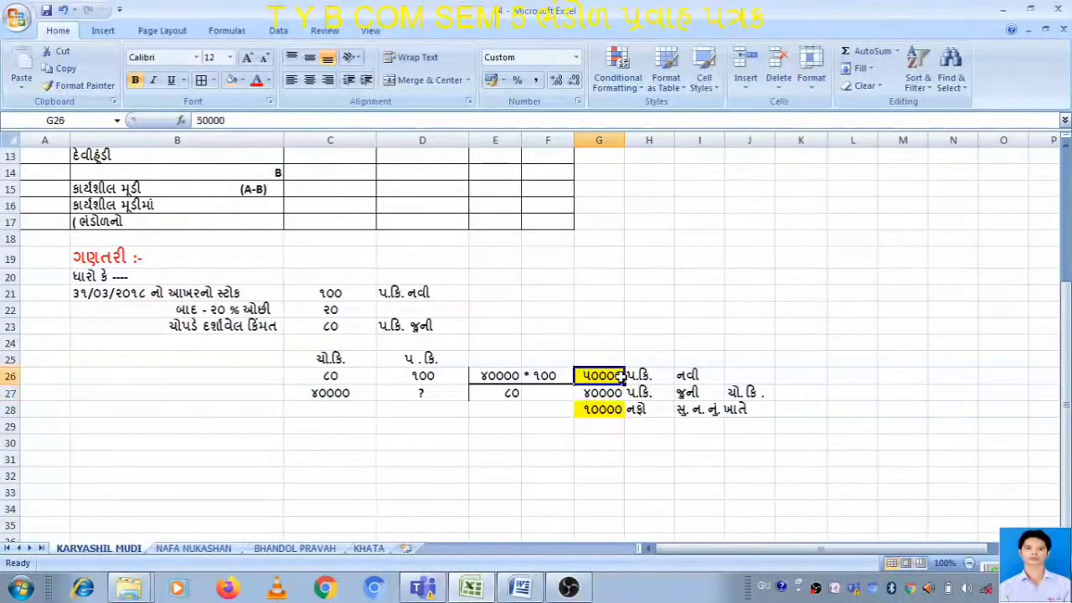
{"action": "left_click", "coordinate": [609, 414]}
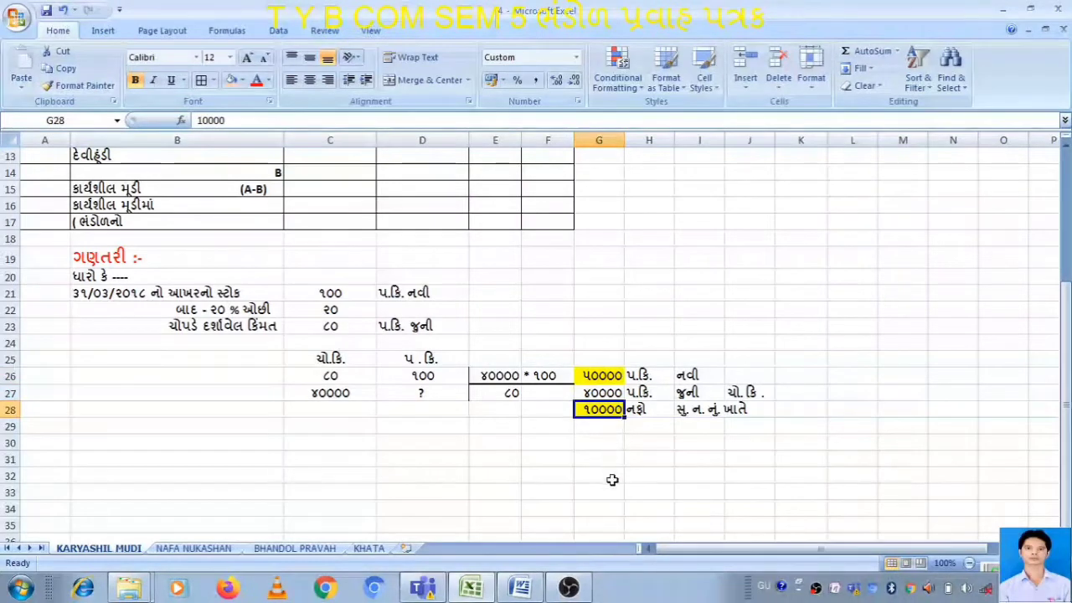
{"action": "left_click", "coordinate": [604, 437]}
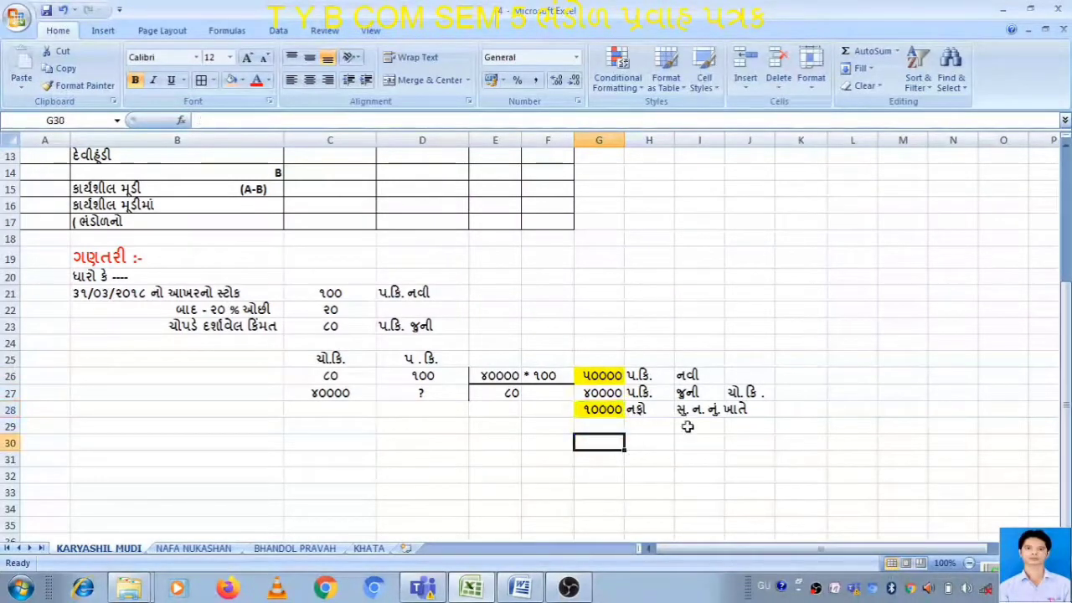
{"action": "left_click", "coordinate": [697, 414]}
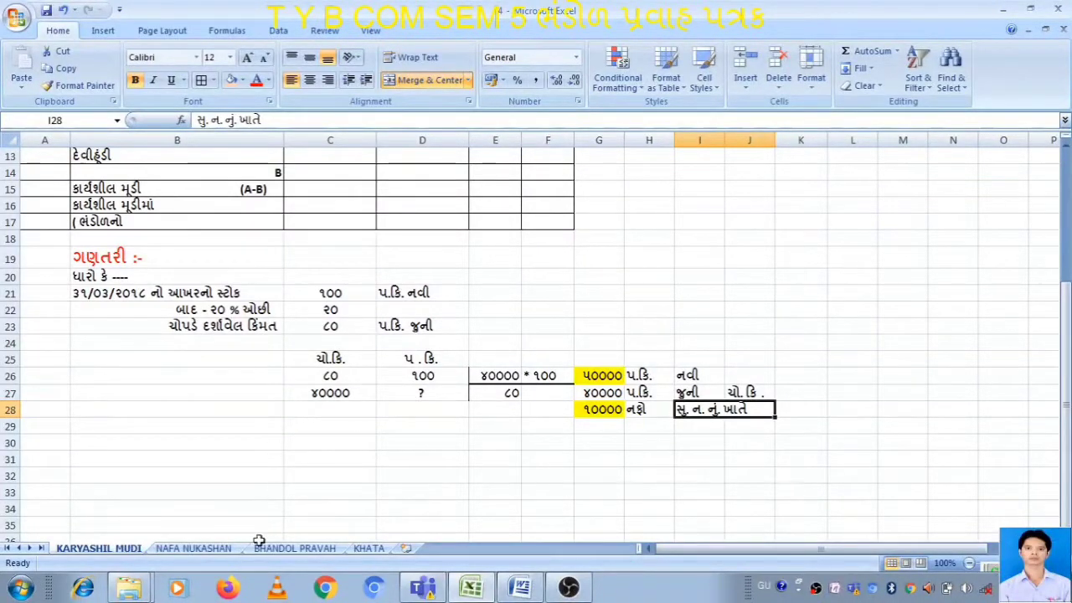
Enter the label "સ્ટોક ની કિંમત માં વધારો" in cell C4 of the NAFA NUKASHAN sheet.
{"action": "left_click", "coordinate": [188, 549]}
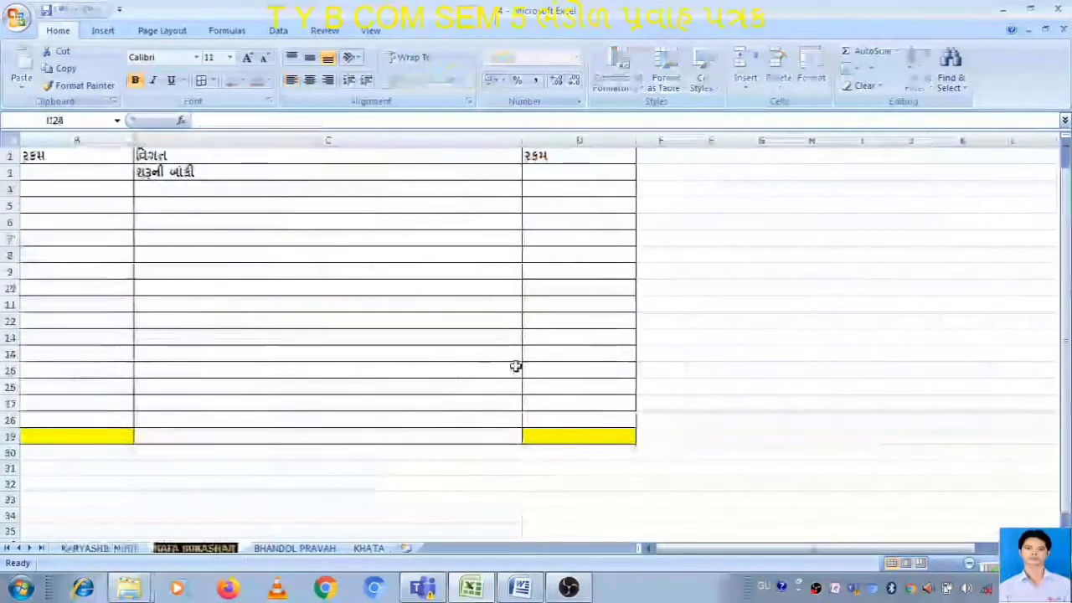
{"action": "left_click", "coordinate": [184, 191]}
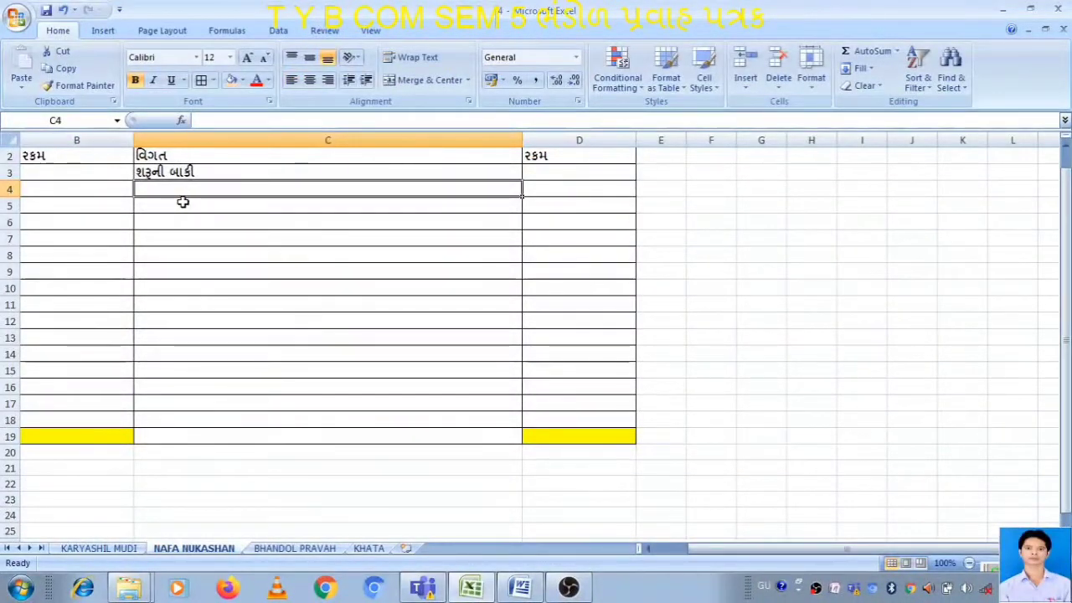
{"action": "type", "text": "સ્ટો"}
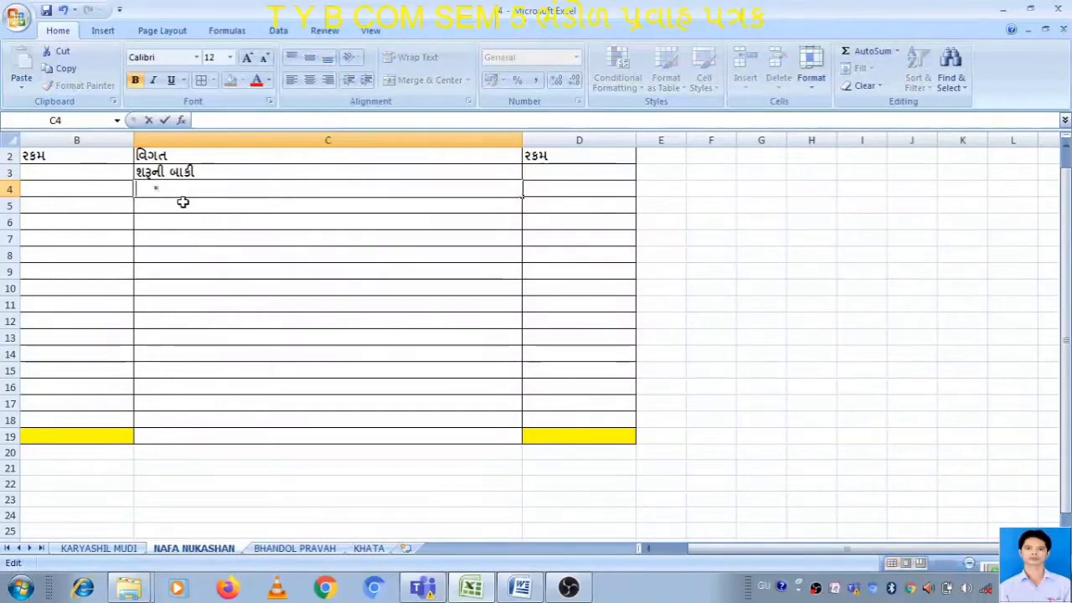
{"action": "type", "text": "ક ની"}
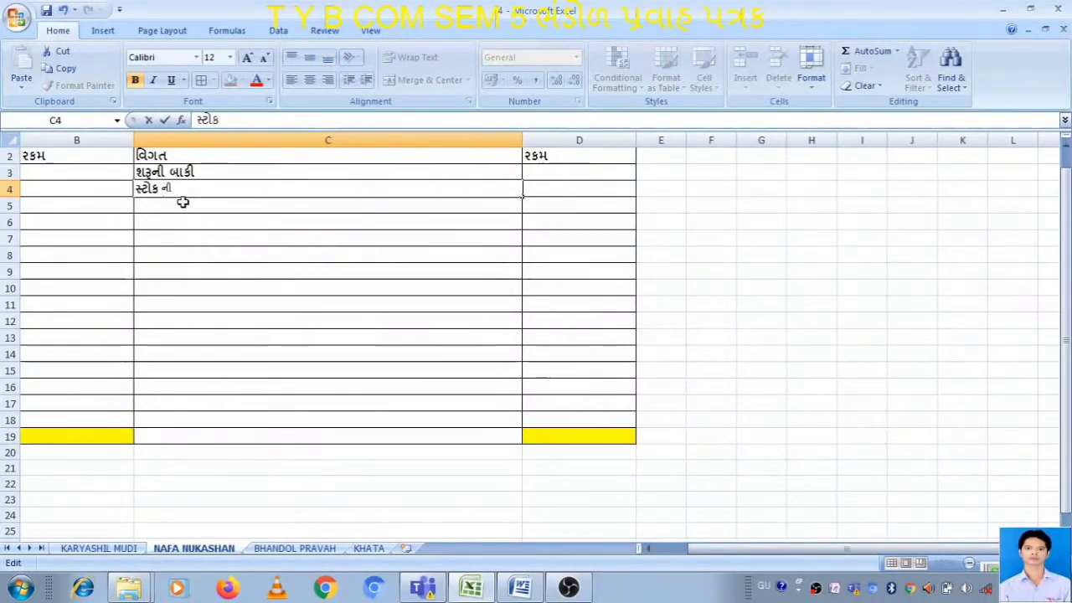
{"action": "type", "text": " કિં"}
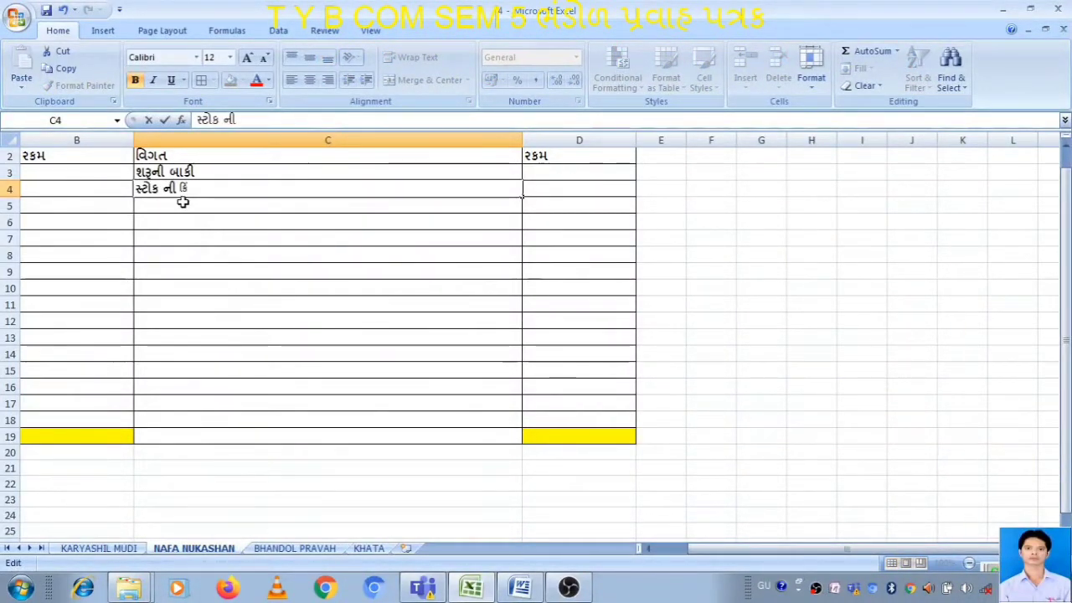
{"action": "type", "text": "મત "}
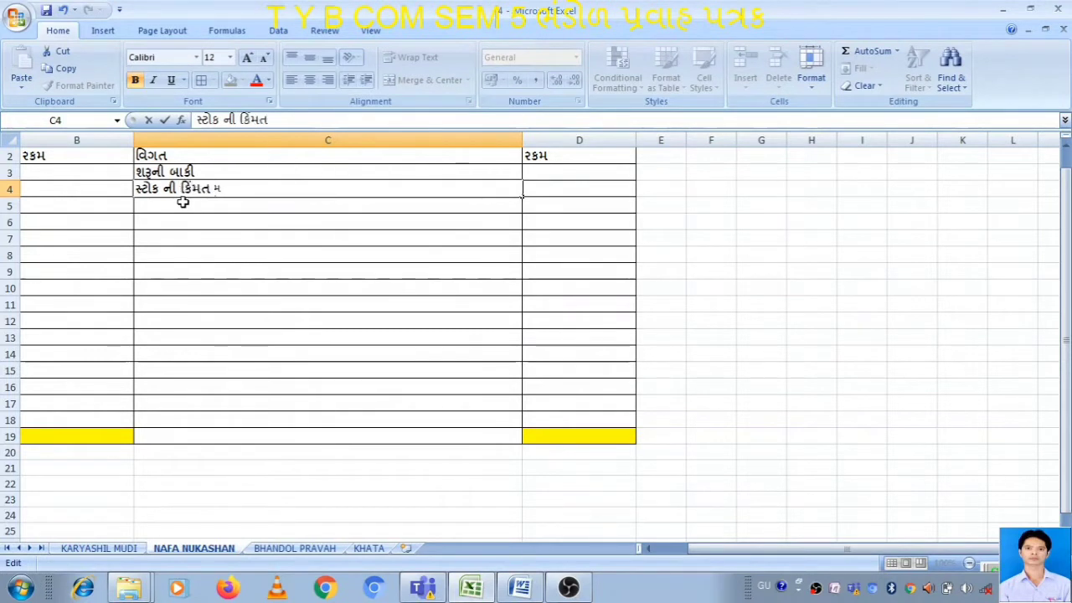
{"action": "type", "text": "માં "}
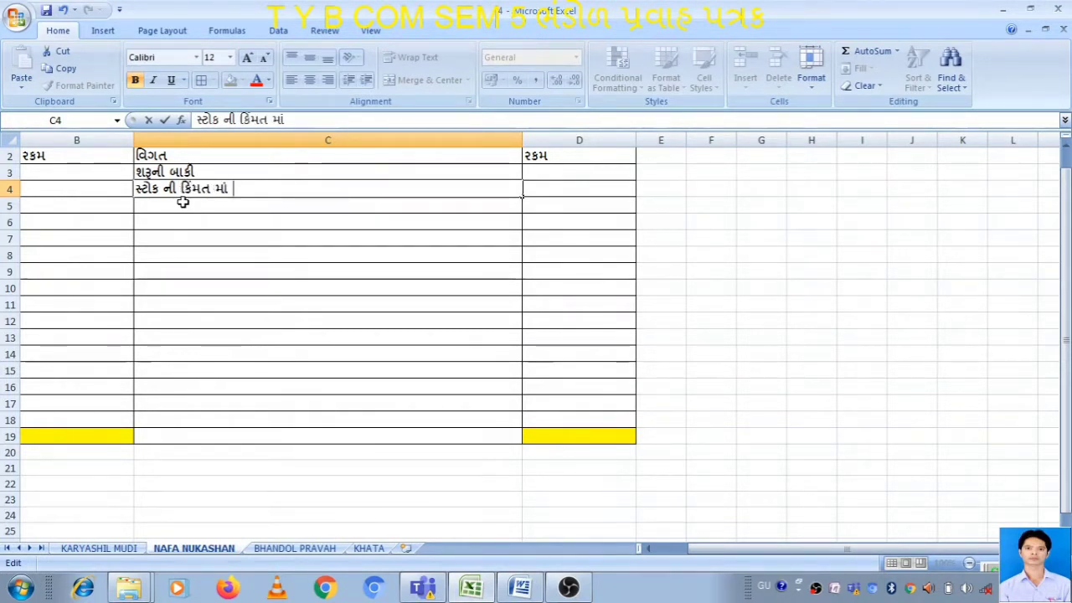
{"action": "type", "text": "વધા"}
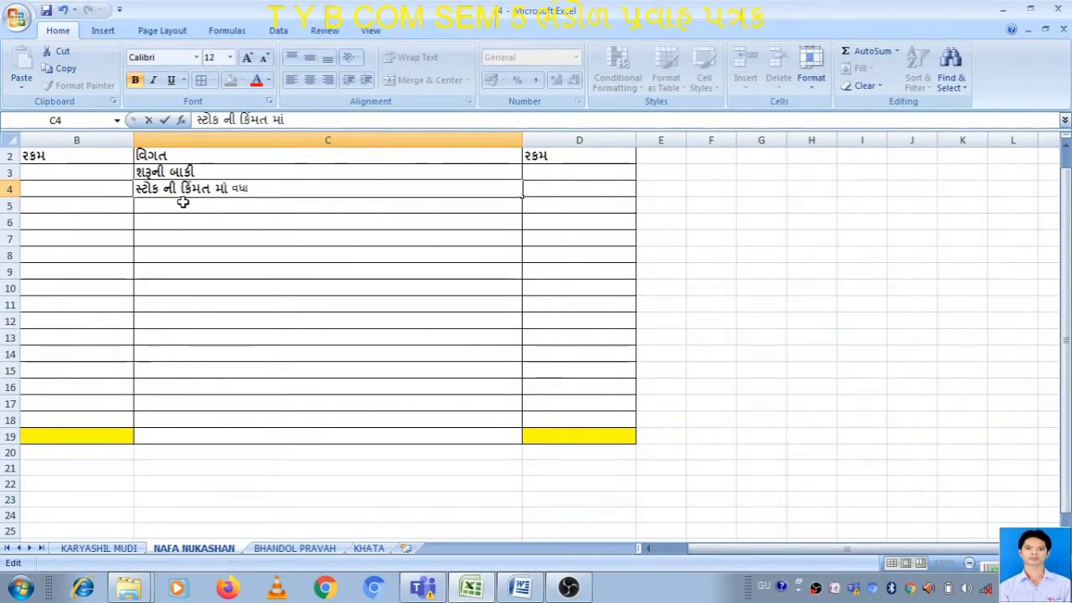
{"action": "type", "text": "રો"}
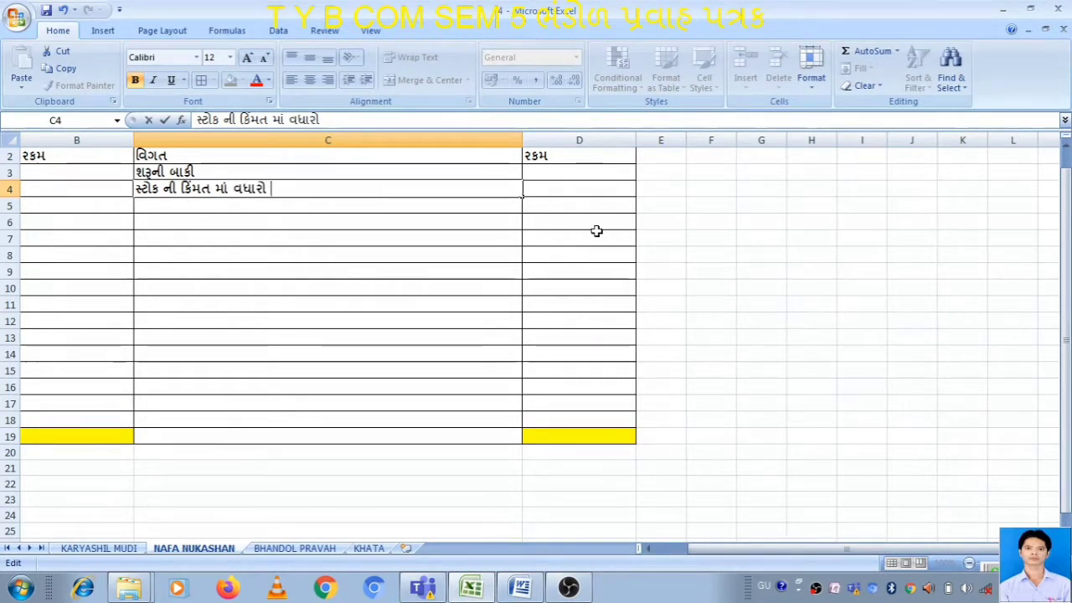
Enter the amount 10000 in cell D4 for the increase in stock value.
{"action": "left_click", "coordinate": [609, 188]}
{"action": "type", "text": "૧"}
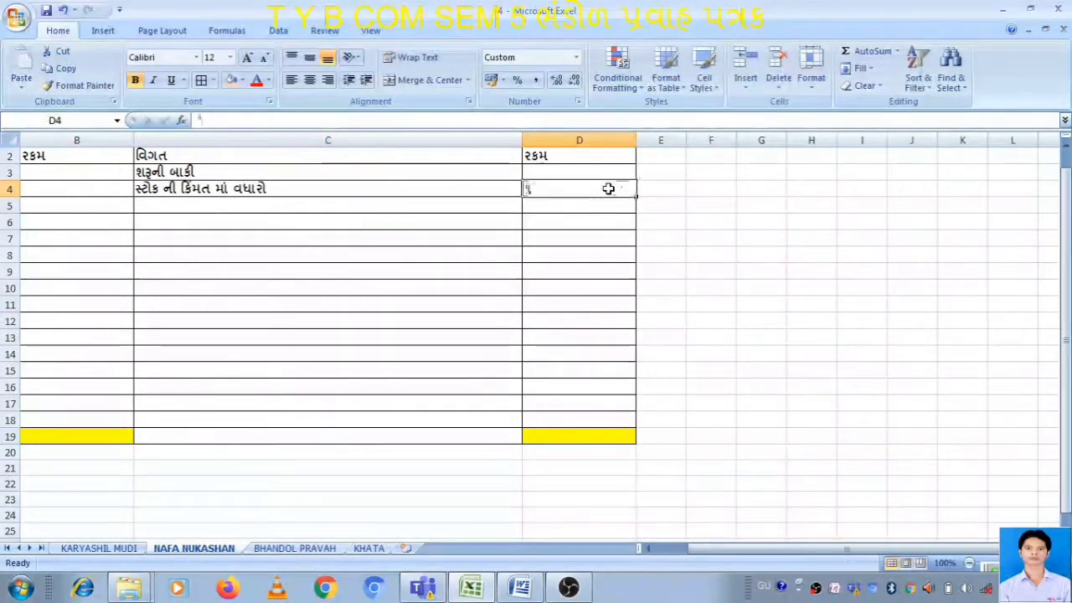
{"action": "type", "text": "૦૦૦૦"}
{"action": "key", "text": "Return"}
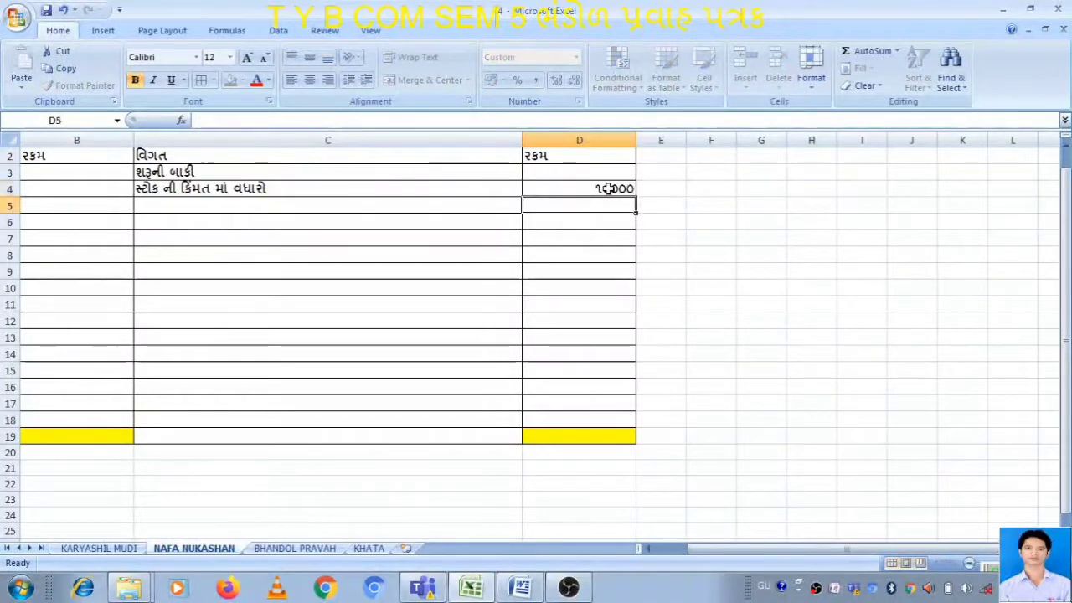
Compare the KARYASHIL MUDI sheet's cost prices in G26 and G27 with the assumed values in C23 and C21.
{"action": "left_click", "coordinate": [126, 551]}
{"action": "left_click", "coordinate": [645, 493]}
{"action": "left_click", "coordinate": [588, 376]}
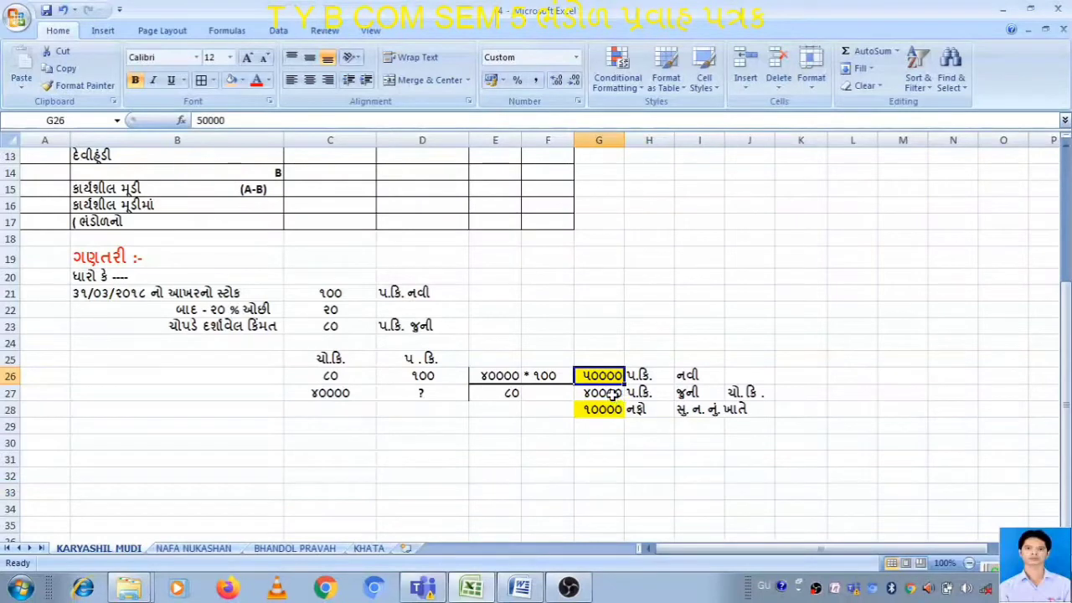
{"action": "left_click", "coordinate": [608, 392]}
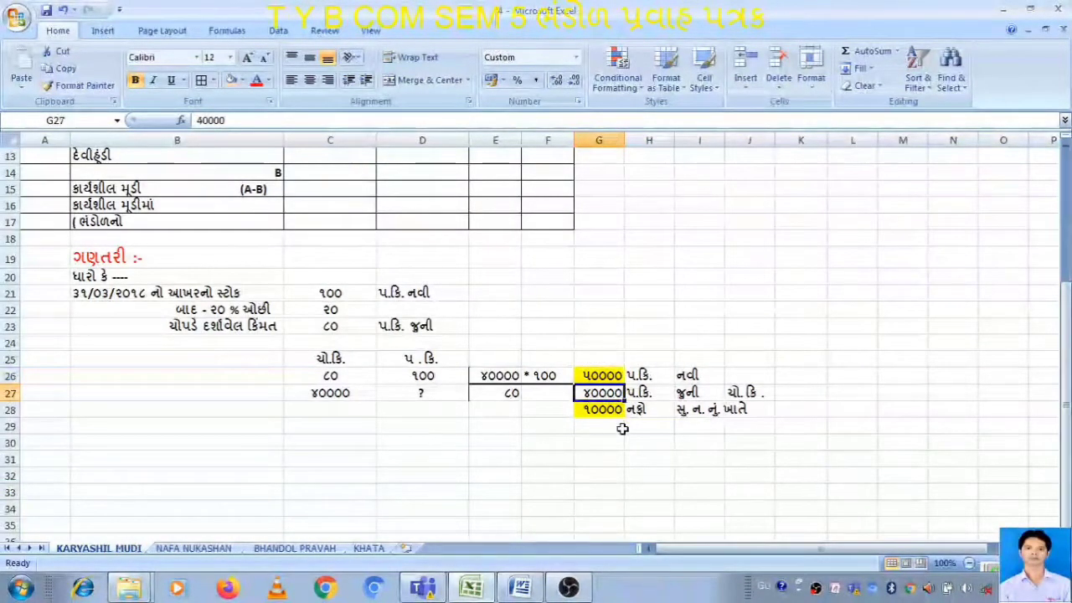
{"action": "left_click", "coordinate": [611, 381]}
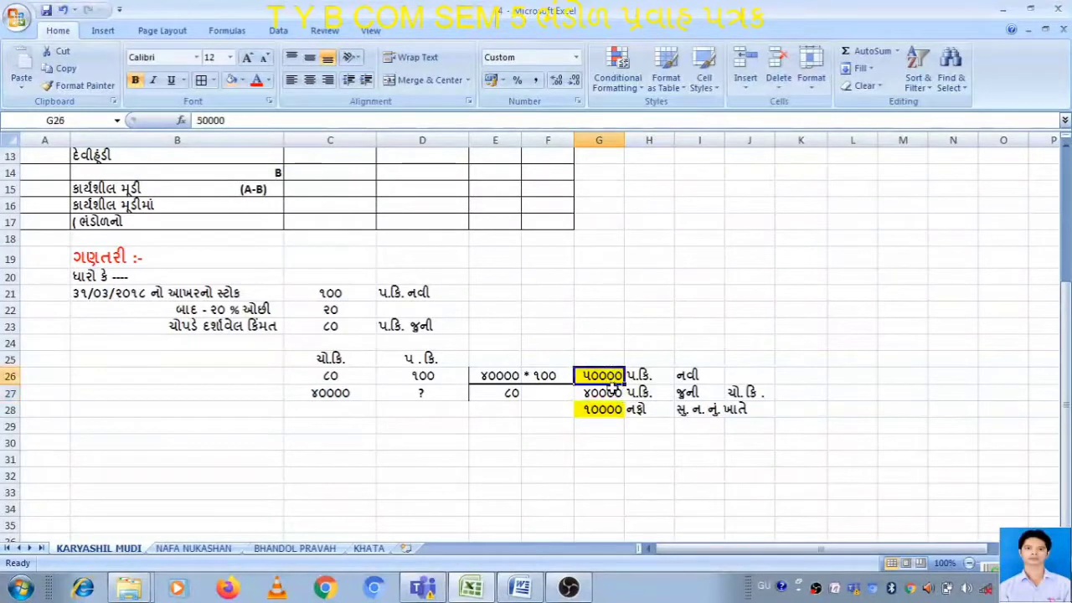
{"action": "left_click", "coordinate": [330, 325]}
{"action": "left_click", "coordinate": [348, 295]}
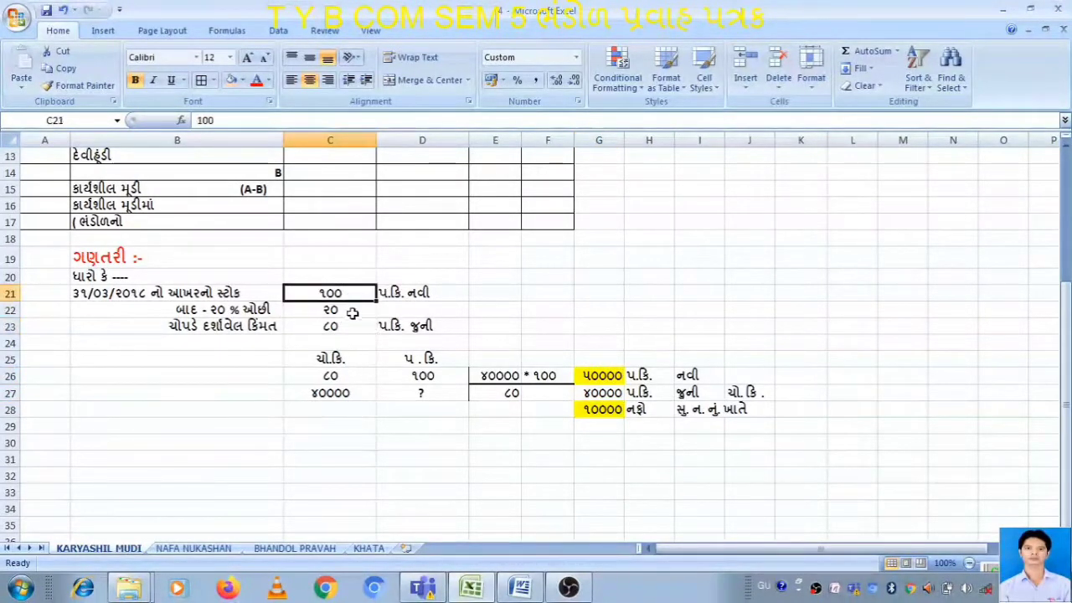
Enter the restated cost price 50000 as the 31-03-2018 stock in cell C6 of the working-capital statement.
{"action": "left_click", "coordinate": [598, 377]}
{"action": "scroll", "coordinate": [578, 376], "scroll_direction": "up", "scroll_amount": 4}
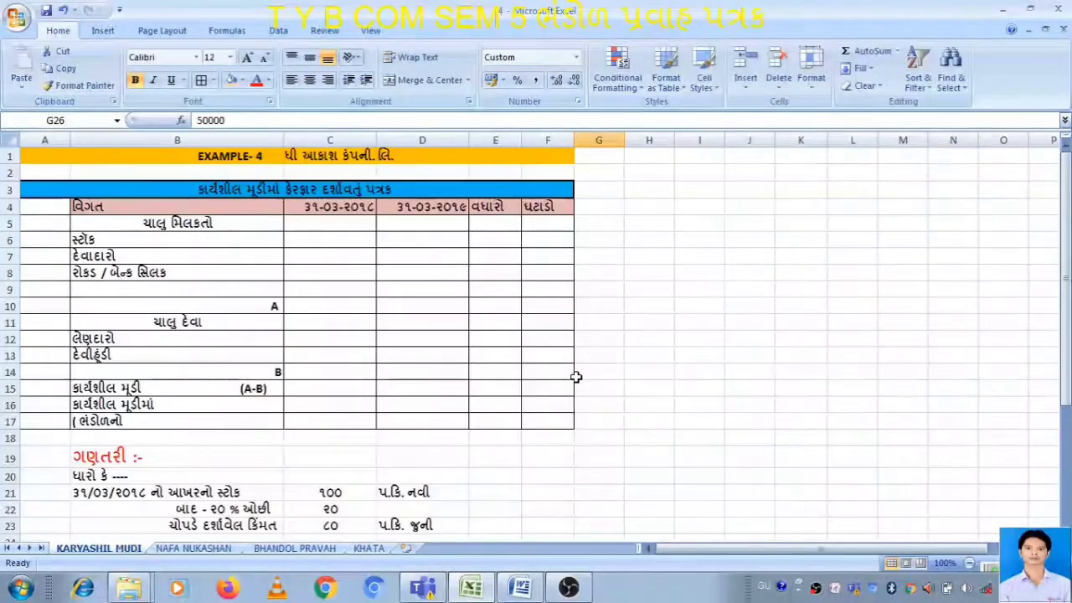
{"action": "left_click", "coordinate": [332, 242]}
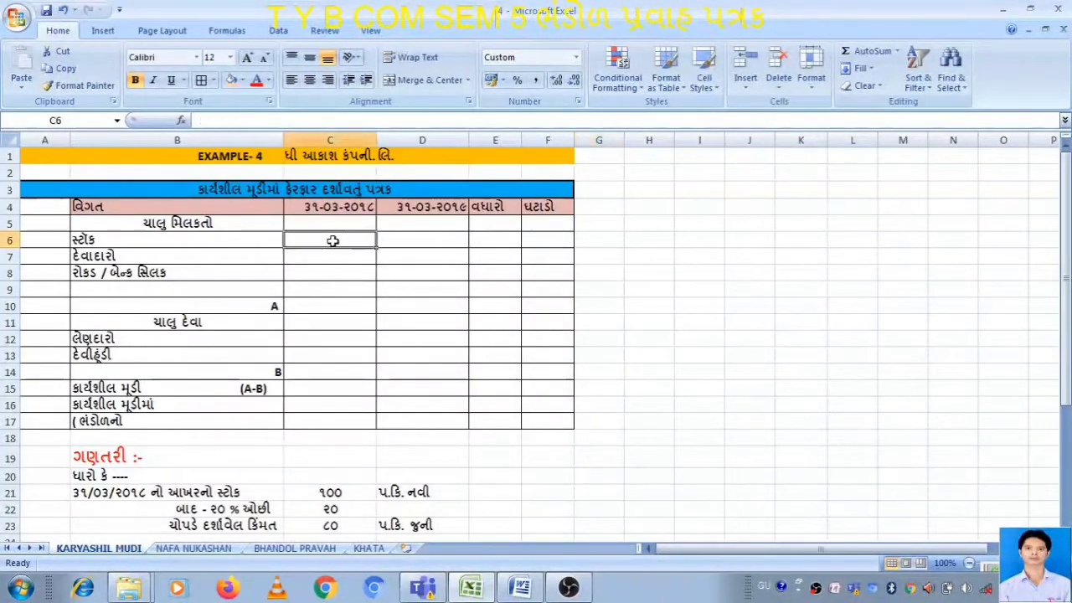
{"action": "type", "text": "૫0000"}
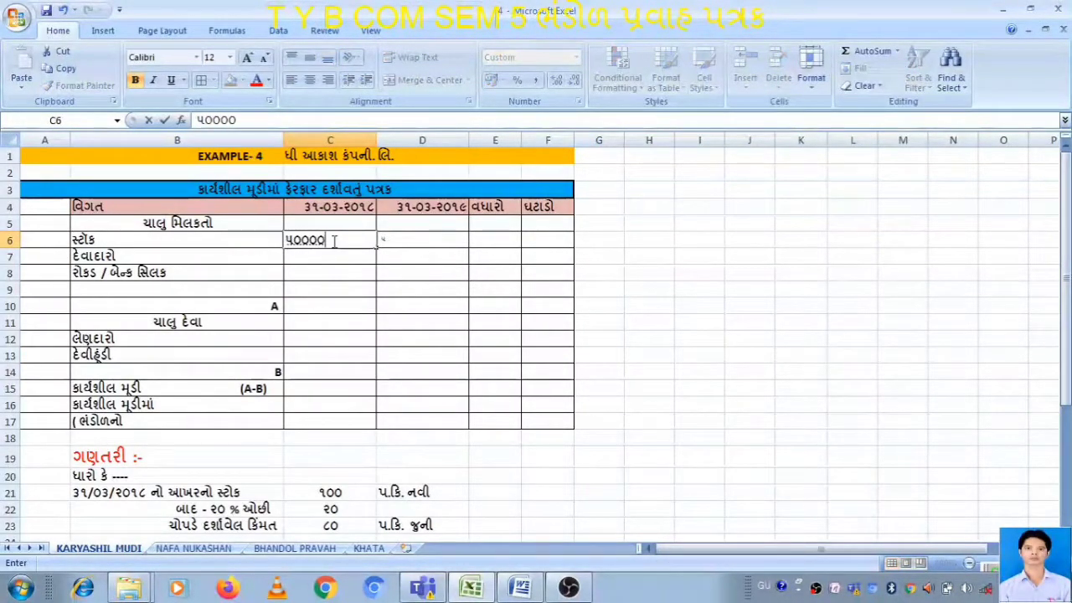
{"action": "key", "text": "ctrl+Return"}
{"action": "key", "text": "Right"}
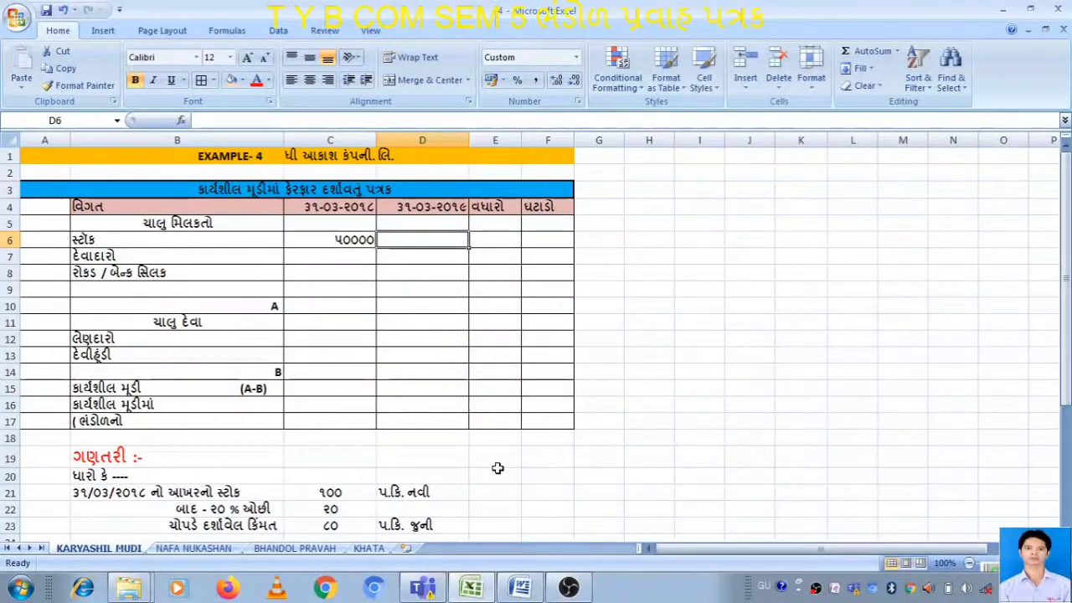
Check note 6 and the stock row in the Word document, then enter 62500 as the 31-03-2019 stock in cell D6 of the Excel sheet.
{"action": "left_click", "coordinate": [520, 587]}
{"action": "scroll", "coordinate": [689, 421], "scroll_direction": "down", "scroll_amount": 5}
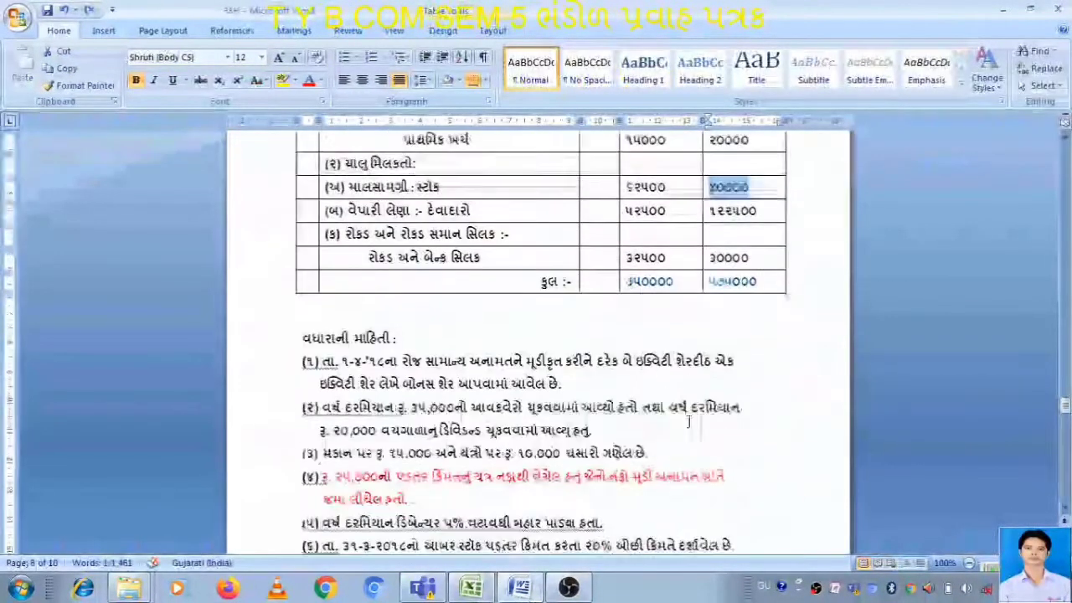
{"action": "scroll", "coordinate": [688, 421], "scroll_direction": "down", "scroll_amount": 3}
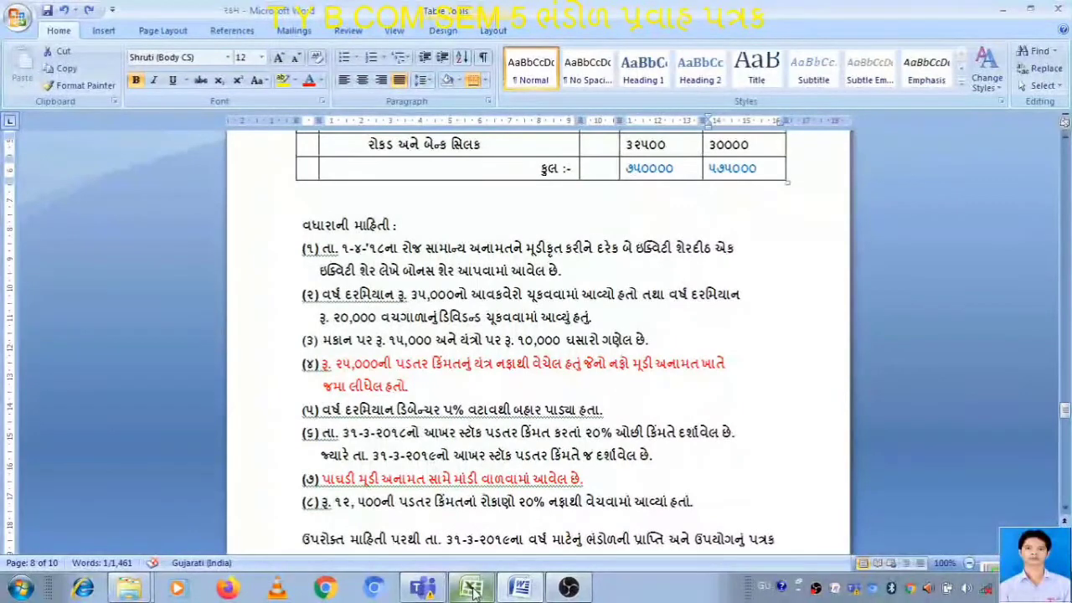
{"action": "scroll", "coordinate": [548, 487], "scroll_direction": "up", "scroll_amount": 4}
{"action": "left_click", "coordinate": [669, 225]}
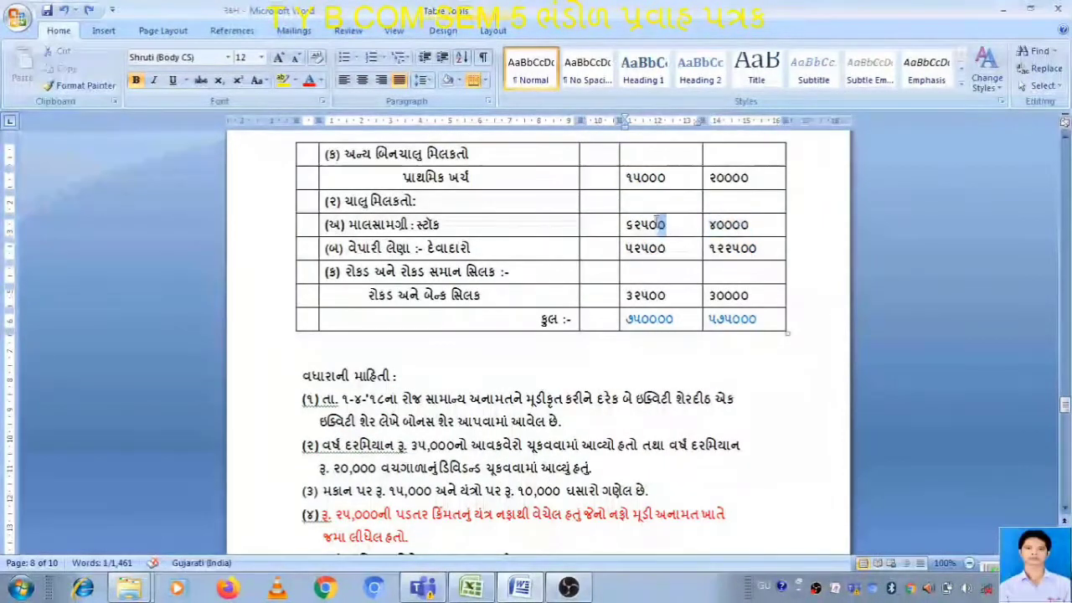
{"action": "left_click_drag", "start_coordinate": [623, 225], "coordinate": [297, 225]}
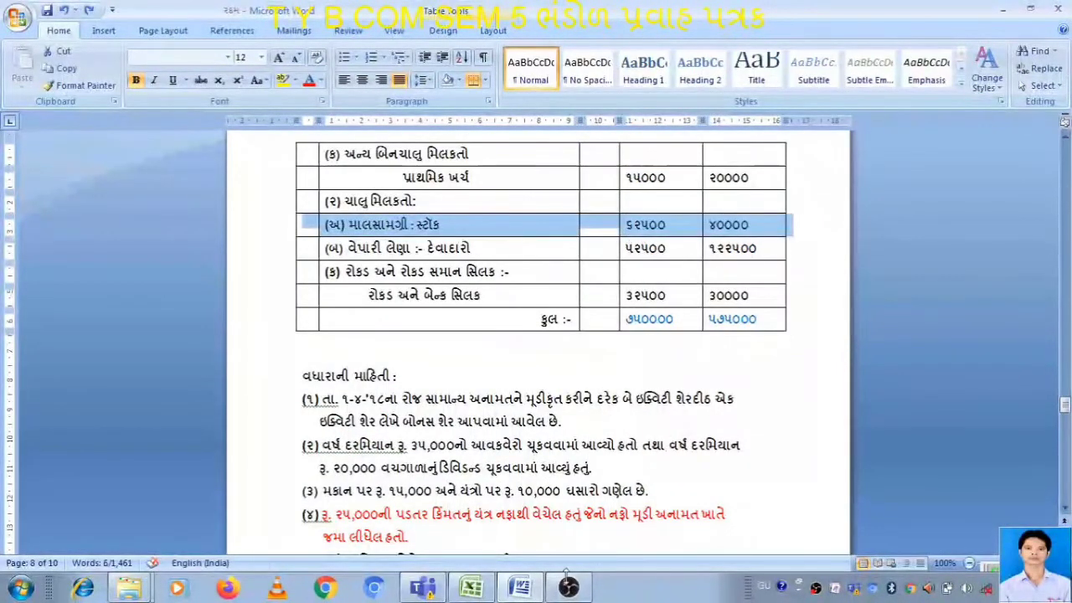
{"action": "left_click", "coordinate": [470, 586]}
{"action": "type", "text": "62500"}
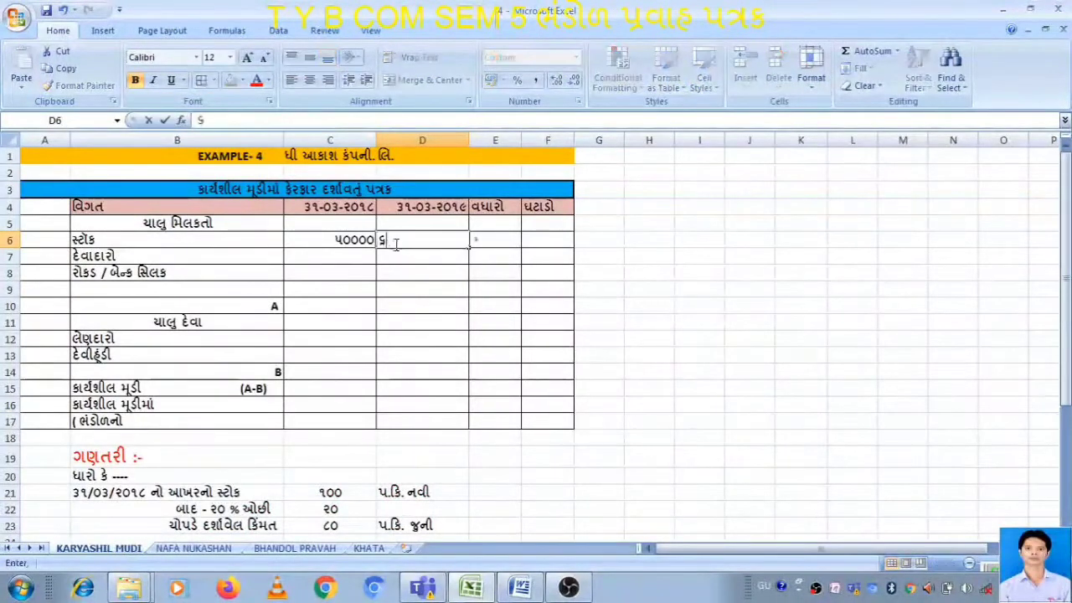
{"action": "key", "text": "Return"}
{"action": "key", "text": "Up"}
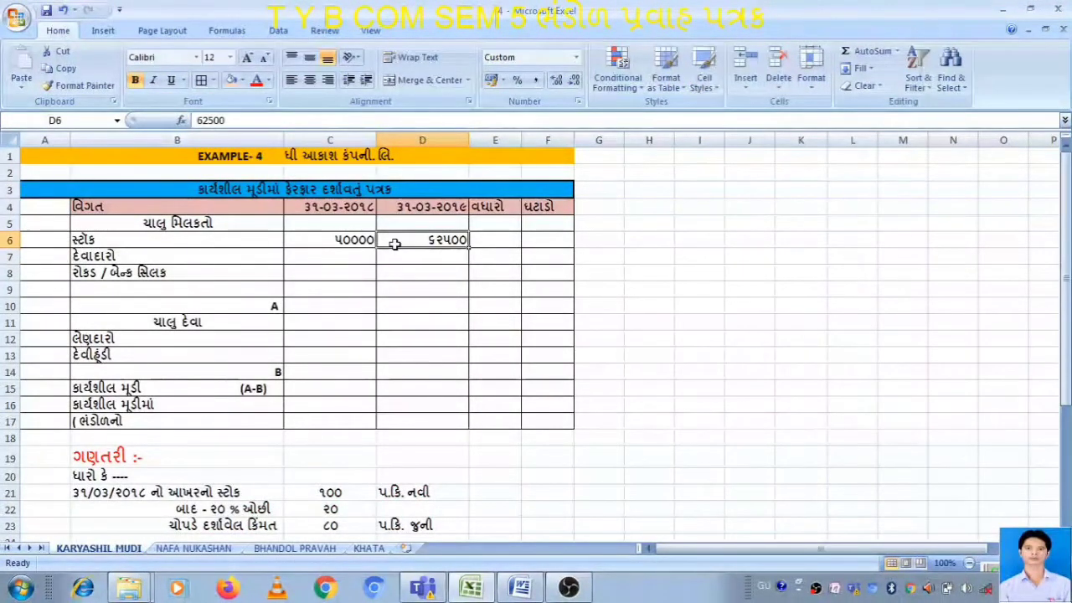
{"action": "key", "text": "Right"}
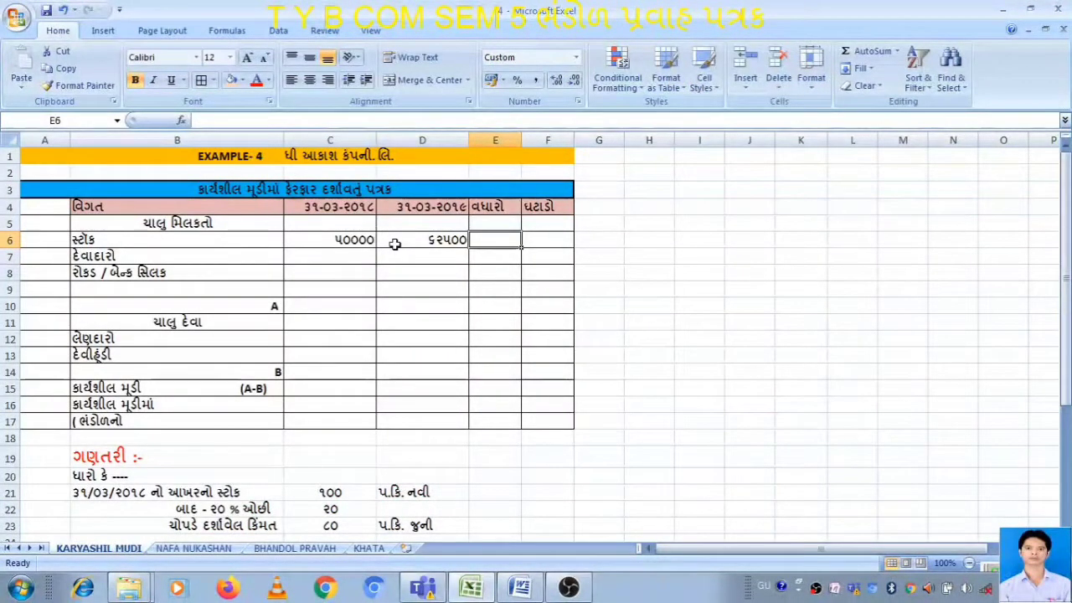
Enter 12500 as the increase in stock in cell E6 of the working-capital statement.
{"action": "double_click", "coordinate": [504, 241]}
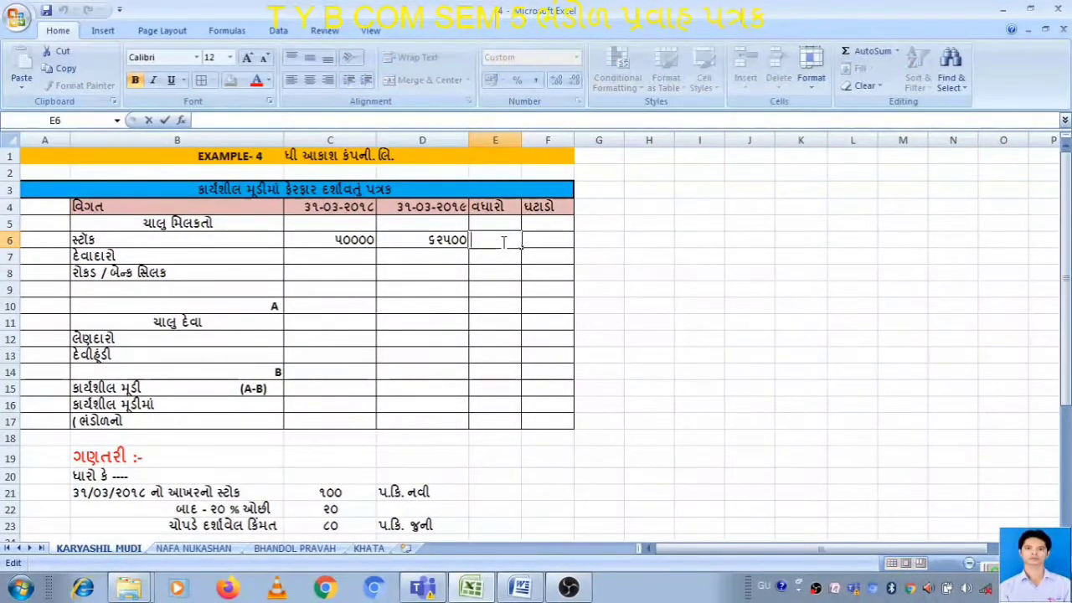
{"action": "type", "text": "૧૨૫૦૦"}
{"action": "key", "text": "Return"}
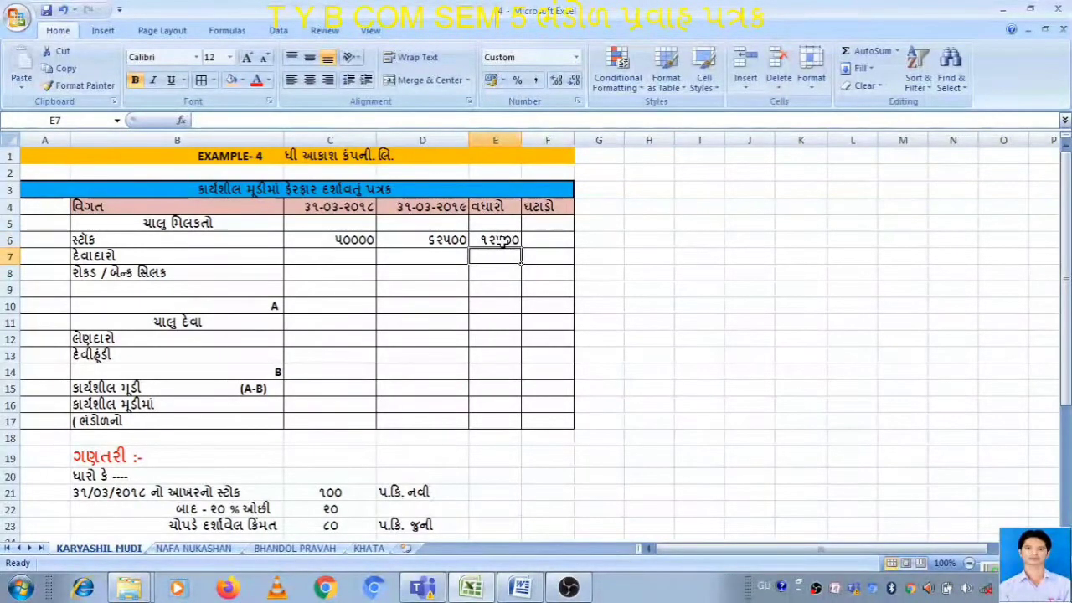
Fill in the debtors row with 122500 in C7, 52500 in D7 and a decrease of 70000 in F7.
{"action": "key", "text": "Left"}
{"action": "key", "text": "Left"}
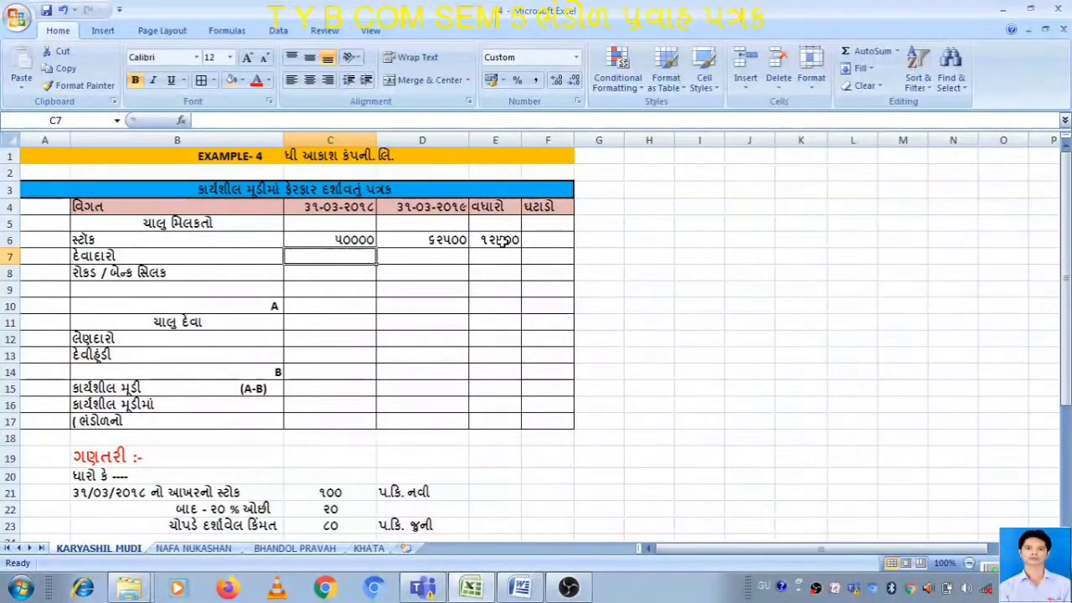
{"action": "type", "text": "૧૨૨૫૦૦"}
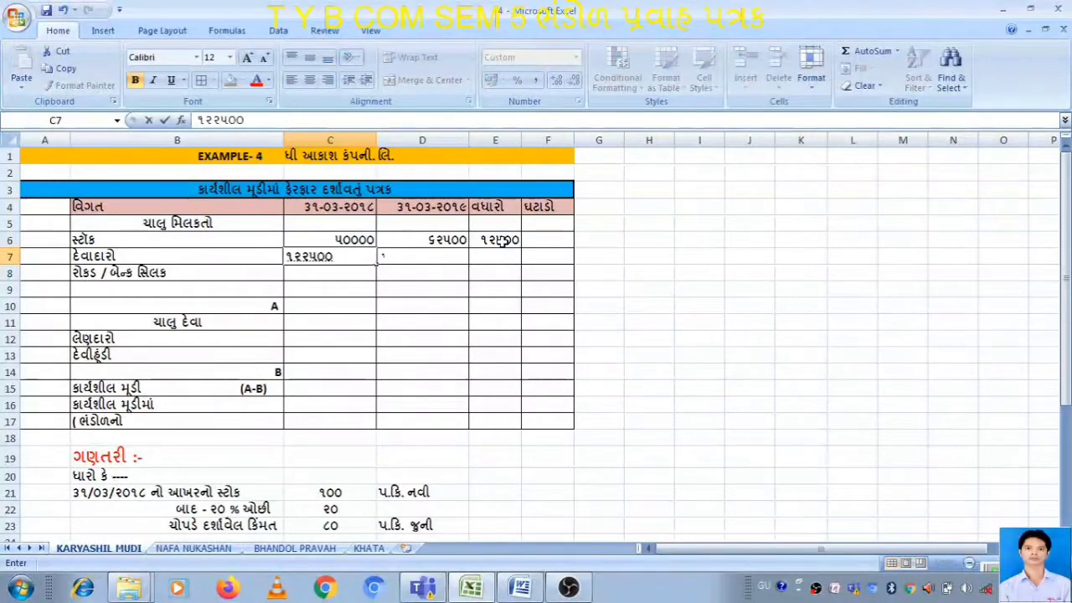
{"action": "key", "text": "Right"}
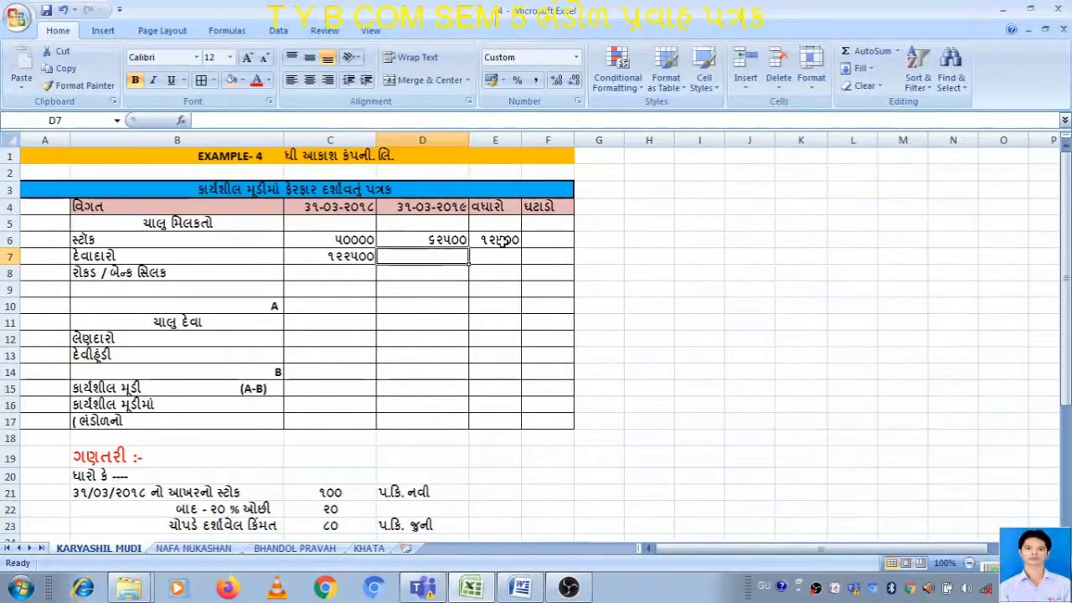
{"action": "type", "text": "૫૨૫૦૦"}
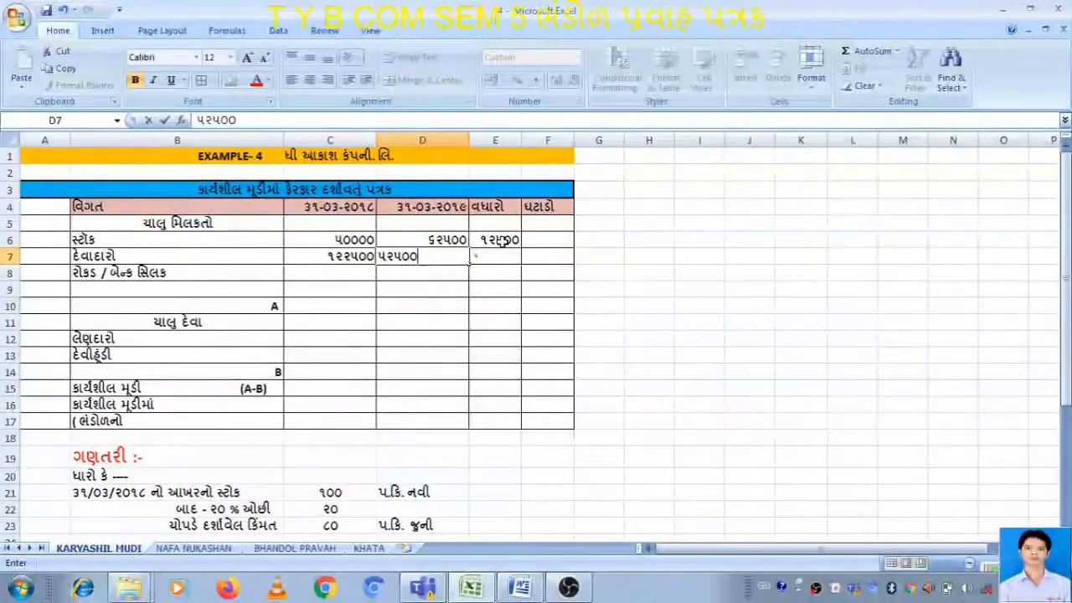
{"action": "key", "text": "Right"}
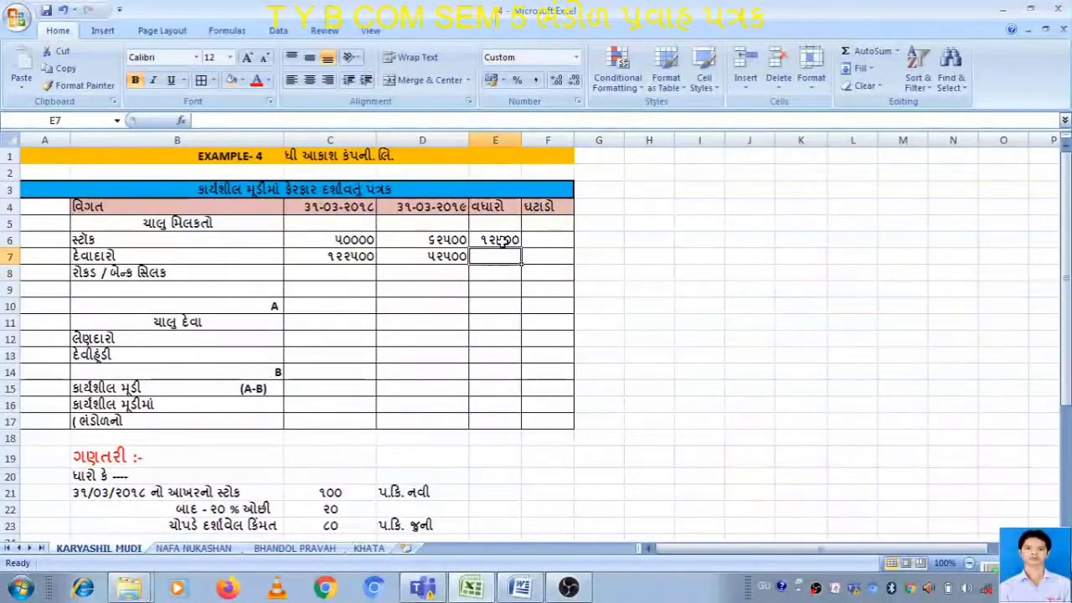
{"action": "key", "text": "Right"}
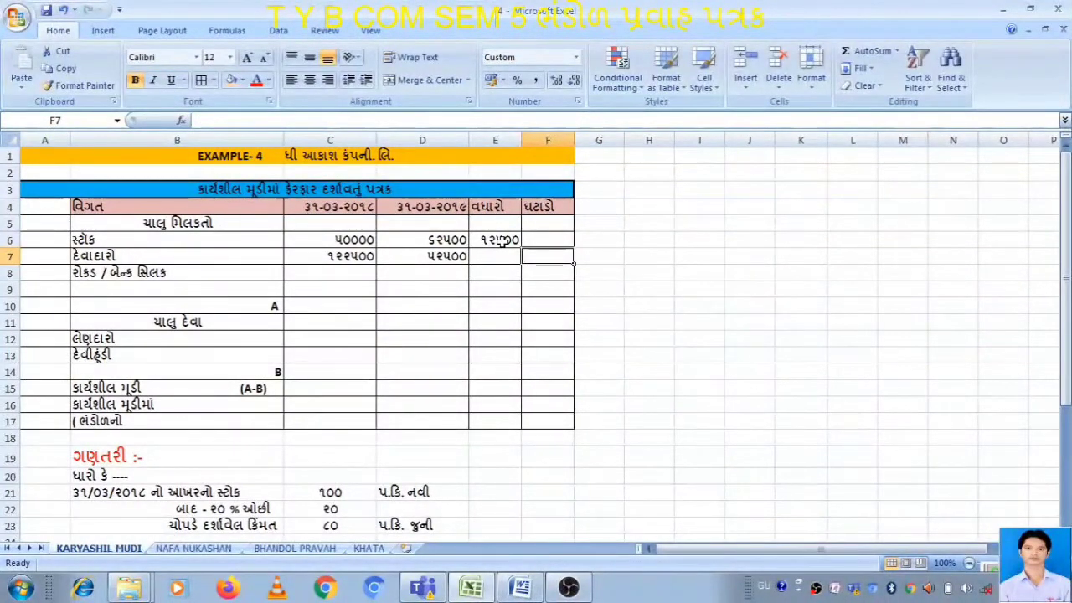
{"action": "type", "text": "૭0000"}
{"action": "key", "text": "Return"}
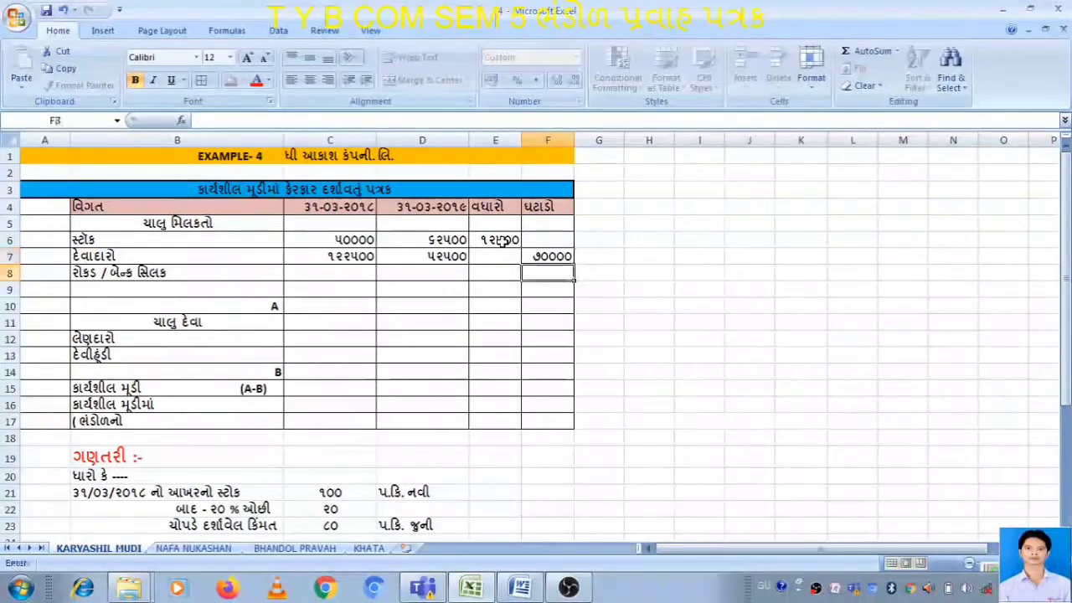
{"action": "key", "text": "Left"}
{"action": "key", "text": "Left"}
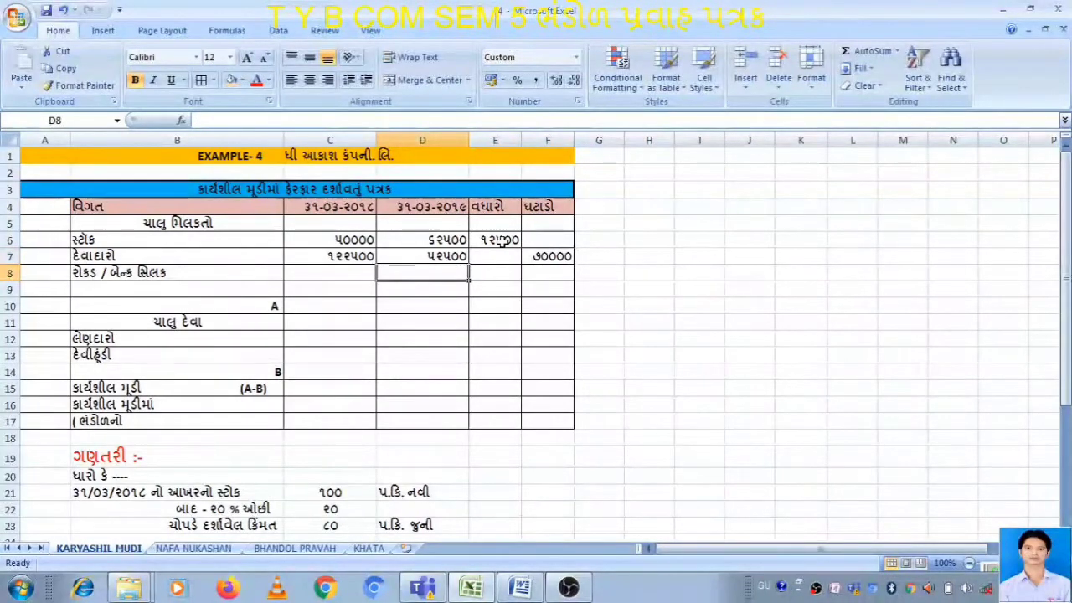
{"action": "left_click", "coordinate": [368, 262]}
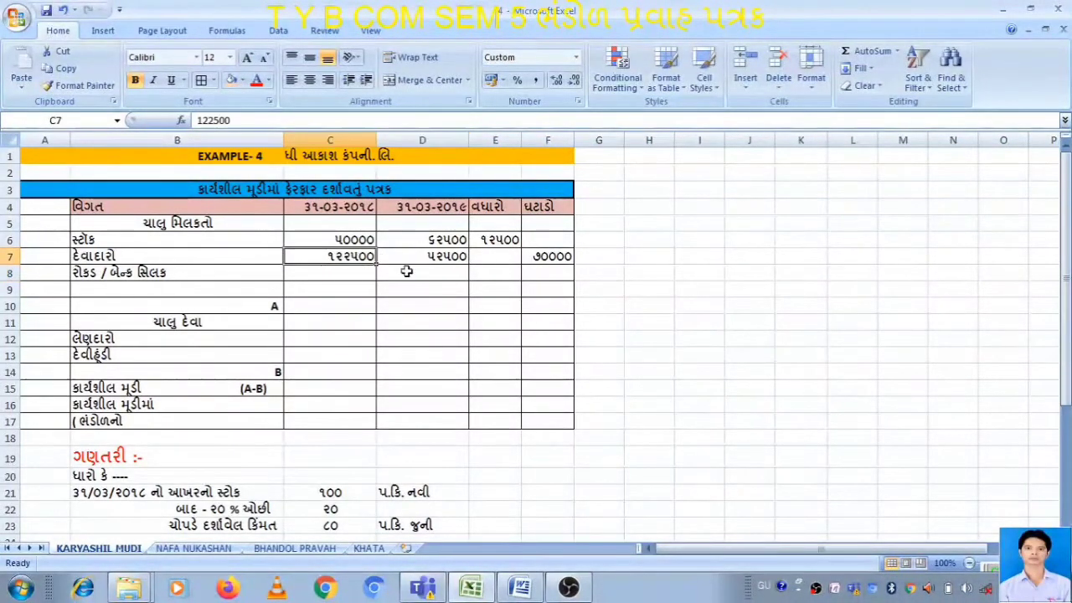
{"action": "left_click", "coordinate": [465, 258]}
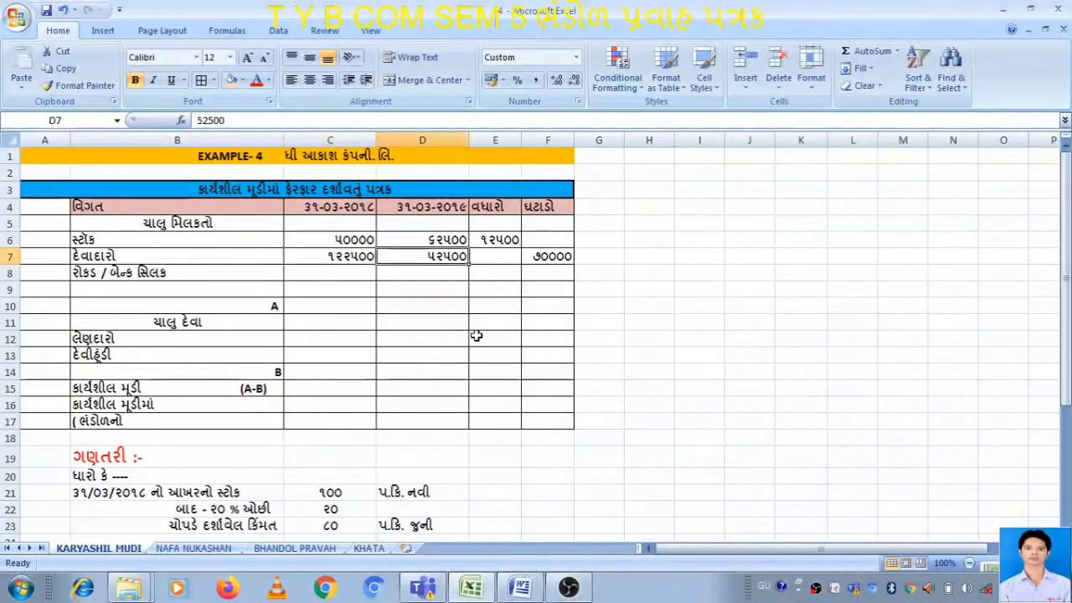
Fill in the cash/bank balance row with 30000 in C8, 32500 in D8 and an increase of 2500 in E8.
{"action": "left_click", "coordinate": [357, 272]}
{"action": "type", "text": "30000"}
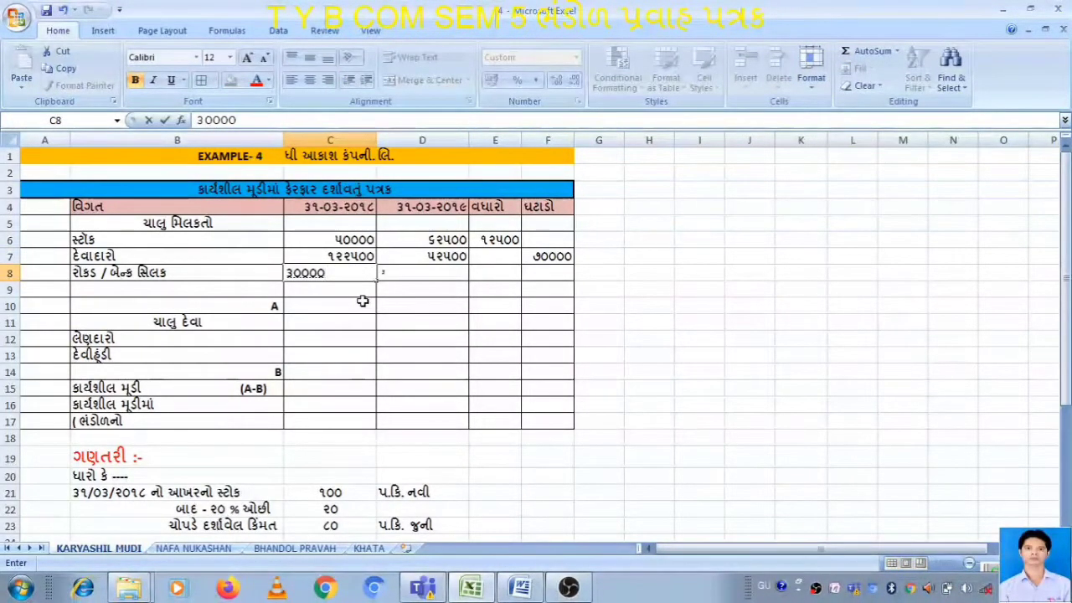
{"action": "key", "text": "Tab"}
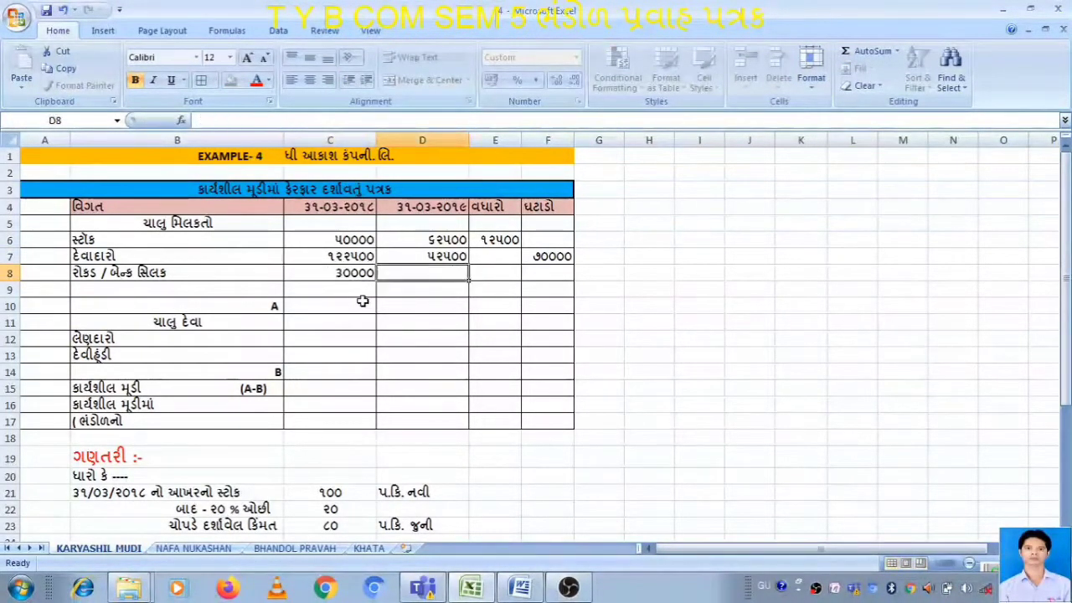
{"action": "type", "text": "૩૨૫૦૦"}
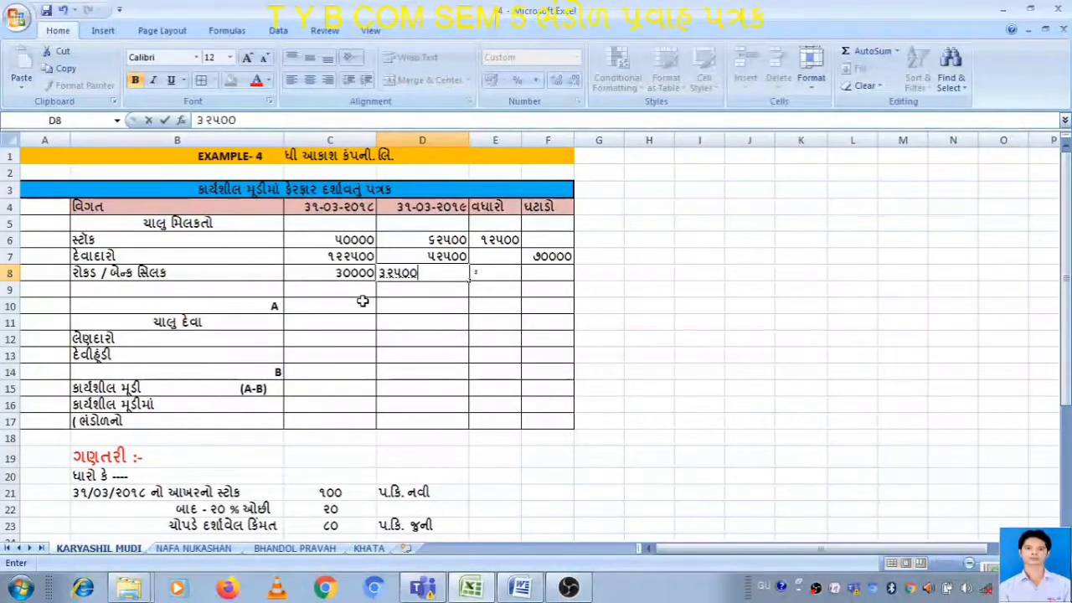
{"action": "key", "text": "Tab"}
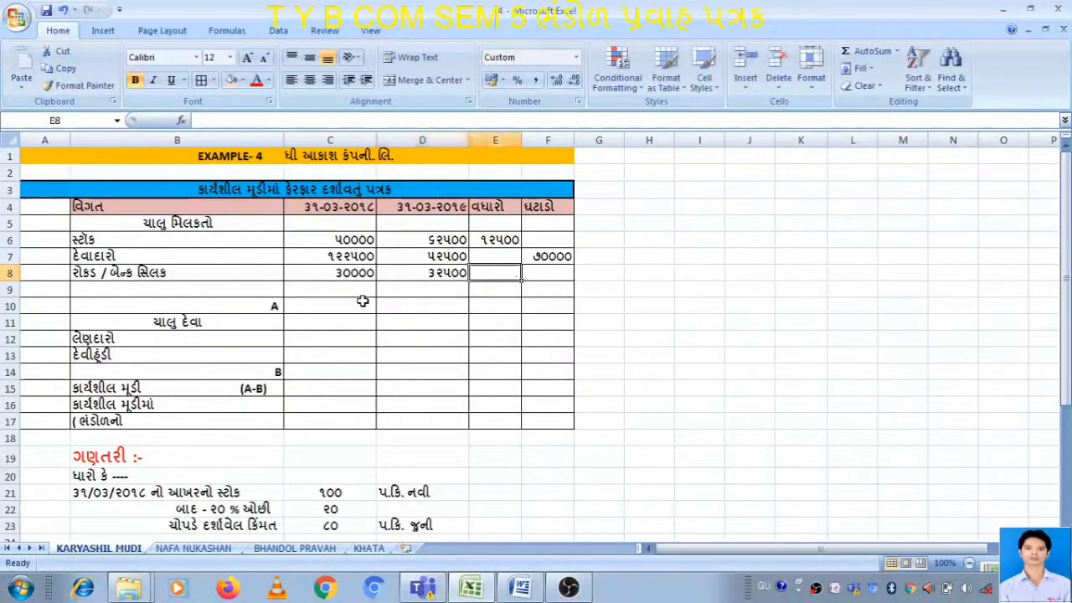
{"action": "type", "text": "૨૫૦૦"}
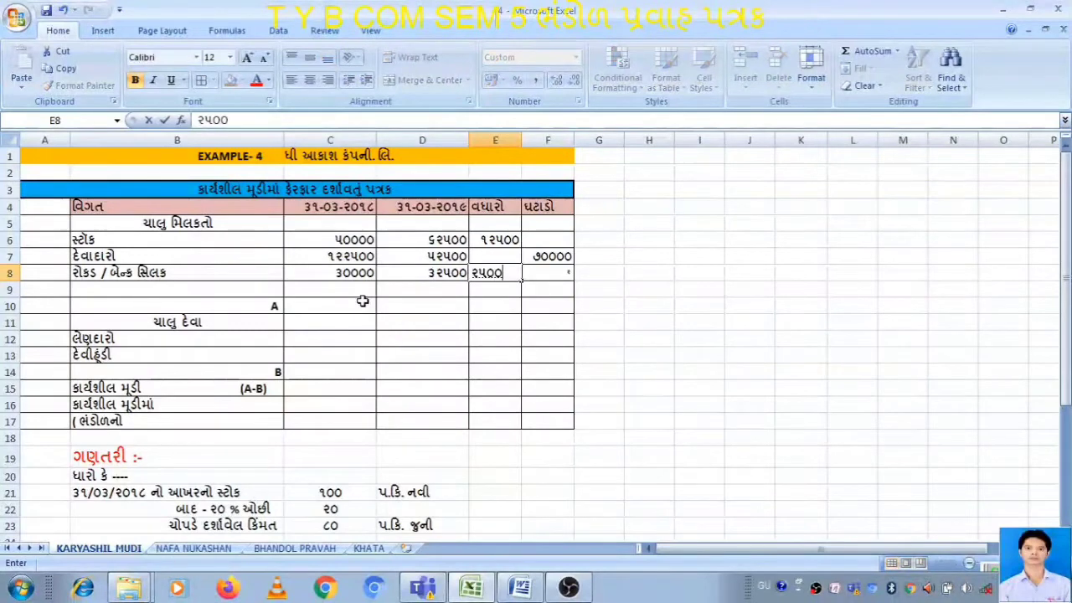
{"action": "key", "text": "Return"}
Enter the current asset totals in row A: 202500 in C10 and 147500 in D10.
{"action": "key", "text": "Down"}
{"action": "key", "text": "Left"}
{"action": "key", "text": "Left"}
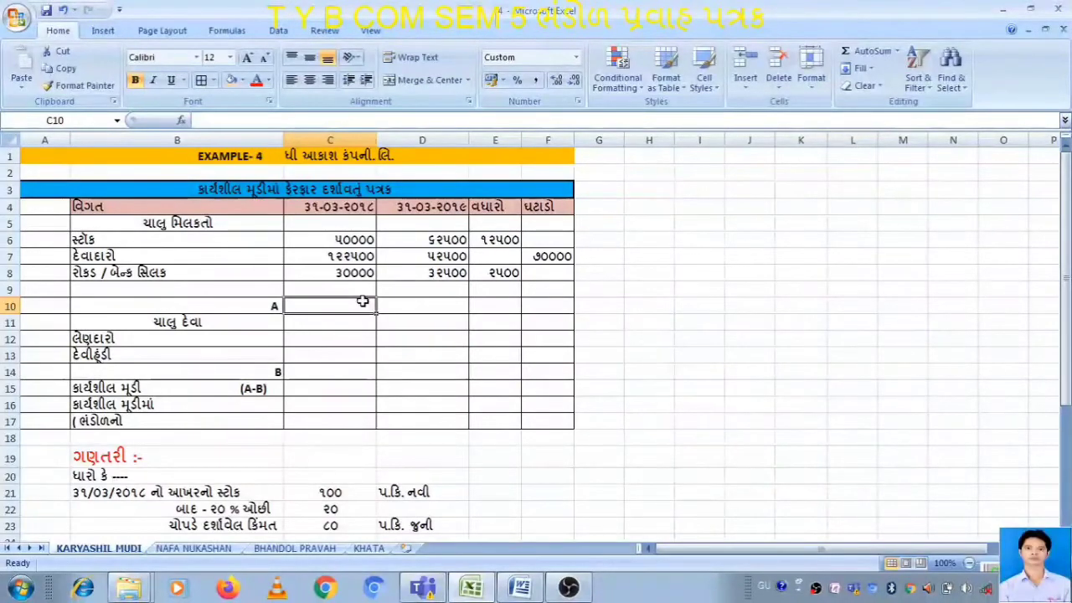
{"action": "type", "text": "૨૦૨૫૦૦"}
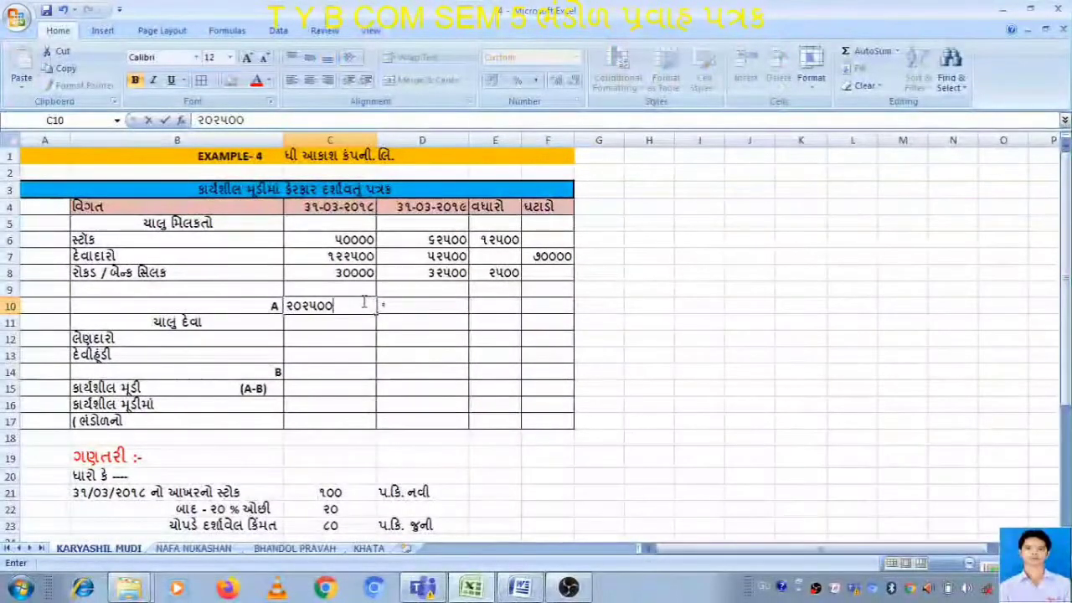
{"action": "key", "text": "Tab"}
{"action": "type", "text": "૧૪૭૫૦૦"}
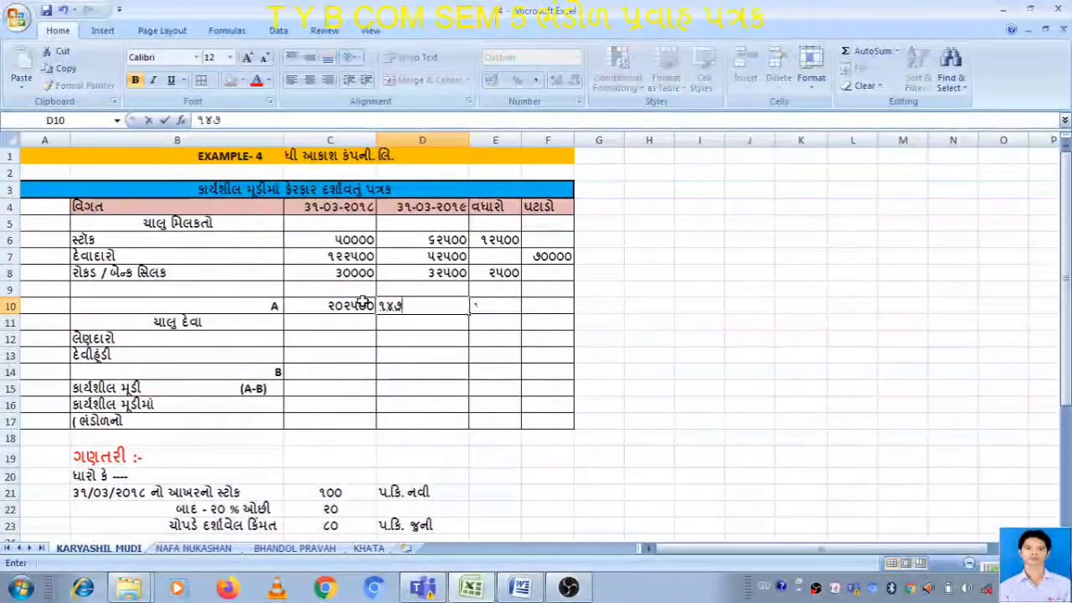
{"action": "key", "text": "Return"}
{"action": "key", "text": "Return"}
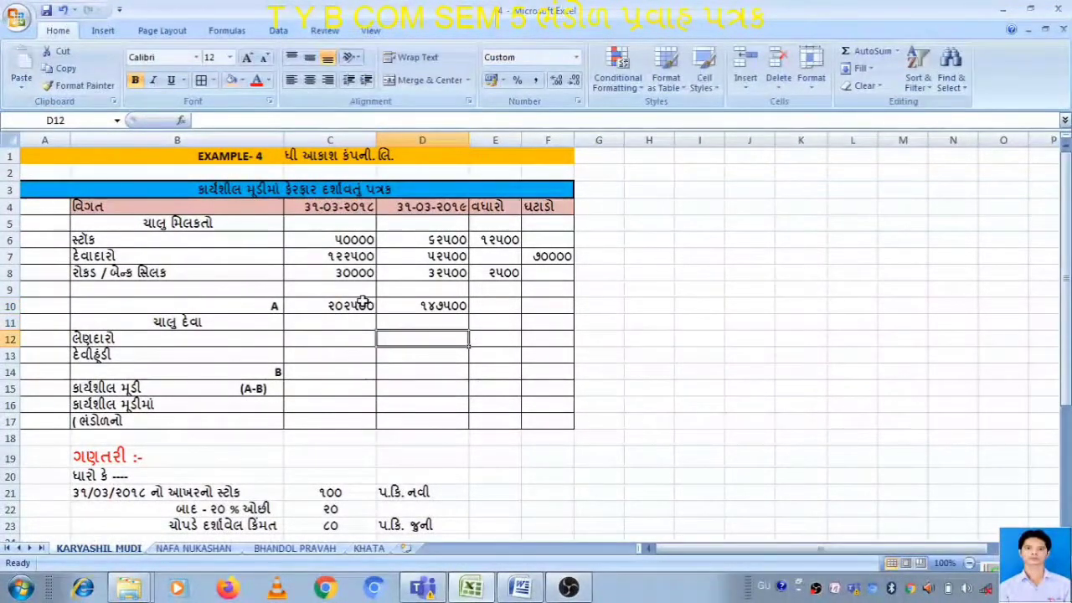
Fill in the creditors row with 62500 in C12, 77500 in D12 and a decrease of 15000 in F12.
{"action": "key", "text": "Left"}
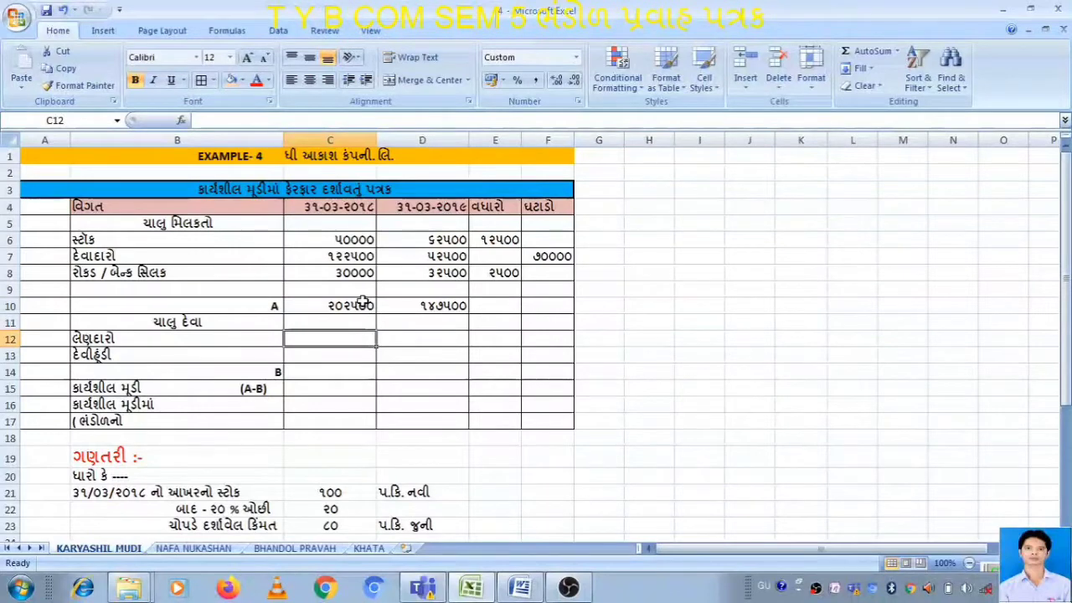
{"action": "type", "text": "૬૨૫૦૦"}
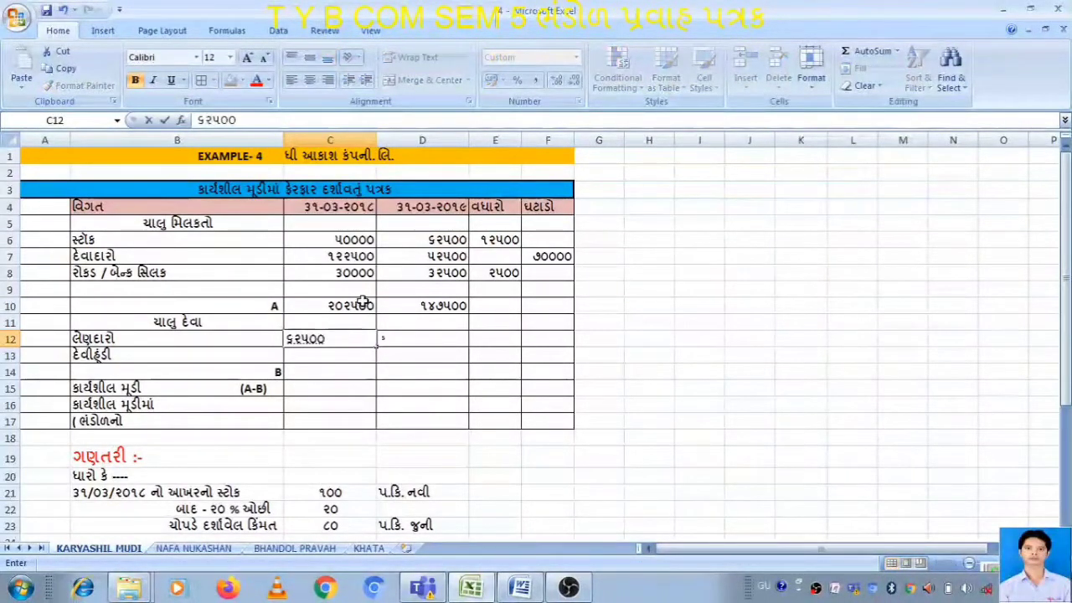
{"action": "key", "text": "Right"}
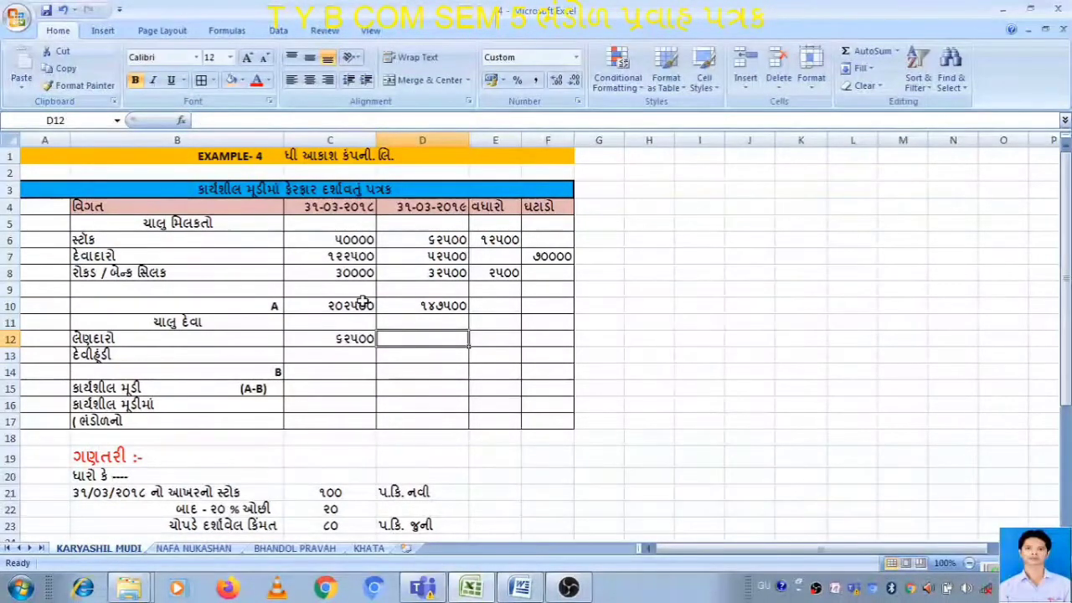
{"action": "type", "text": "૭૭૫૦૦"}
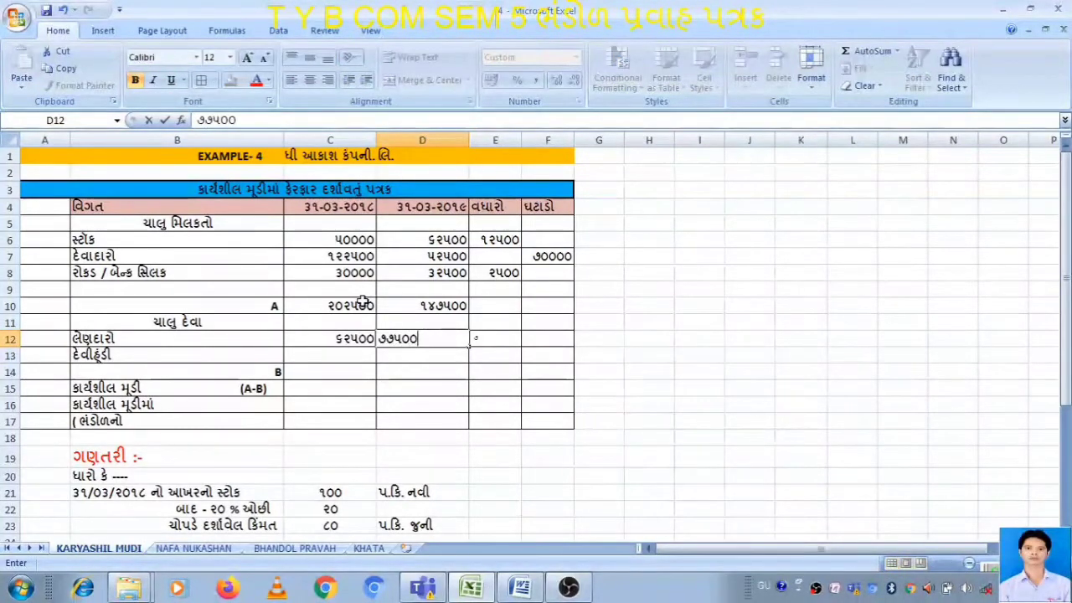
{"action": "key", "text": "Right"}
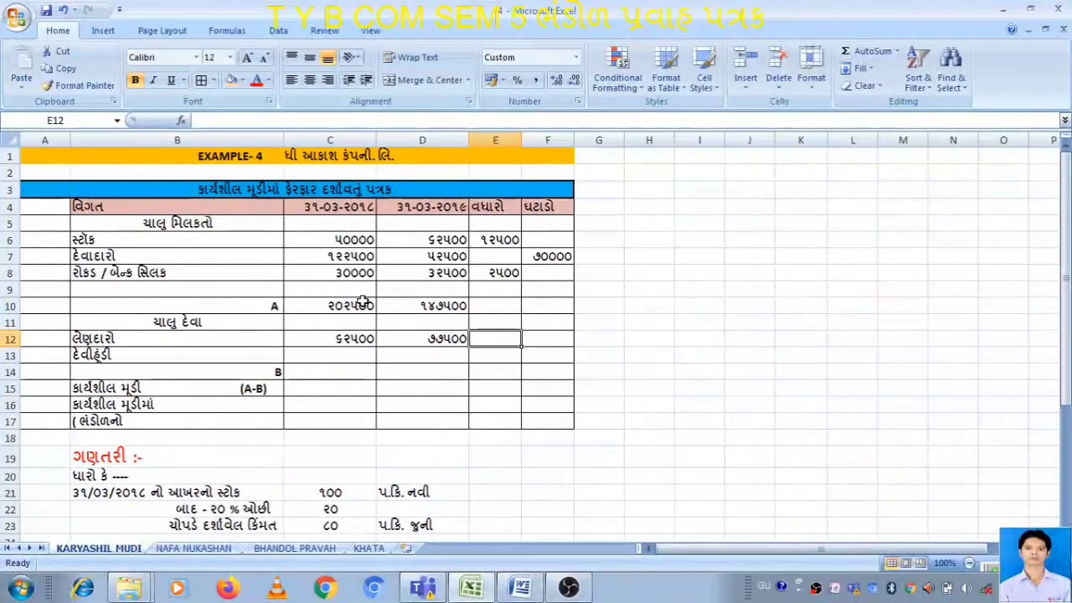
{"action": "left_click", "coordinate": [352, 339]}
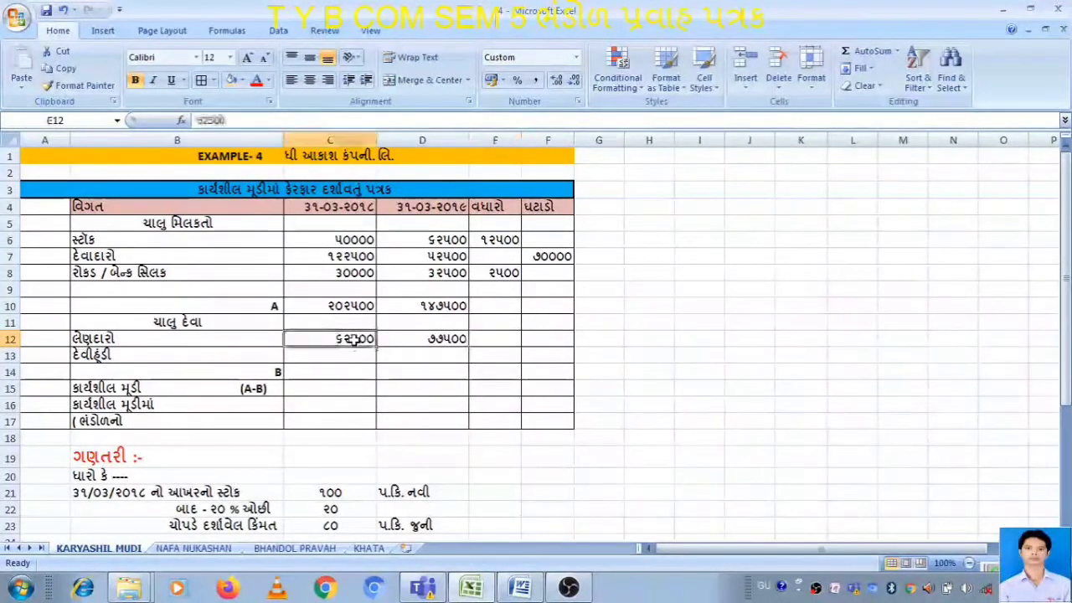
{"action": "left_click", "coordinate": [448, 338]}
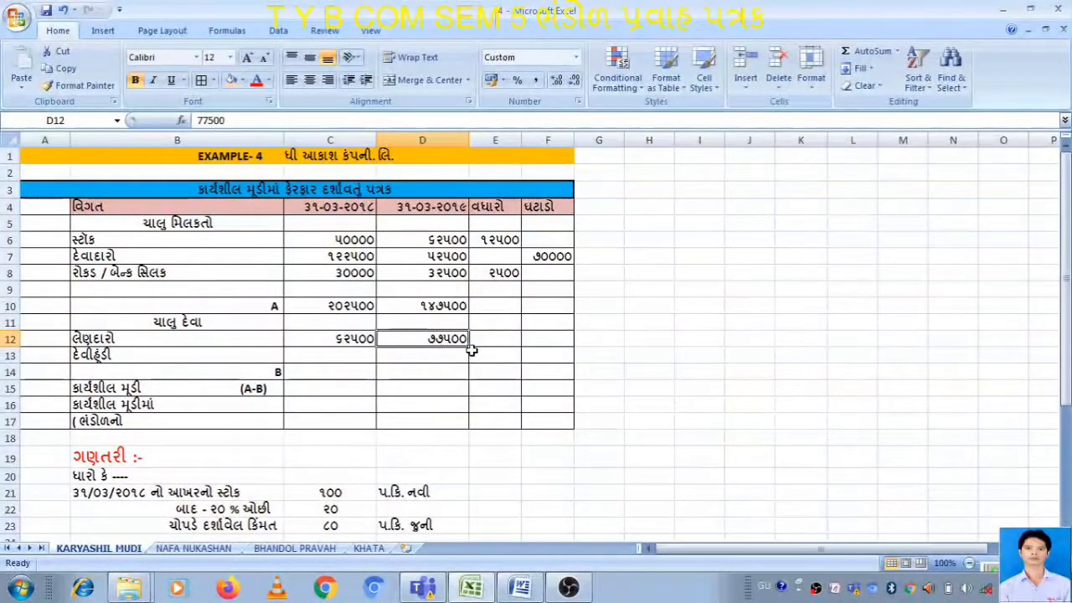
{"action": "left_click", "coordinate": [540, 341]}
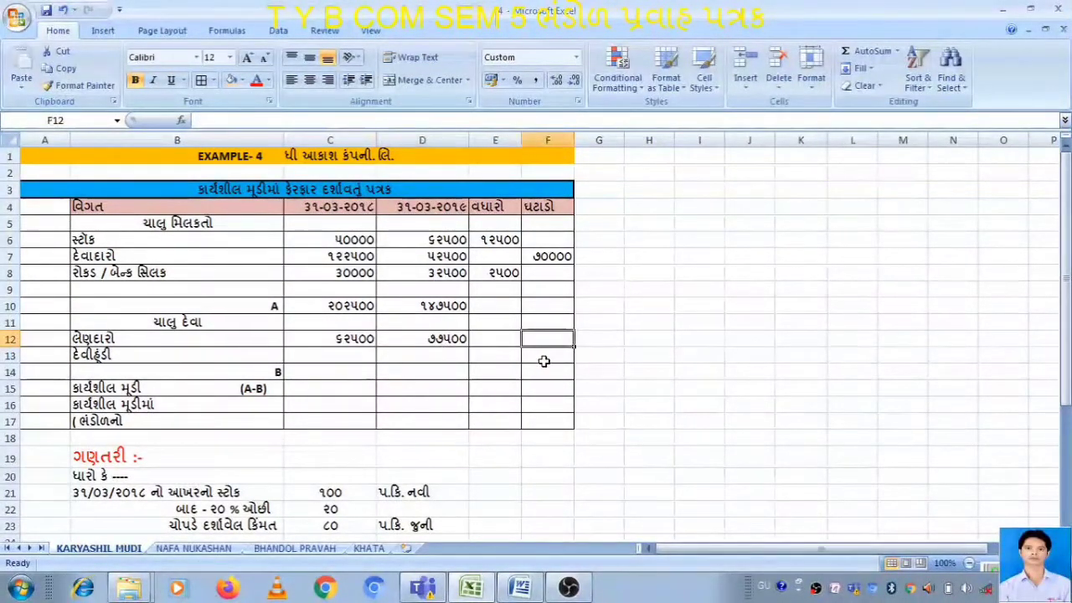
{"action": "type", "text": "૧૫૦૦૦"}
{"action": "key", "text": "Return"}
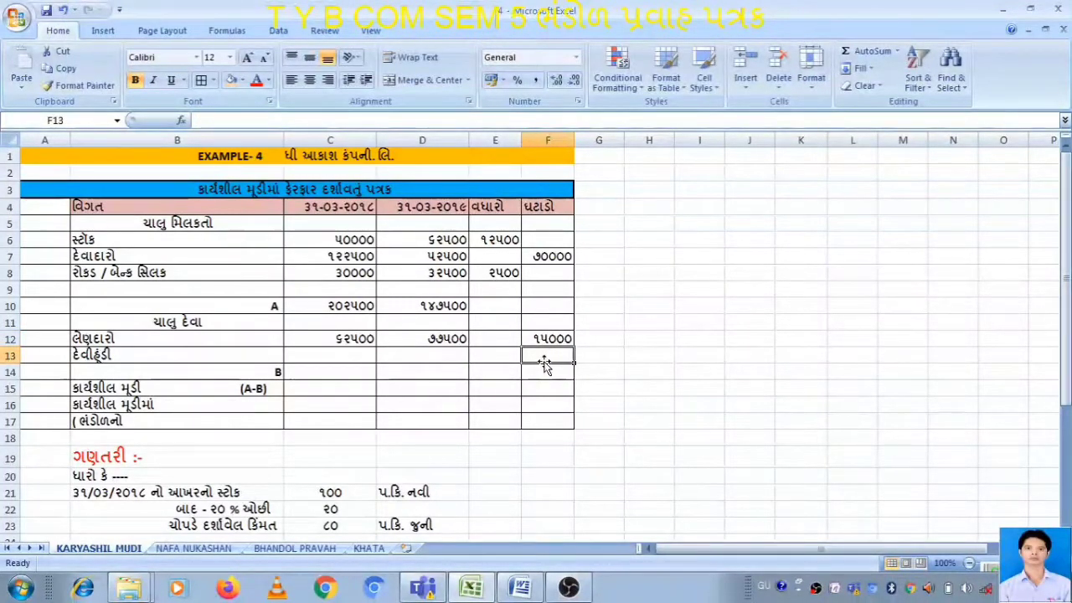
Enter bills payable of 50000 for both years in cells C13 and D13.
{"action": "key", "text": "Left"}
{"action": "key", "text": "Left"}
{"action": "key", "text": "Left"}
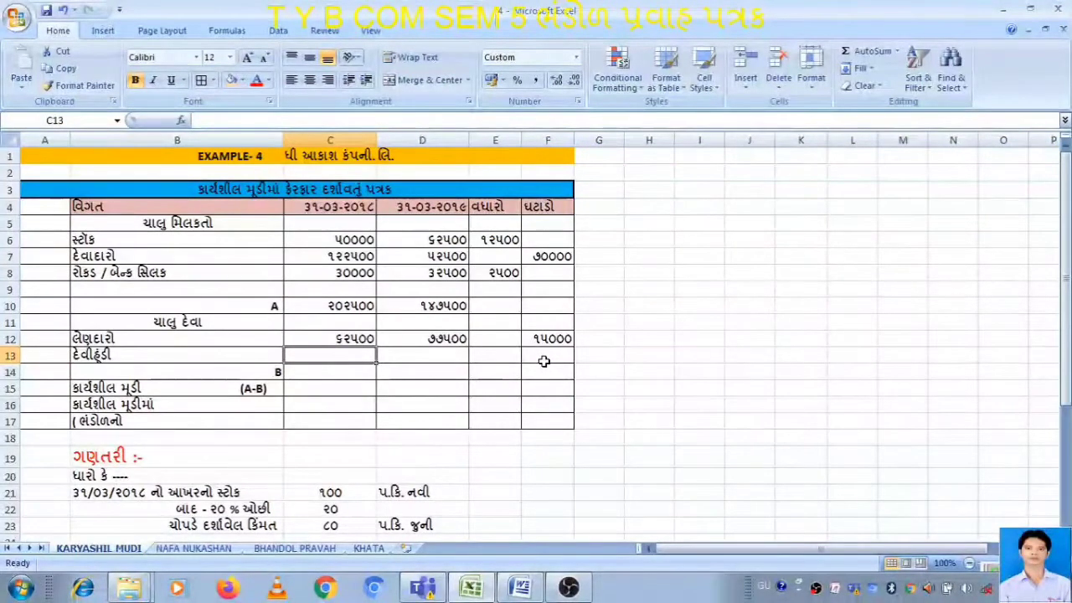
{"action": "type", "text": "૫૦૦૦"}
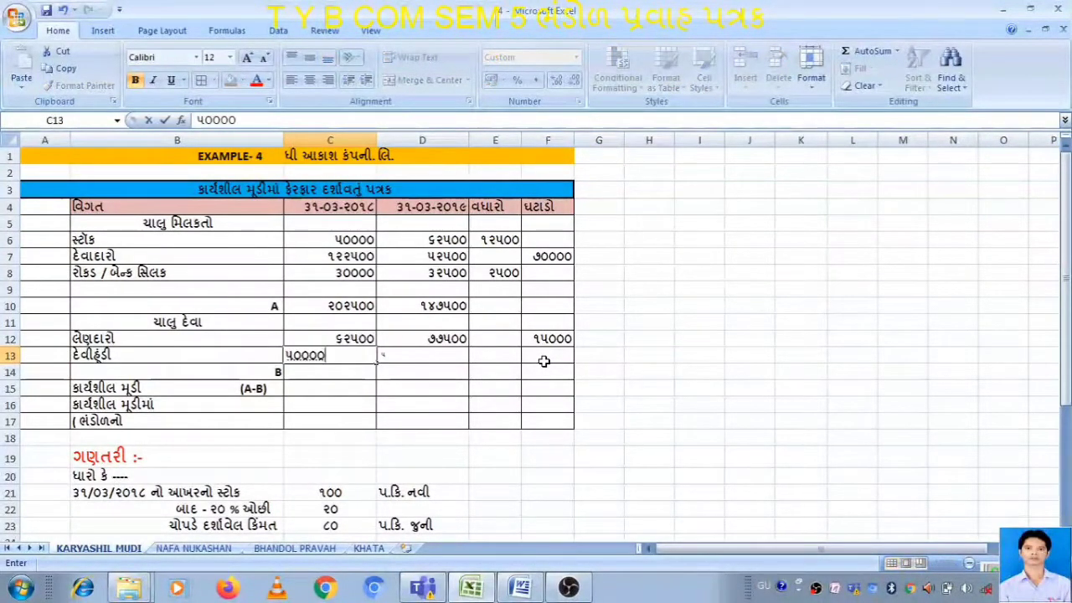
{"action": "type", "text": "૦"}
{"action": "key", "text": "Right"}
{"action": "type", "text": "૫૦૦૦૦"}
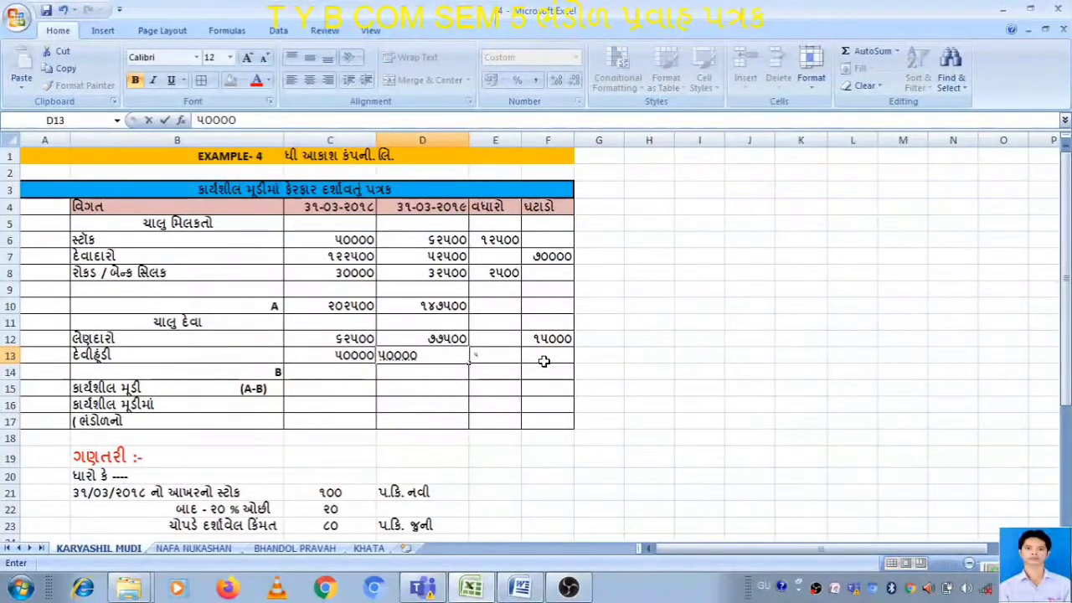
{"action": "key", "text": "Right"}
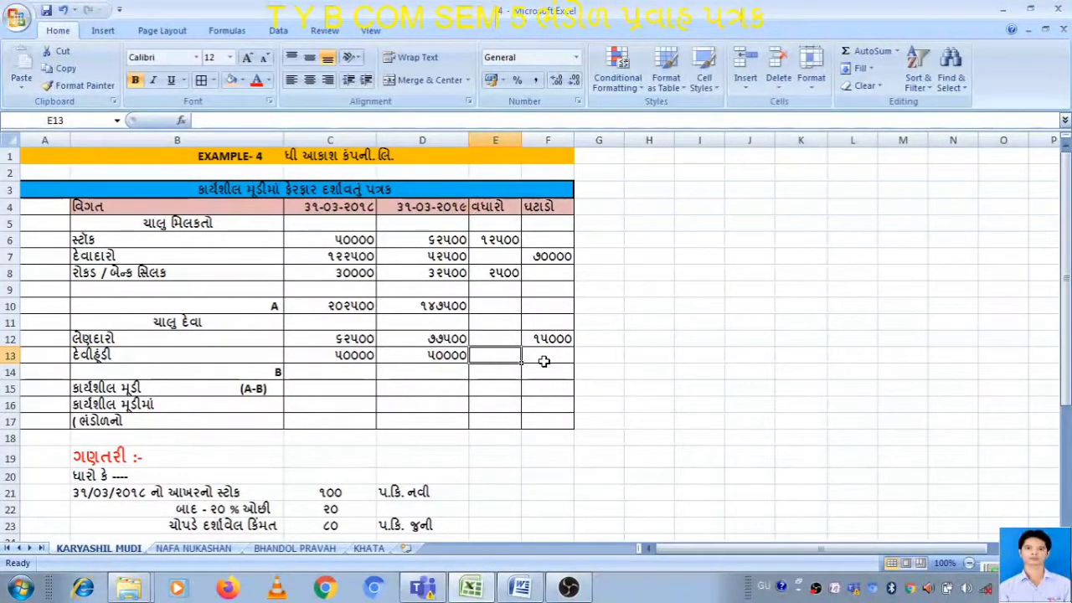
{"action": "key", "text": "Down"}
{"action": "key", "text": "Down"}
{"action": "key", "text": "Down"}
{"action": "key", "text": "Down"}
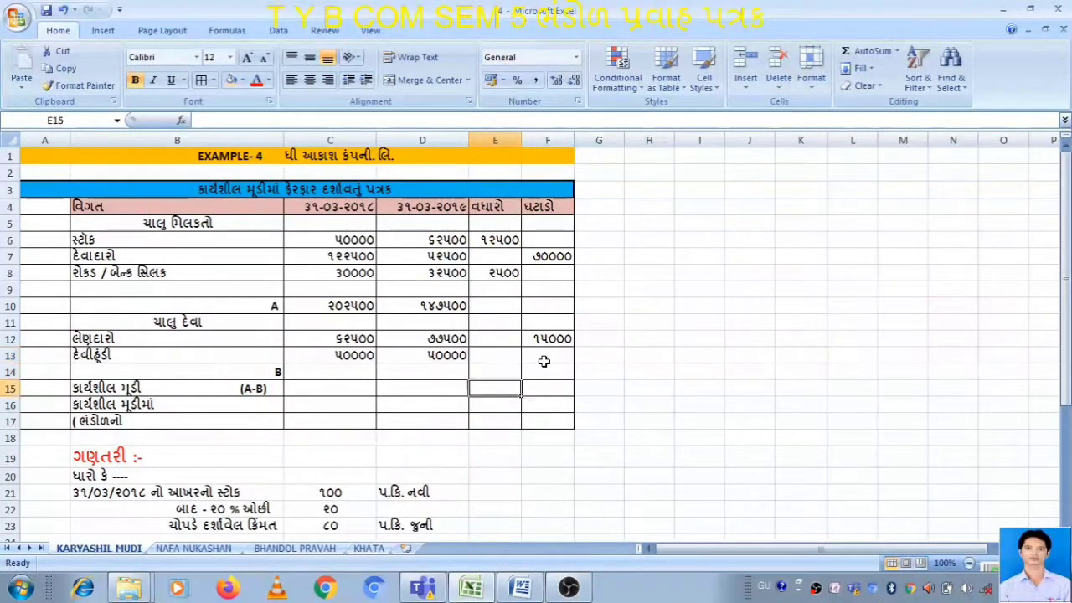
Enter the current liabilities totals in row B: 112500 in C14 and 127500 in D14.
{"action": "key", "text": "Up"}
{"action": "key", "text": "Up"}
{"action": "key", "text": "Up"}
{"action": "key", "text": "Left"}
{"action": "key", "text": "Left"}
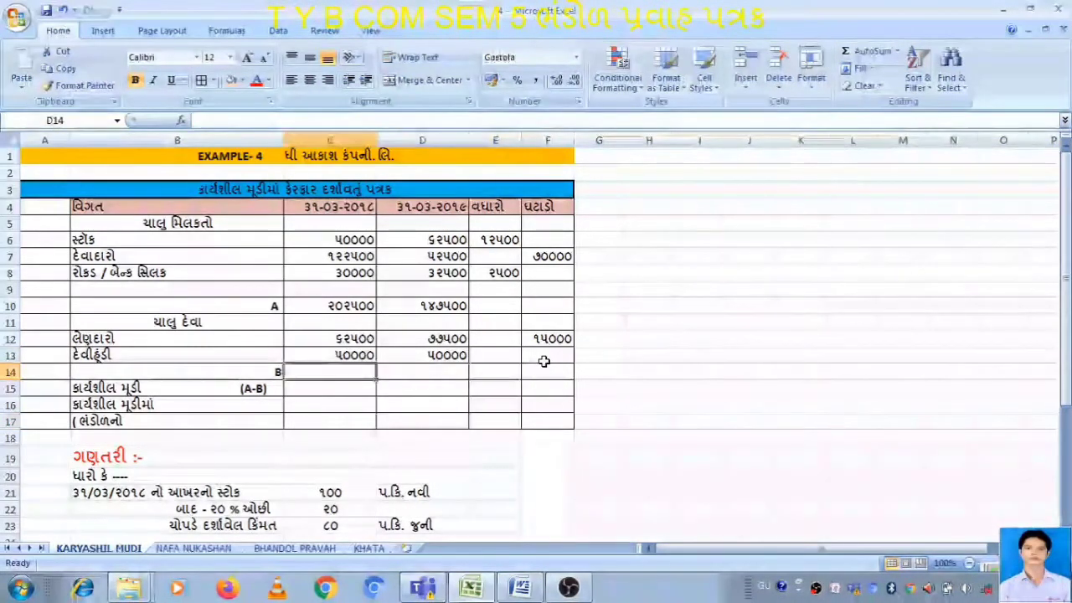
{"action": "type", "text": "૧૧૨૫૦૦"}
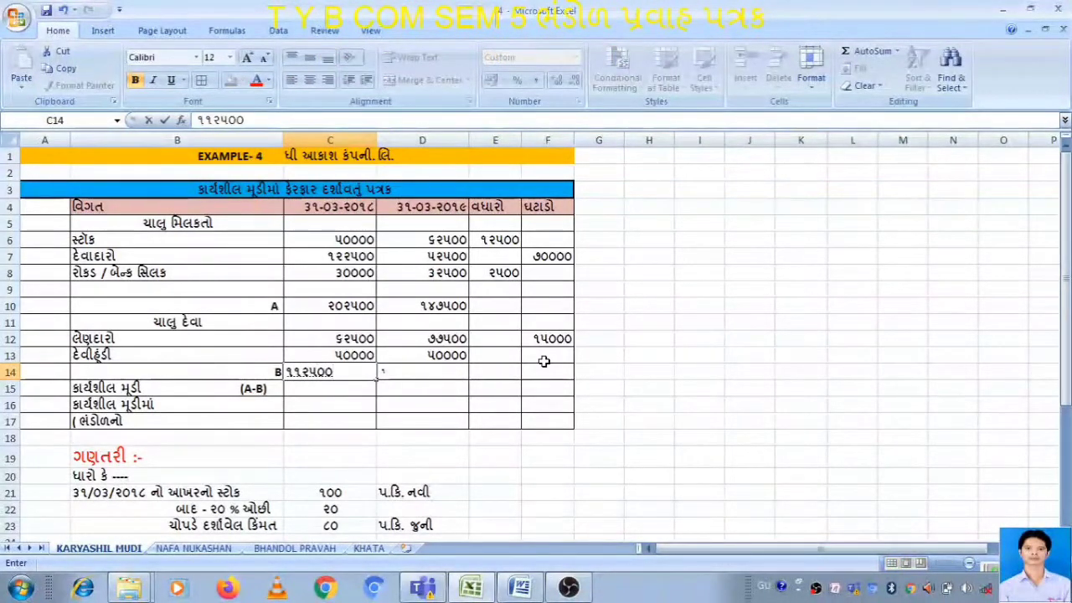
{"action": "key", "text": "Tab"}
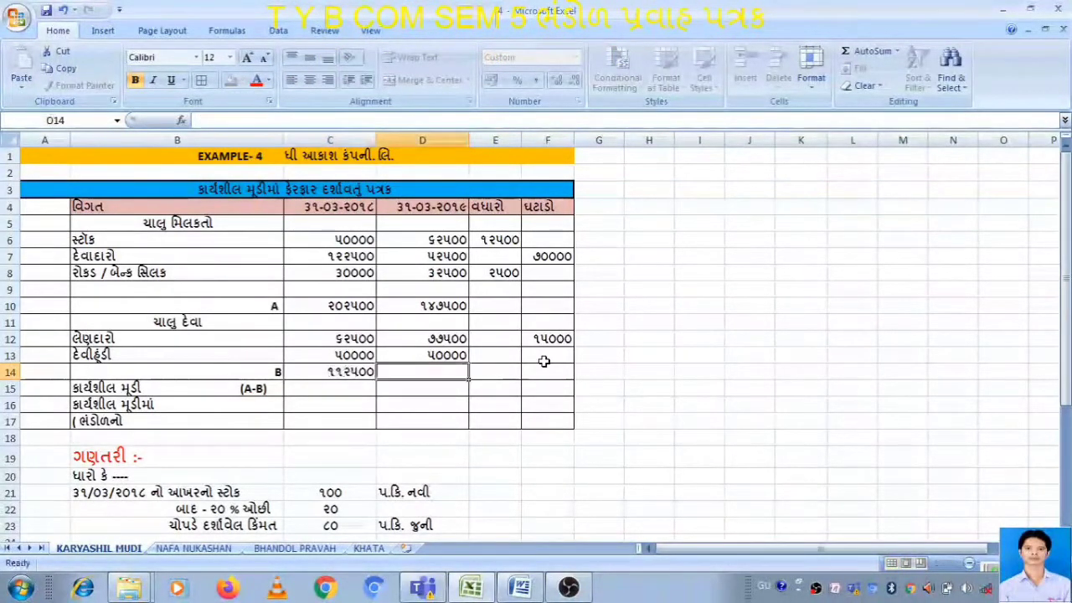
{"action": "type", "text": "૧૨૭૫૦૦"}
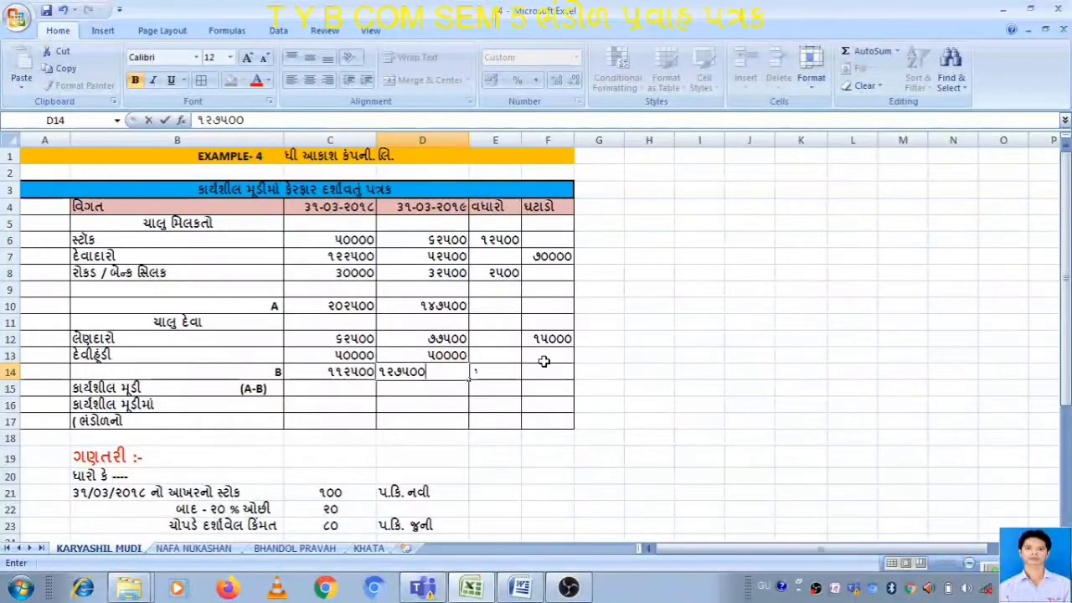
{"action": "key", "text": "Tab"}
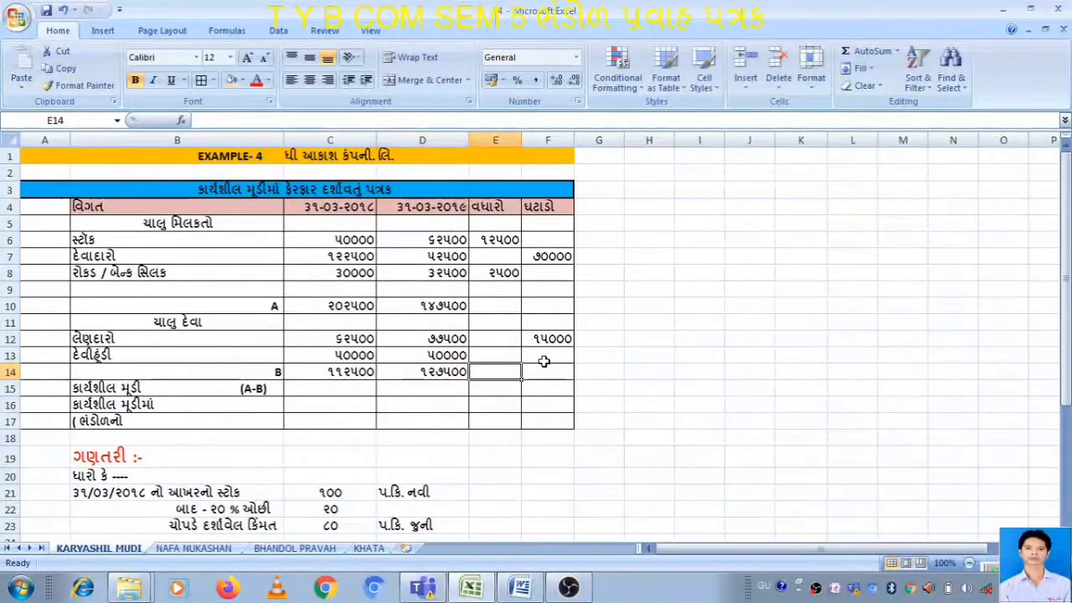
Fill in the working capital (A-B) row with 90000 in C15 and 20000 in D15.
{"action": "key", "text": "Down"}
{"action": "key", "text": "Left"}
{"action": "key", "text": "Left"}
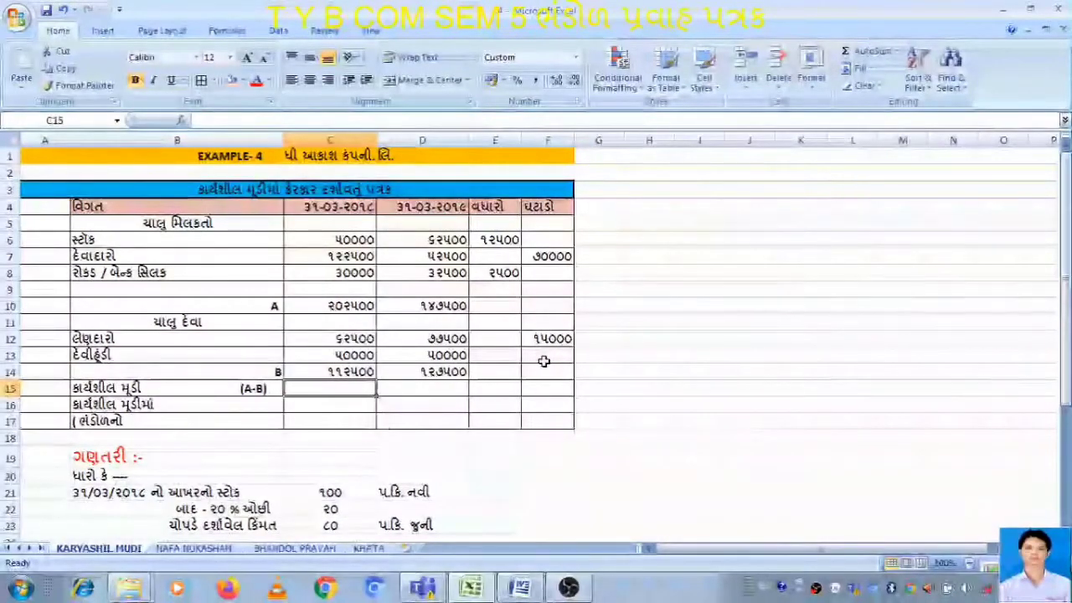
{"action": "type", "text": "૬૦૦૦૦"}
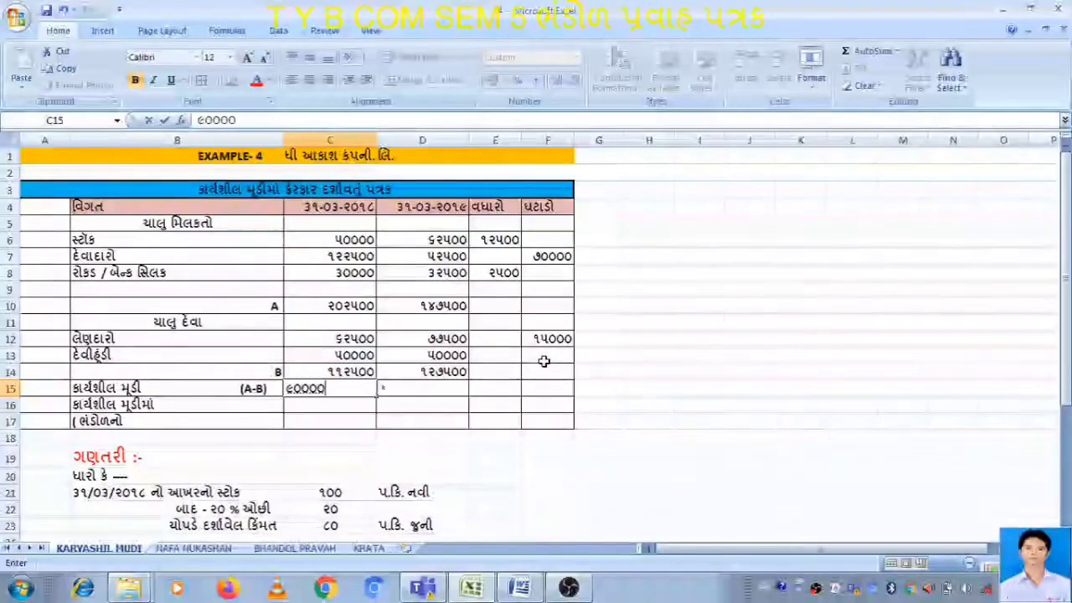
{"action": "key", "text": "Tab"}
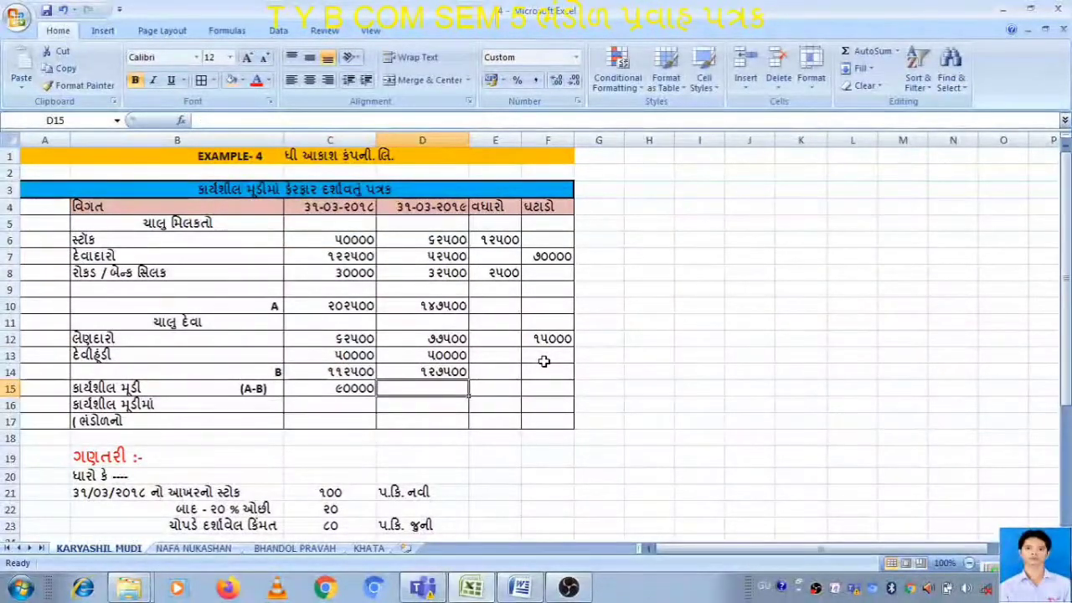
{"action": "type", "text": "૨૦૦"}
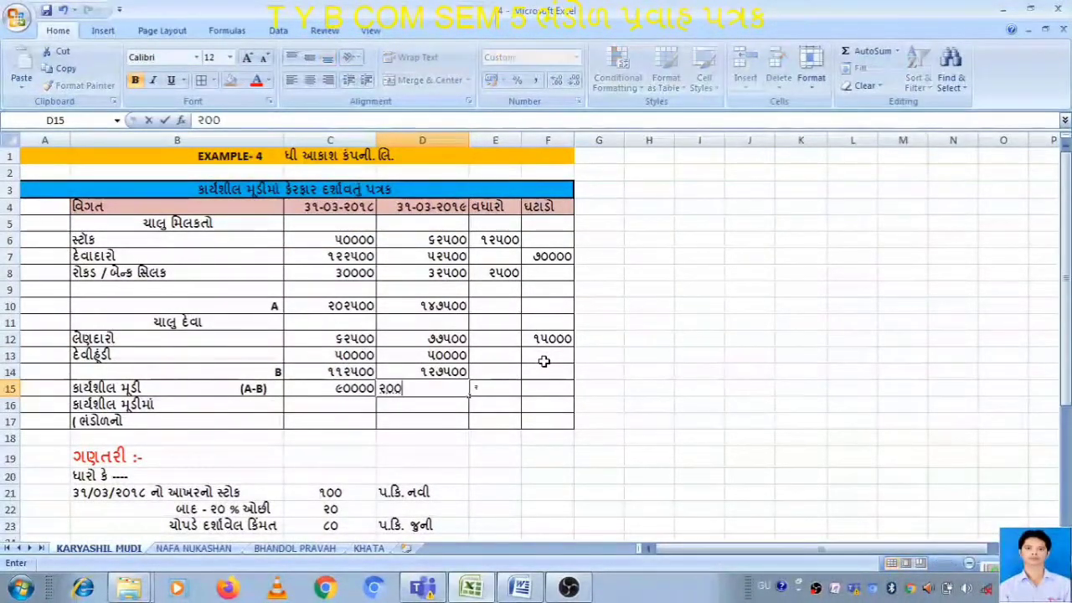
{"action": "type", "text": "૦૦"}
{"action": "key", "text": "Return"}
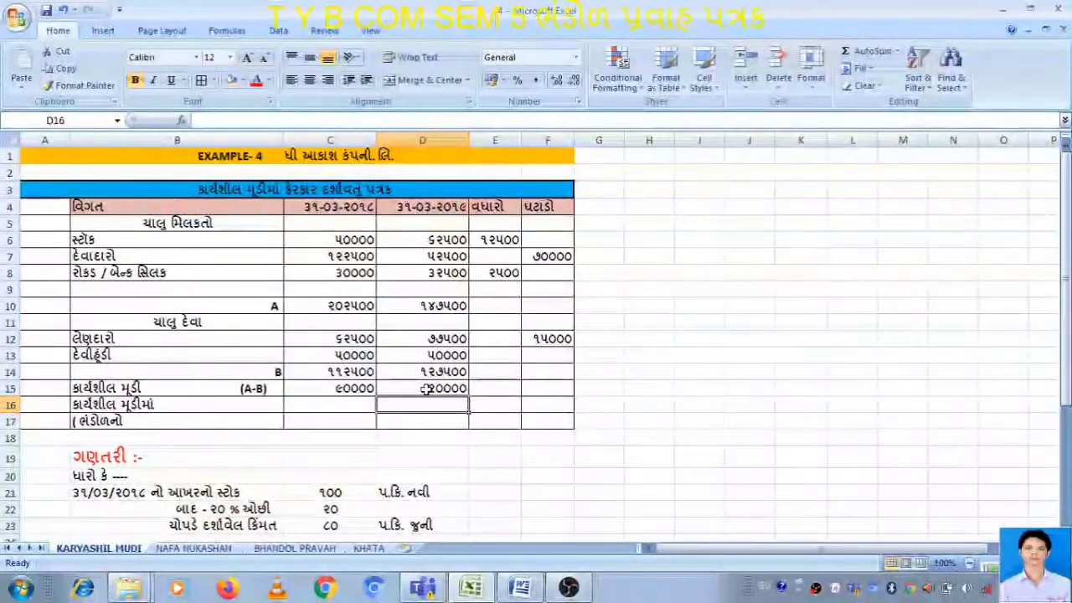
Enter the working capital change of 70000 in D16 and balancing totals of 90000 in C17 and D17.
{"action": "type", "text": "૭૦૦૦૦"}
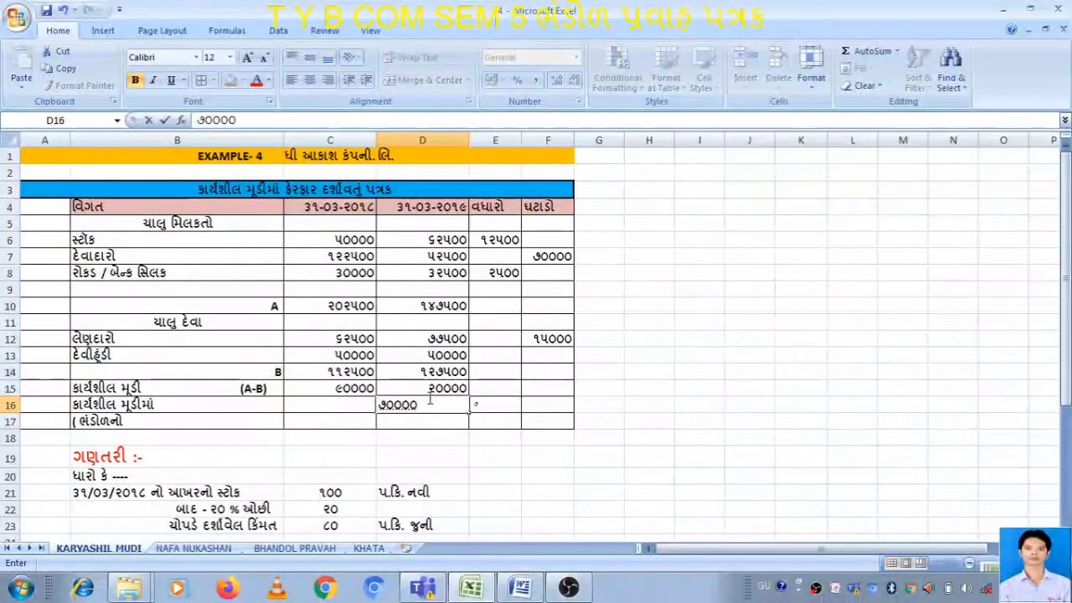
{"action": "key", "text": "Return"}
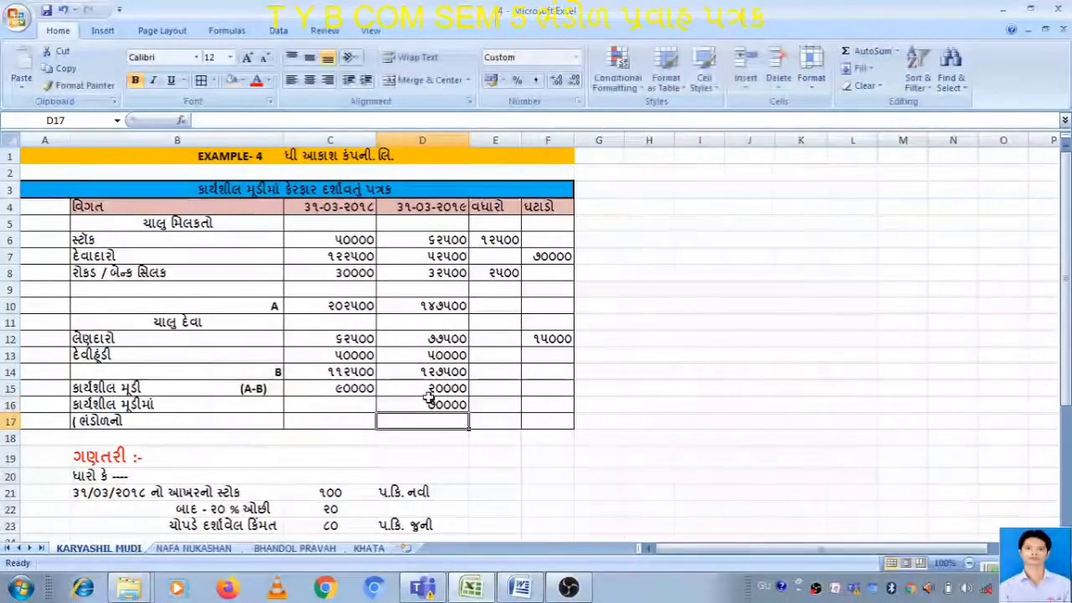
{"action": "key", "text": "Left"}
{"action": "type", "text": "૯૦૦૦૦"}
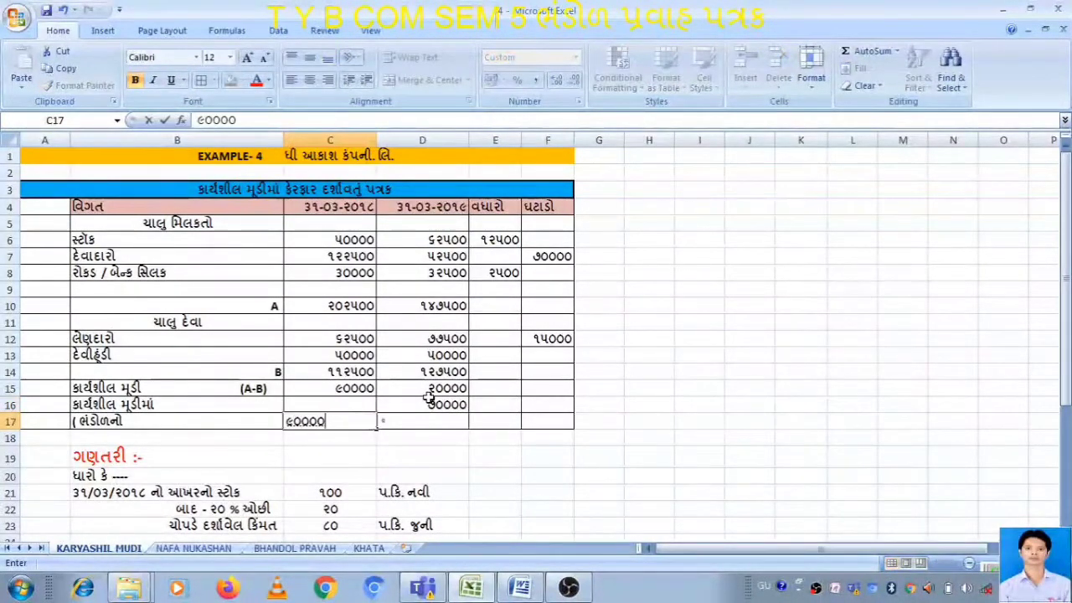
{"action": "key", "text": "Right"}
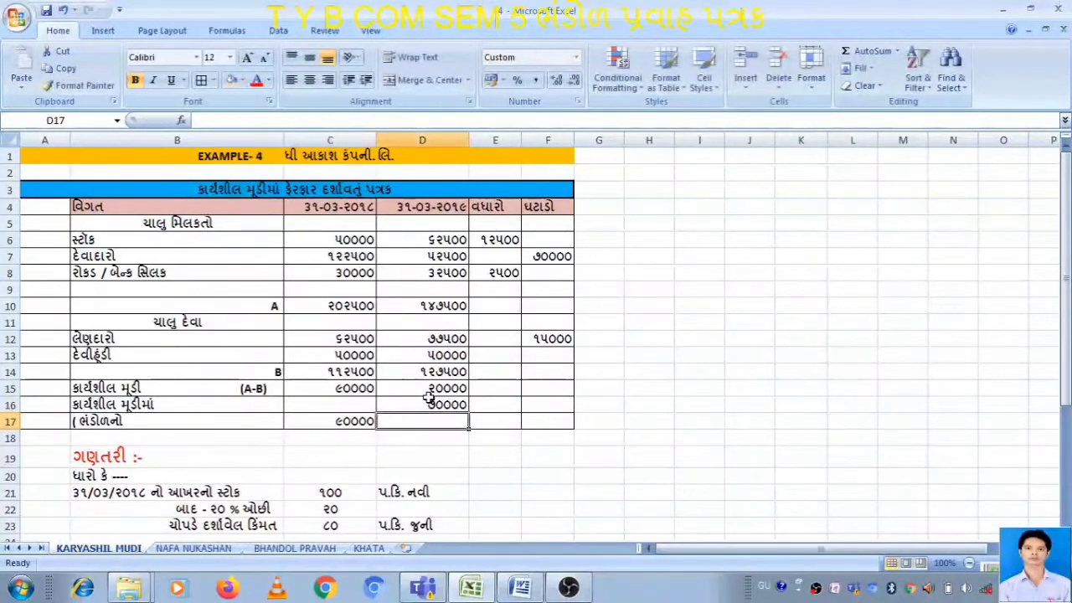
{"action": "type", "text": "૯૦૦૦૦"}
{"action": "key", "text": "Return"}
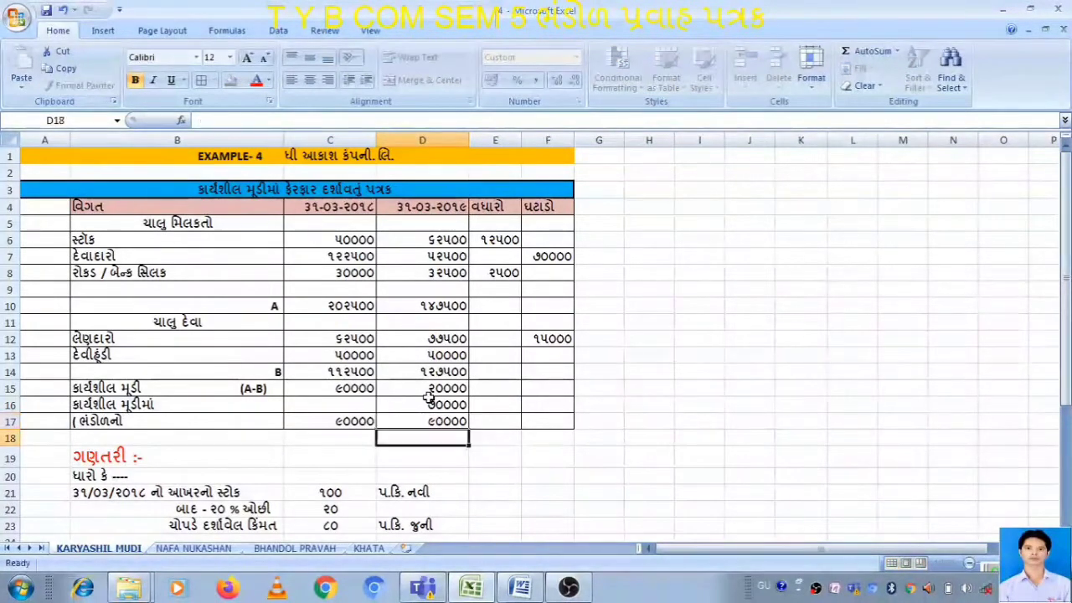
Complete the labels as "કાર્યશીલ મૂડીમાં ઘટાડો" in B16 and "( ભંડોળની પ્રાપ્તિ )" in B17.
{"action": "key", "text": "Up"}
{"action": "key", "text": "Left"}
{"action": "key", "text": "Left"}
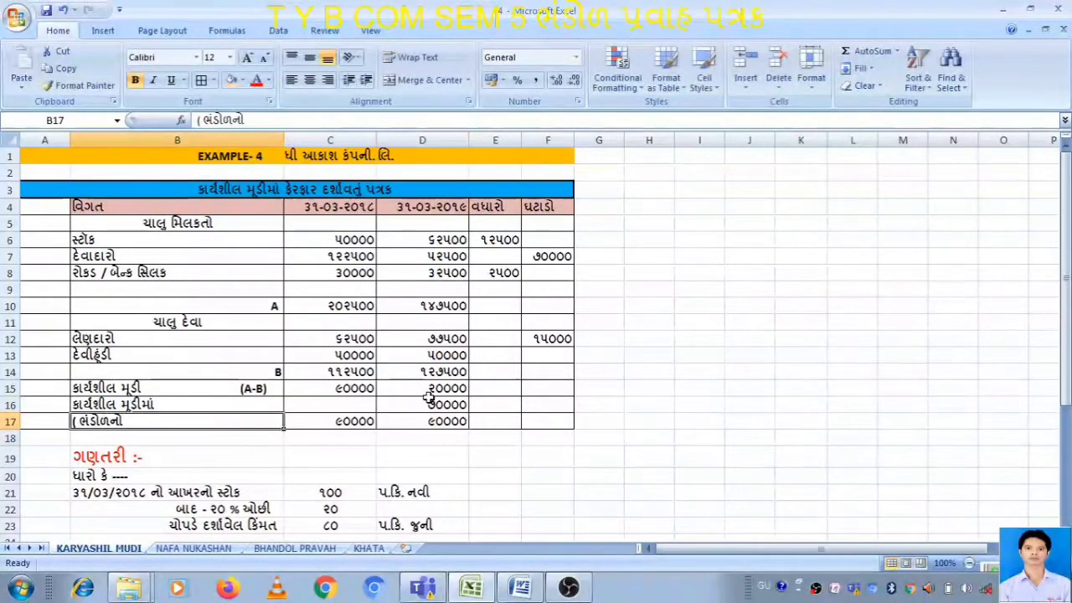
{"action": "double_click", "coordinate": [206, 409]}
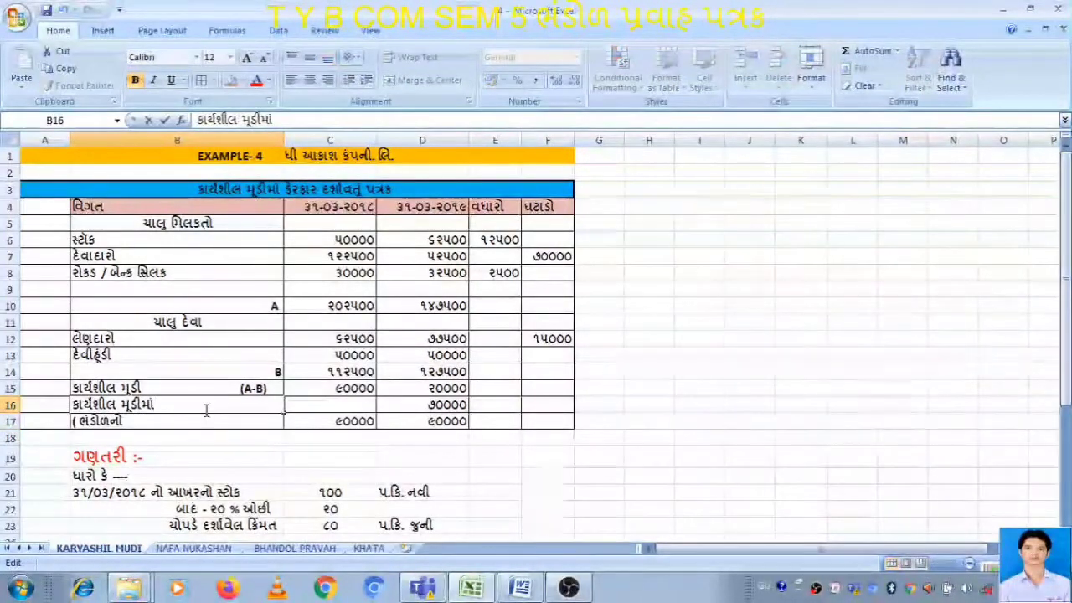
{"action": "type", "text": "ઘ"}
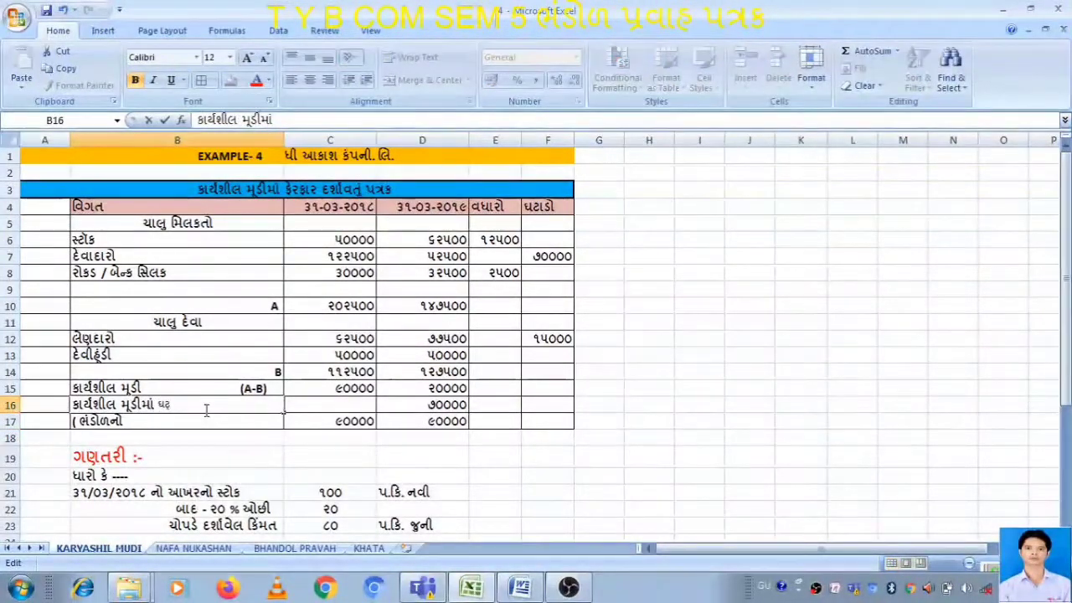
{"action": "type", "text": "ટાડો"}
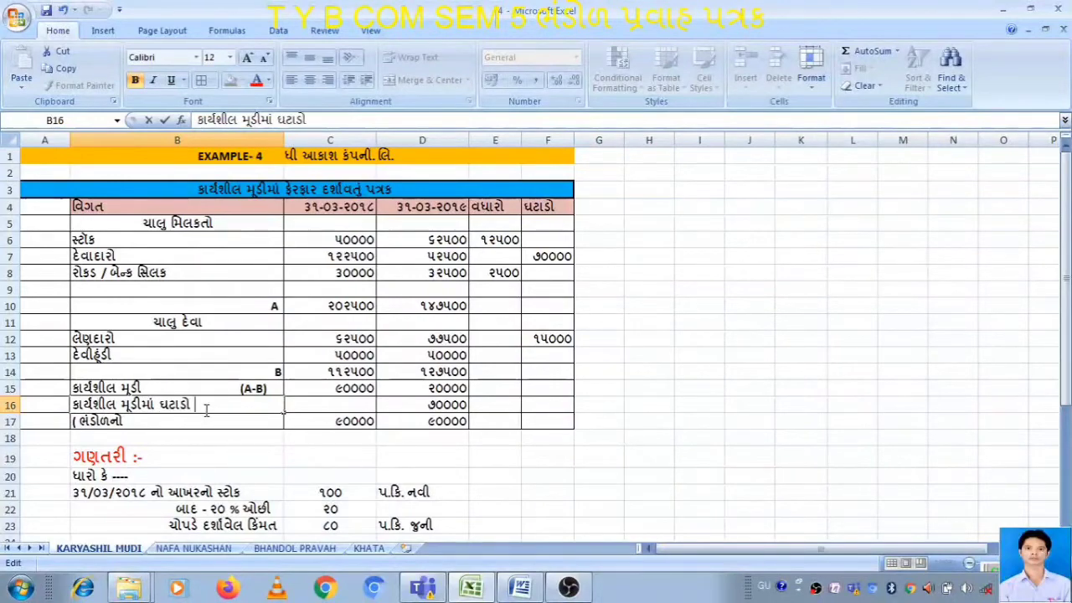
{"action": "double_click", "coordinate": [193, 420]}
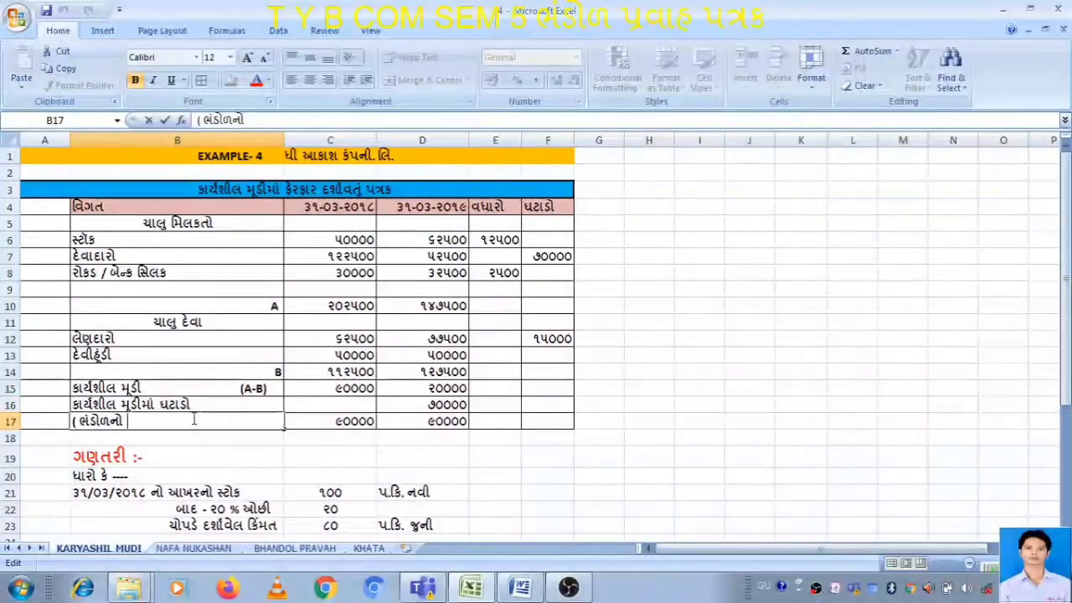
{"action": "key", "text": "BackSpace"}
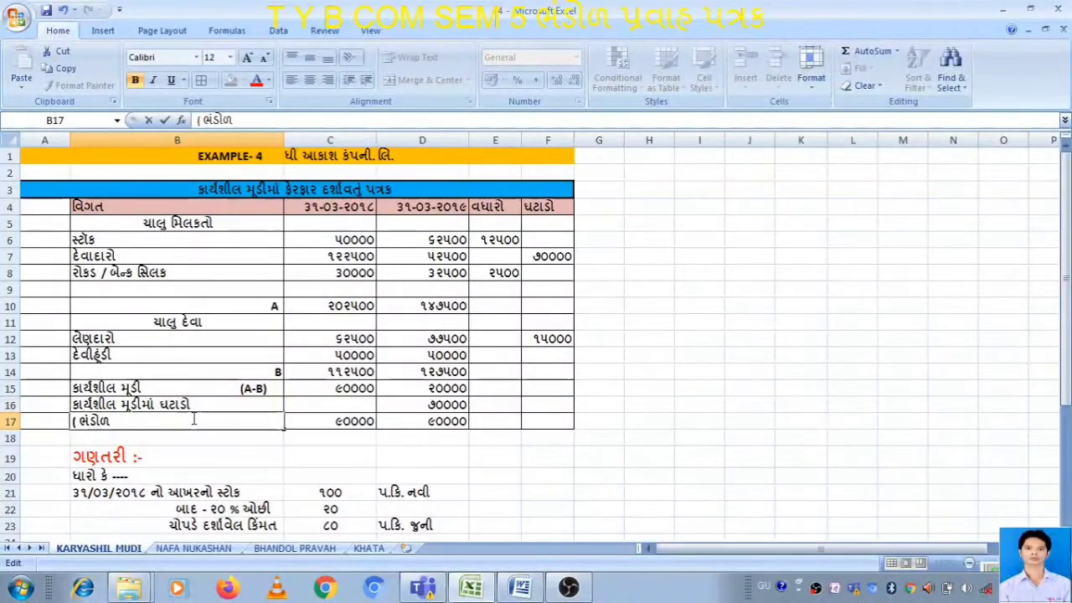
{"action": "type", "text": "ી પ"}
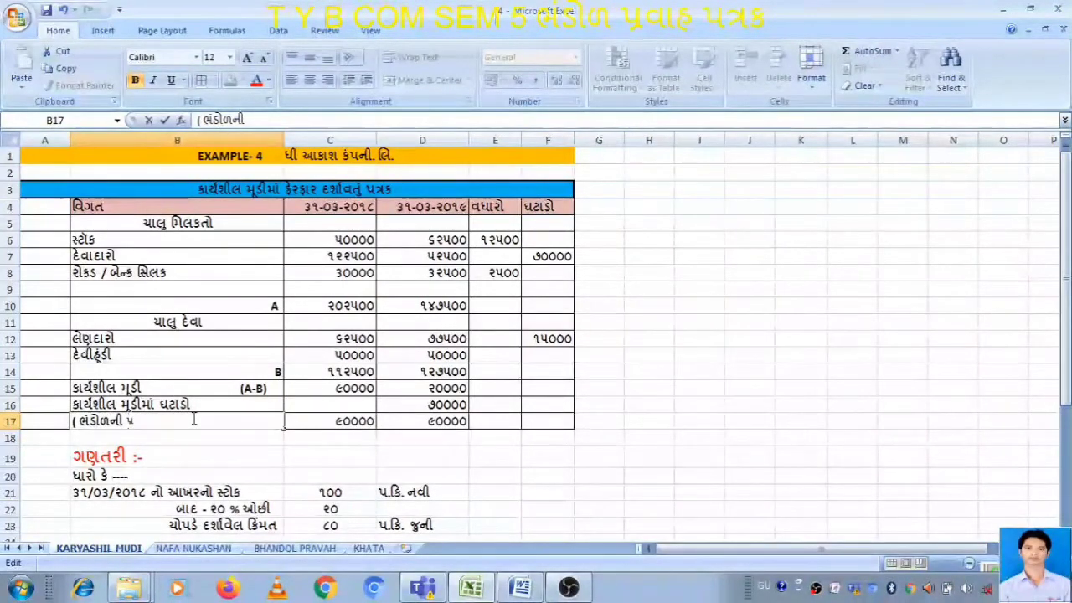
{"action": "type", "text": "્રાપ્તિ"}
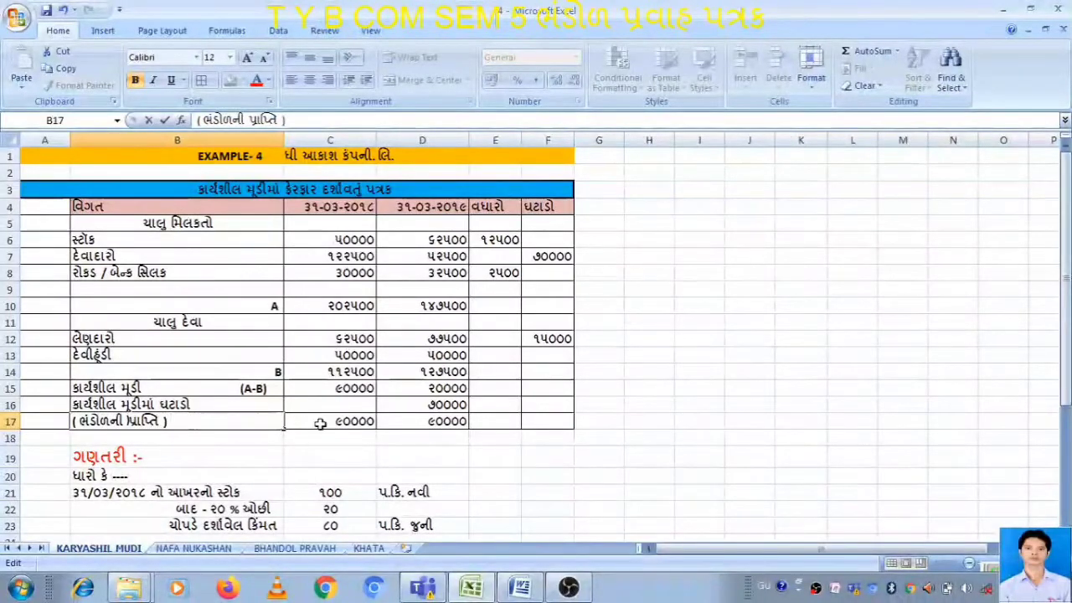
{"action": "left_click", "coordinate": [488, 425]}
Enter totals of 85000 in F17 and E17, and the balancing working capital decrease of 70000 in E16.
{"action": "left_click", "coordinate": [554, 421]}
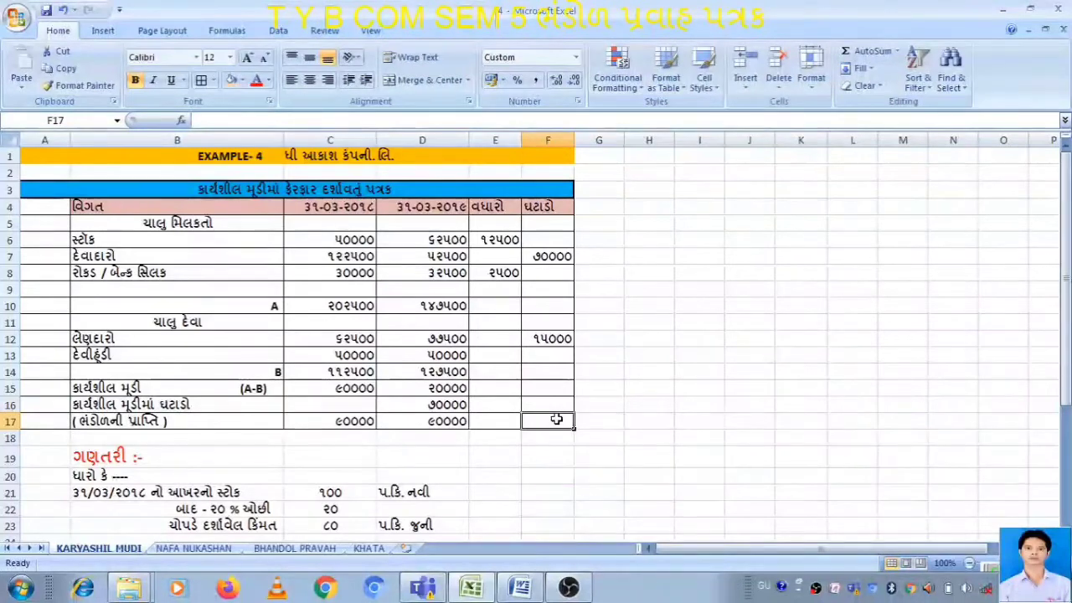
{"action": "type", "text": "૮૫૦૦૦"}
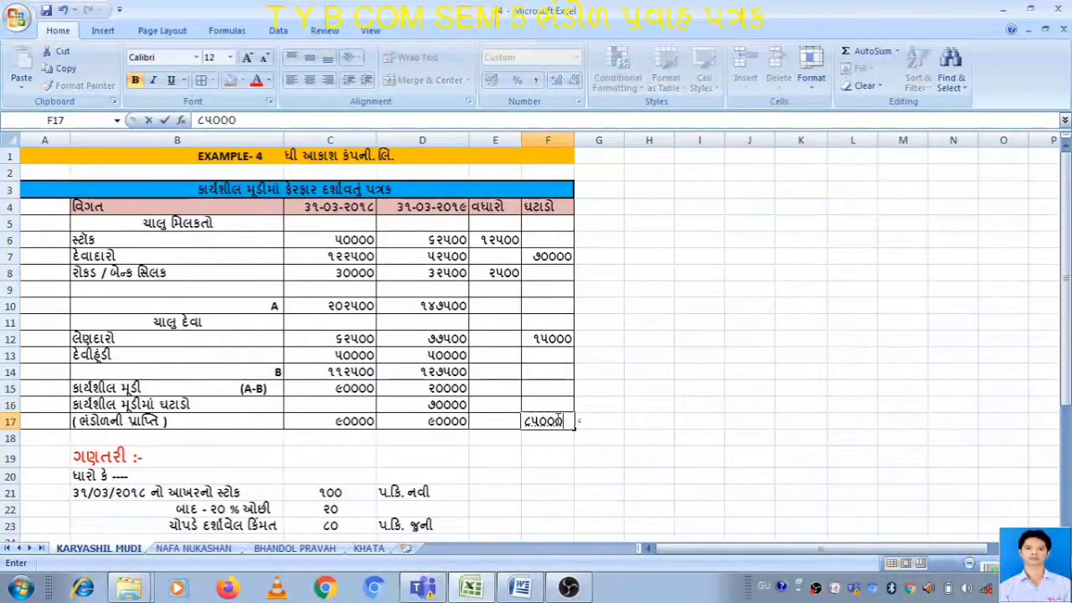
{"action": "key", "text": "Return"}
{"action": "key", "text": "Up"}
{"action": "key", "text": "Left"}
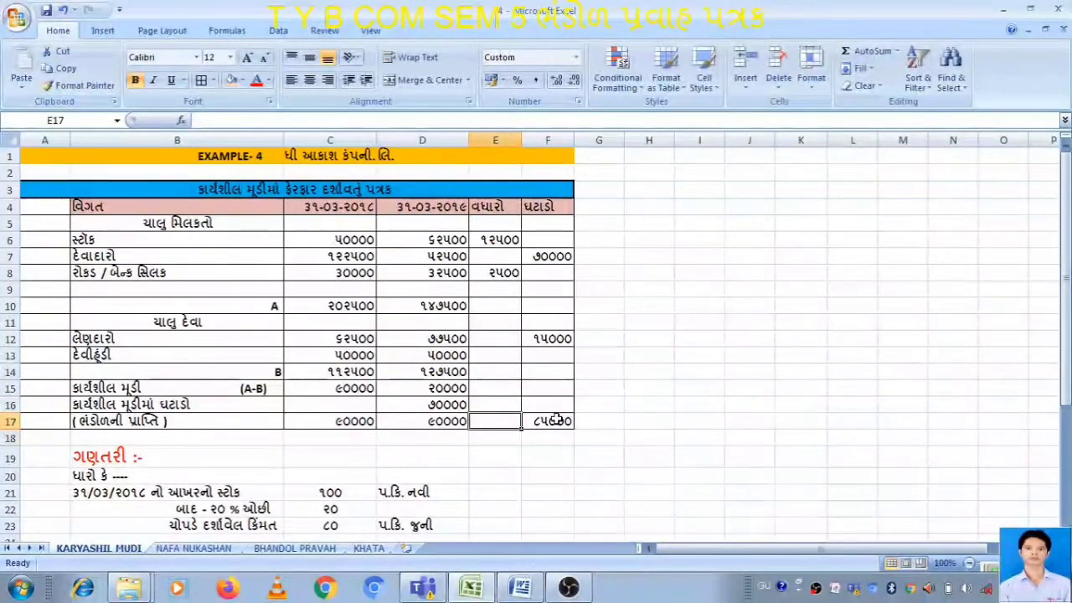
{"action": "type", "text": "૮૫૦૦૦"}
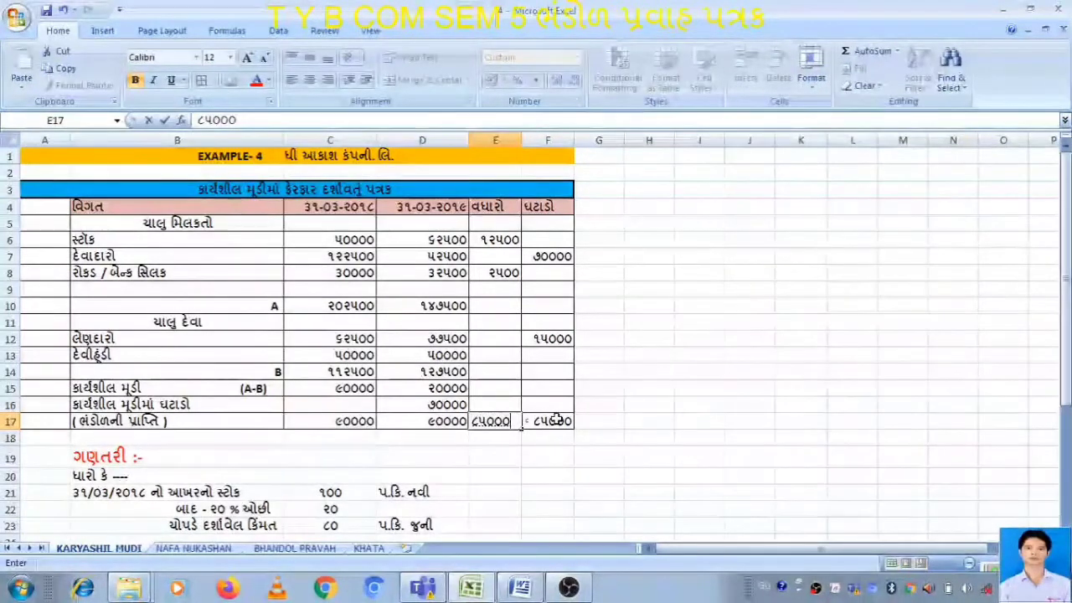
{"action": "key", "text": "Up"}
{"action": "type", "text": "૭૦૦૦૦"}
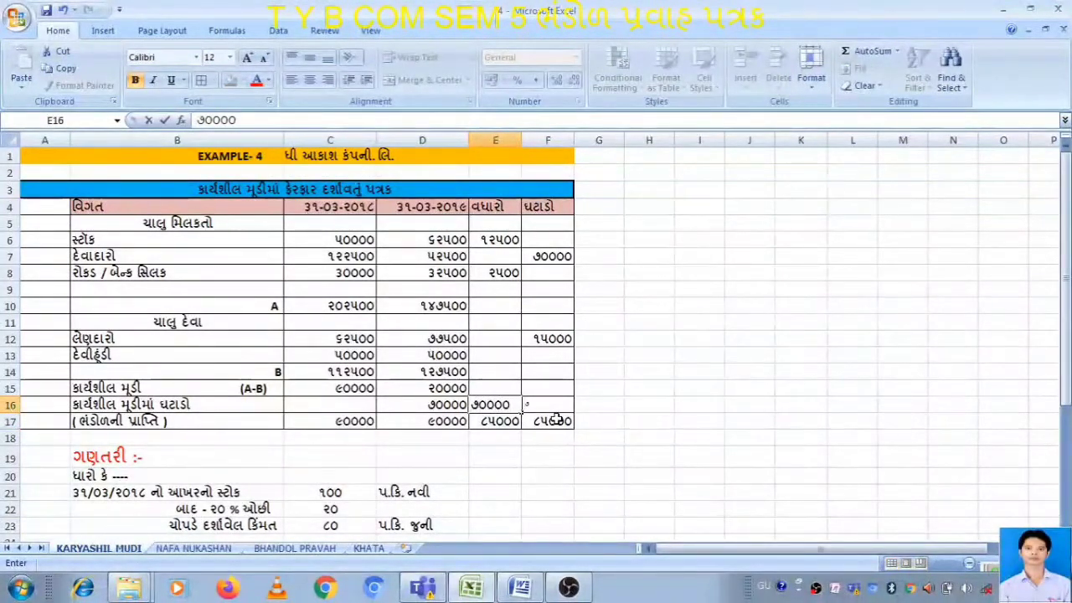
{"action": "key", "text": "Return"}
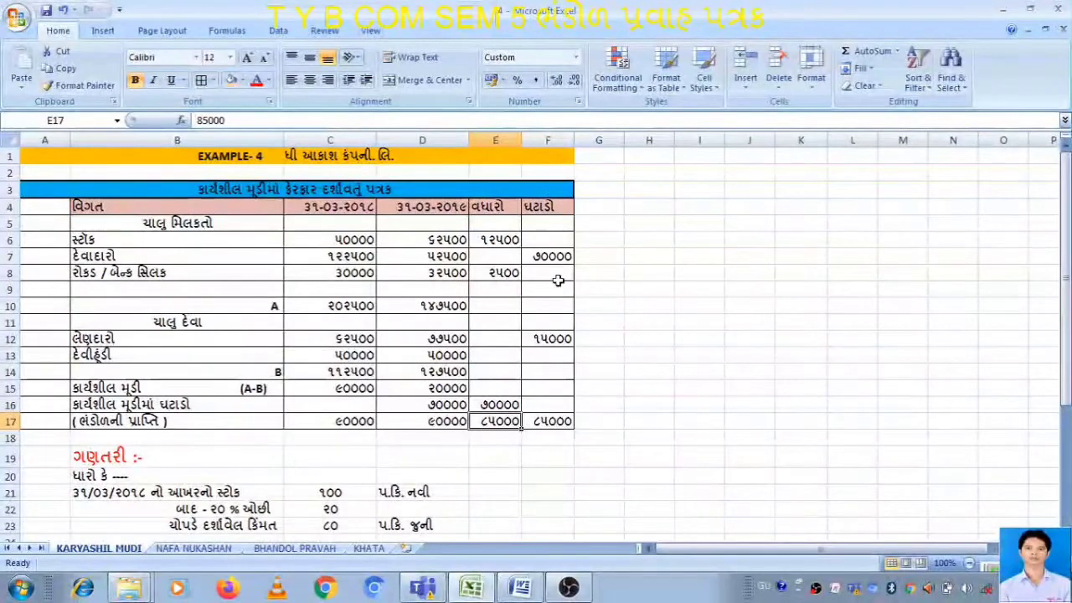
{"action": "left_click", "coordinate": [180, 404]}
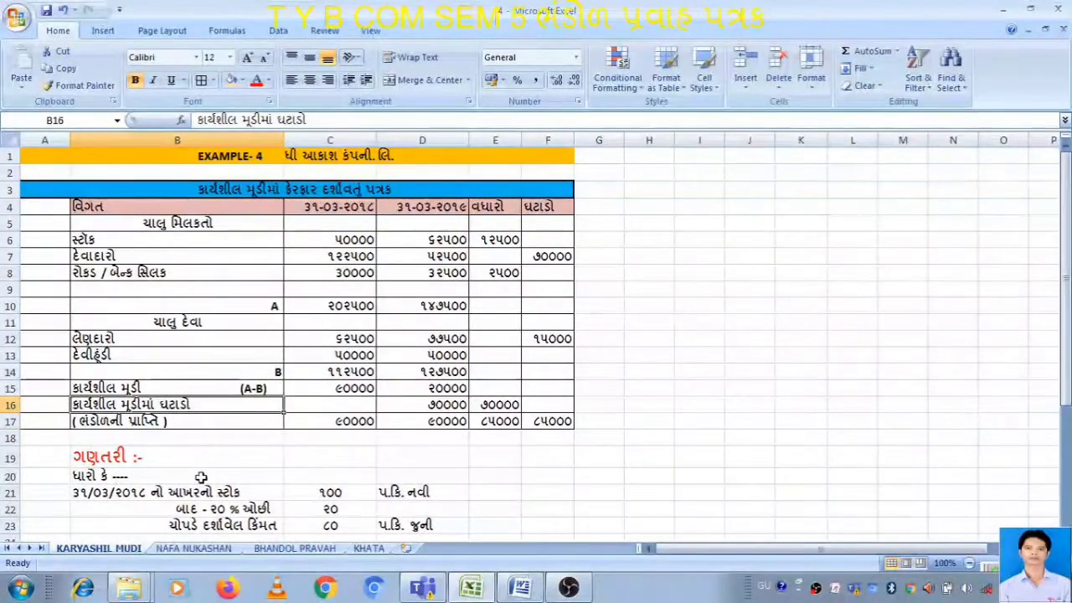
{"action": "left_click", "coordinate": [559, 422]}
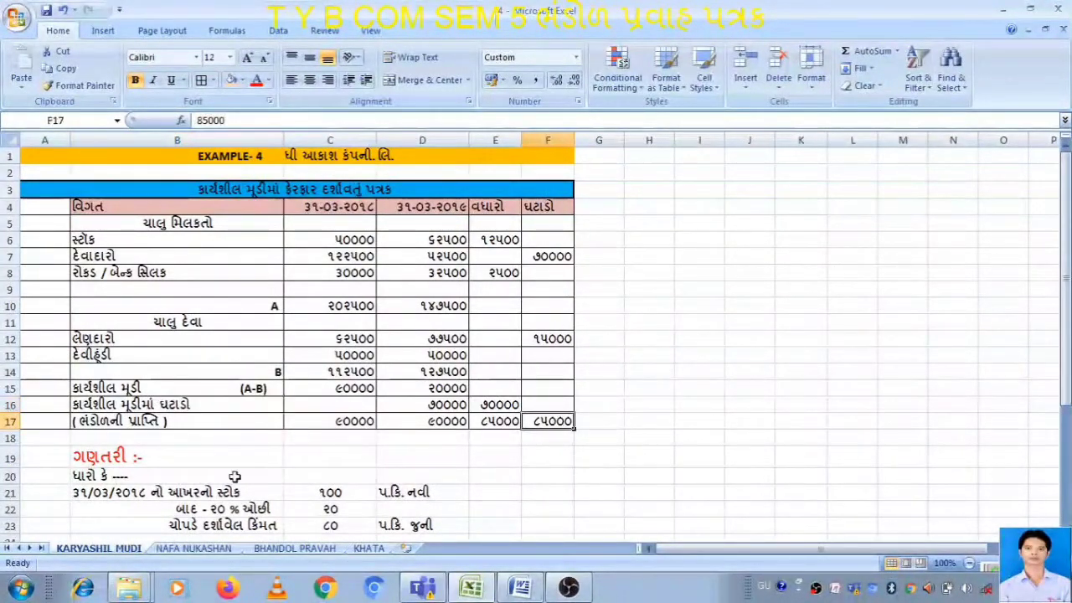
{"action": "left_click", "coordinate": [163, 403]}
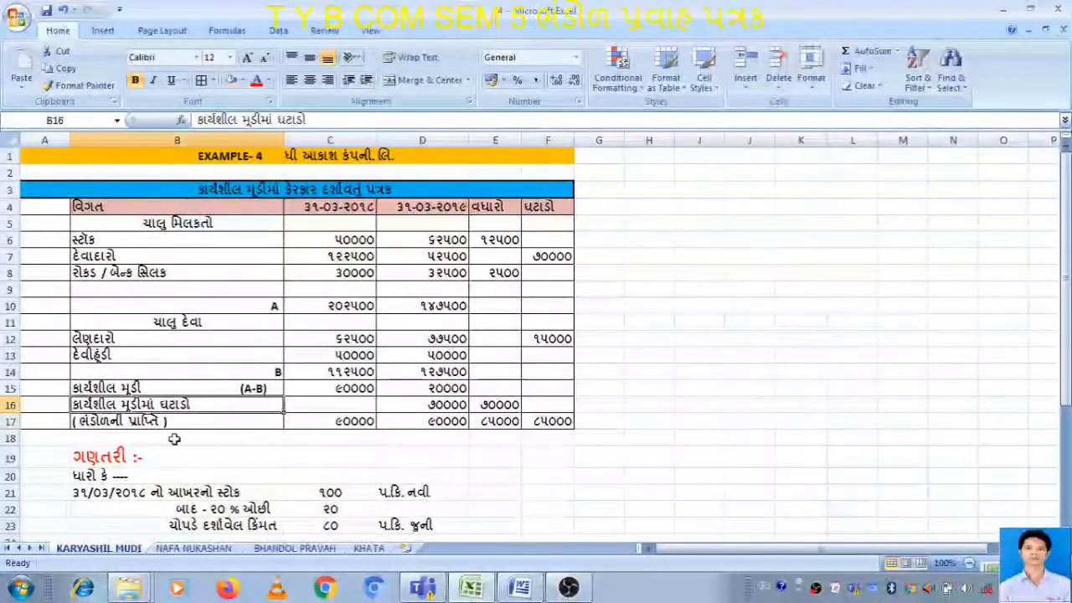
{"action": "left_click", "coordinate": [134, 423]}
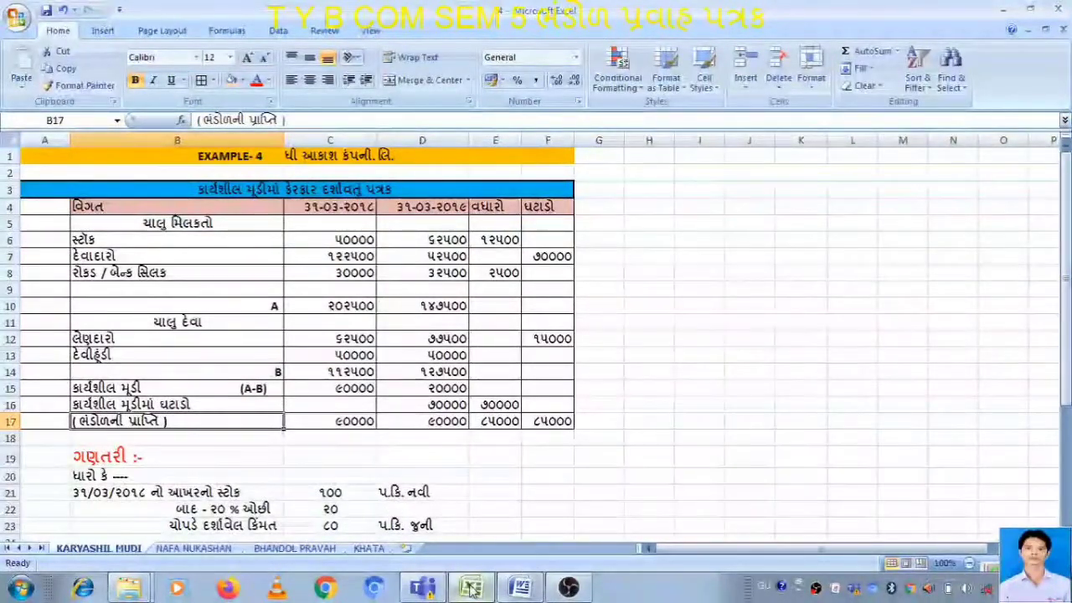
On the BHANDOL PRAVAH sheet, begin the first receipts label in A3 with "કાર્યશીલ".
{"action": "left_click", "coordinate": [287, 549]}
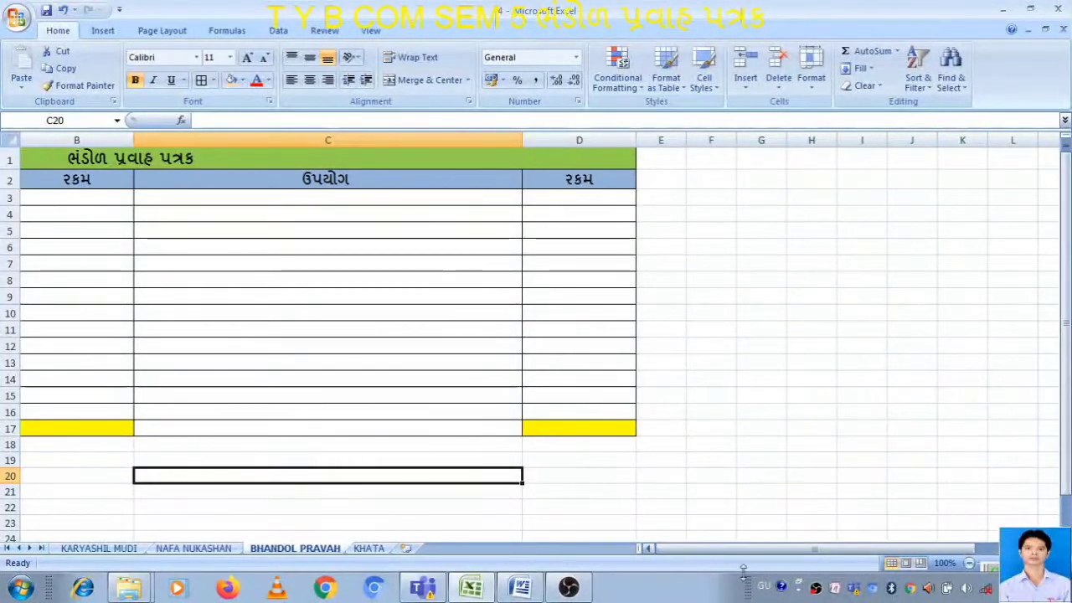
{"action": "left_click_drag", "start_coordinate": [851, 553], "coordinate": [827, 555]}
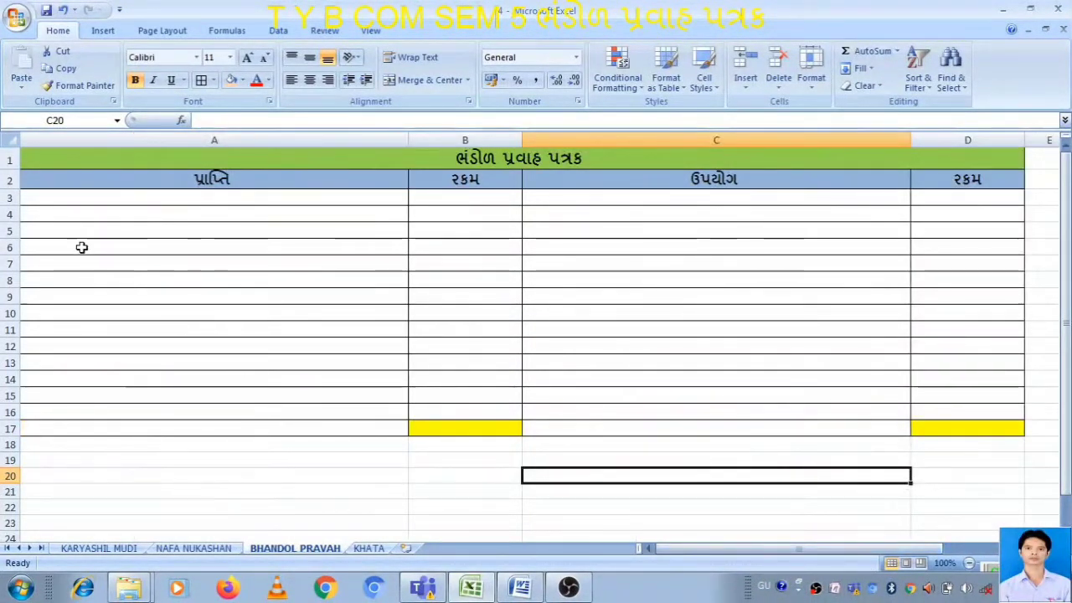
{"action": "left_click", "coordinate": [66, 200]}
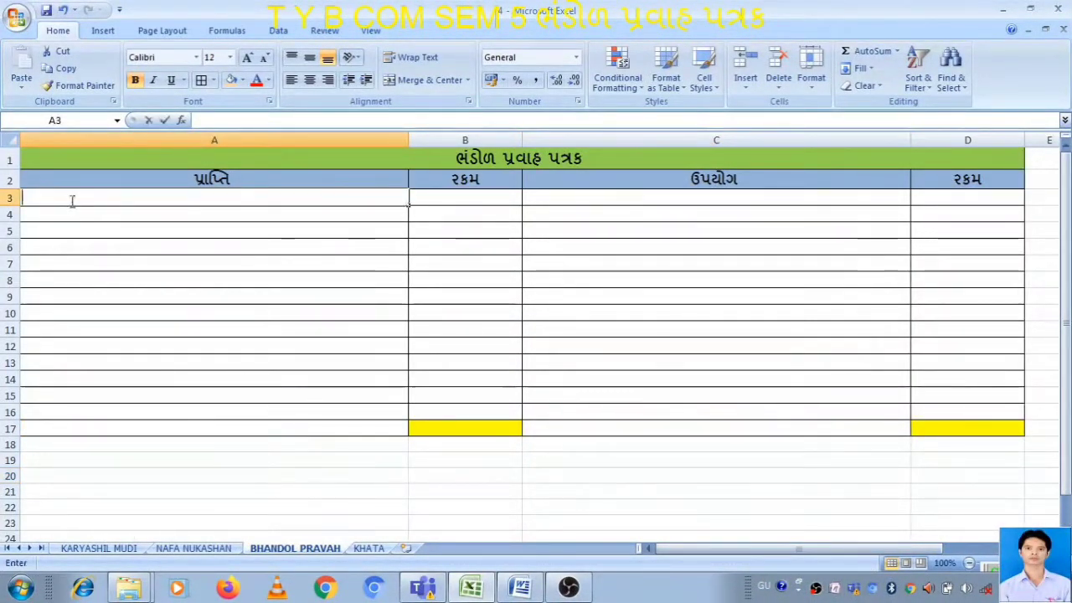
{"action": "type", "text": "ક"}
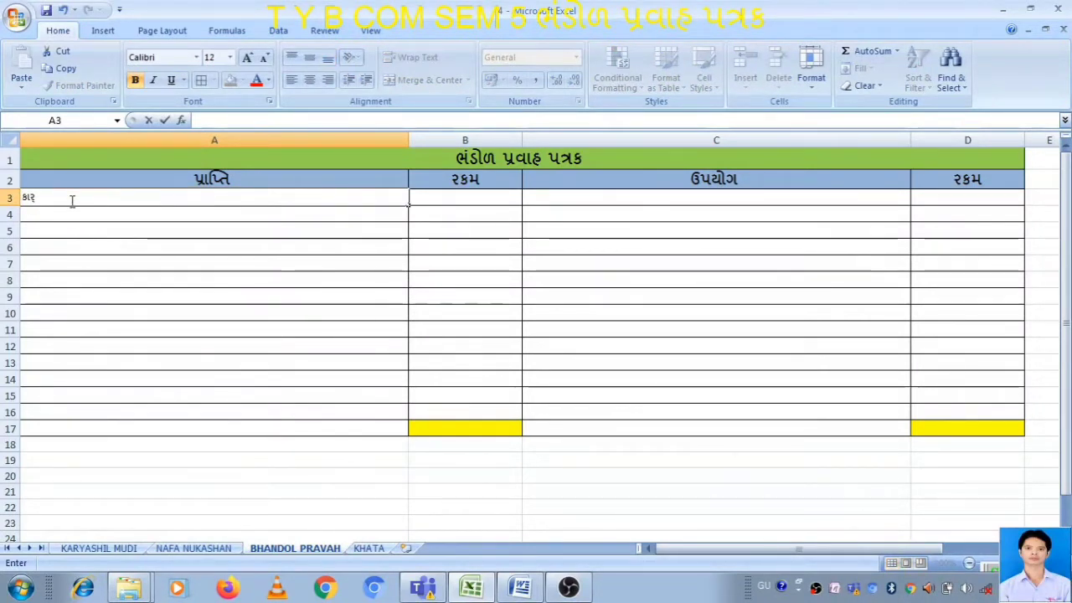
{"action": "type", "text": "ાર્યશીલ "}
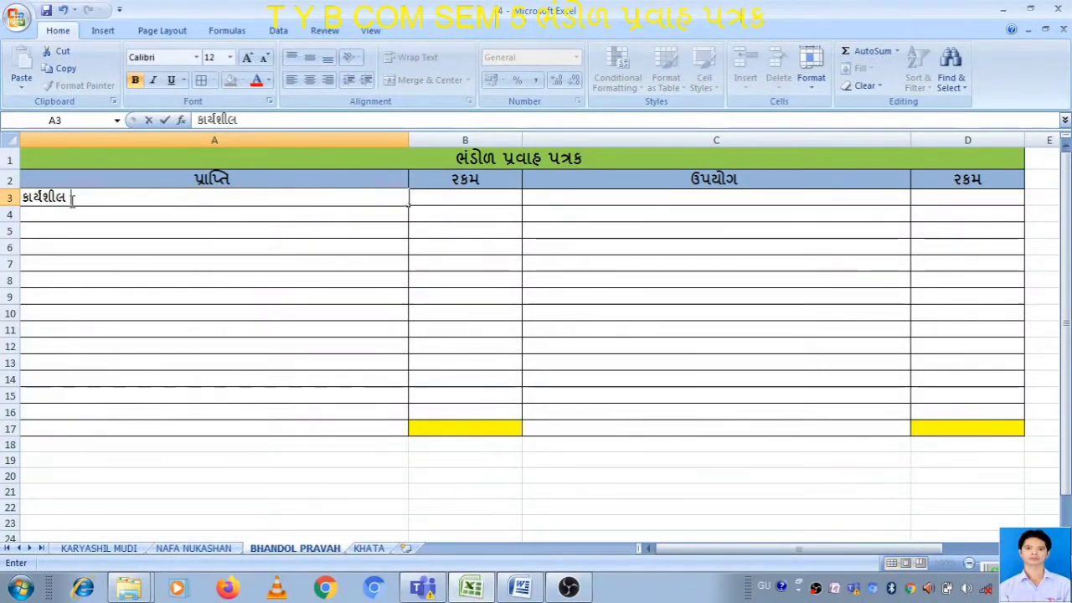
{"action": "type", "text": "મો ઓ ડ ઈ"}
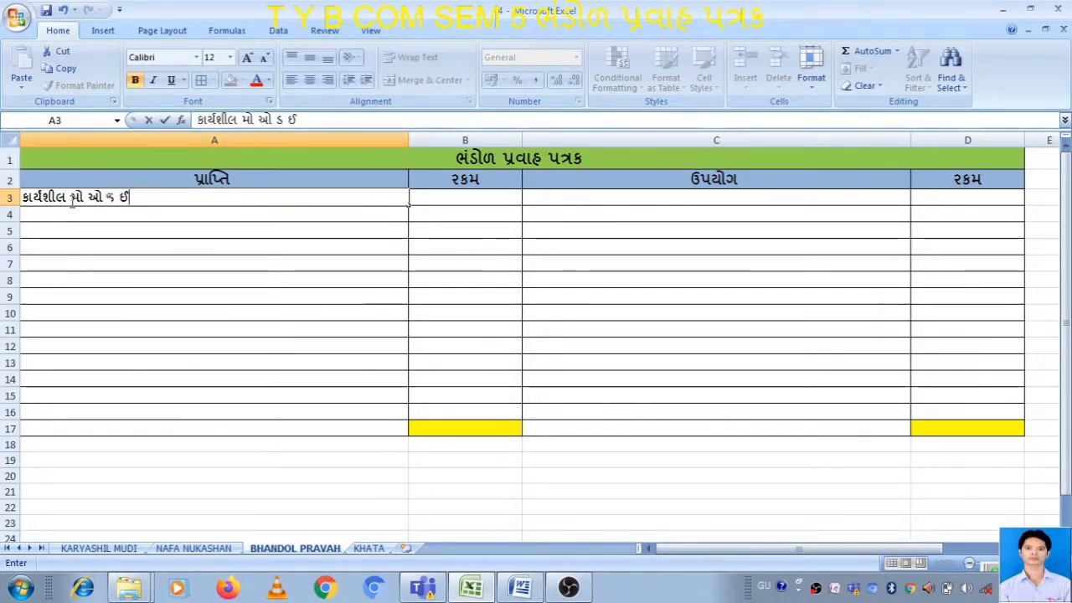
{"action": "left_click", "coordinate": [103, 249]}
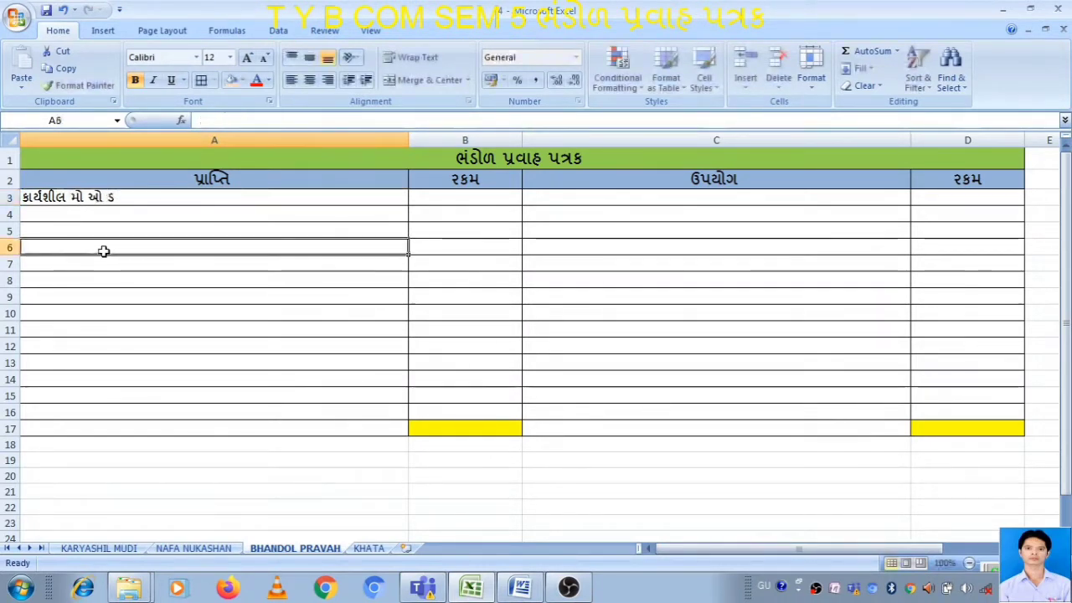
{"action": "double_click", "coordinate": [129, 198]}
{"action": "key", "text": "BackSpace"}
{"action": "key", "text": "BackSpace"}
{"action": "key", "text": "BackSpace"}
{"action": "key", "text": "BackSpace"}
{"action": "key", "text": "BackSpace"}
{"action": "key", "text": "BackSpace"}
{"action": "key", "text": "BackSpace"}
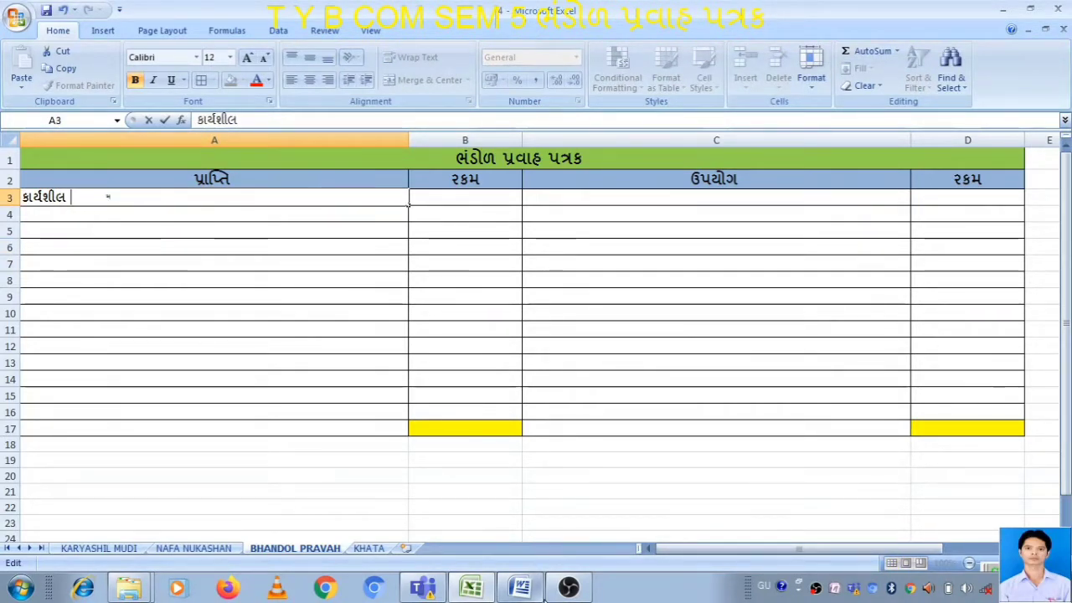
Complete the A3 receipts label as "કાર્યશીલ મૂડીમાં ઘટાડો" and enter its amount of 70000 in B3.
{"action": "type", "text": "મૂડીમા"}
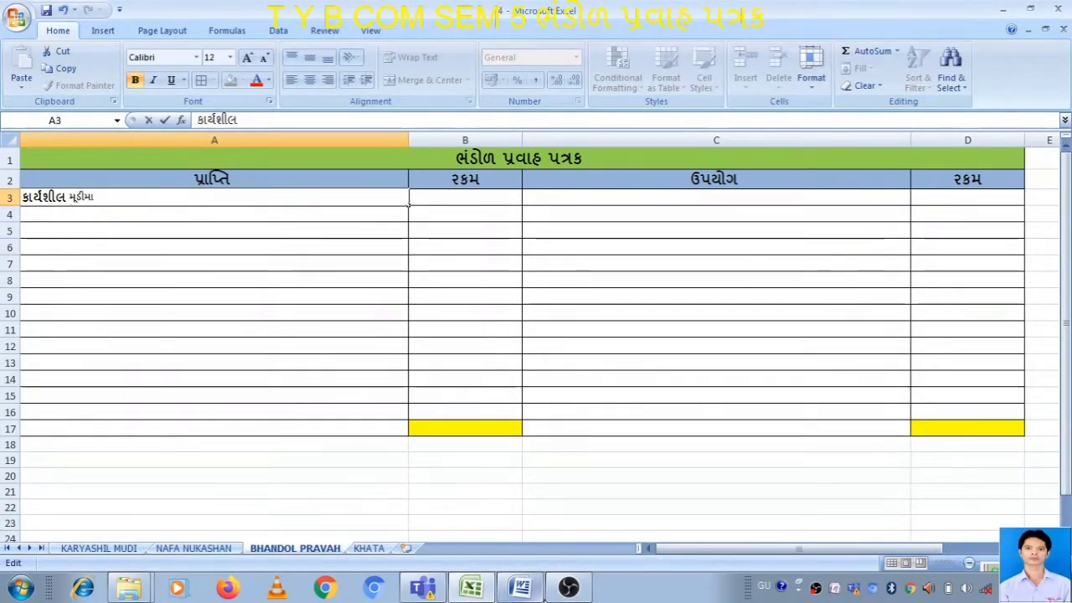
{"action": "type", "text": "ં ઘટા"}
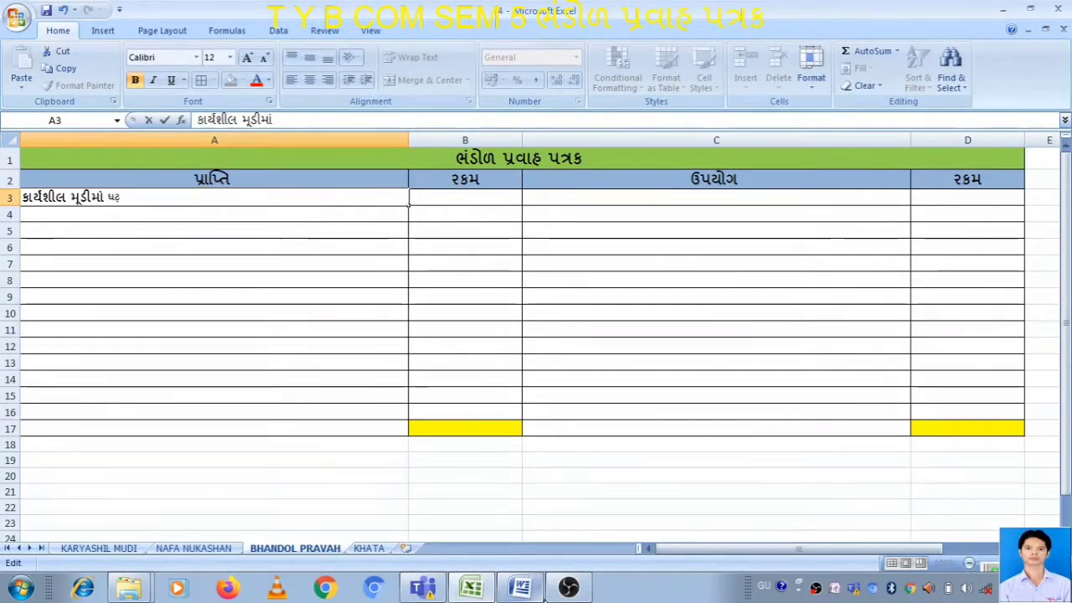
{"action": "type", "text": "ડો"}
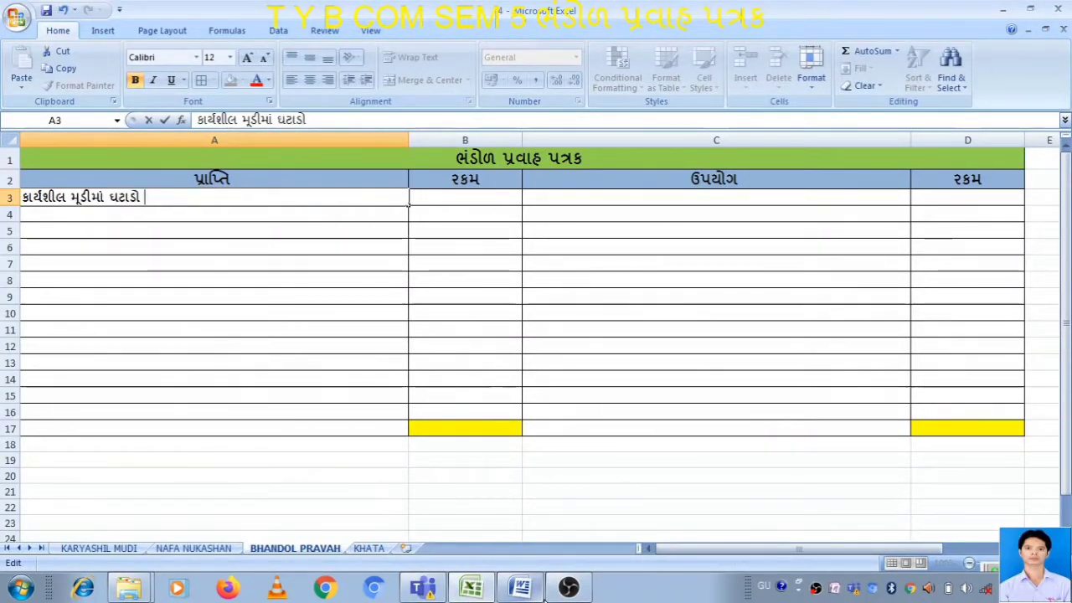
{"action": "key", "text": "Tab"}
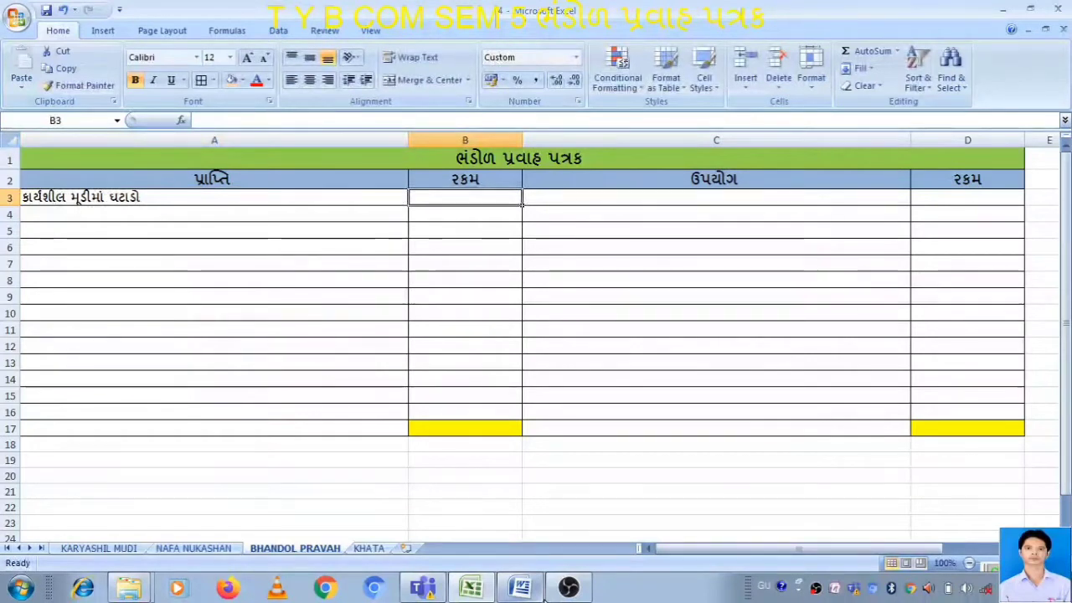
{"action": "type", "text": "૭૦૦૦૦"}
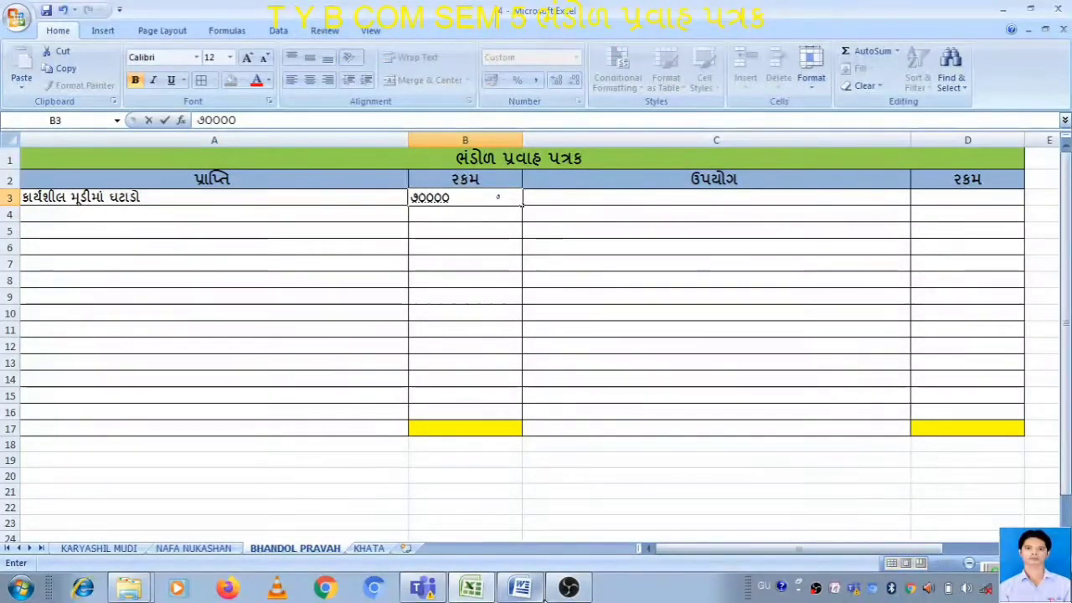
{"action": "key", "text": "Return"}
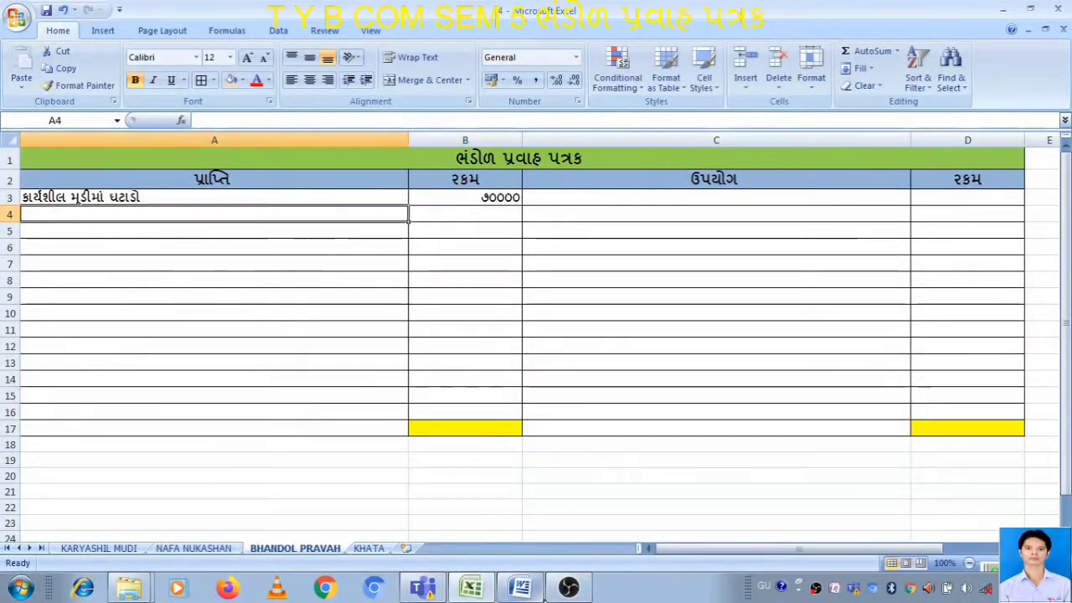
On the NAFA NUKASHAN sheet, enter the opening balance (શરૂની બાકી) of 25000 in D3.
{"action": "left_click", "coordinate": [98, 547]}
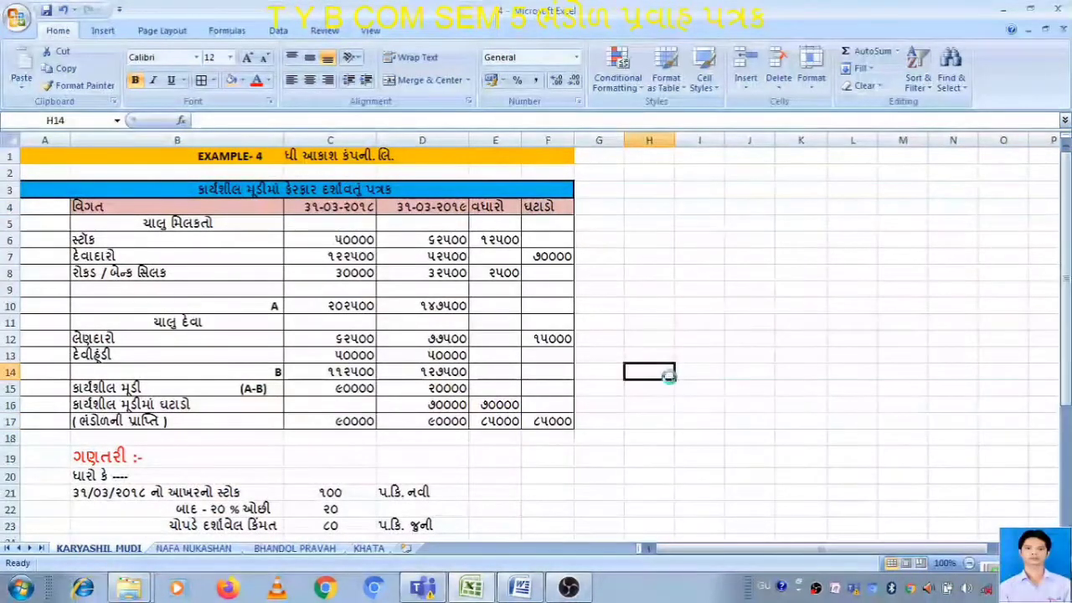
{"action": "left_click", "coordinate": [194, 548]}
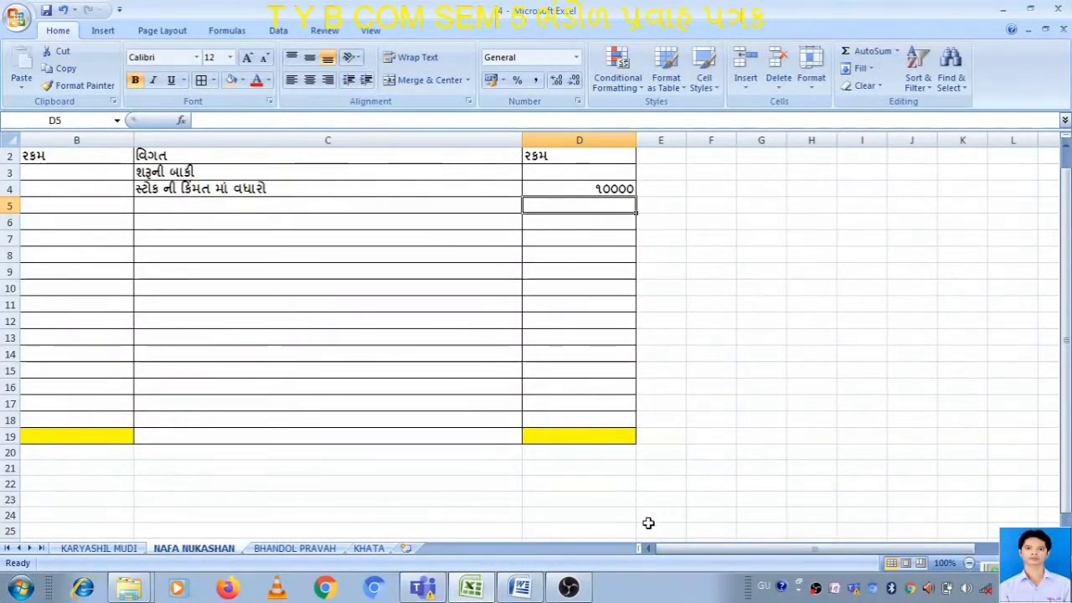
{"action": "left_click", "coordinate": [598, 517]}
{"action": "key", "text": "Left"}
{"action": "key", "text": "Left"}
{"action": "key", "text": "Left"}
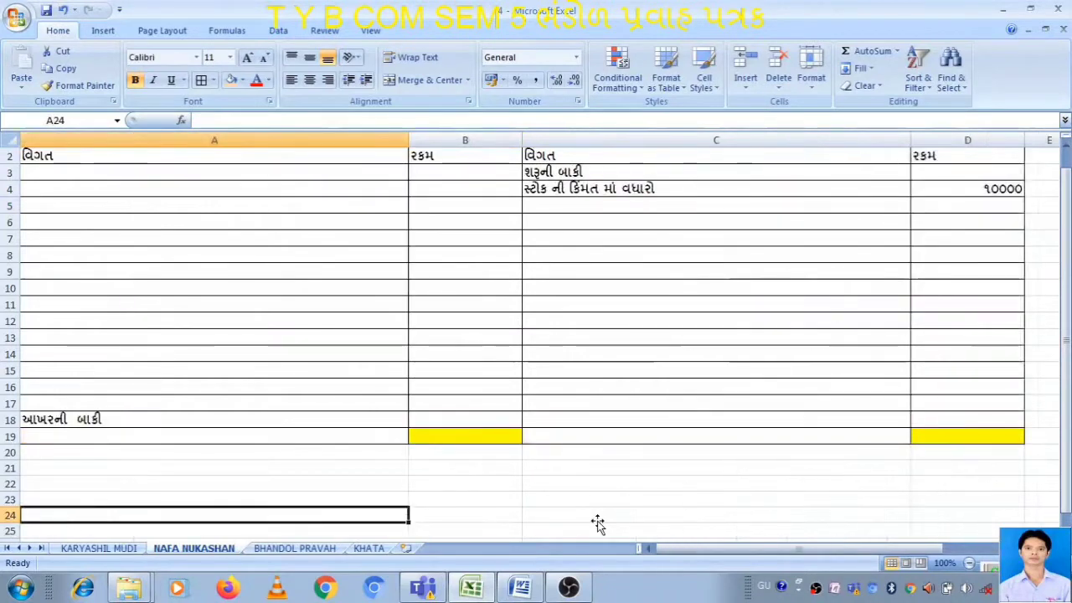
{"action": "left_click", "coordinate": [976, 171]}
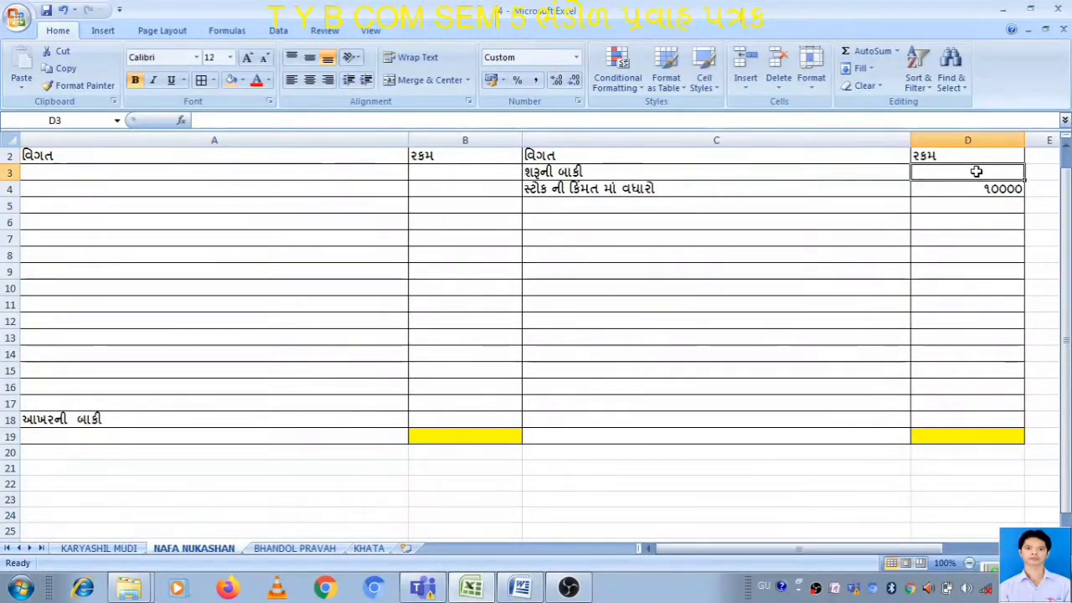
{"action": "type", "text": "૨૫૦૦૦"}
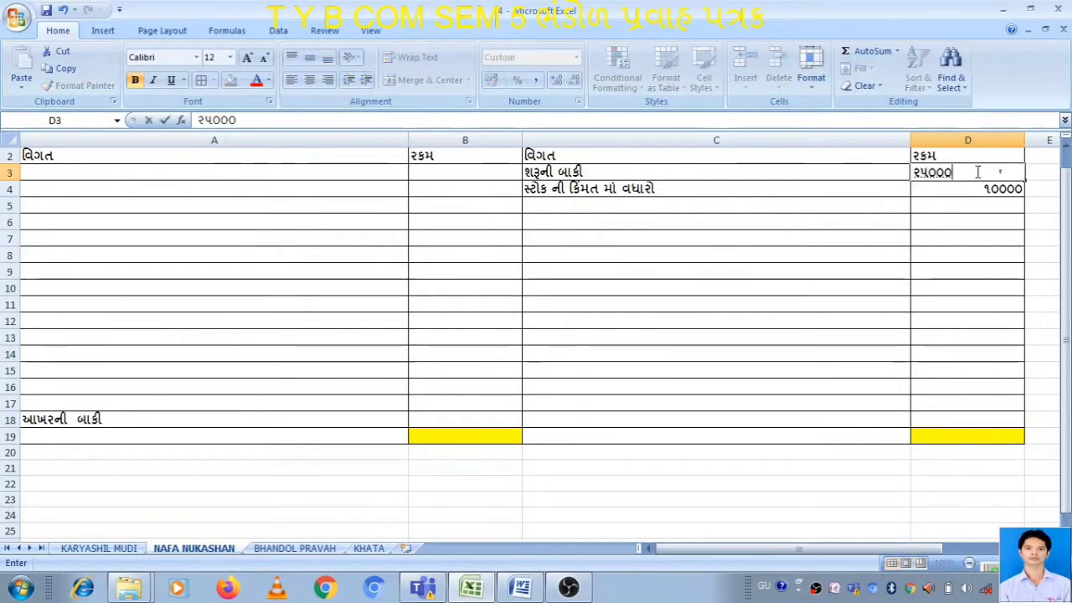
{"action": "key", "text": "Return"}
Enter the closing balance (આખરની બાકી) of 30000 in B18.
{"action": "key", "text": "Return"}
{"action": "key", "text": "Return"}
{"action": "key", "text": "Return"}
{"action": "key", "text": "Return"}
{"action": "key", "text": "Return"}
{"action": "key", "text": "Return"}
{"action": "key", "text": "Return"}
{"action": "key", "text": "Down"}
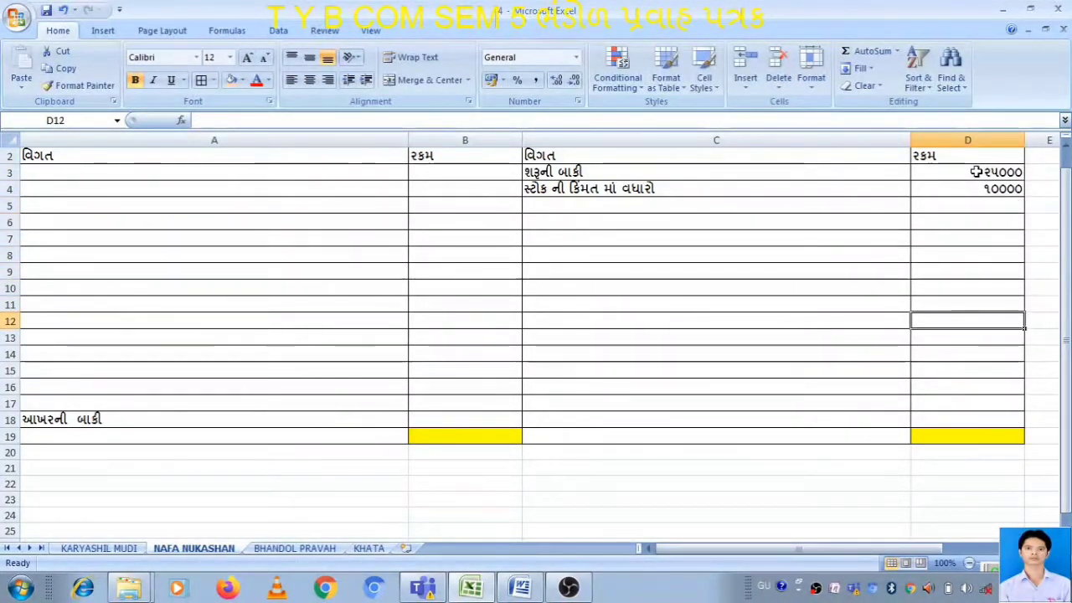
{"action": "key", "text": "Left"}
{"action": "key", "text": "Down"}
{"action": "key", "text": "Down"}
{"action": "key", "text": "Down"}
{"action": "key", "text": "Down"}
{"action": "key", "text": "Down"}
{"action": "key", "text": "Down"}
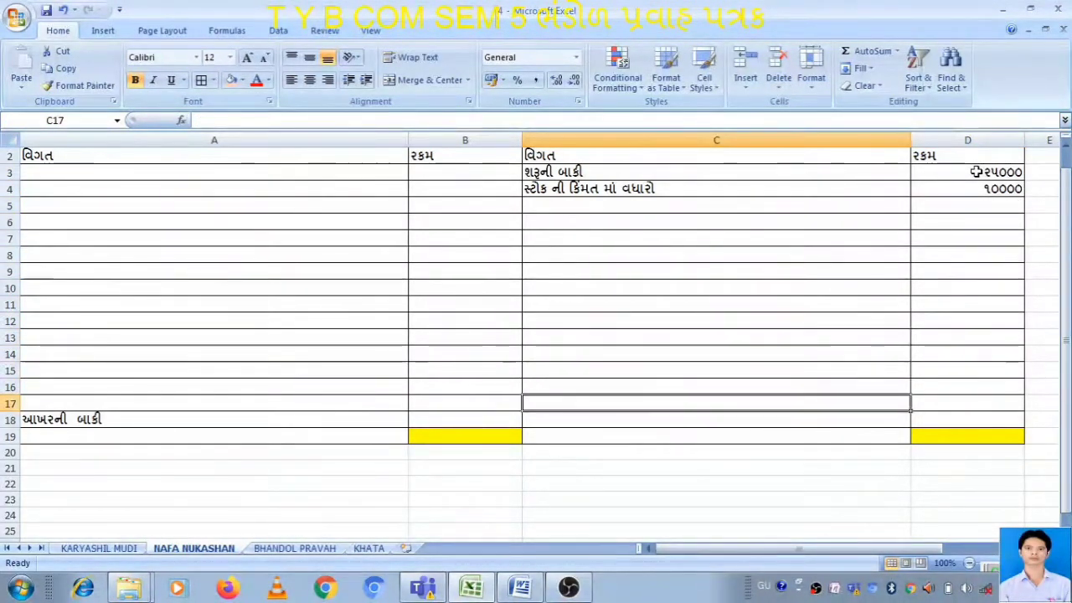
{"action": "key", "text": "Left"}
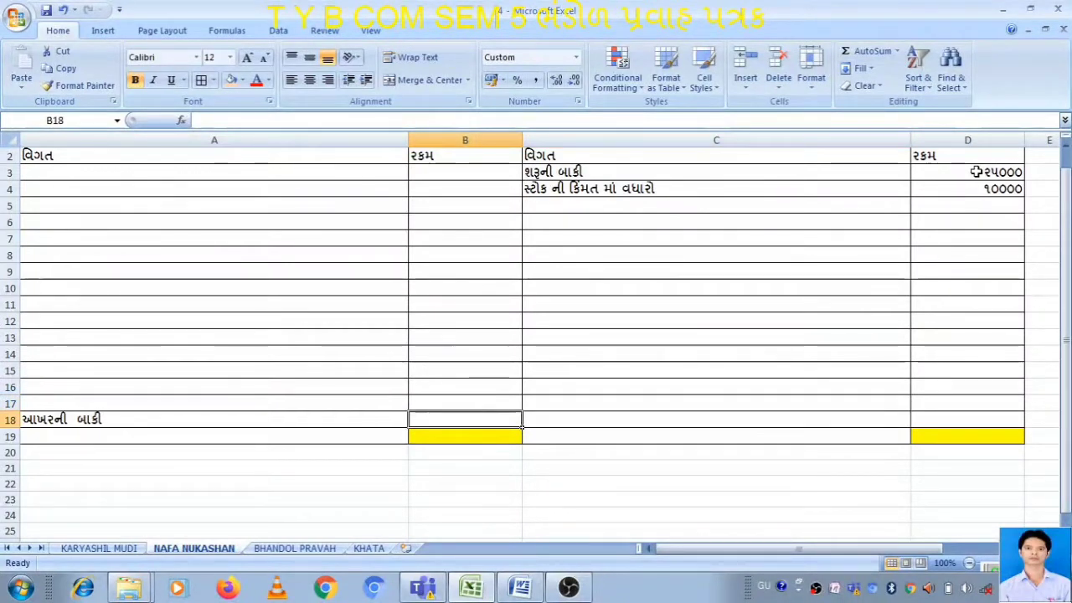
{"action": "type", "text": "૩૦૦૦૦"}
{"action": "key", "text": "Return"}
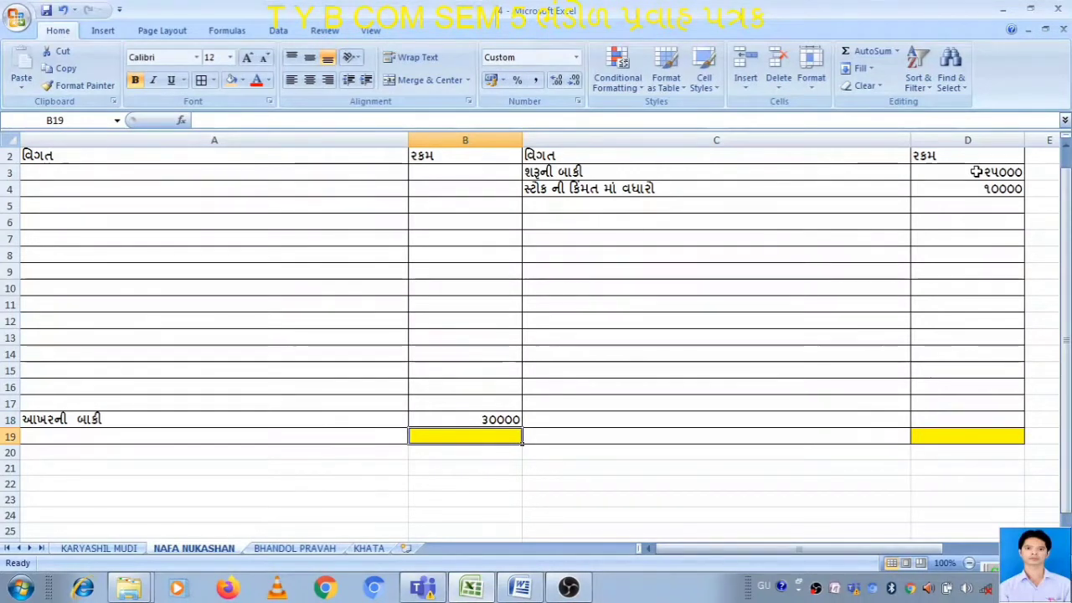
Open the KHATA sheet at its first accounts to view the general reserve and equity share capital ledgers.
{"action": "left_click", "coordinate": [331, 550]}
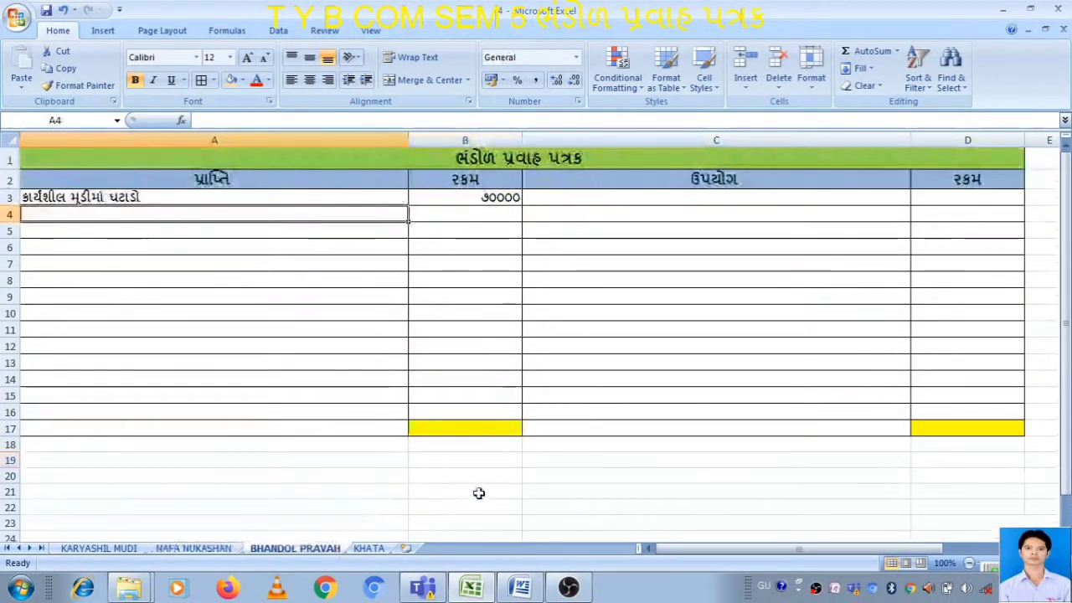
{"action": "left_click", "coordinate": [373, 549]}
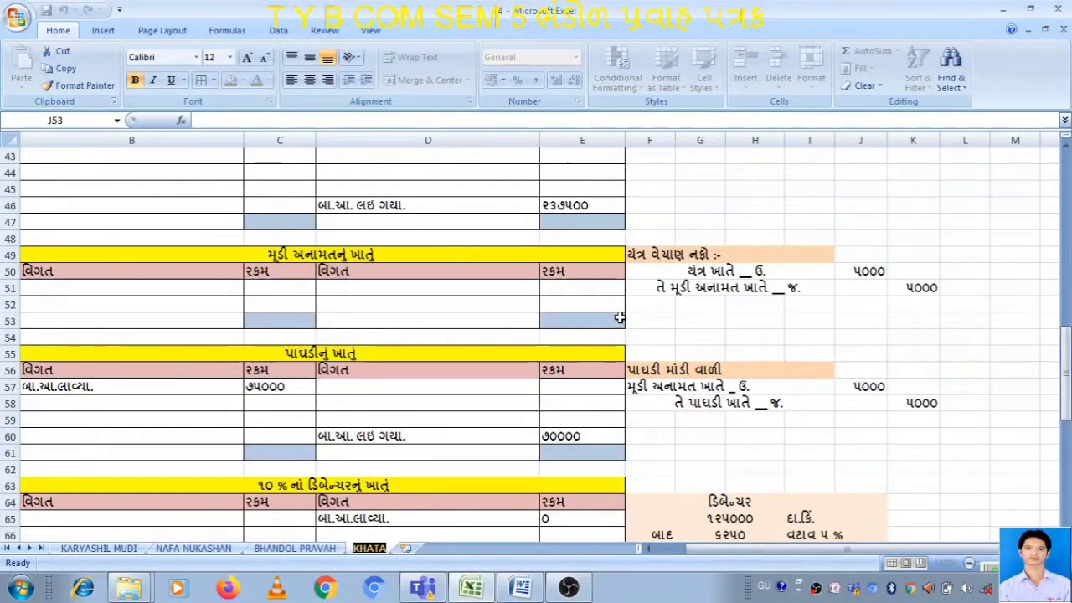
{"action": "scroll", "coordinate": [1038, 351], "scroll_direction": "up", "scroll_amount": 14}
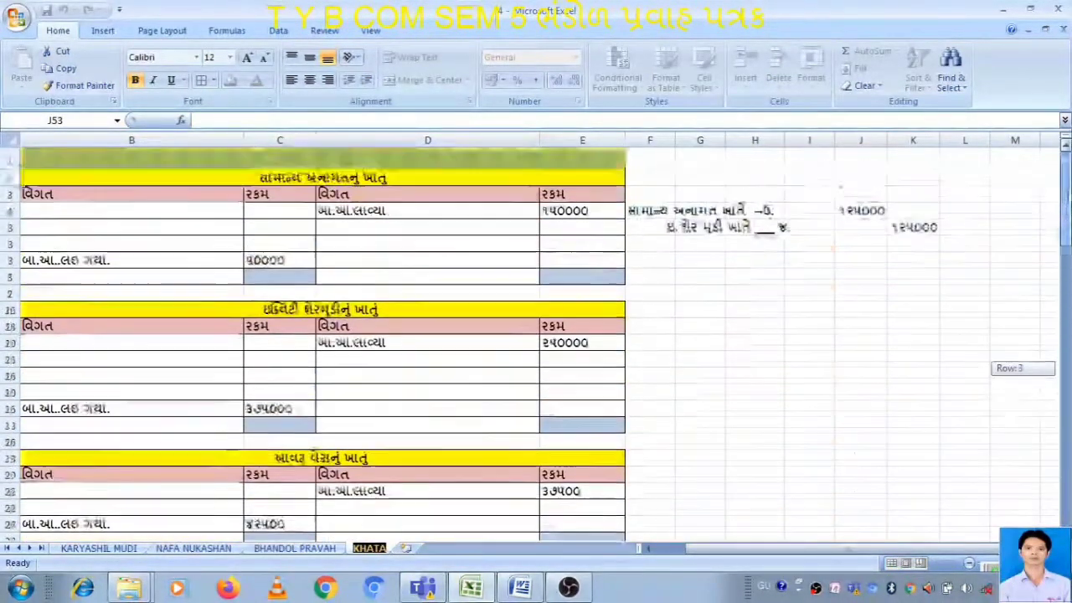
{"action": "left_click", "coordinate": [861, 345]}
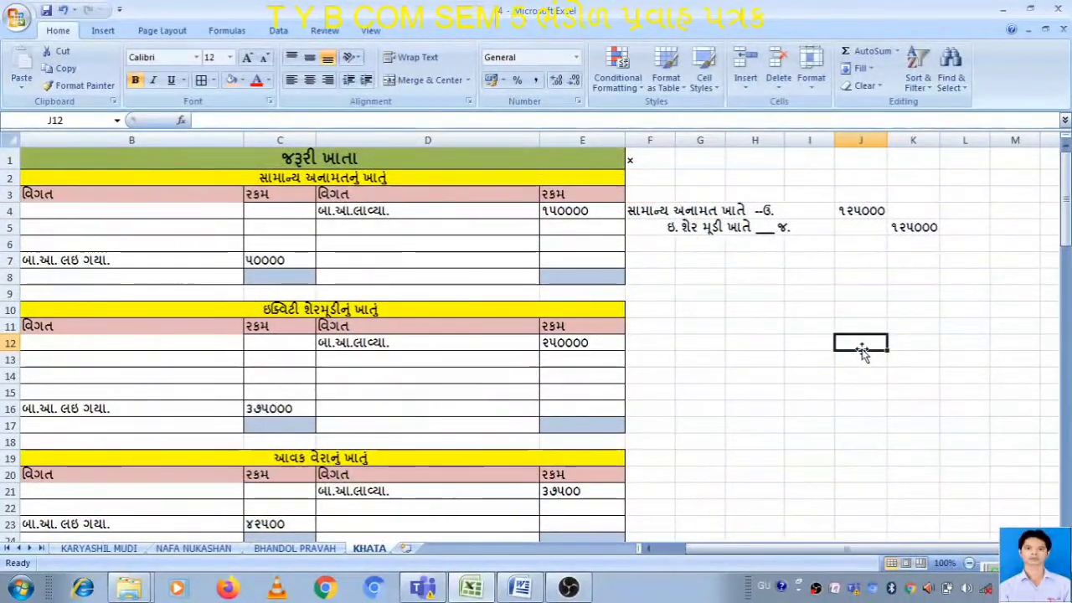
Switch to the Word document, examine Example 4's equity and reserve figures and the bonus share note, and return to the KHATA sheet in Excel.
{"action": "key", "text": "alt+Tab"}
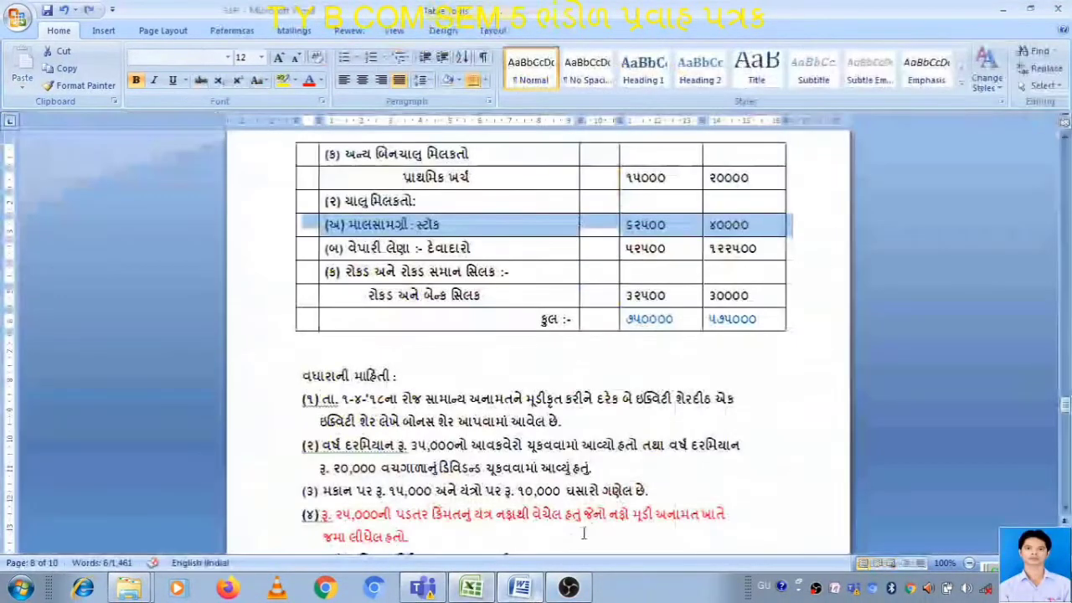
{"action": "left_click", "coordinate": [453, 415]}
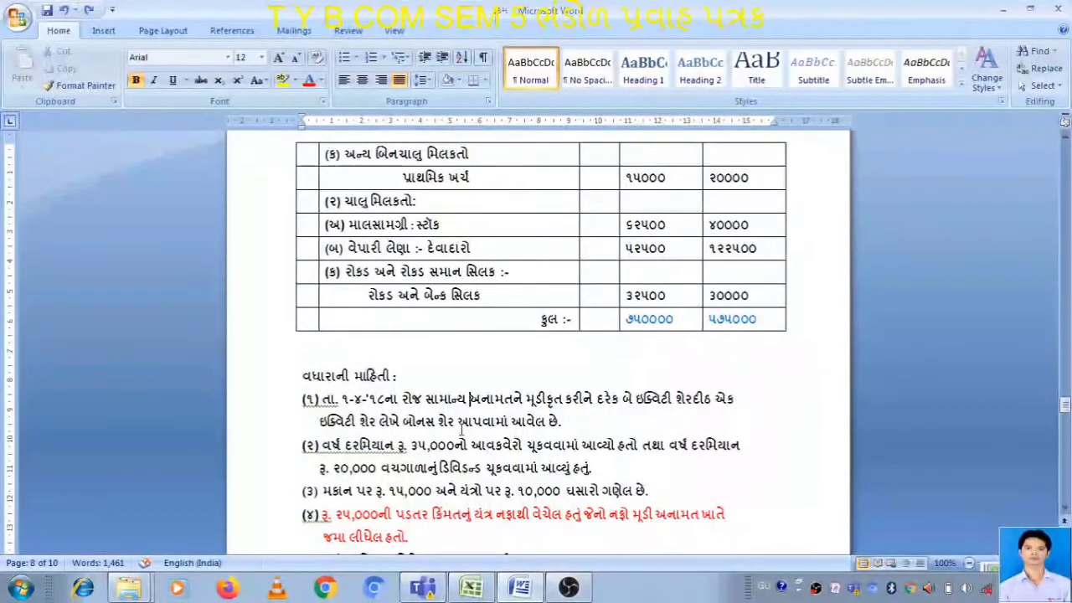
{"action": "scroll", "coordinate": [536, 434], "scroll_direction": "up", "scroll_amount": 15}
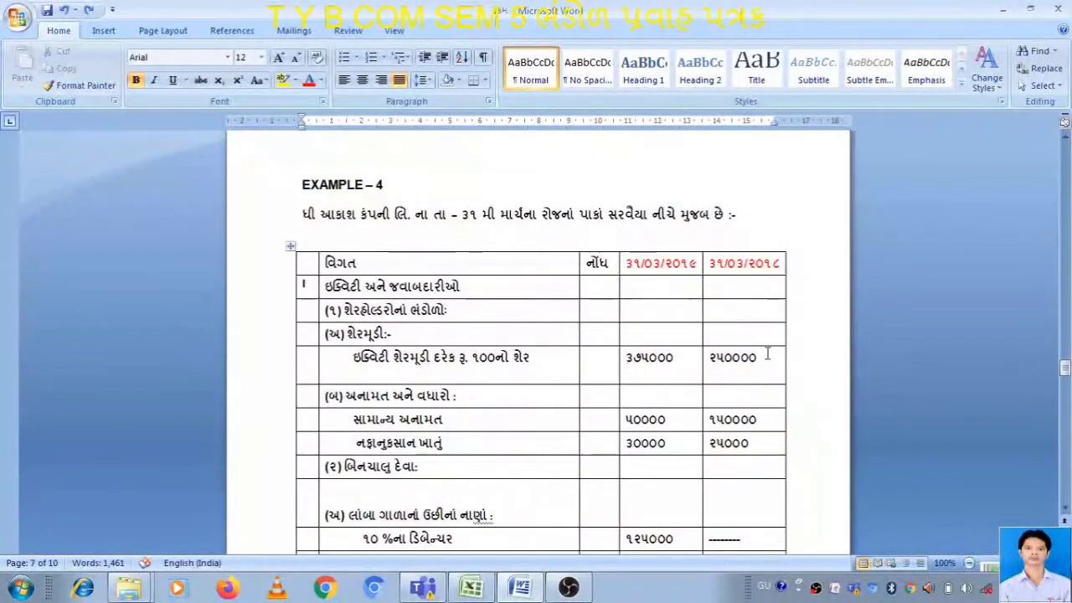
{"action": "left_click", "coordinate": [767, 356]}
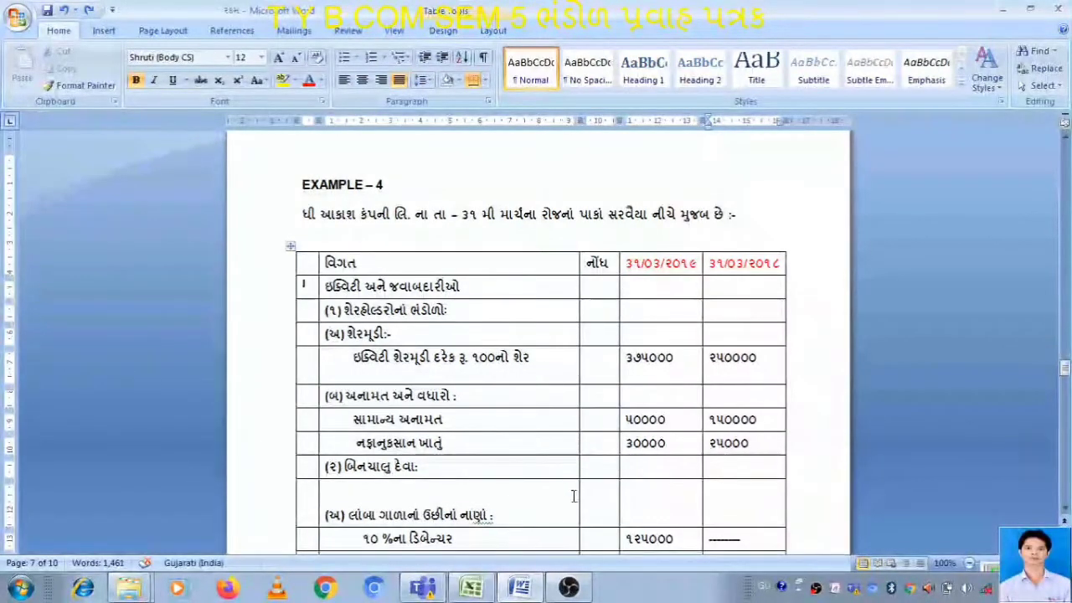
{"action": "scroll", "coordinate": [602, 440], "scroll_direction": "down", "scroll_amount": 15}
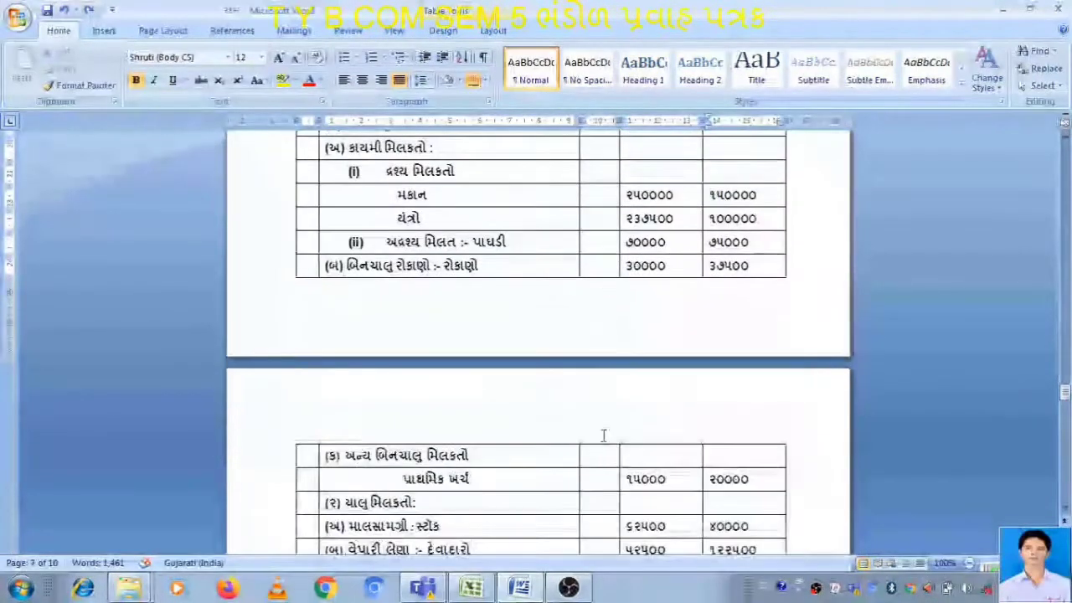
{"action": "scroll", "coordinate": [603, 436], "scroll_direction": "down", "scroll_amount": 6}
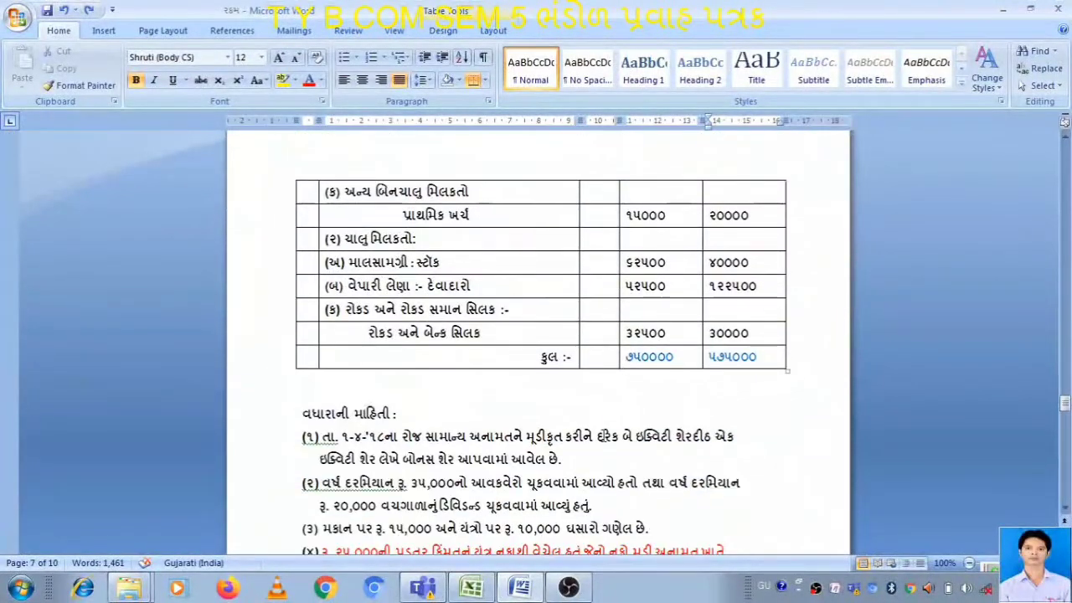
{"action": "left_click", "coordinate": [440, 437]}
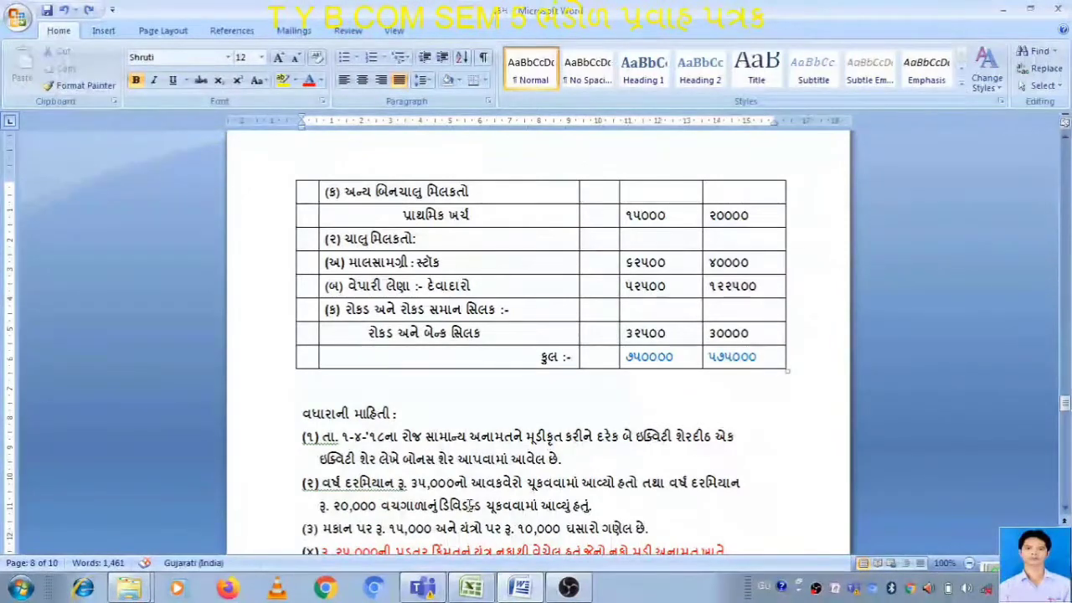
{"action": "left_click", "coordinate": [473, 589]}
{"action": "left_click", "coordinate": [686, 391]}
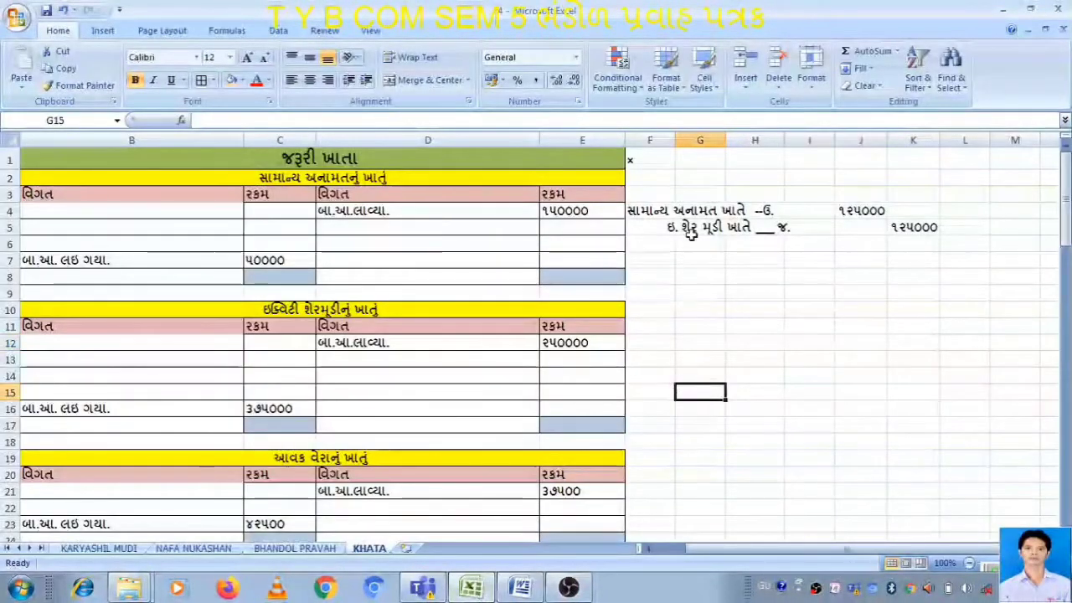
Beside the general reserve account, below the bonus journal entry, merge G7:H7, enter 250000 there and enter the bonus ratio ૨ : ૧ in G8.
{"action": "left_click", "coordinate": [711, 211]}
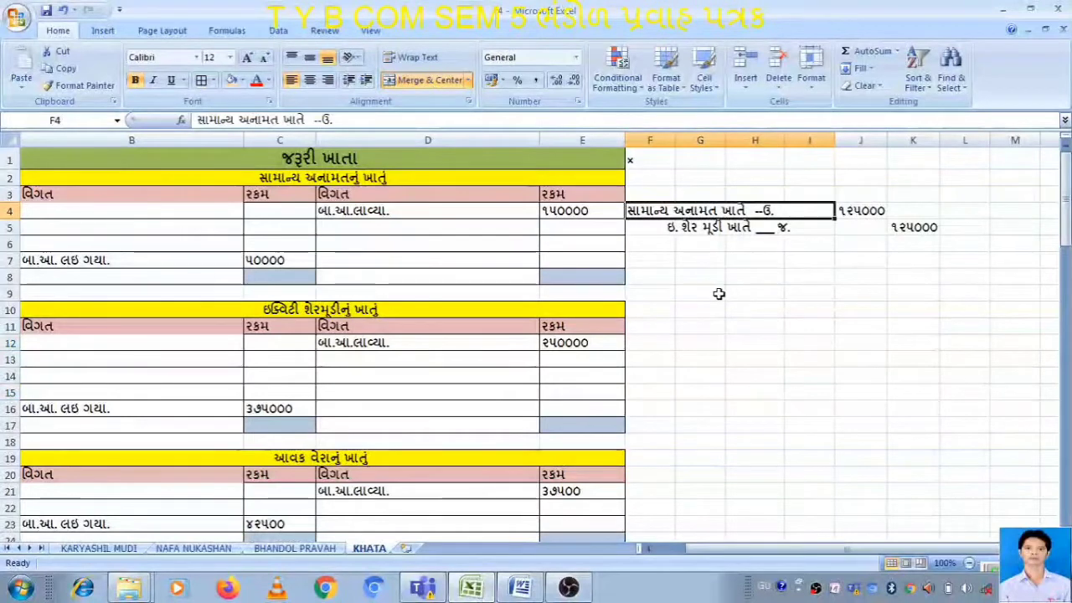
{"action": "left_click", "coordinate": [858, 211]}
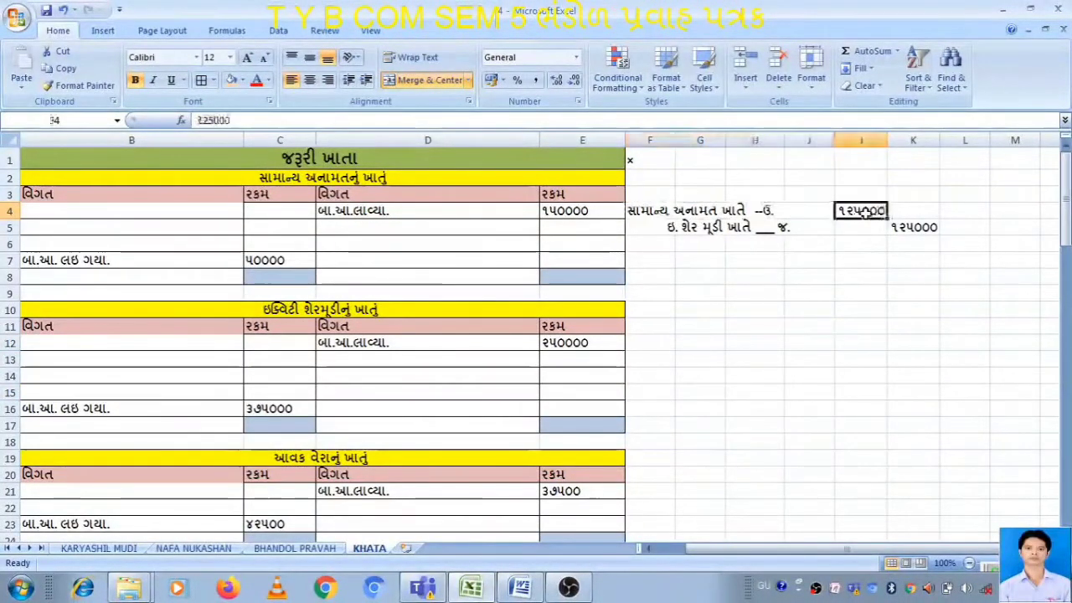
{"action": "left_click", "coordinate": [705, 228]}
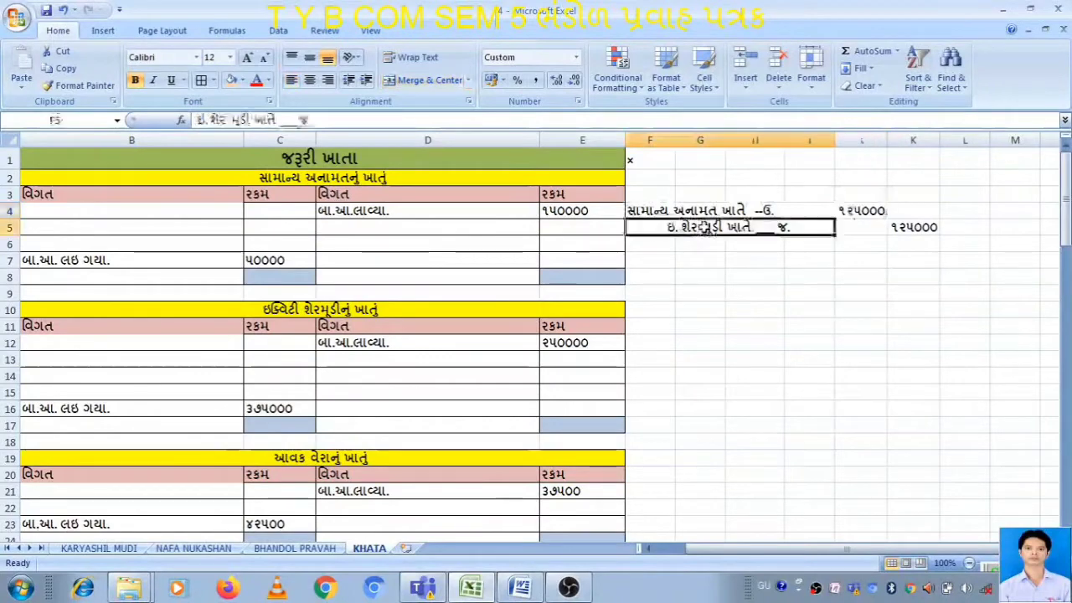
{"action": "left_click", "coordinate": [908, 227]}
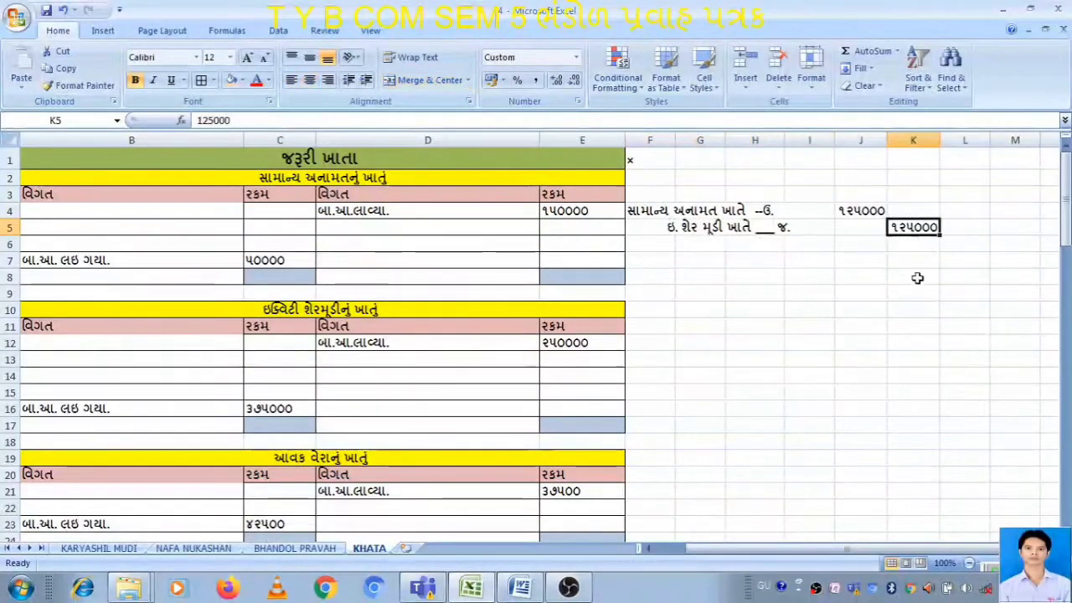
{"action": "left_click", "coordinate": [700, 261]}
{"action": "left_click_drag", "start_coordinate": [702, 263], "coordinate": [737, 261]}
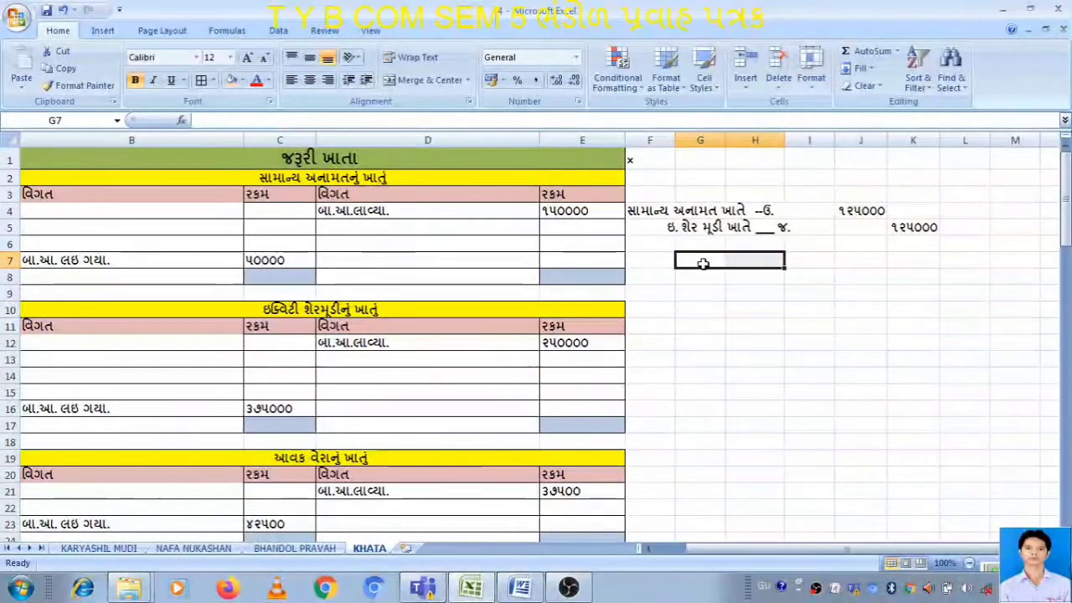
{"action": "left_click", "coordinate": [429, 81]}
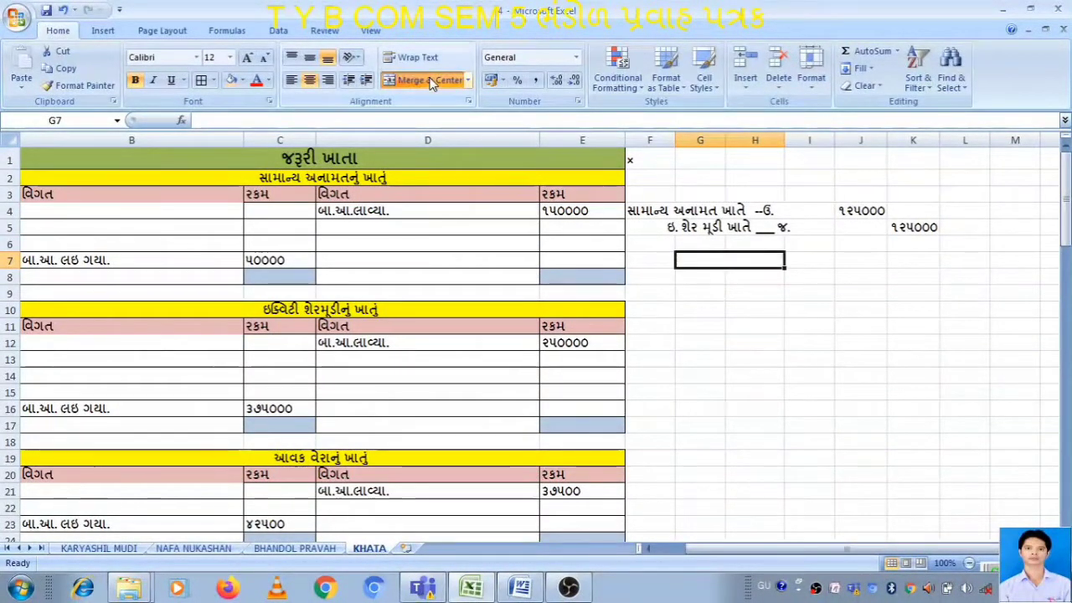
{"action": "type", "text": "૨૫૦૦૦૦"}
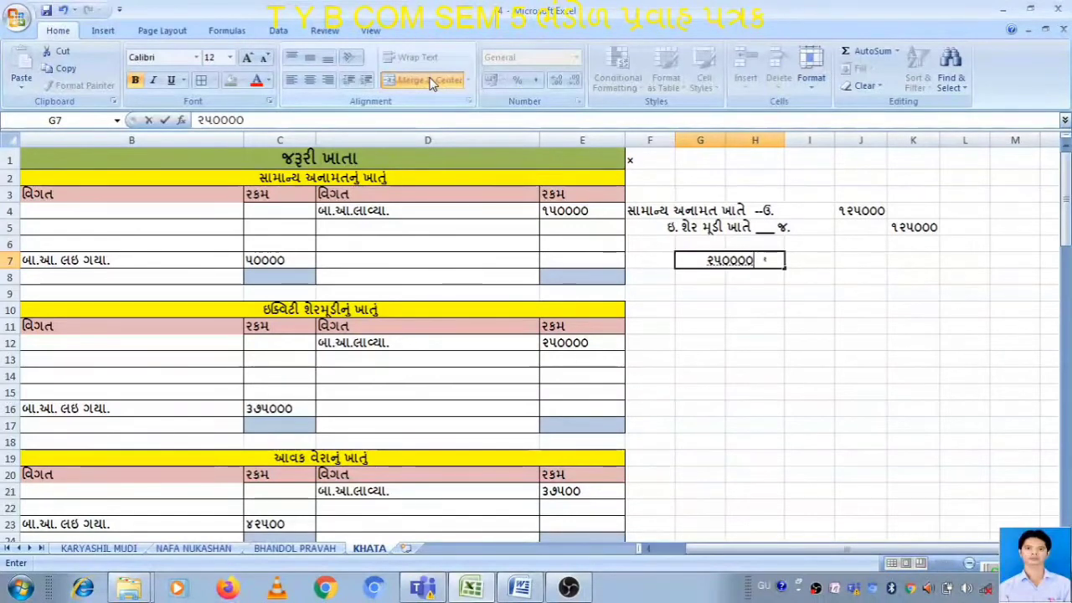
{"action": "key", "text": "Return"}
{"action": "type", "text": "૨ : ૧"}
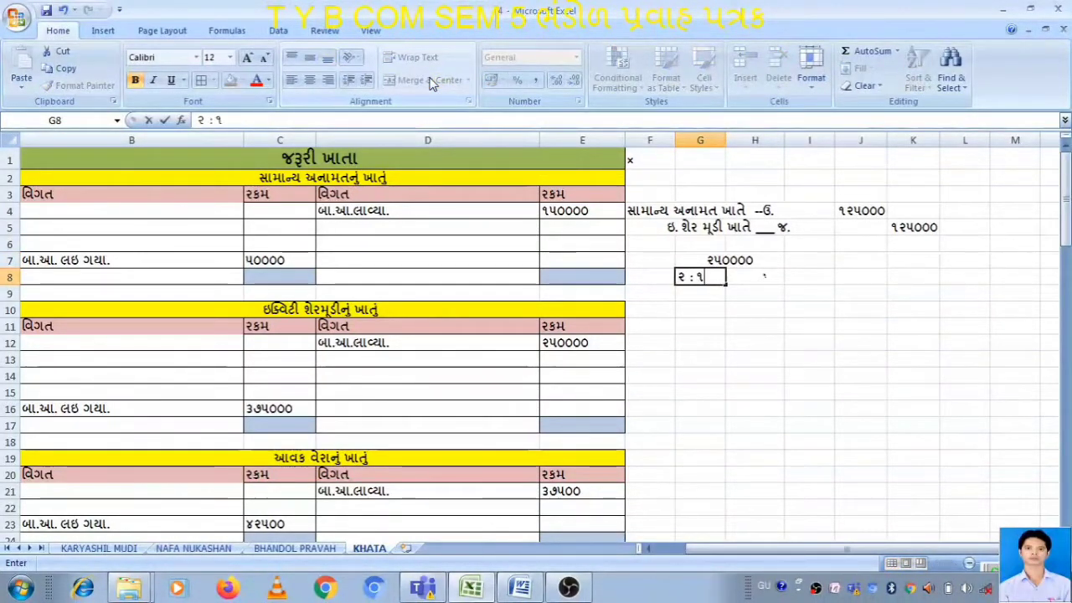
{"action": "key", "text": "Return"}
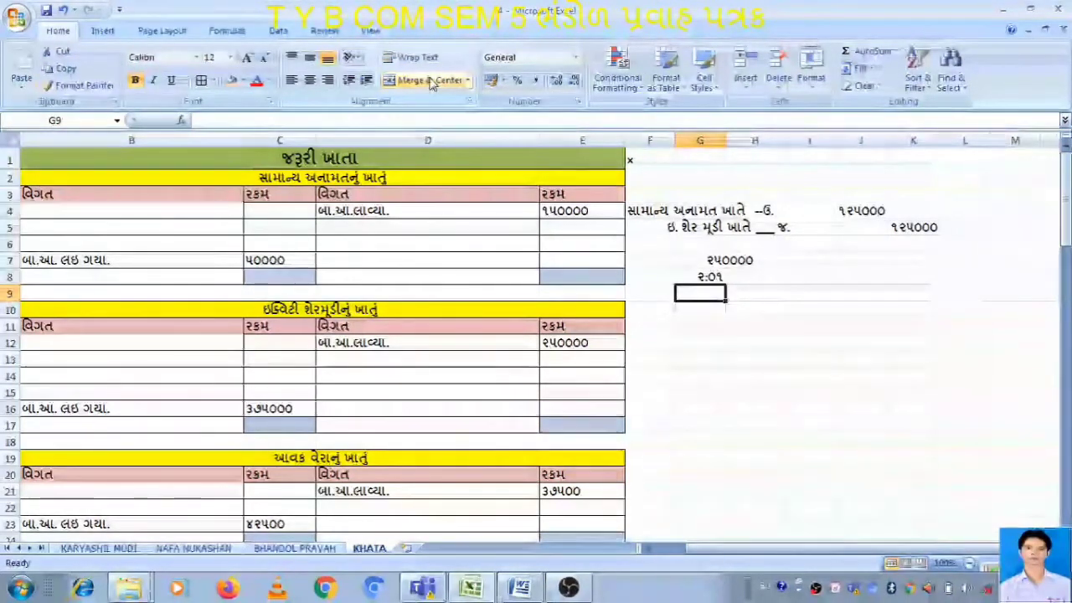
Label G9 as બોનસ and enter the calculation ૨૫૦૦૦ * ૧/૨ in H9.
{"action": "key", "text": "F2"}
{"action": "type", "text": "બોનસ"}
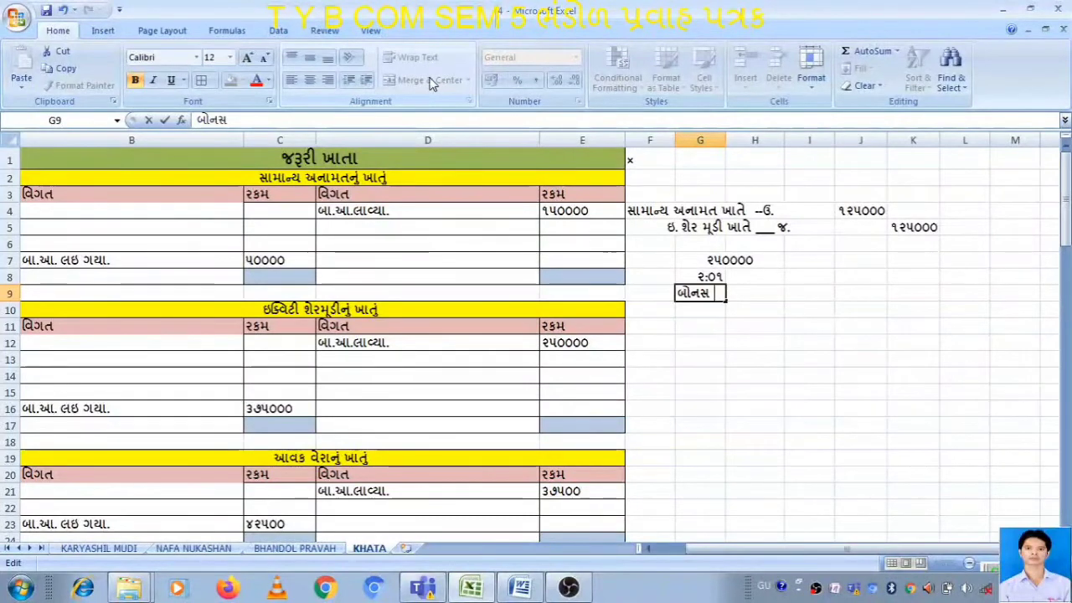
{"action": "key", "text": "Tab"}
{"action": "type", "text": "૨૫"}
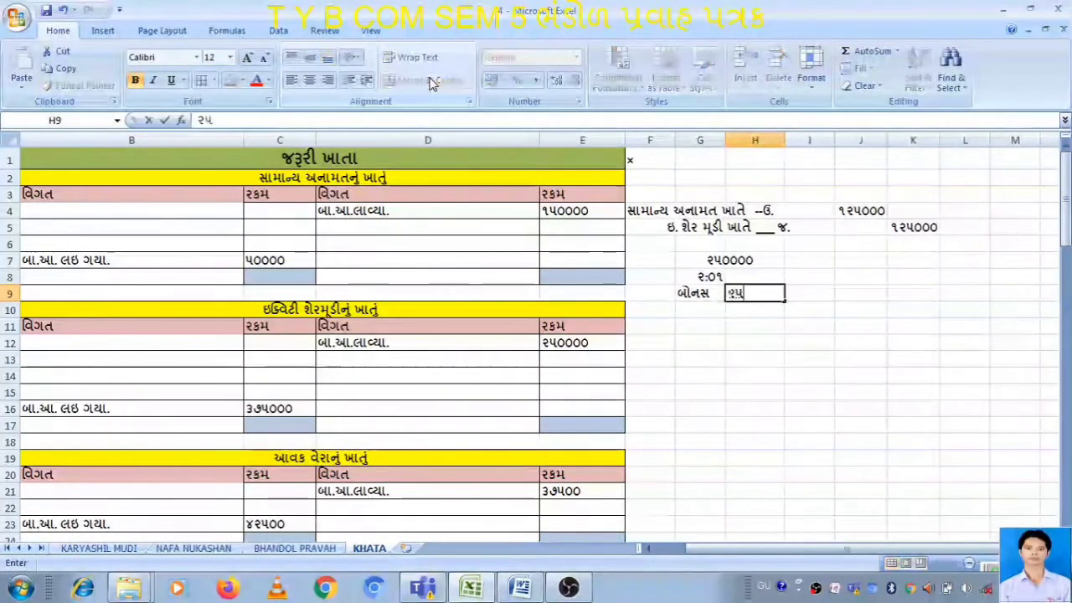
{"action": "type", "text": "૦૦૦"}
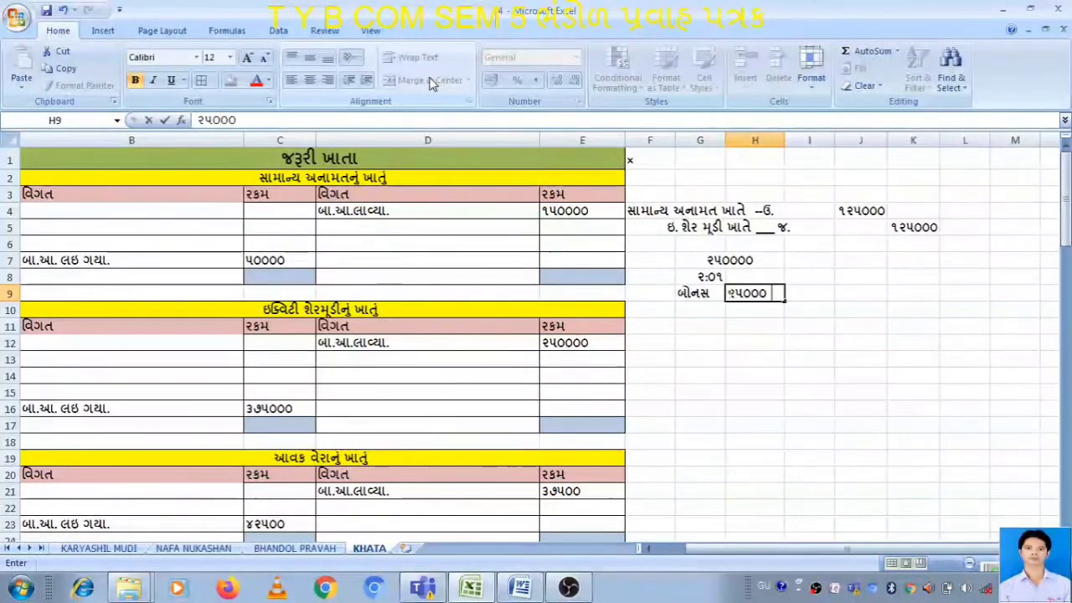
{"action": "type", "text": " *"}
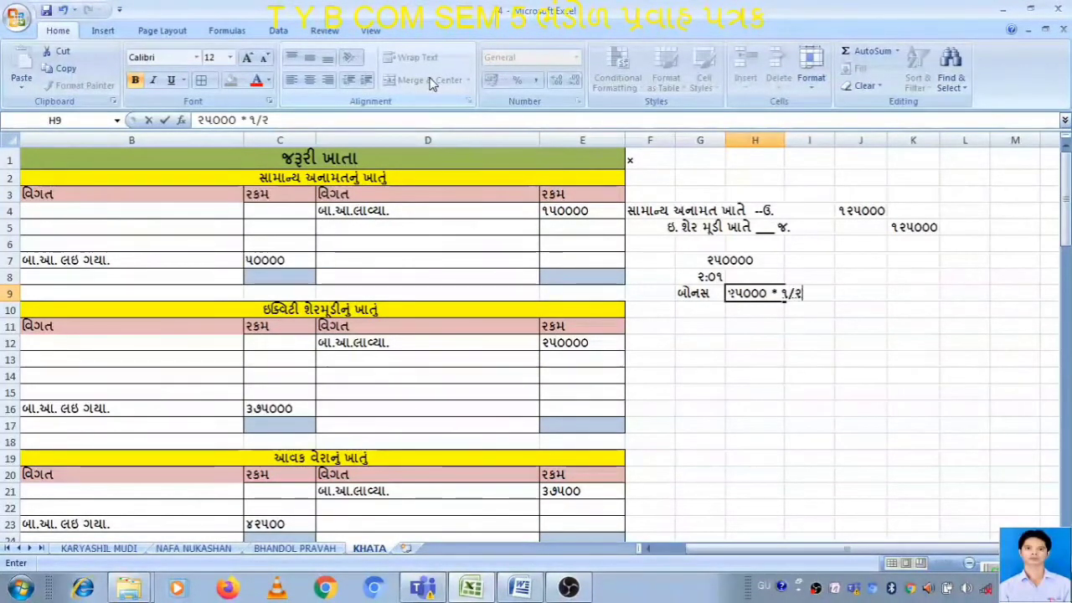
{"action": "key", "text": "Return"}
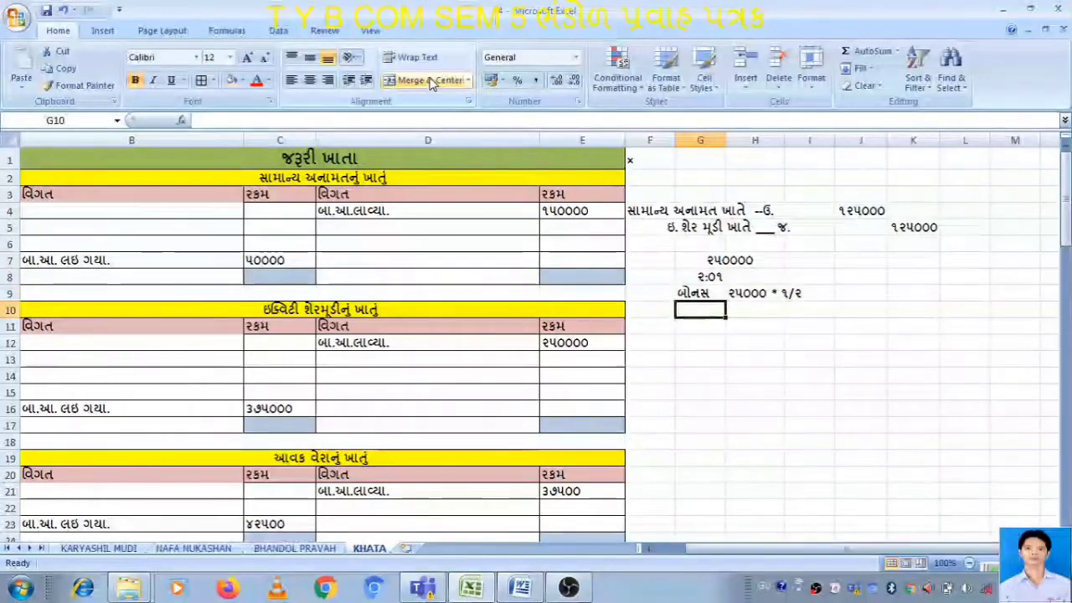
Correct the bonus calculation in H9 to ૨૫૦૦૦૦ * ૧/૨ and enter 125000 in H10.
{"action": "key", "text": "Right"}
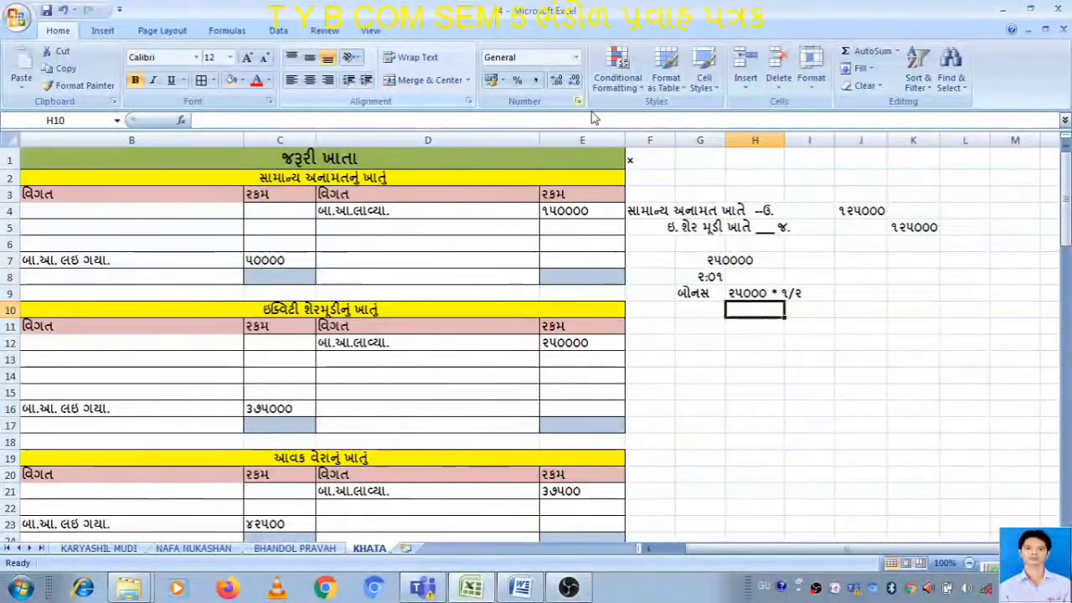
{"action": "left_click", "coordinate": [745, 293]}
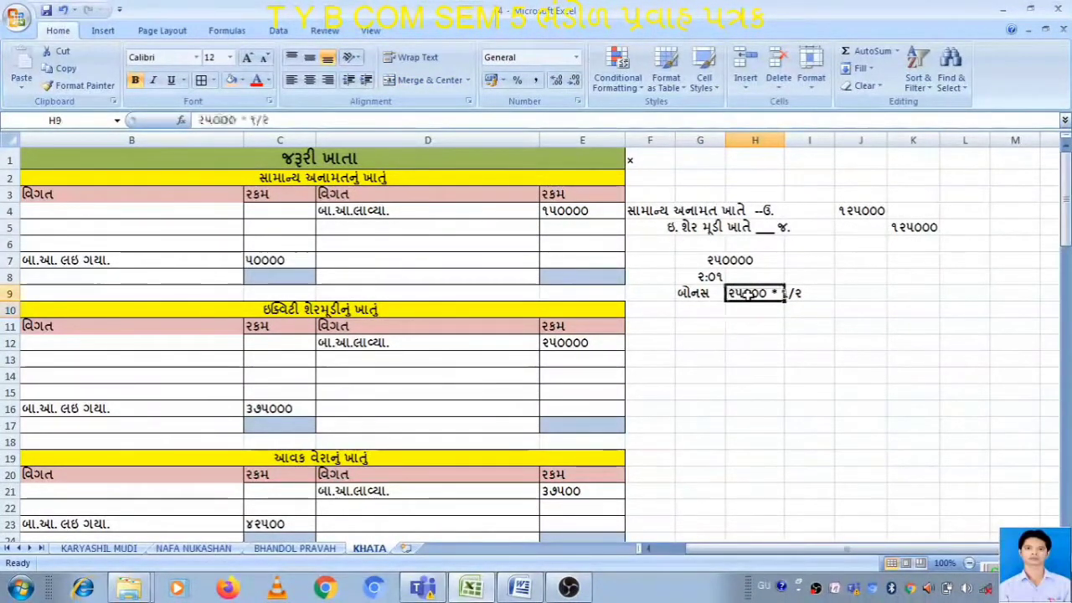
{"action": "double_click", "coordinate": [745, 293]}
{"action": "type", "text": "0"}
{"action": "key", "text": "Return"}
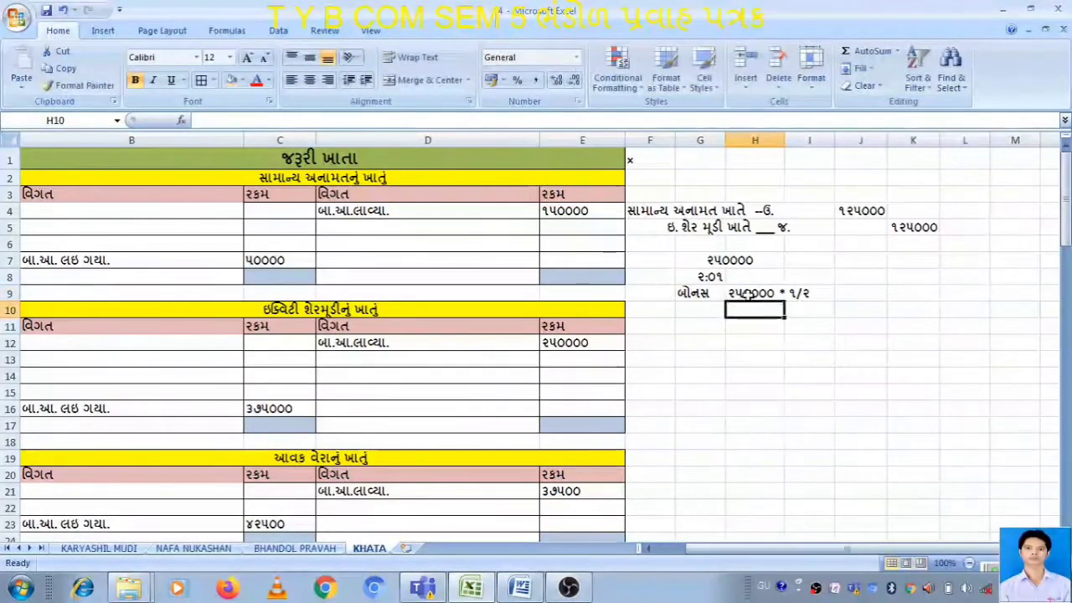
{"action": "type", "text": "૧૨૫૦૦૦"}
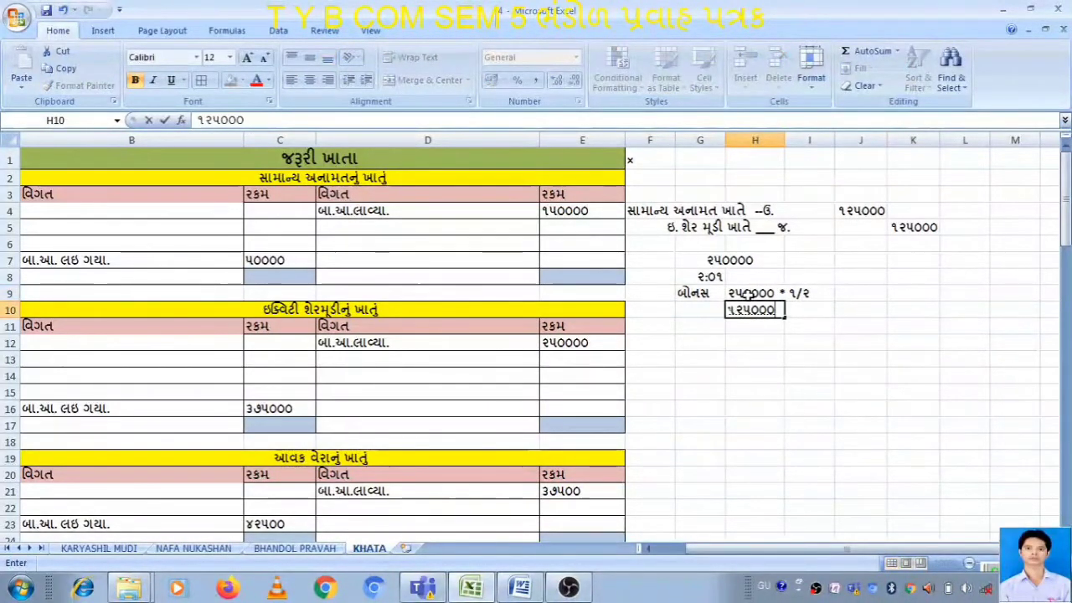
{"action": "key", "text": "Return"}
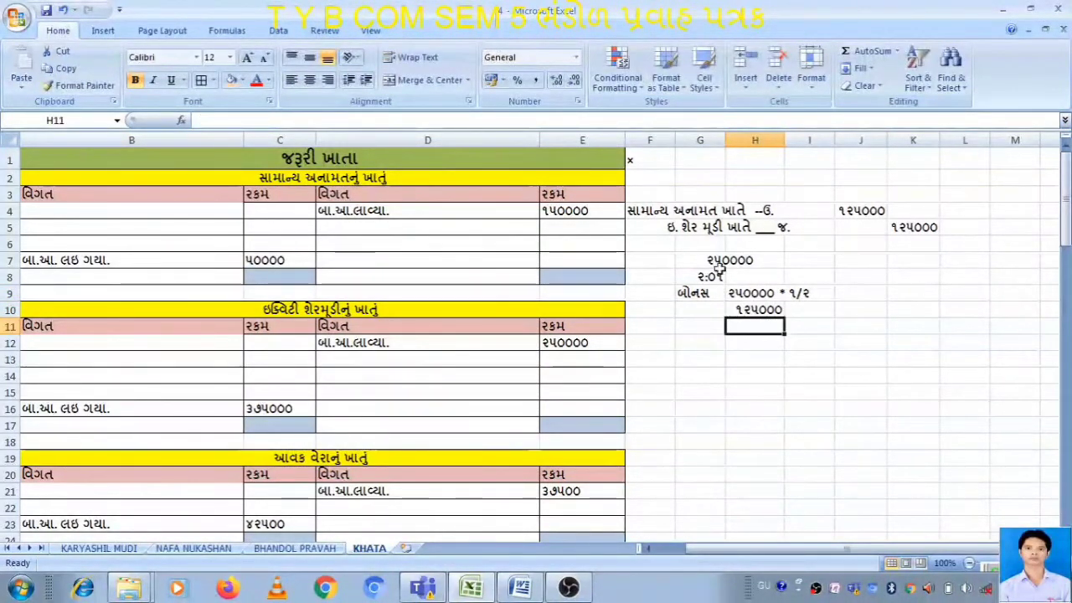
Examine the bonus share calculation in G7:H10 and compare it with the general reserve debit in the journal entry.
{"action": "left_click", "coordinate": [721, 261]}
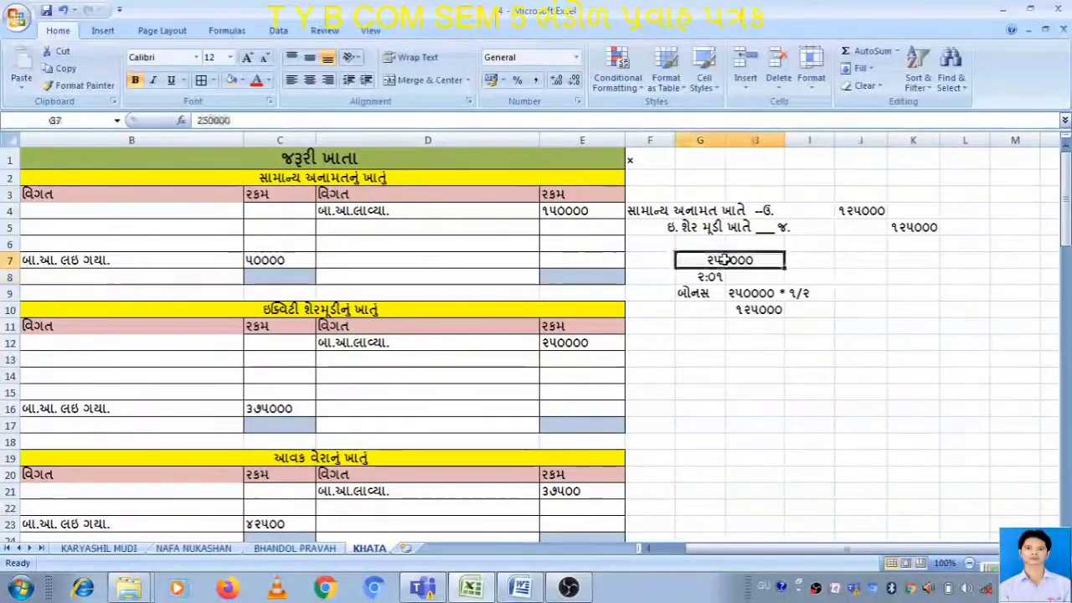
{"action": "left_click", "coordinate": [797, 261]}
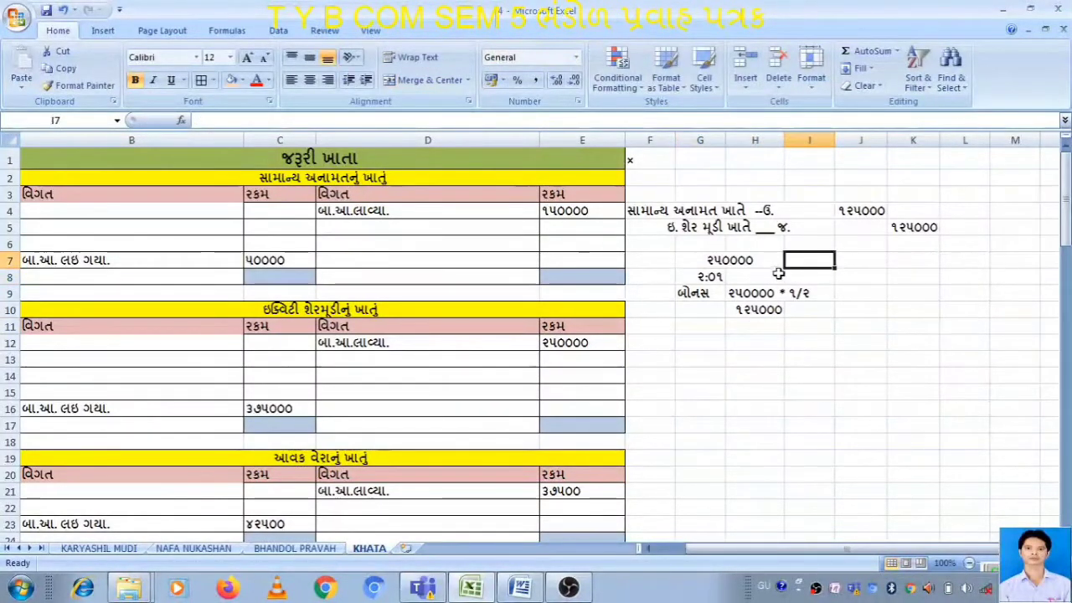
{"action": "left_click", "coordinate": [709, 276]}
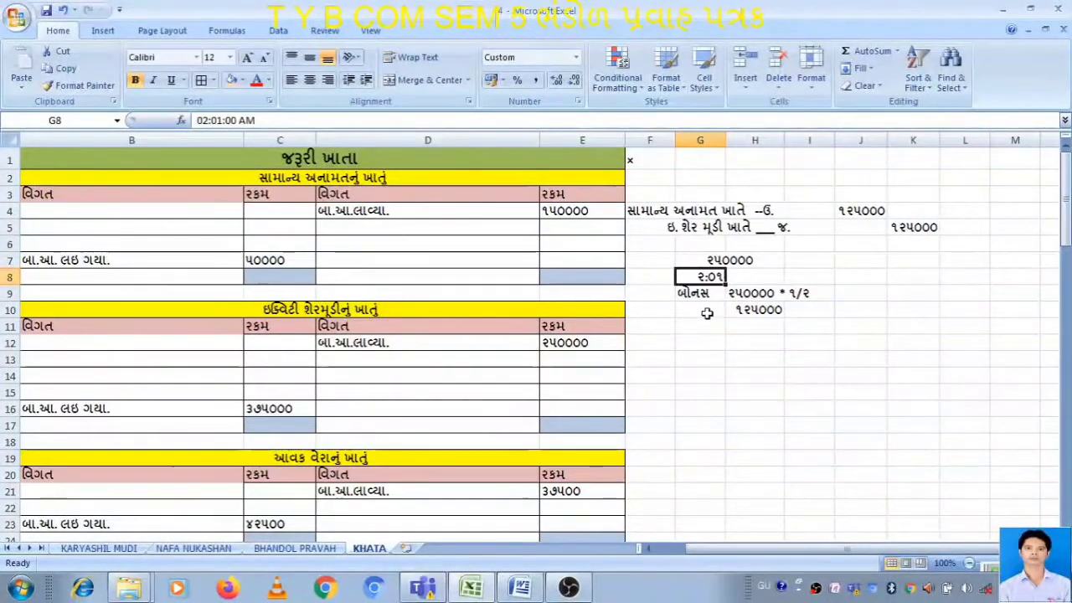
{"action": "left_click", "coordinate": [710, 297]}
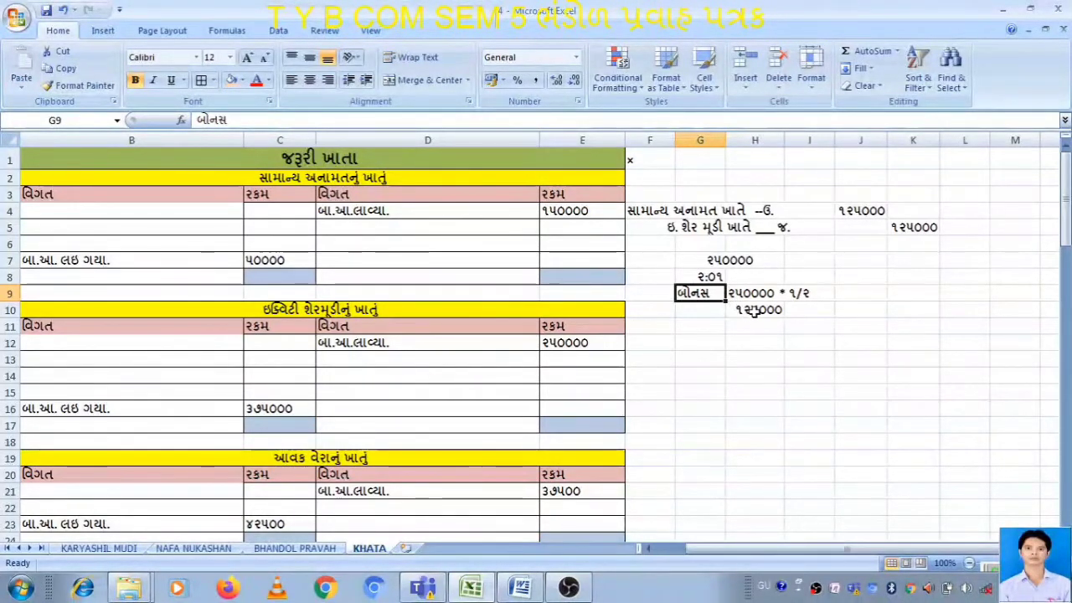
{"action": "left_click", "coordinate": [756, 309]}
{"action": "left_click", "coordinate": [860, 213]}
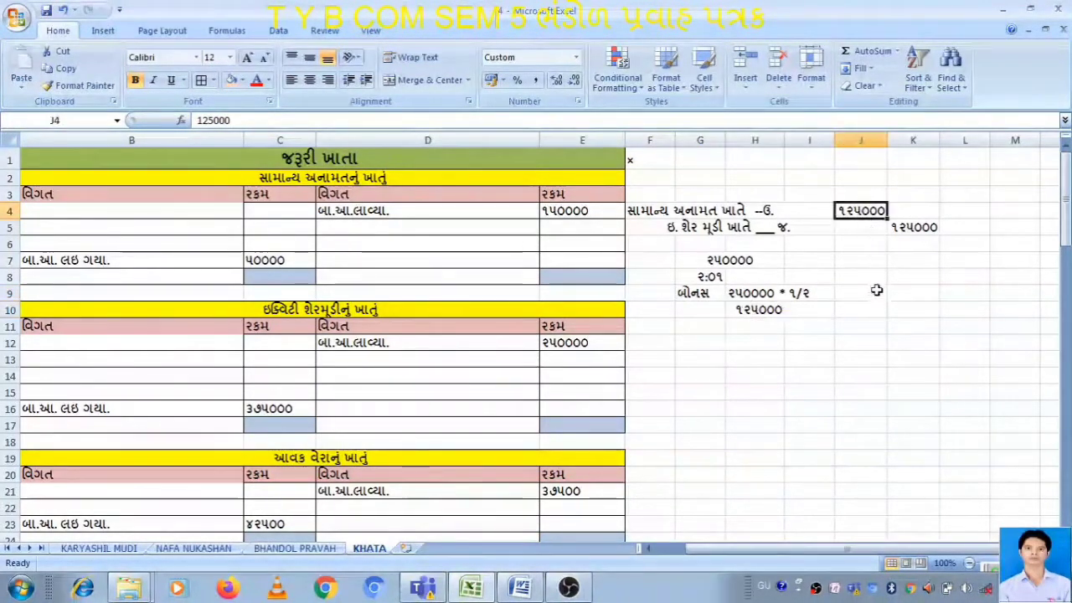
{"action": "left_click", "coordinate": [680, 211]}
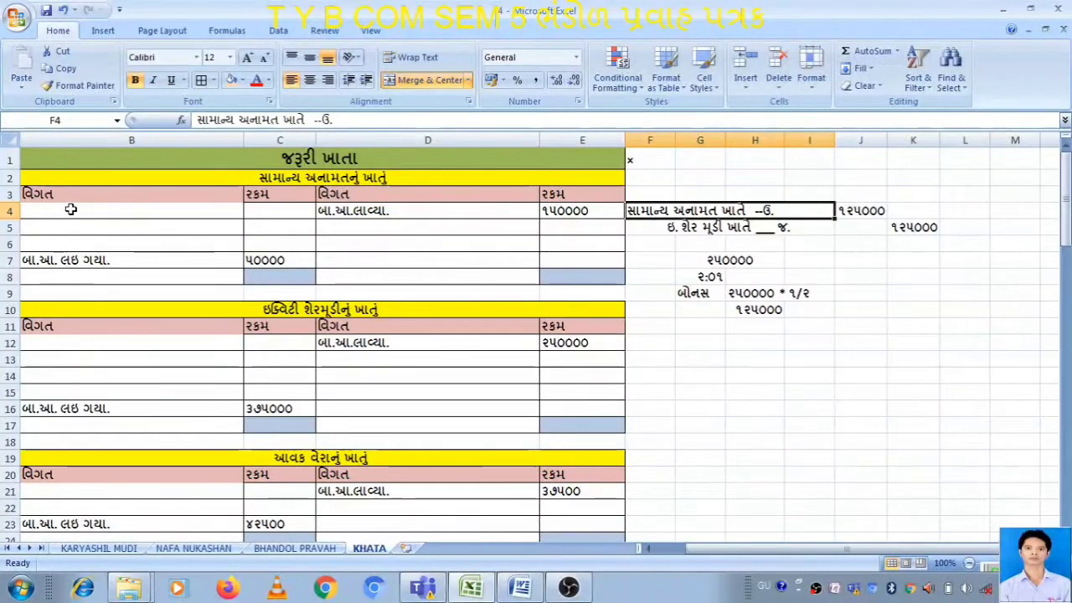
In the general reserve account, copy ઇ. શેર મૂડી ખાતે from the journal entry into B4 and enter 125000 in C4.
{"action": "double_click", "coordinate": [753, 226]}
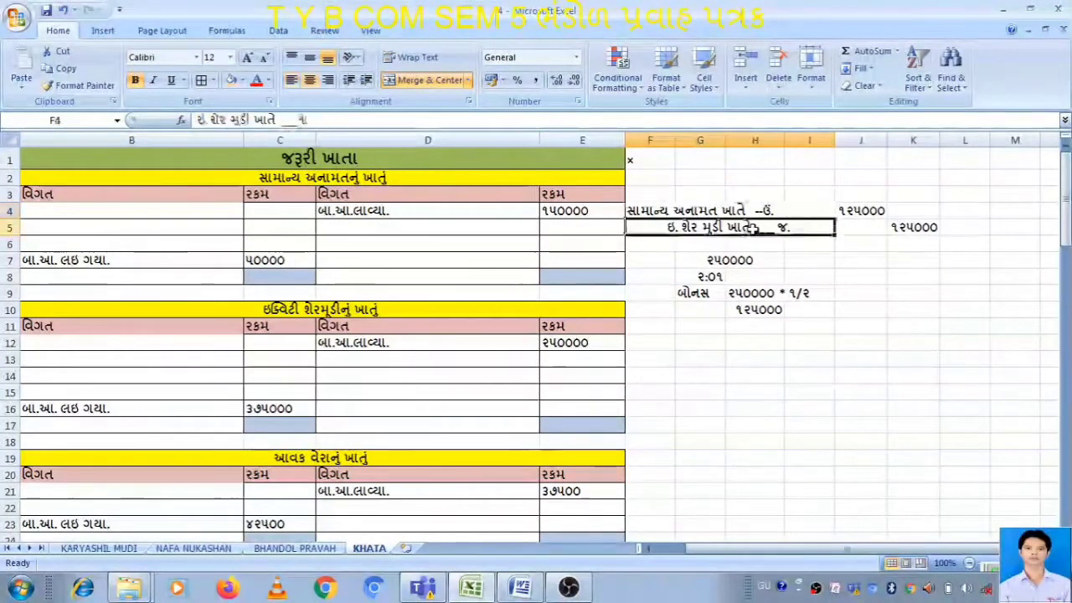
{"action": "left_click_drag", "start_coordinate": [750, 227], "coordinate": [667, 227]}
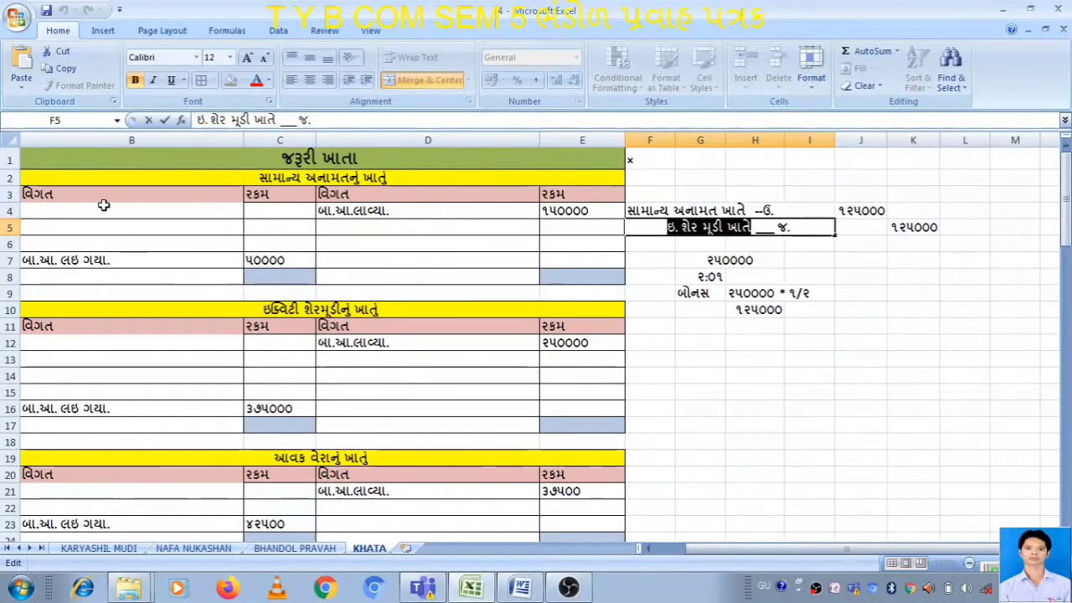
{"action": "key", "text": "ctrl+c"}
{"action": "double_click", "coordinate": [65, 212]}
{"action": "key", "text": "ctrl+v"}
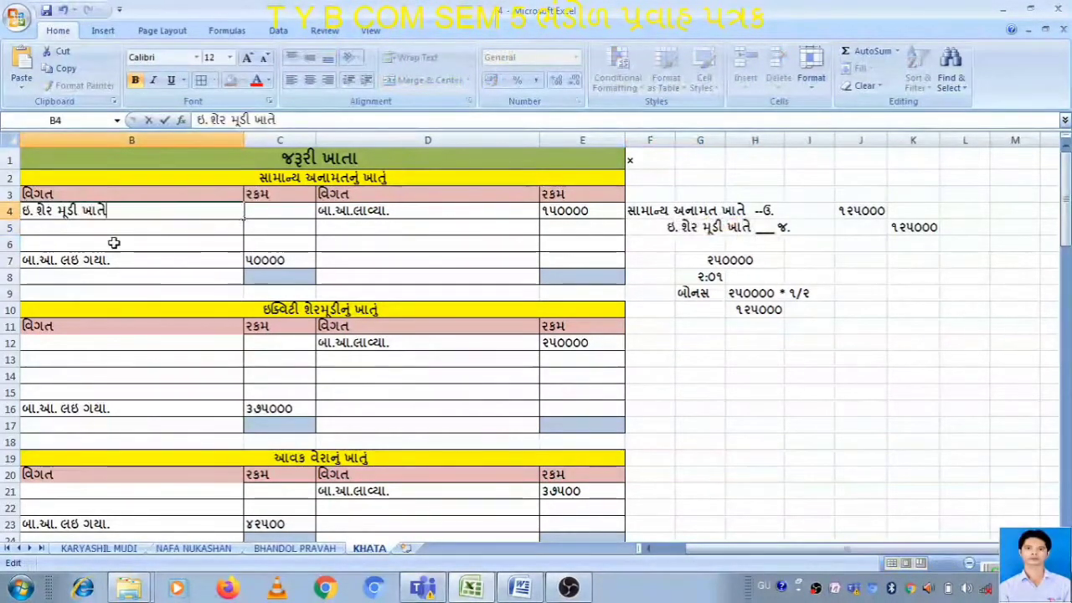
{"action": "left_click", "coordinate": [269, 212]}
{"action": "type", "text": "૧૨૫૦૦૦"}
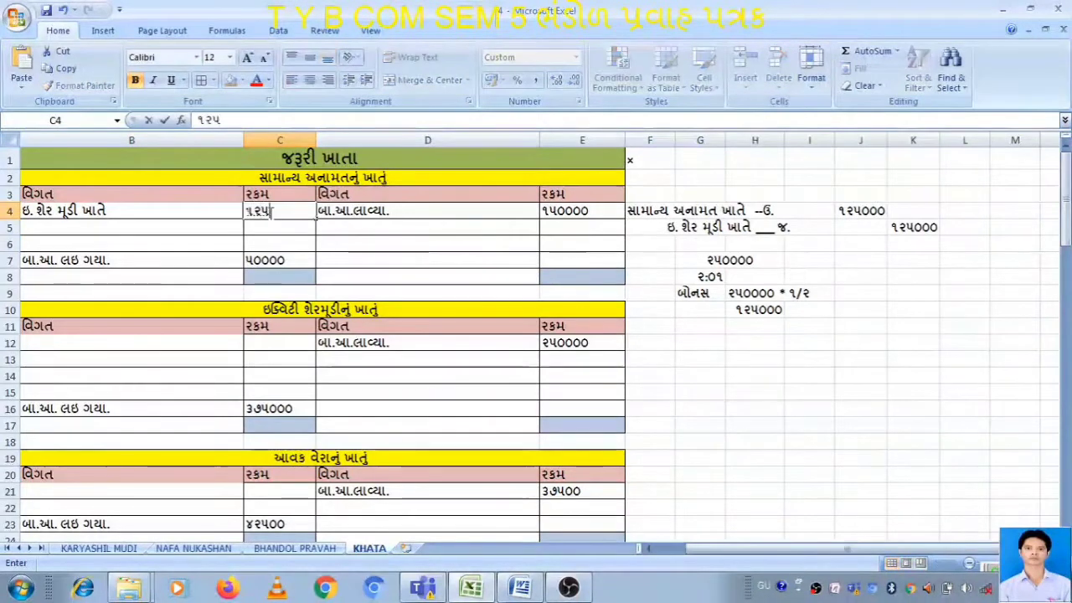
{"action": "key", "text": "Return"}
{"action": "key", "text": "Return"}
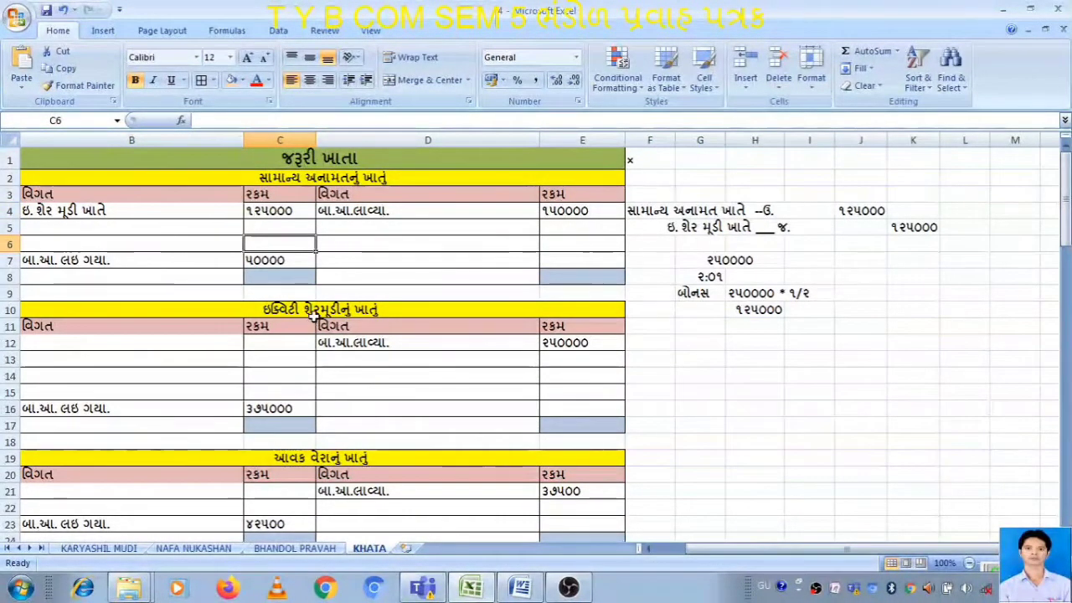
Copy સામાન્ય અનામત ખાતે from the journal entry into D13 of the equity share capital account and append ( બોનસ શેર ).
{"action": "left_click", "coordinate": [743, 211]}
{"action": "double_click", "coordinate": [743, 211]}
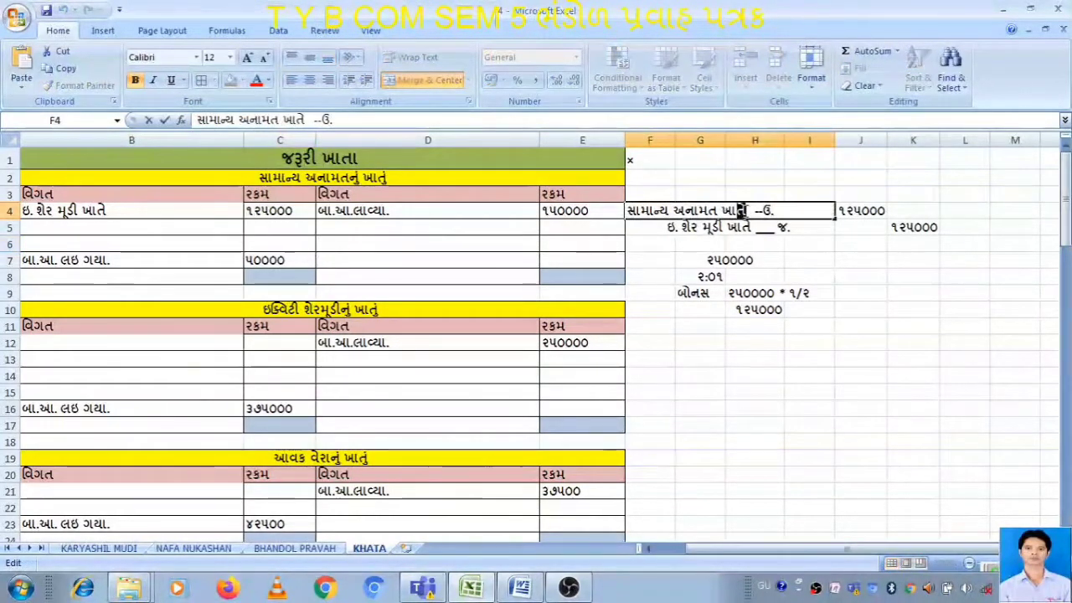
{"action": "left_click_drag", "start_coordinate": [743, 211], "coordinate": [626, 211]}
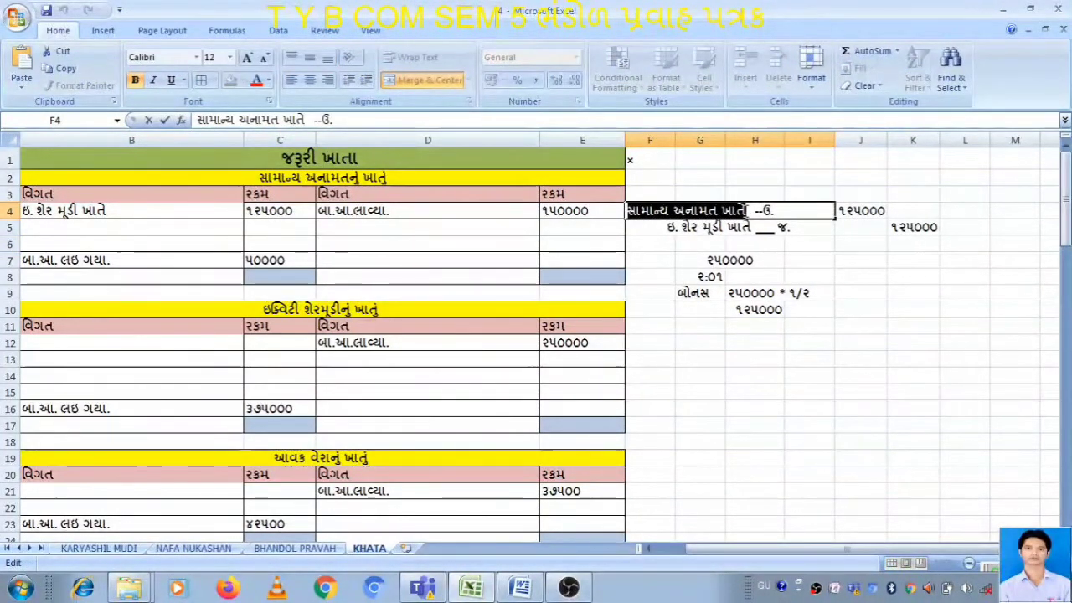
{"action": "left_click", "coordinate": [420, 359]}
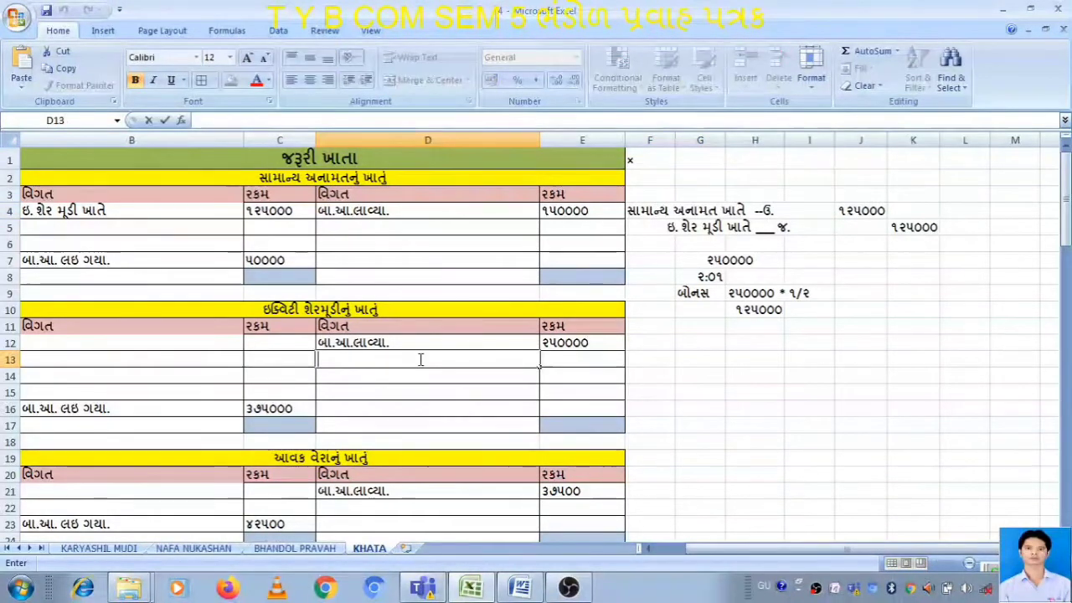
{"action": "key", "text": "ctrl+v"}
{"action": "type", "text": "( "}
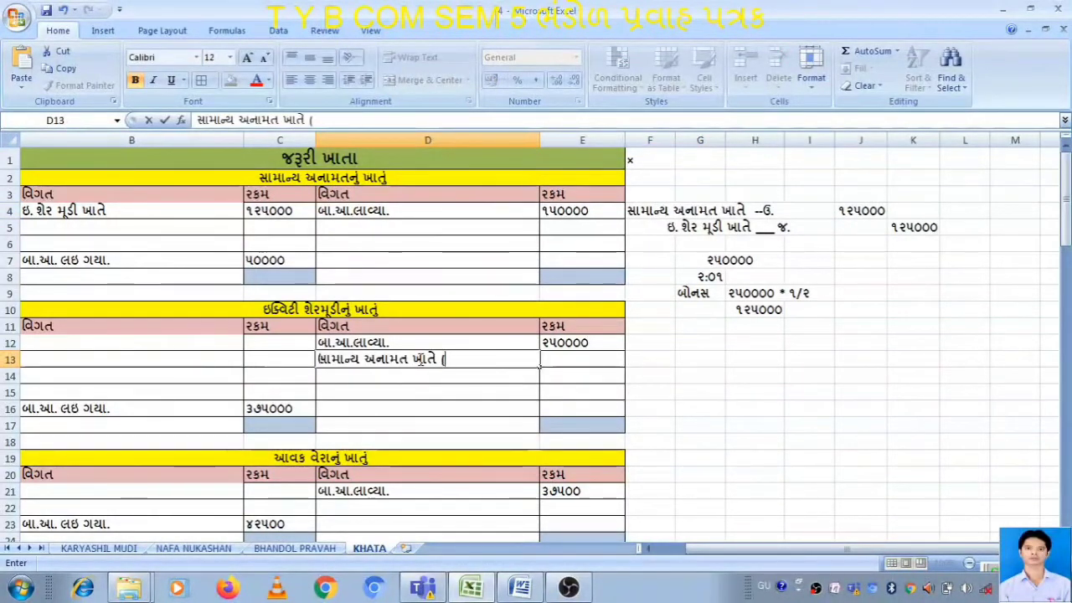
{"action": "type", "text": "બો"}
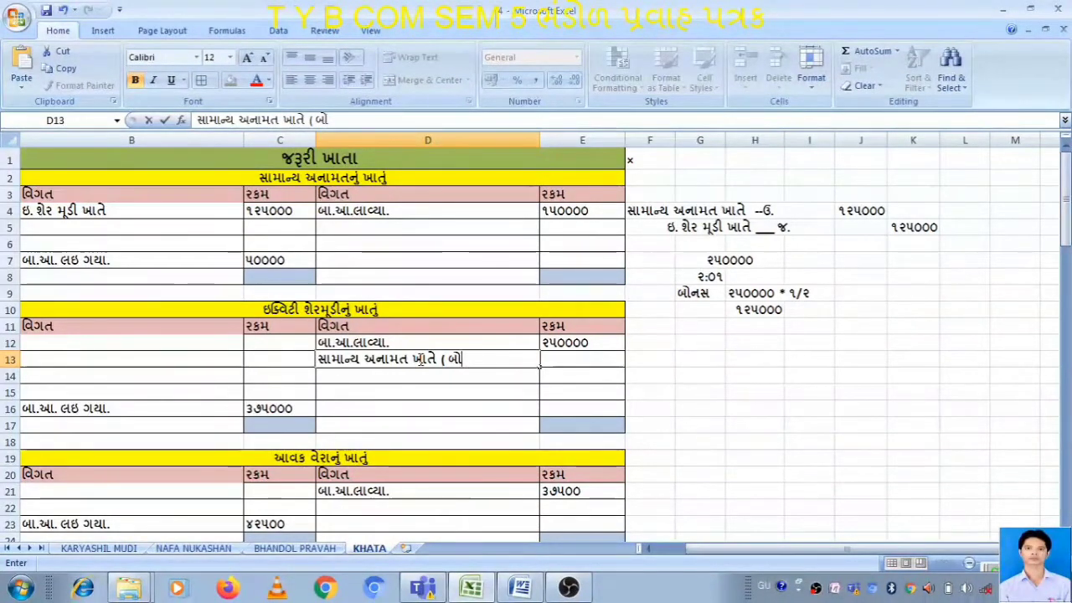
{"action": "type", "text": "નસ "}
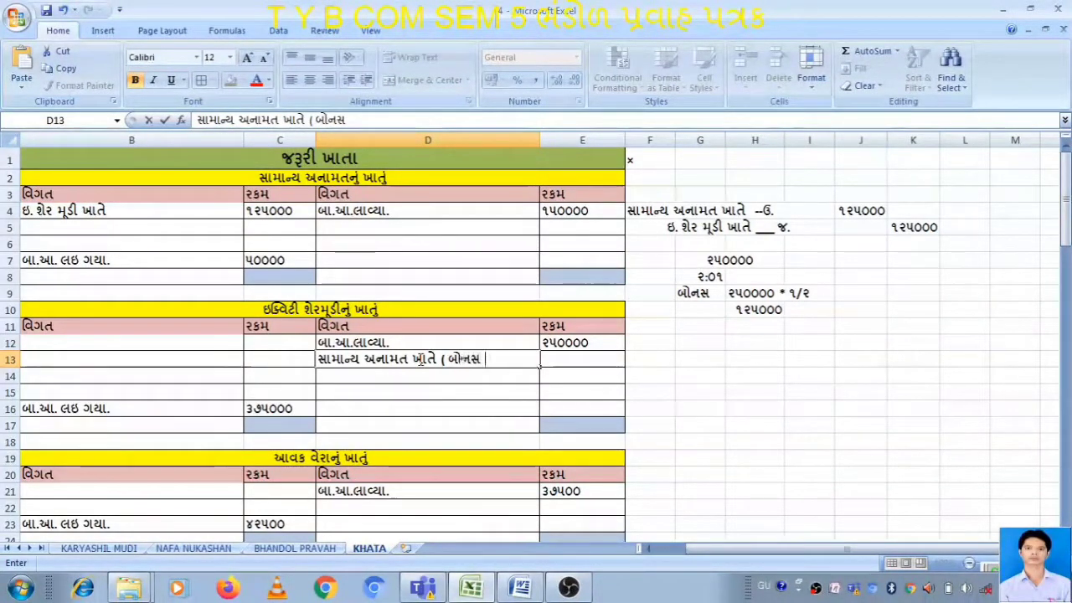
{"action": "type", "text": "શેર"}
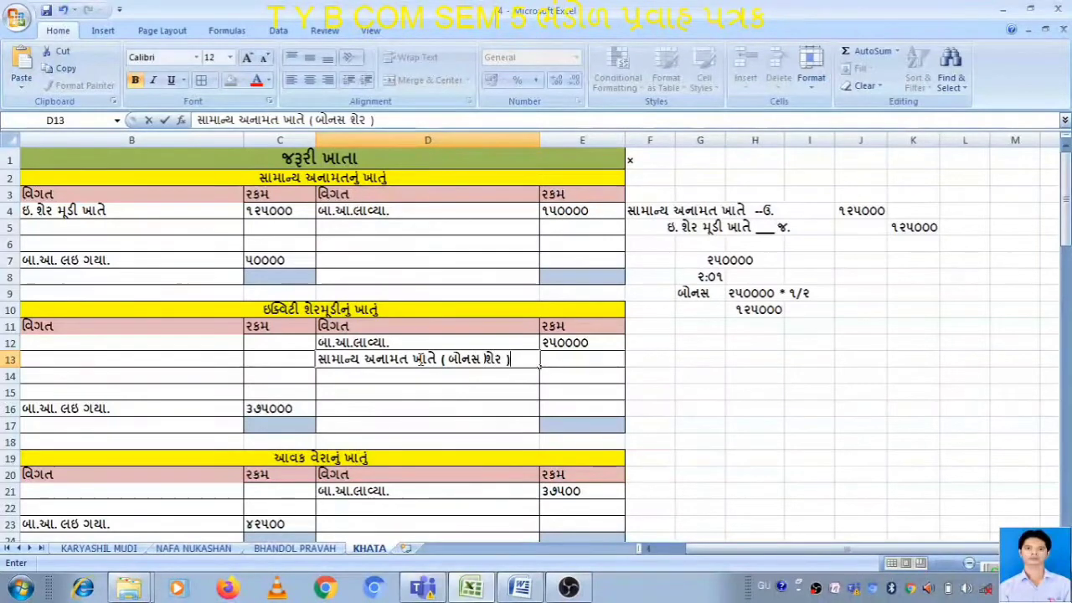
Enter 125000 in E13 as the bonus share amount in the equity share capital account.
{"action": "key", "text": "Tab"}
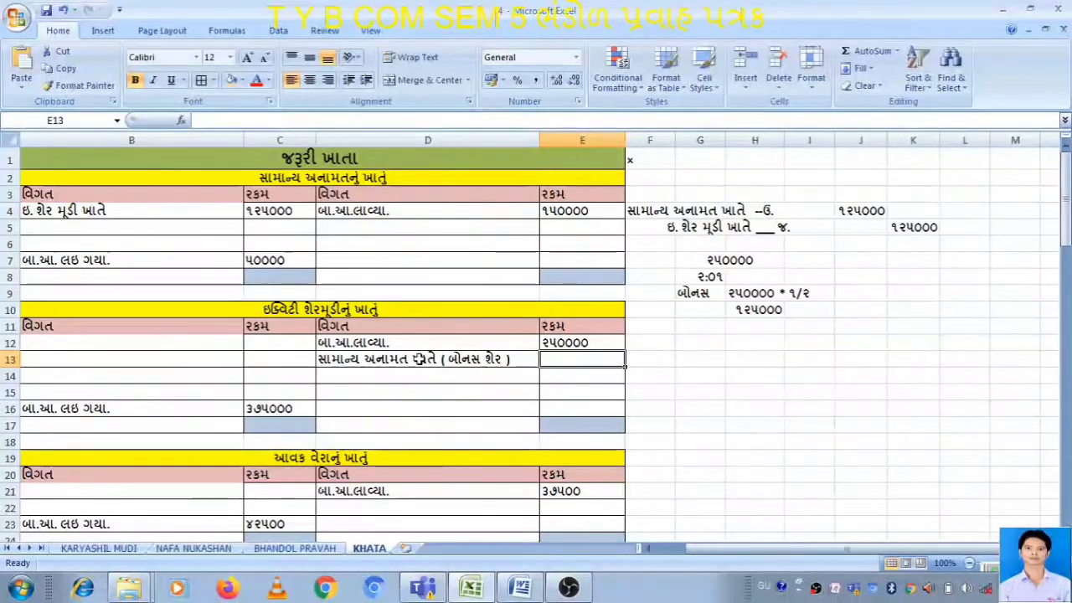
{"action": "type", "text": "૧"}
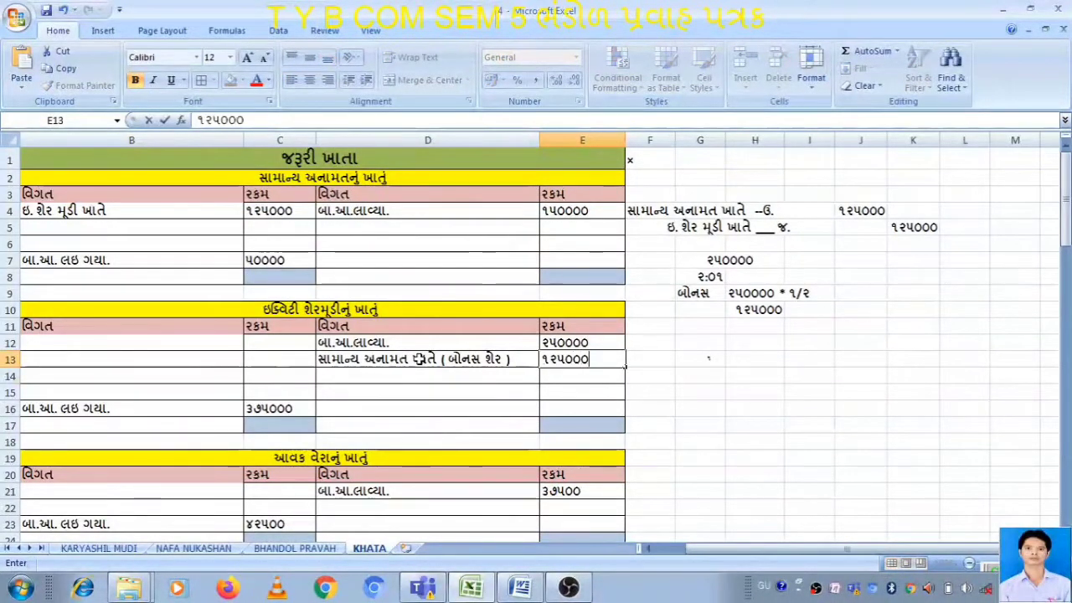
{"action": "type", "text": "૨૫૦૦૦"}
{"action": "key", "text": "Return"}
{"action": "left_click", "coordinate": [783, 407]}
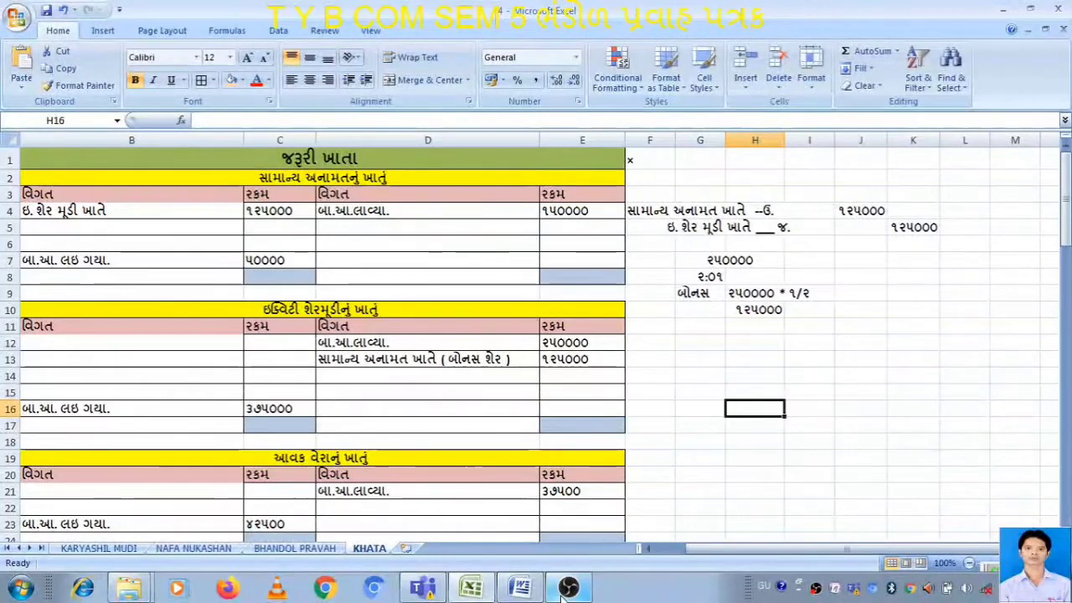
Review the bonus share note in the Word question and compare it with the general reserve and equity share capital postings in Excel.
{"action": "left_click", "coordinate": [519, 588]}
{"action": "scroll", "coordinate": [607, 362], "scroll_direction": "down", "scroll_amount": 5}
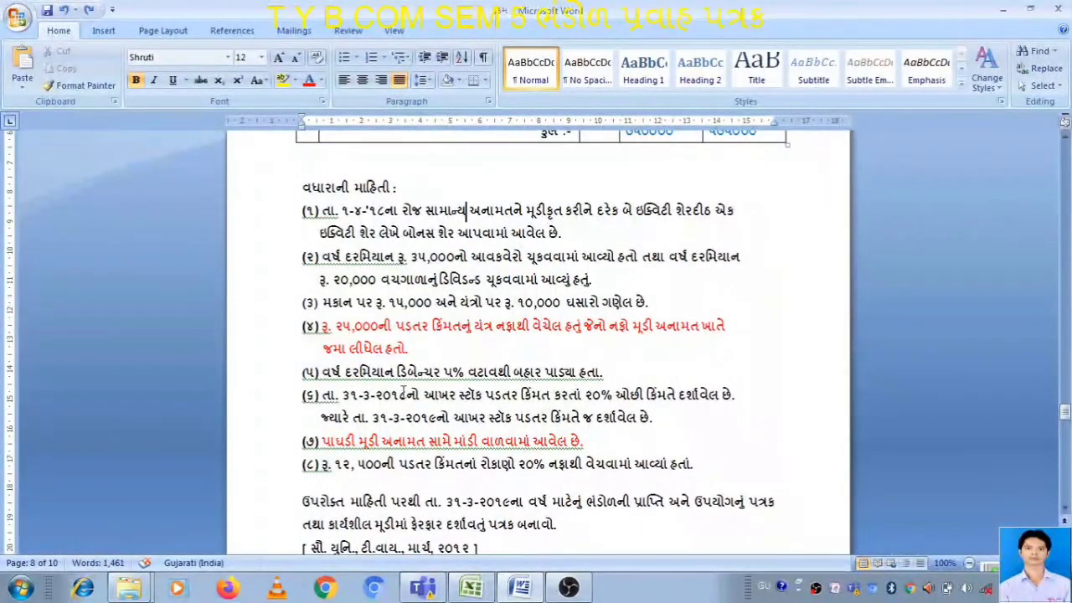
{"action": "left_click", "coordinate": [479, 593]}
{"action": "left_click", "coordinate": [76, 212]}
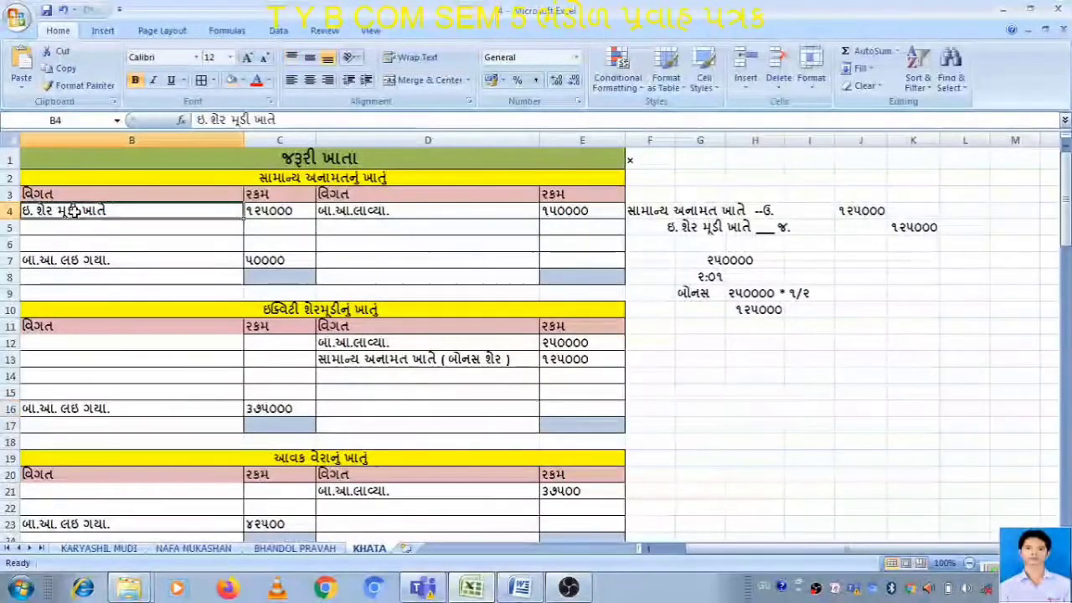
{"action": "left_click", "coordinate": [378, 373]}
{"action": "left_click", "coordinate": [387, 359]}
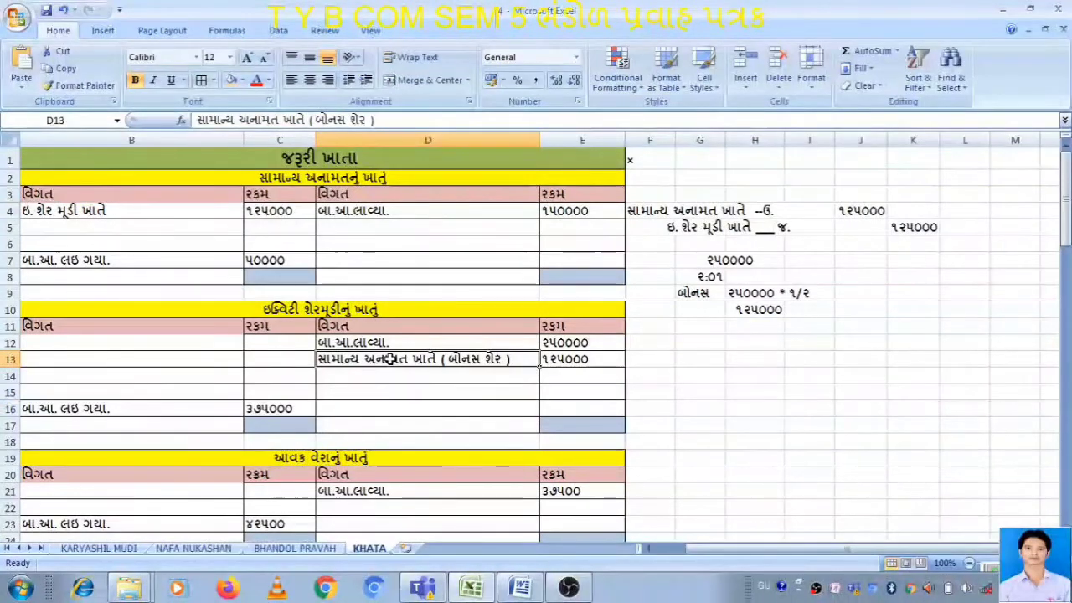
{"action": "left_click", "coordinate": [272, 261]}
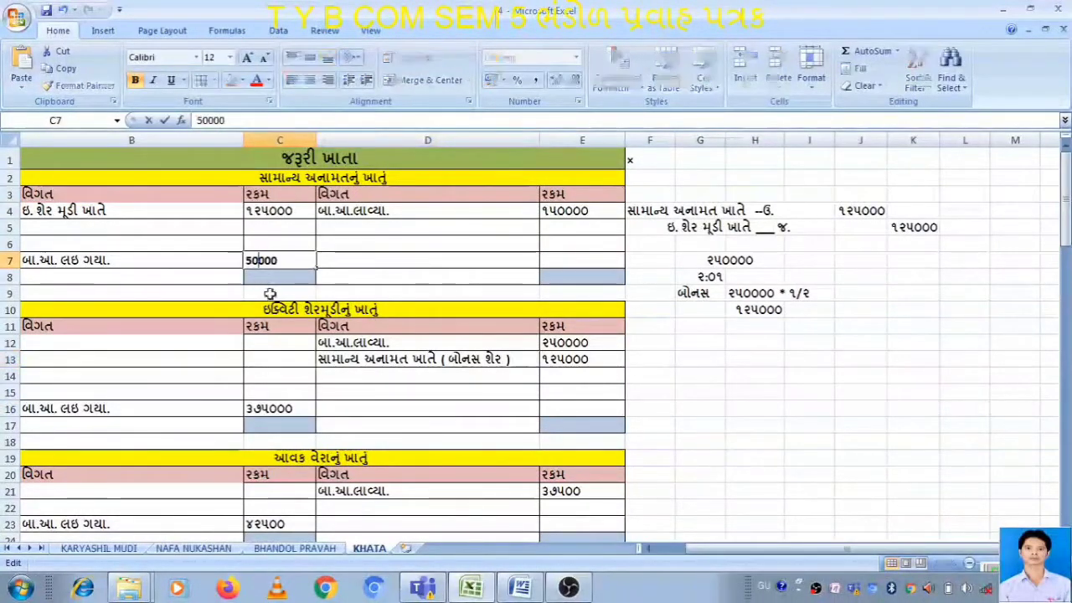
{"action": "left_click", "coordinate": [360, 276]}
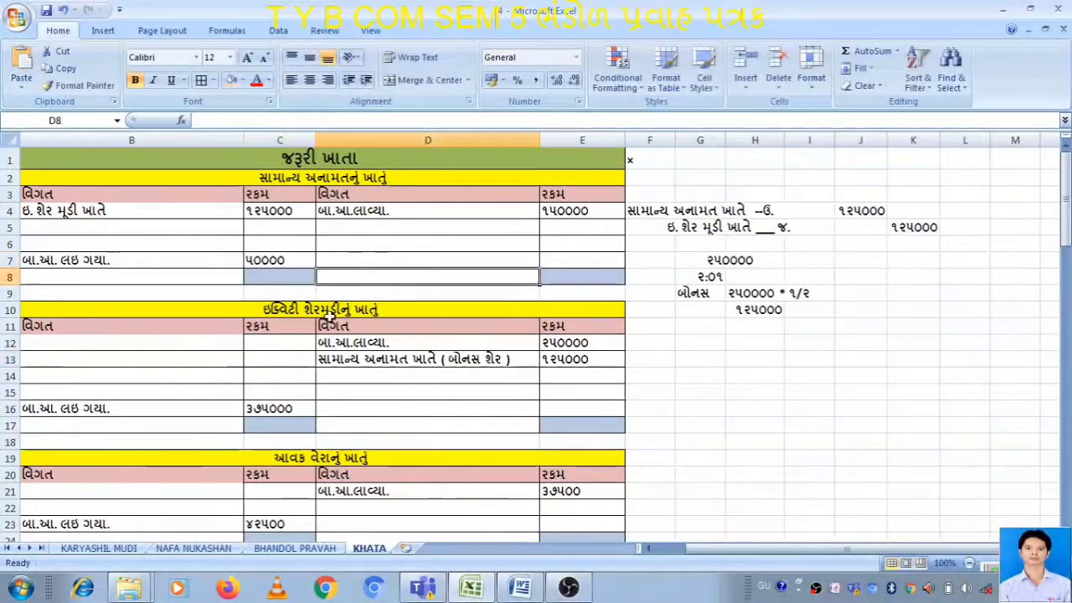
{"action": "left_click", "coordinate": [283, 181]}
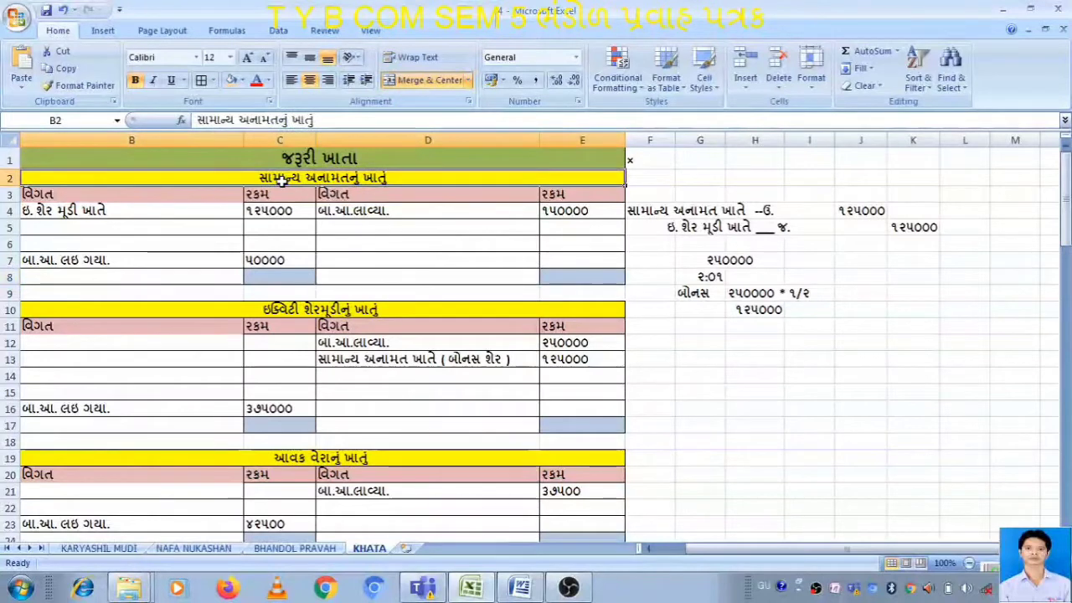
Enter 175000 as the total on both sides of the general reserve account, in C8 and E8.
{"action": "left_click", "coordinate": [276, 271]}
{"action": "type", "text": "૧૭૫૦૦૦"}
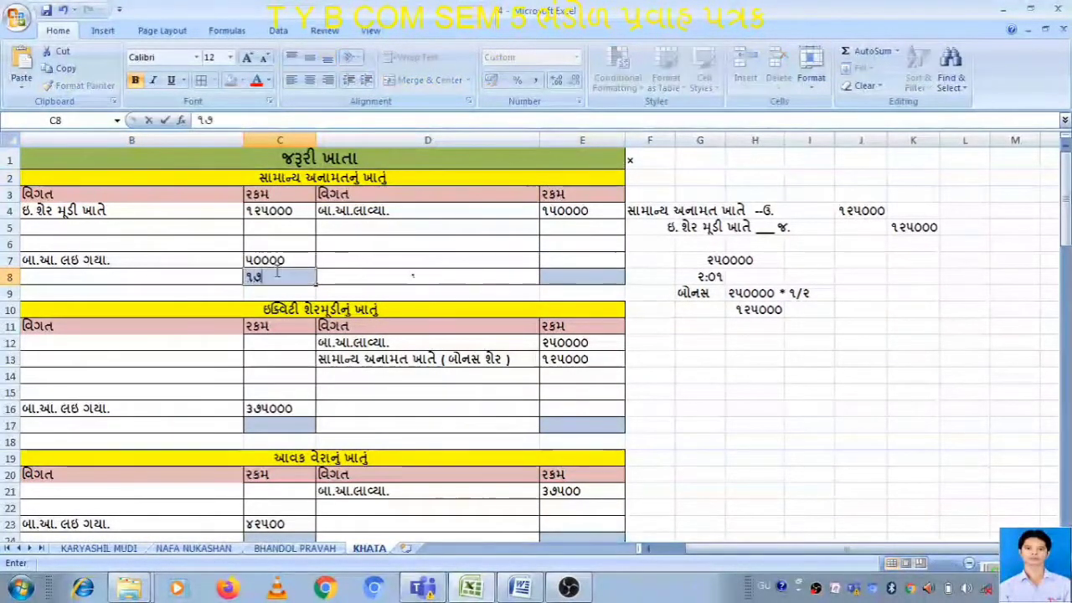
{"action": "key", "text": "Tab"}
{"action": "key", "text": "Tab"}
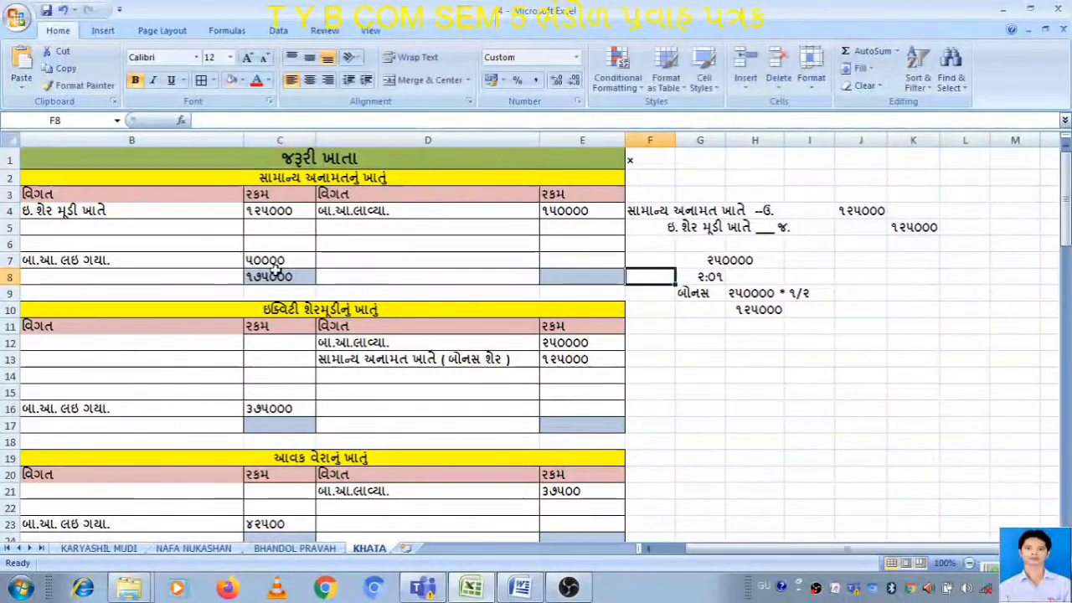
{"action": "type", "text": "૧૭૫૦૦૦"}
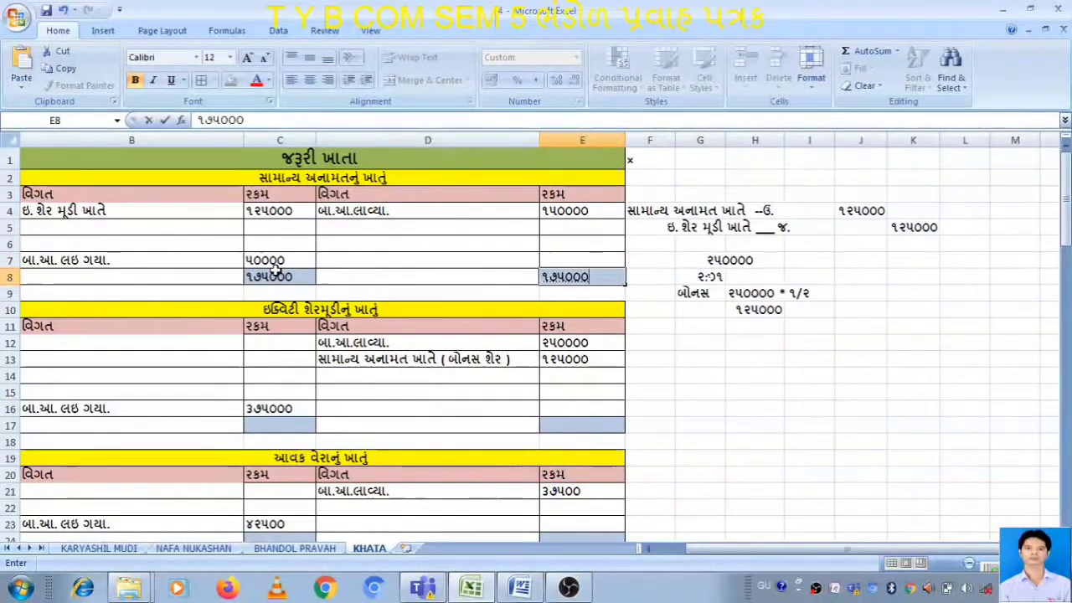
{"action": "key", "text": "Return"}
Enter the balancing amount 25000 in E5 of the general reserve account.
{"action": "key", "text": "Up"}
{"action": "key", "text": "Up"}
{"action": "key", "text": "Up"}
{"action": "key", "text": "Up"}
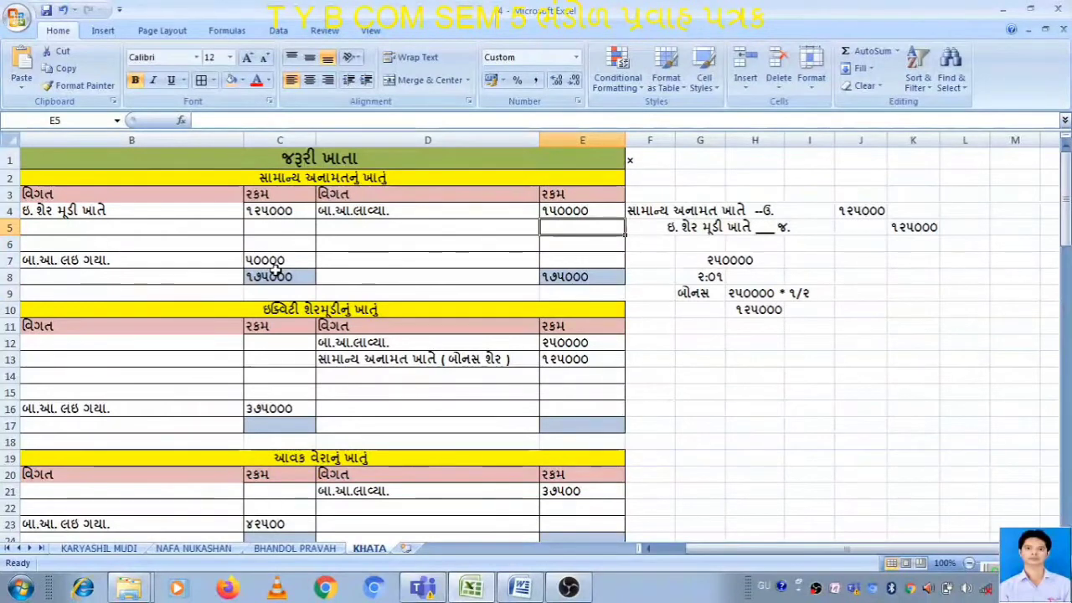
{"action": "type", "text": "૨૫૦૦૦"}
{"action": "key", "text": "Return"}
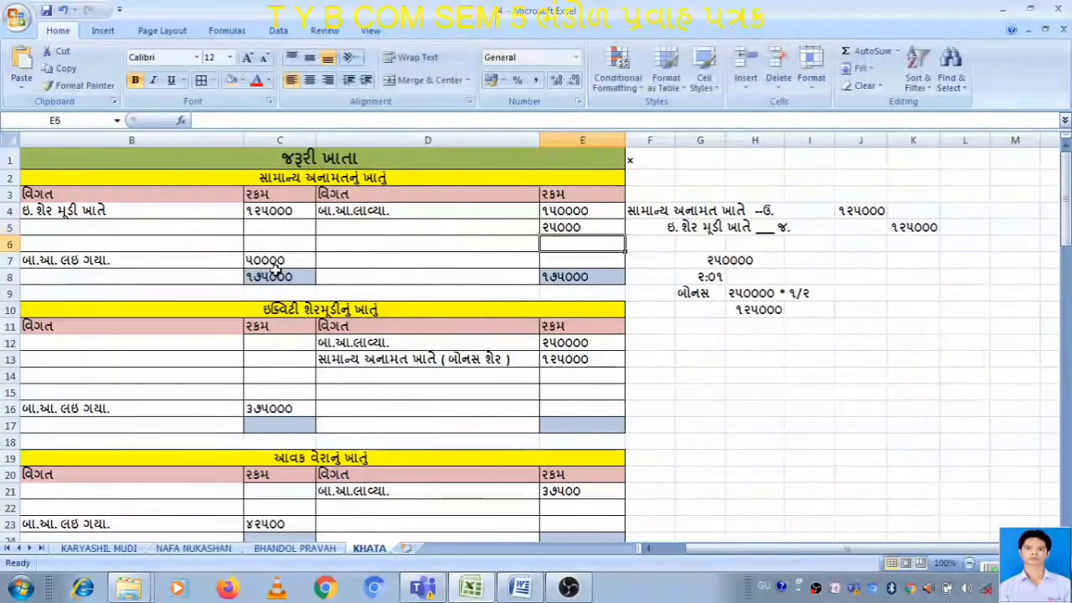
Label the balancing amount in D5 of the general reserve account as સુ. ન. નું ખાતે ?
{"action": "key", "text": "Left"}
{"action": "key", "text": "Up"}
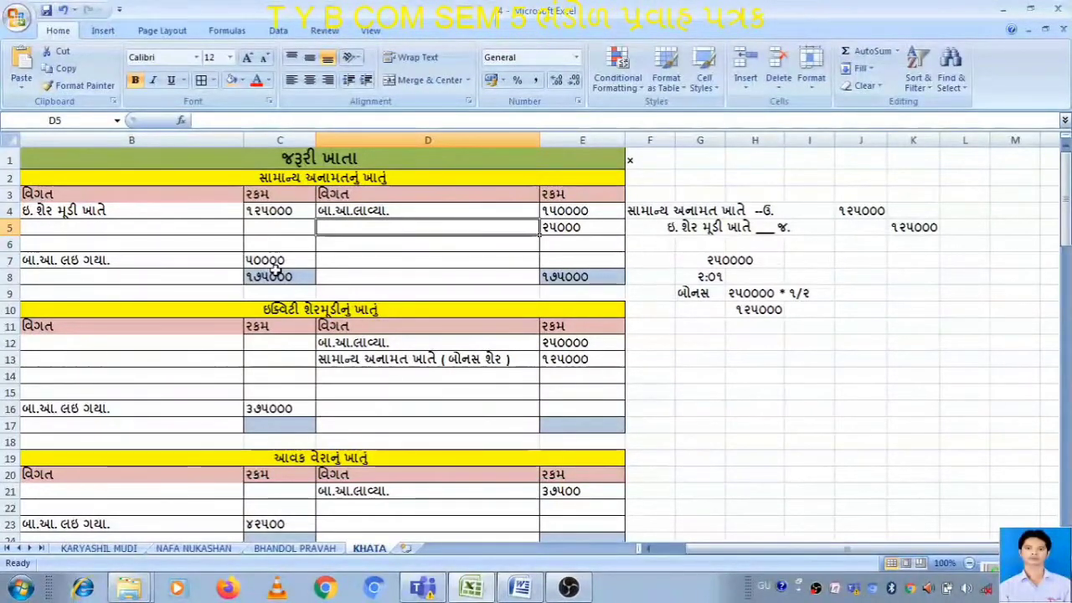
{"action": "type", "text": "સુ."}
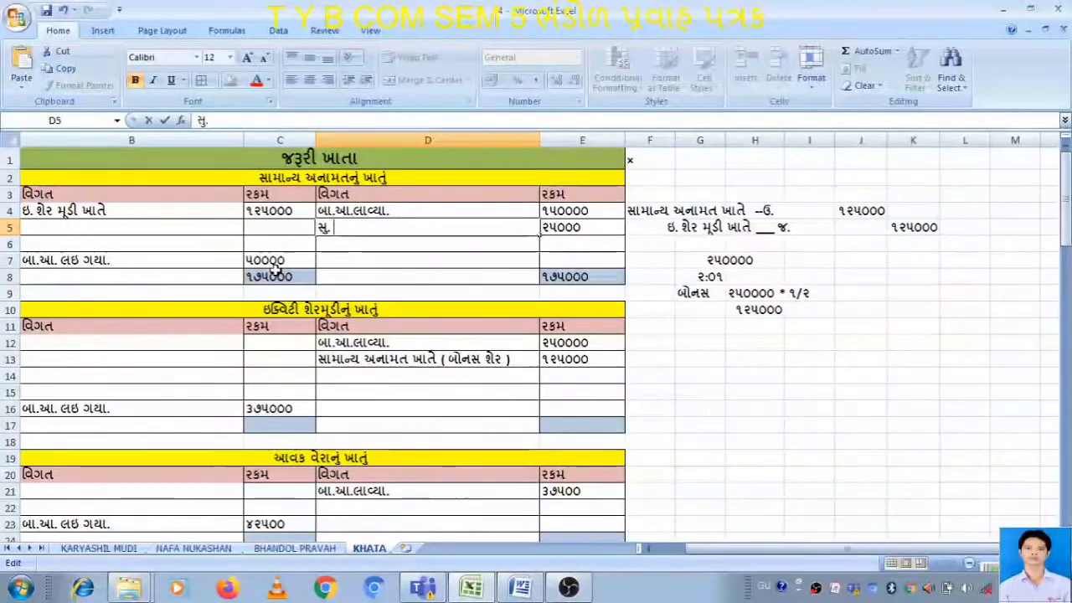
{"action": "type", "text": " ન. ન"}
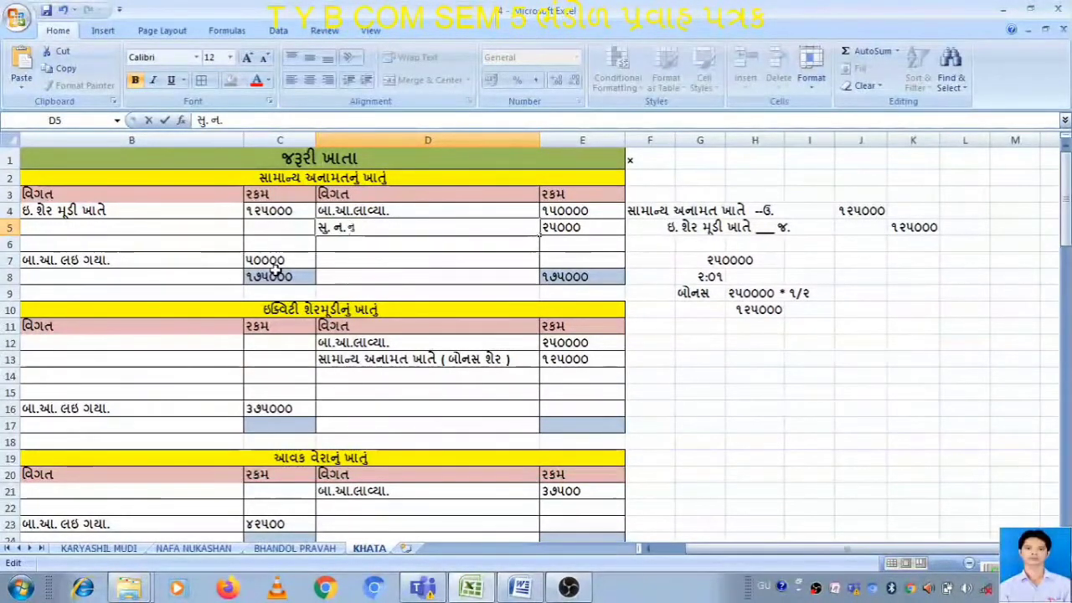
{"action": "type", "text": "ું ખ"}
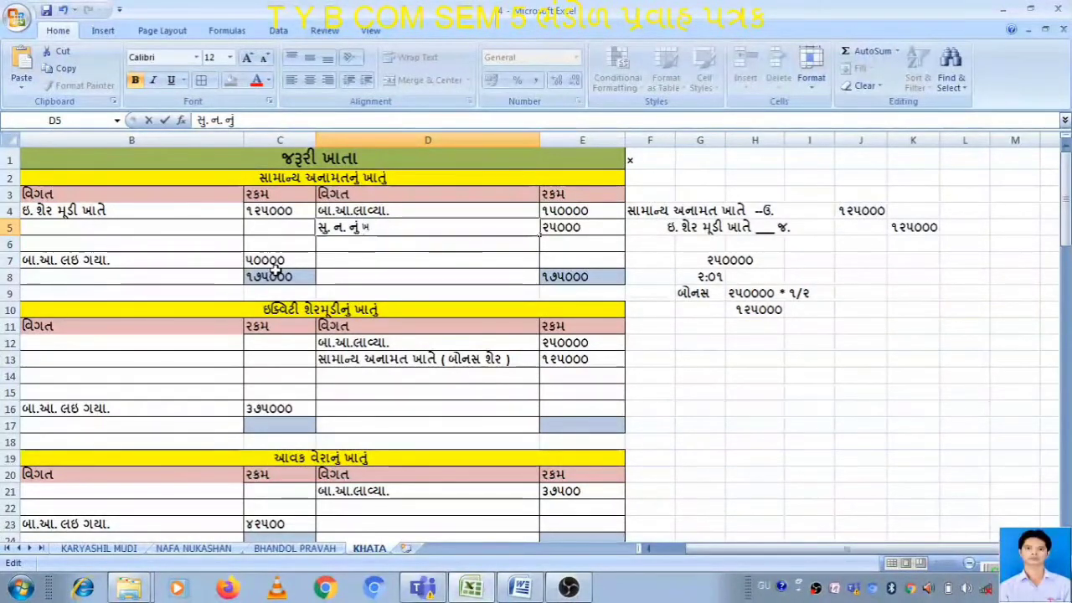
{"action": "type", "text": "ાતે"}
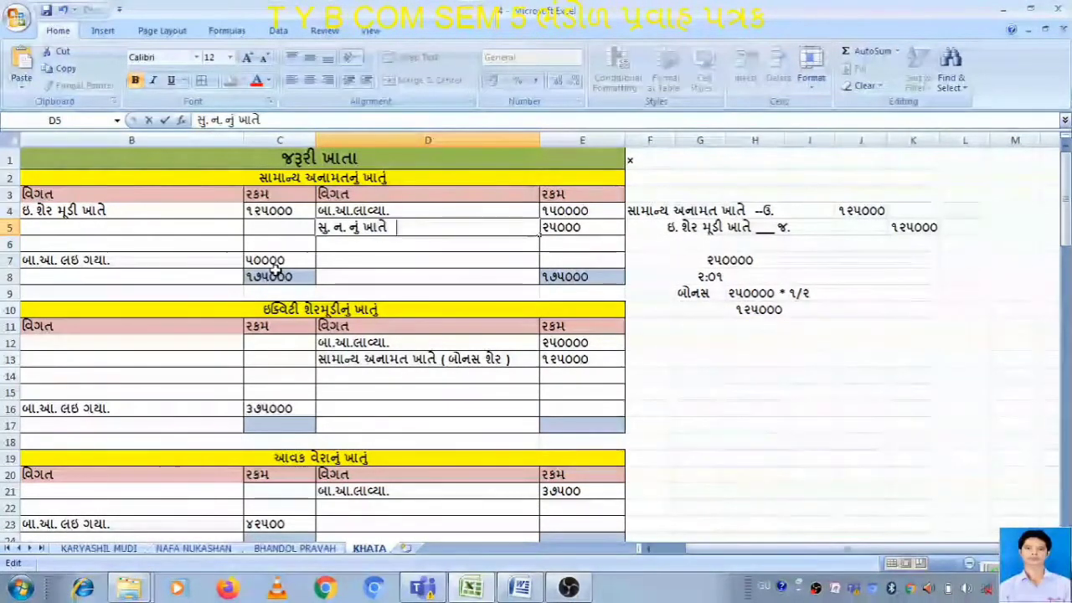
{"action": "type", "text": " ?"}
{"action": "key", "text": "Return"}
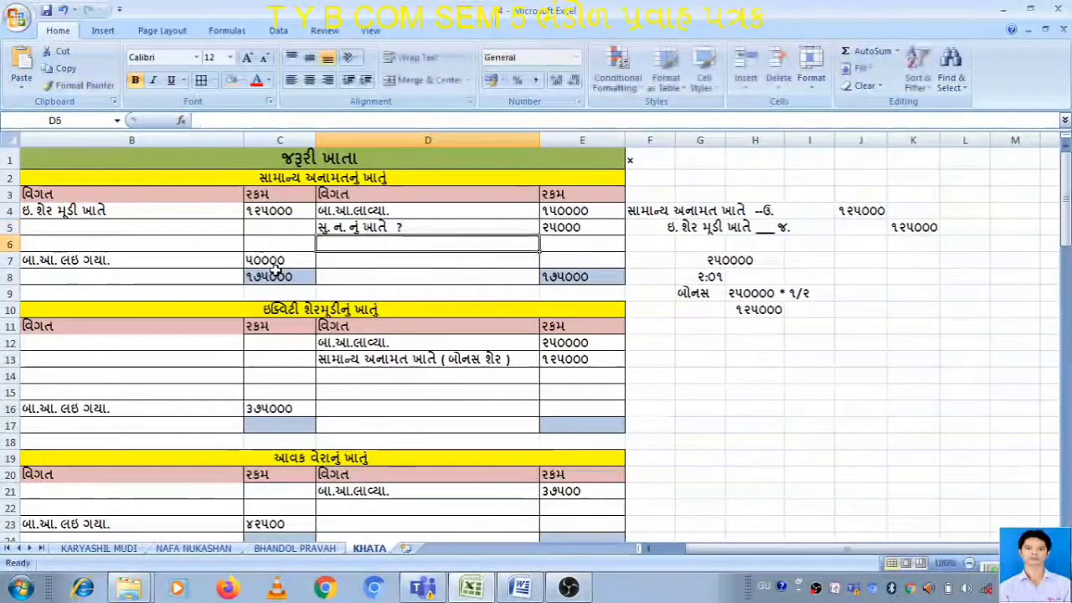
{"action": "left_click", "coordinate": [466, 229]}
{"action": "left_click", "coordinate": [581, 226]}
{"action": "type", "text": "25000"}
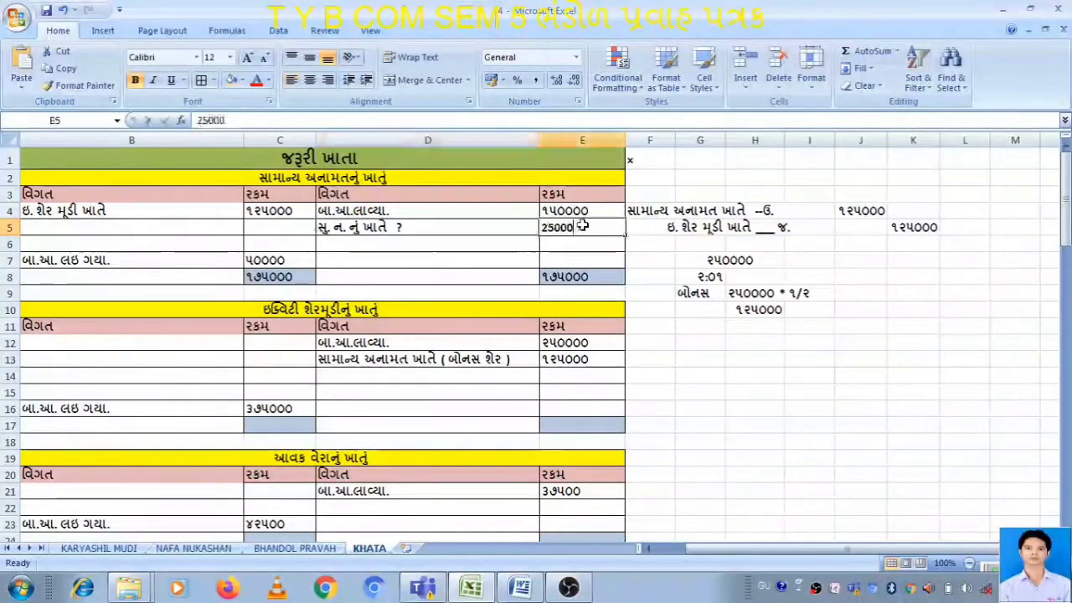
{"action": "left_click", "coordinate": [418, 259]}
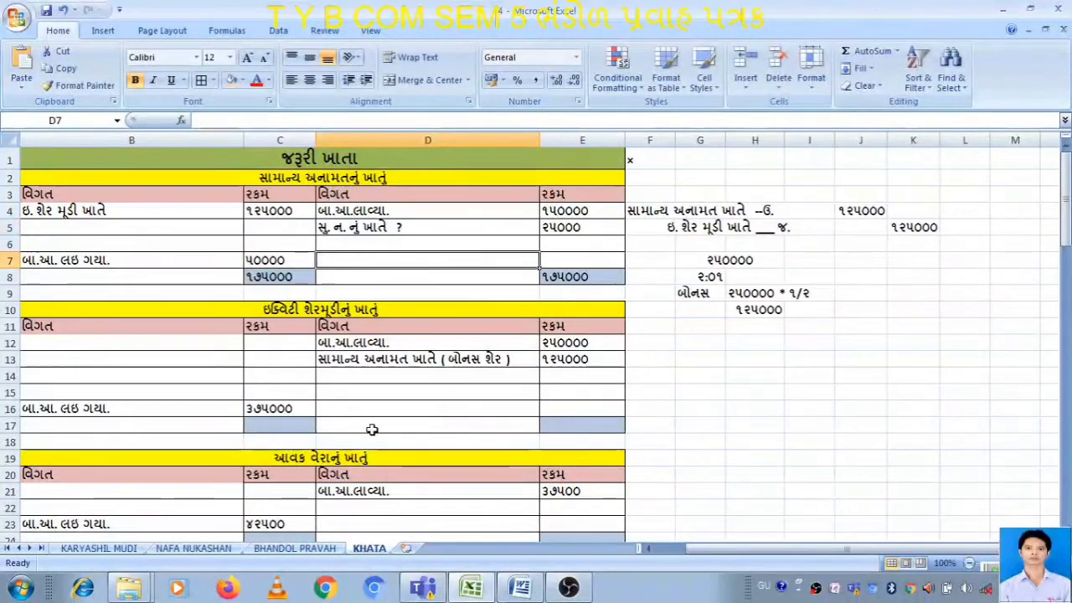
{"action": "left_click", "coordinate": [404, 226]}
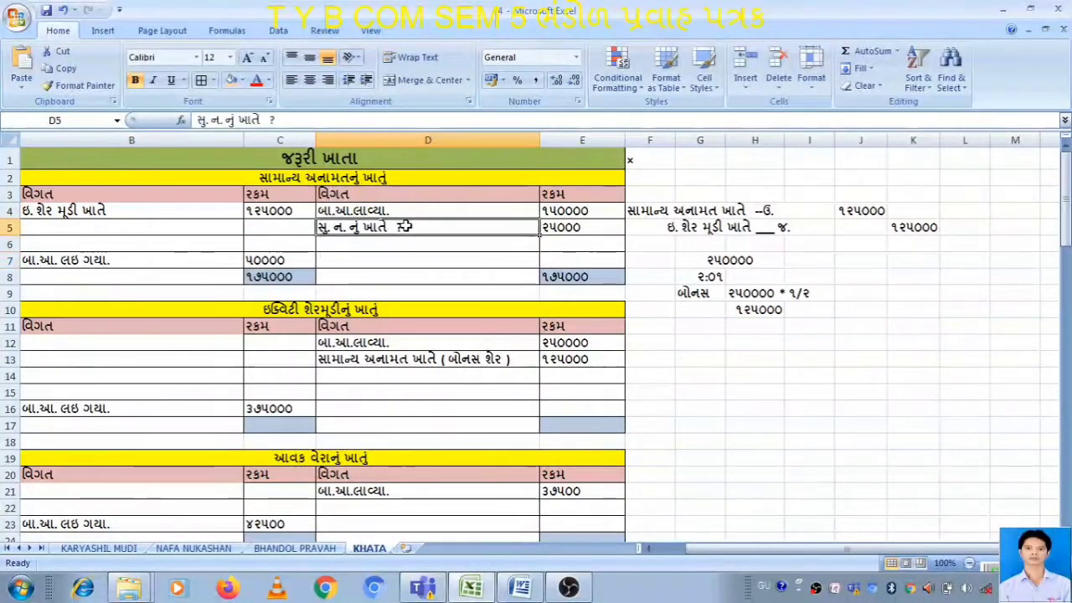
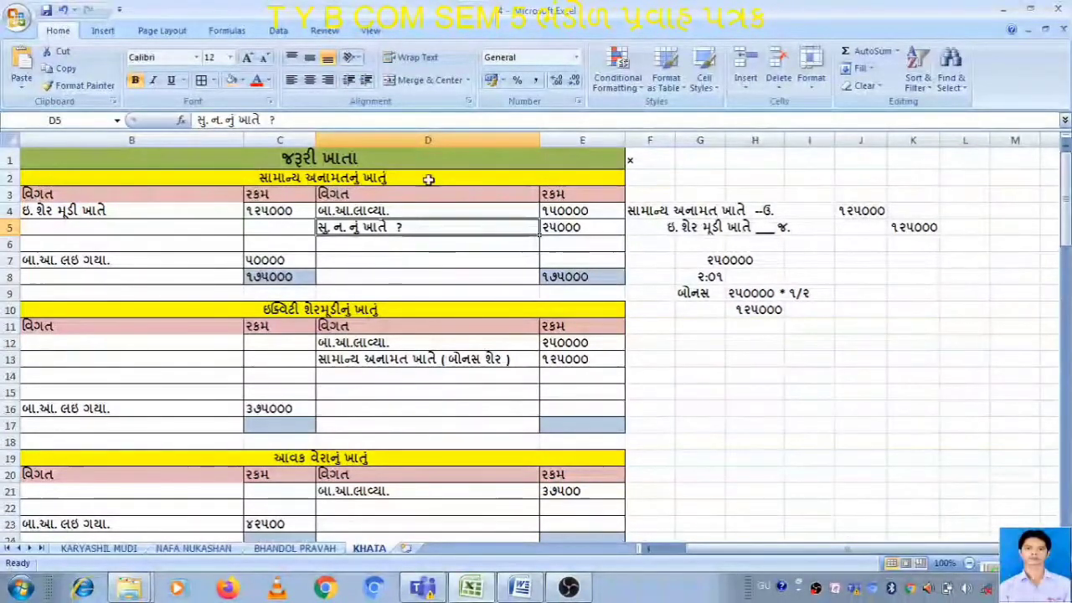
Record the general reserve provision in row 4 of the NAFA NUKASHAN sheet: સામાન્ય અનામત ની જોગવાઇ in A4 and 25000 in B4.
{"action": "double_click", "coordinate": [712, 212]}
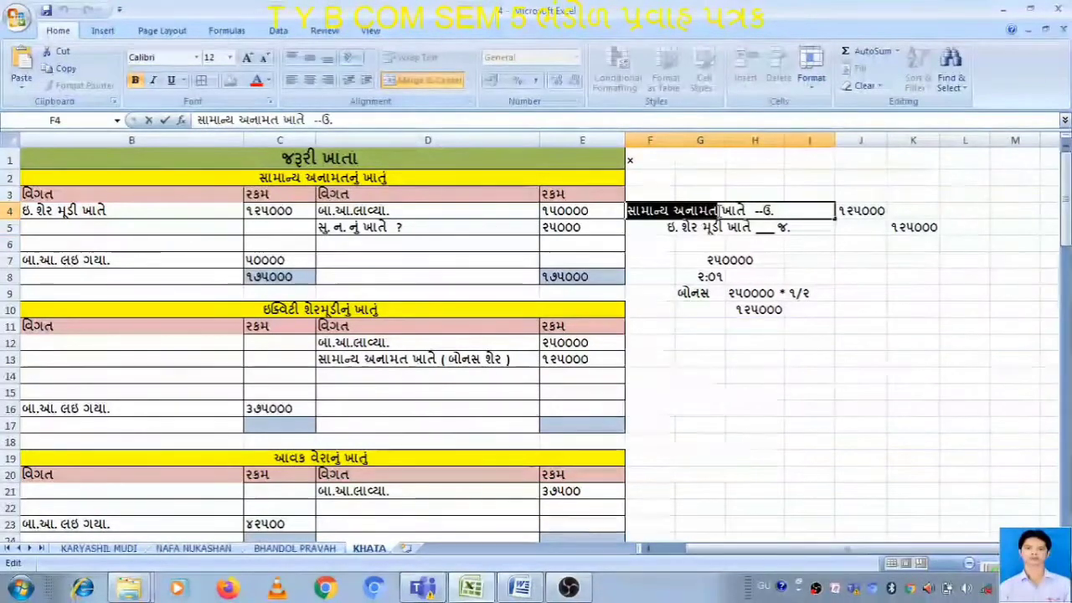
{"action": "left_click", "coordinate": [223, 549]}
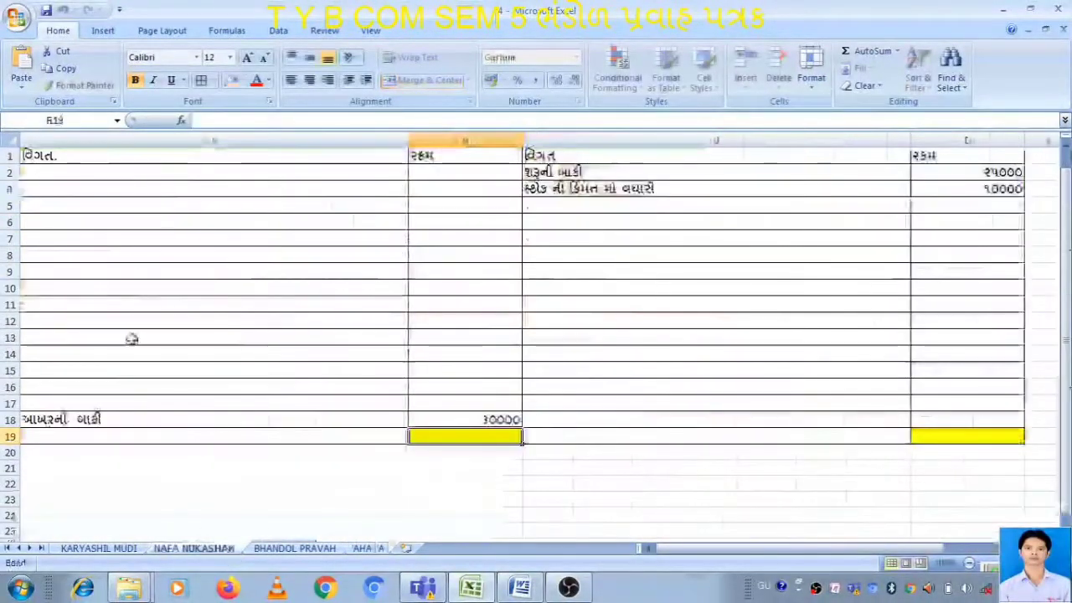
{"action": "left_click", "coordinate": [74, 186]}
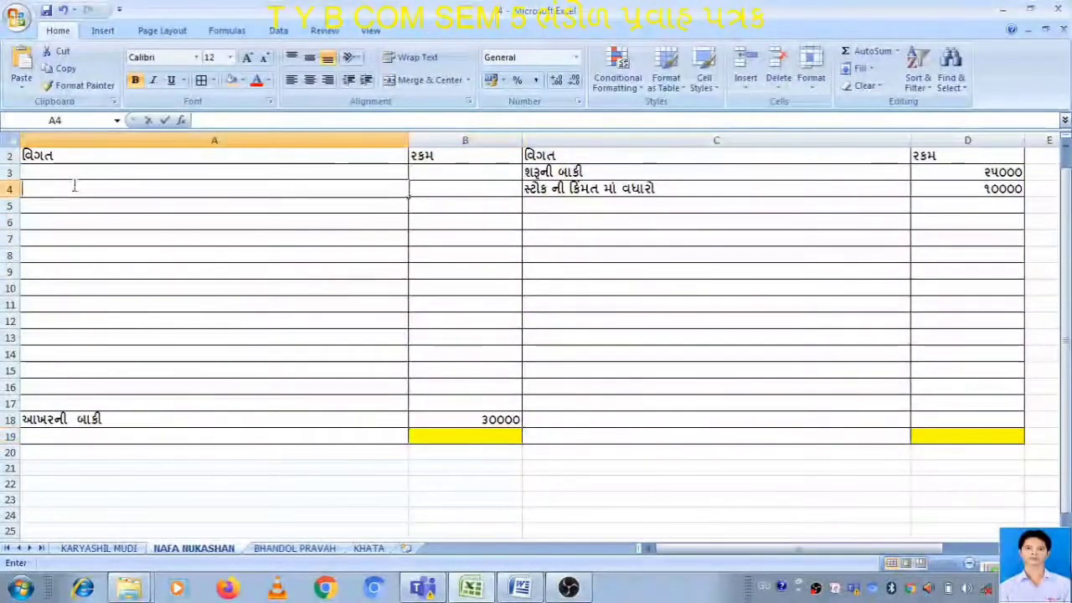
{"action": "type", "text": "સામાન્ય અનામત"}
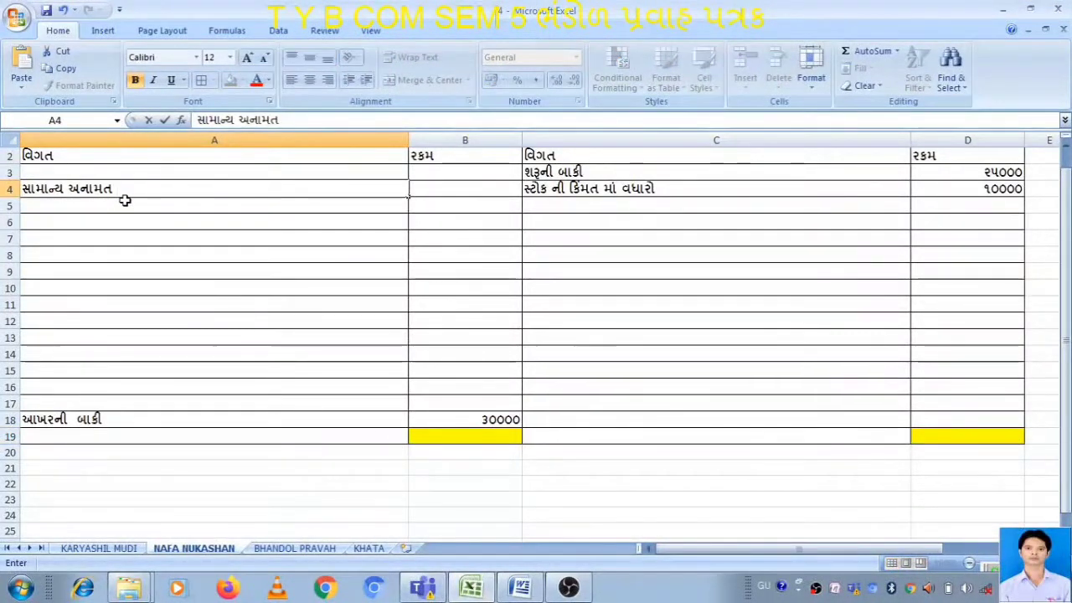
{"action": "type", "text": " ની જોગ"}
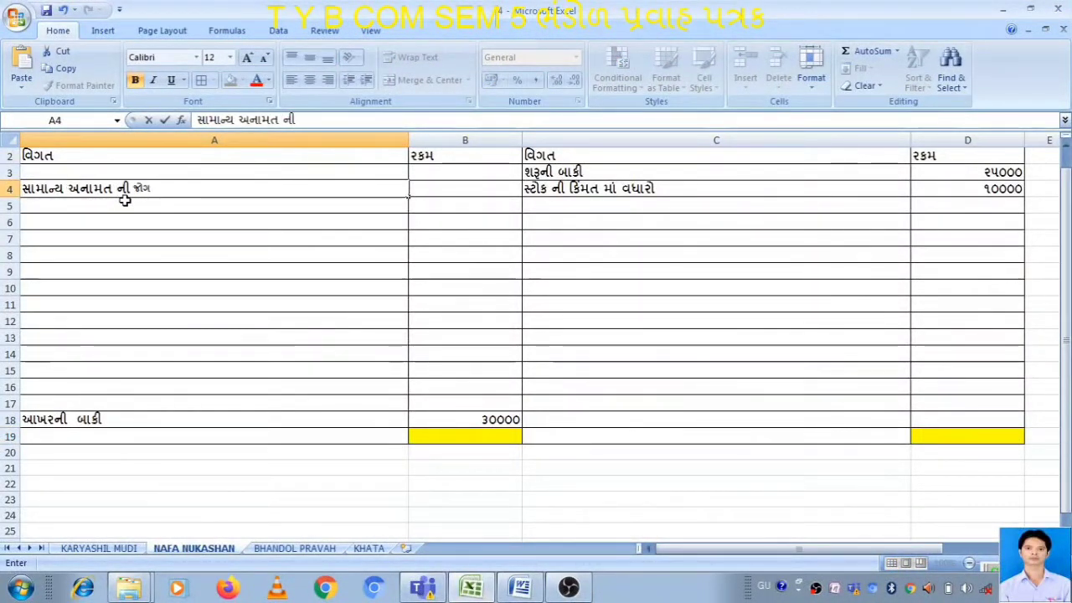
{"action": "type", "text": "વાઇ"}
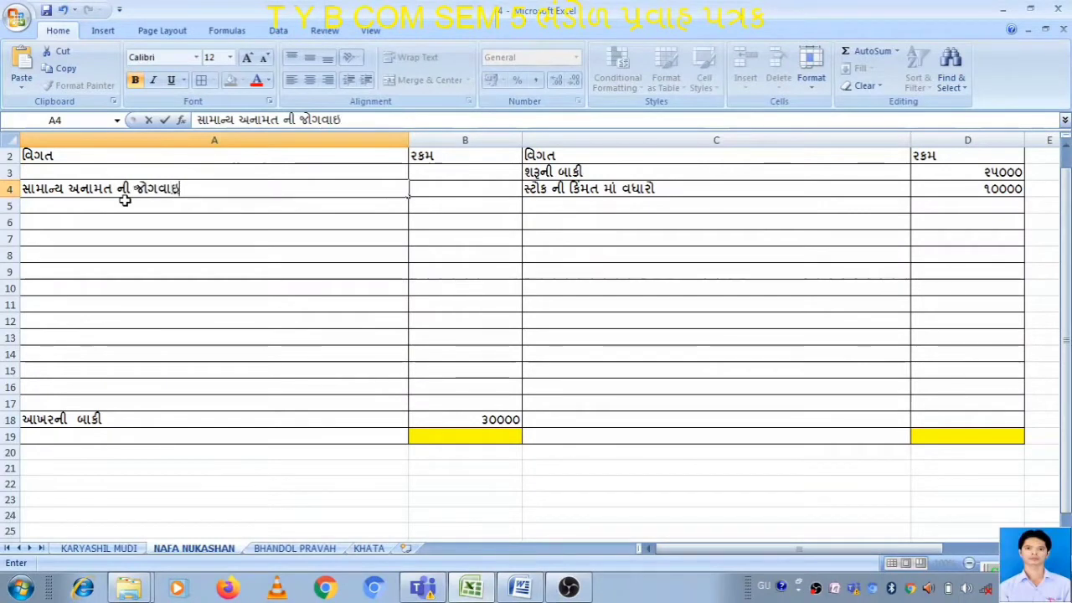
{"action": "key", "text": "Tab"}
{"action": "type", "text": "૨"}
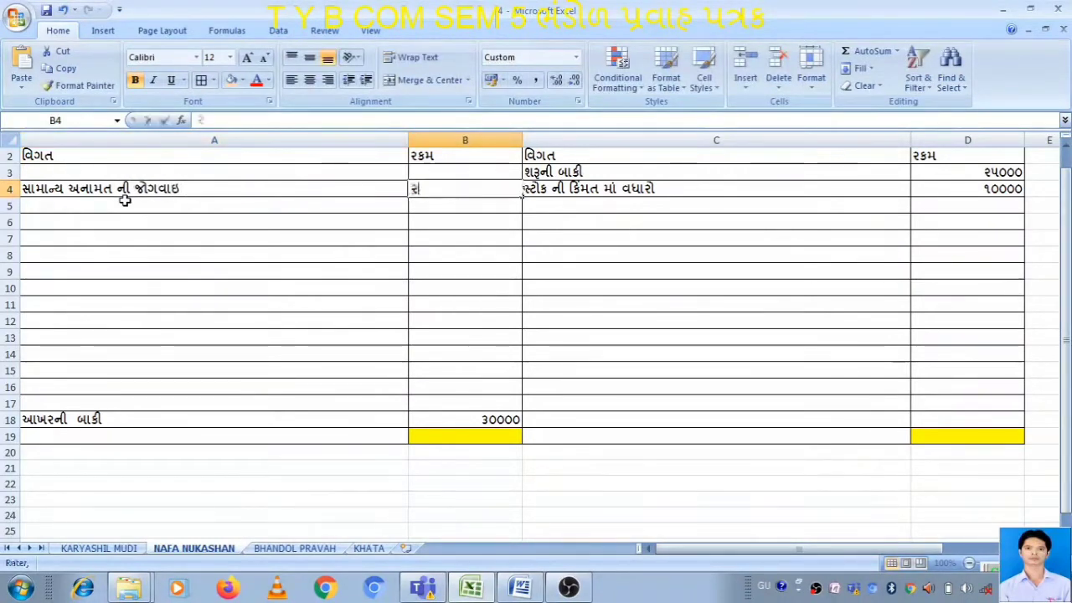
{"action": "type", "text": "૫૦૦૦"}
{"action": "key", "text": "Return"}
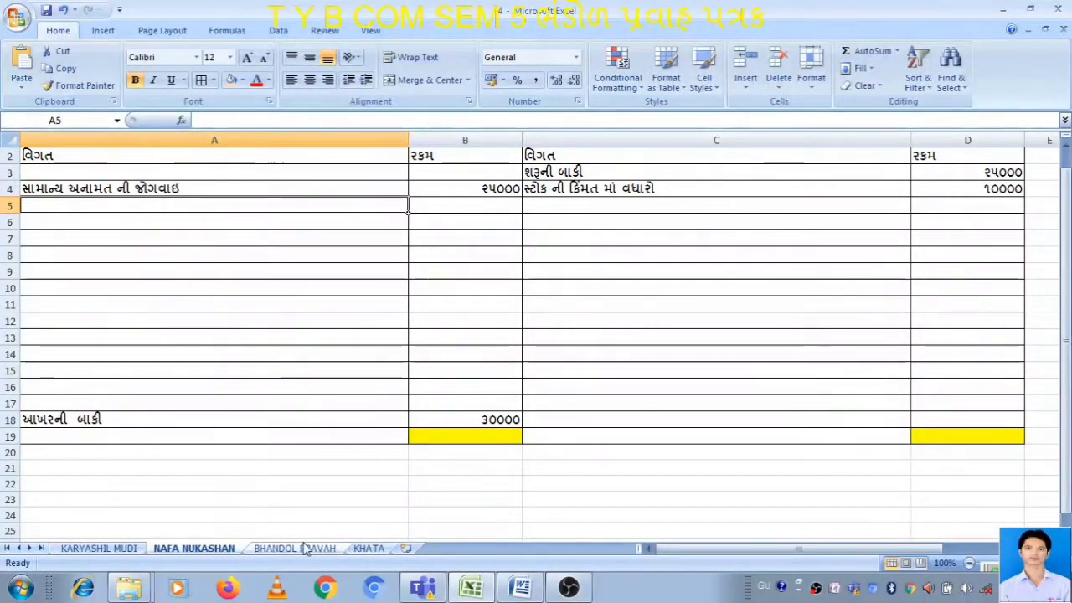
Enter 375000 as the total on both sides of the equity share capital account on the KHATA sheet, in C17 and E17.
{"action": "left_click", "coordinate": [368, 548]}
{"action": "left_click", "coordinate": [808, 375]}
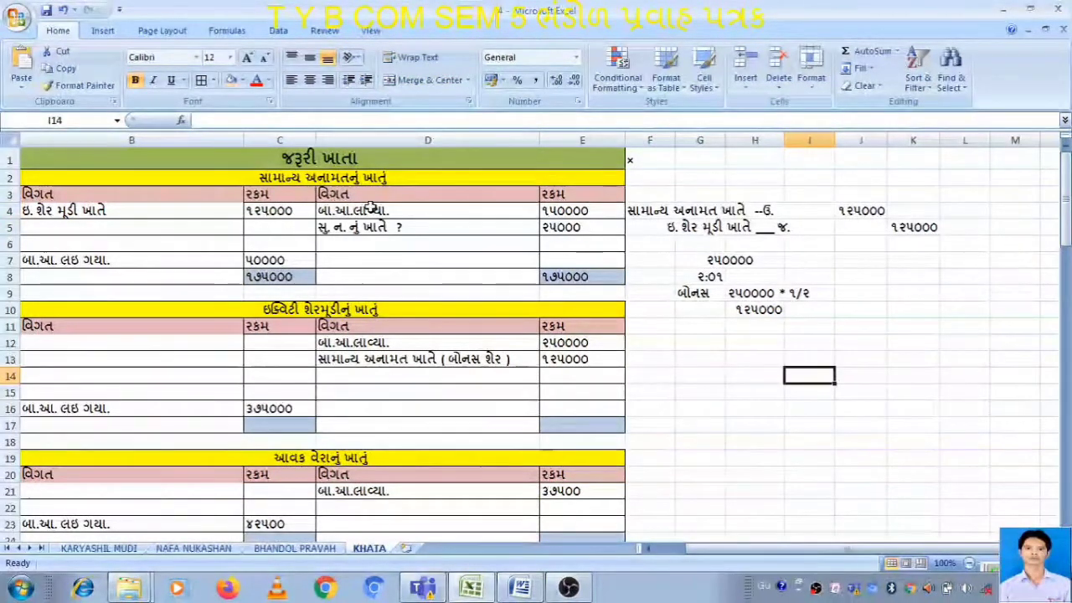
{"action": "left_click", "coordinate": [277, 424]}
{"action": "type", "text": "૩૭૫૦૦૦"}
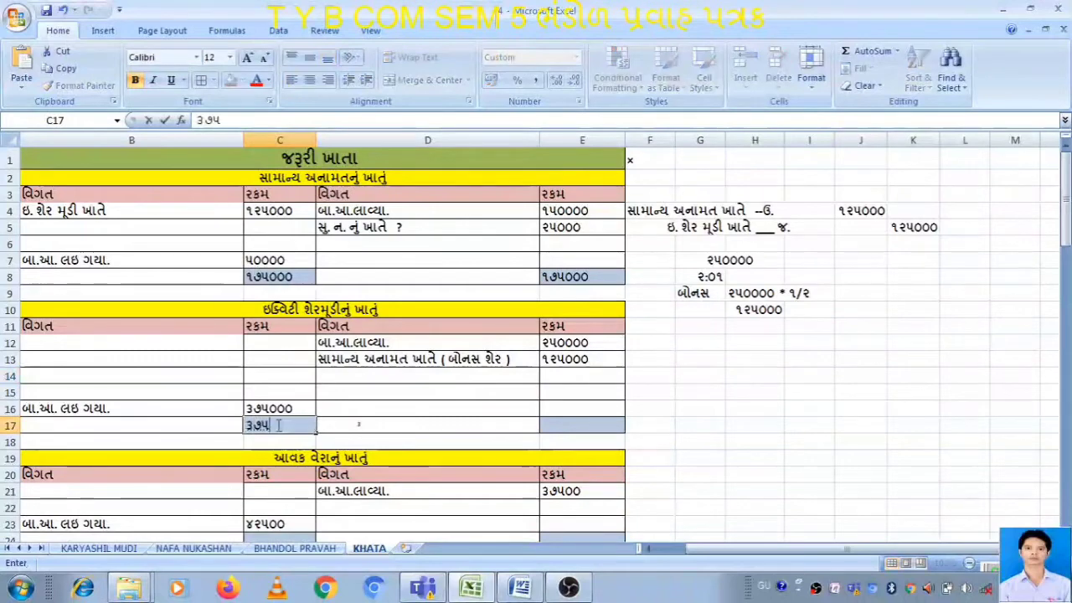
{"action": "key", "text": "Tab"}
{"action": "key", "text": "Tab"}
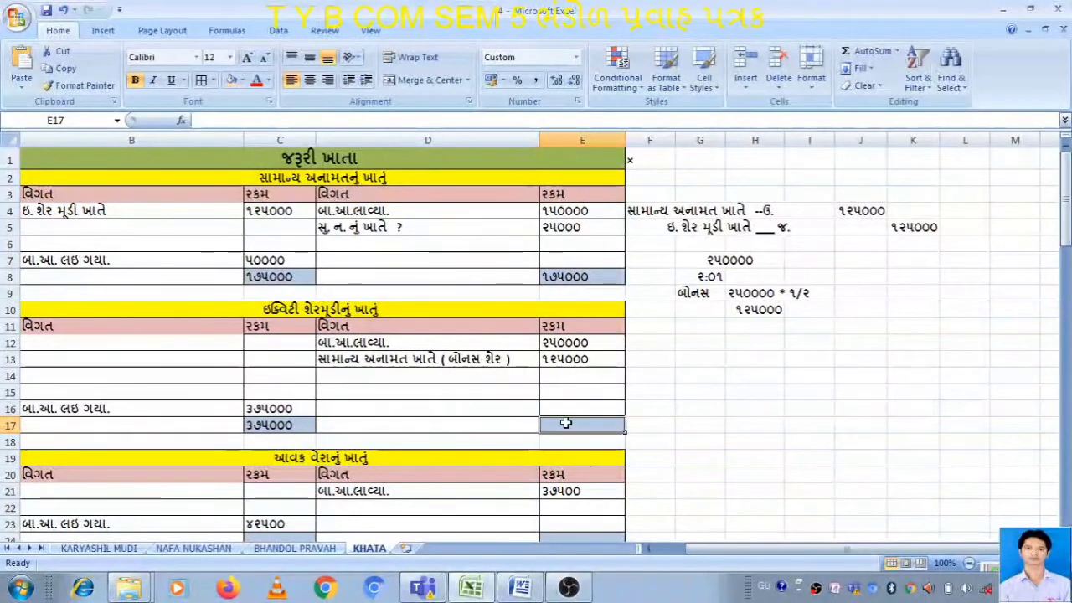
{"action": "type", "text": "૩૭૫૦૦૦"}
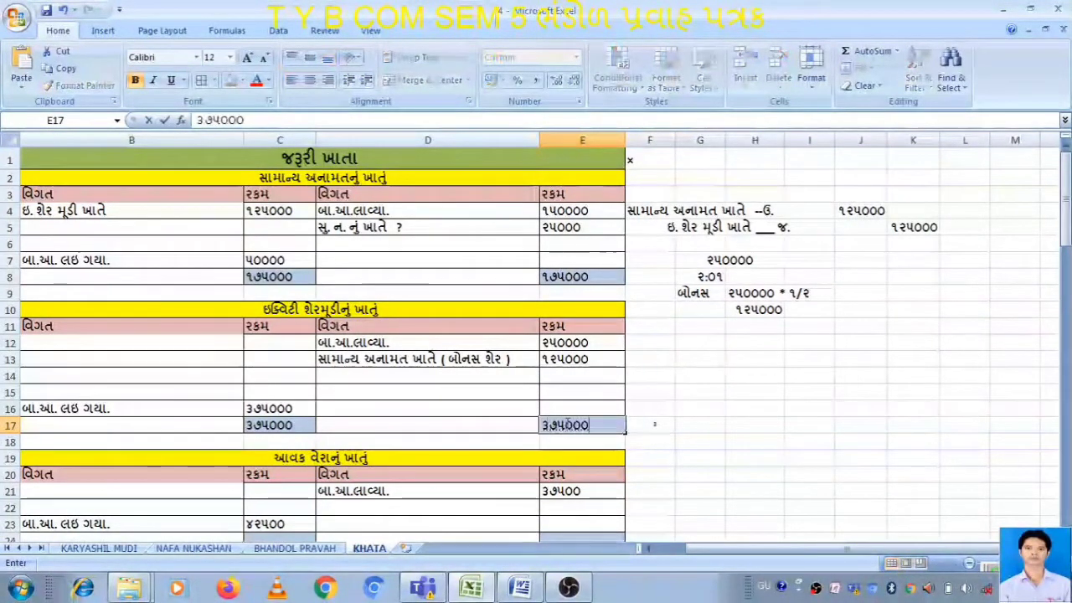
{"action": "key", "text": "Return"}
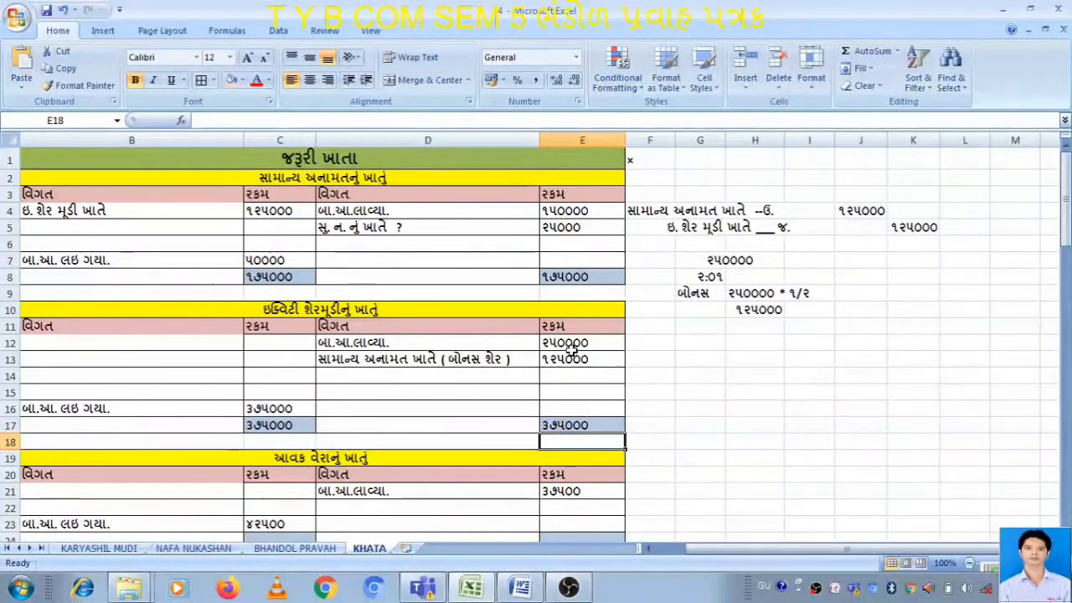
Check the equity share capital totals and read note 2 on income tax and interim dividend in the Word question.
{"action": "left_click", "coordinate": [573, 377]}
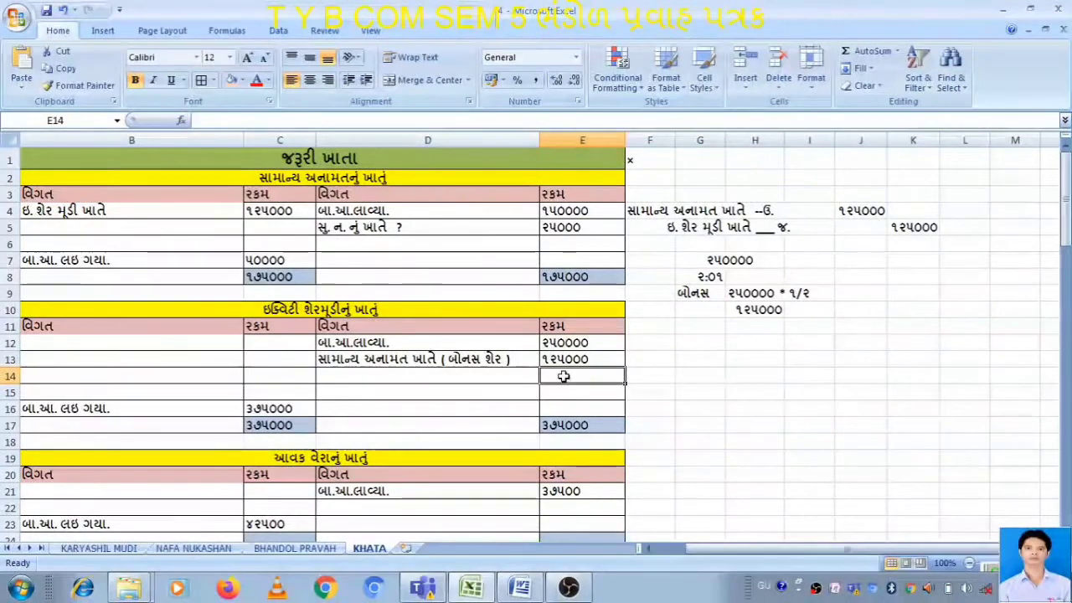
{"action": "left_click", "coordinate": [566, 424]}
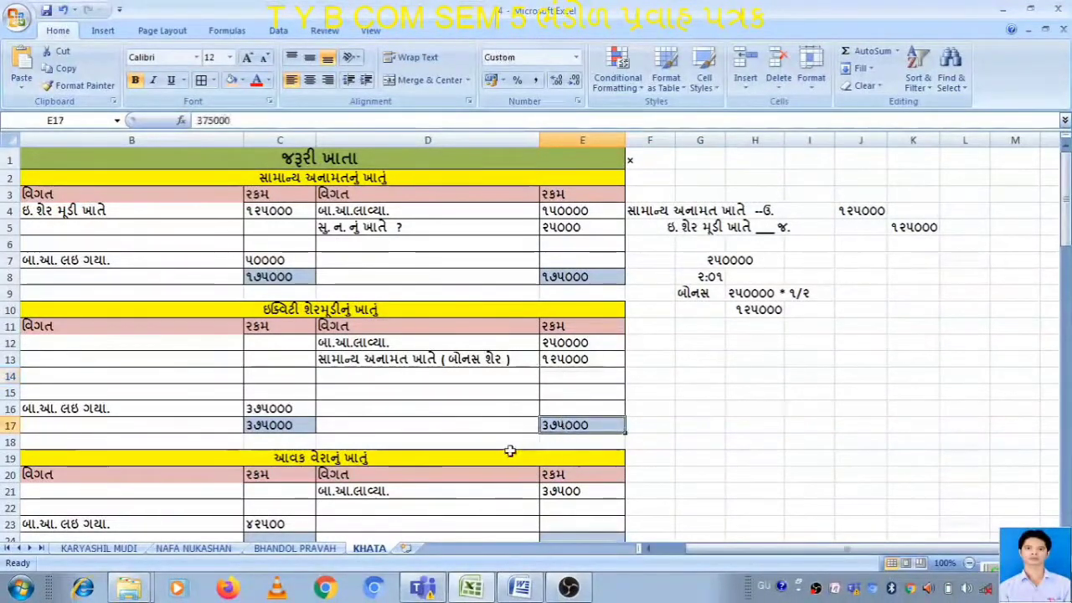
{"action": "double_click", "coordinate": [287, 425]}
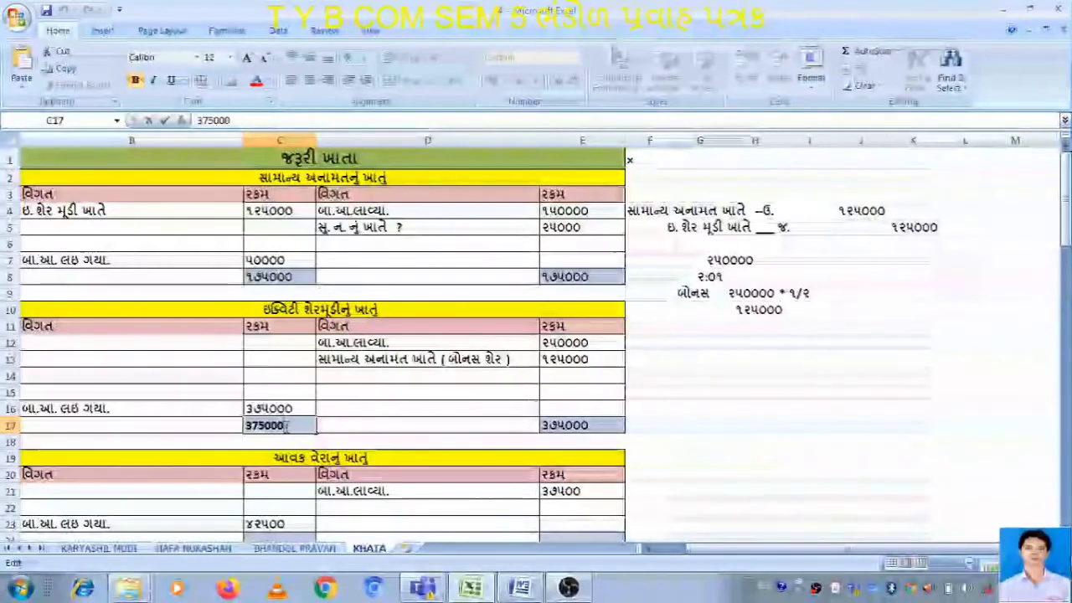
{"action": "key", "text": "alt+Tab"}
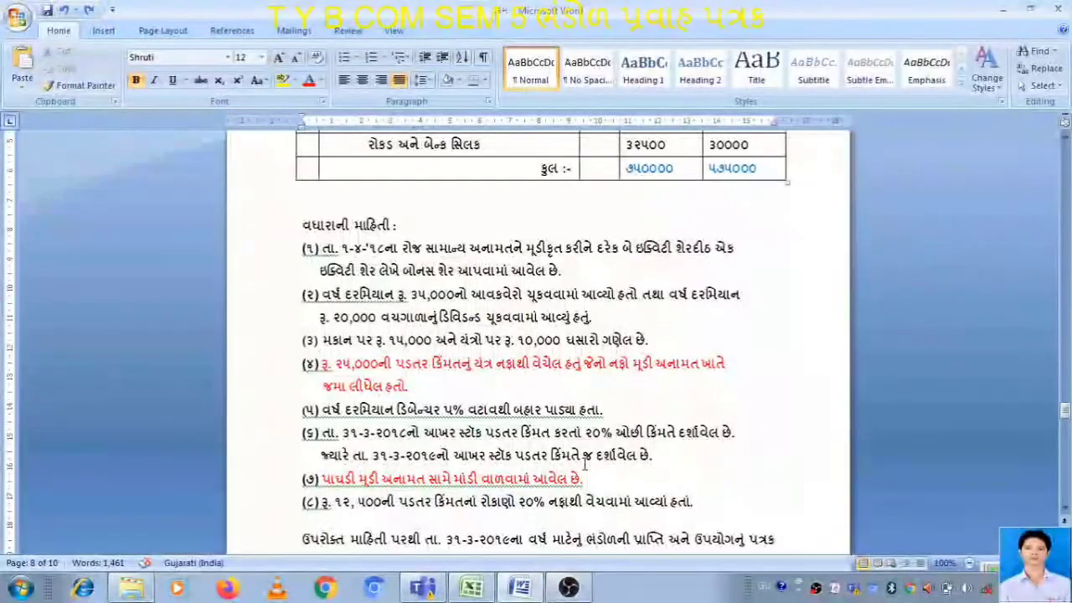
{"action": "key", "text": "F1"}
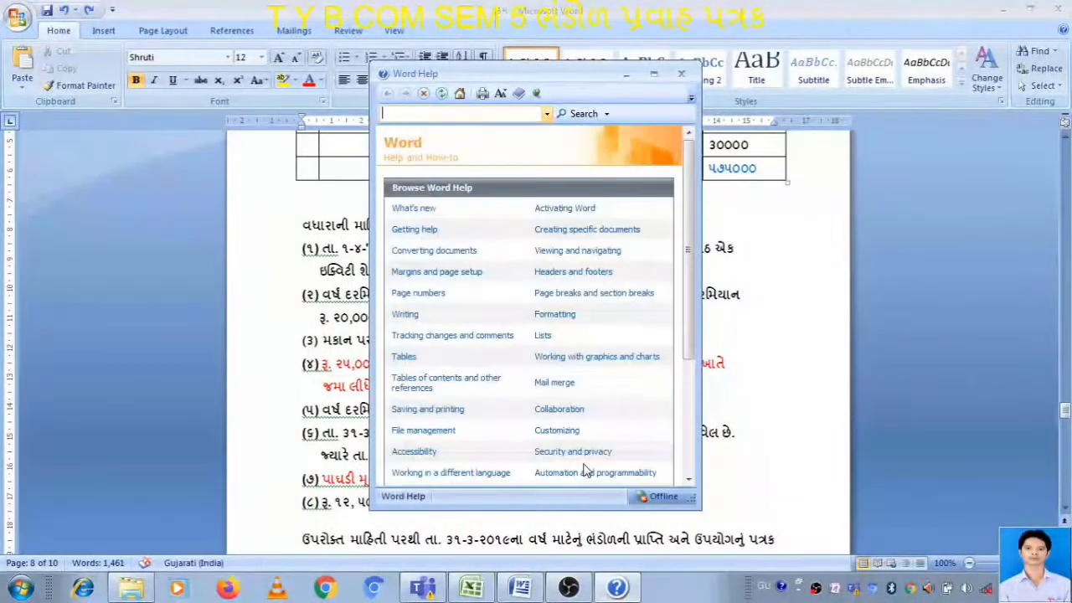
{"action": "left_click", "coordinate": [680, 74]}
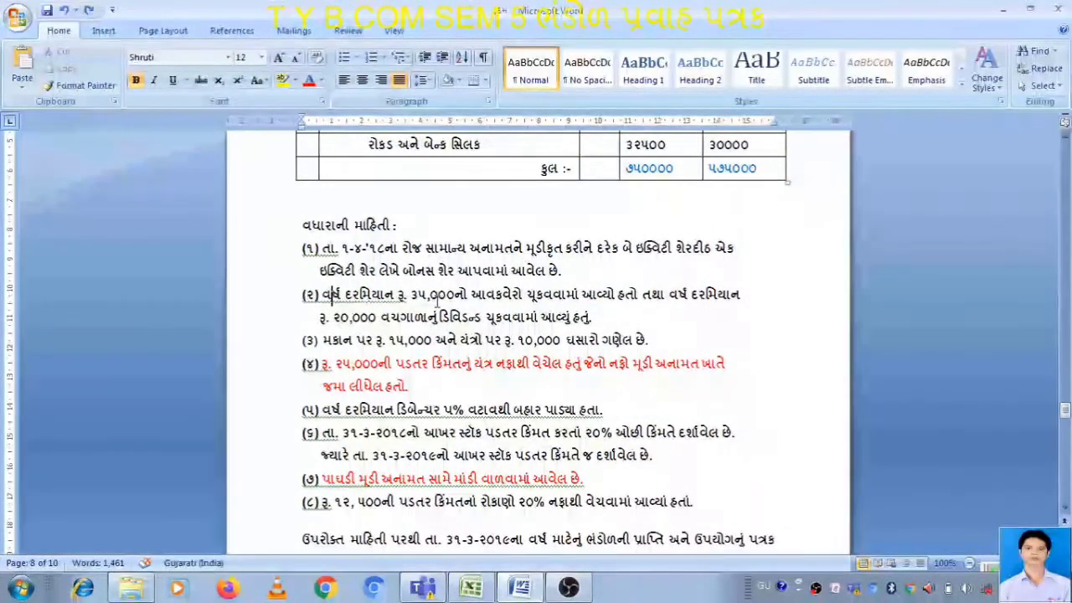
{"action": "left_click", "coordinate": [436, 297]}
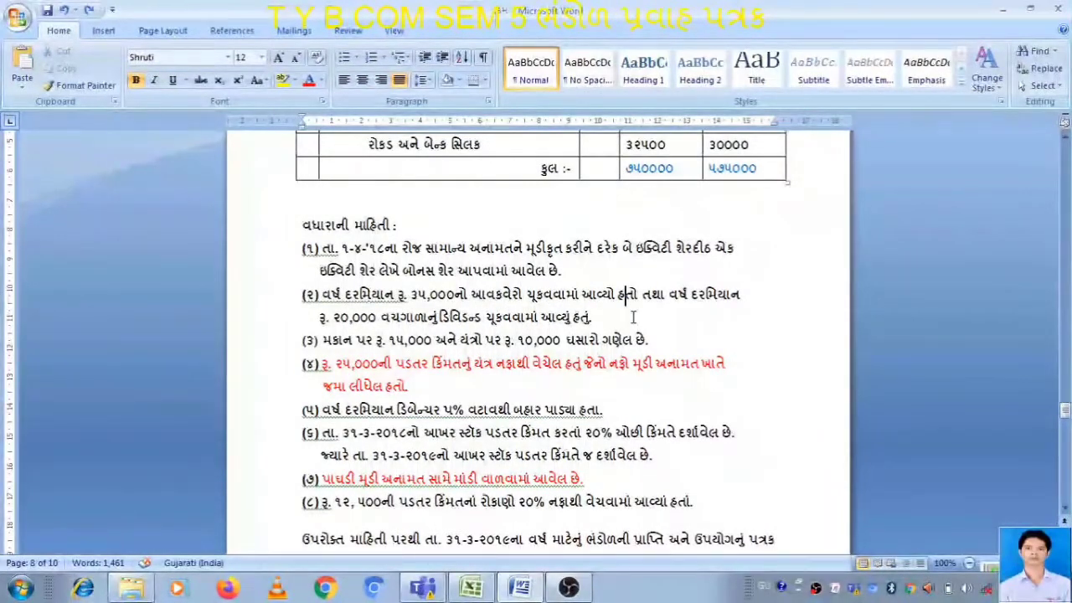
In Excel, post the tax payment in the income tax account: બેન્ક ખાતે in B21 and 35000 in C21.
{"action": "left_click", "coordinate": [471, 586]}
{"action": "left_click", "coordinate": [350, 339]}
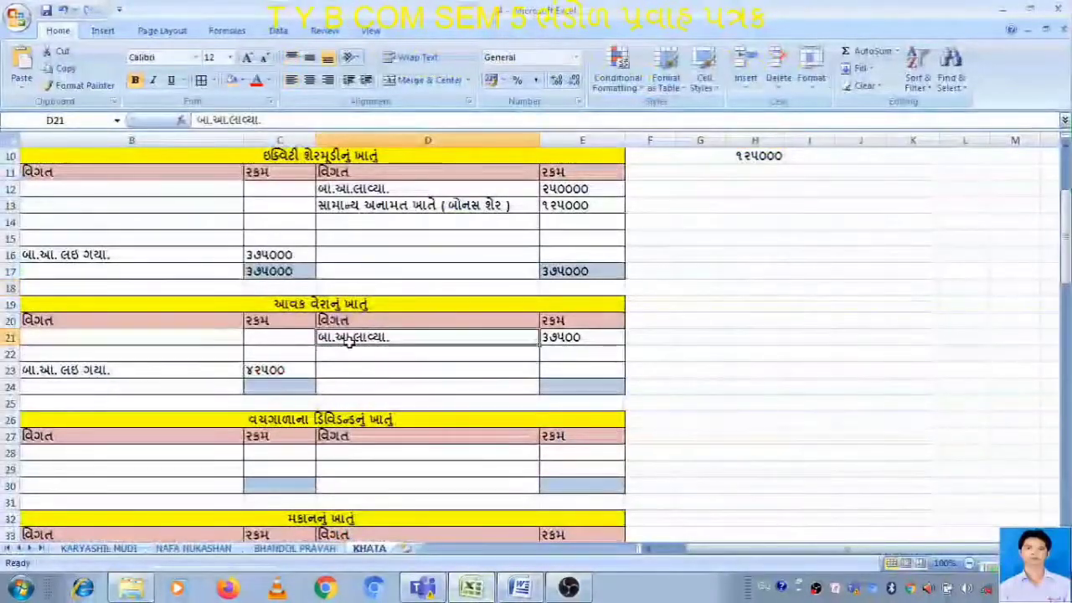
{"action": "left_click", "coordinate": [228, 341]}
{"action": "double_click", "coordinate": [120, 341]}
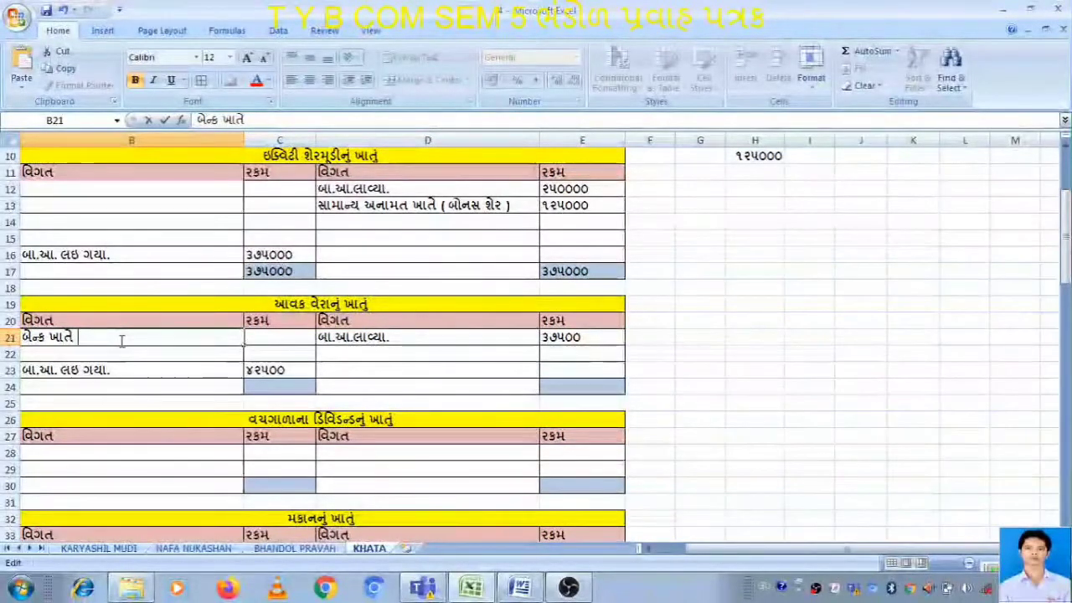
{"action": "key", "text": "Tab"}
{"action": "type", "text": "35000"}
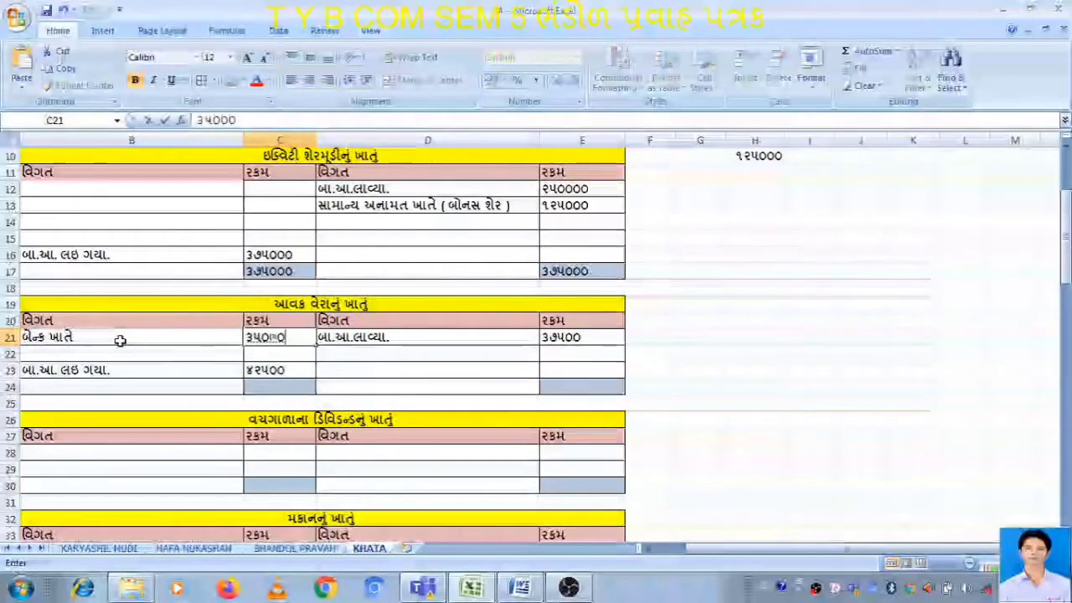
{"action": "key", "text": "Return"}
Enter 775000 as the debit-side total of the income tax account in C24.
{"action": "key", "text": "Down"}
{"action": "key", "text": "Down"}
{"action": "key", "text": "Right"}
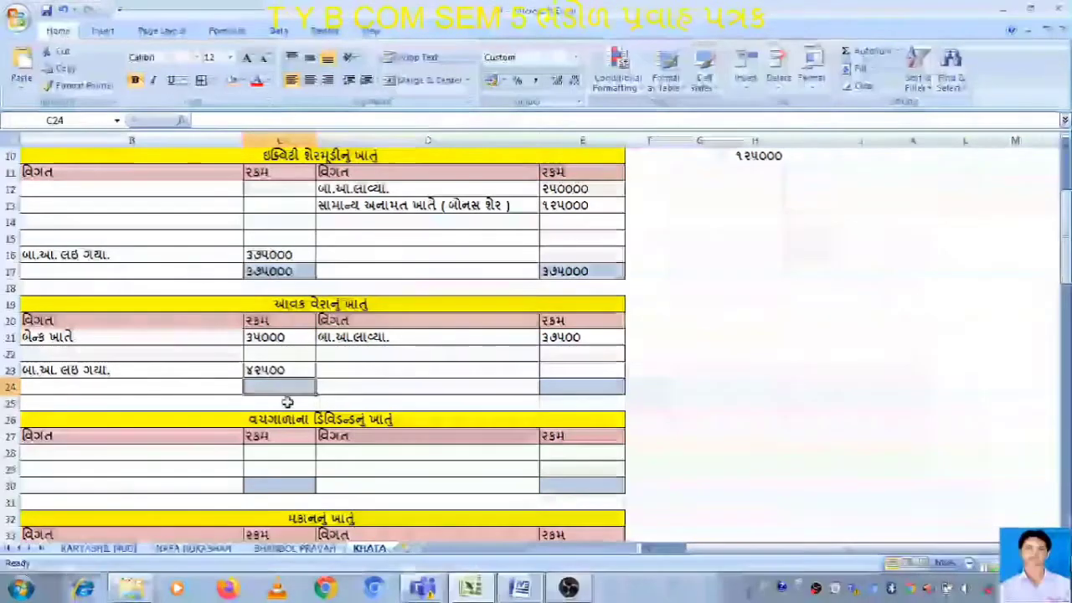
{"action": "type", "text": "૩૭૫૦૦"}
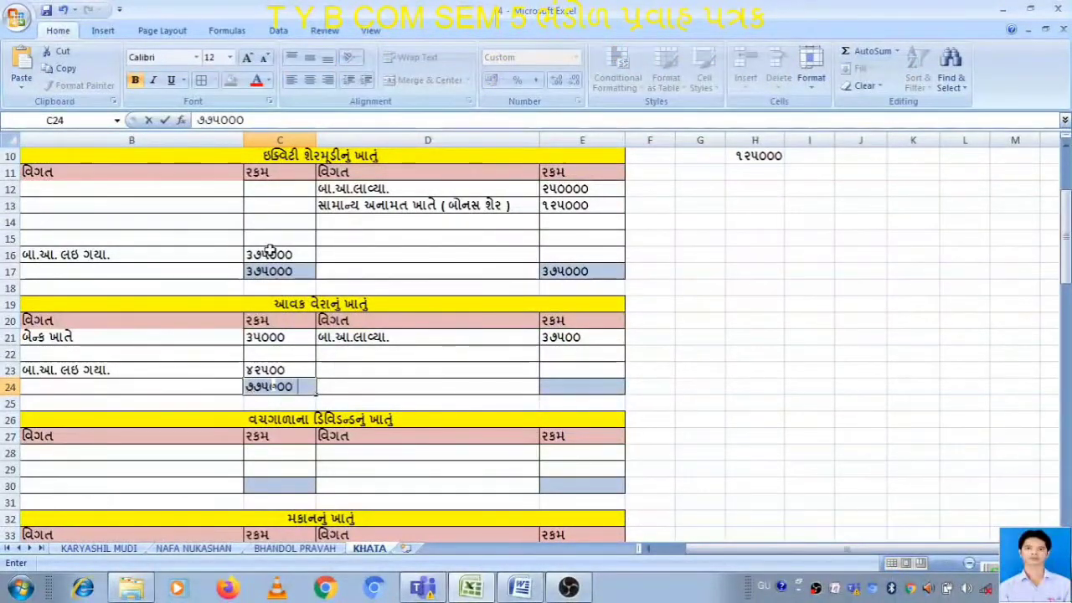
{"action": "key", "text": "Return"}
On the BHANDOL PRAVAH sheet, enter the uses-side item આવકવેરાની ચૂકવણી ( પાછલા વર્ષની ) in C4.
{"action": "left_click", "coordinate": [185, 335]}
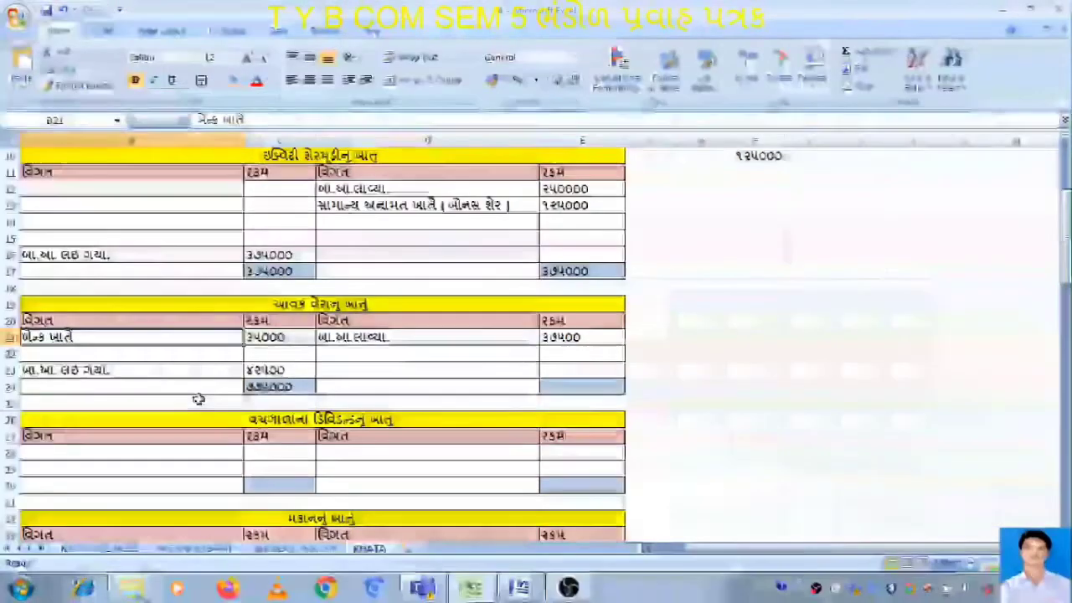
{"action": "left_click", "coordinate": [295, 548]}
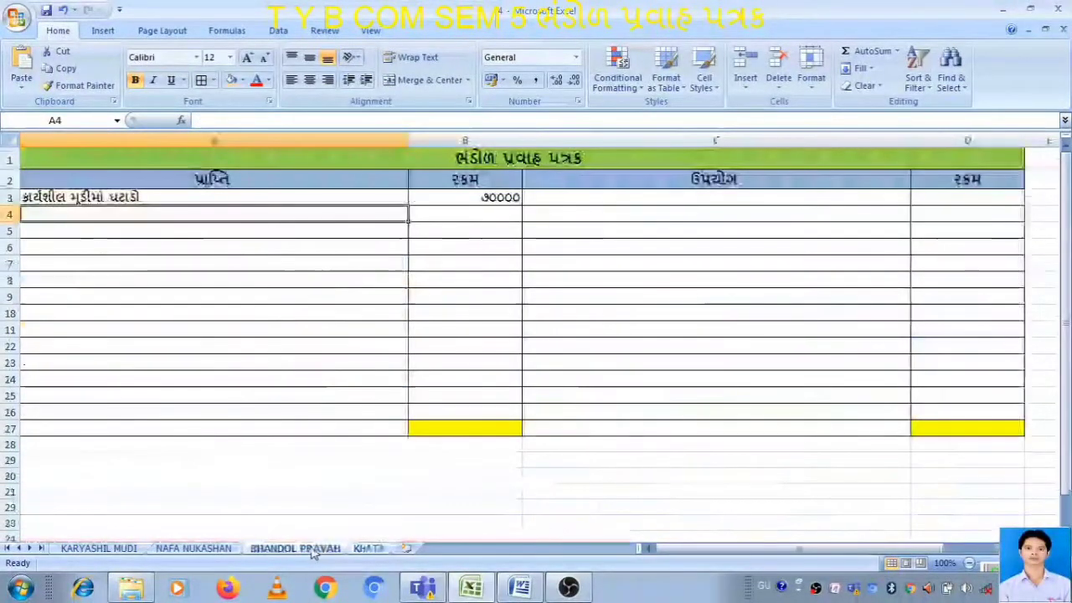
{"action": "left_click", "coordinate": [562, 213]}
{"action": "type", "text": "અ"}
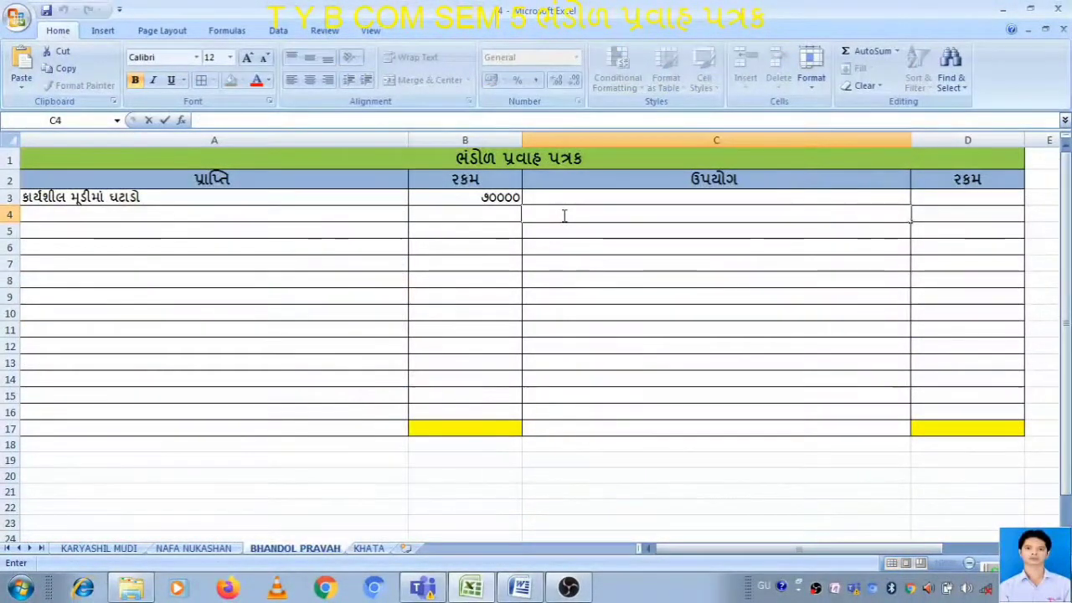
{"action": "type", "text": "આવ ક"}
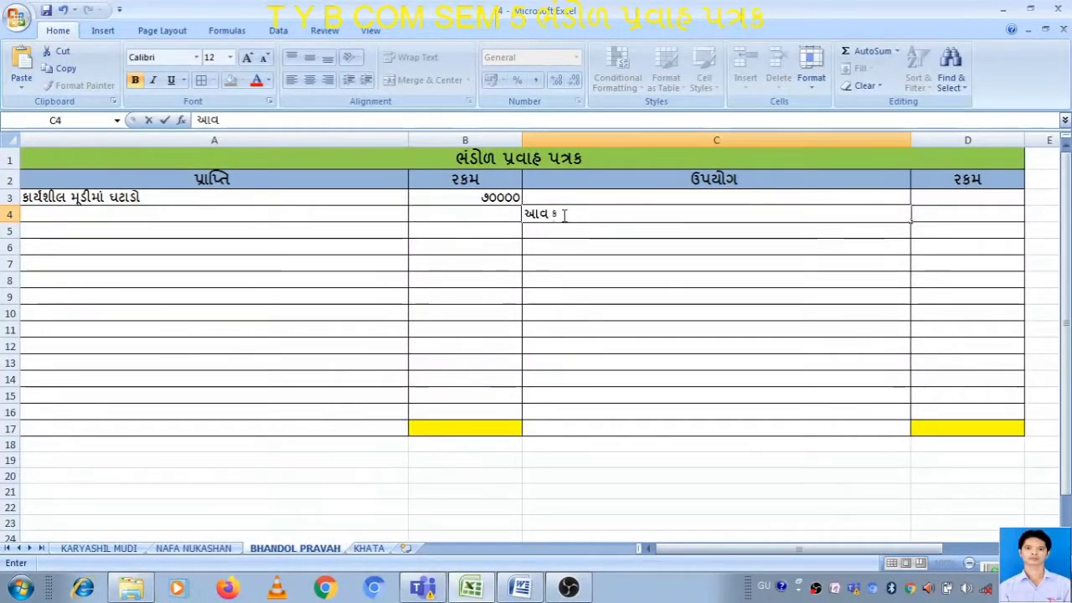
{"action": "type", "text": "વ એરાની"}
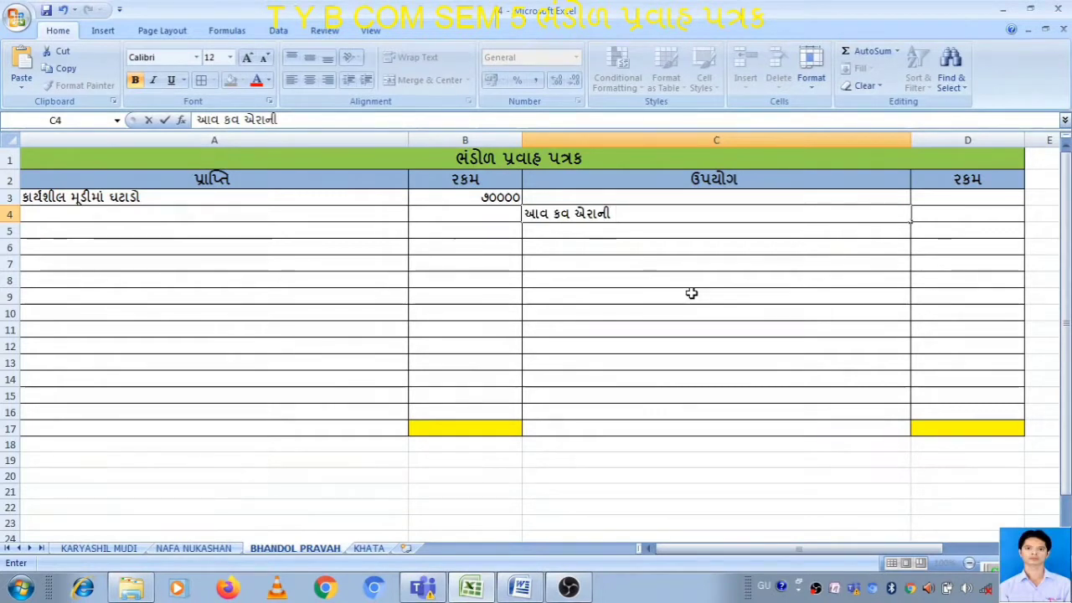
{"action": "key", "text": "BackSpace"}
{"action": "key", "text": "BackSpace"}
{"action": "key", "text": "BackSpace"}
{"action": "key", "text": "BackSpace"}
{"action": "key", "text": "BackSpace"}
{"action": "key", "text": "BackSpace"}
{"action": "key", "text": "BackSpace"}
{"action": "key", "text": "BackSpace"}
{"action": "key", "text": "BackSpace"}
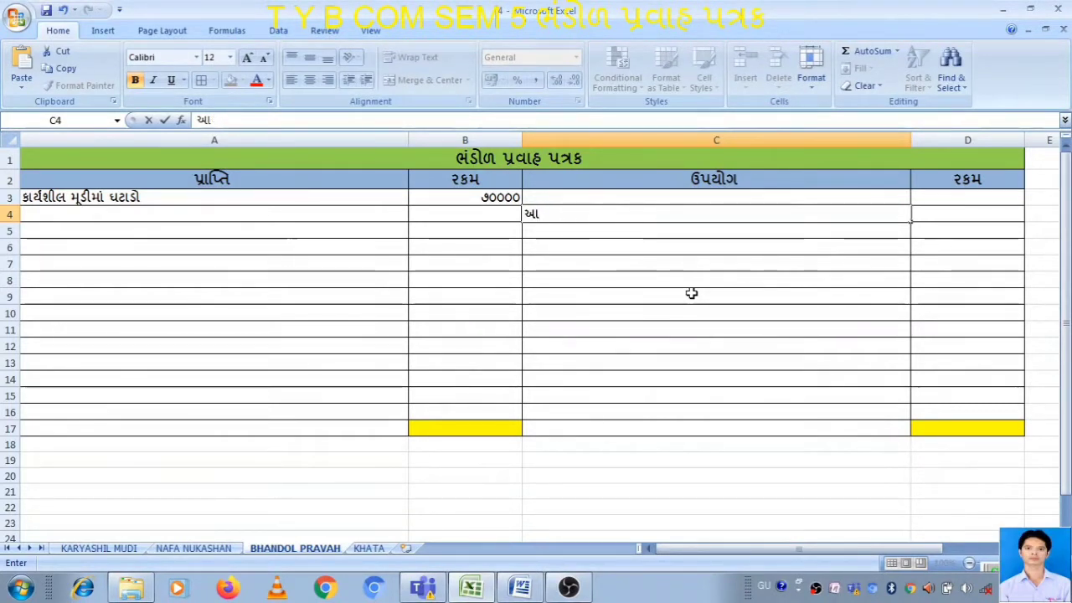
{"action": "type", "text": "કવેરાને"}
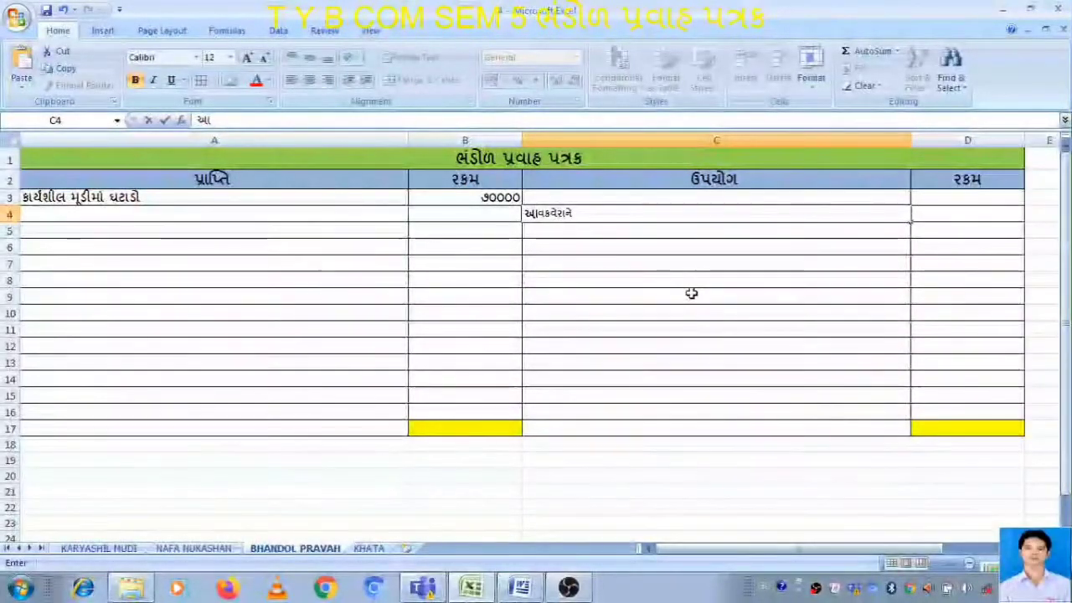
{"action": "key", "text": "BackSpace"}
{"action": "type", "text": "ી "}
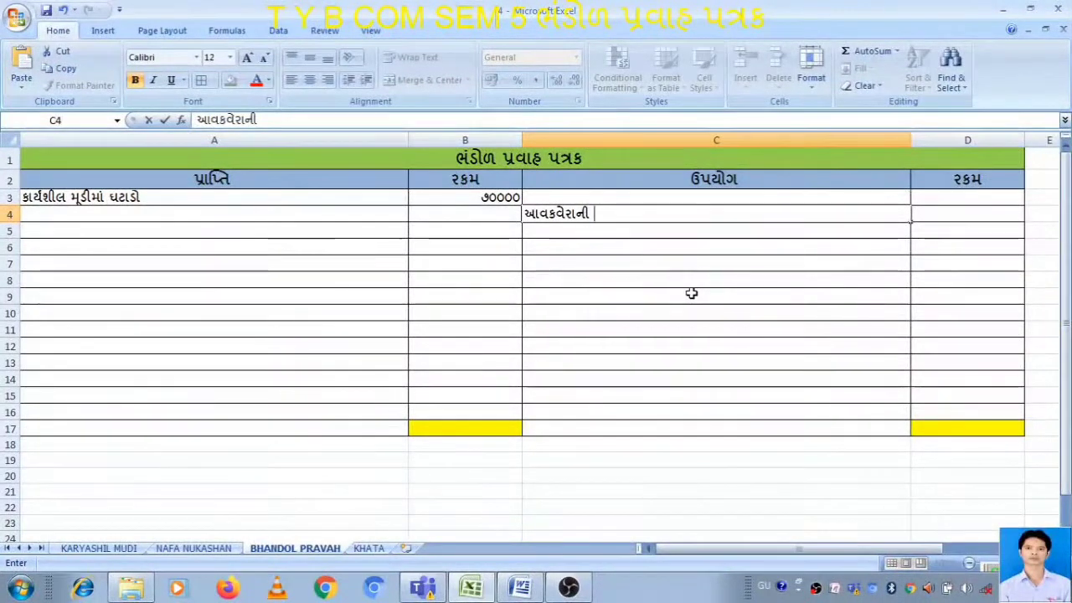
{"action": "type", "text": "ચૂકવ"}
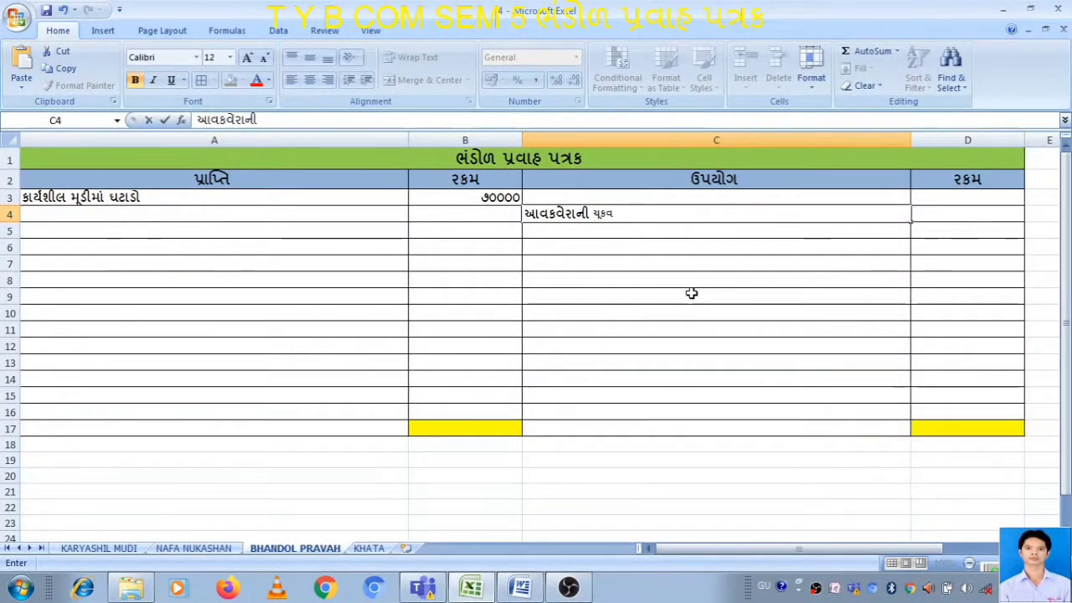
{"action": "type", "text": "ણી ("}
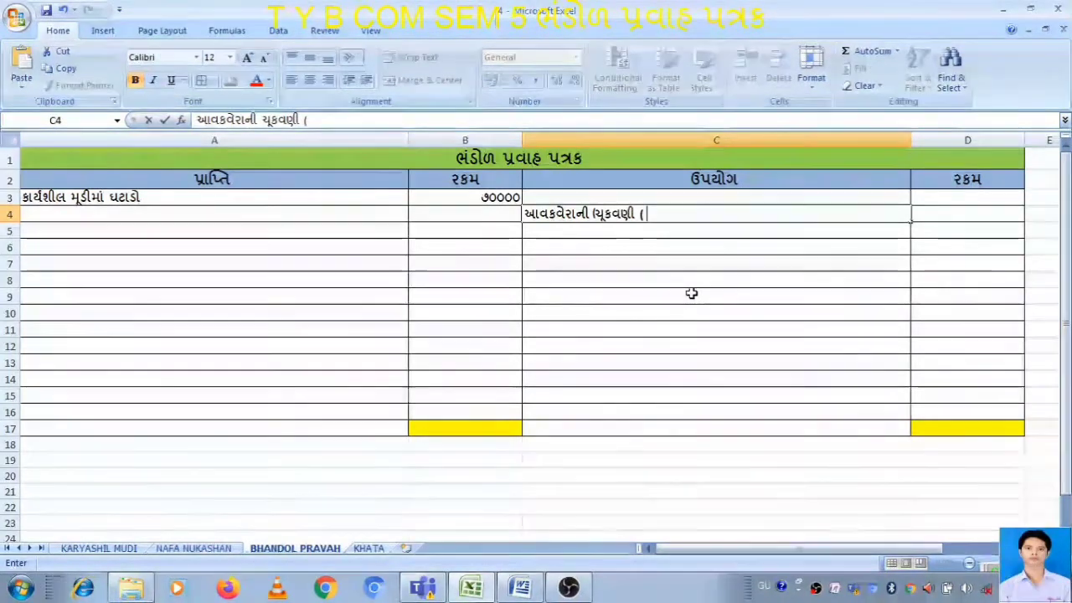
{"action": "type", "text": "પાકh"}
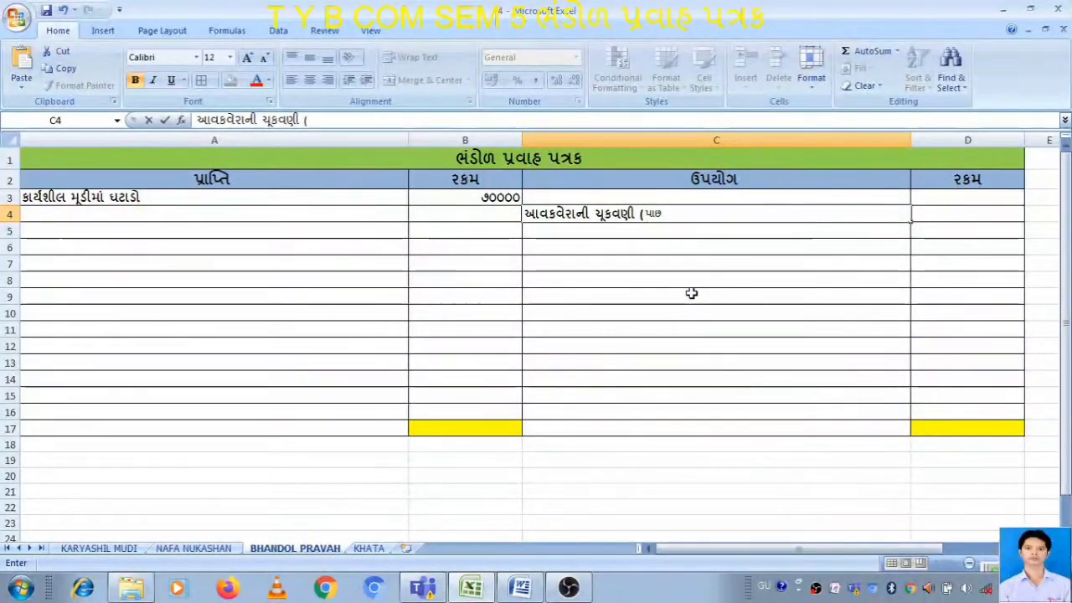
{"action": "type", "text": " વ"}
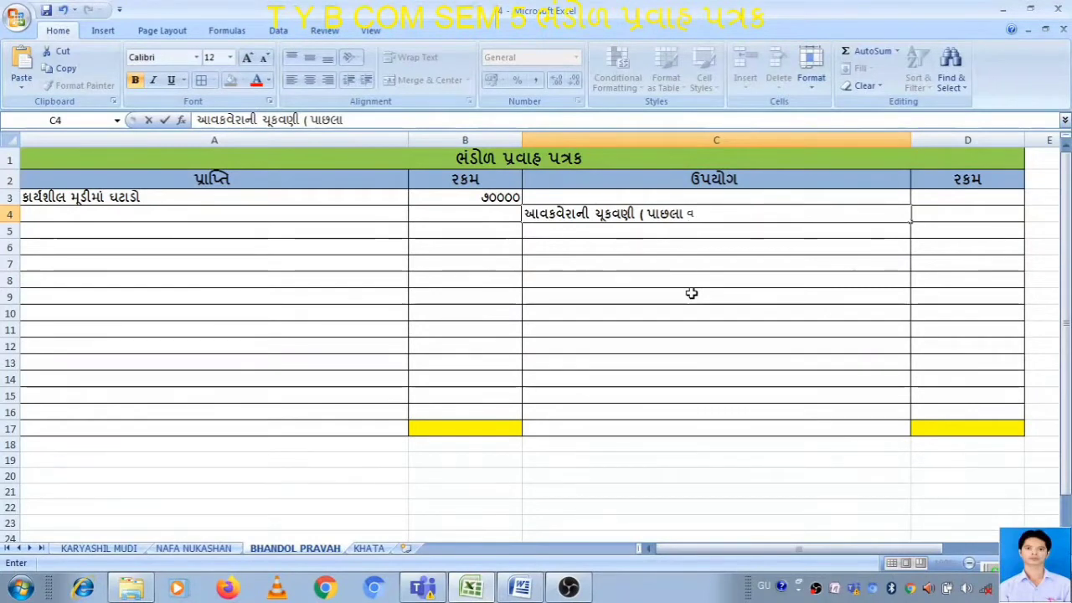
{"action": "type", "text": "ર્ષ"}
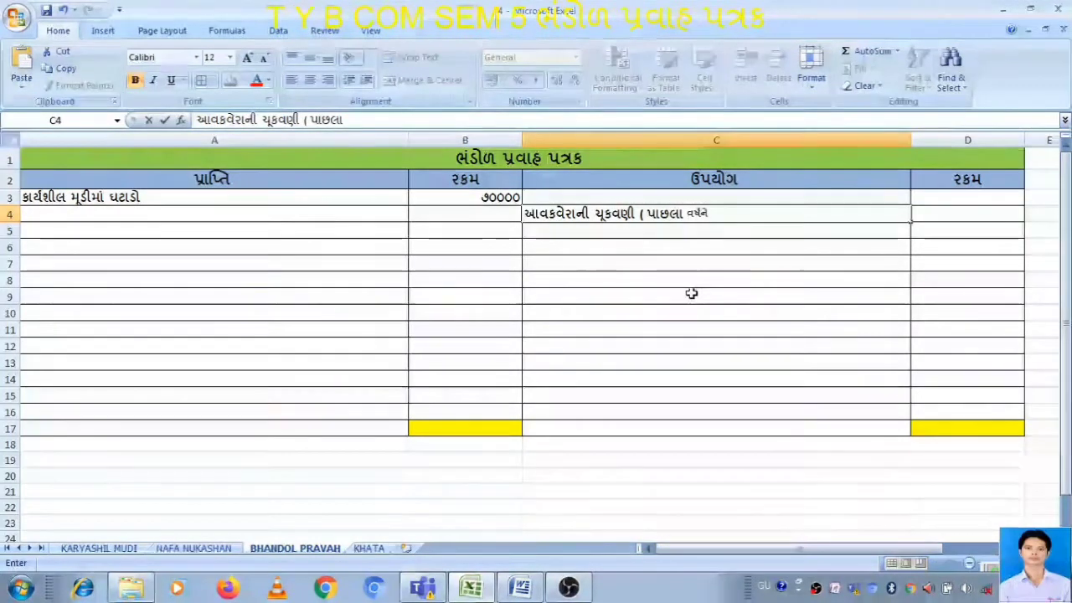
{"action": "type", "text": "ની )"}
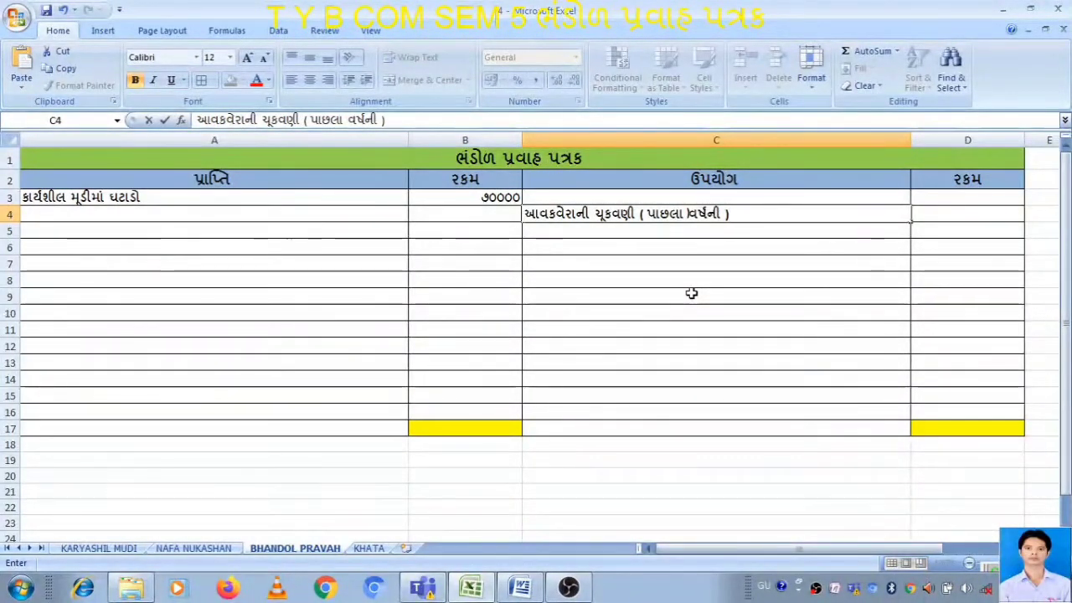
Enter 35000 in D4 as the amount of the previous year's income tax payment.
{"action": "key", "text": "Tab"}
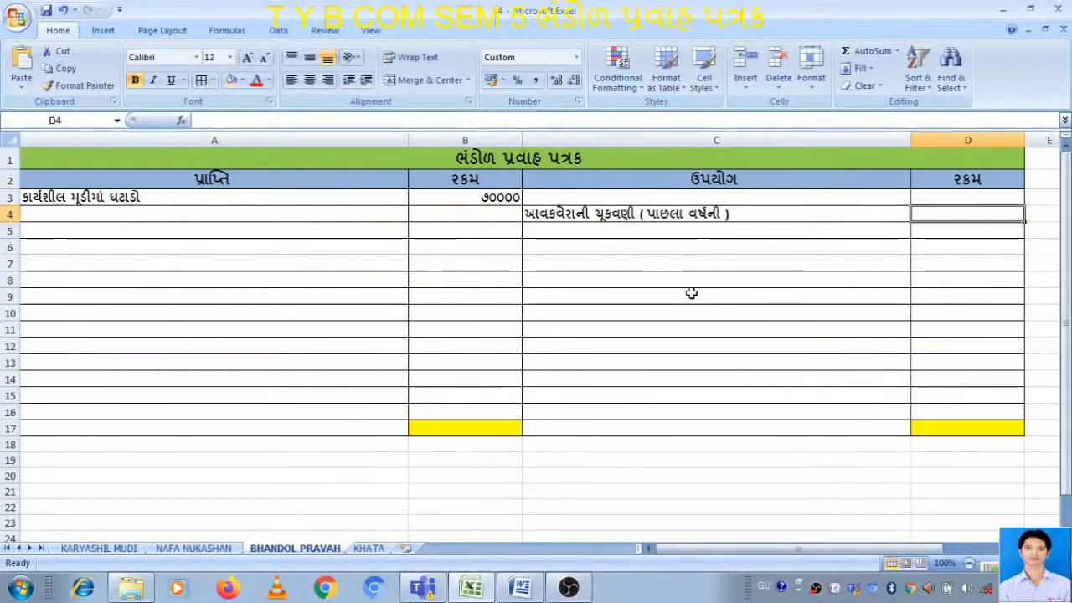
{"action": "type", "text": "35000"}
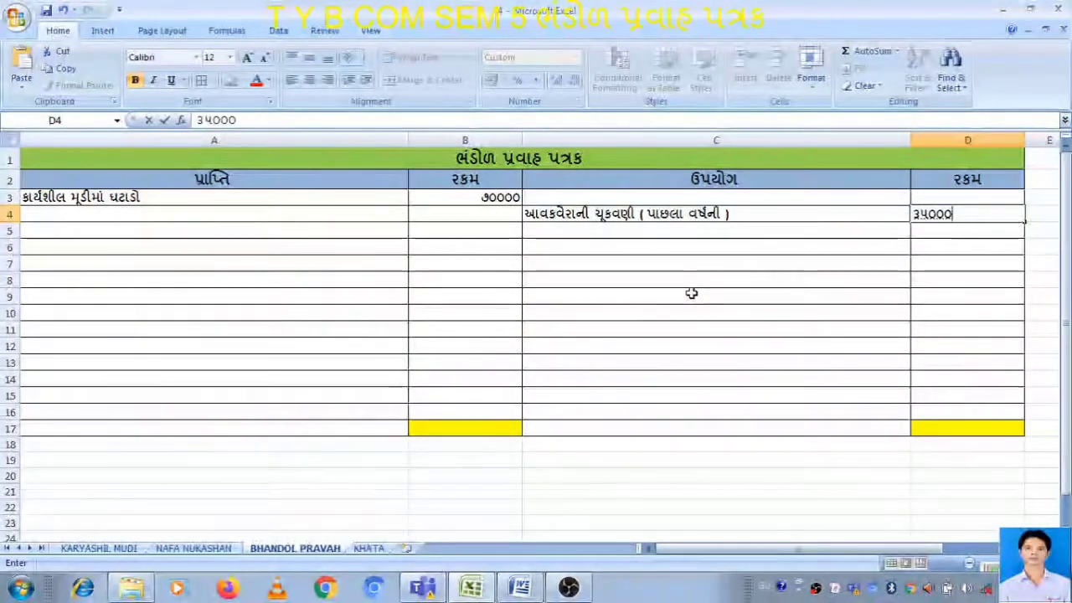
{"action": "key", "text": "Return"}
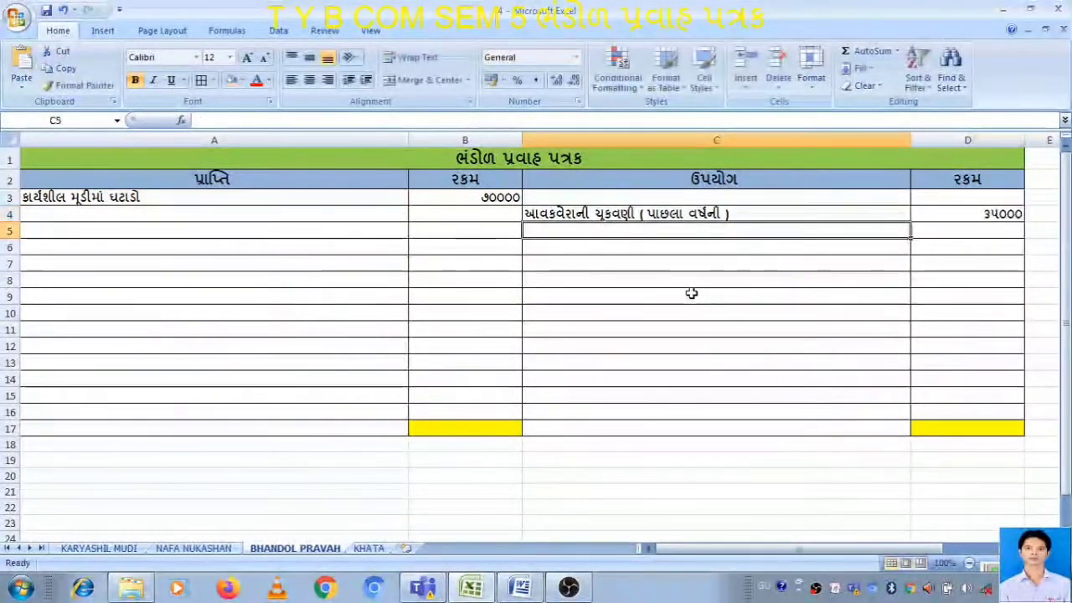
On the KHATA sheet, correct the income tax account's debit total in C24 to 77500 and enter 77500 as its credit total in E24.
{"action": "left_click", "coordinate": [369, 547]}
{"action": "left_click", "coordinate": [742, 388]}
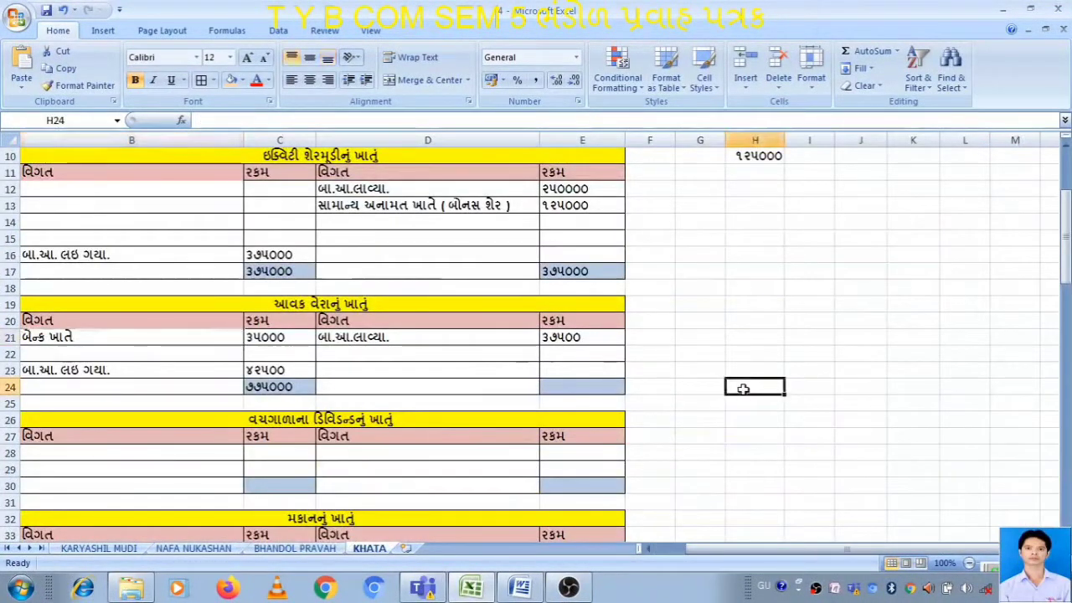
{"action": "left_click", "coordinate": [270, 386]}
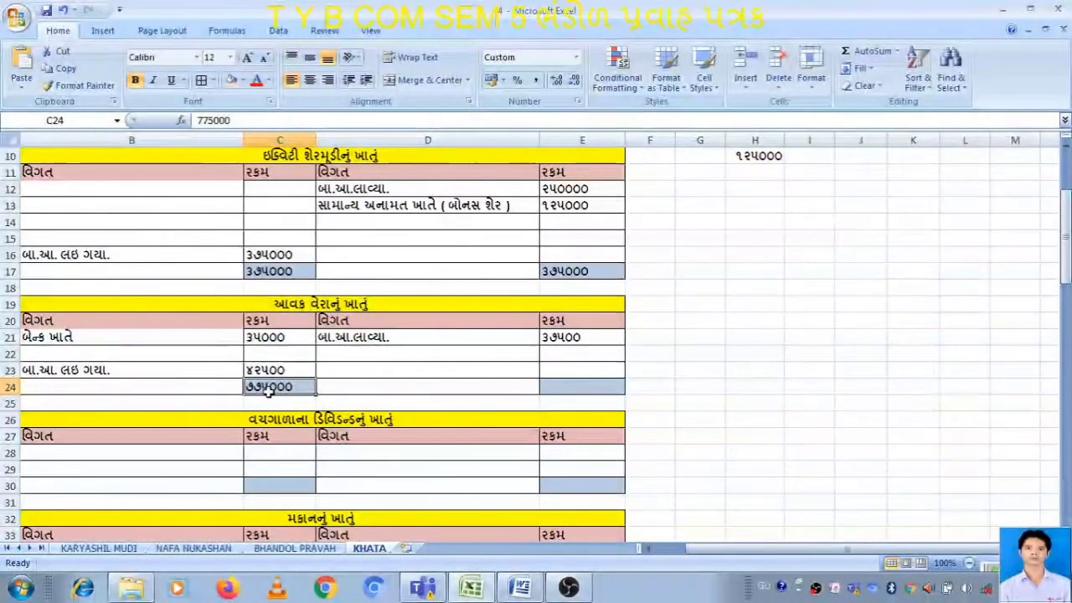
{"action": "double_click", "coordinate": [293, 387]}
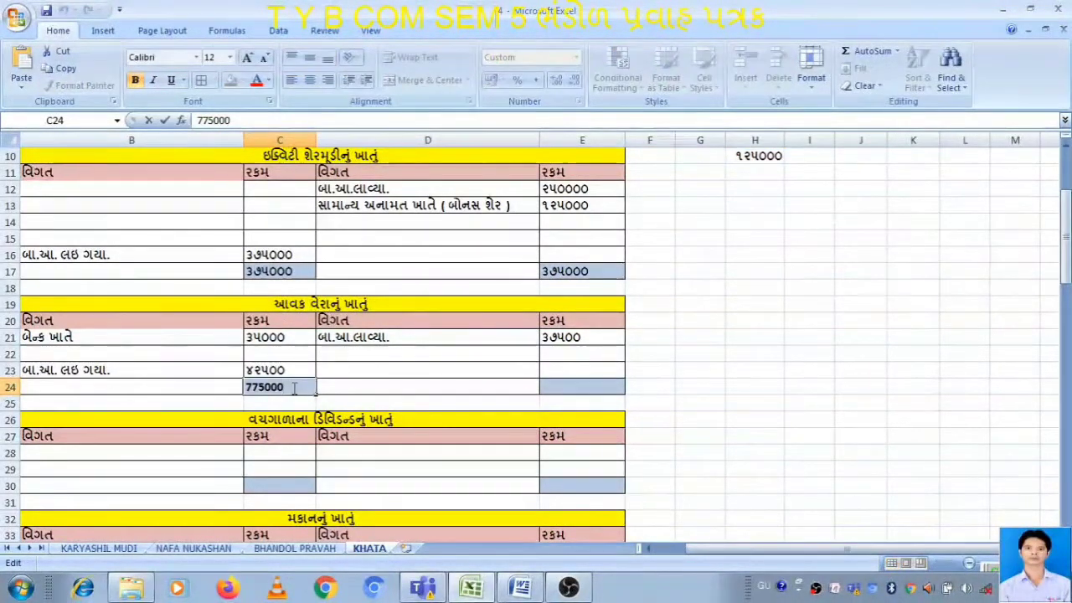
{"action": "key", "text": "BackSpace"}
{"action": "left_click", "coordinate": [552, 387]}
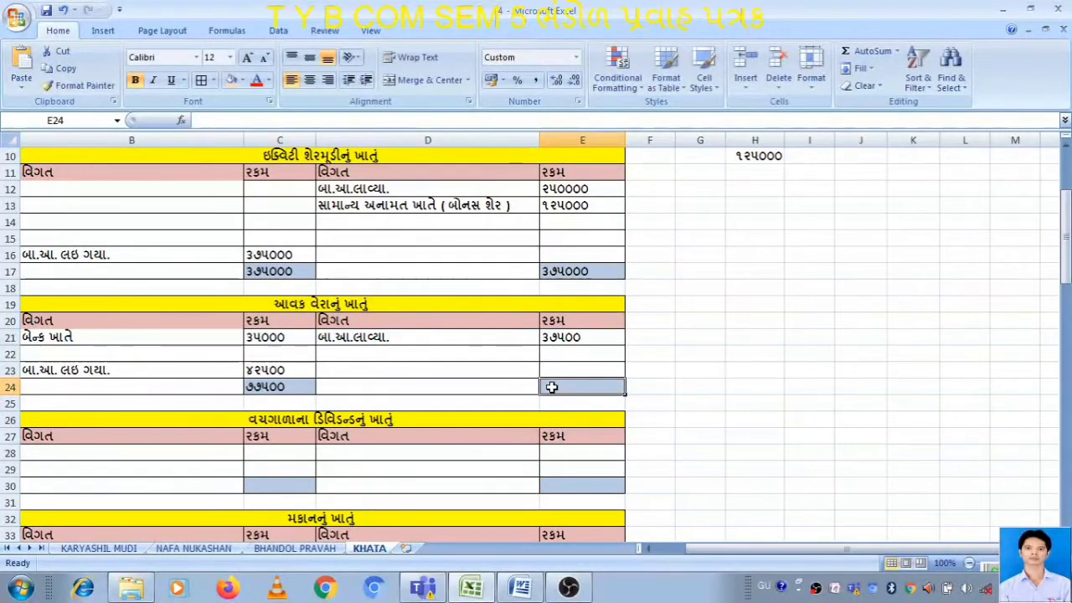
{"action": "type", "text": "=C24"}
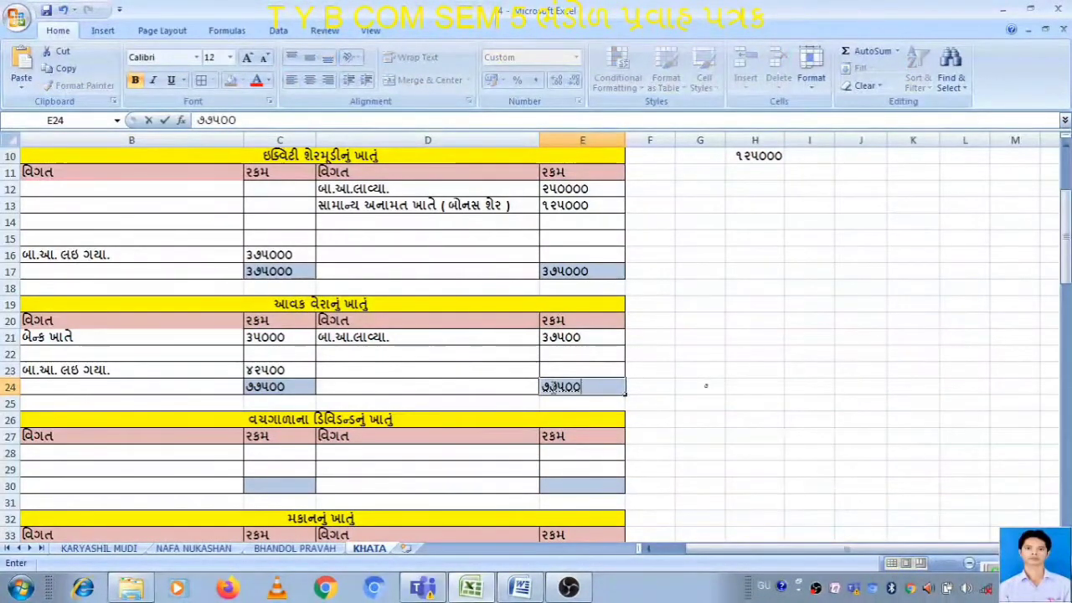
{"action": "key", "text": "Return"}
Enter 40000 as the balancing credit amount in E22 of the income tax account.
{"action": "key", "text": "Up"}
{"action": "key", "text": "Up"}
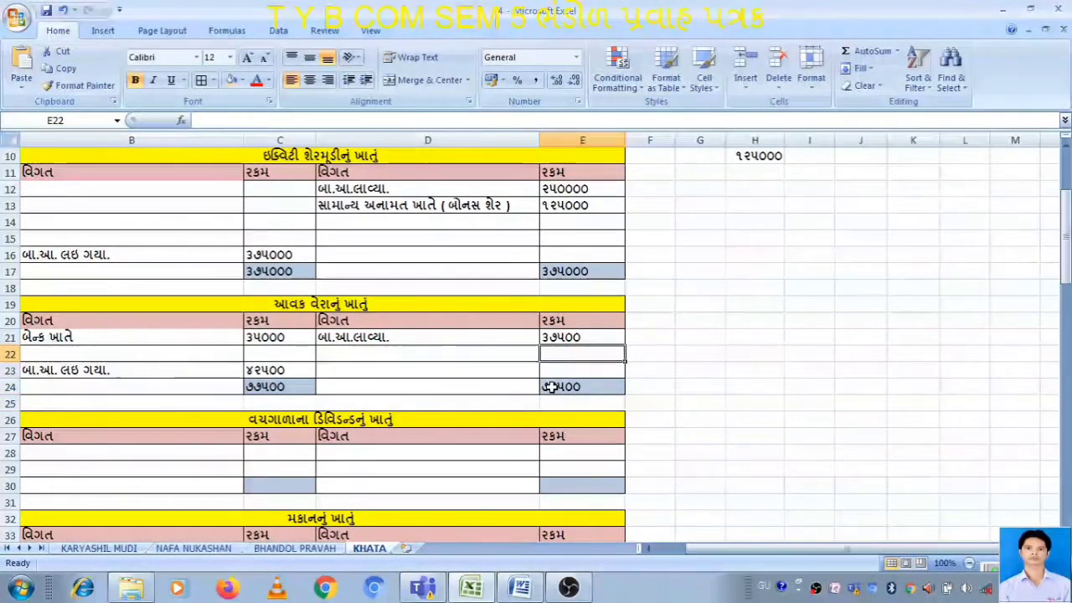
{"action": "key", "text": "Up"}
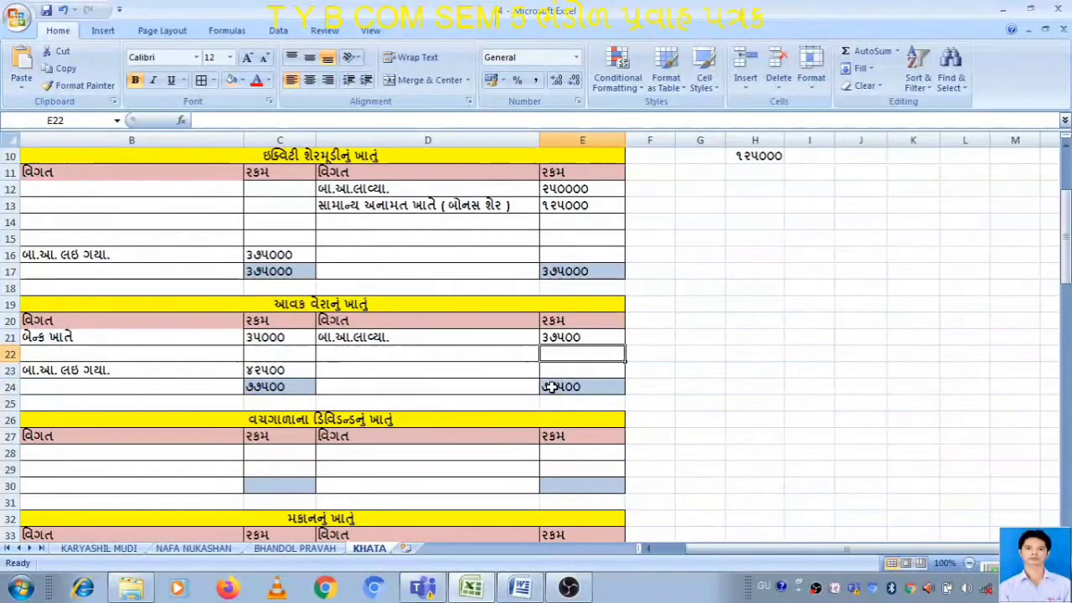
{"action": "type", "text": "40000"}
{"action": "key", "text": "Return"}
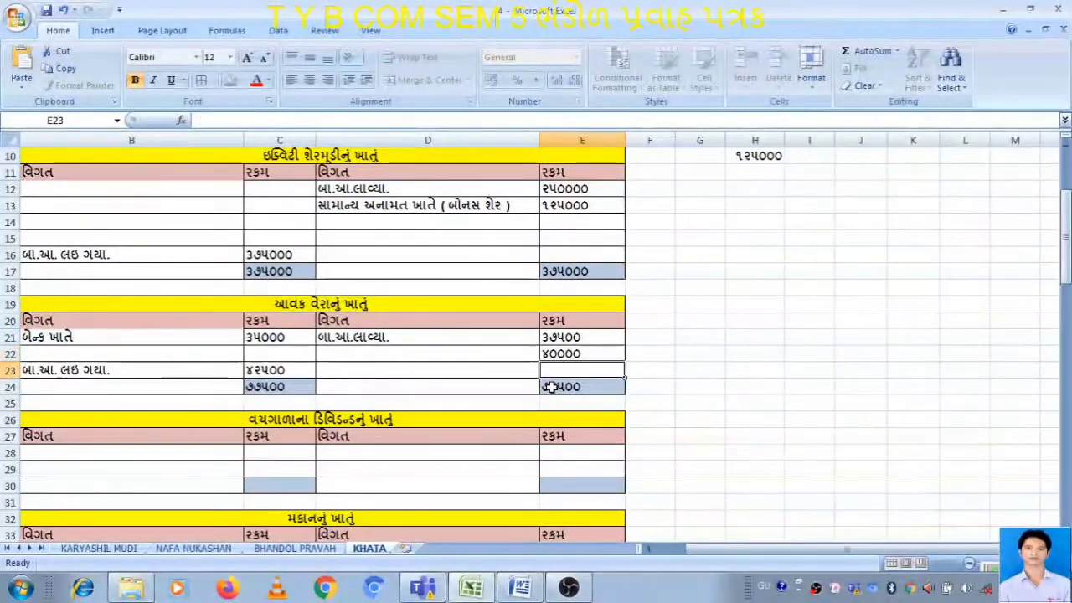
Copy the "સુ. ન. નું ખાતે ?" label from D5 of the general reserve account into D22 of the income tax account.
{"action": "key", "text": "Up"}
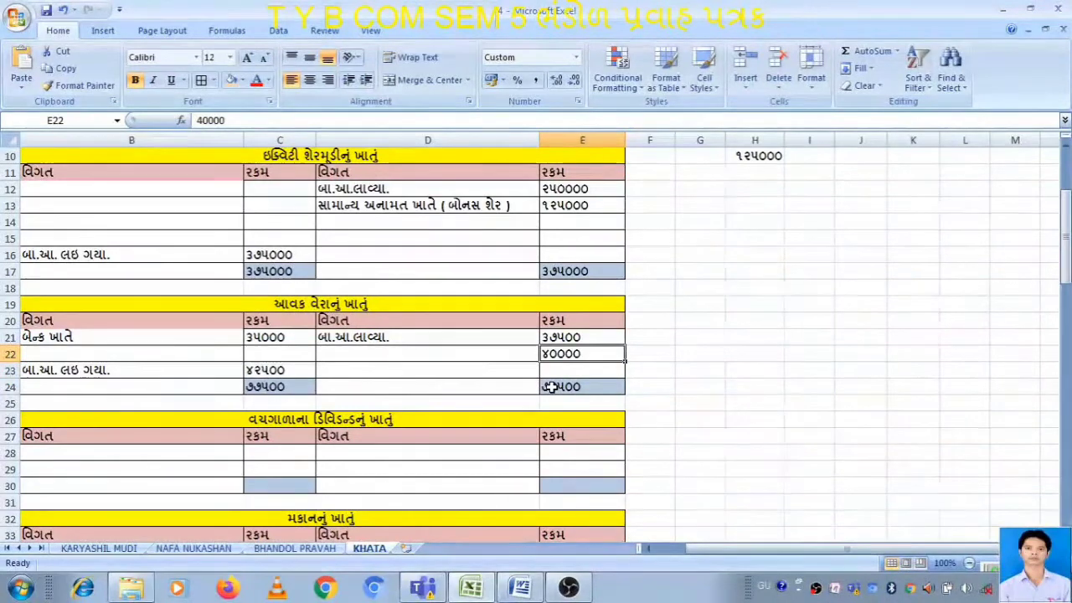
{"action": "key", "text": "Left"}
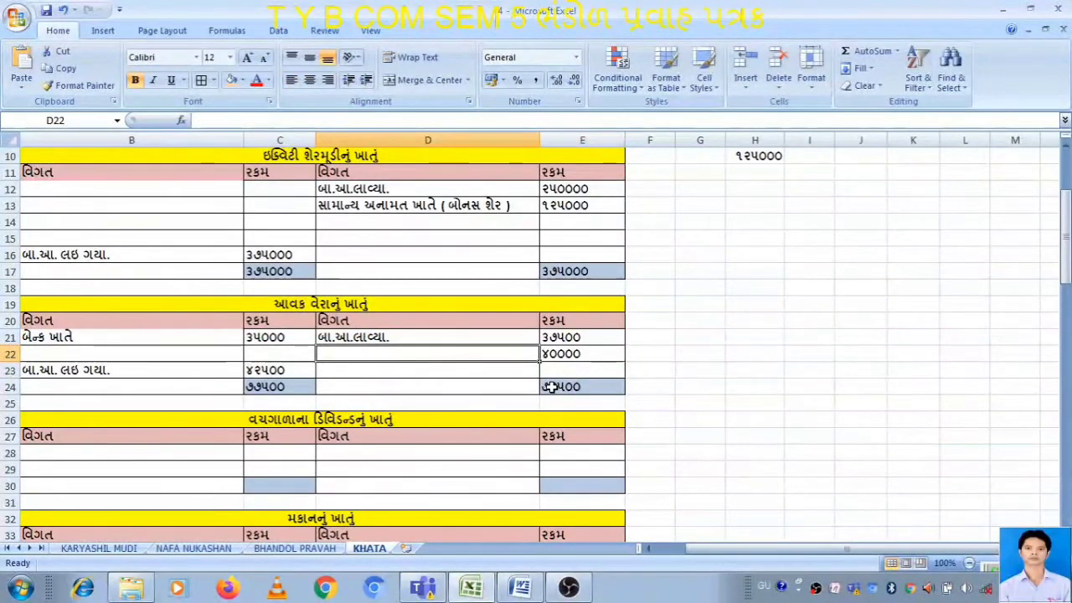
{"action": "scroll", "coordinate": [549, 387], "scroll_direction": "up", "scroll_amount": 3}
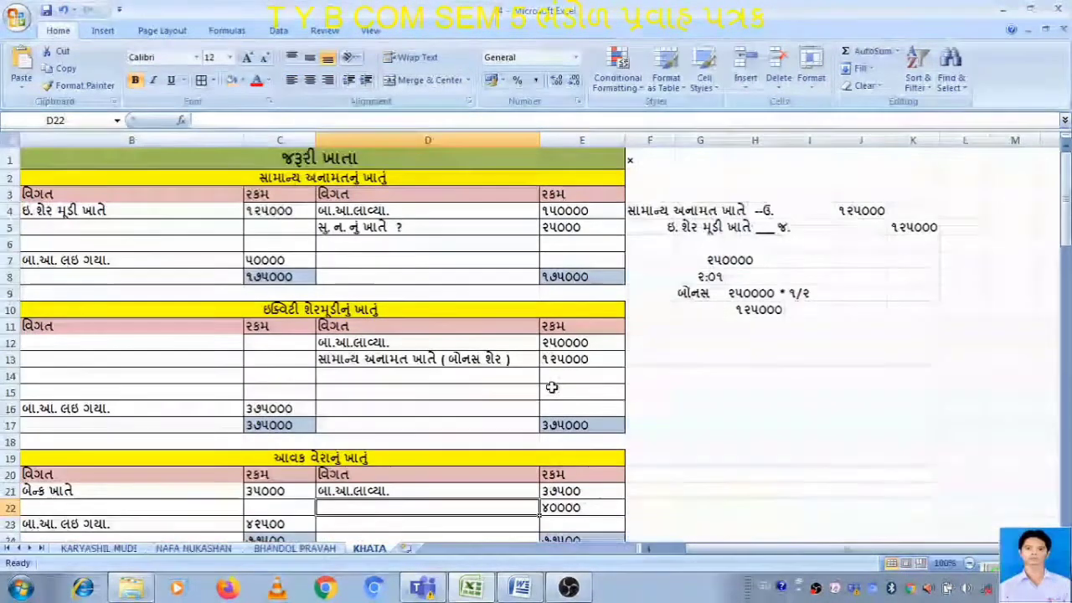
{"action": "double_click", "coordinate": [428, 225]}
{"action": "key", "text": "Escape"}
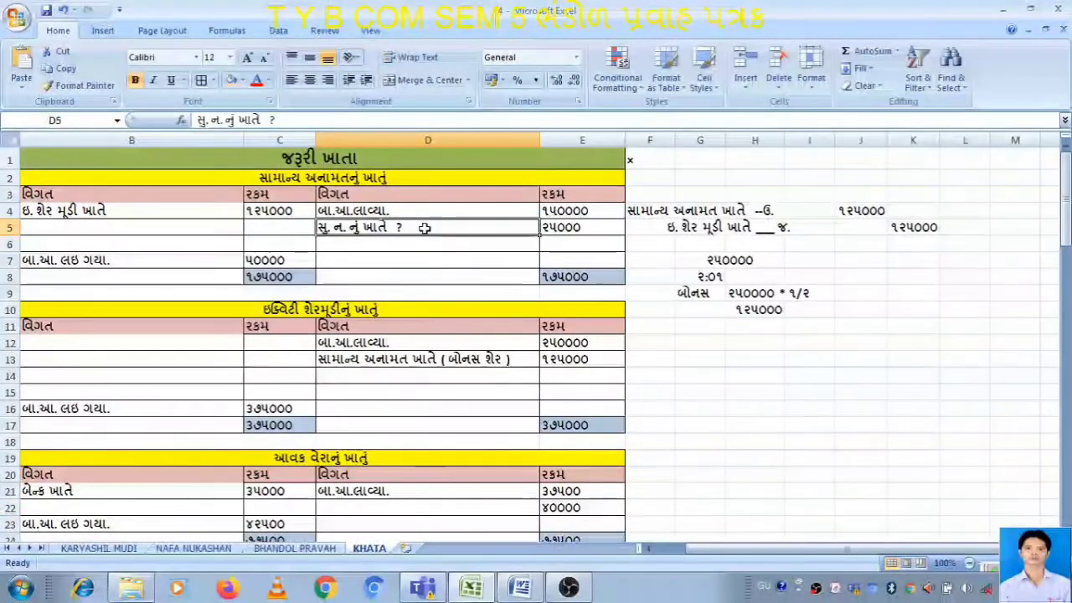
{"action": "key", "text": "ctrl+c"}
{"action": "scroll", "coordinate": [424, 265], "scroll_direction": "down", "scroll_amount": 4}
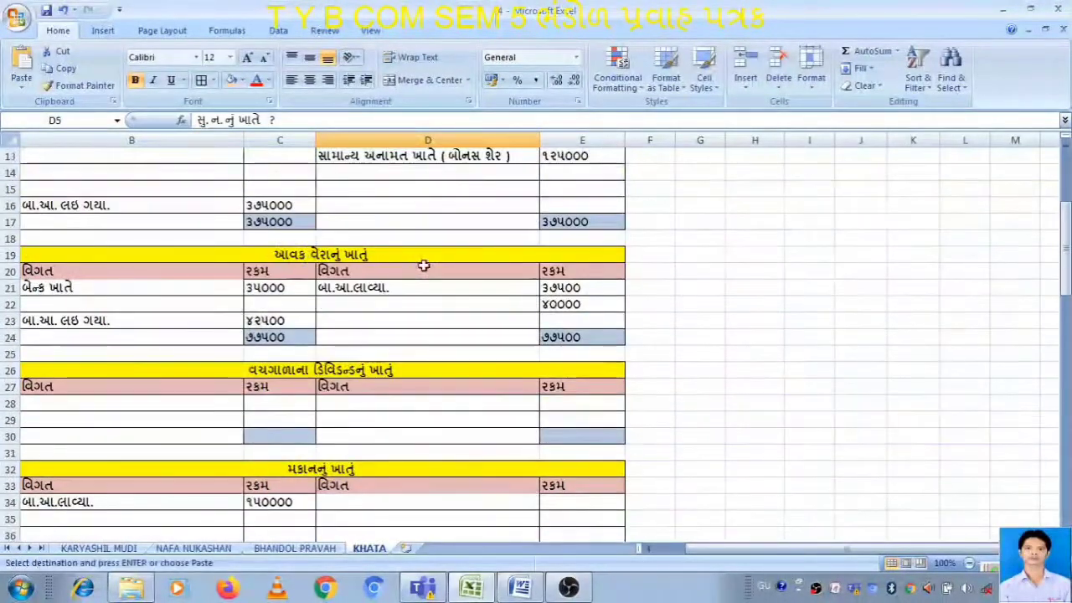
{"action": "left_click", "coordinate": [366, 303]}
{"action": "key", "text": "ctrl+v"}
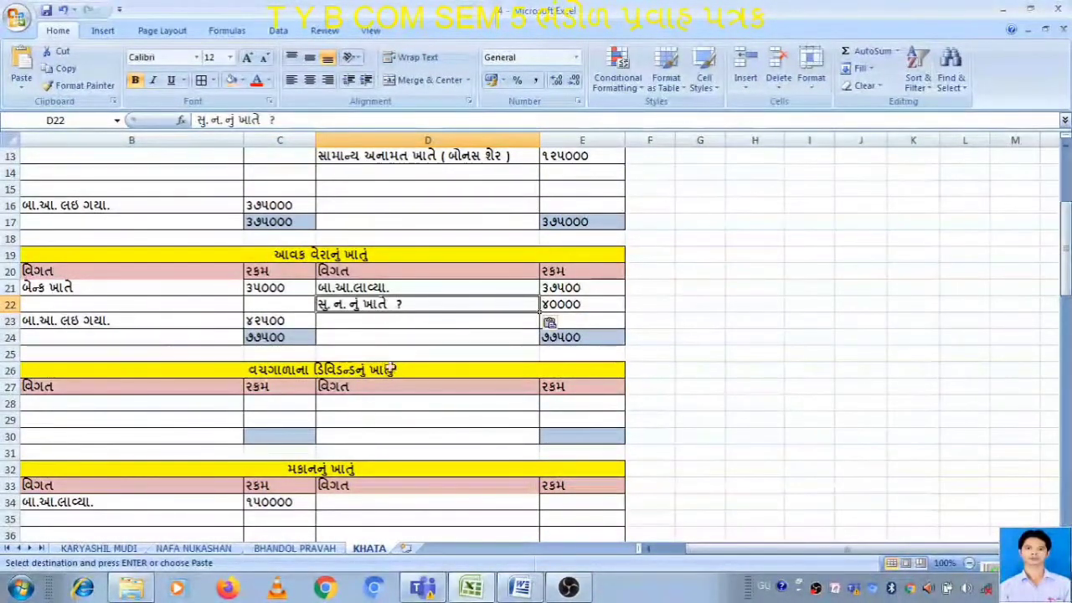
{"action": "left_click", "coordinate": [398, 335]}
{"action": "left_click", "coordinate": [415, 308]}
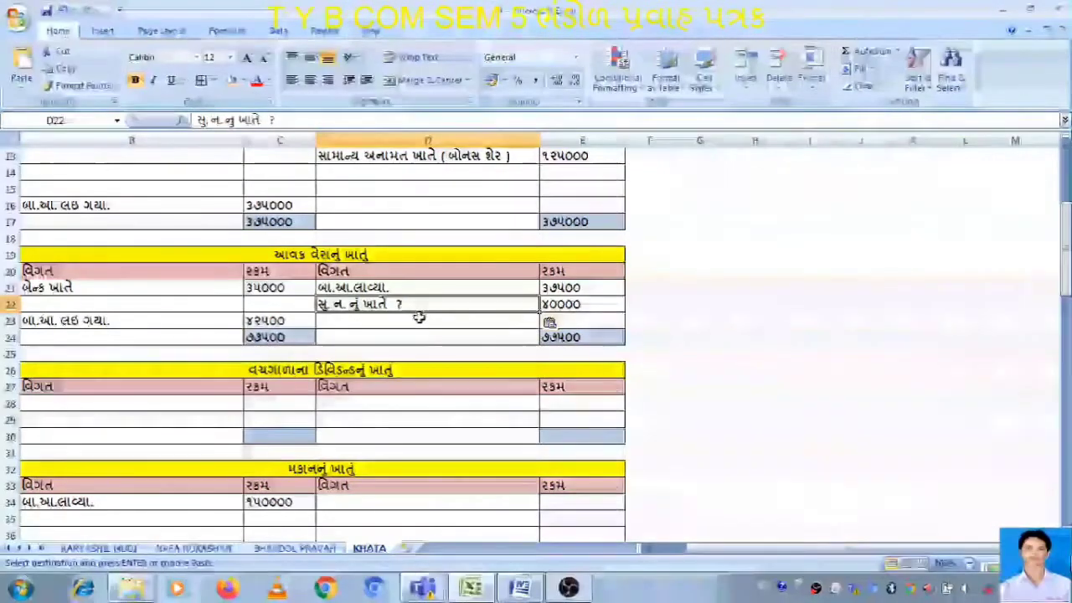
On the NAFA NUKASHAN sheet, enter "આવકવેરાની જોગવાઇ ( ચાલુ વર્ષની )" in A5 with the amount 40000 in B5.
{"action": "left_click", "coordinate": [199, 547]}
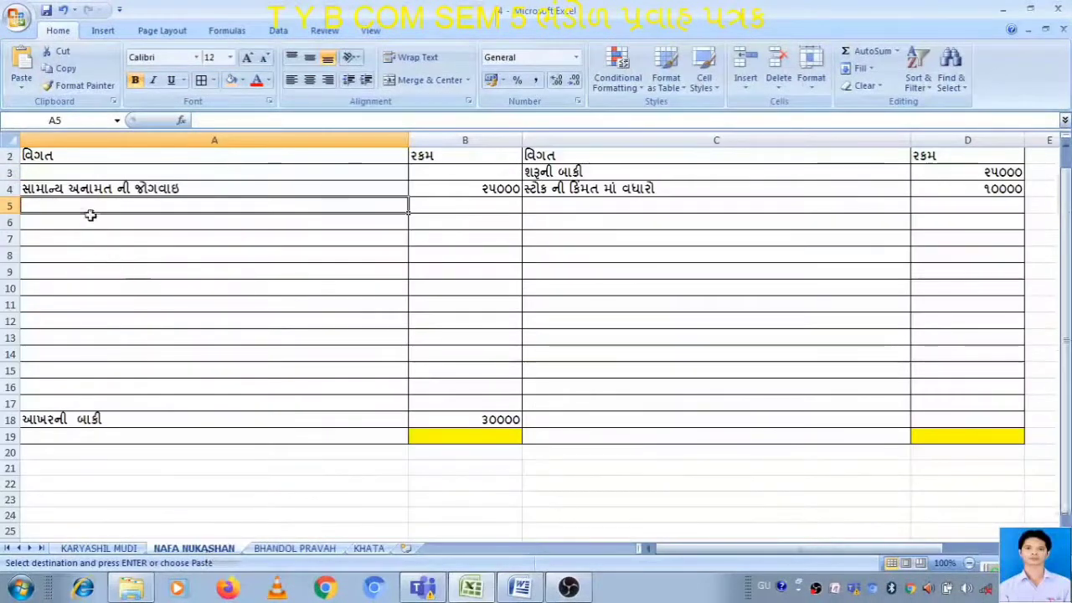
{"action": "type", "text": "આ"}
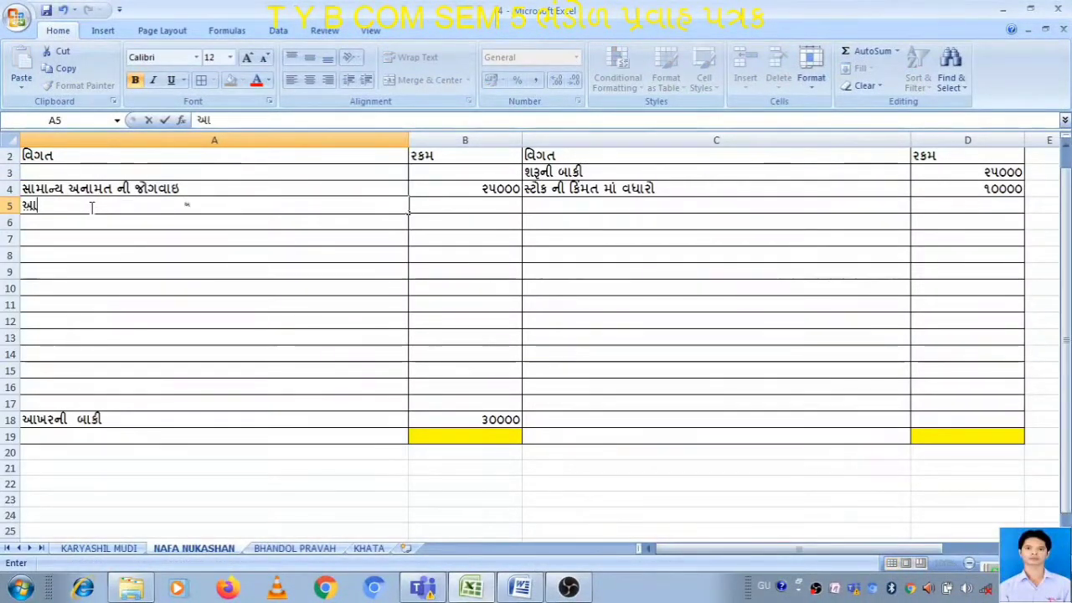
{"action": "type", "text": "વ"}
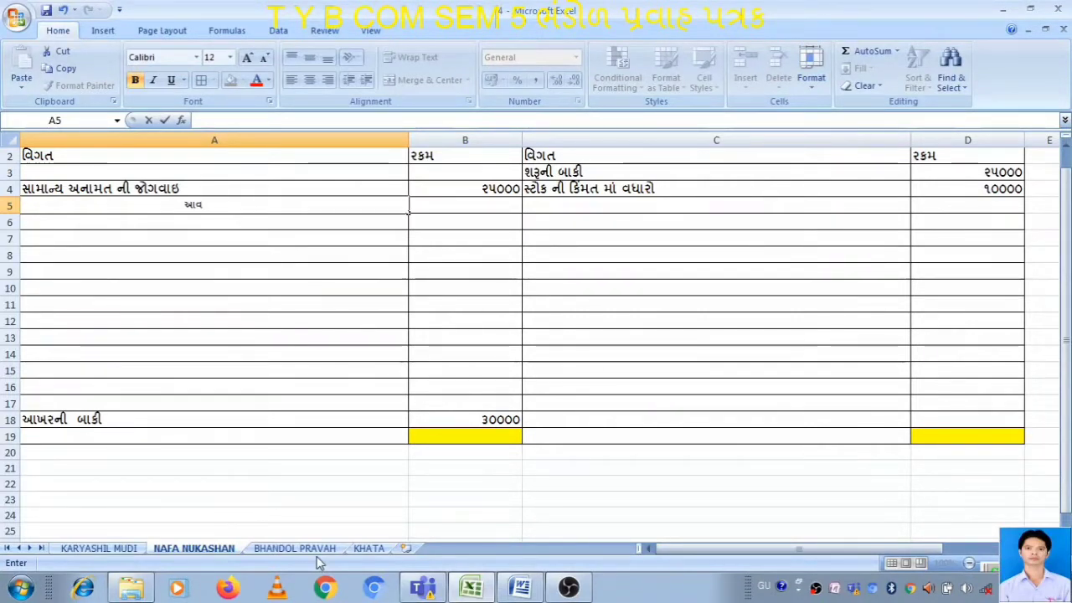
{"action": "type", "text": "કવેરાની"}
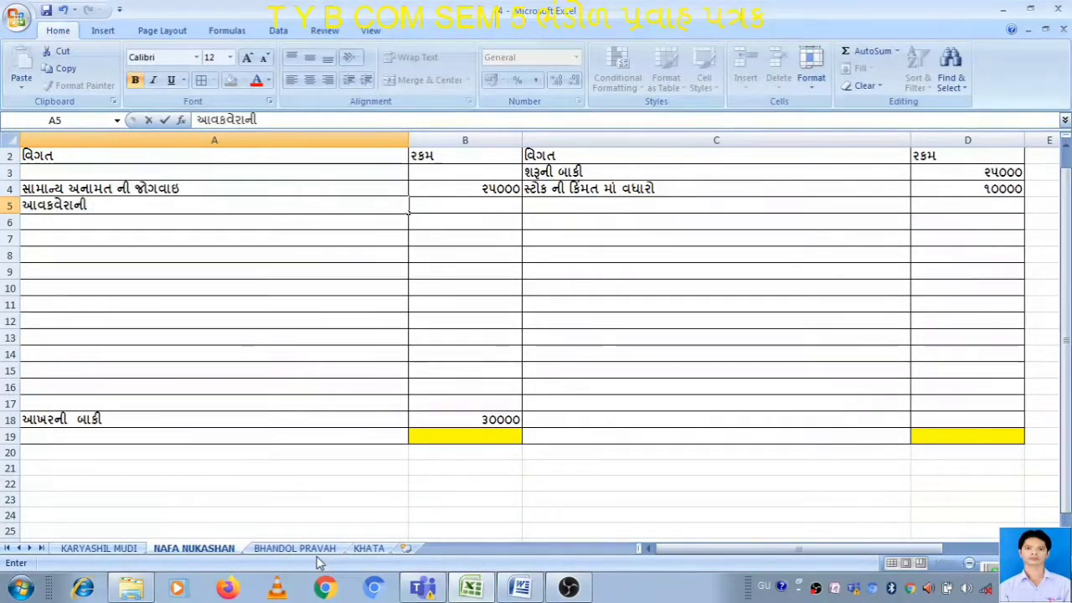
{"action": "type", "text": " જોગવા"}
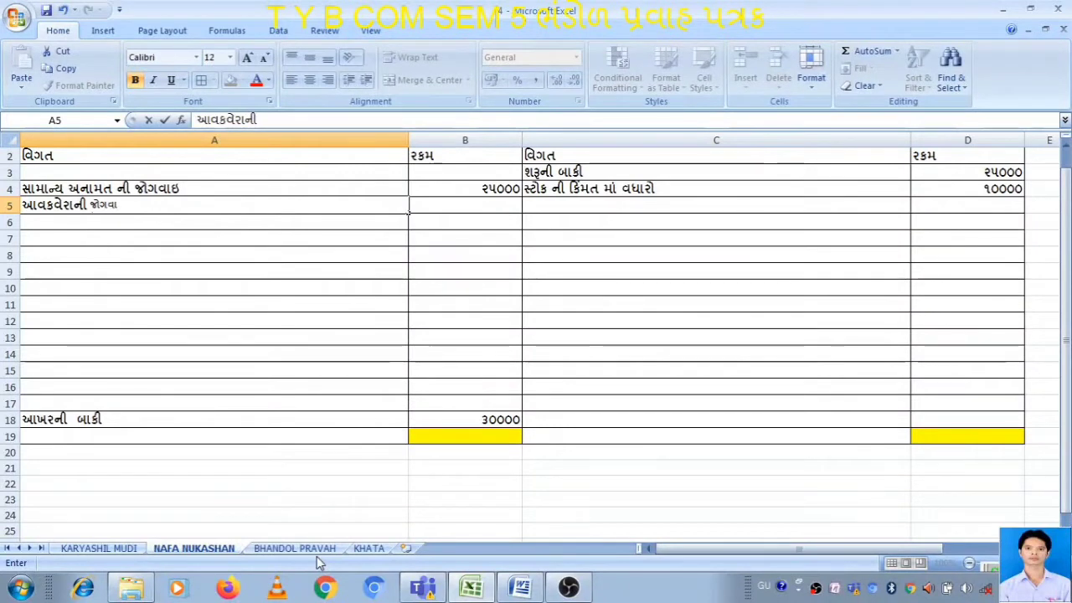
{"action": "type", "text": "ઇ ( "}
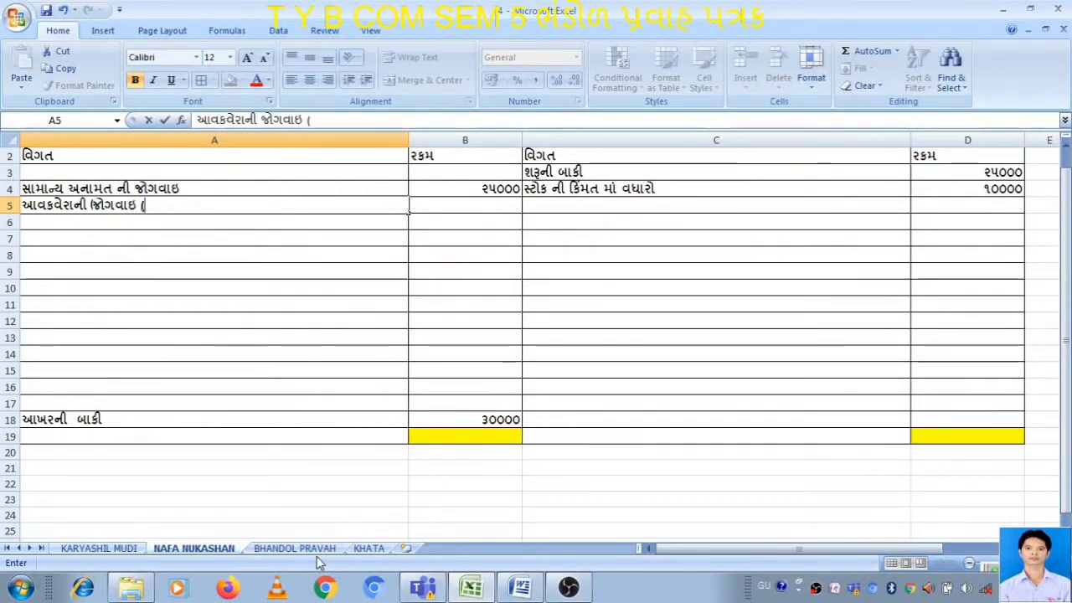
{"action": "type", "text": "ચા"}
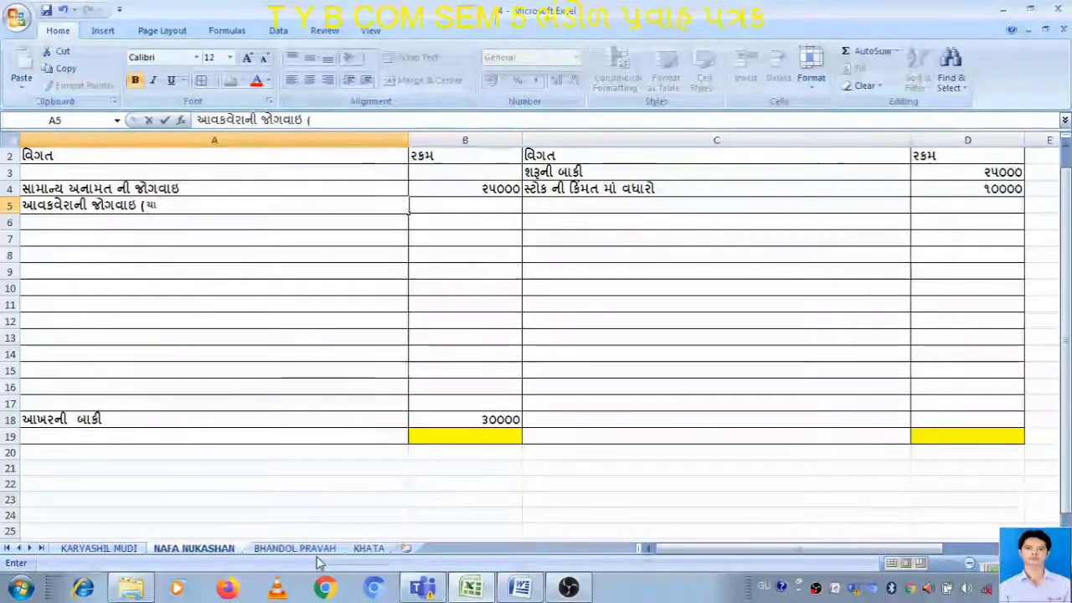
{"action": "type", "text": "લુ વર"}
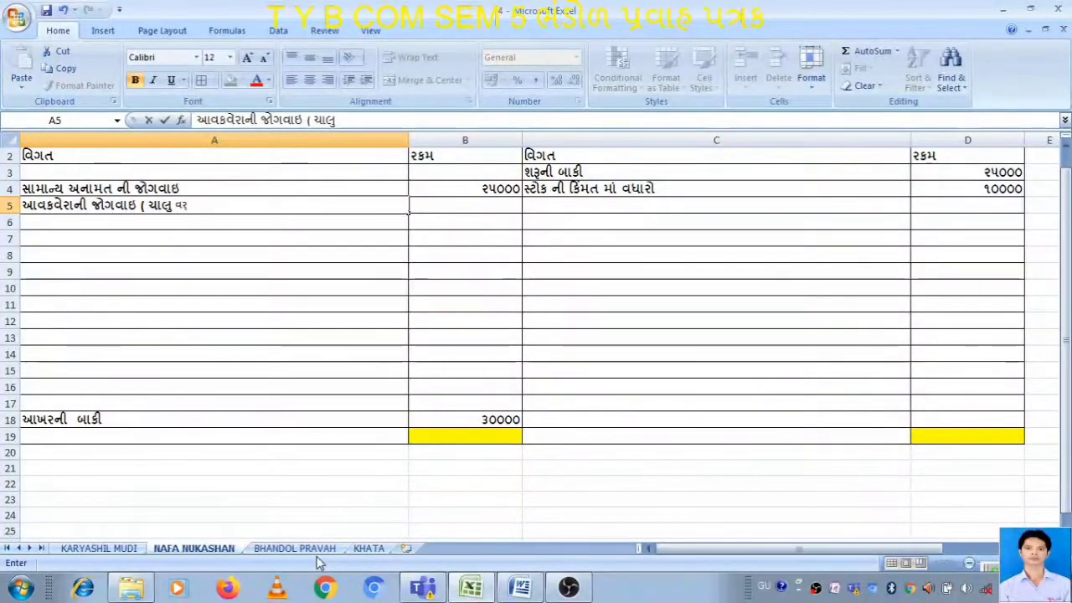
{"action": "type", "text": "્ષની )"}
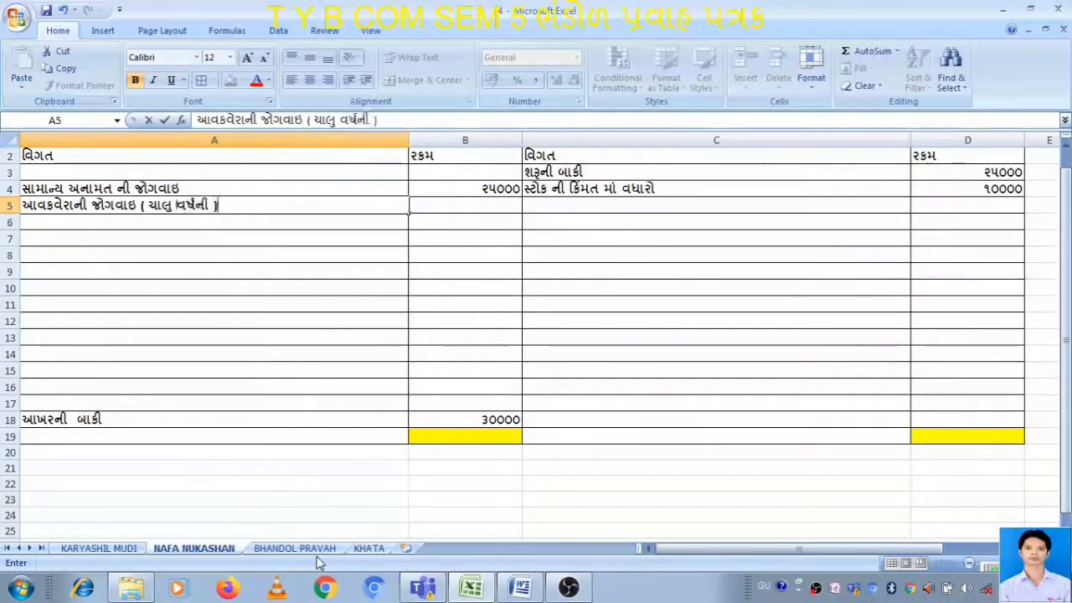
{"action": "key", "text": "Tab"}
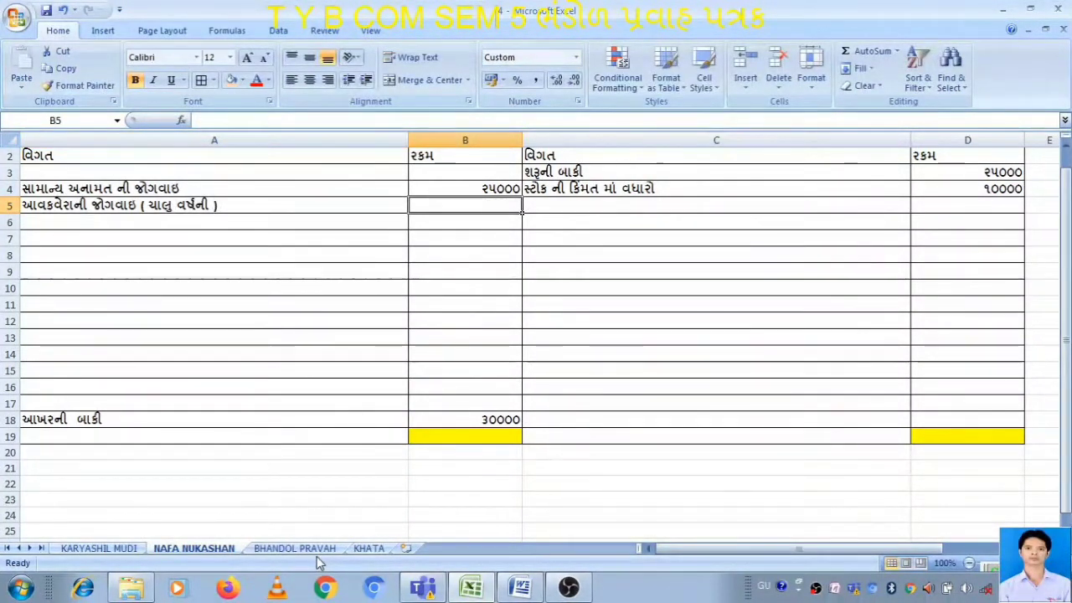
{"action": "type", "text": "૪૦૦૦૦"}
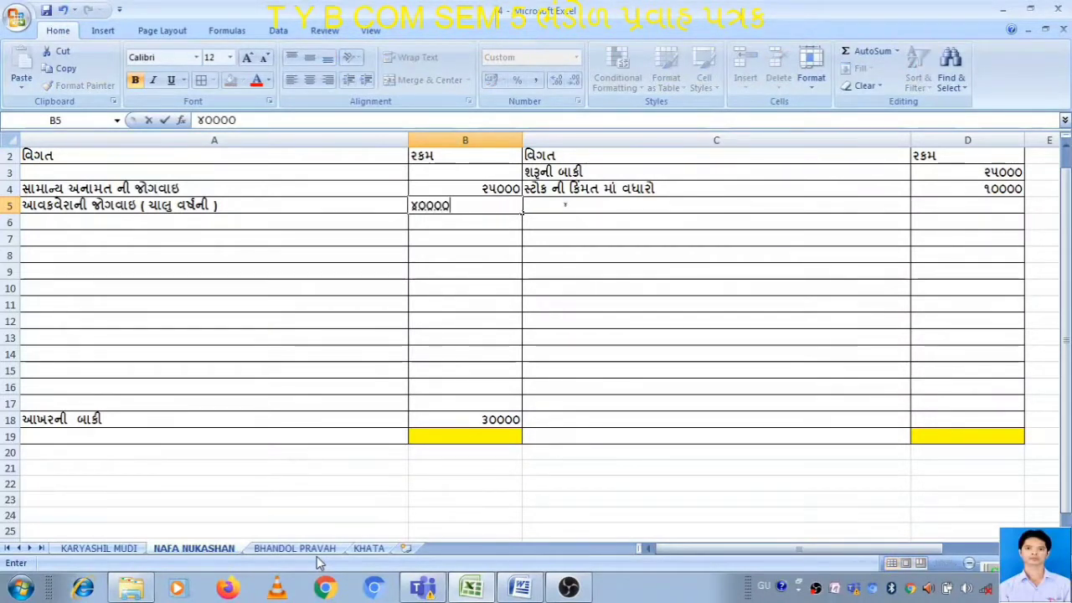
{"action": "key", "text": "Return"}
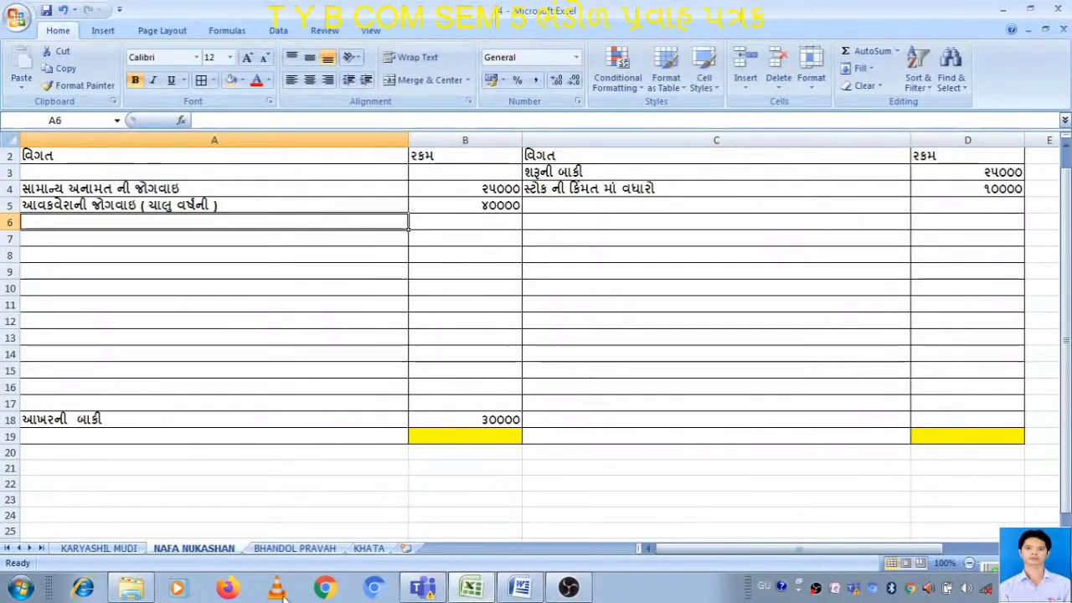
Return to the KHATA sheet, then switch to the Word document and check the interim dividend payment in note (૨).
{"action": "left_click", "coordinate": [368, 548]}
{"action": "left_click", "coordinate": [786, 401]}
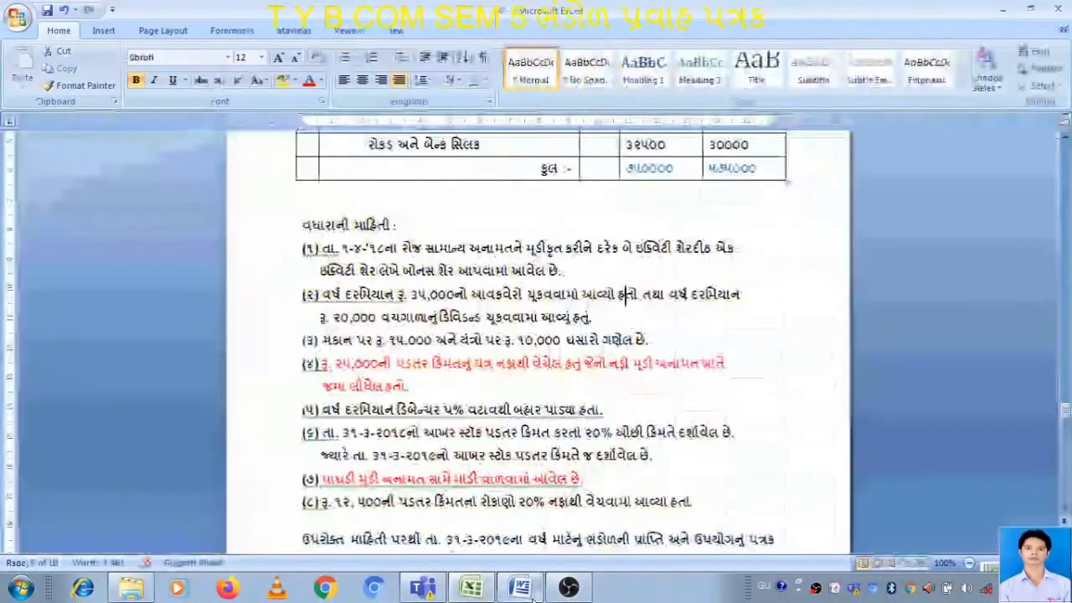
{"action": "left_click", "coordinate": [520, 586]}
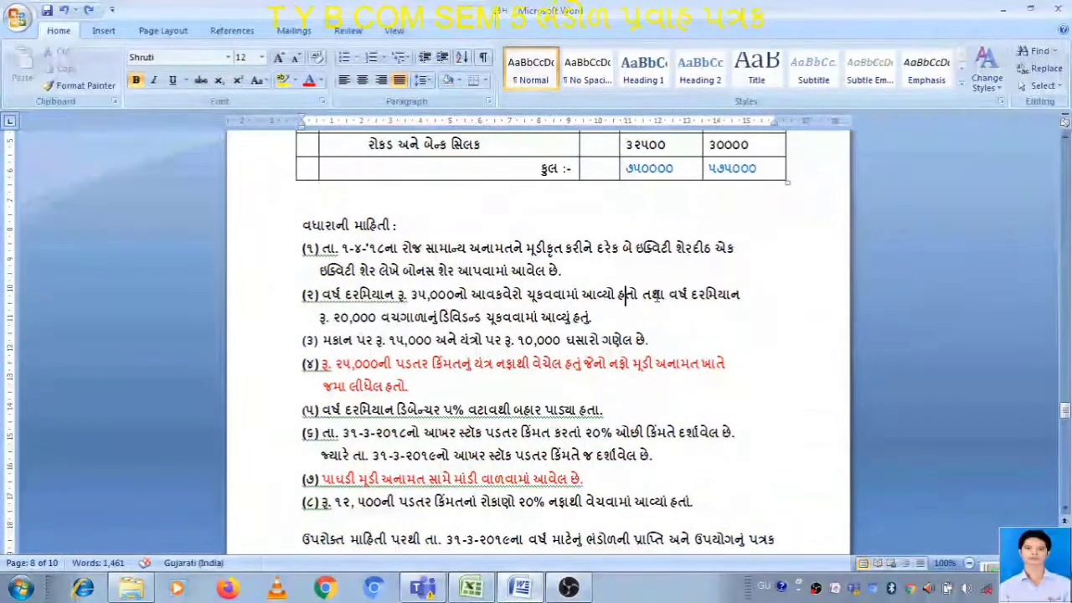
{"action": "double_click", "coordinate": [679, 294]}
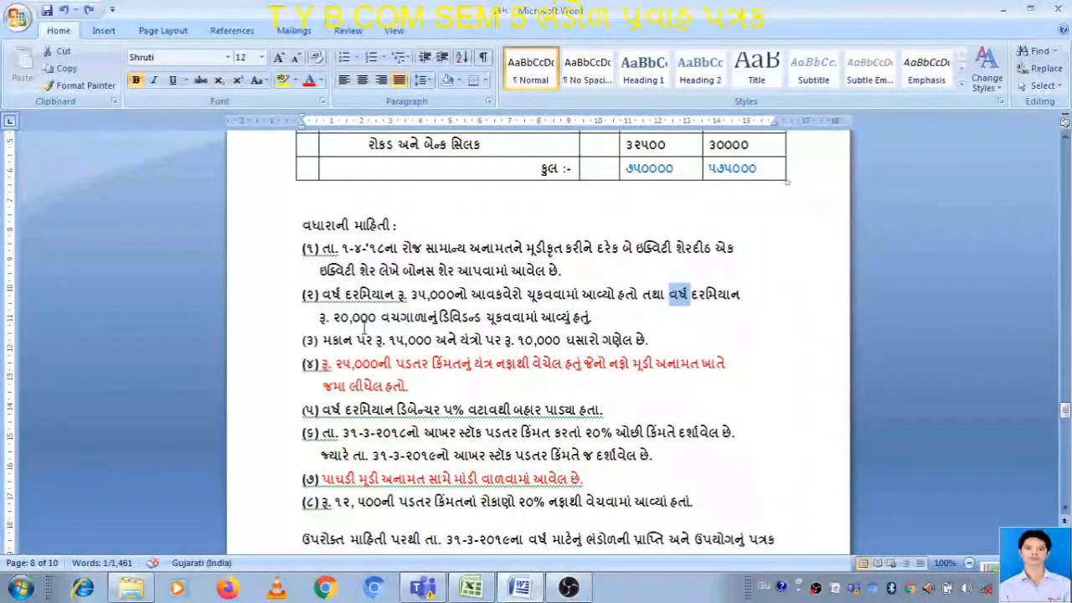
{"action": "left_click", "coordinate": [575, 318]}
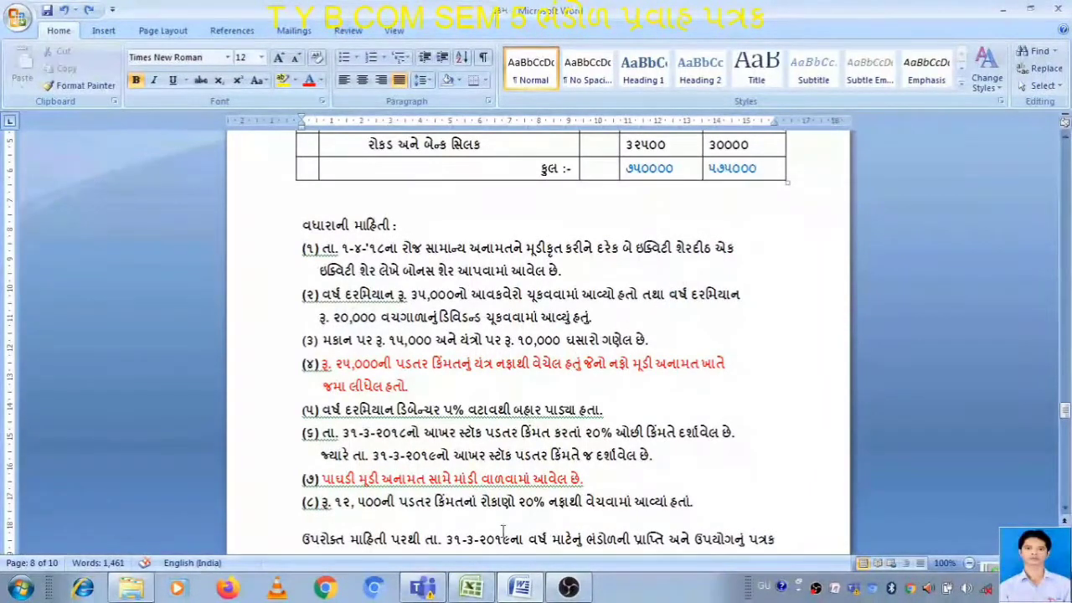
Back in Excel, copy the "બેન્ક ખાતે" label from B21 into B28 of the interim dividend account and enter 20000 in C28.
{"action": "left_click", "coordinate": [471, 588]}
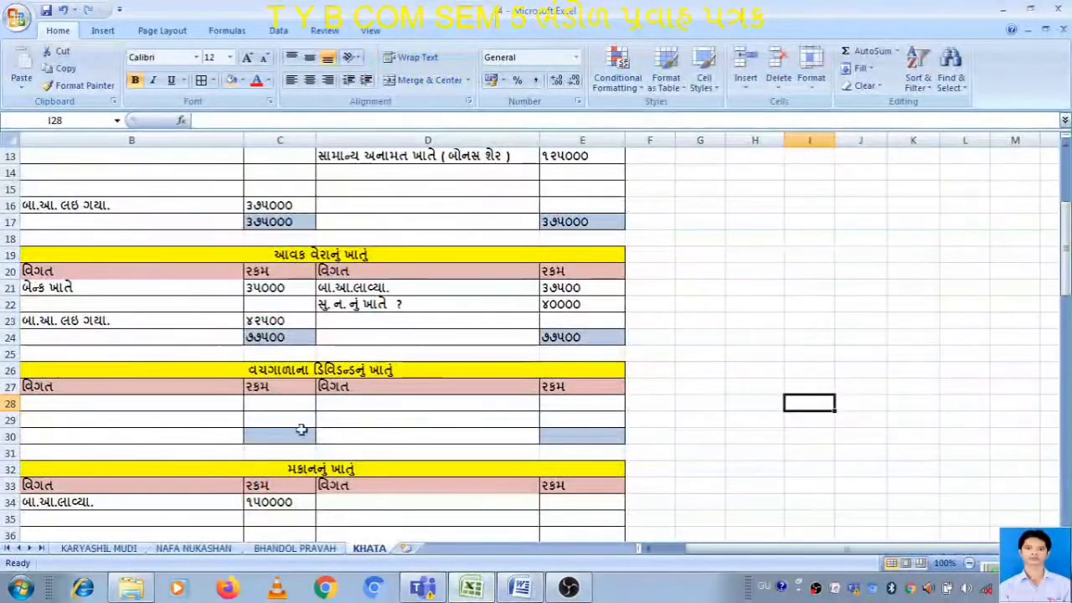
{"action": "left_click", "coordinate": [90, 288]}
{"action": "key", "text": "ctrl+c"}
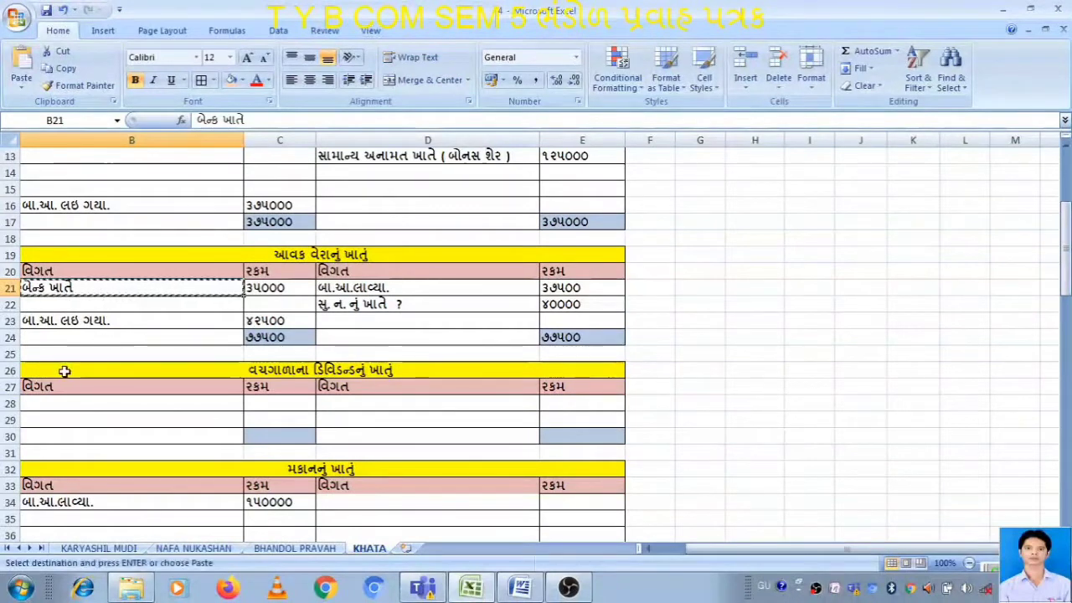
{"action": "left_click", "coordinate": [74, 402]}
{"action": "key", "text": "ctrl+v"}
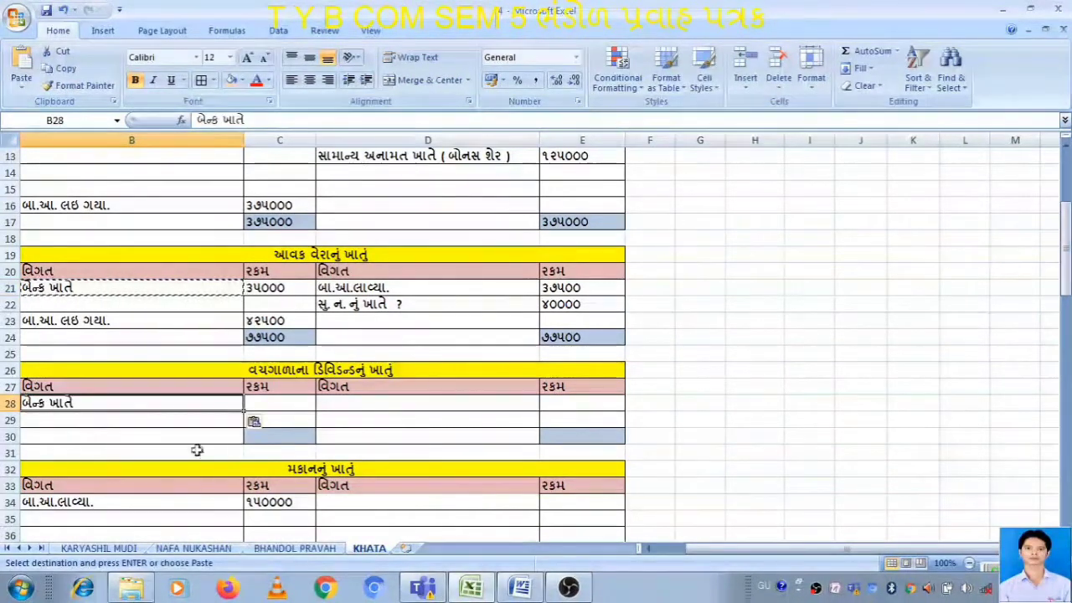
{"action": "left_click", "coordinate": [281, 404]}
{"action": "double_click", "coordinate": [281, 405]}
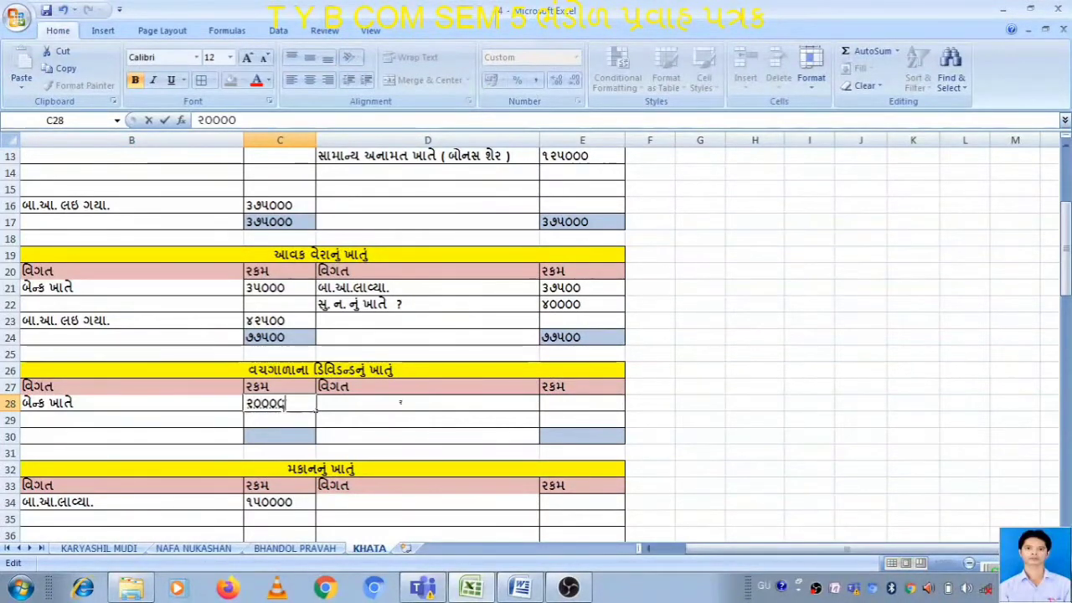
{"action": "key", "text": "Return"}
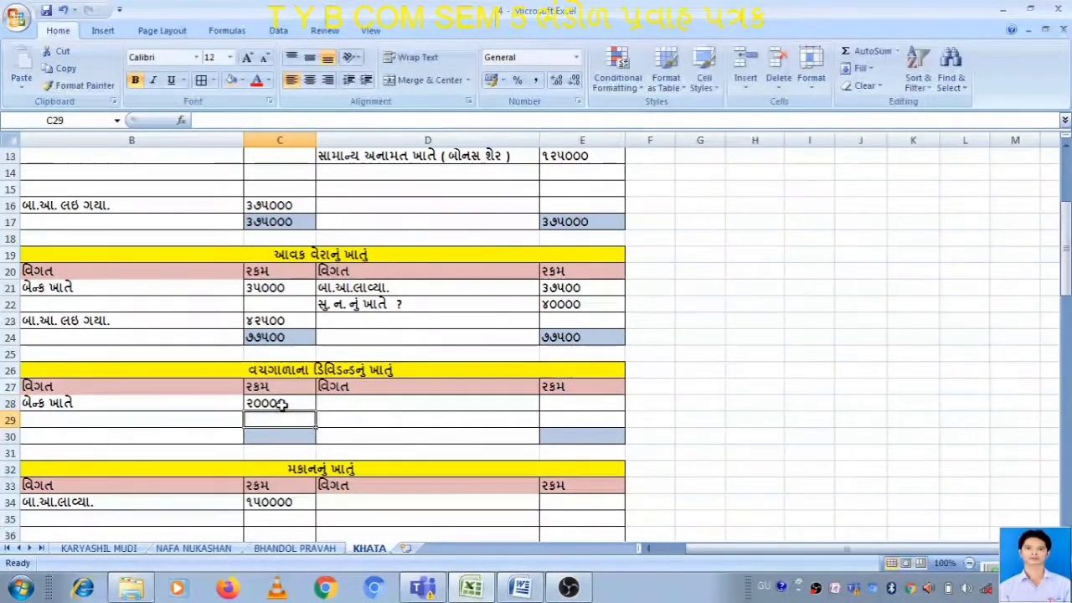
{"action": "left_click", "coordinate": [141, 403]}
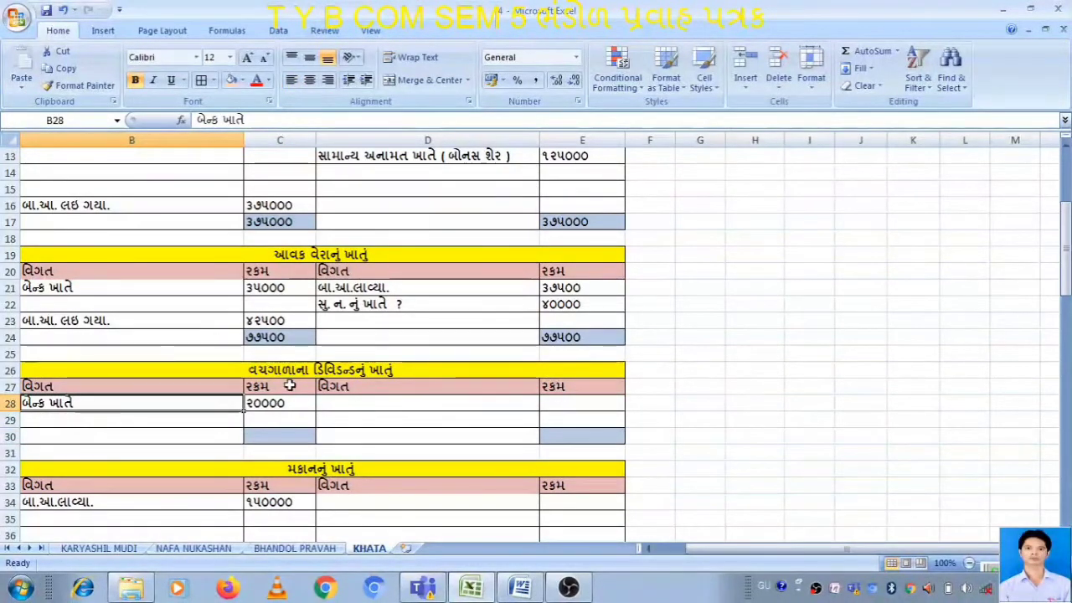
On the BHANDOL PRAVAH sheet, enter "વચગાળાના ડિવિડન્ડની ચૂકવણી" in C5 as an application of funds.
{"action": "left_click", "coordinate": [283, 549]}
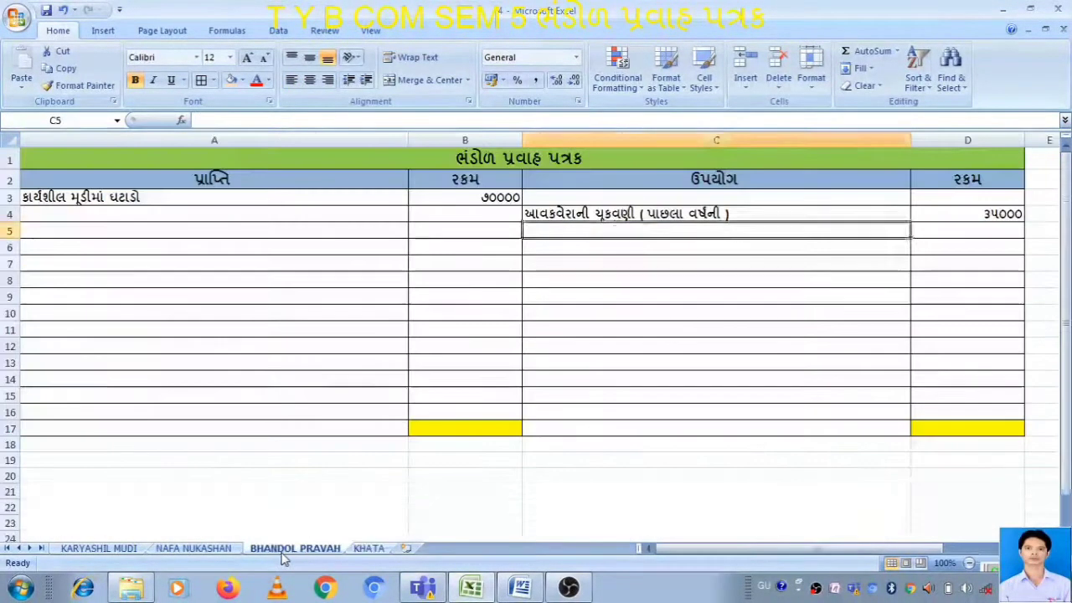
{"action": "double_click", "coordinate": [550, 231]}
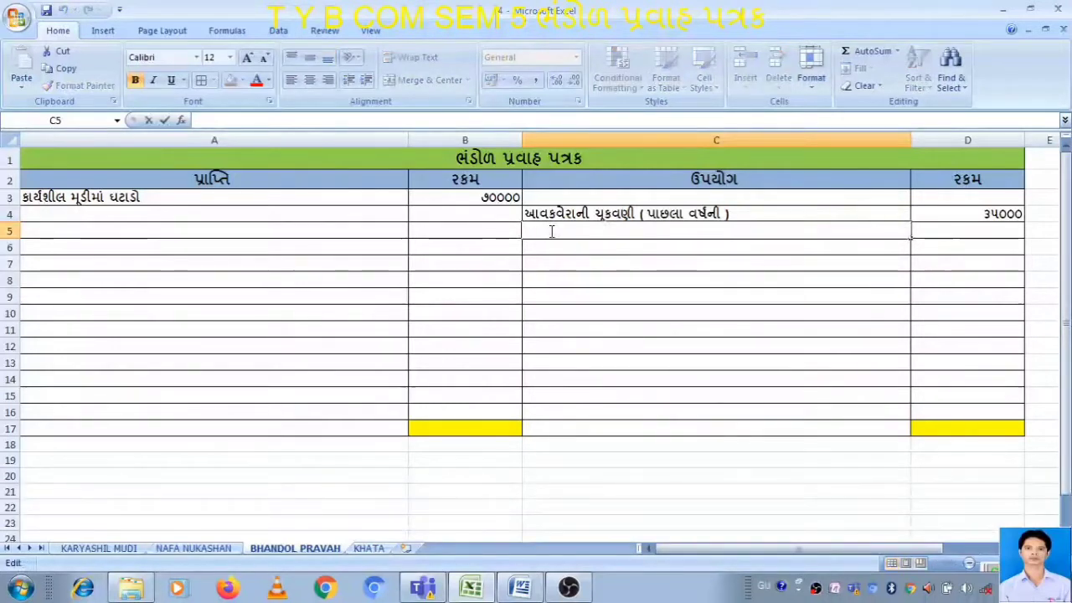
{"action": "type", "text": "વ"}
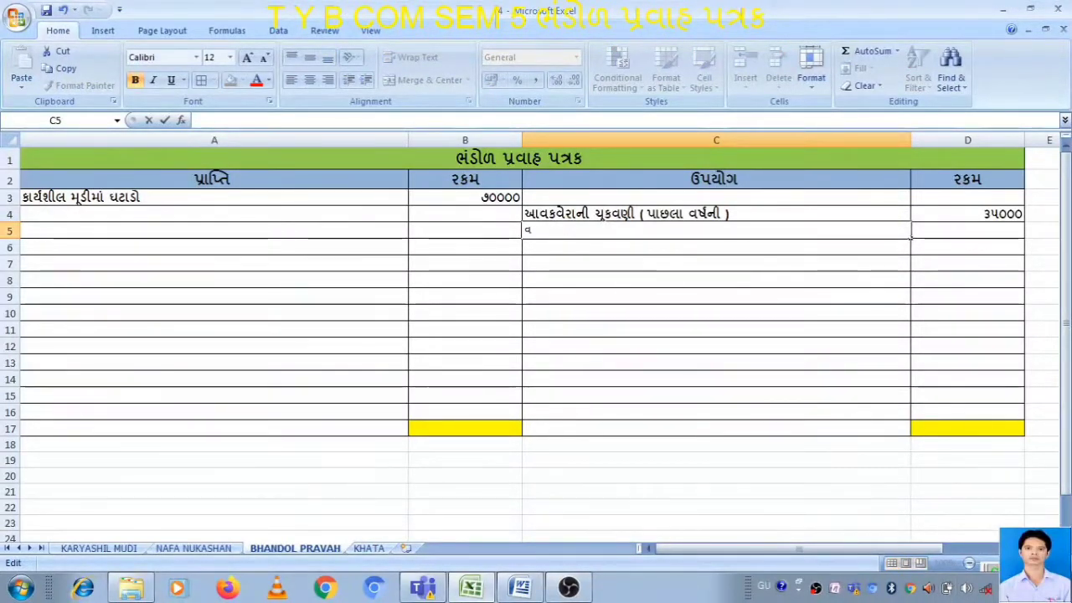
{"action": "type", "text": "ચગા"}
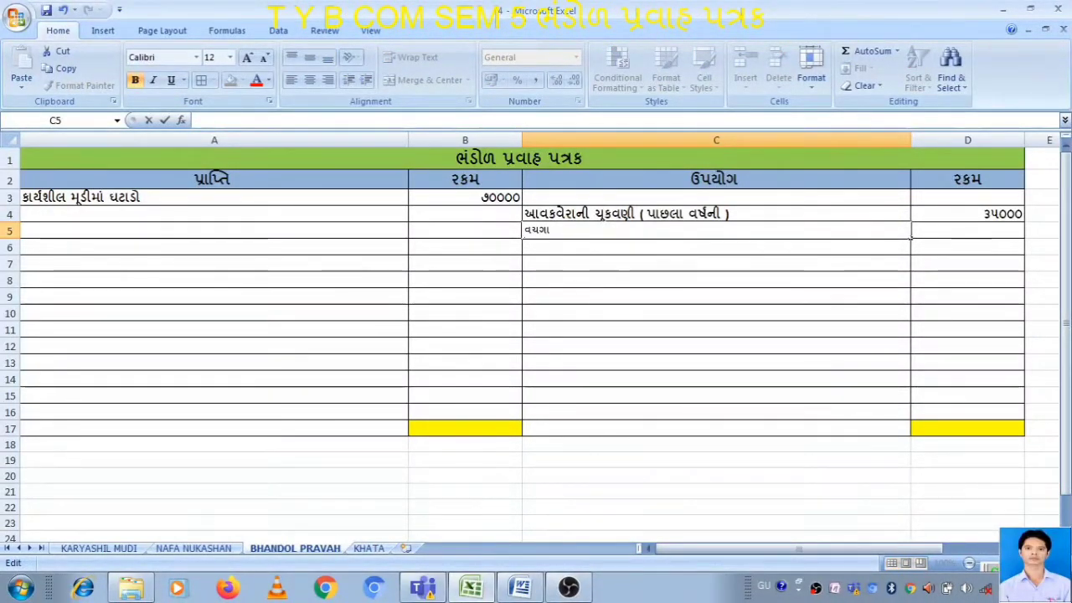
{"action": "type", "text": "ળા"}
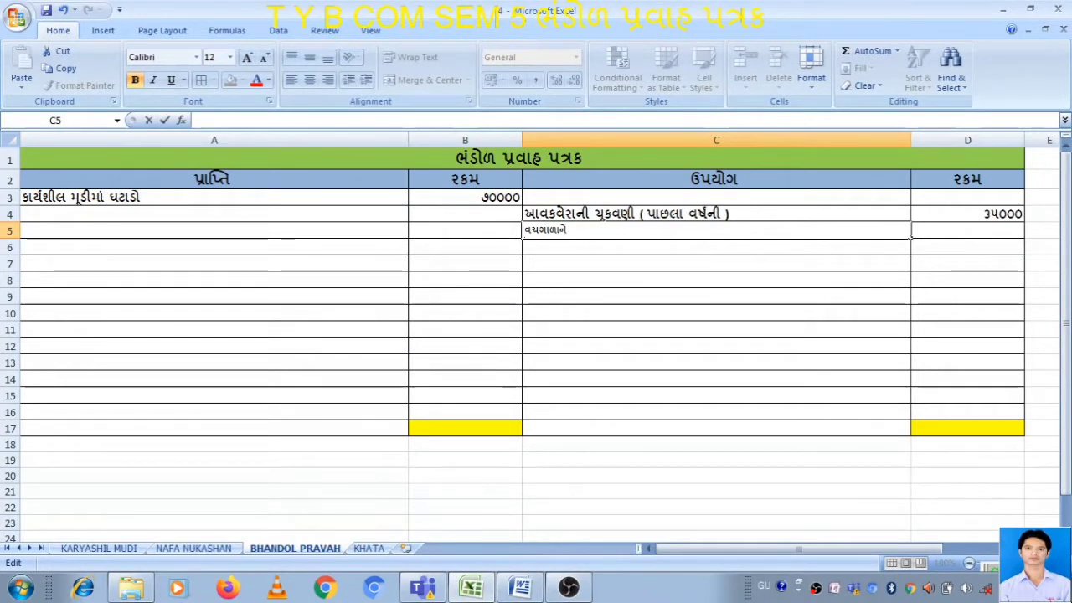
{"action": "type", "text": "ને"}
{"action": "key", "text": "BackSpace"}
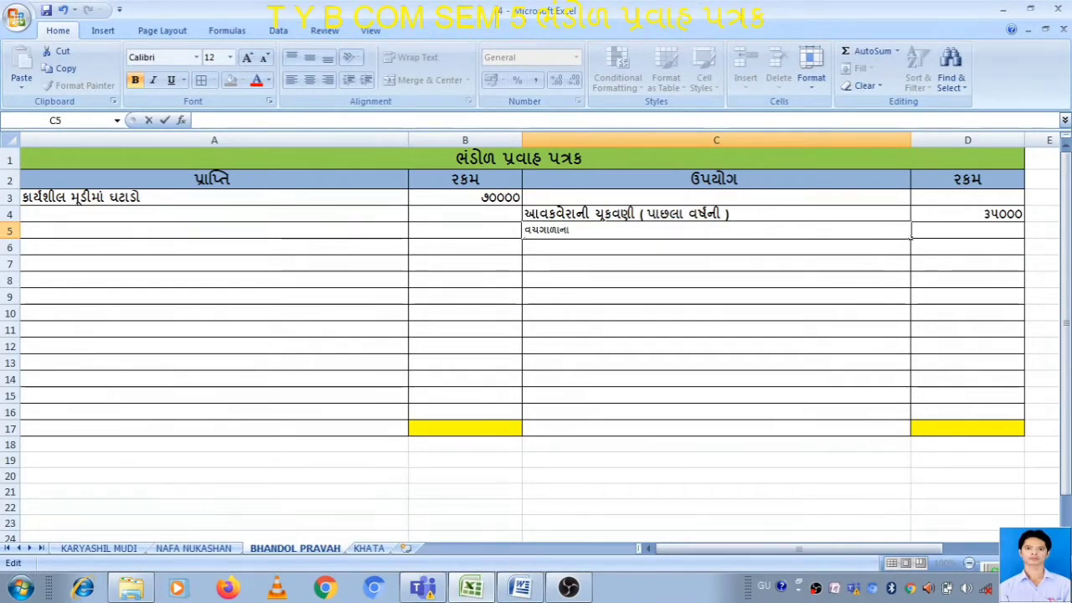
{"action": "type", "text": "ા ડિવિ"}
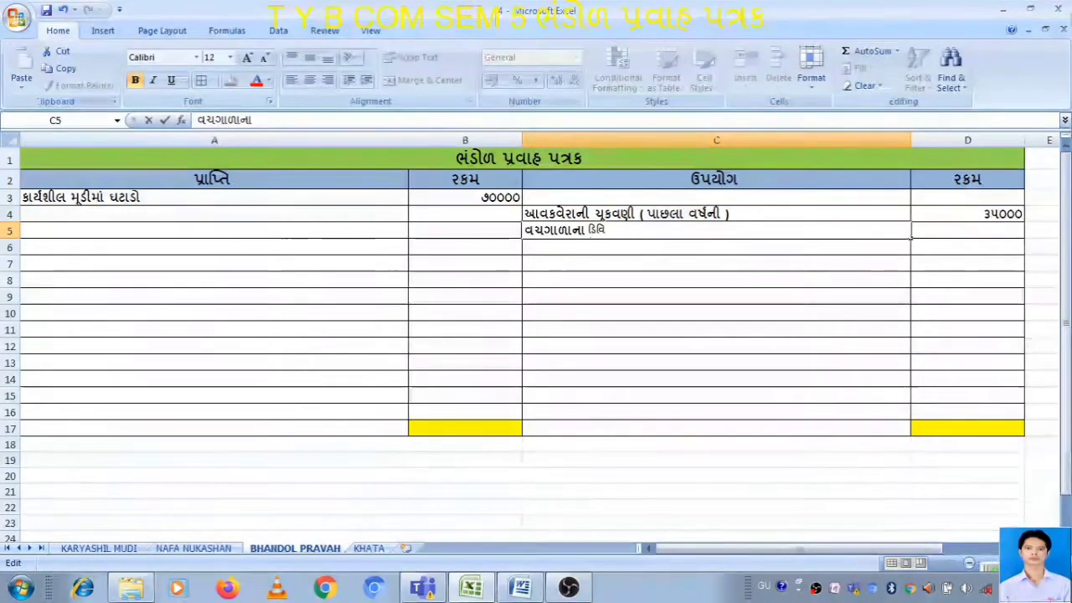
{"action": "type", "text": "ડન"}
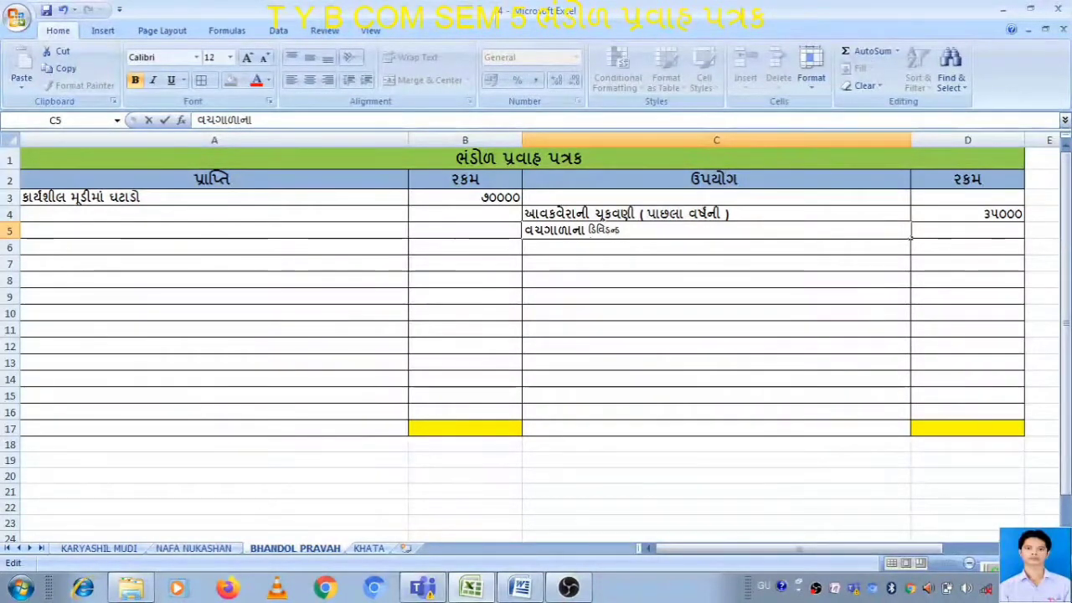
{"action": "type", "text": "્ડની "}
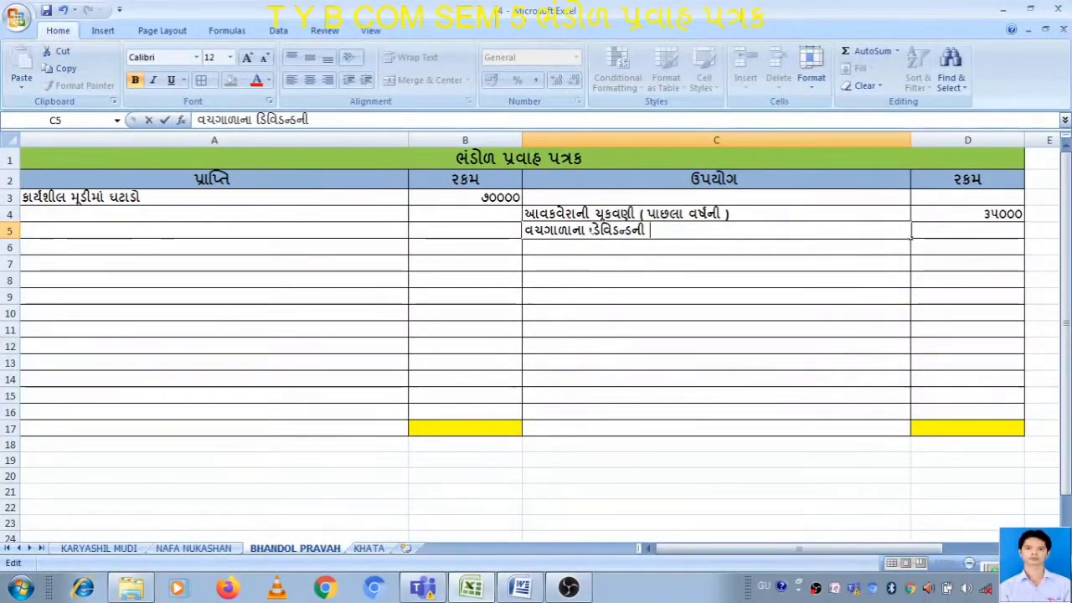
{"action": "type", "text": "ચૂકવણ"}
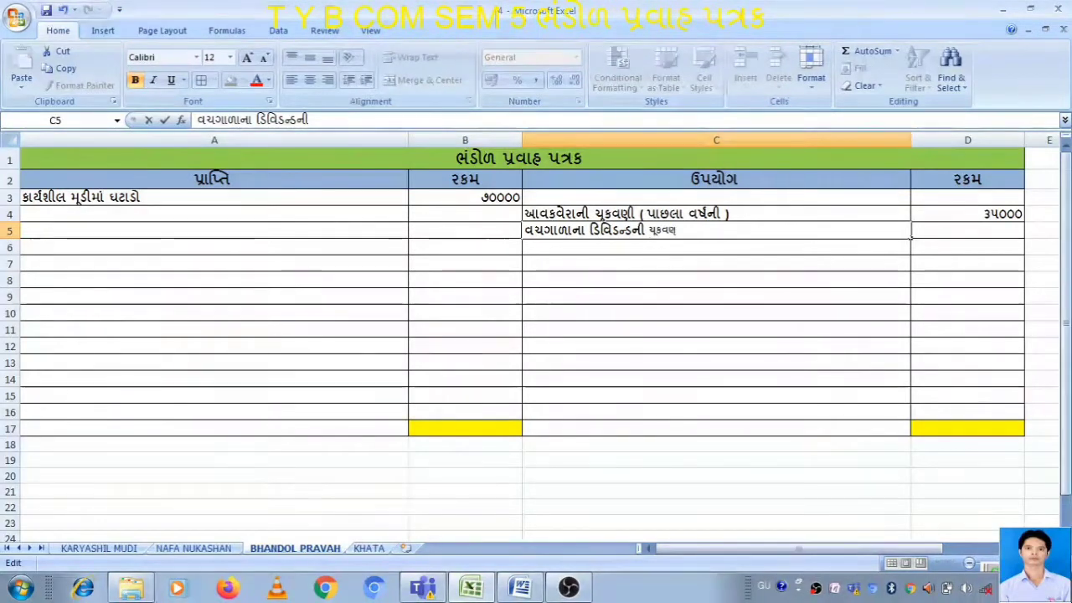
{"action": "type", "text": "ી"}
Enter 20000 in D5 as the amount of the interim dividend payment.
{"action": "key", "text": "Tab"}
{"action": "key", "text": "Tab"}
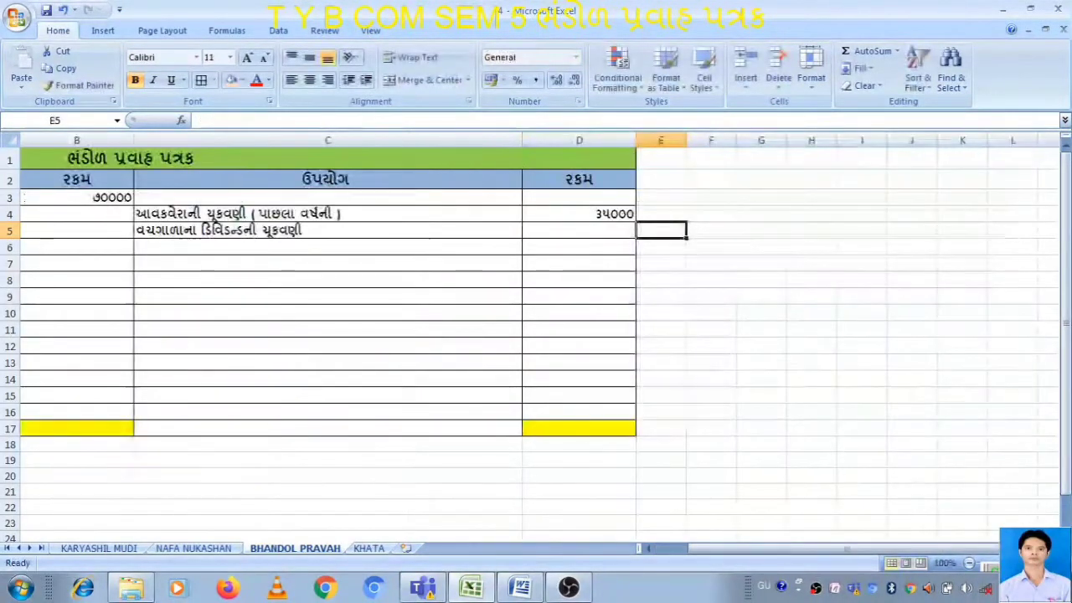
{"action": "key", "text": "Left"}
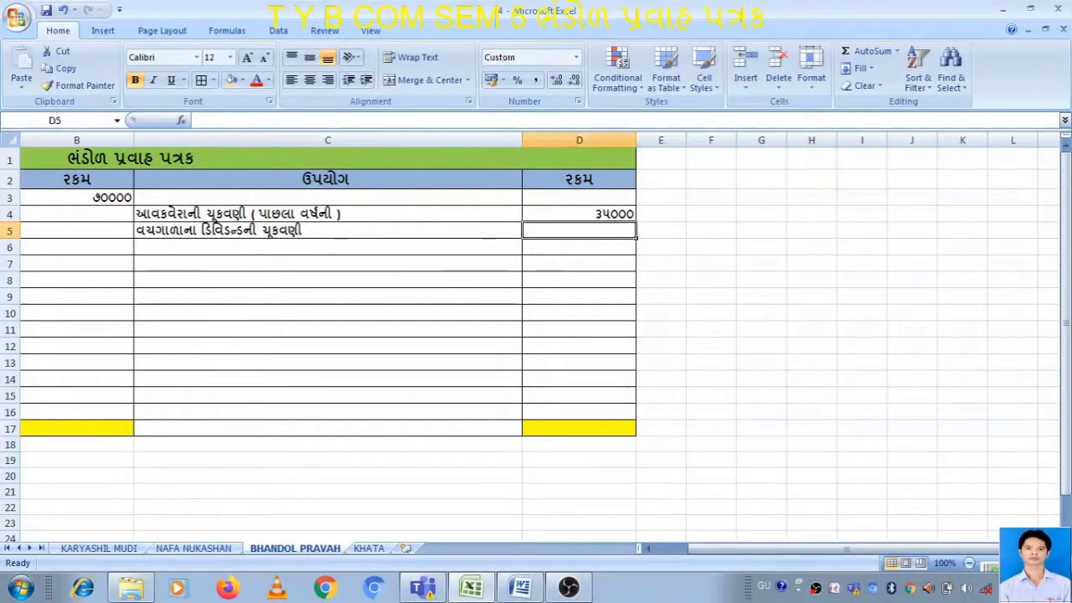
{"action": "type", "text": "૨૦૦૦૦"}
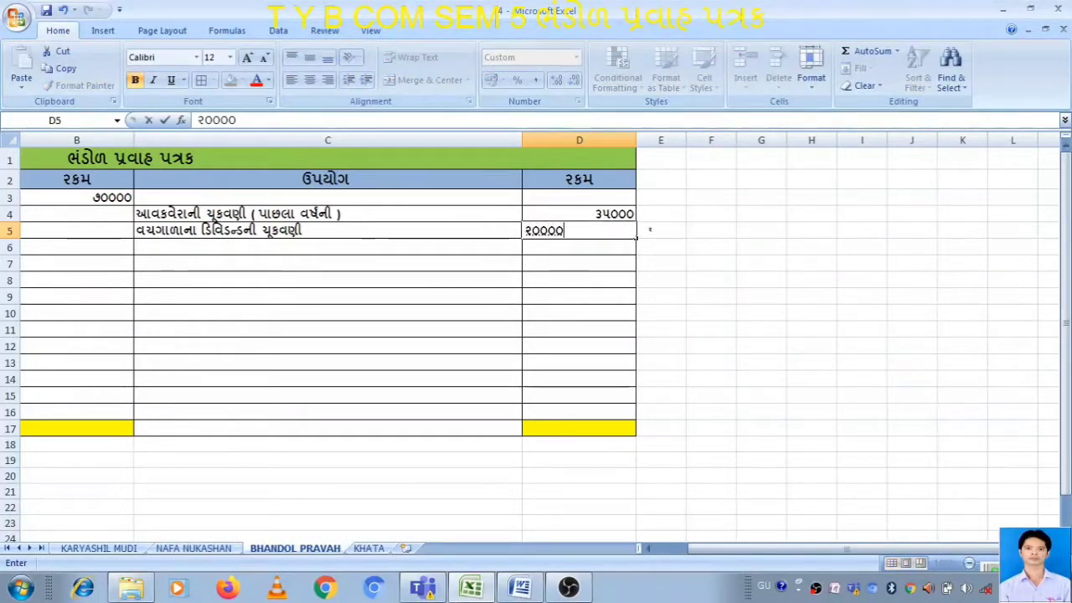
{"action": "key", "text": "Return"}
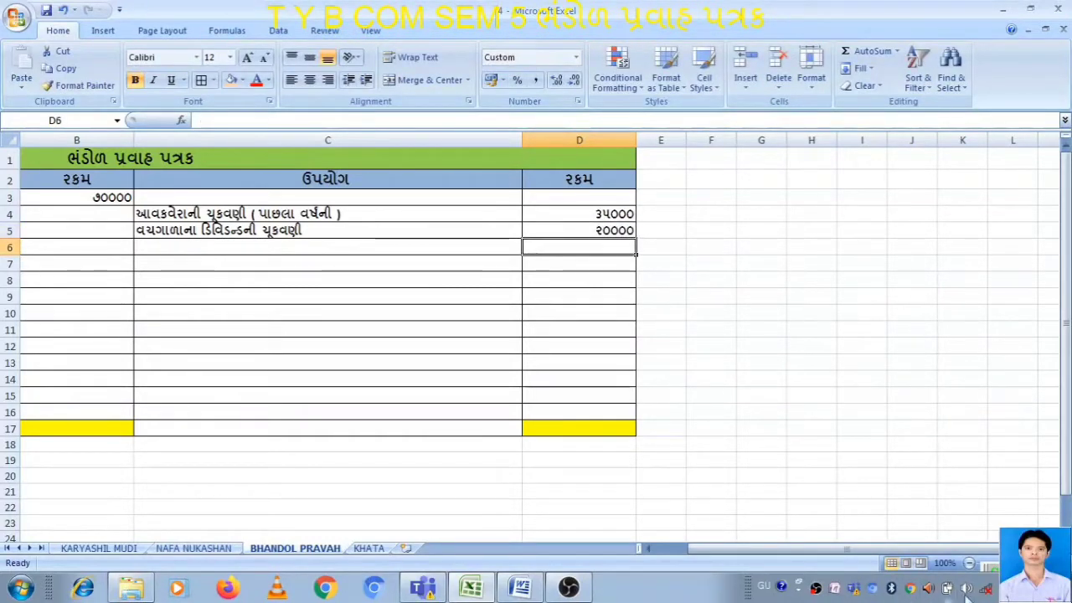
Return to the KHATA sheet, then look through the balance sheet in the Word document and come back to Excel.
{"action": "left_click", "coordinate": [368, 548]}
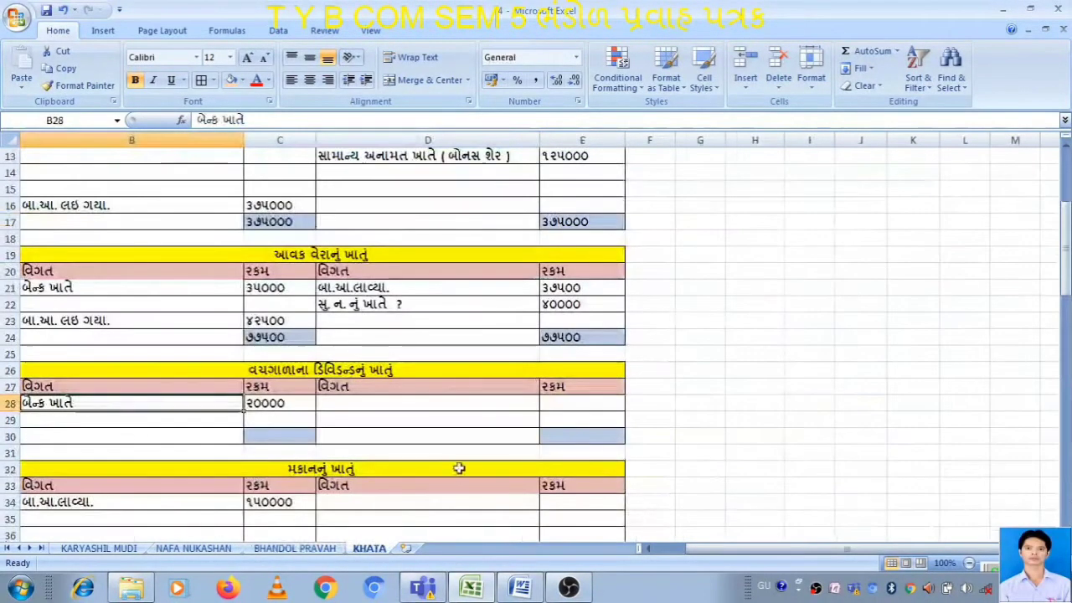
{"action": "left_click", "coordinate": [721, 408]}
{"action": "left_click", "coordinate": [308, 436]}
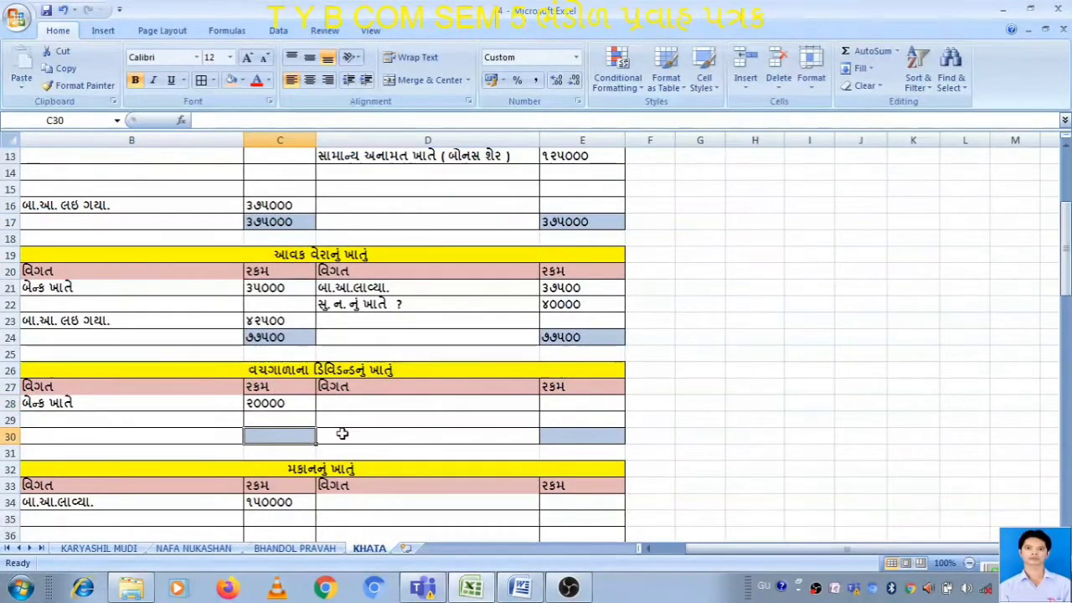
{"action": "left_click", "coordinate": [518, 588]}
{"action": "scroll", "coordinate": [597, 437], "scroll_direction": "down", "scroll_amount": 10}
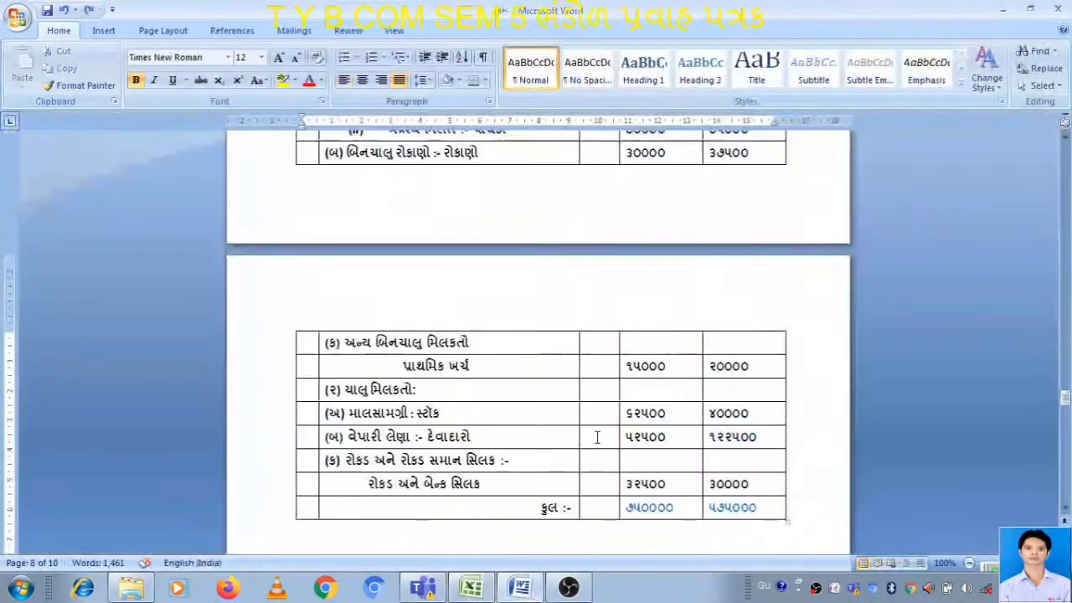
{"action": "scroll", "coordinate": [597, 437], "scroll_direction": "up", "scroll_amount": 4}
{"action": "scroll", "coordinate": [597, 437], "scroll_direction": "down", "scroll_amount": 10}
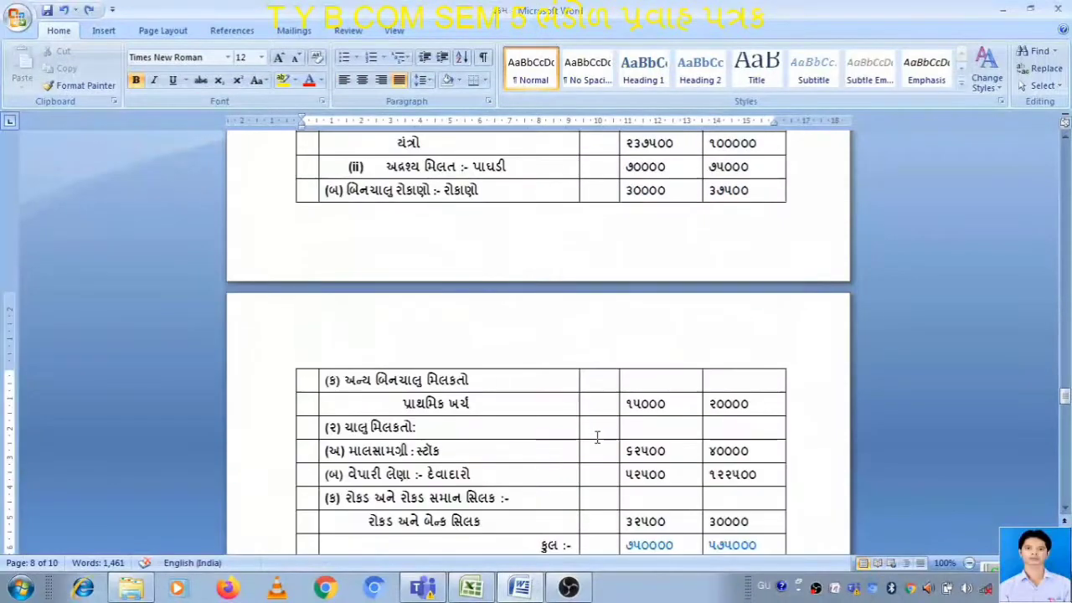
{"action": "left_click", "coordinate": [491, 588]}
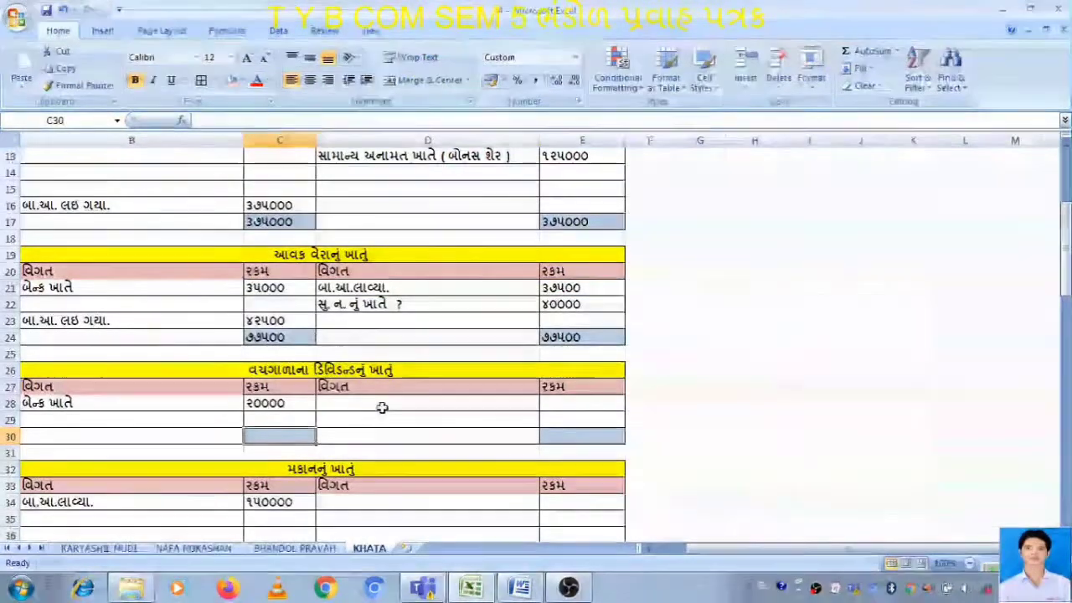
Copy the "સુ. ન. નું ખાતે ?" label from D22 into D28 of the interim dividend account and enter 20000 in E28.
{"action": "left_click", "coordinate": [386, 410]}
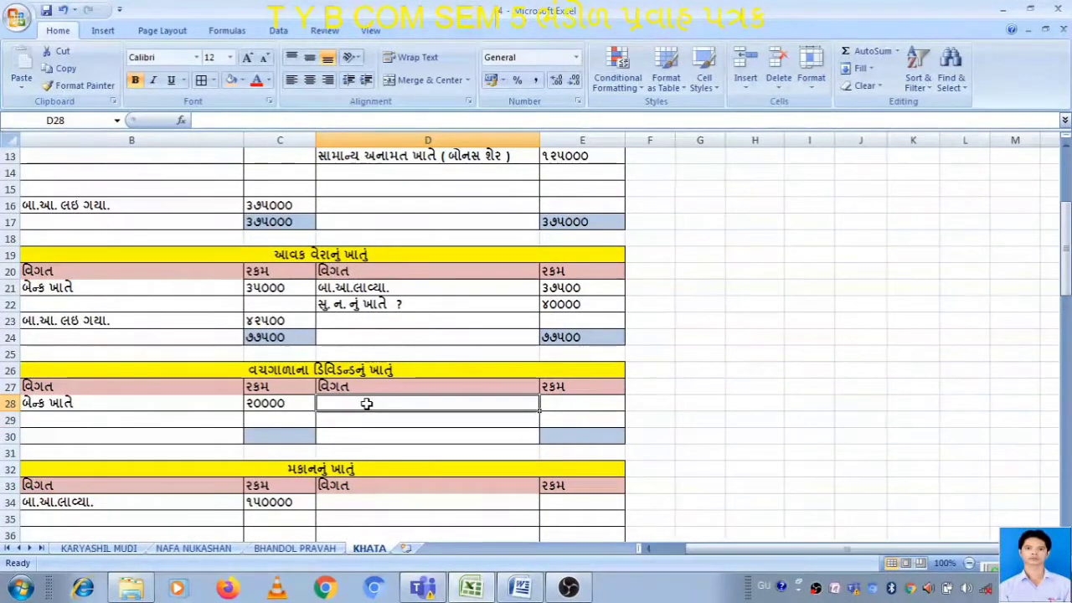
{"action": "left_click", "coordinate": [408, 307]}
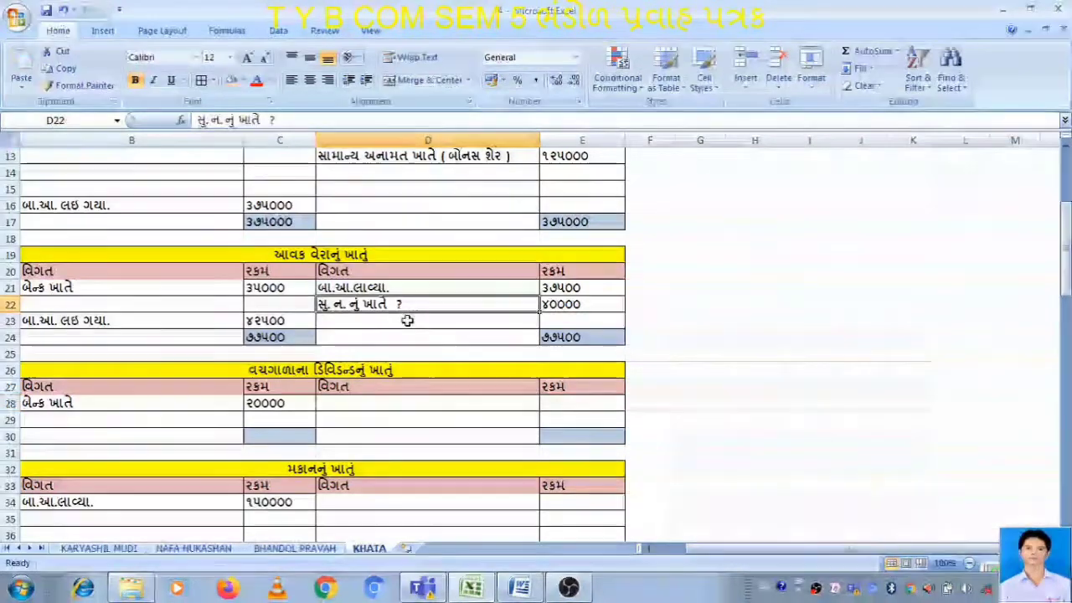
{"action": "key", "text": "ctrl+c"}
{"action": "left_click", "coordinate": [371, 406]}
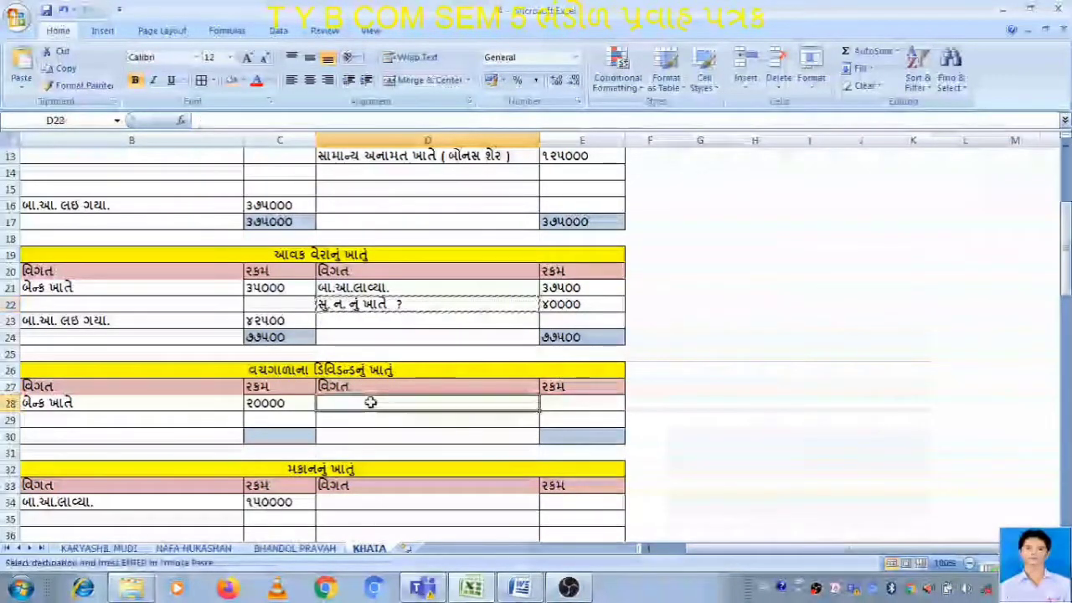
{"action": "key", "text": "ctrl+v"}
{"action": "key", "text": "Escape"}
{"action": "left_click", "coordinate": [554, 402]}
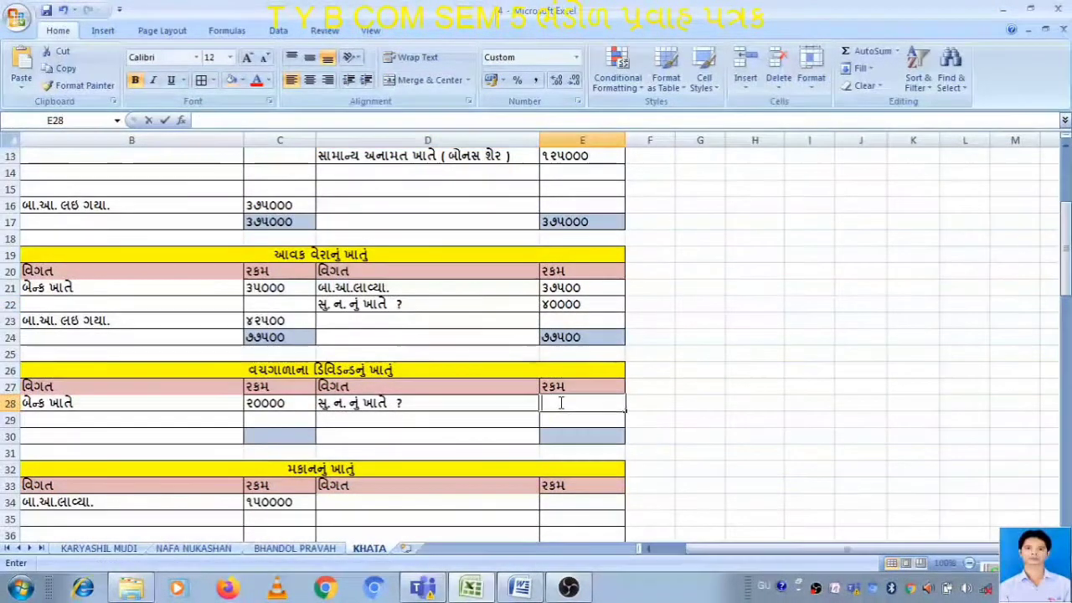
{"action": "type", "text": "૨૦૦૦૦"}
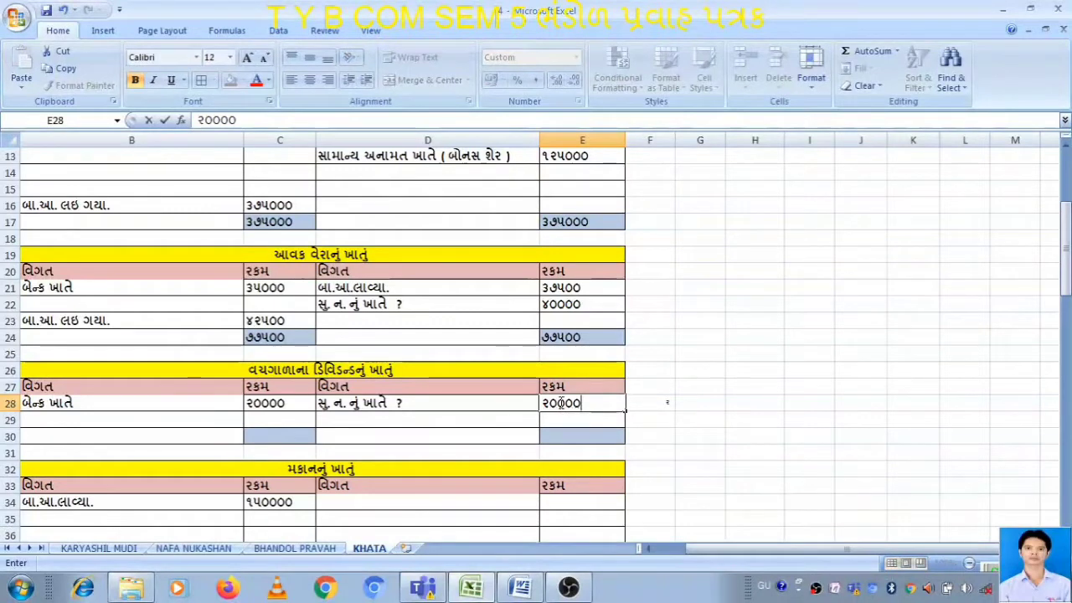
Enter 20000 as the total on both sides of the interim dividend account, in C30 and E30.
{"action": "key", "text": "Return"}
{"action": "key", "text": "Return"}
{"action": "key", "text": "Left"}
{"action": "key", "text": "Left"}
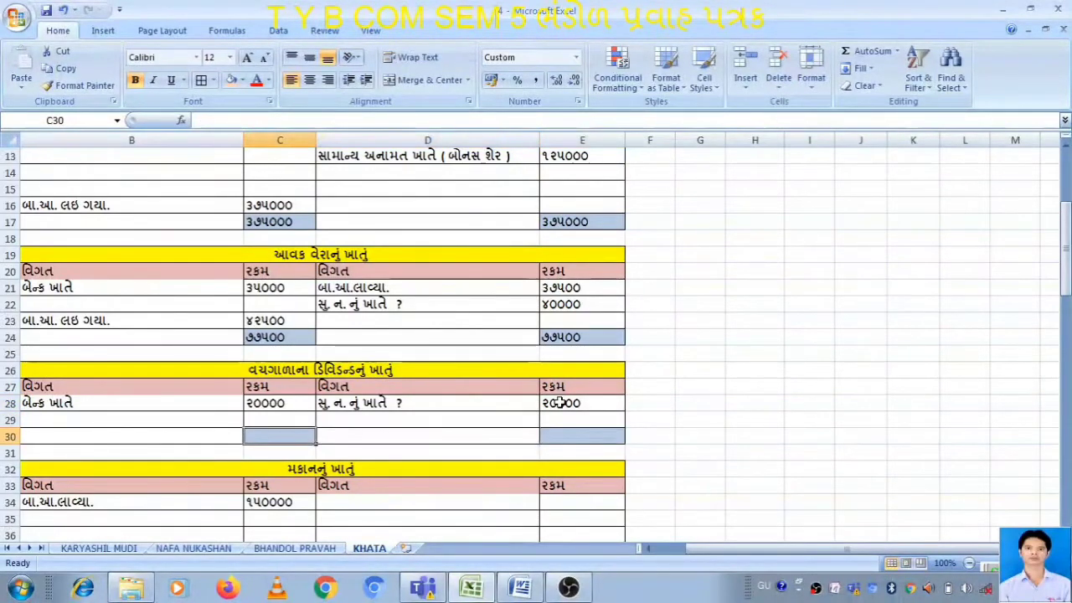
{"action": "type", "text": "૨૦"}
{"action": "key", "text": "Right"}
{"action": "key", "text": "Right"}
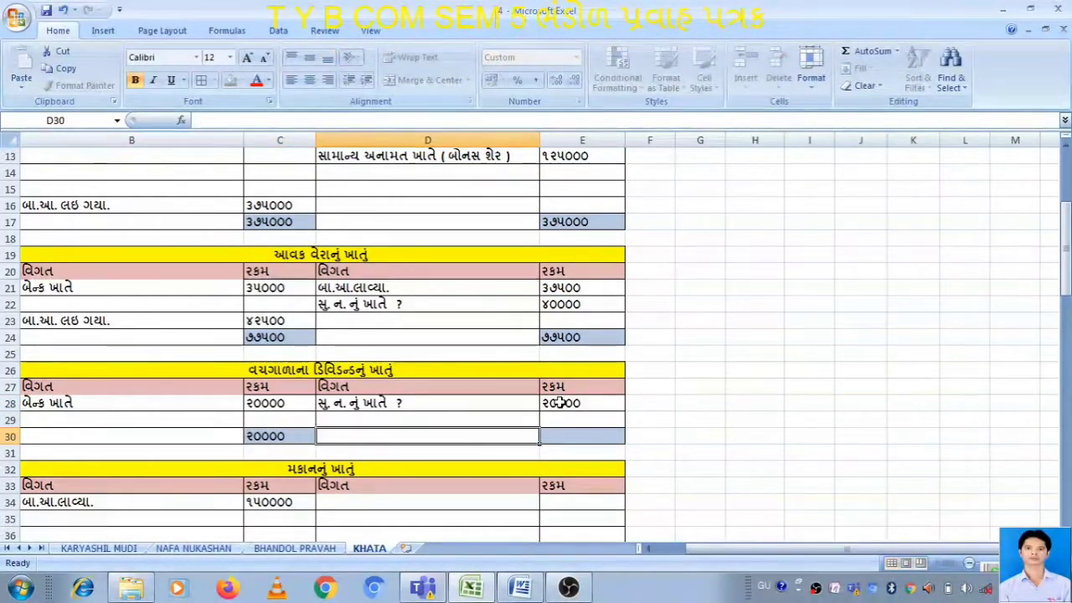
{"action": "type", "text": "૨૦૦૦૦"}
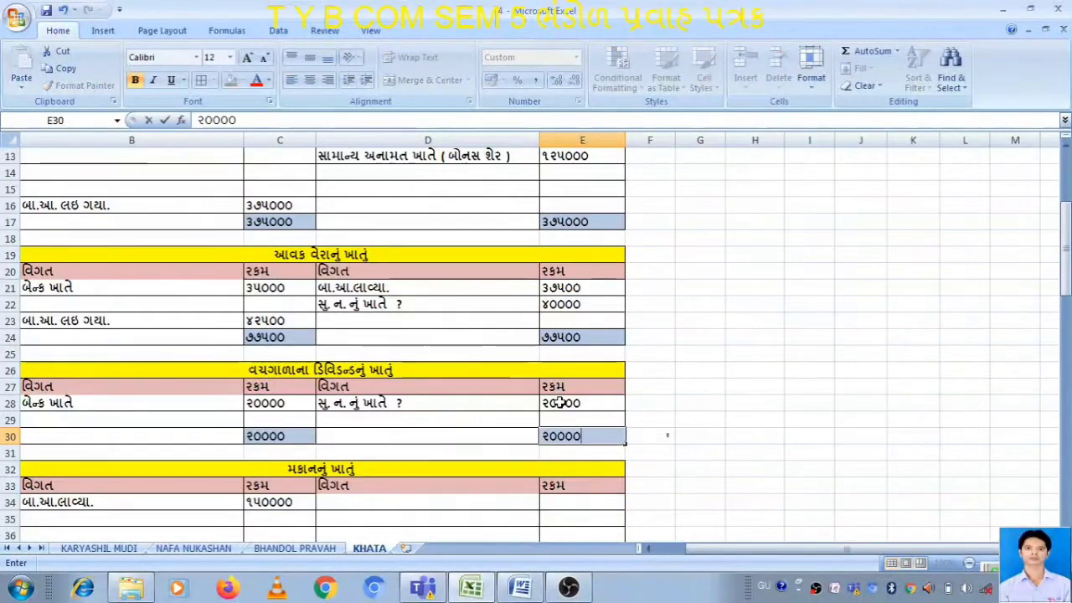
{"action": "left_click", "coordinate": [493, 404]}
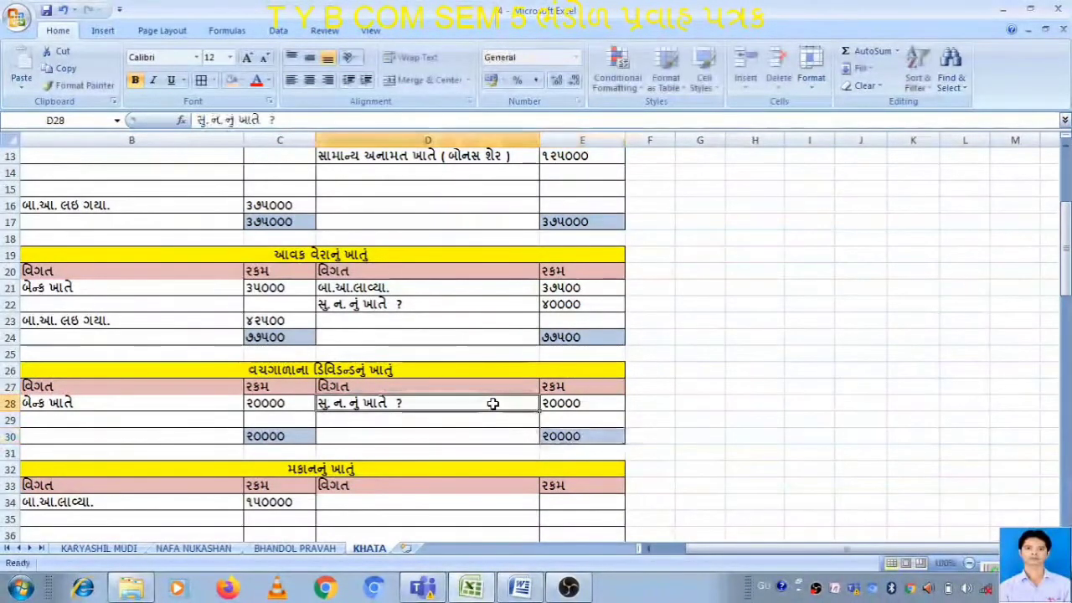
Copy "વચગાળાના ડિવિડન્ડ" from the account heading in B26 into cell A6 of the NAFA NUKASHAN sheet.
{"action": "left_click", "coordinate": [358, 371]}
{"action": "double_click", "coordinate": [358, 371]}
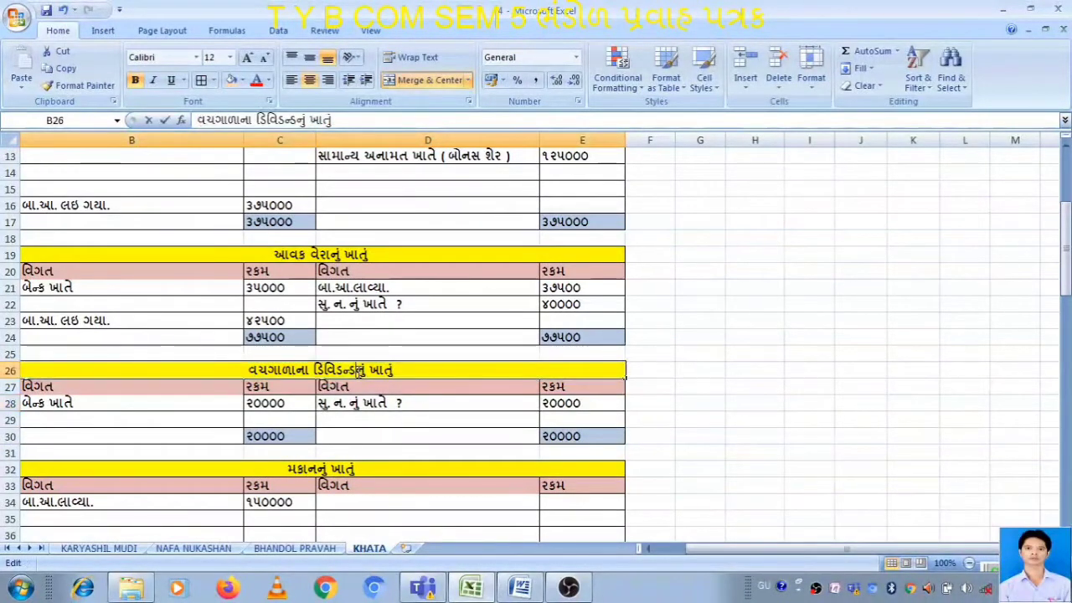
{"action": "left_click_drag", "start_coordinate": [358, 370], "coordinate": [249, 370]}
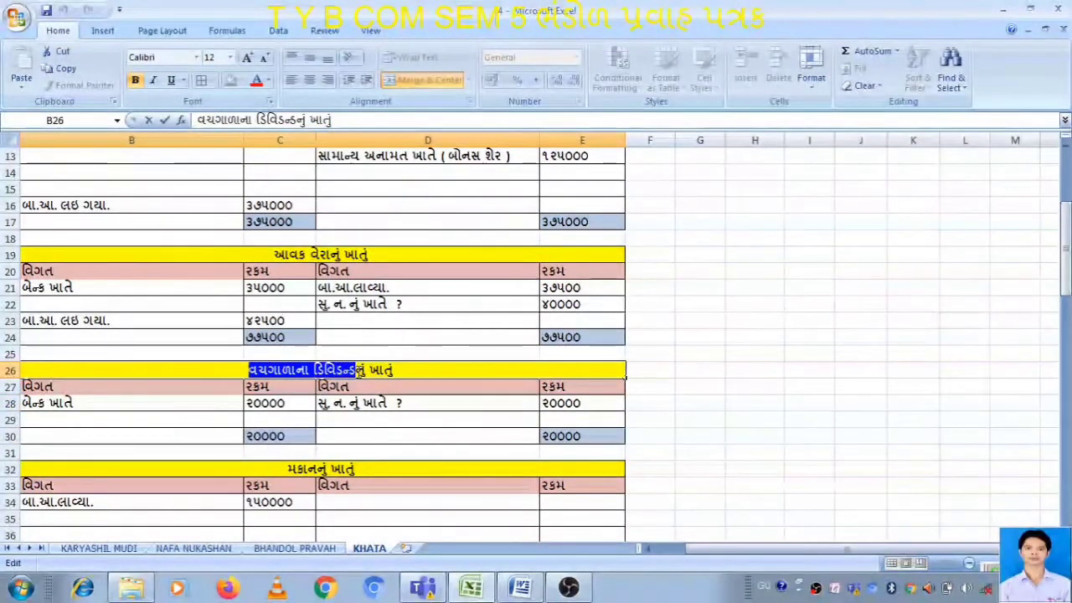
{"action": "left_click", "coordinate": [193, 547]}
{"action": "double_click", "coordinate": [62, 220]}
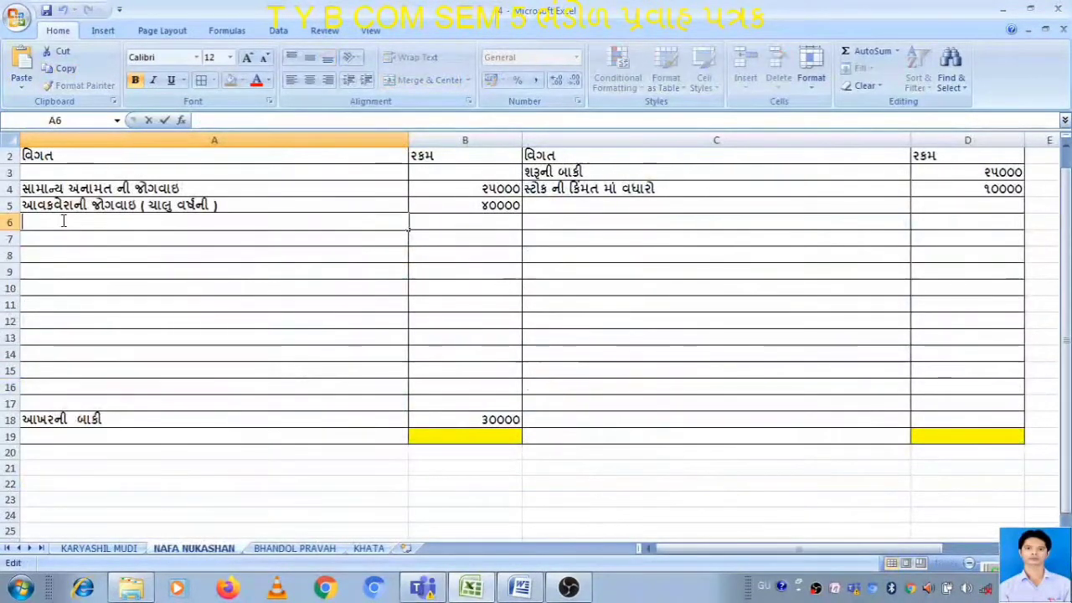
{"action": "key", "text": "ctrl+v"}
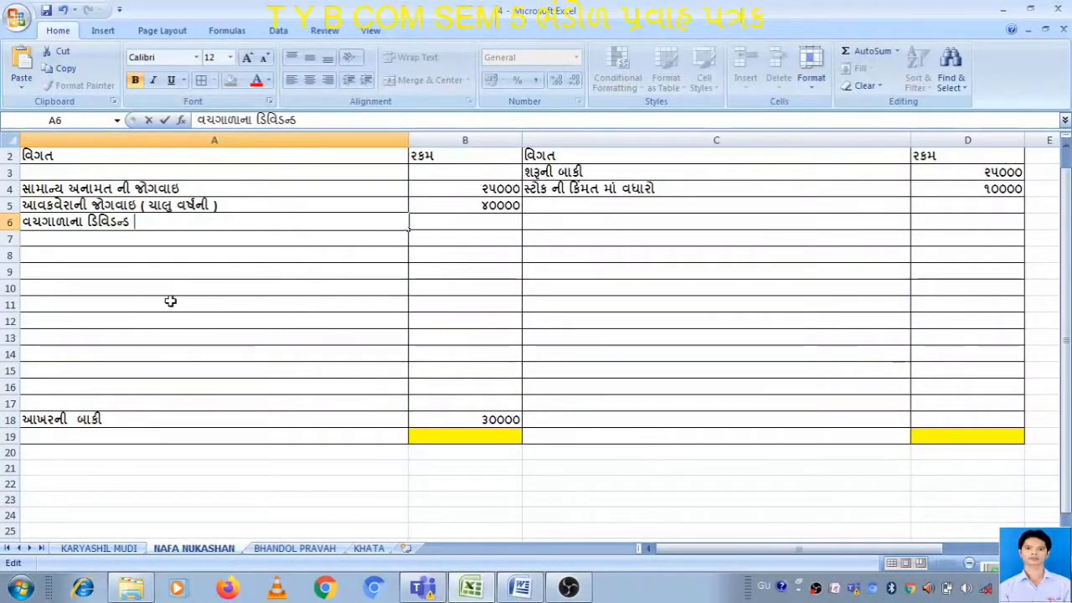
Complete the A6 label as "વચગાળાના ડિવિડન્ડ ની જોગવાઇ" and enter 20000 in B6.
{"action": "type", "text": "ની "}
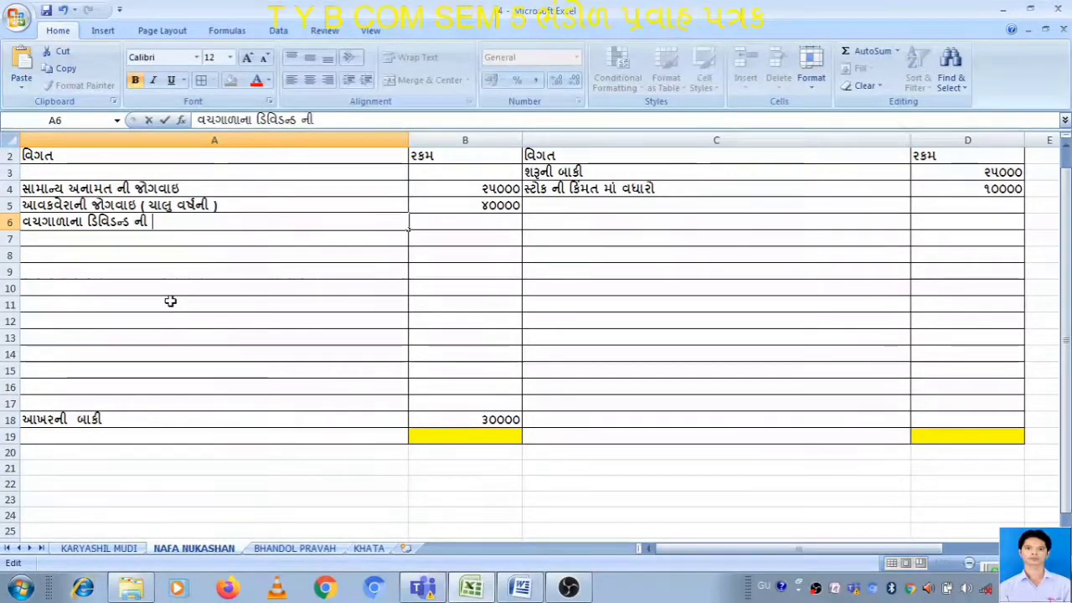
{"action": "type", "text": "જોગ"}
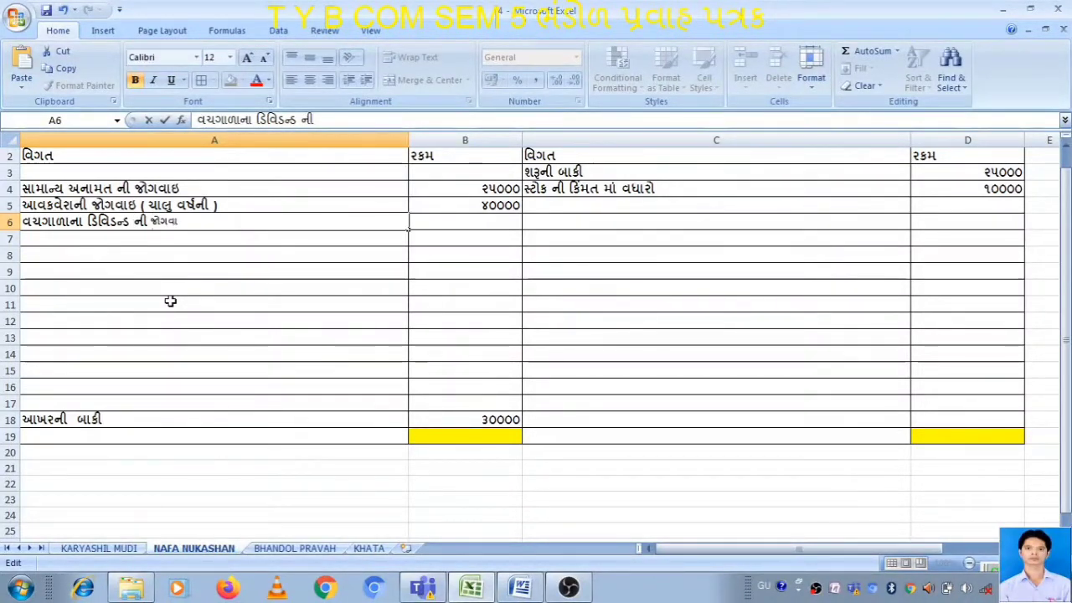
{"action": "type", "text": "વાઇ"}
{"action": "key", "text": "Tab"}
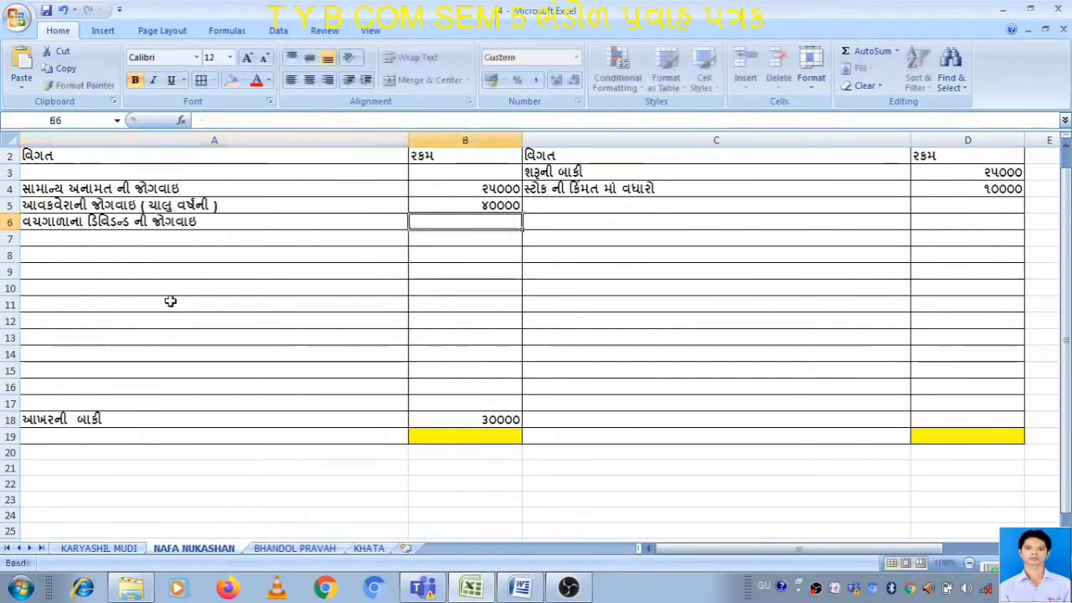
{"action": "type", "text": "૨૦૦૦૦"}
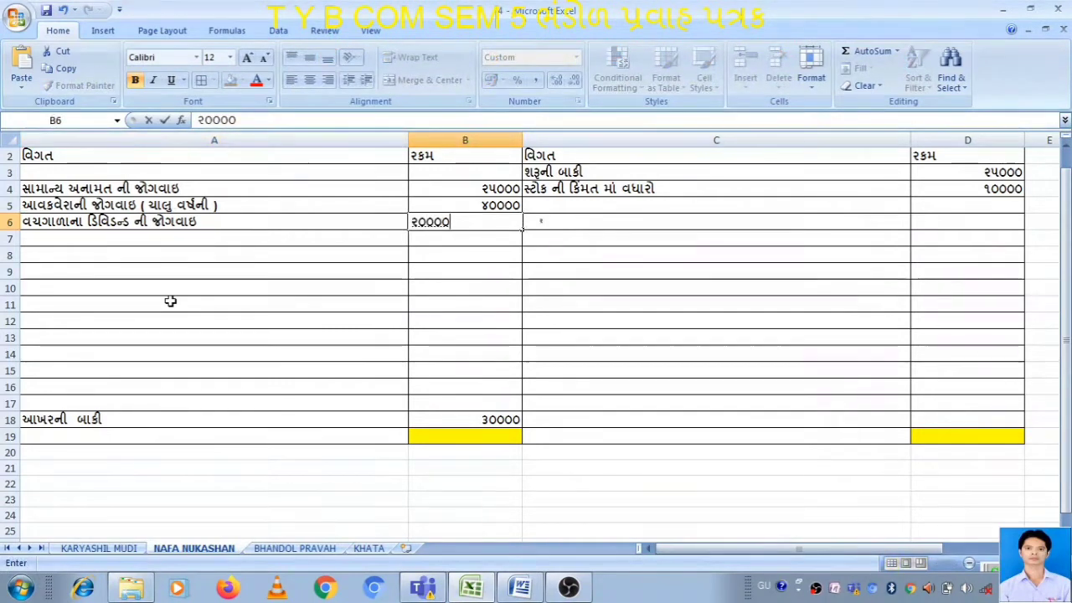
{"action": "key", "text": "Return"}
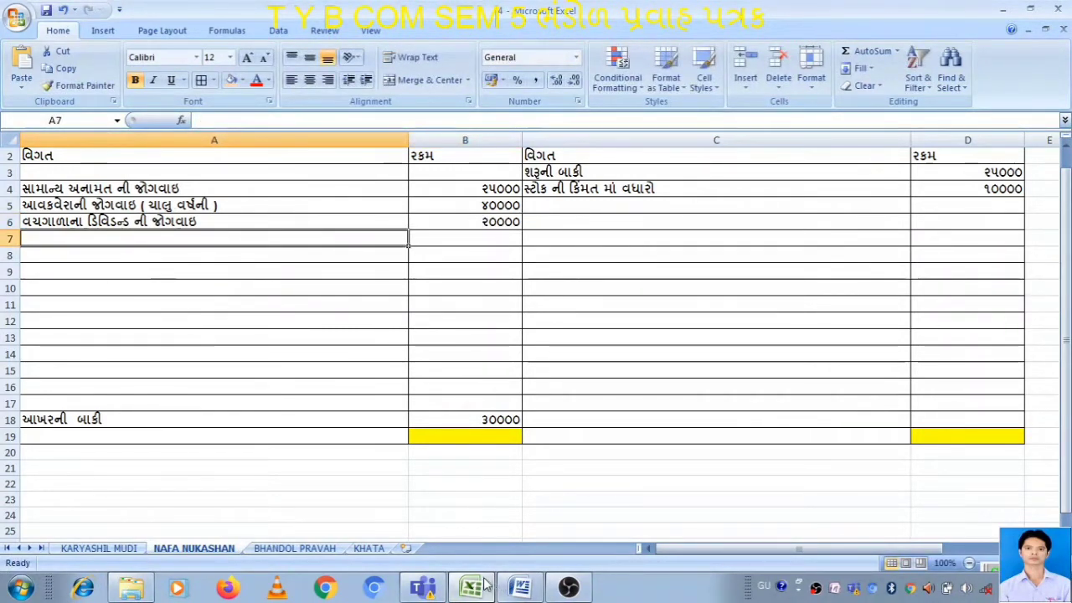
Return to the KHATA sheet, then switch to the Word document and read additional notes 2 and 3 on dividend and depreciation.
{"action": "left_click", "coordinate": [368, 547]}
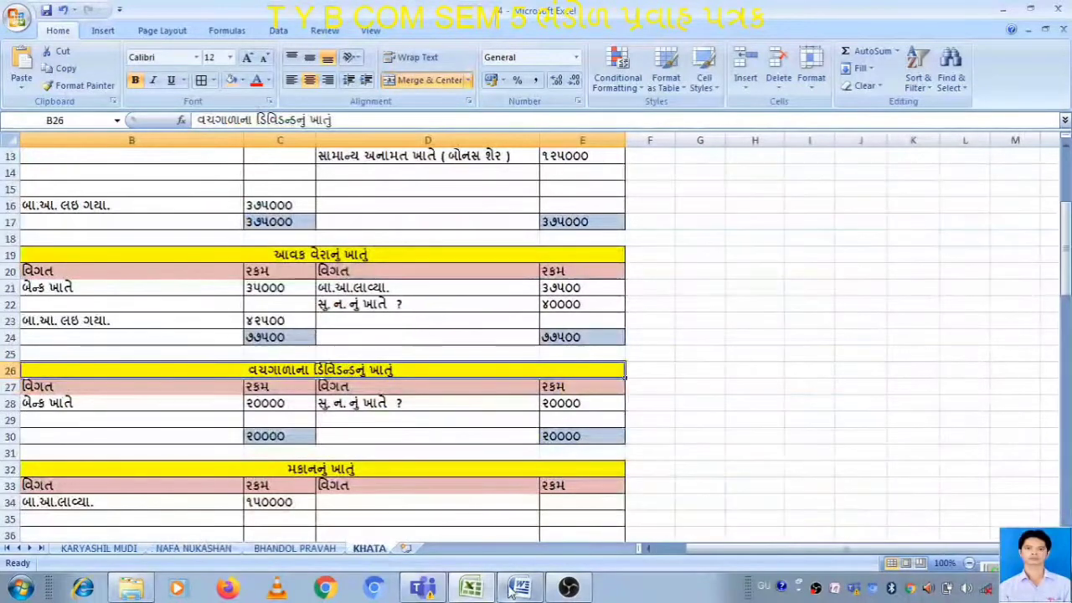
{"action": "left_click", "coordinate": [516, 588]}
{"action": "scroll", "coordinate": [688, 467], "scroll_direction": "down", "scroll_amount": 10}
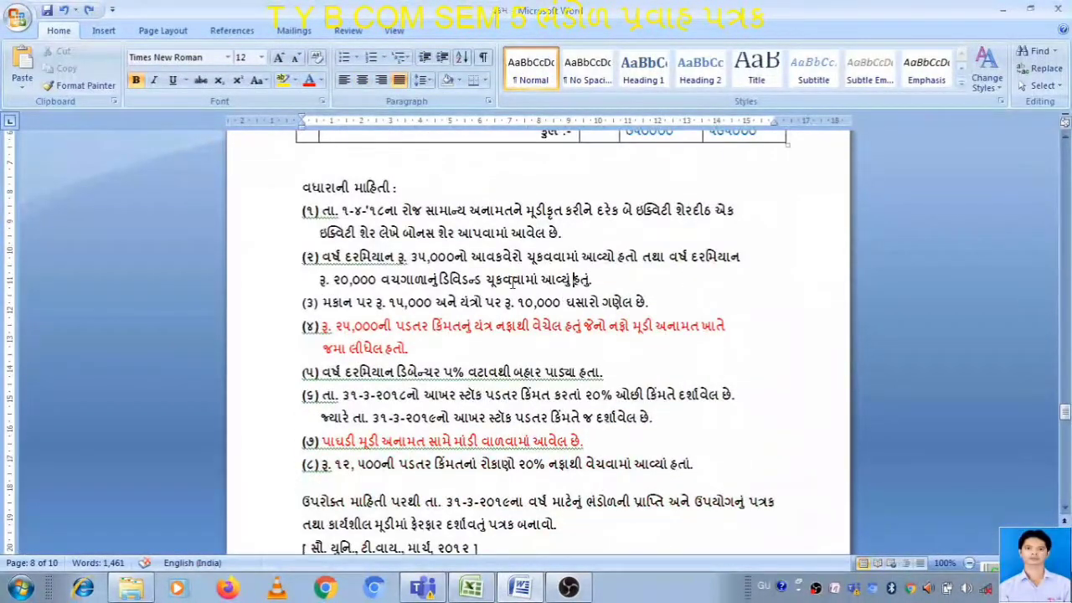
{"action": "double_click", "coordinate": [514, 278]}
{"action": "left_click", "coordinate": [316, 256]}
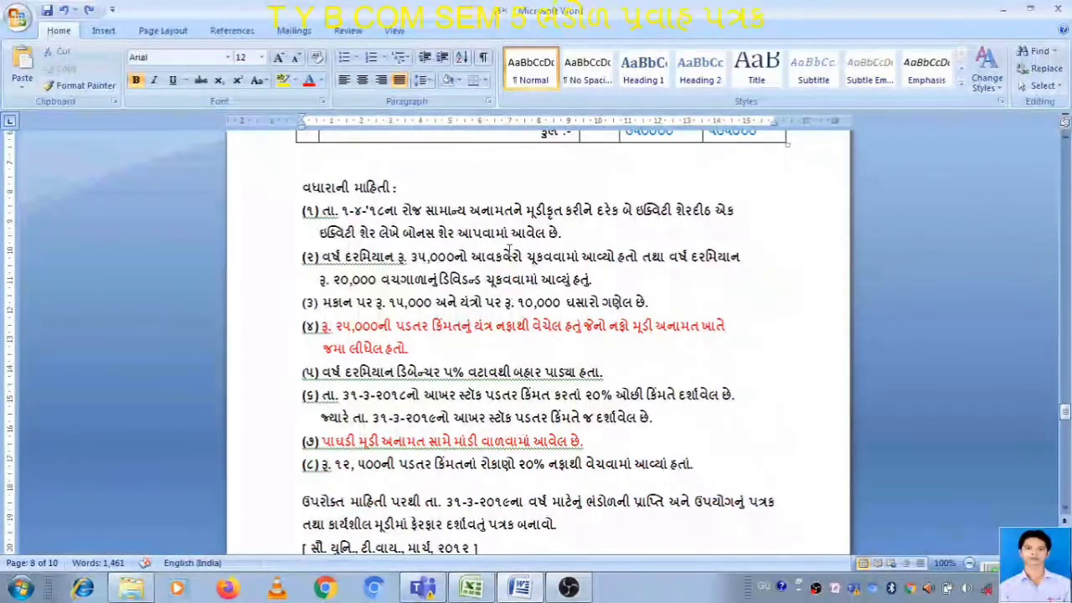
{"action": "left_click", "coordinate": [411, 348]}
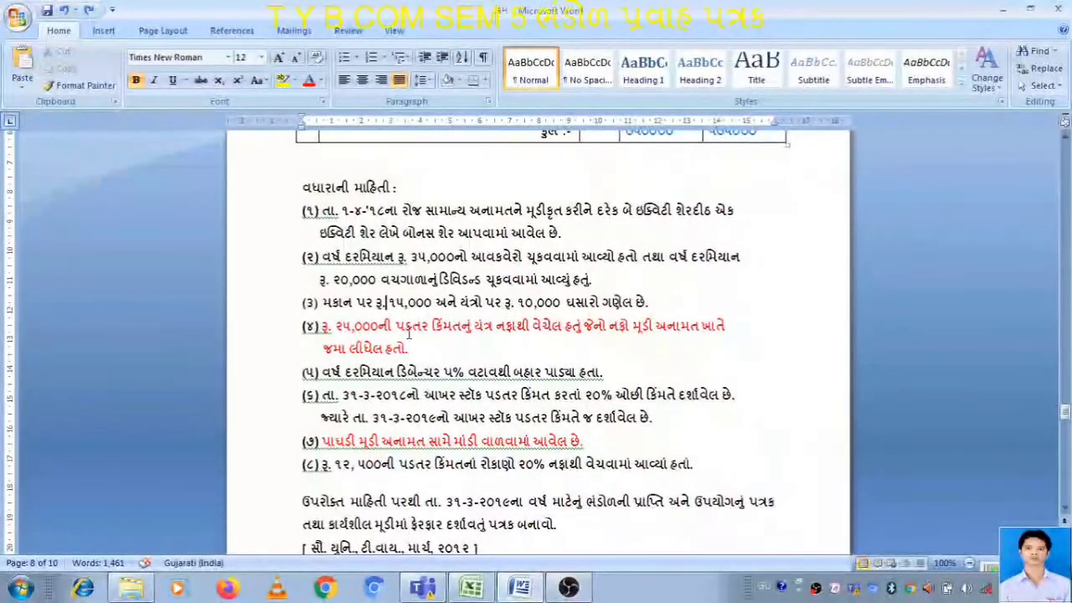
{"action": "left_click", "coordinate": [517, 303]}
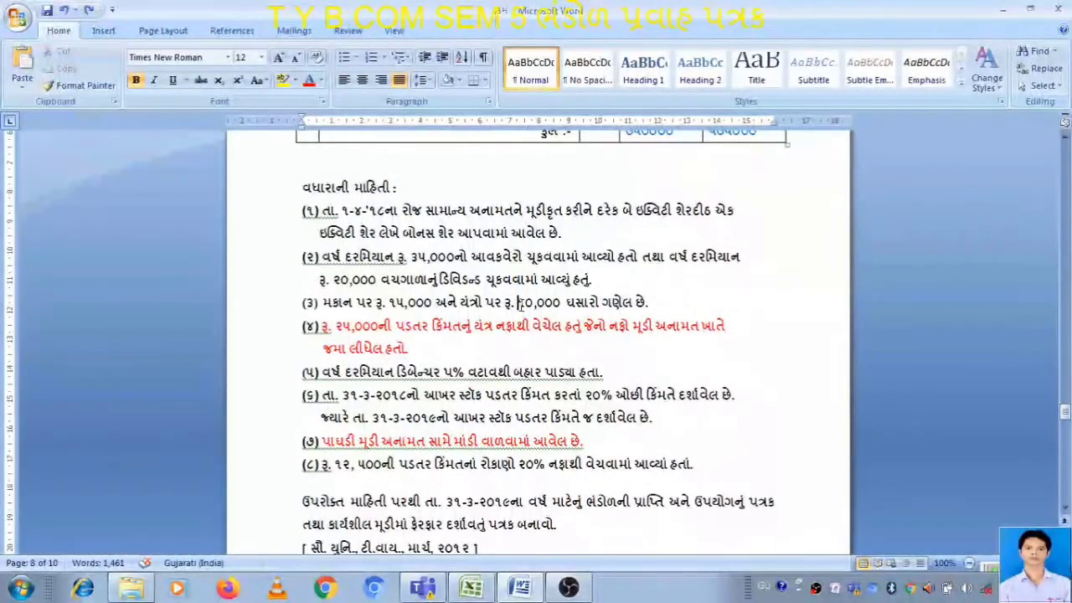
{"action": "left_click", "coordinate": [381, 304]}
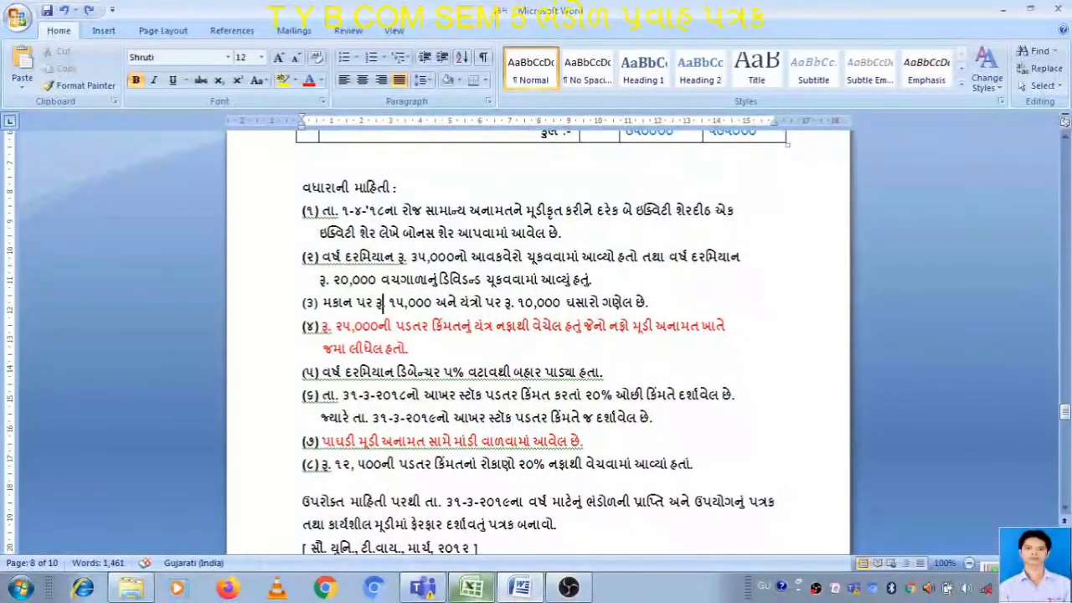
Switch back to Excel and enter 15000 in E34 as the depreciation amount of the building account (મકાનનું ખાતું).
{"action": "left_click", "coordinate": [470, 587]}
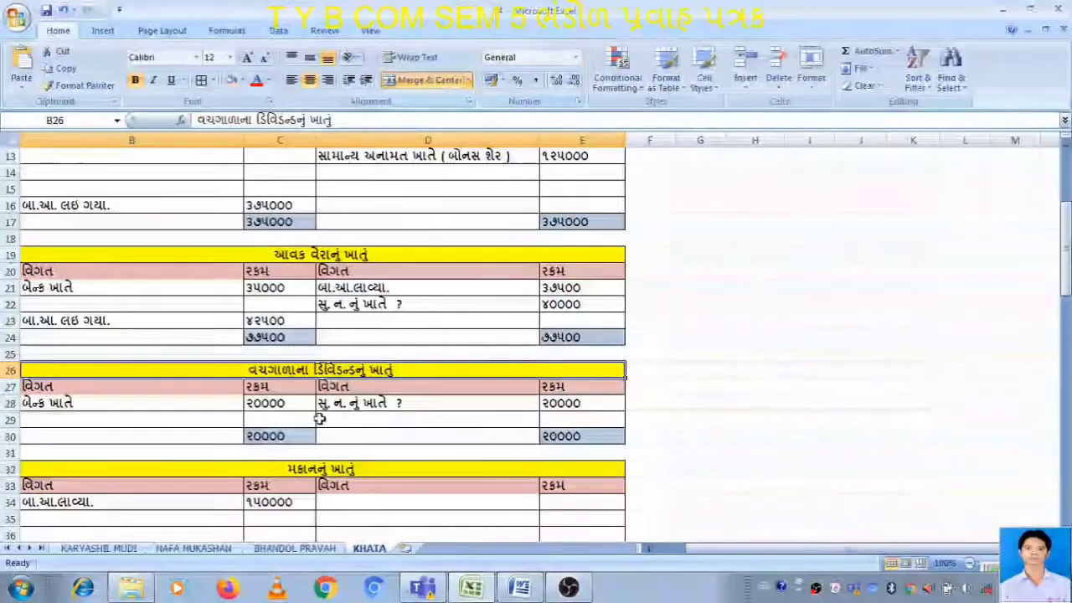
{"action": "scroll", "coordinate": [336, 432], "scroll_direction": "down", "scroll_amount": 2}
{"action": "scroll", "coordinate": [336, 432], "scroll_direction": "down", "scroll_amount": 2}
{"action": "left_click", "coordinate": [346, 303]}
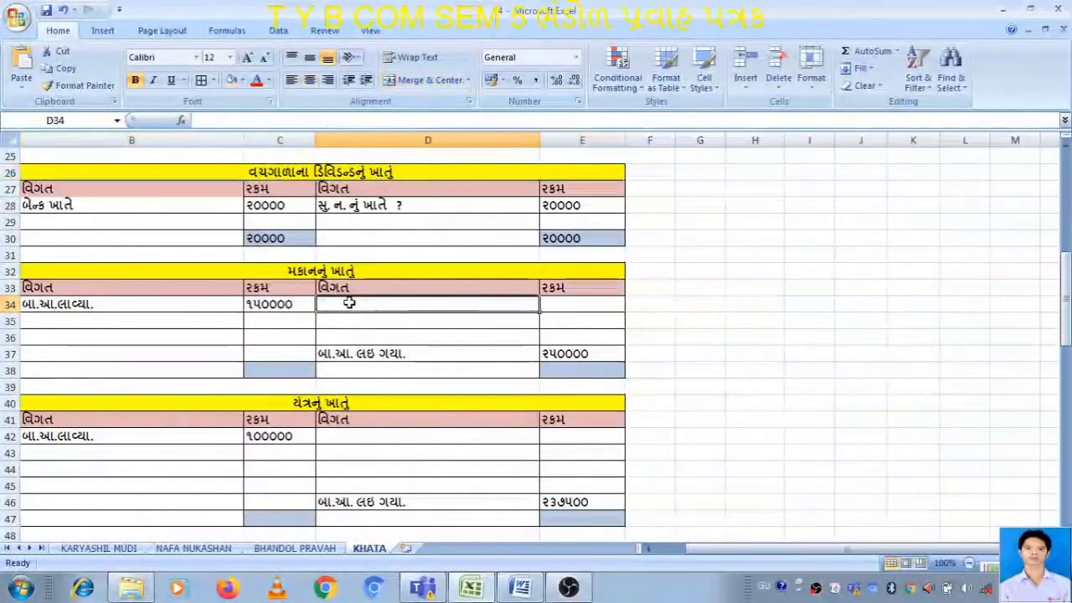
{"action": "left_click", "coordinate": [572, 303]}
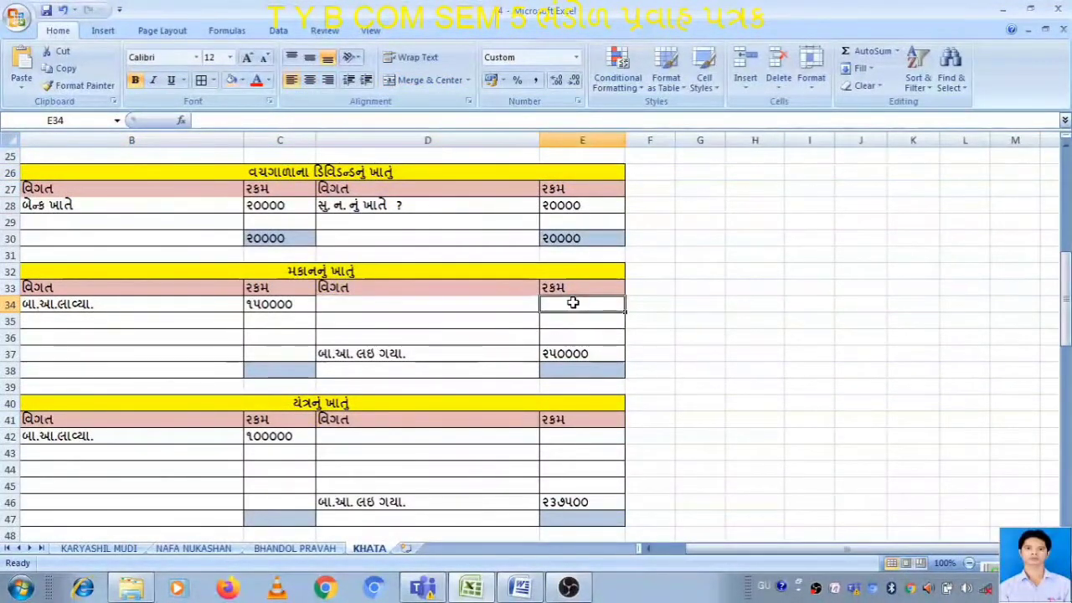
{"action": "type", "text": "૧૫૦૦૦"}
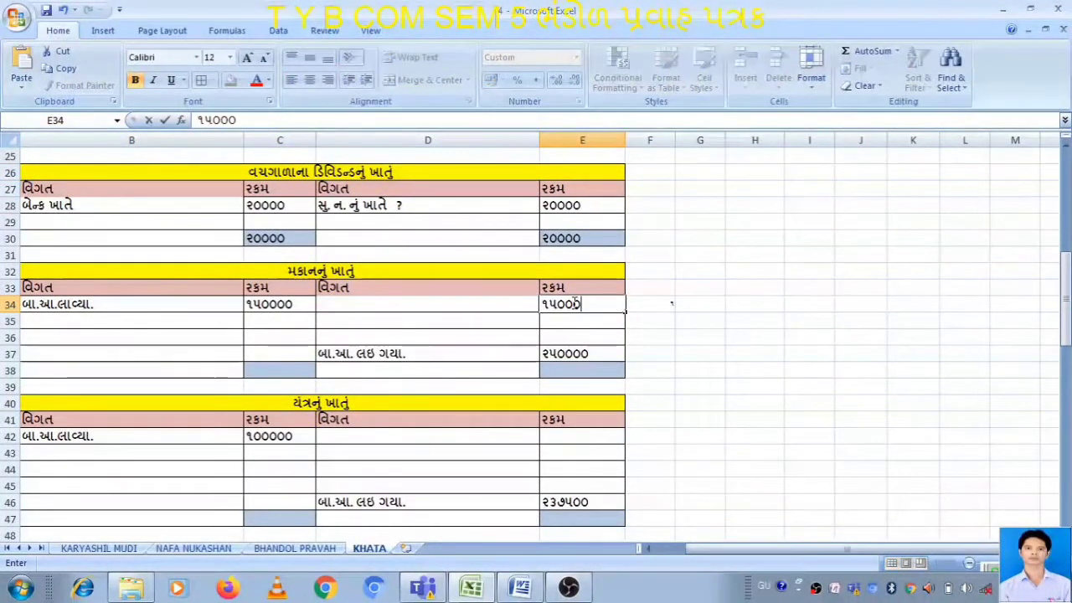
{"action": "key", "text": "Return"}
{"action": "left_click", "coordinate": [574, 303]}
{"action": "key", "text": "Left"}
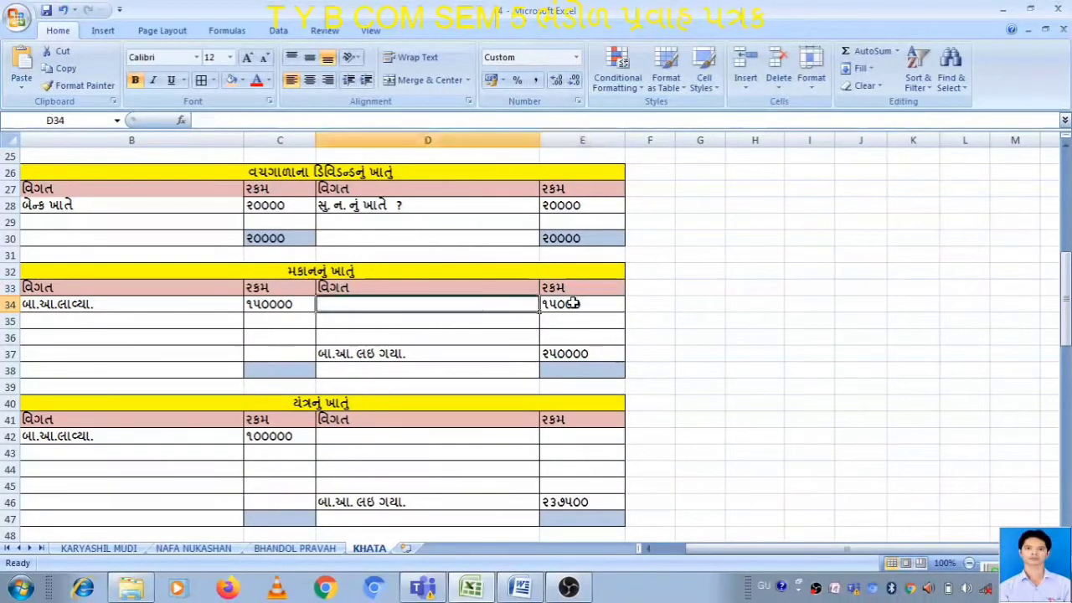
Copy the text "સુ. ન. નું ખાતે" without the question mark from D28 into D34 of the building account.
{"action": "double_click", "coordinate": [387, 206]}
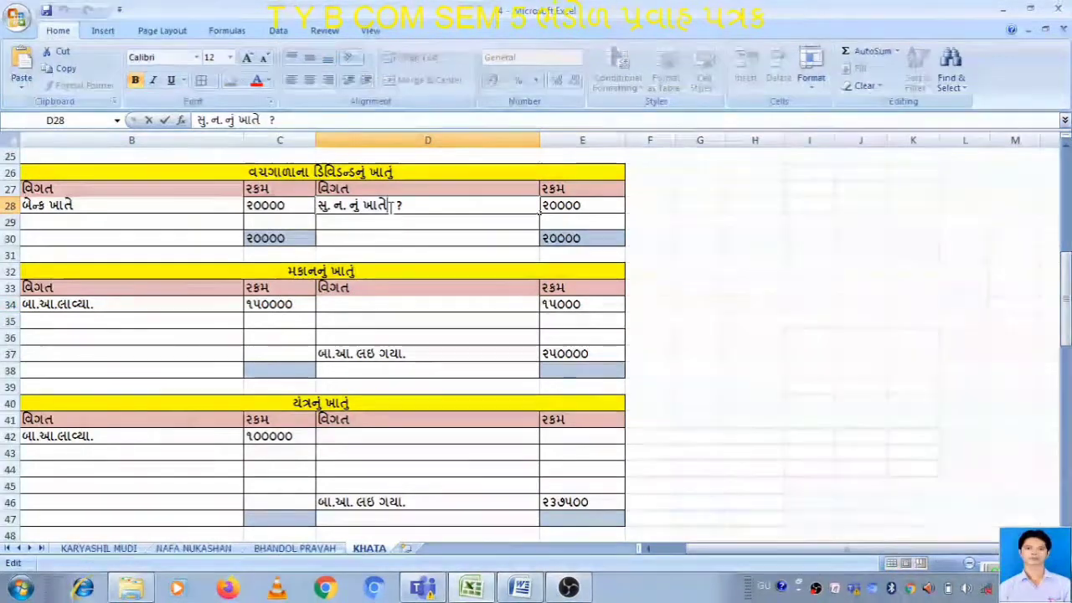
{"action": "key", "text": "shift+Left"}
{"action": "key", "text": "shift+Left"}
{"action": "key", "text": "shift+Left"}
{"action": "key", "text": "shift+Left"}
{"action": "key", "text": "shift+Left"}
{"action": "key", "text": "shift+Left"}
{"action": "key", "text": "shift+Left"}
{"action": "key", "text": "shift+Left"}
{"action": "key", "text": "shift+Left"}
{"action": "key", "text": "shift+Left"}
{"action": "key", "text": "shift+Left"}
{"action": "key", "text": "shift+Left"}
{"action": "key", "text": "shift+Left"}
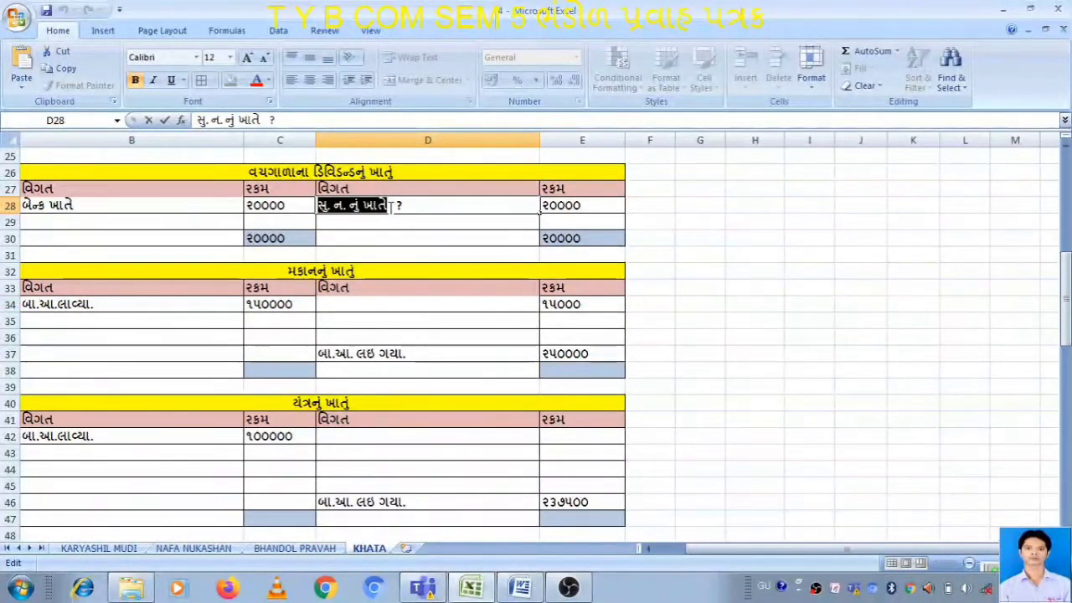
{"action": "key", "text": "ctrl+c"}
{"action": "double_click", "coordinate": [536, 305]}
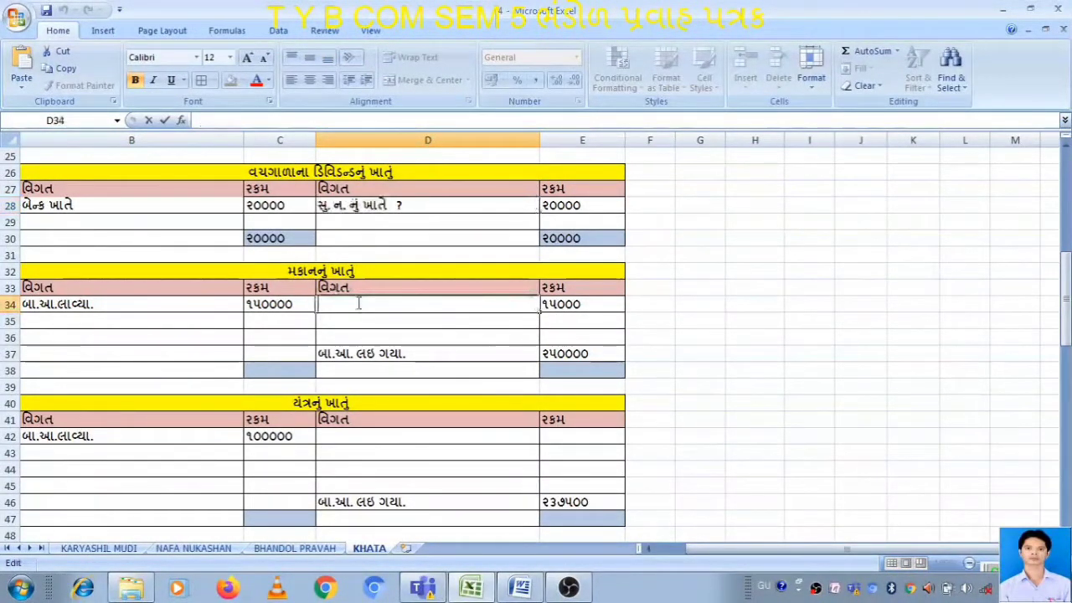
{"action": "key", "text": "ctrl+v"}
{"action": "left_click", "coordinate": [857, 370]}
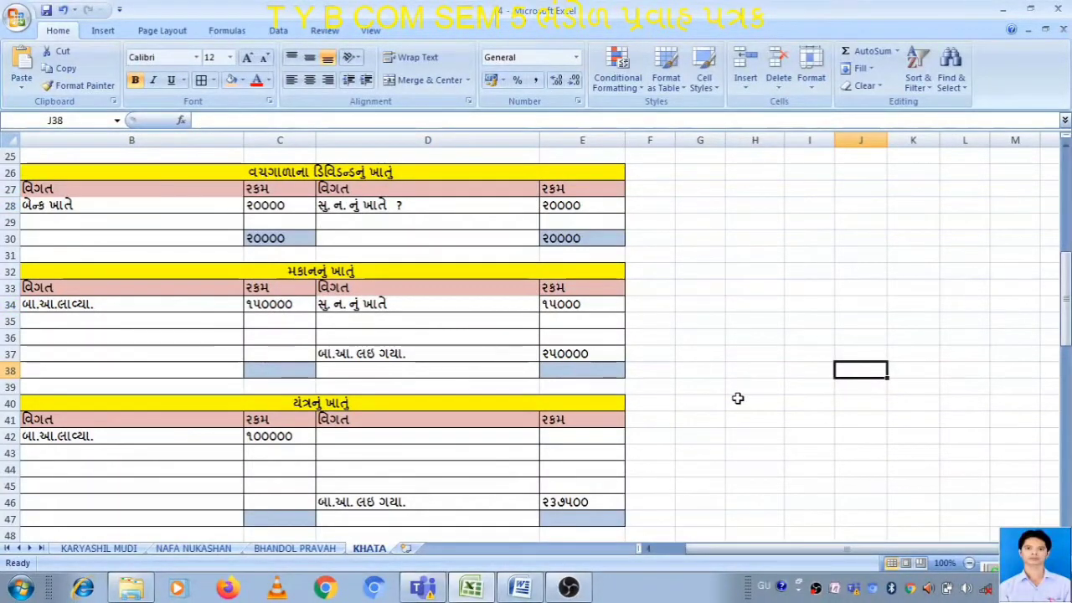
{"action": "left_click", "coordinate": [397, 306]}
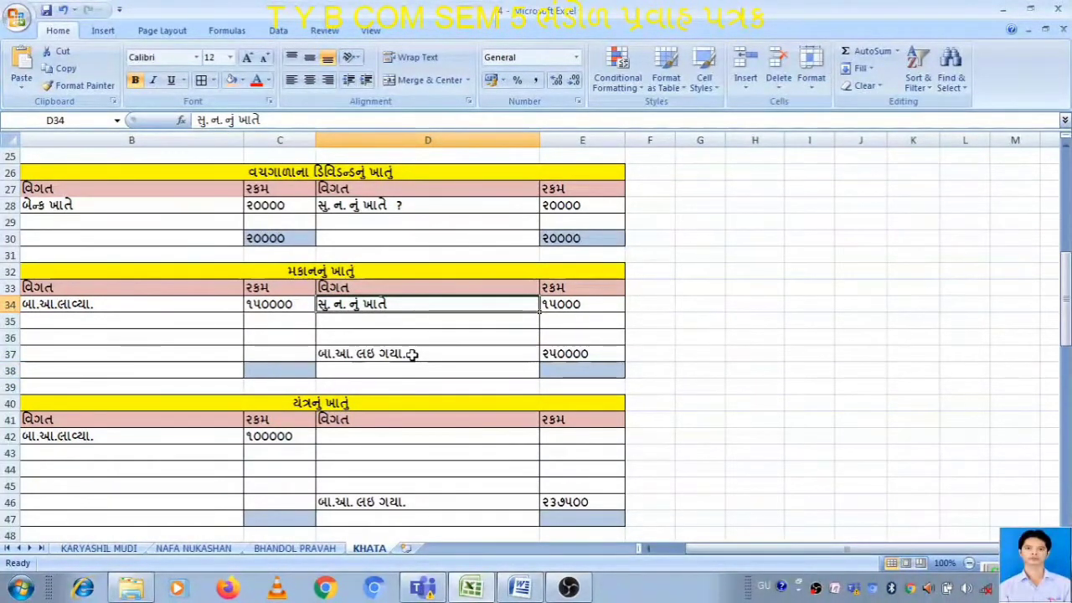
On the NAFA NUKASHAN sheet, enter the building depreciation label "મકાનનો ઘસારો" in A7 and 15000 in B7.
{"action": "left_click", "coordinate": [193, 547]}
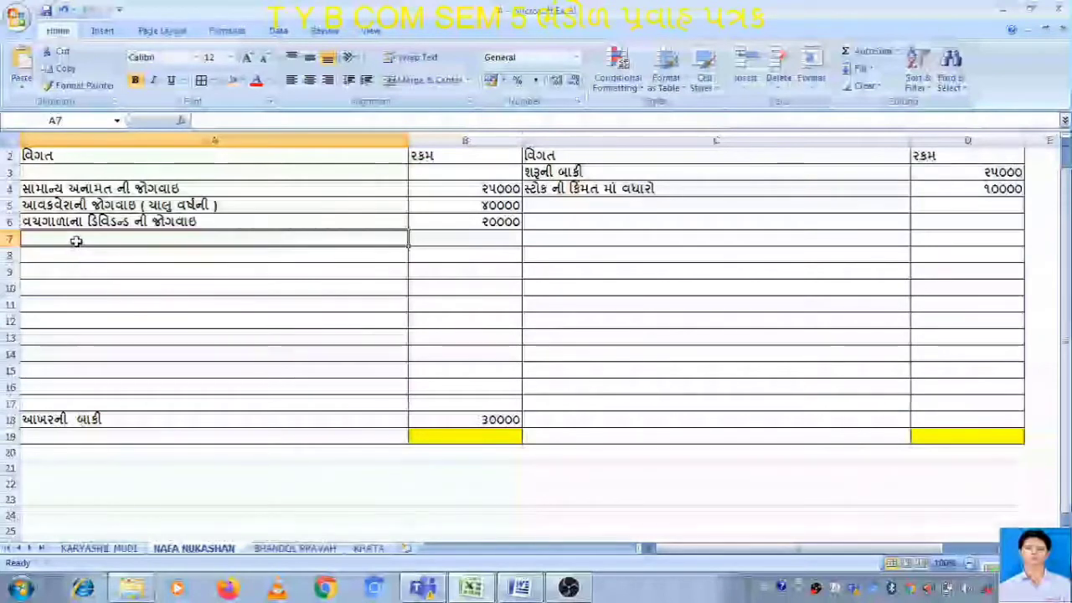
{"action": "type", "text": "મ"}
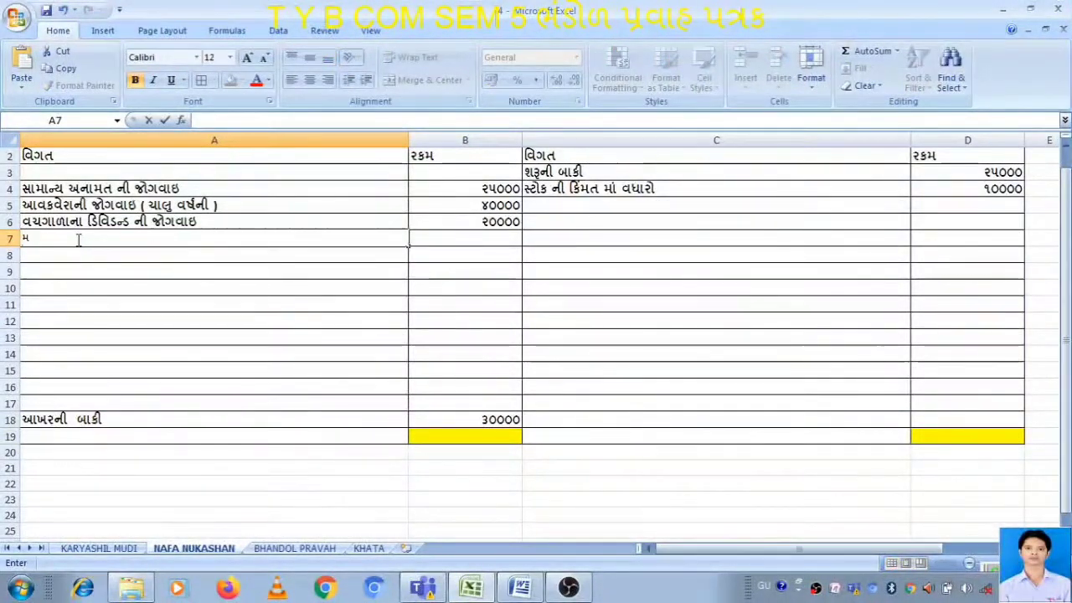
{"action": "type", "text": "કાન"}
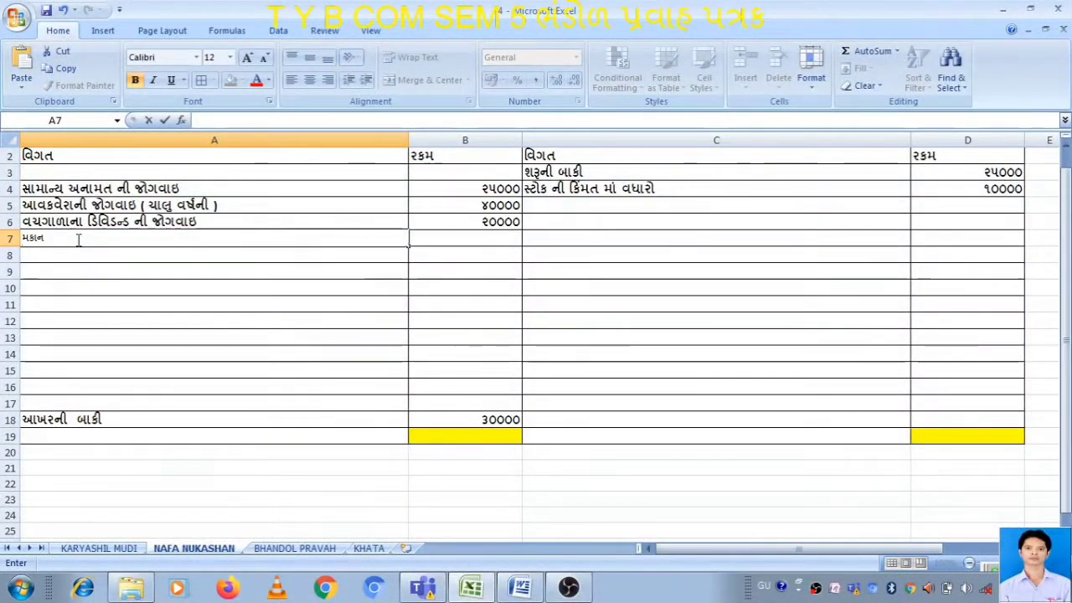
{"action": "type", "text": "નો"}
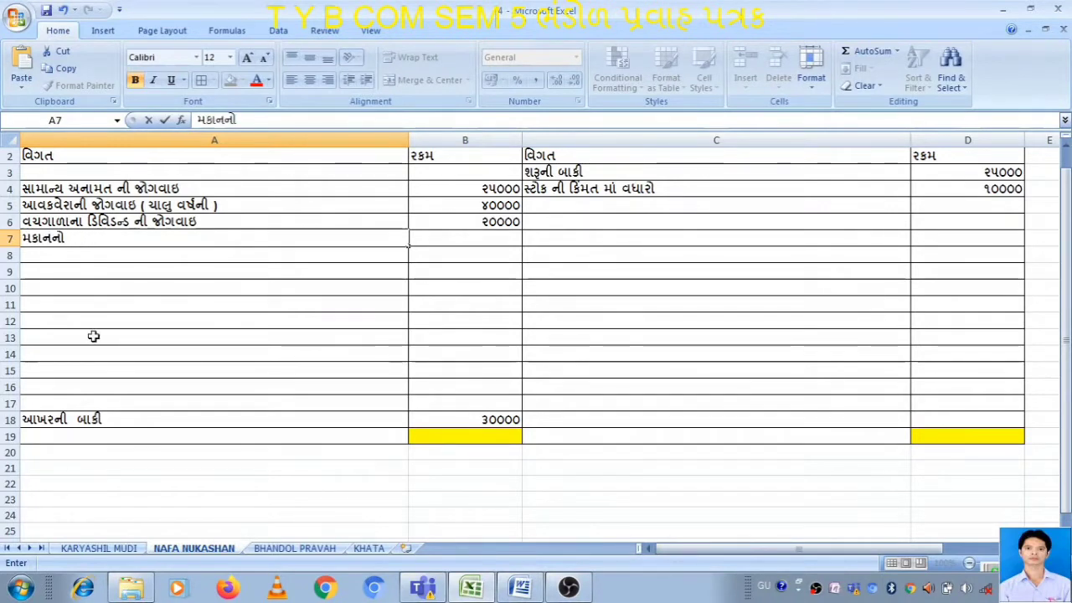
{"action": "type", "text": " ઘસા"}
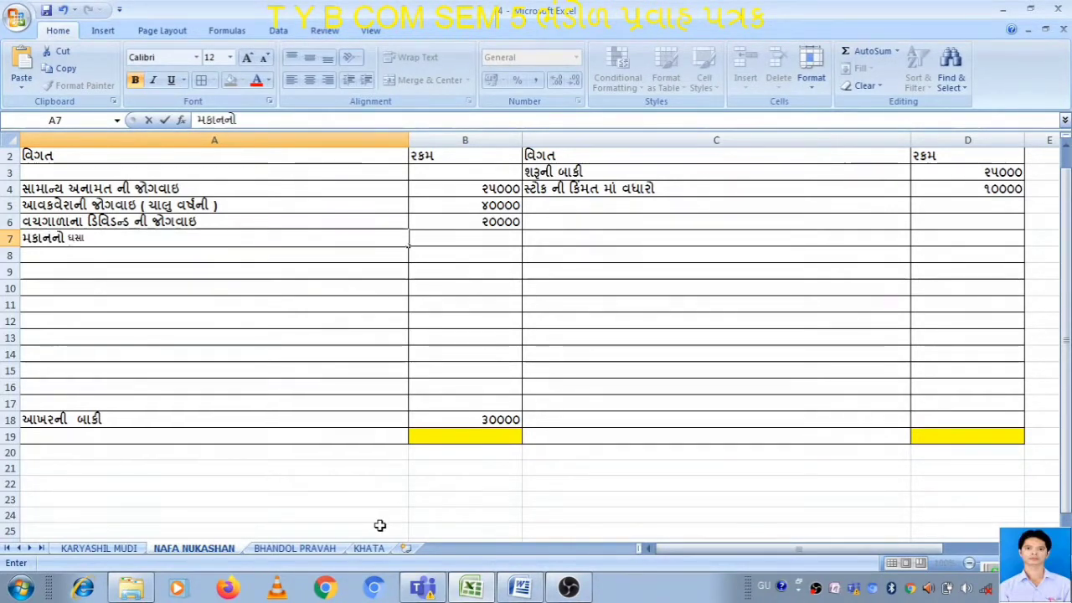
{"action": "type", "text": "રો"}
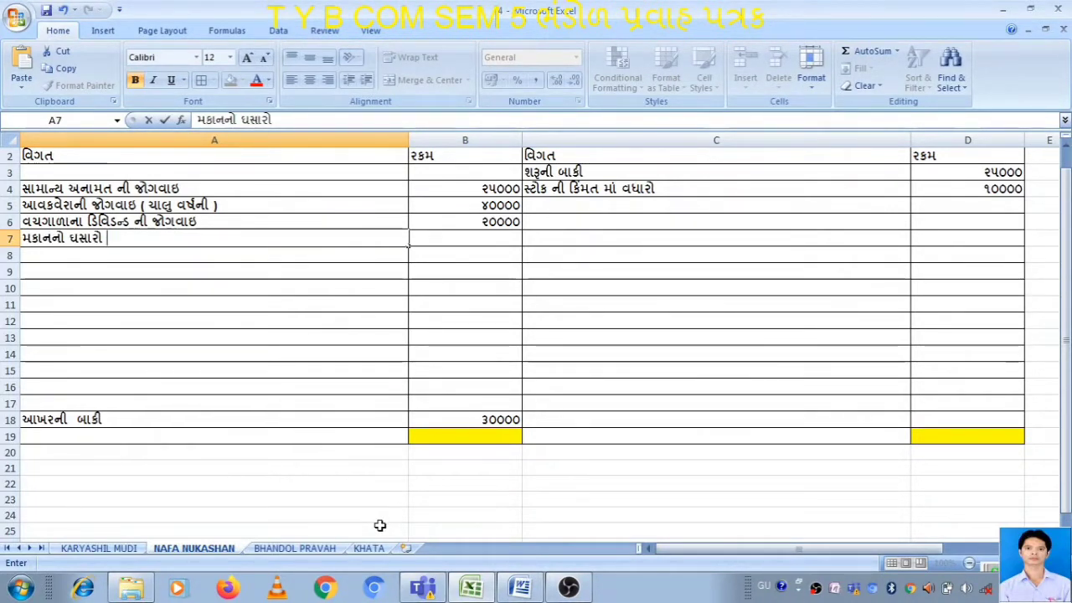
{"action": "key", "text": "Tab"}
{"action": "type", "text": "૧૫"}
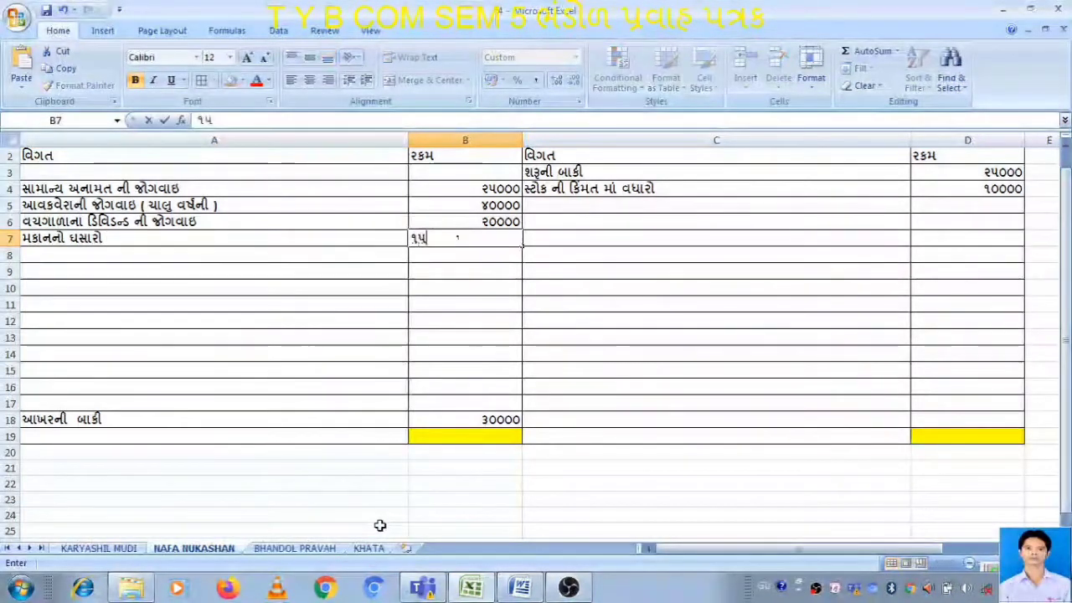
{"action": "type", "text": "૦૦૦"}
{"action": "key", "text": "Return"}
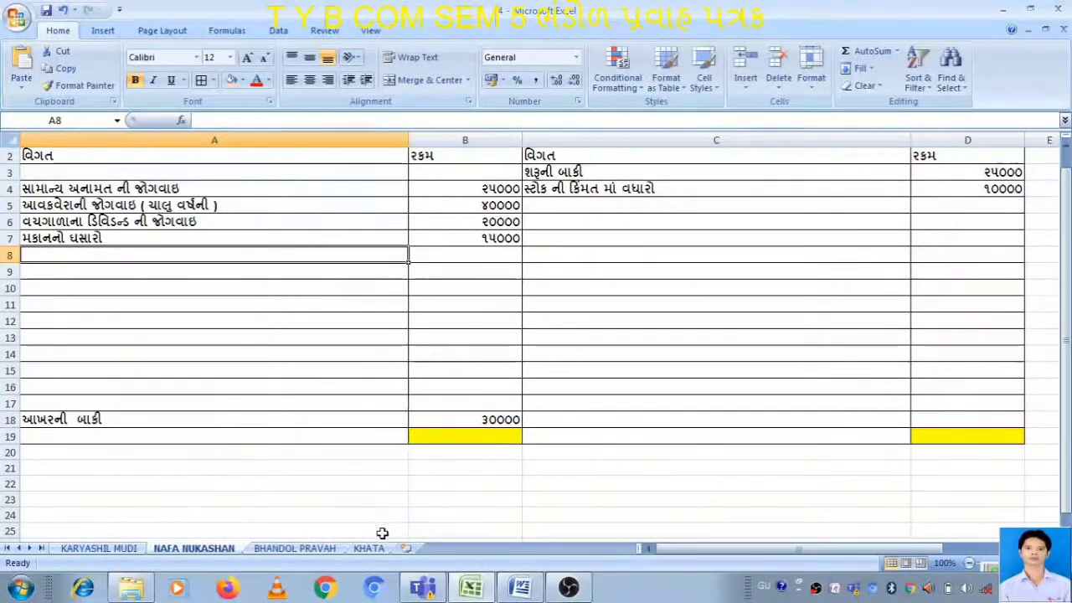
On the KHATA sheet, enter the building account (મકાનનું ખાતું) total 265000 in both E38 and C38.
{"action": "left_click", "coordinate": [373, 547]}
{"action": "left_click", "coordinate": [780, 307]}
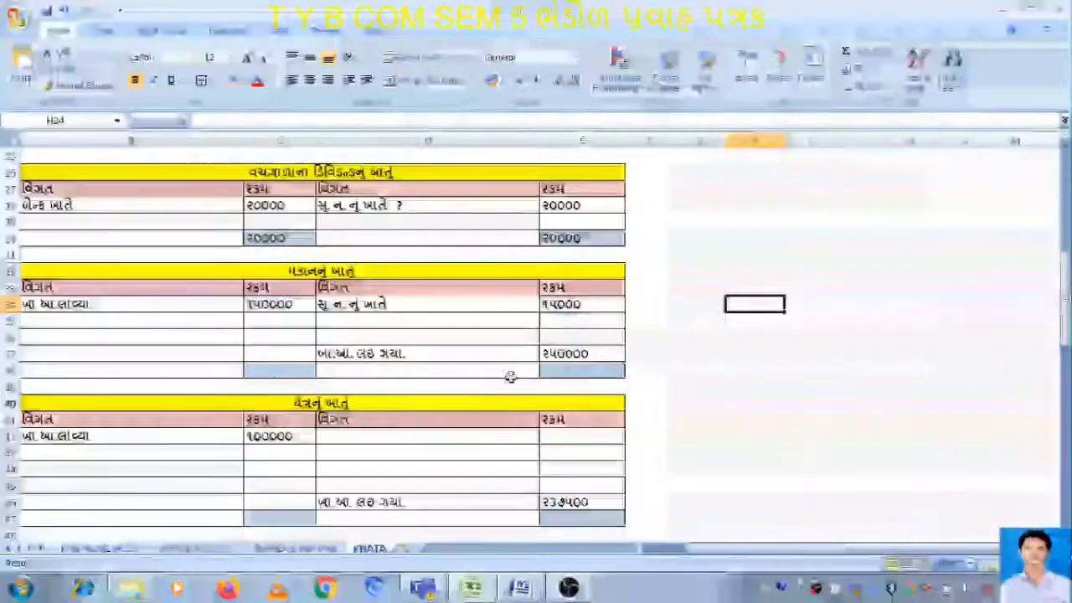
{"action": "left_click", "coordinate": [587, 371]}
{"action": "type", "text": "૨૬"}
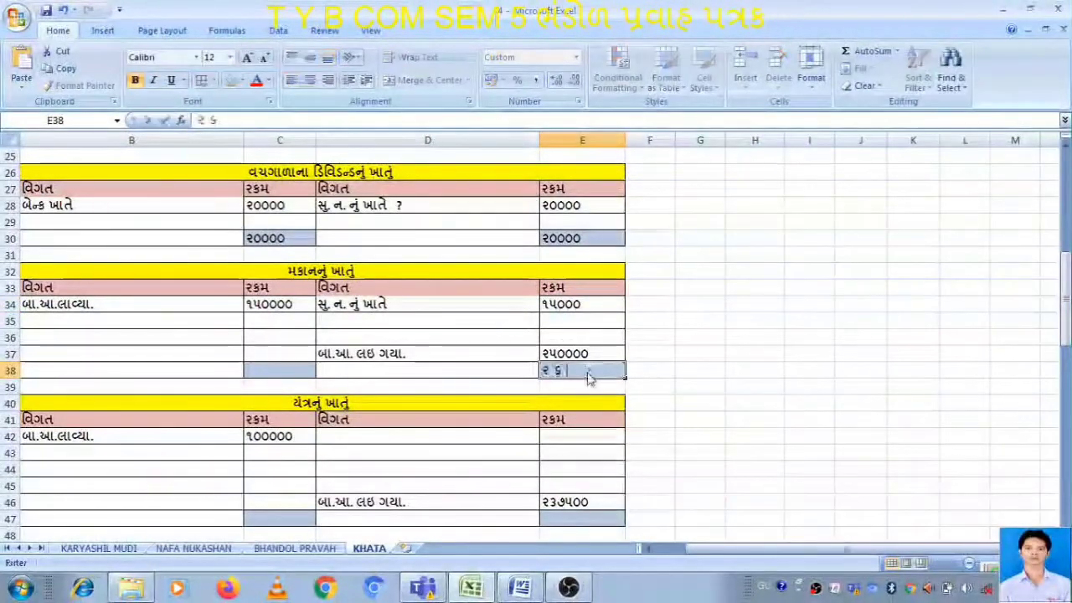
{"action": "type", "text": "૫૦૦૦"}
{"action": "key", "text": "Return"}
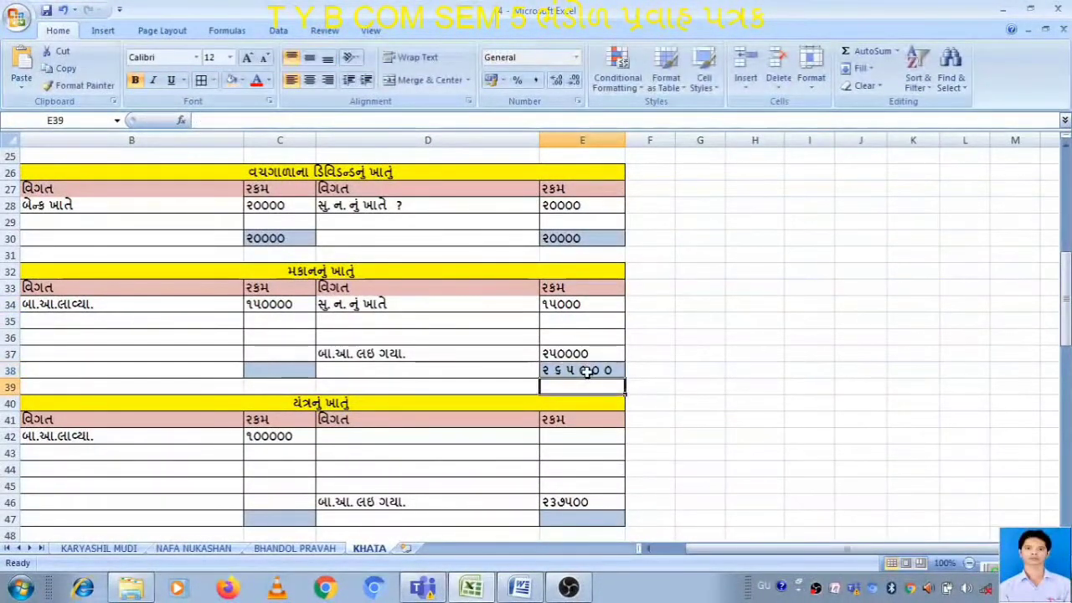
{"action": "left_click", "coordinate": [283, 371]}
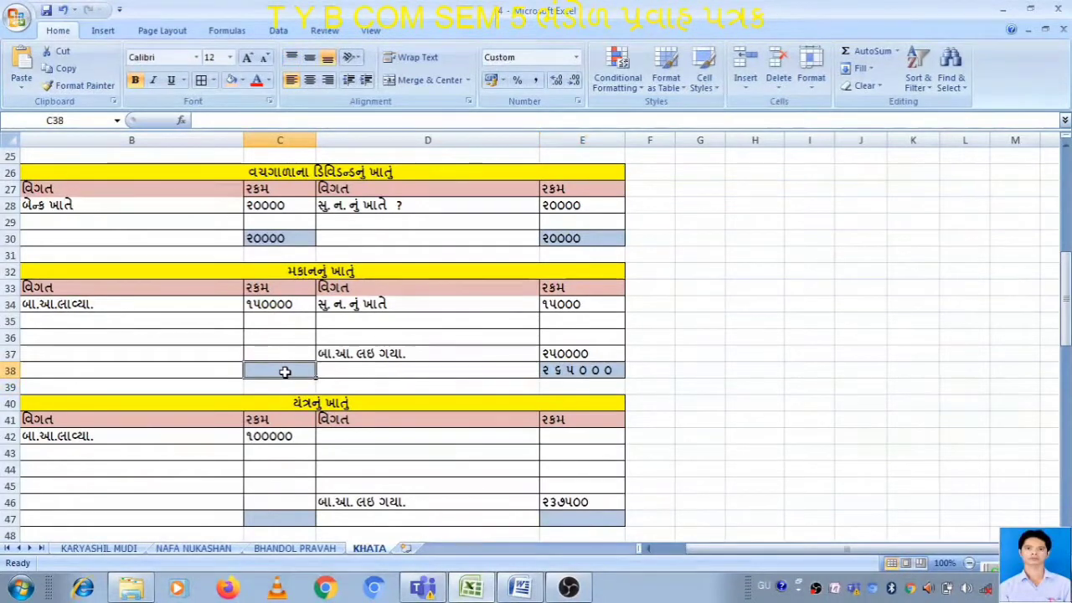
{"action": "type", "text": "૨૬૫૦૦૦"}
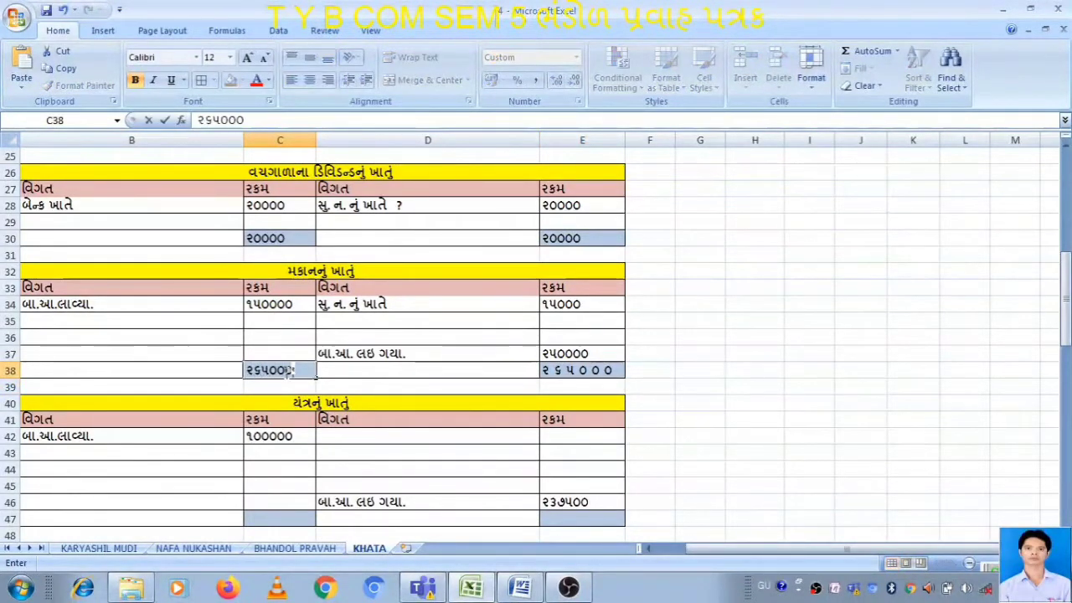
{"action": "key", "text": "Return"}
Enter 115000 in C35 as the balancing purchase amount of the building account.
{"action": "left_click", "coordinate": [271, 338]}
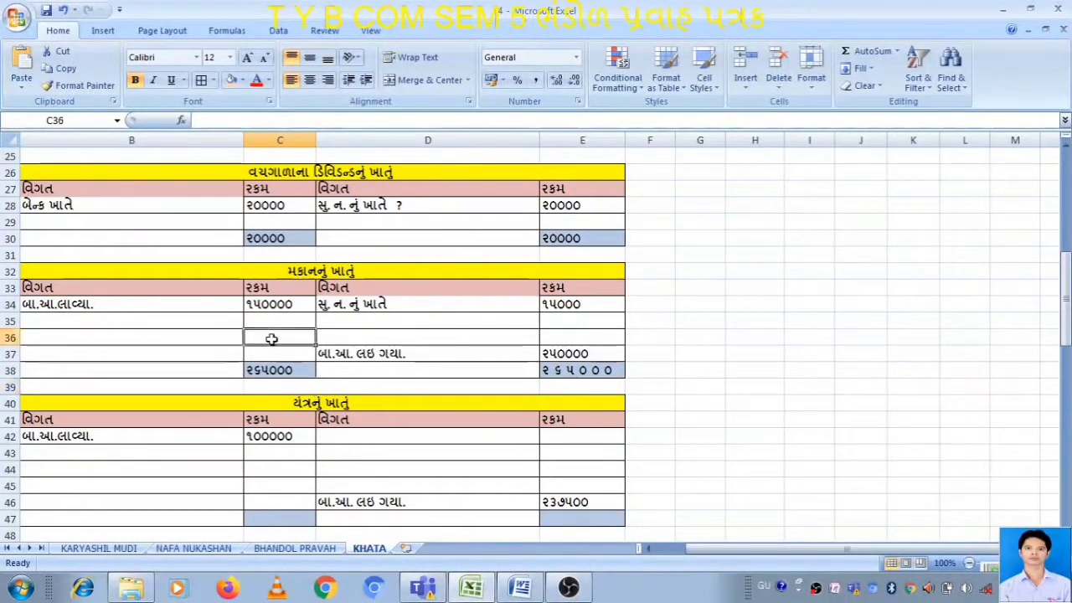
{"action": "left_click", "coordinate": [275, 319]}
{"action": "type", "text": "૧૧"}
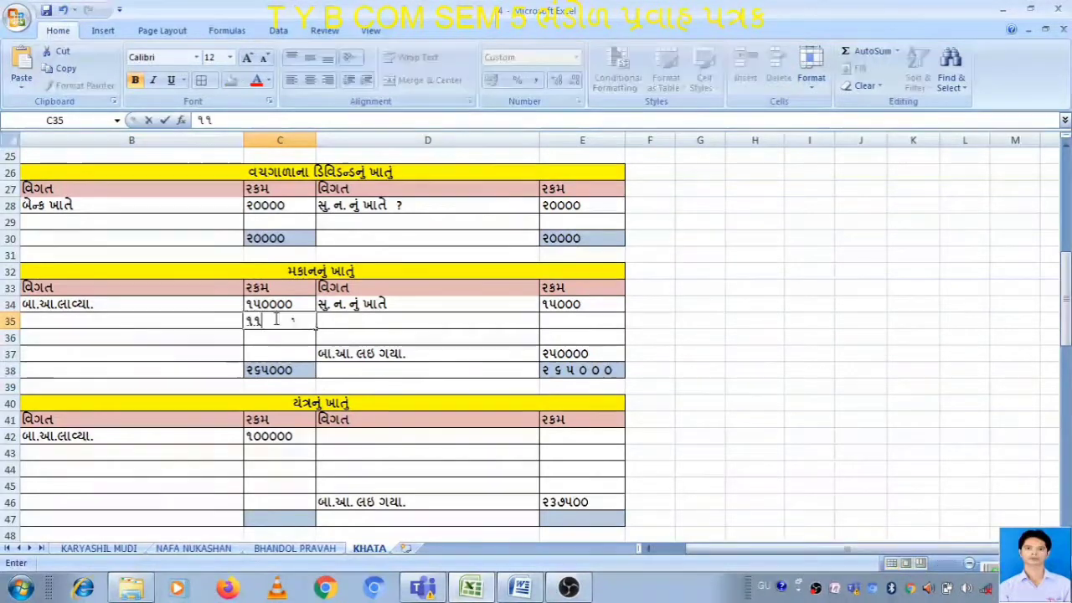
{"action": "type", "text": "૫૦૦૦"}
{"action": "key", "text": "Return"}
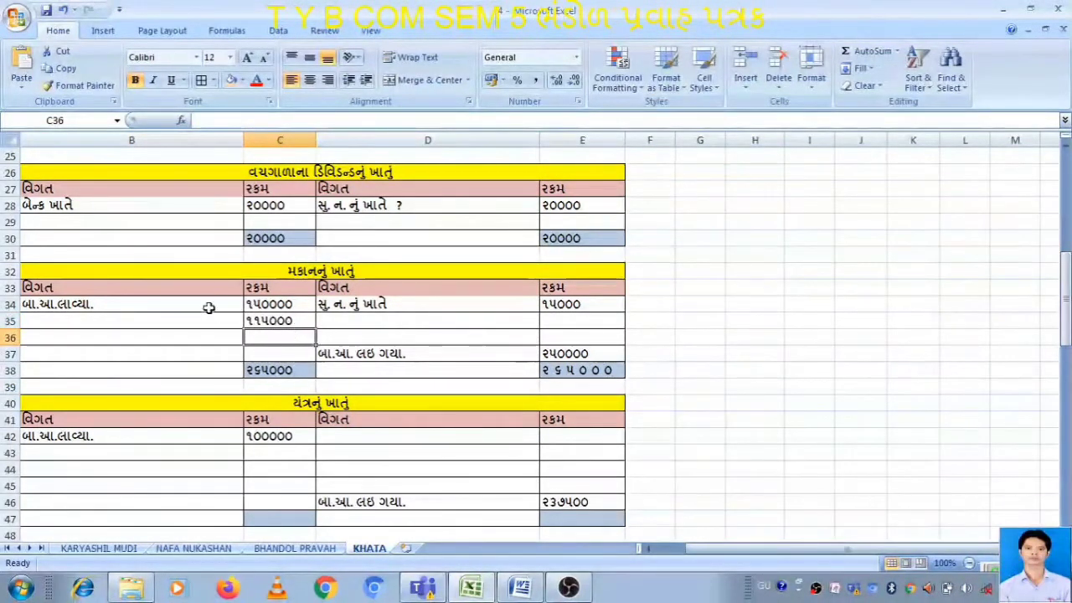
{"action": "left_click", "coordinate": [277, 306]}
{"action": "left_click", "coordinate": [597, 355]}
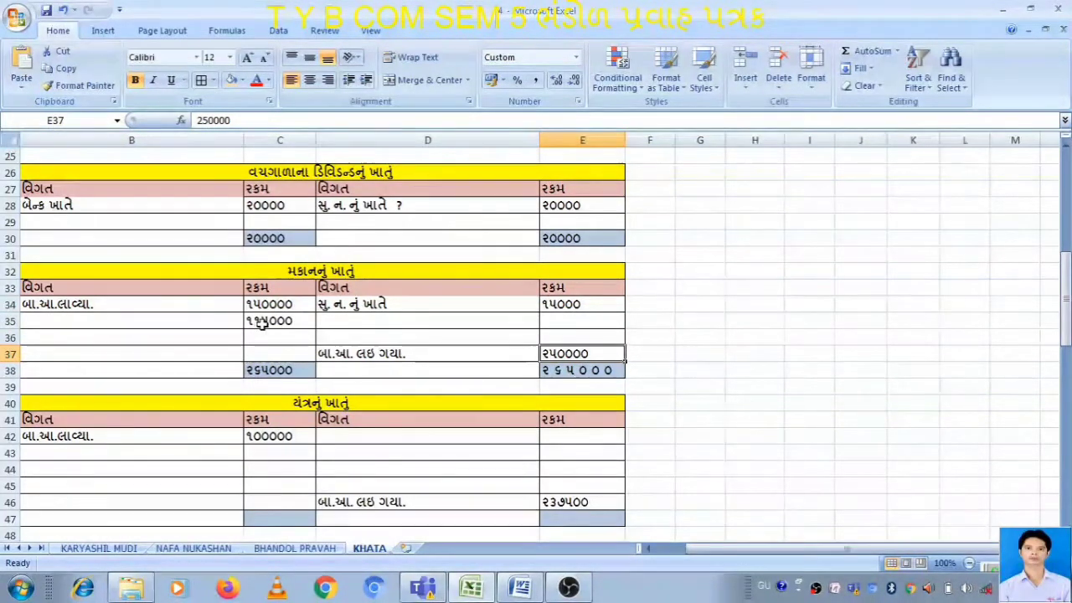
{"action": "left_click", "coordinate": [255, 323]}
{"action": "left_click", "coordinate": [106, 321]}
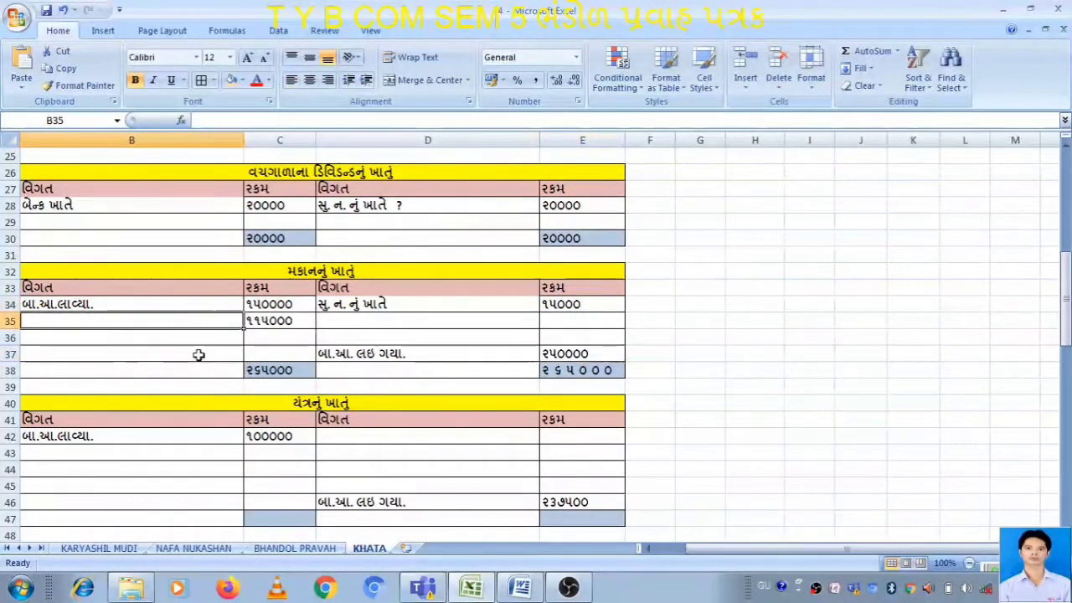
{"action": "left_click", "coordinate": [280, 322]}
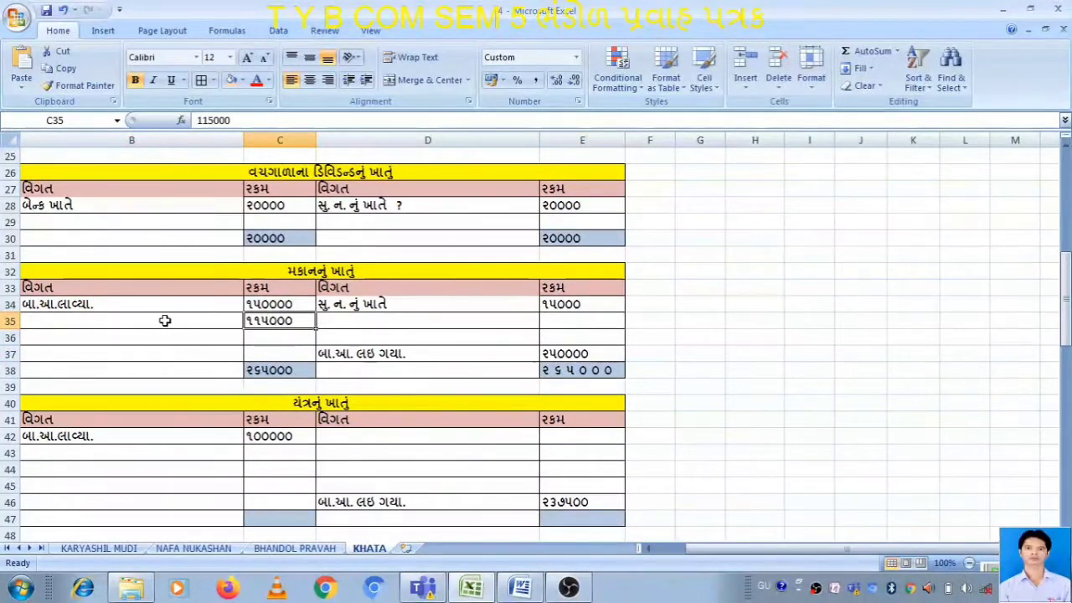
Copy the bank entry label "બેન્ક ખાતે" from B28 into B35 of the building account.
{"action": "left_click", "coordinate": [94, 209]}
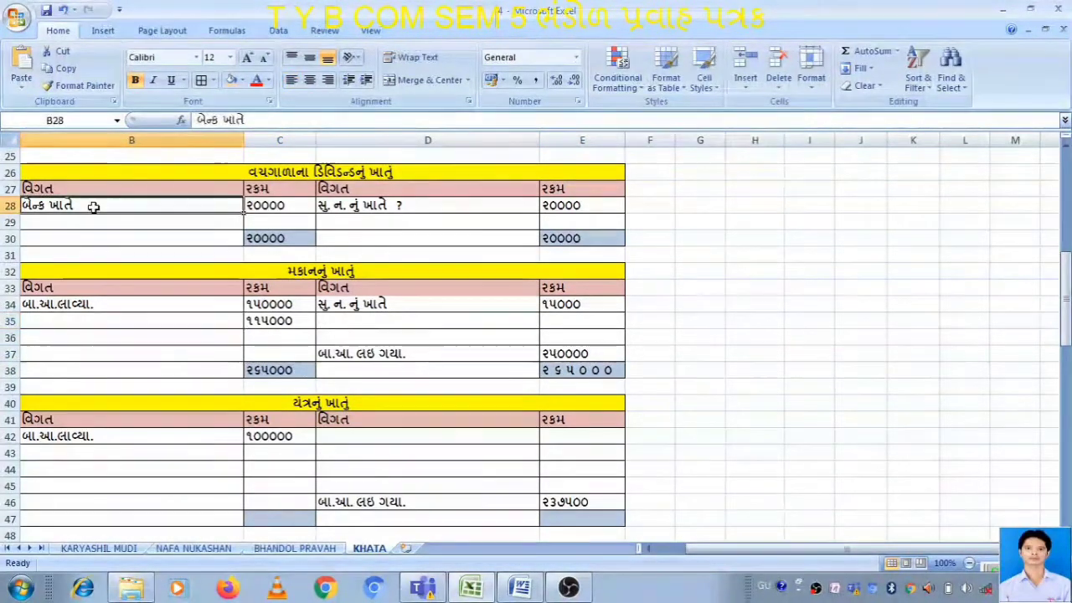
{"action": "key", "text": "ctrl+c"}
{"action": "double_click", "coordinate": [82, 318]}
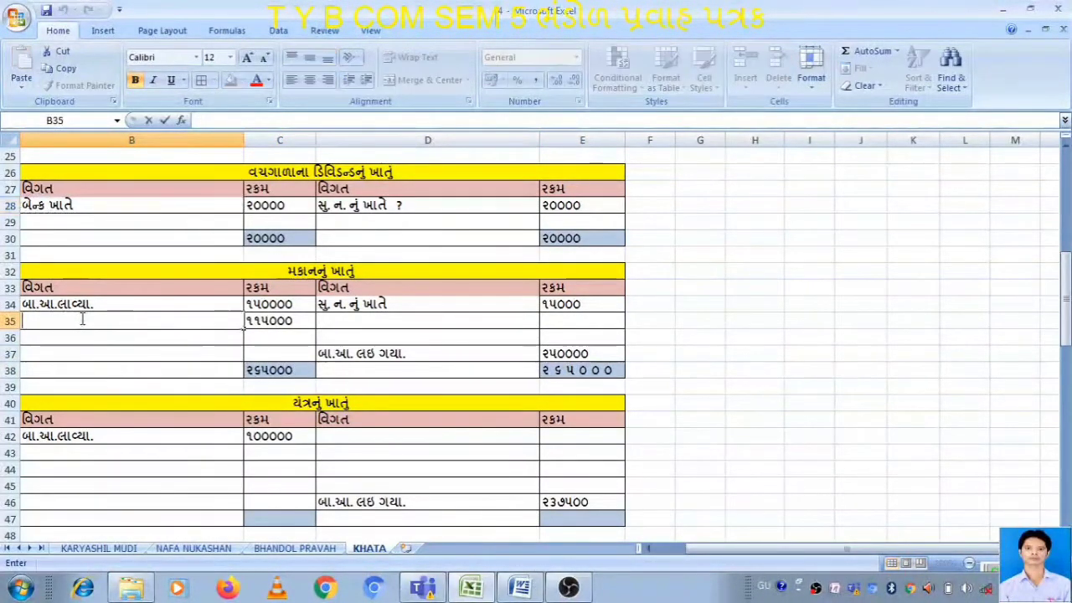
{"action": "left_click", "coordinate": [101, 205]}
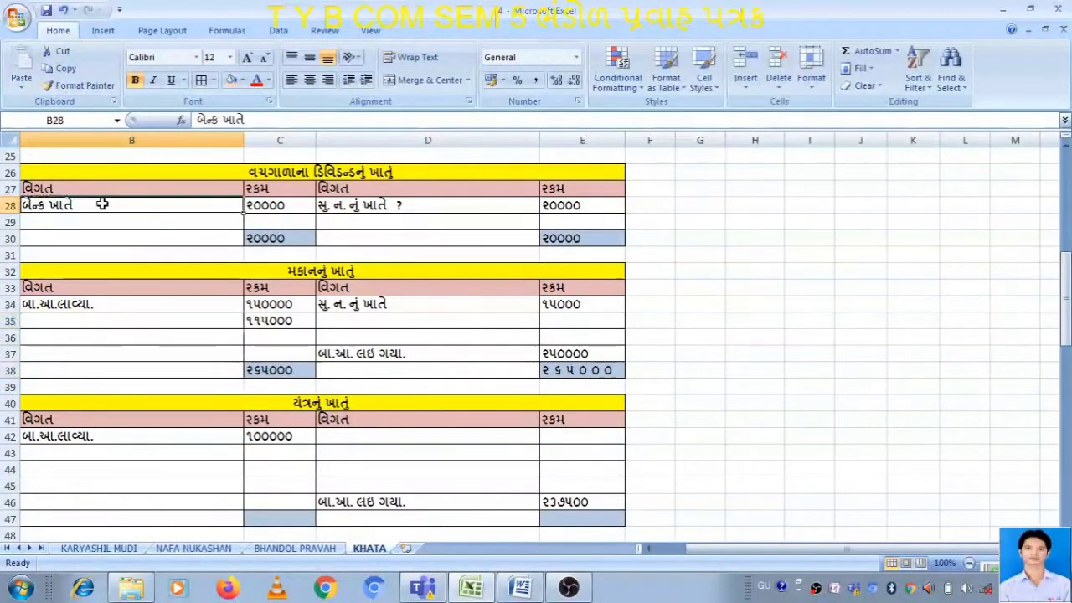
{"action": "key", "text": "ctrl+c"}
{"action": "left_click", "coordinate": [93, 318]}
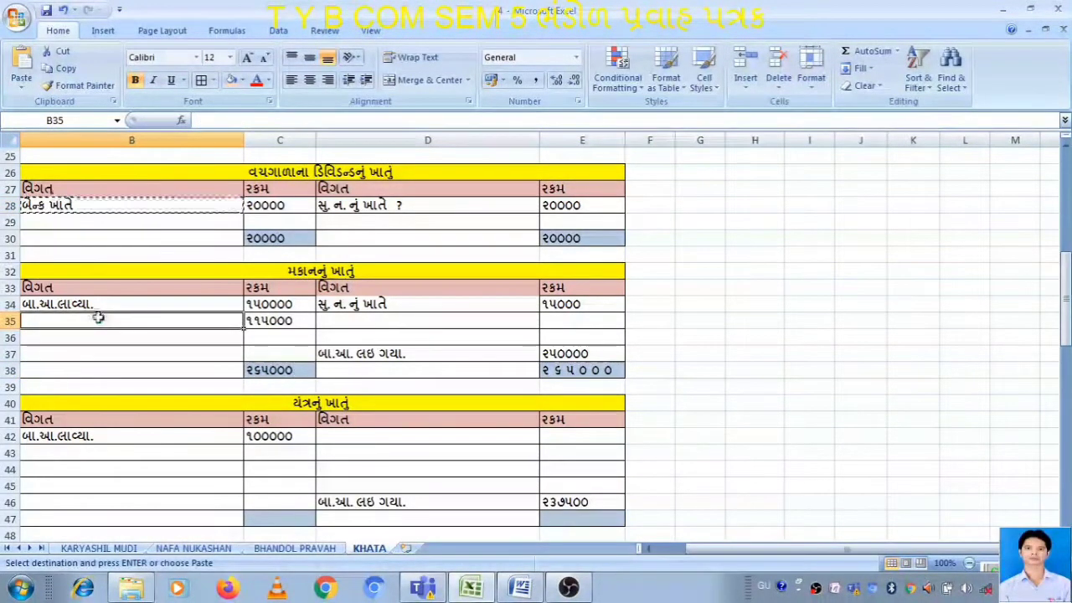
{"action": "key", "text": "ctrl+v"}
Extend the label in B35 with "( ખરીદી )" to mark the bank entry as a purchase.
{"action": "double_click", "coordinate": [105, 317]}
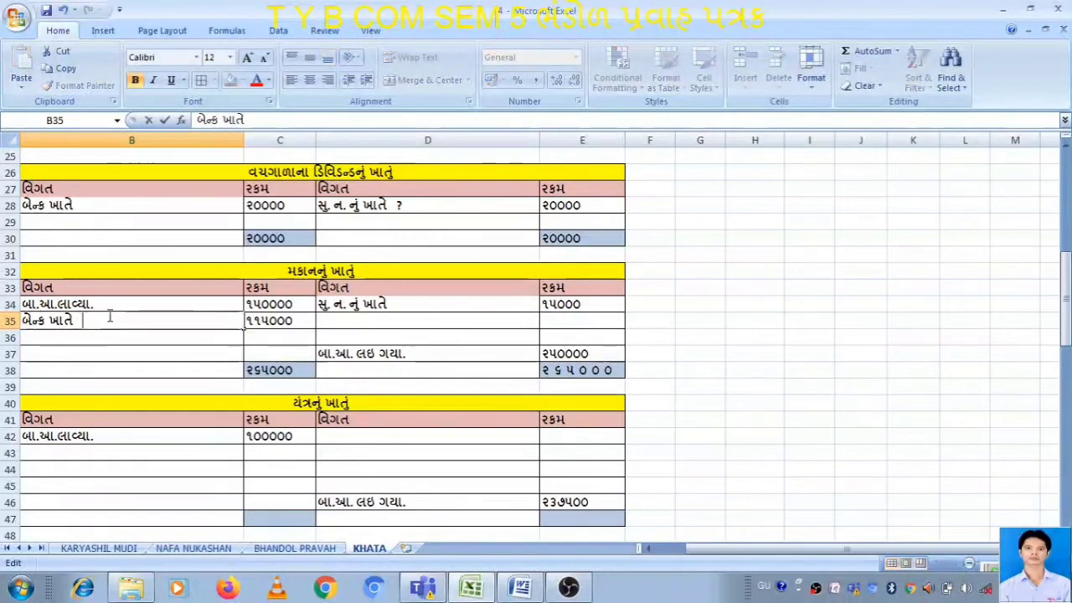
{"action": "type", "text": "("}
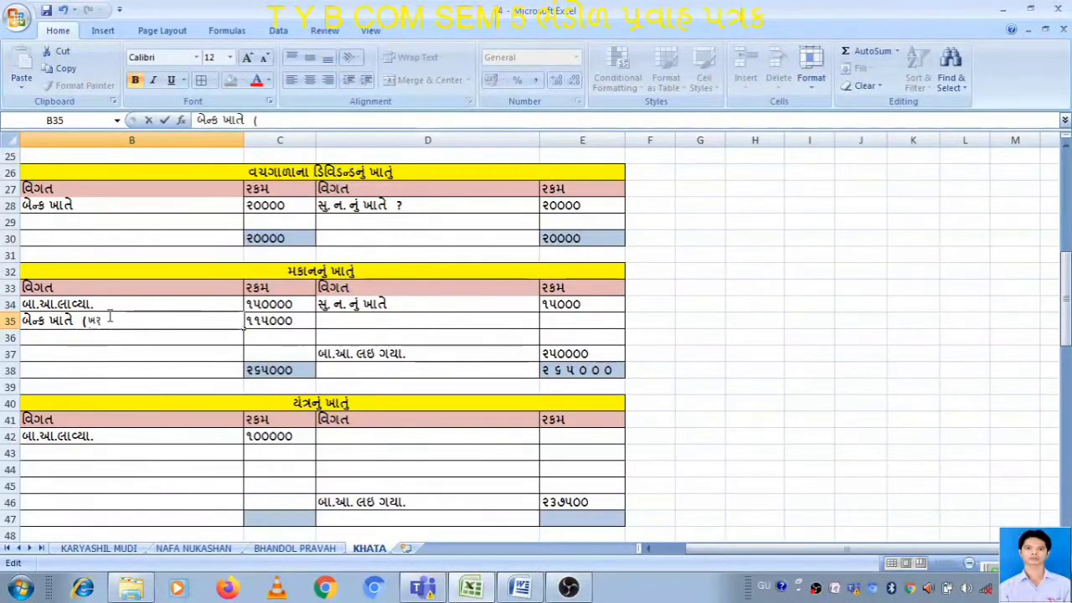
{"action": "key", "text": "BackSpace"}
{"action": "key", "text": "BackSpace"}
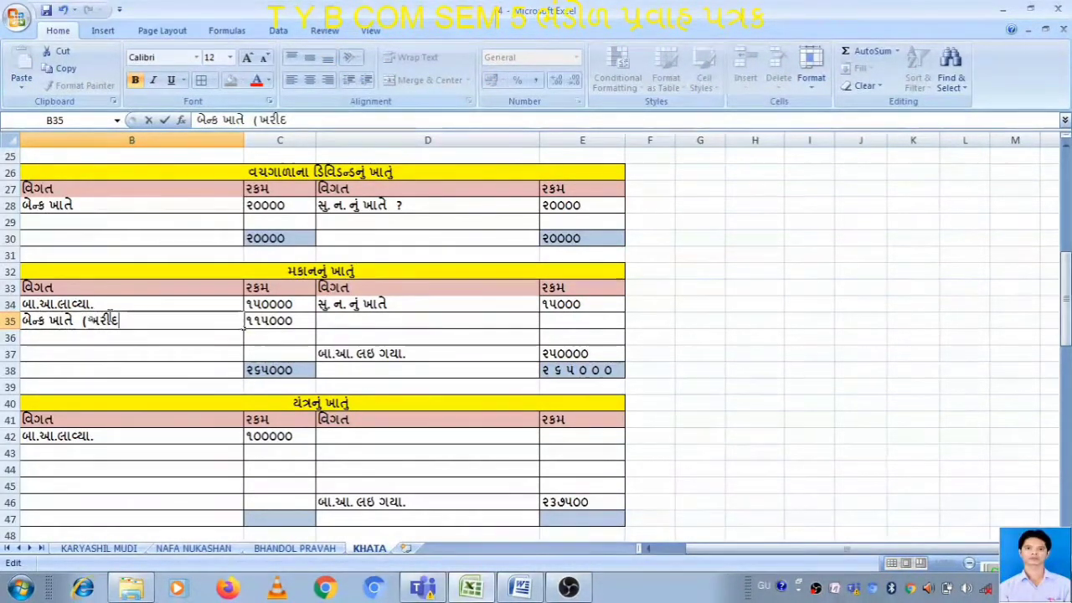
{"action": "type", "text": "ી"}
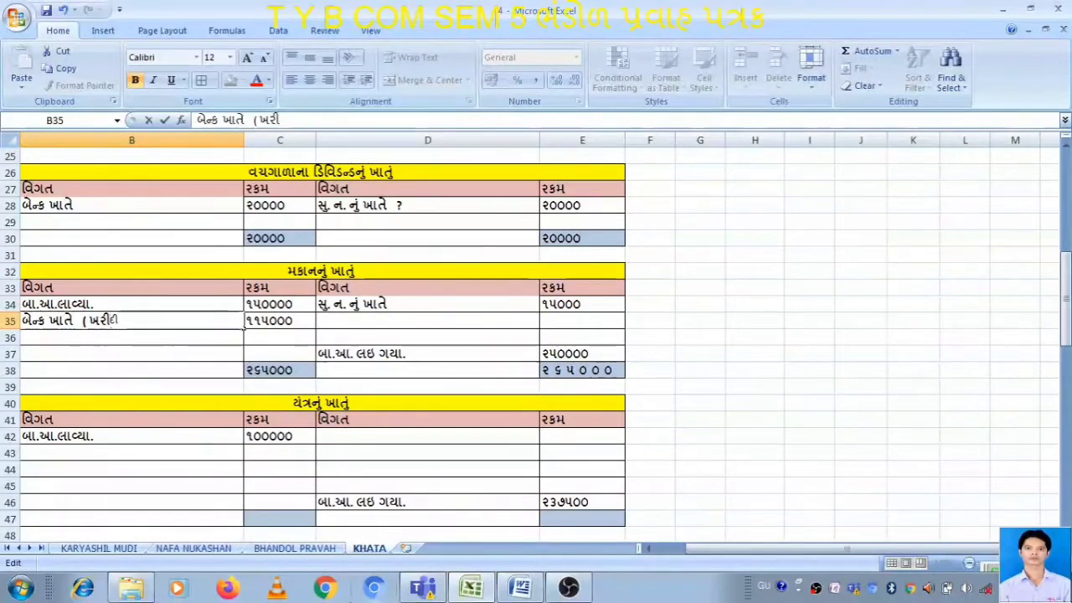
{"action": "type", "text": ")"}
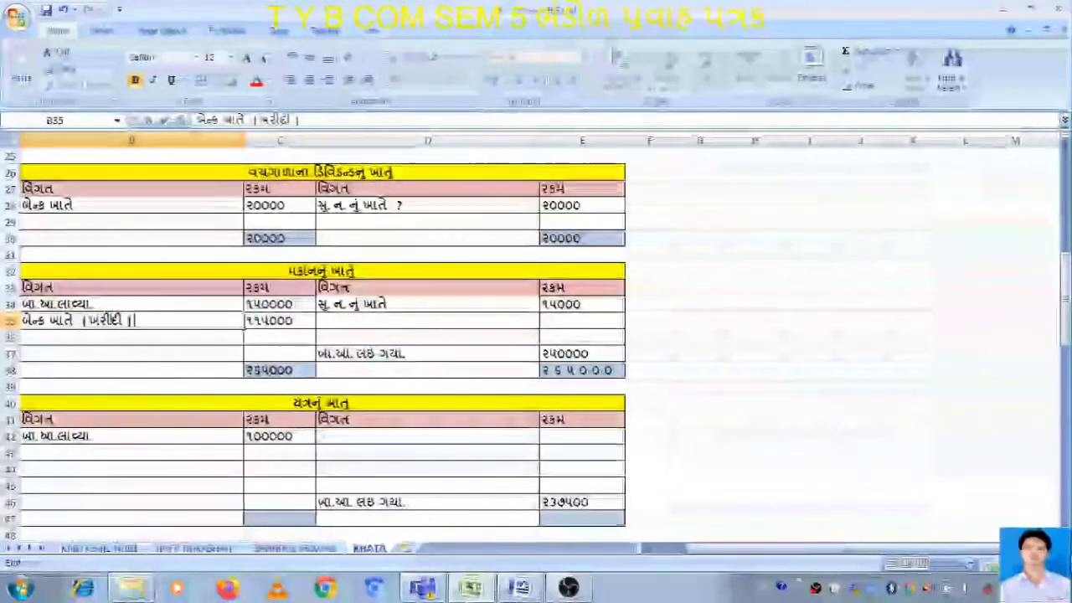
{"action": "left_click", "coordinate": [753, 452]}
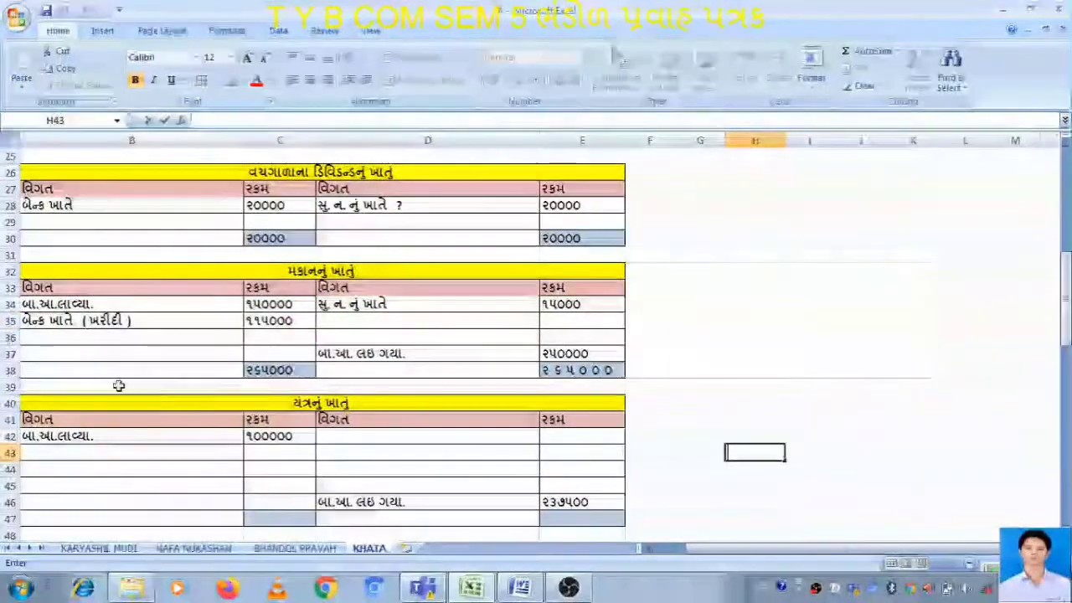
{"action": "left_click", "coordinate": [132, 319]}
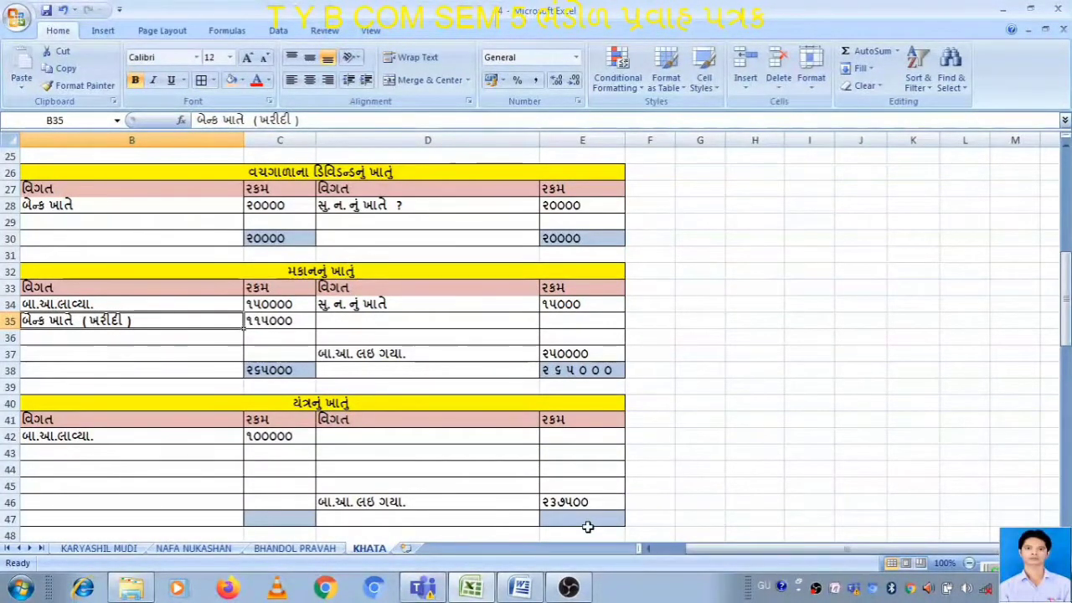
{"action": "left_click", "coordinate": [596, 322]}
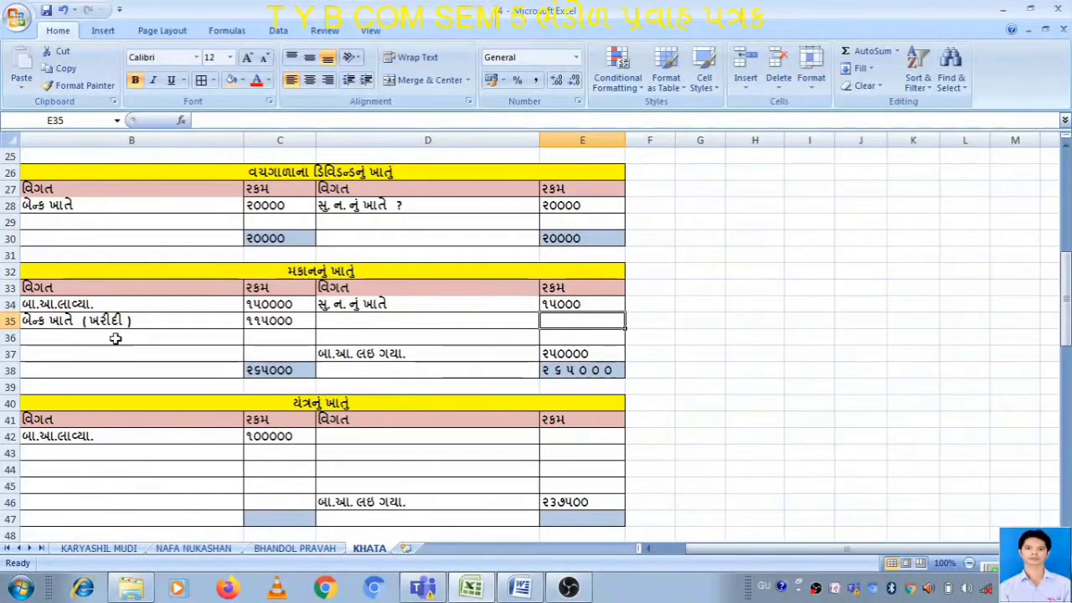
{"action": "left_click", "coordinate": [141, 322]}
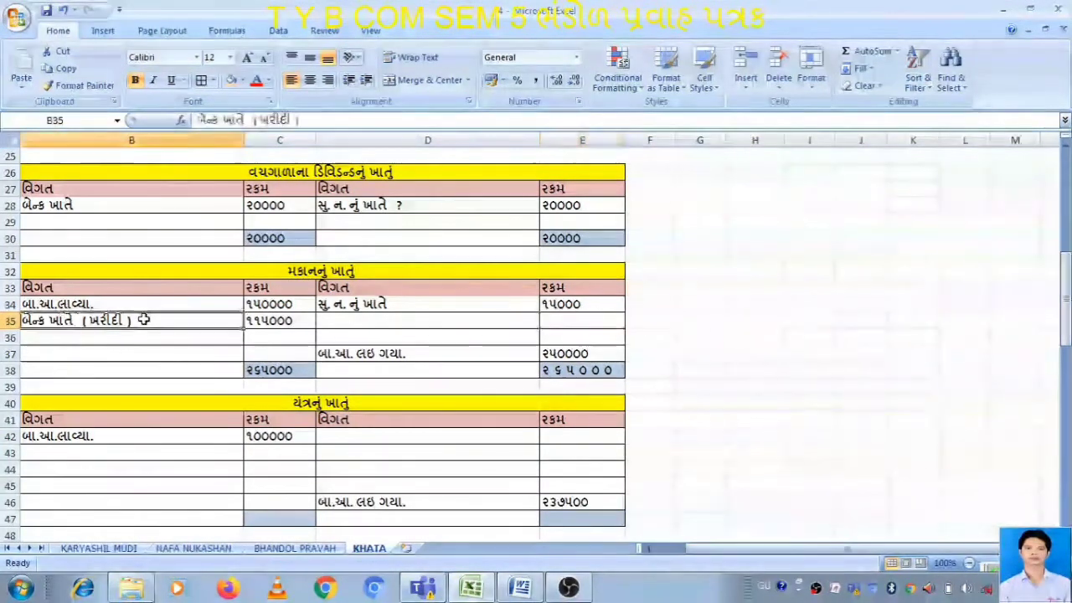
On the BHANDOL PRAVAH sheet, enter the building purchase label "મકાનની ખરીદી" in C6 and 115000 in D6.
{"action": "left_click", "coordinate": [295, 548]}
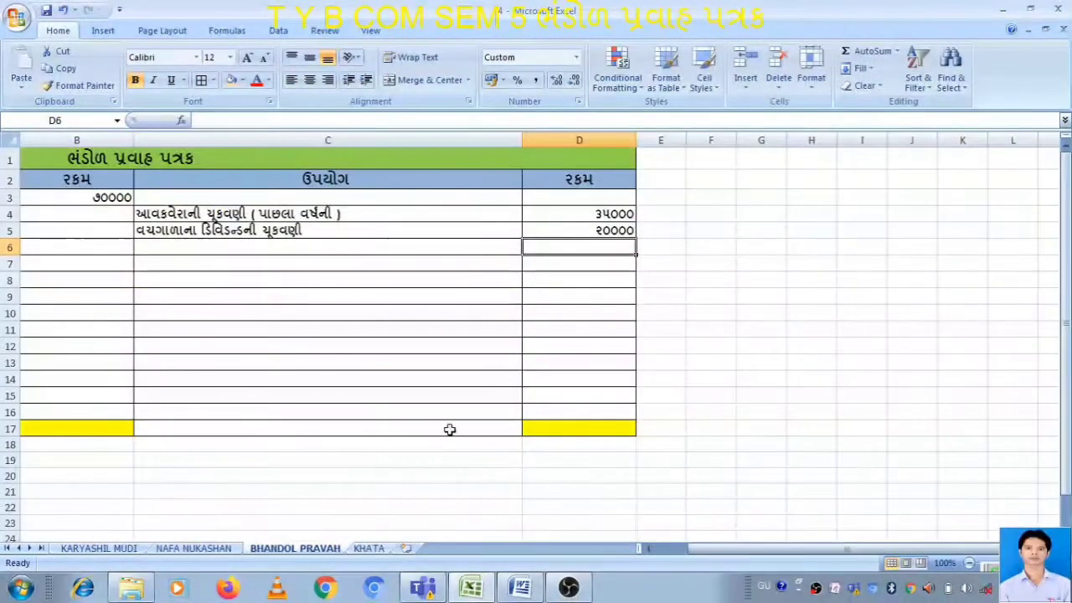
{"action": "left_click", "coordinate": [241, 248]}
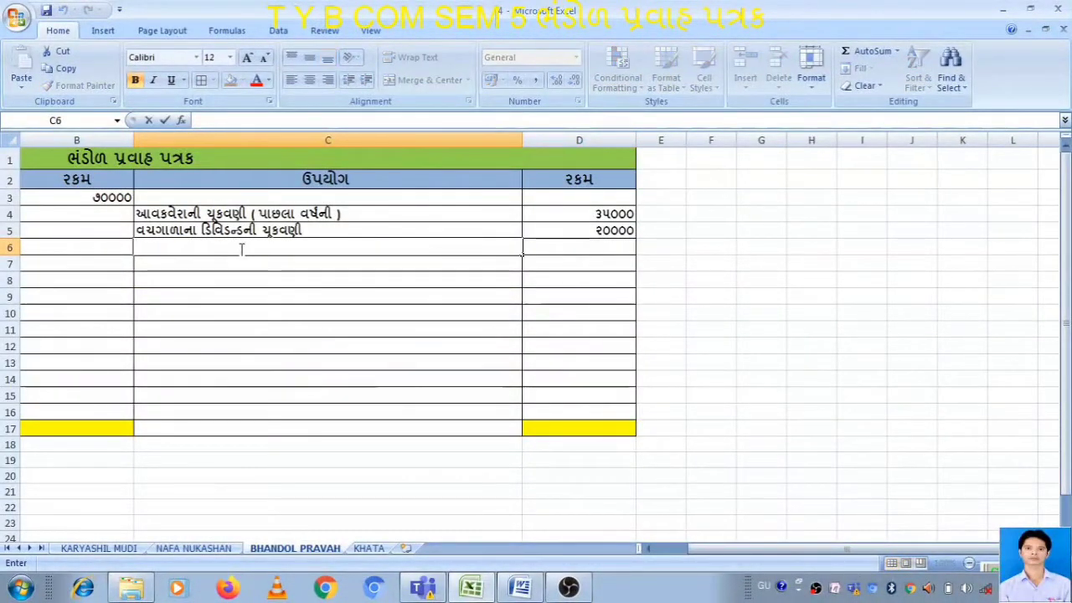
{"action": "double_click", "coordinate": [241, 249]}
{"action": "type", "text": "મ"}
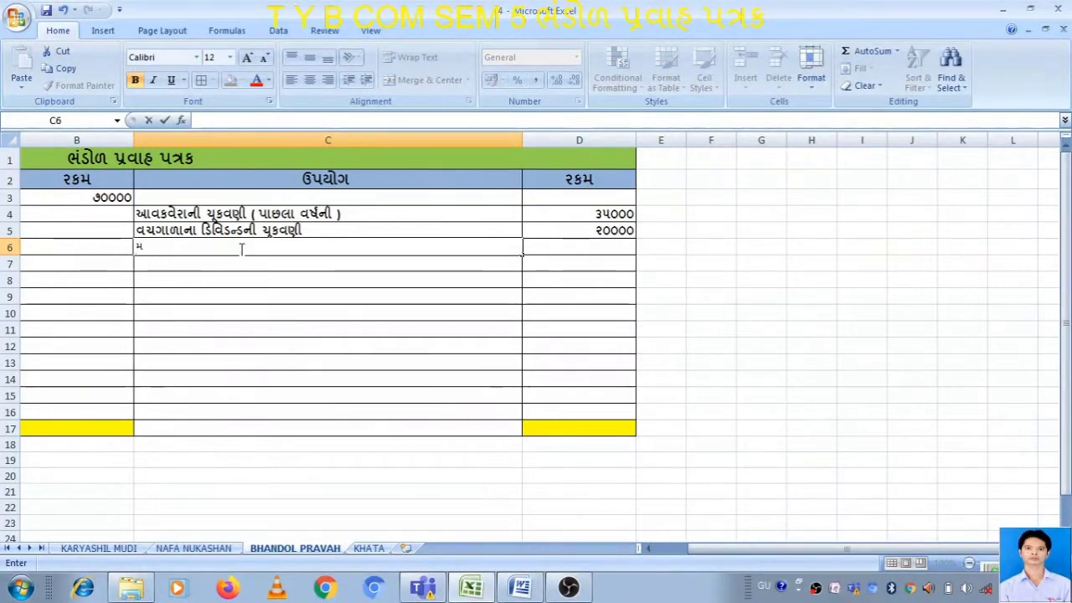
{"action": "type", "text": "કાનની"}
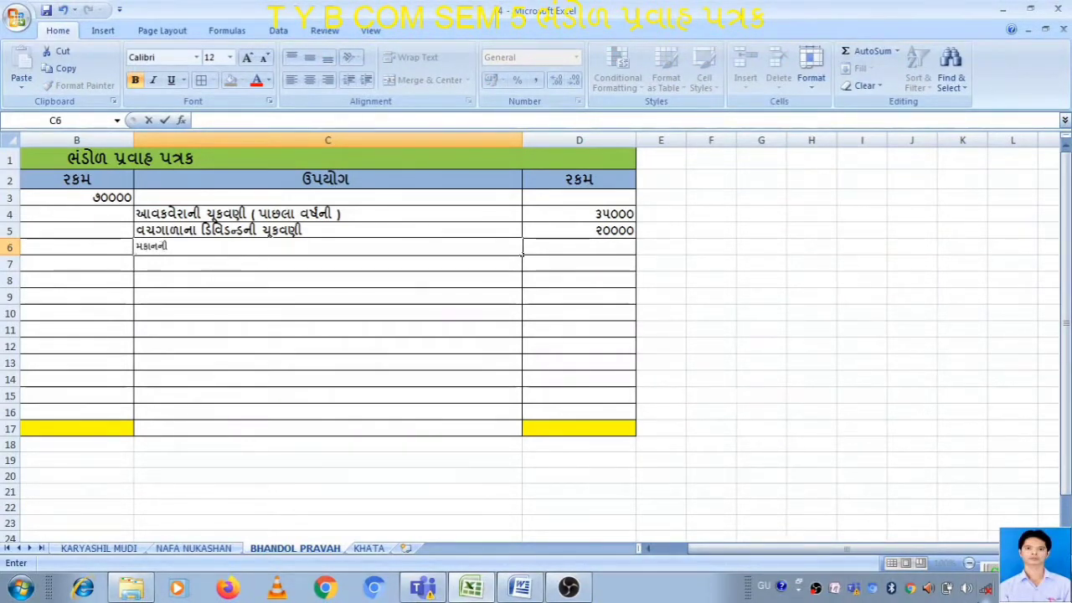
{"action": "type", "text": " ખરે"}
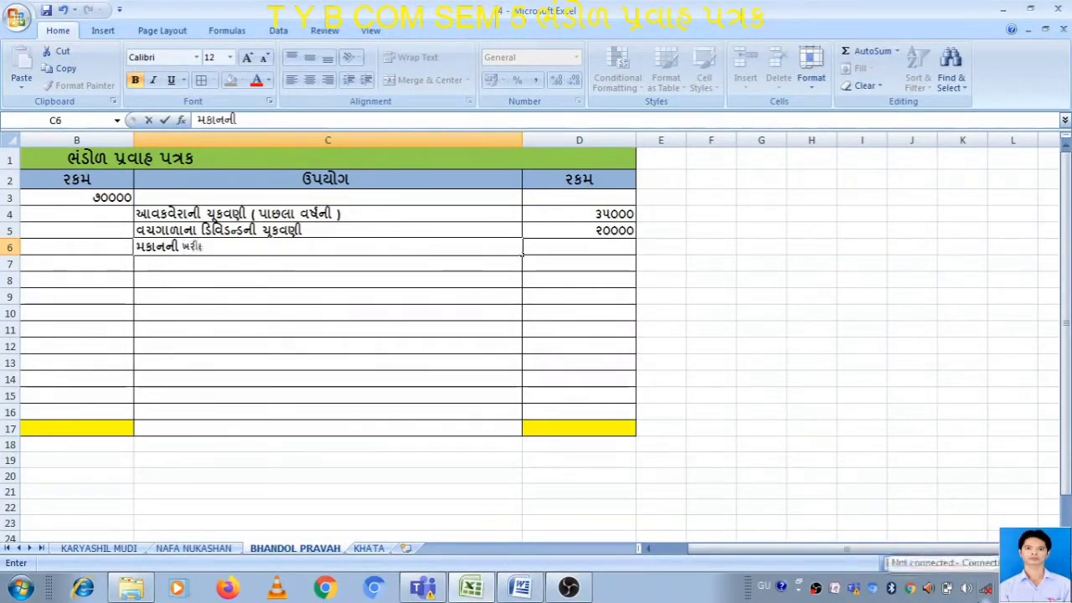
{"action": "type", "text": "દી"}
{"action": "left_click", "coordinate": [524, 251]}
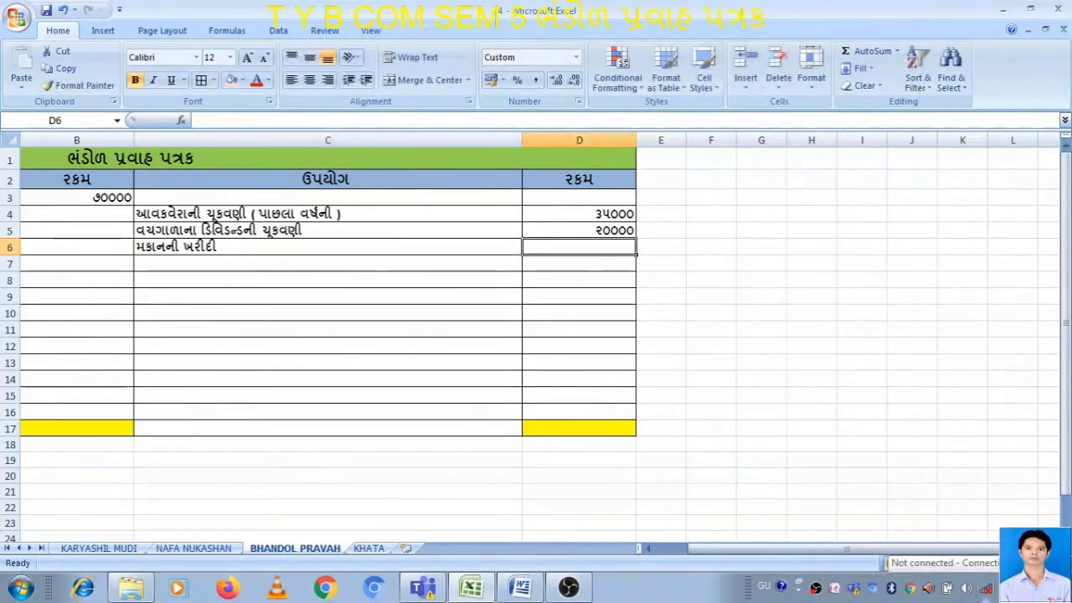
{"action": "type", "text": "૧૧૫૦૦૦"}
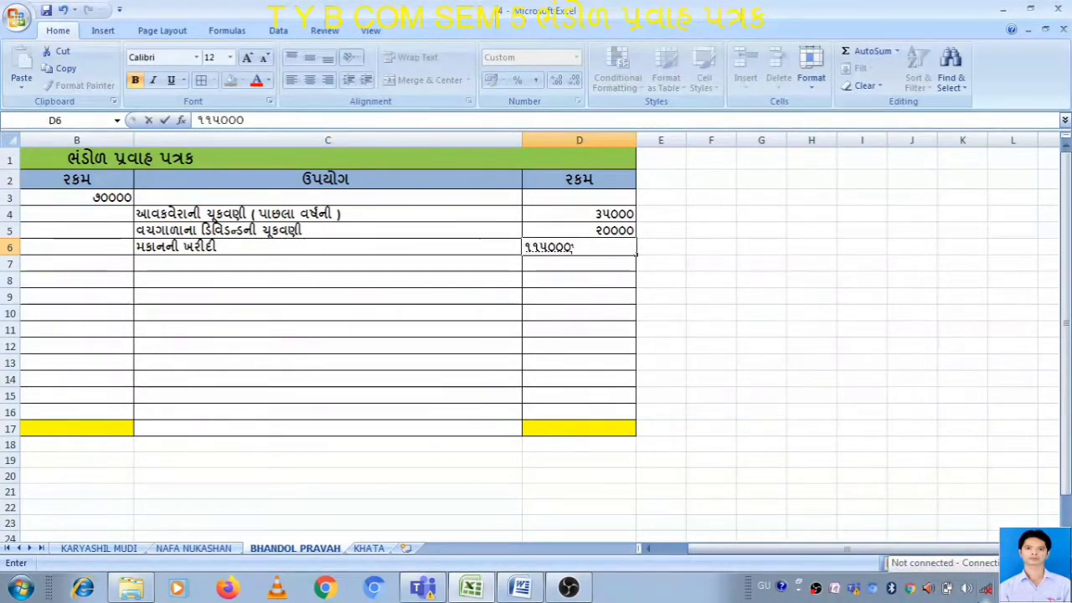
{"action": "left_click", "coordinate": [517, 264]}
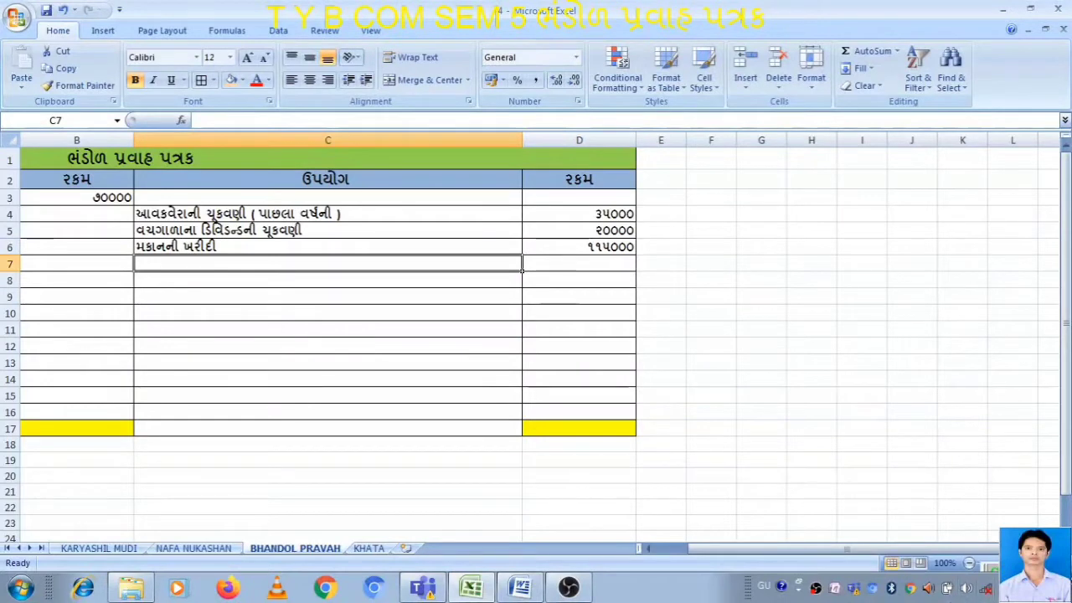
{"action": "left_click_drag", "start_coordinate": [967, 551], "coordinate": [937, 549]}
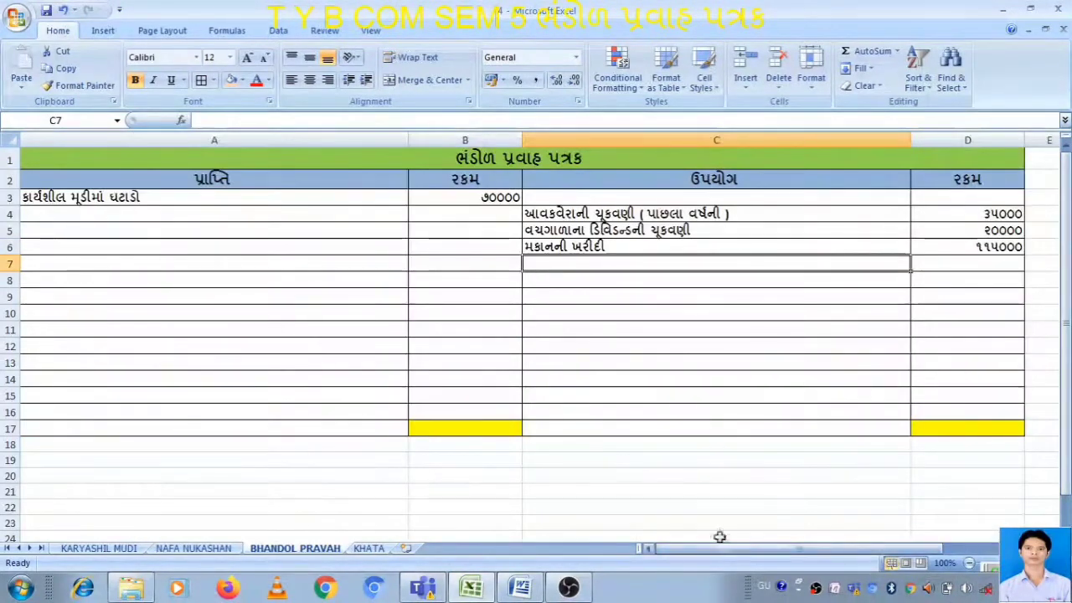
In the machinery account on the KHATA sheet, copy the label "સુ. ન. નું ખાતે" from D34 into D42 and enter 10000 in E42.
{"action": "left_click", "coordinate": [368, 547]}
{"action": "left_click", "coordinate": [791, 405]}
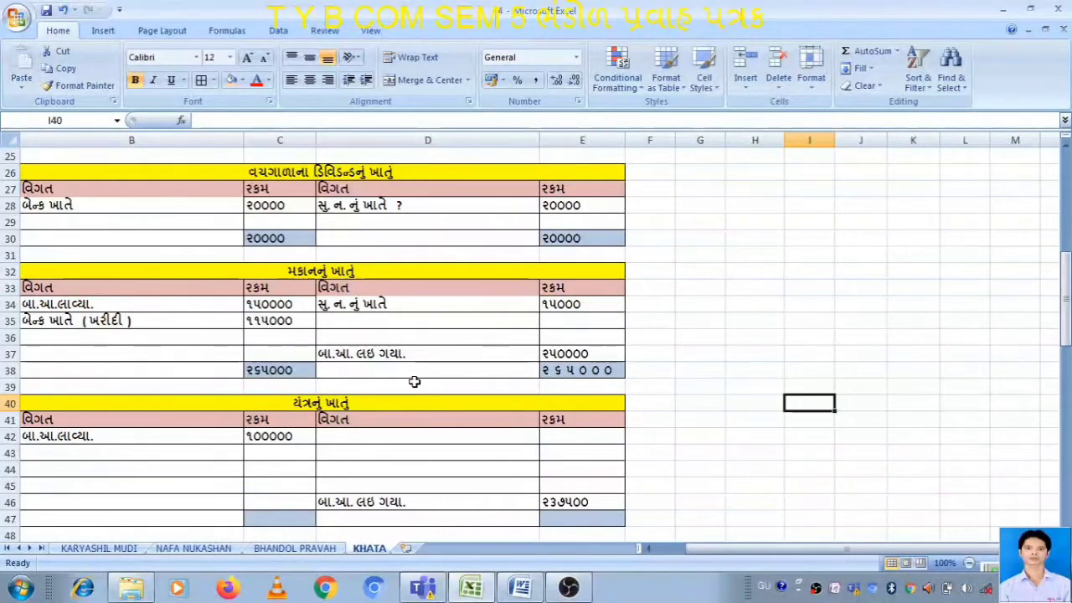
{"action": "scroll", "coordinate": [413, 382], "scroll_direction": "down", "scroll_amount": 2}
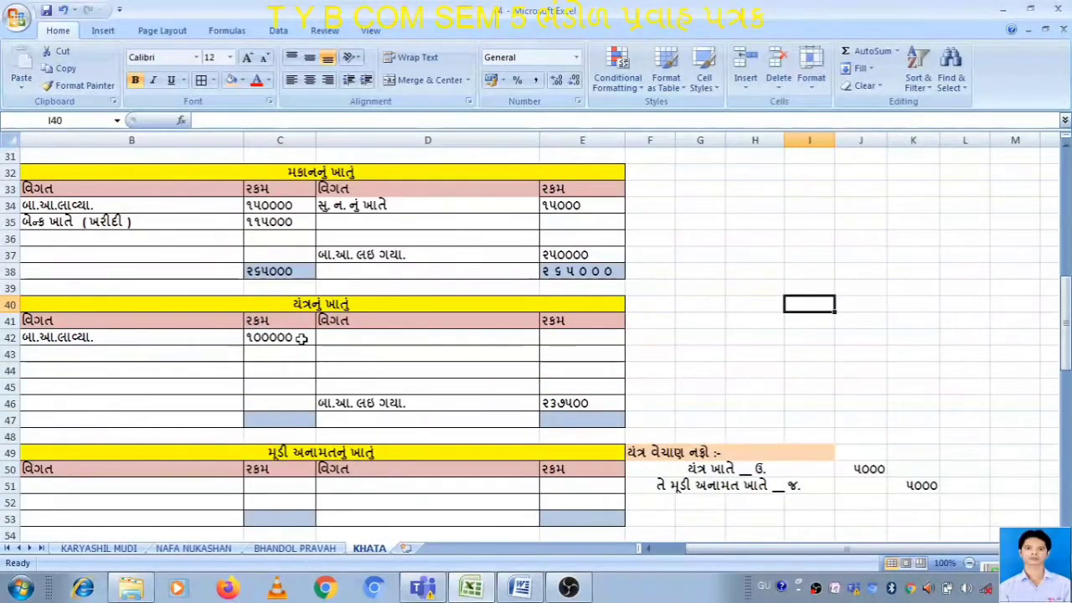
{"action": "left_click", "coordinate": [519, 586]}
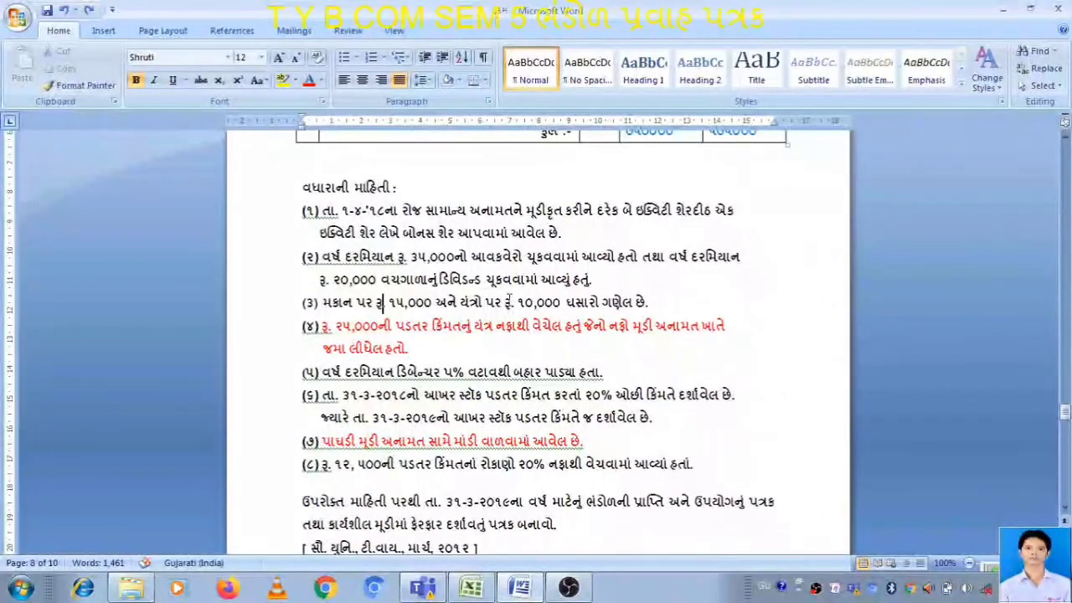
{"action": "left_click", "coordinate": [472, 587]}
{"action": "left_click", "coordinate": [364, 337]}
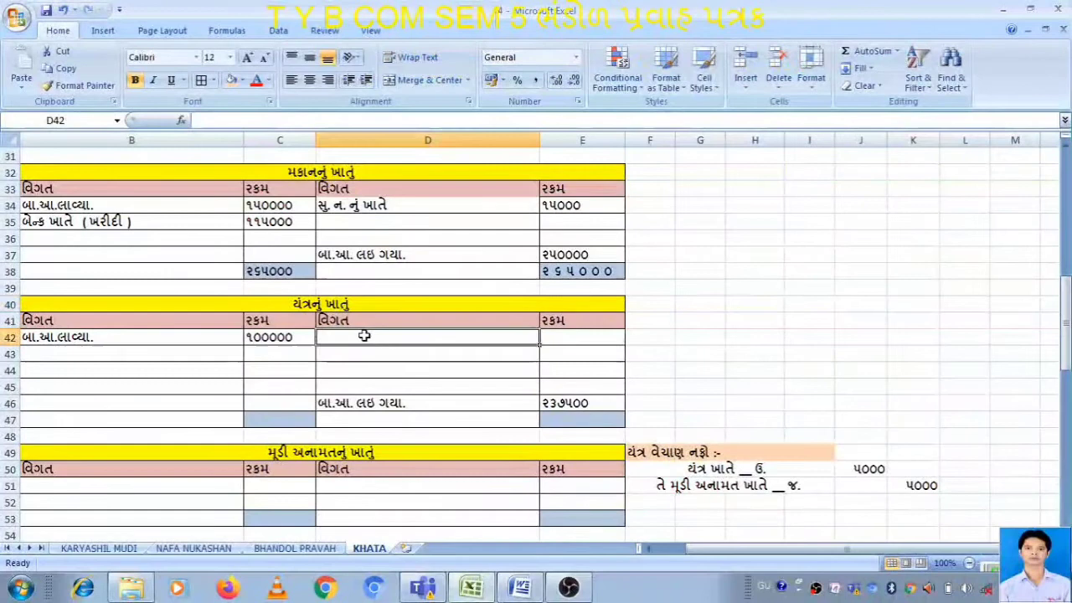
{"action": "left_click", "coordinate": [353, 206]}
{"action": "key", "text": "ctrl+c"}
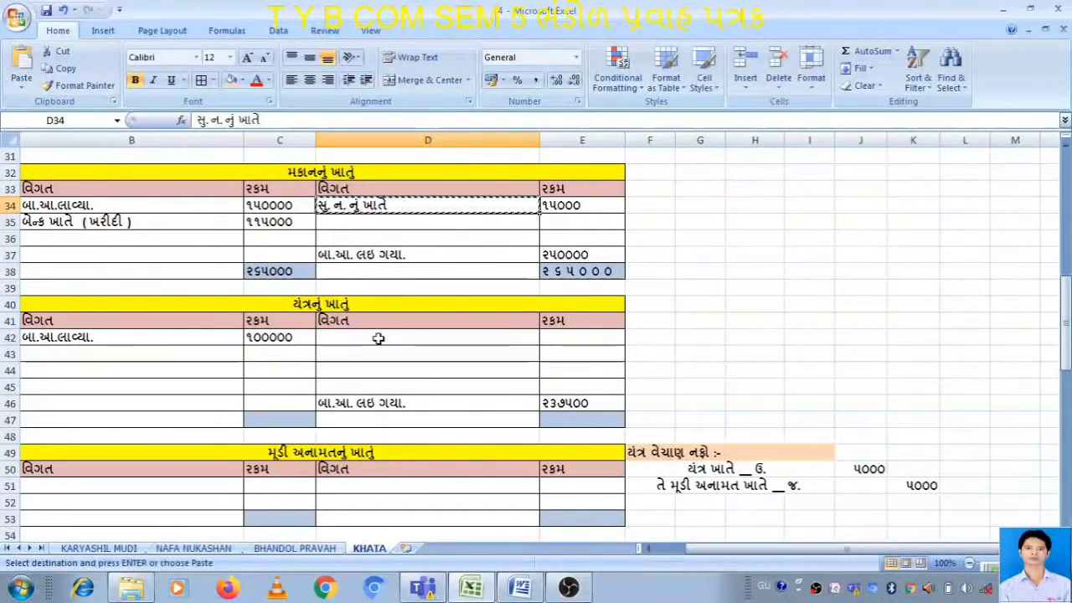
{"action": "left_click", "coordinate": [378, 338]}
{"action": "key", "text": "ctrl+v"}
{"action": "double_click", "coordinate": [566, 338]}
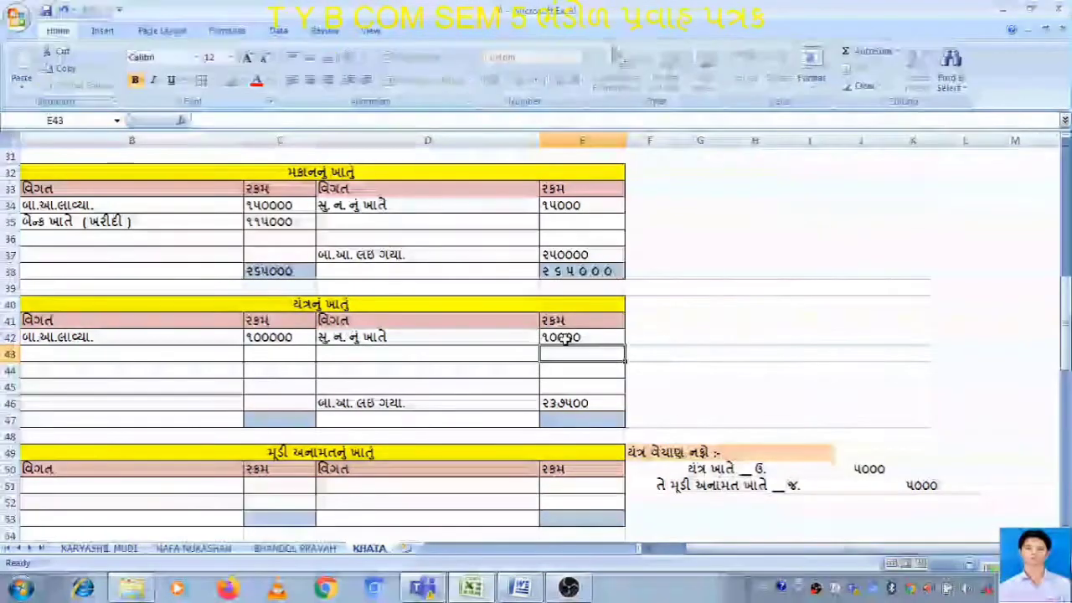
Extend the label in D42 of the machinery account with "( ઘસારો )" to mark it as depreciation.
{"action": "left_click", "coordinate": [455, 335]}
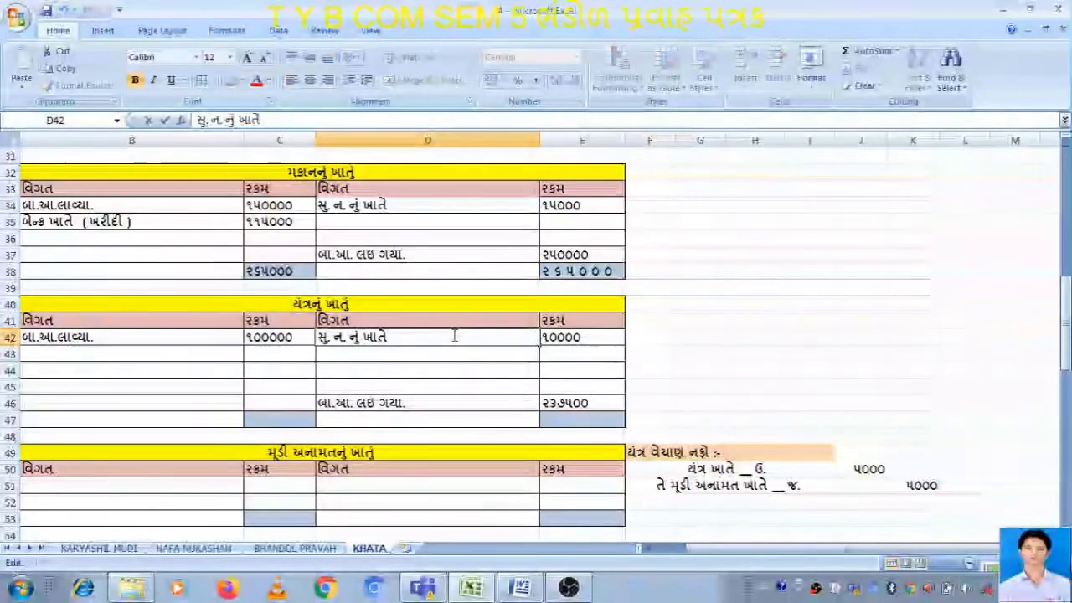
{"action": "type", "text": "( "}
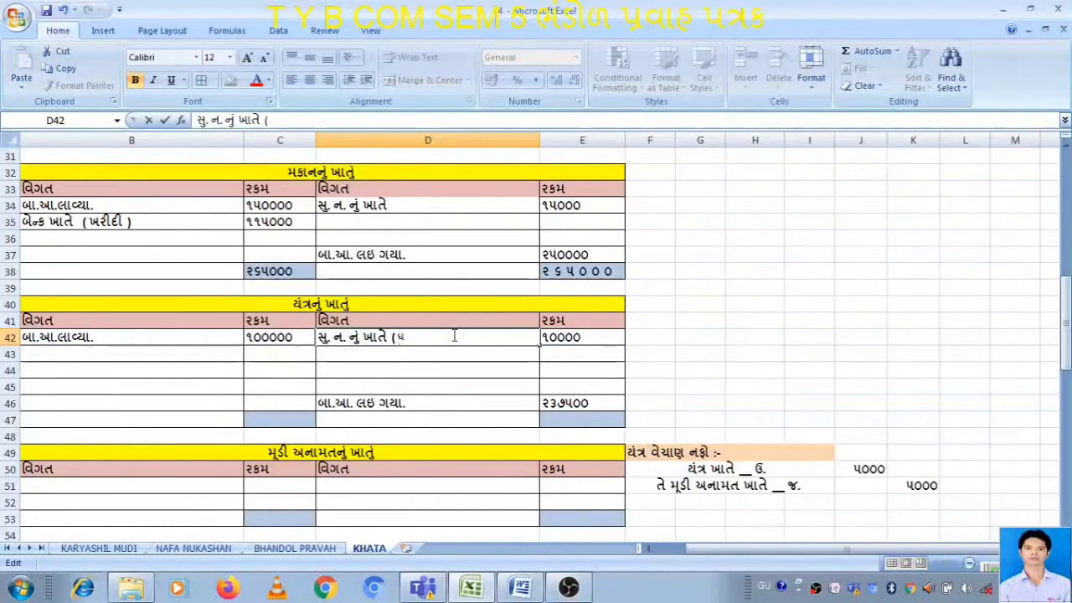
{"action": "type", "text": "ઘસારો"}
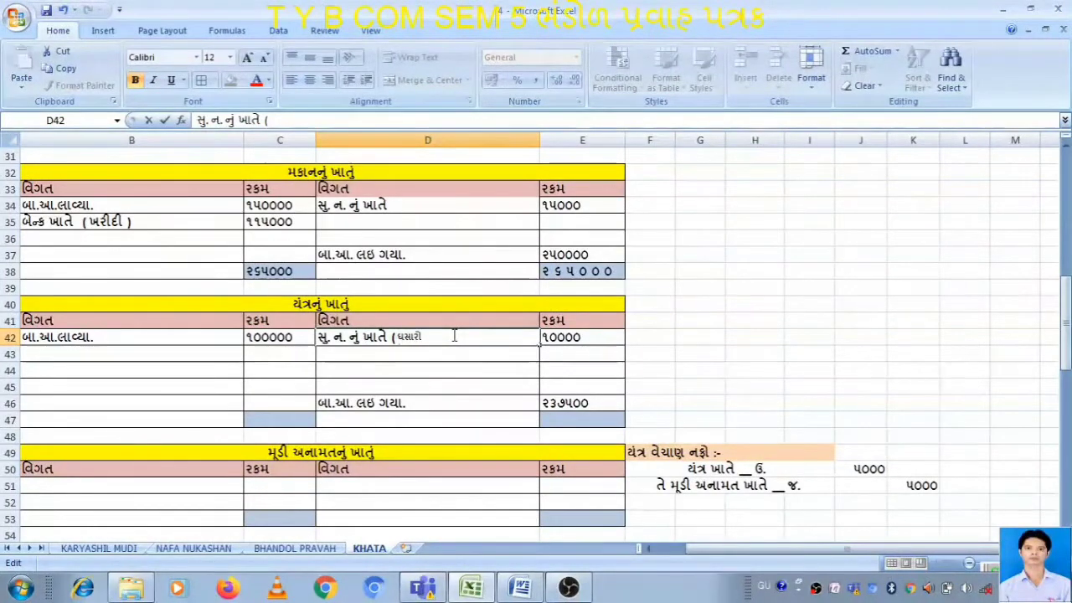
{"action": "type", "text": " )"}
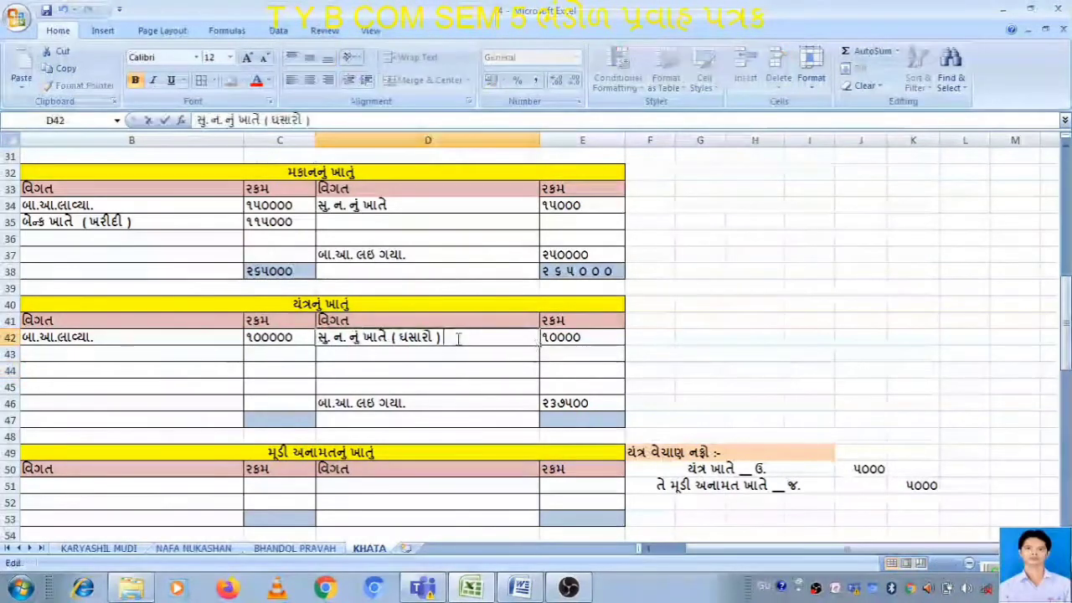
Copy the "( ઘસારો )" text from D42 and append it to the label in D34 of the building account.
{"action": "key", "text": "shift+Left"}
{"action": "key", "text": "shift+Left"}
{"action": "key", "text": "shift+Left"}
{"action": "key", "text": "shift+Left"}
{"action": "key", "text": "shift+Left"}
{"action": "key", "text": "shift+Left"}
{"action": "key", "text": "shift+Left"}
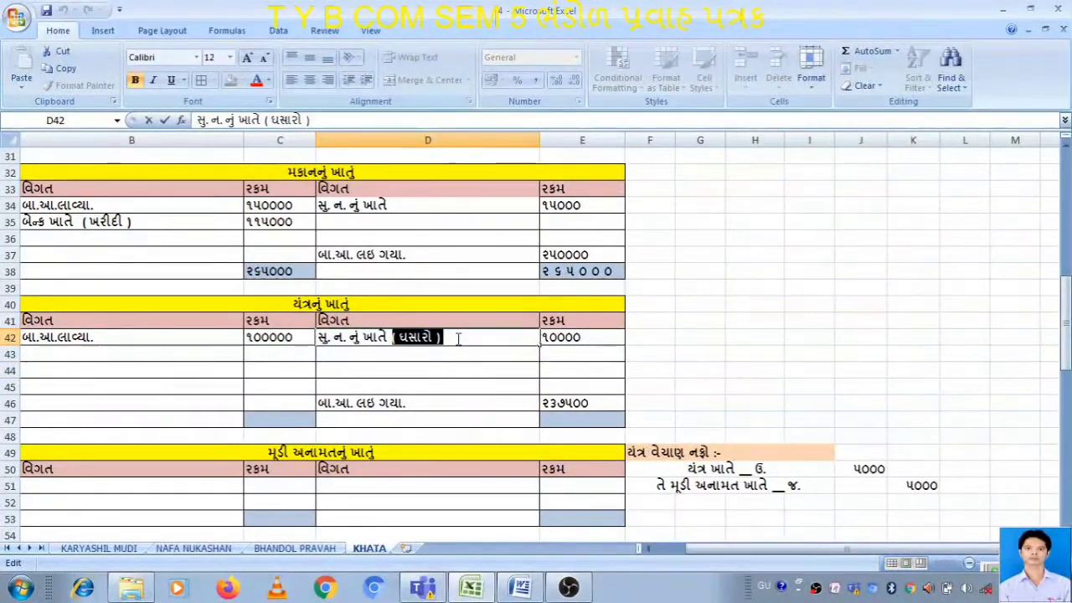
{"action": "double_click", "coordinate": [443, 208]}
{"action": "key", "text": "ctrl+v"}
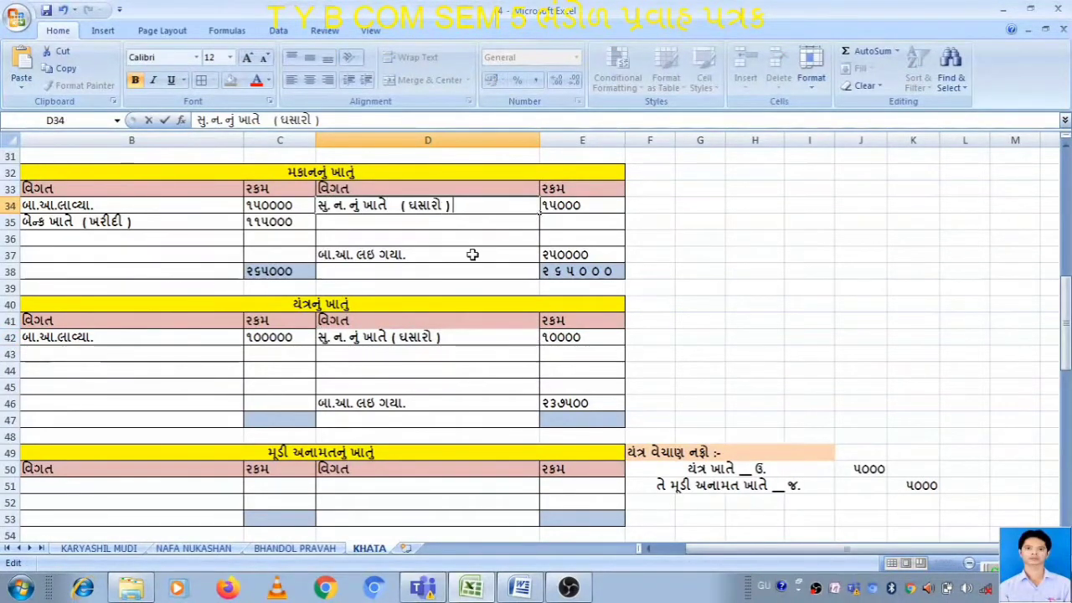
{"action": "left_click", "coordinate": [854, 270]}
On the NAFA NUKASHAN sheet, enter the machinery depreciation label "યંત્રનો ઘસારો" in A8 and 10000 in B8.
{"action": "scroll", "coordinate": [746, 339], "scroll_direction": "down", "scroll_amount": 1}
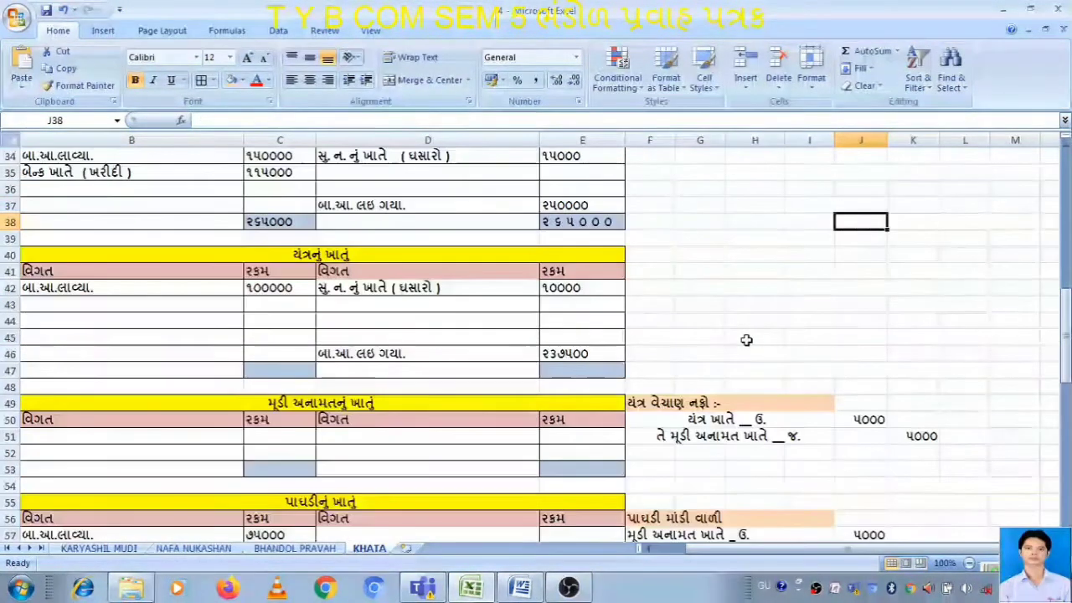
{"action": "left_click", "coordinate": [458, 287]}
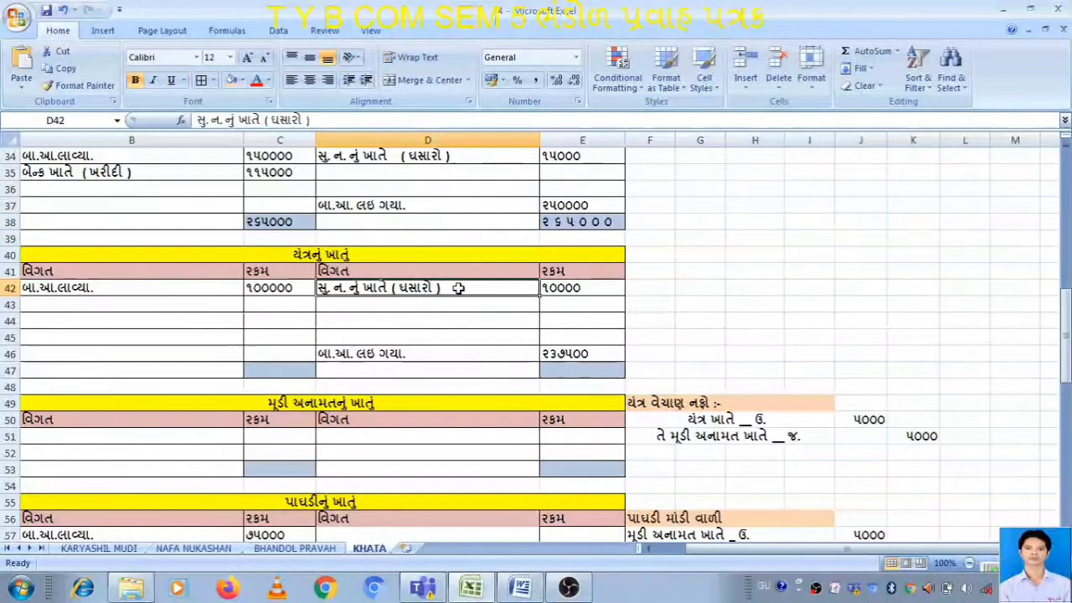
{"action": "left_click", "coordinate": [562, 287]}
{"action": "left_click", "coordinate": [444, 288]}
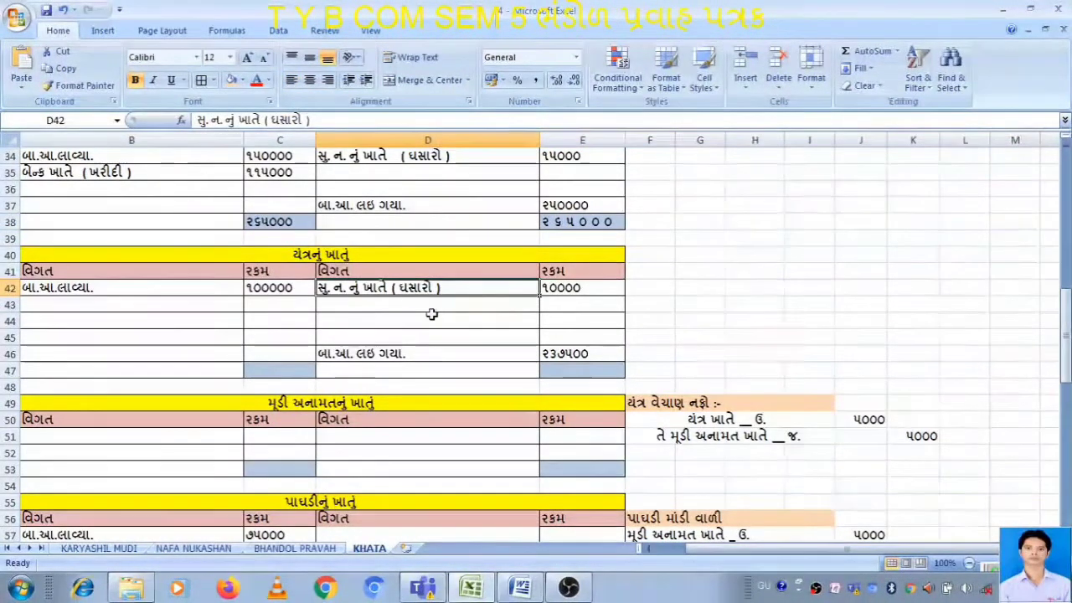
{"action": "left_click", "coordinate": [189, 546]}
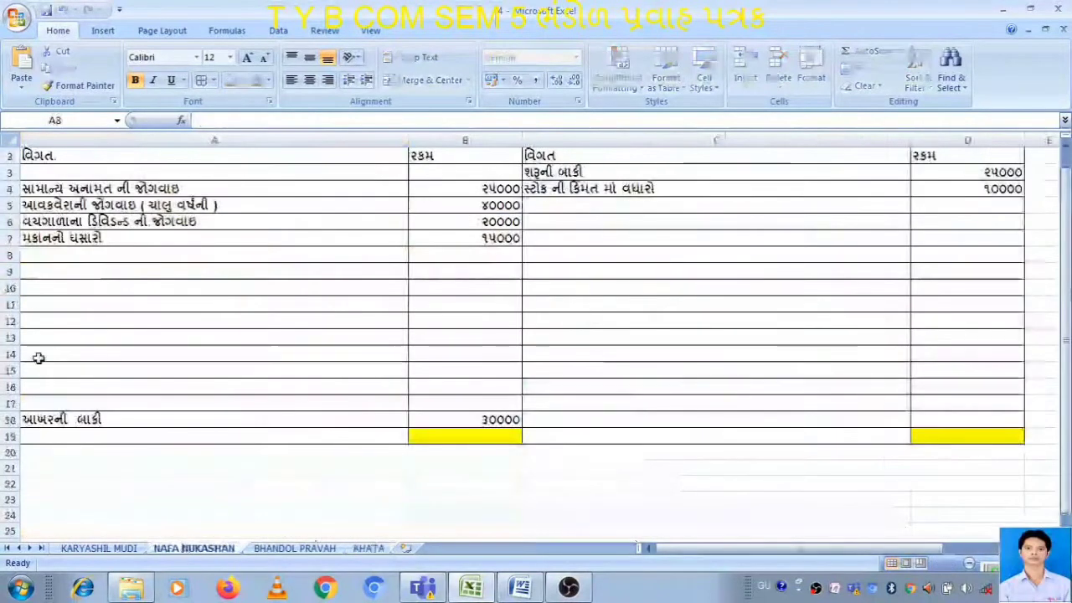
{"action": "left_click", "coordinate": [59, 255]}
{"action": "type", "text": "ચંત"}
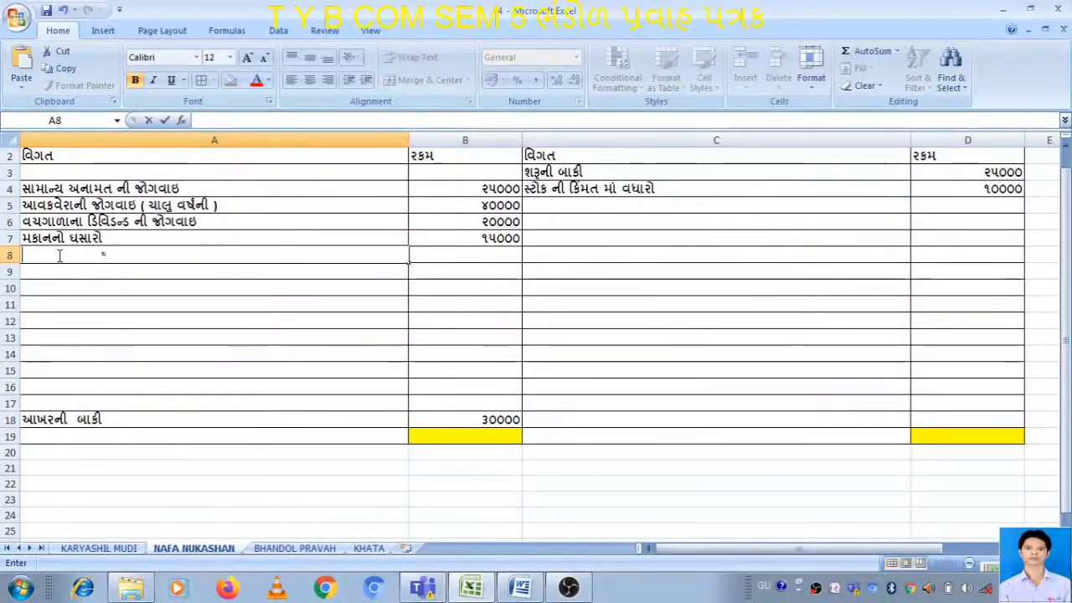
{"action": "type", "text": "્રનો"}
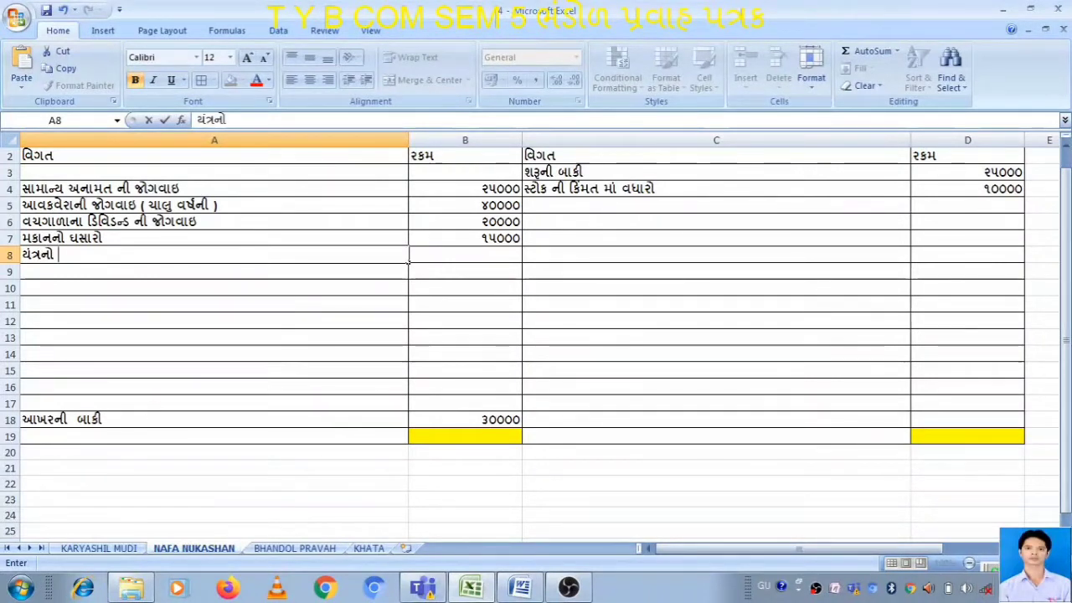
{"action": "type", "text": " ઘસારો"}
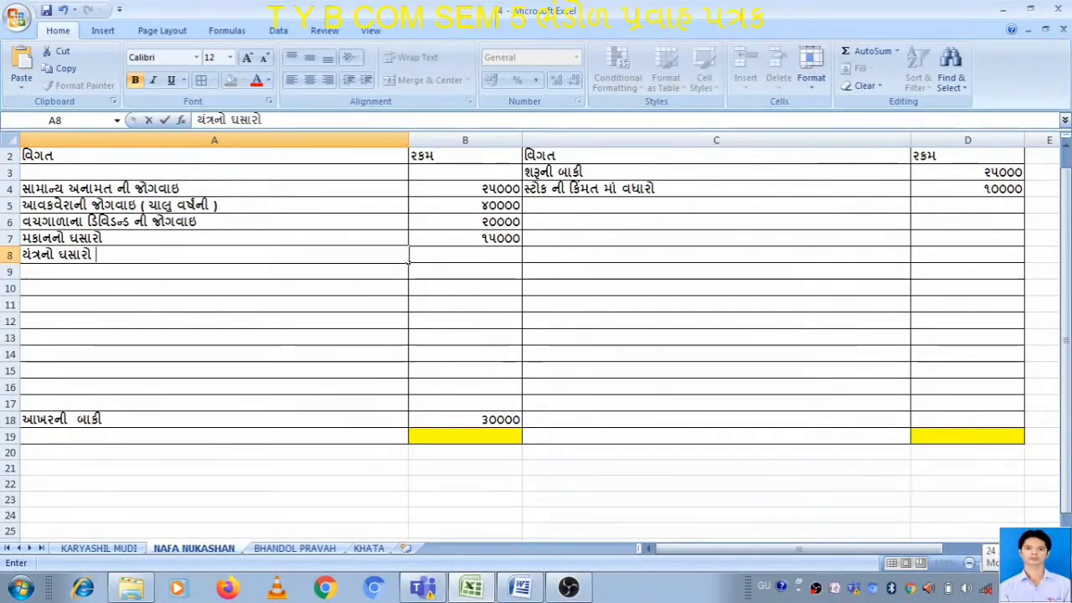
{"action": "key", "text": "Tab"}
{"action": "type", "text": "૧૦૦૦૦"}
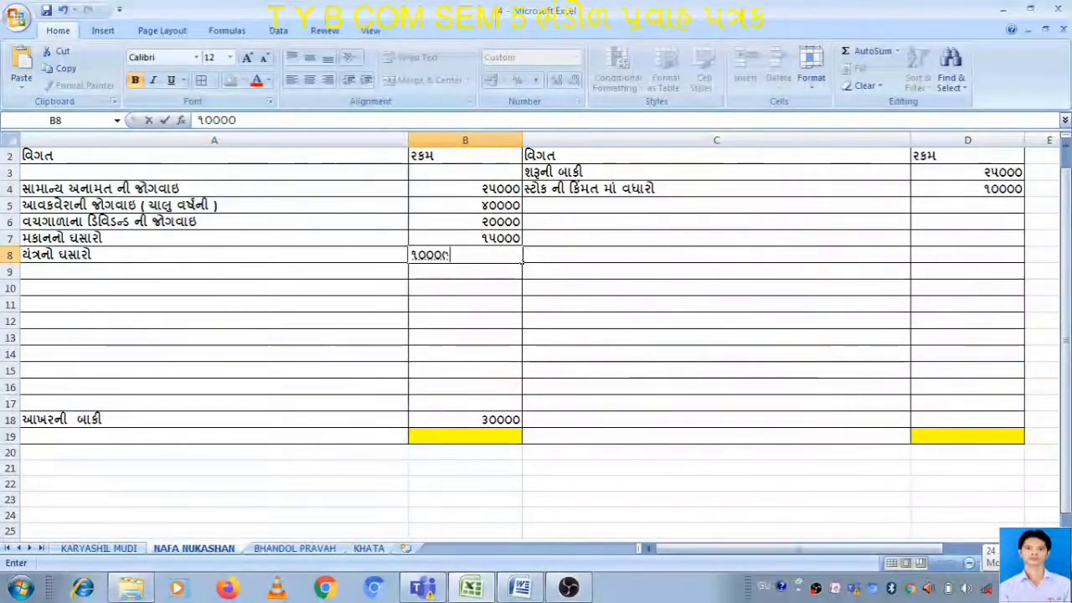
{"action": "key", "text": "Return"}
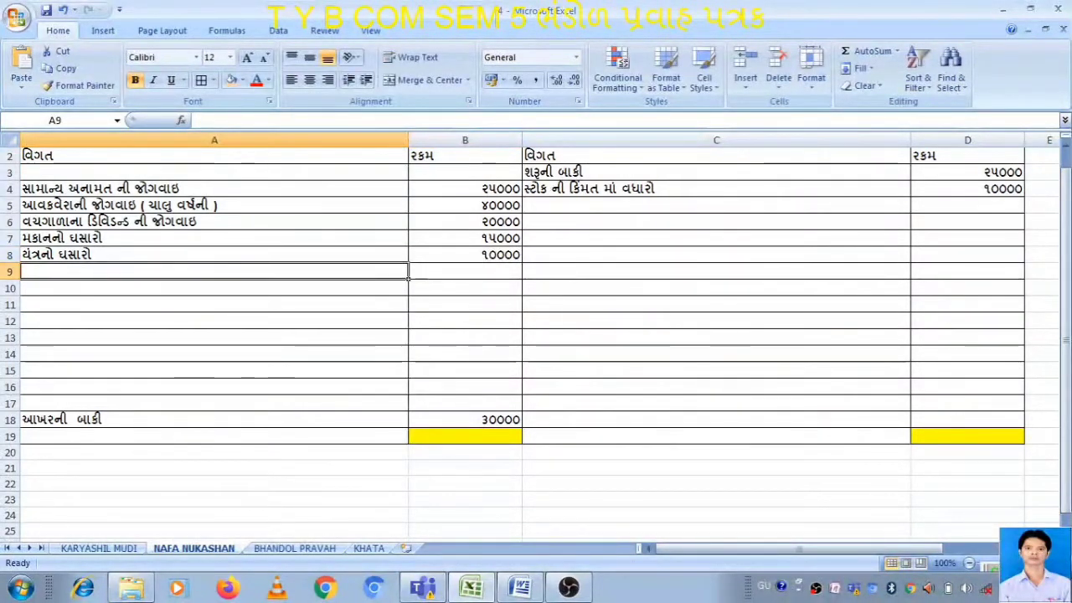
Read note (4) on the machinery sale in the Word document and compare it with the machinery account on the KHATA sheet.
{"action": "left_click", "coordinate": [373, 548]}
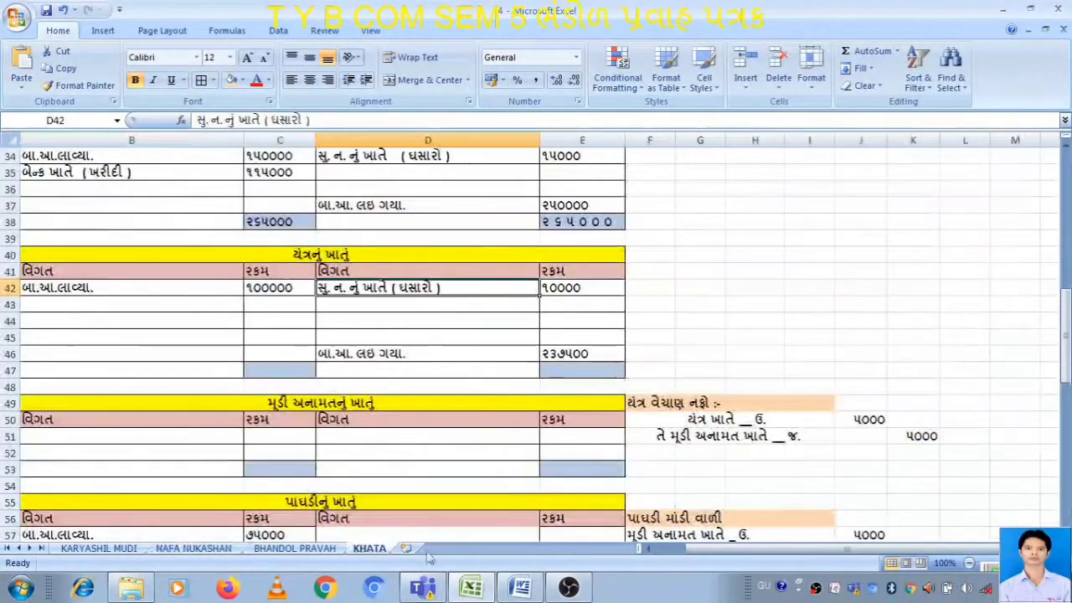
{"action": "left_click", "coordinate": [808, 370]}
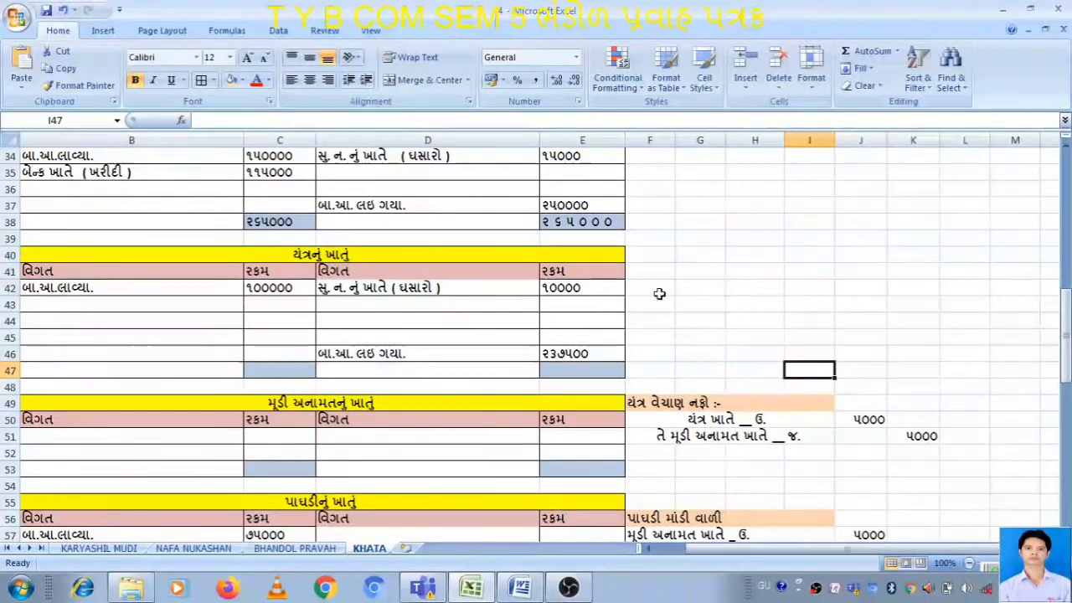
{"action": "left_click", "coordinate": [518, 588]}
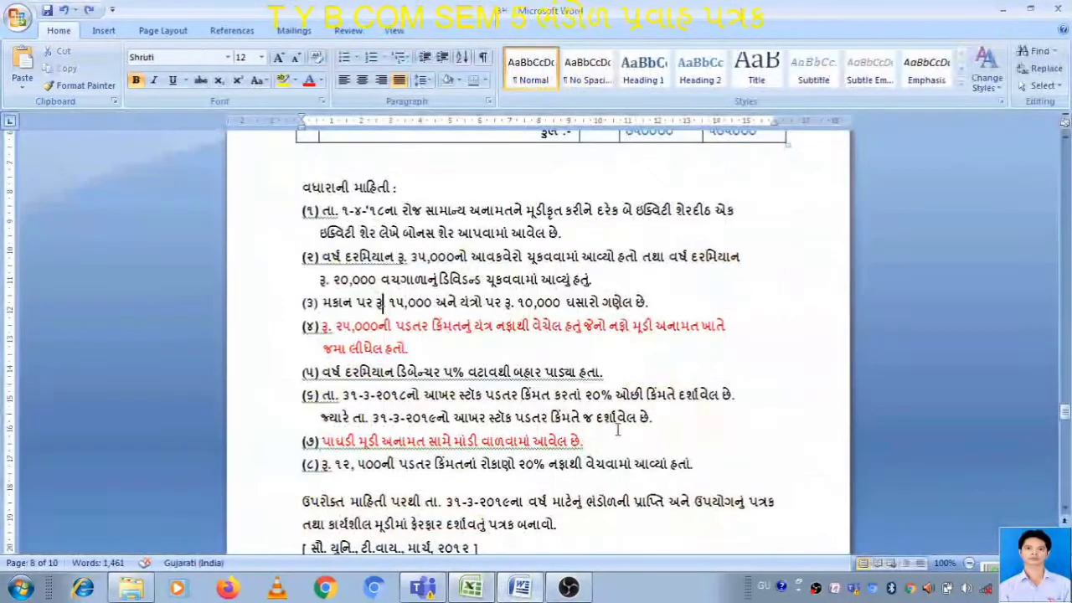
{"action": "left_click", "coordinate": [411, 344]}
{"action": "left_click", "coordinate": [425, 442]}
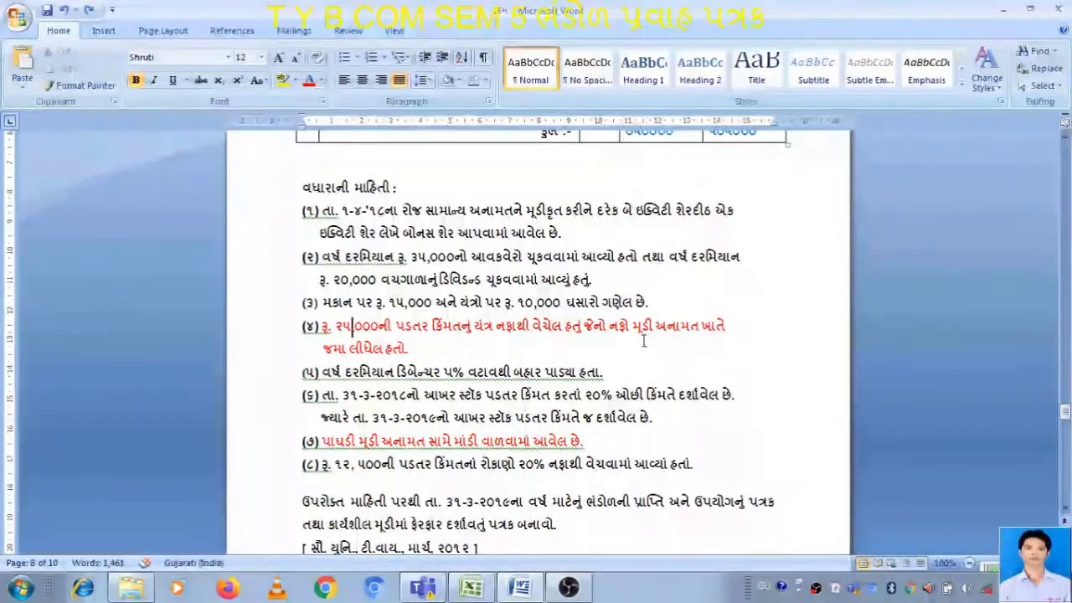
{"action": "type", "text": ","}
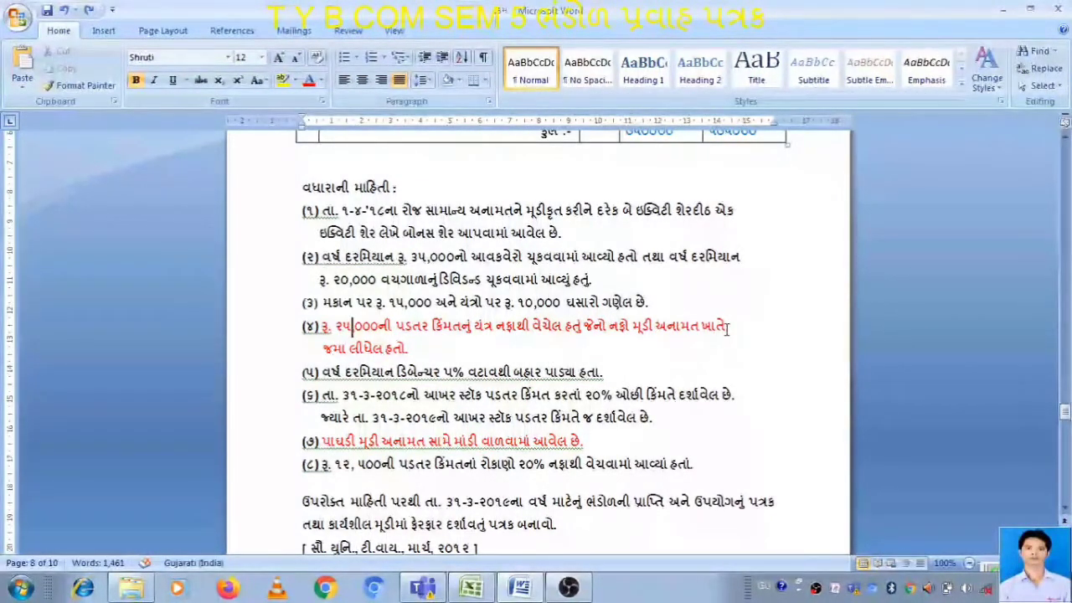
{"action": "left_click", "coordinate": [471, 588]}
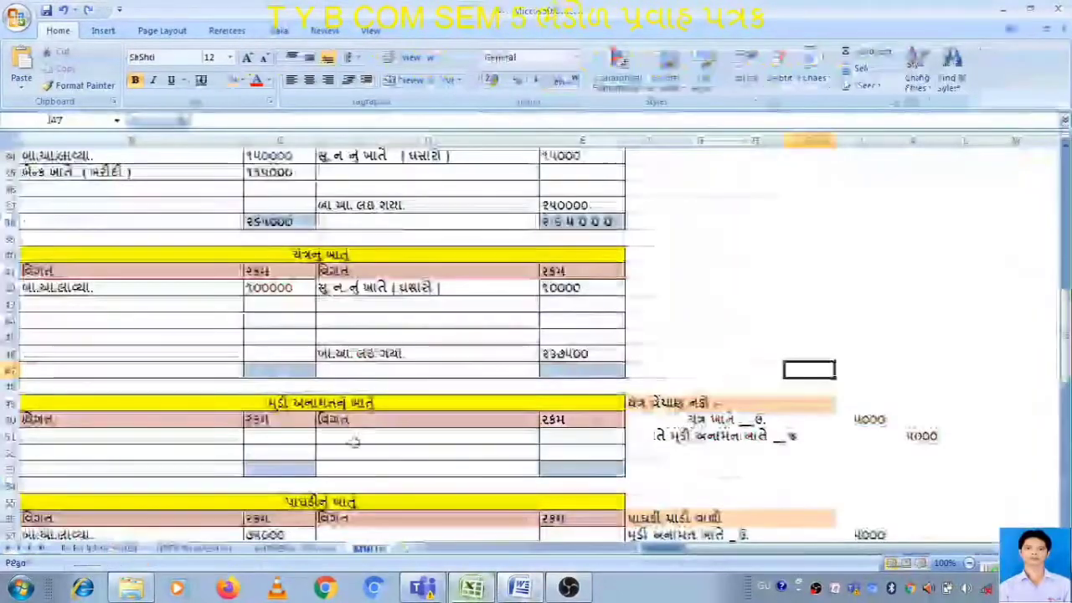
{"action": "left_click", "coordinate": [573, 304]}
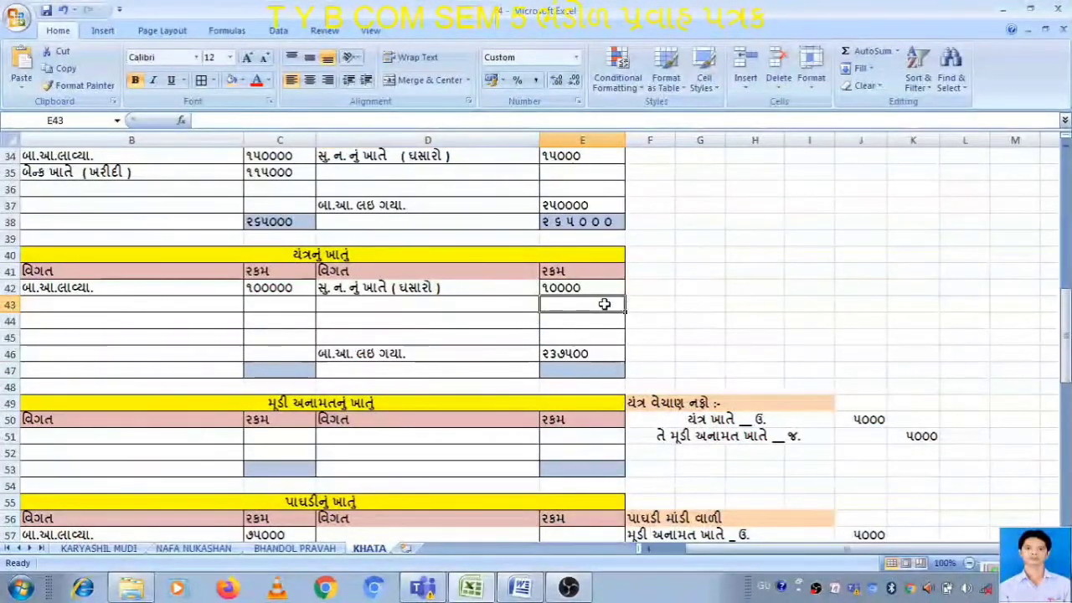
Review Word notes (7) and (4) on goodwill and capital reserve against the machinery and capital reserve accounts in Excel.
{"action": "key", "text": "alt+Tab"}
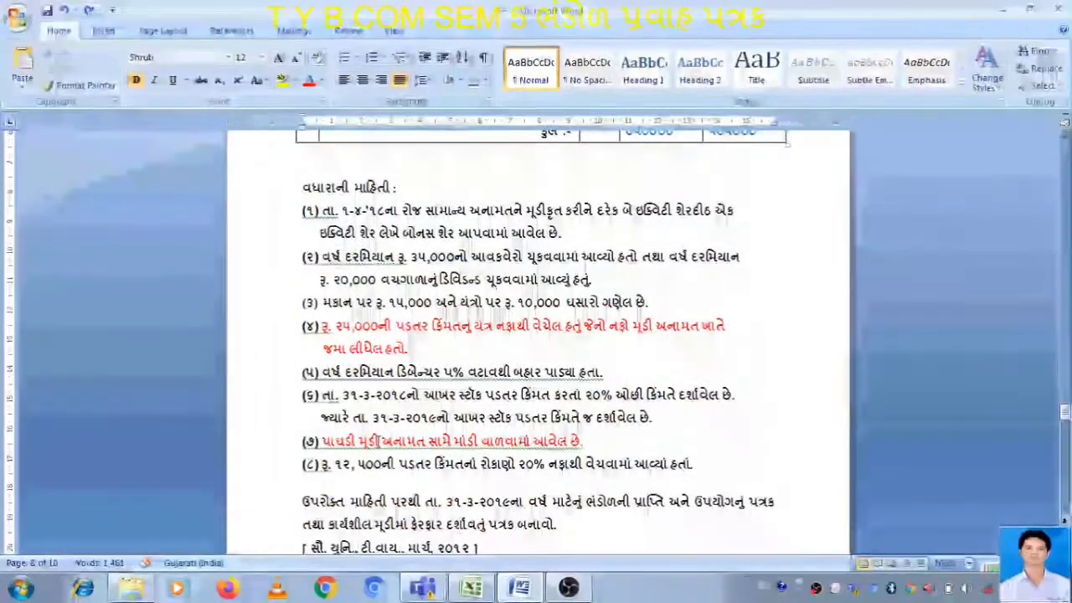
{"action": "left_click", "coordinate": [379, 440]}
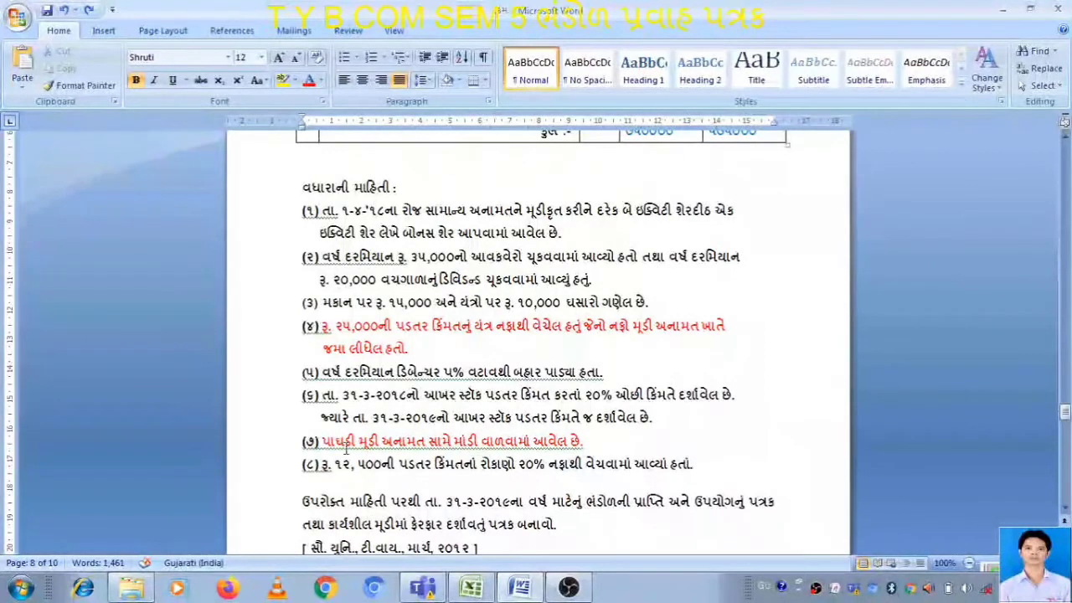
{"action": "left_click_drag", "start_coordinate": [358, 441], "coordinate": [435, 440]}
{"action": "left_click", "coordinate": [494, 441]}
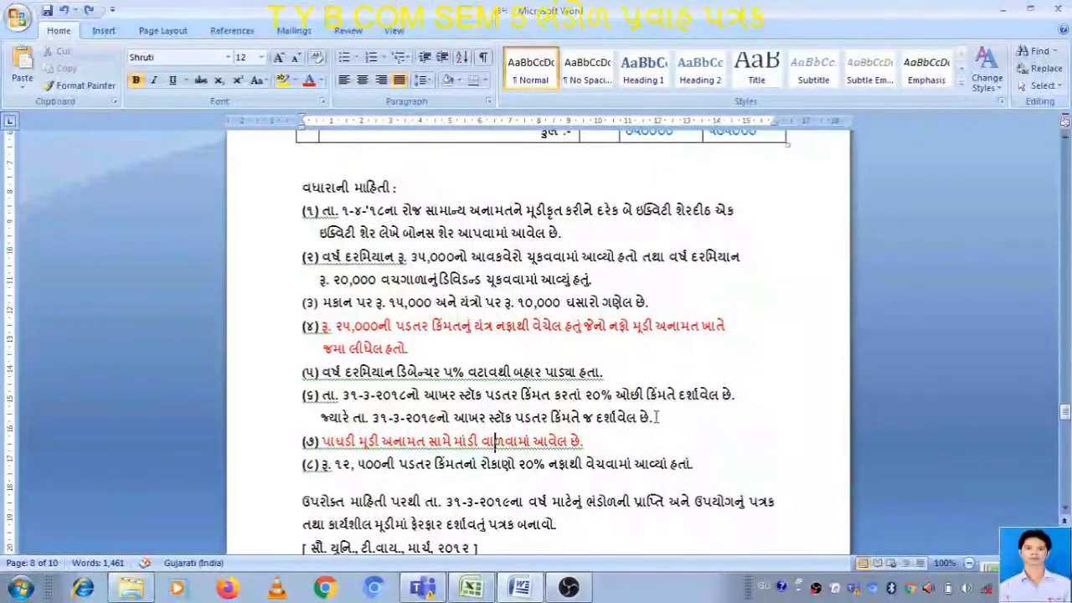
{"action": "left_click", "coordinate": [682, 327]}
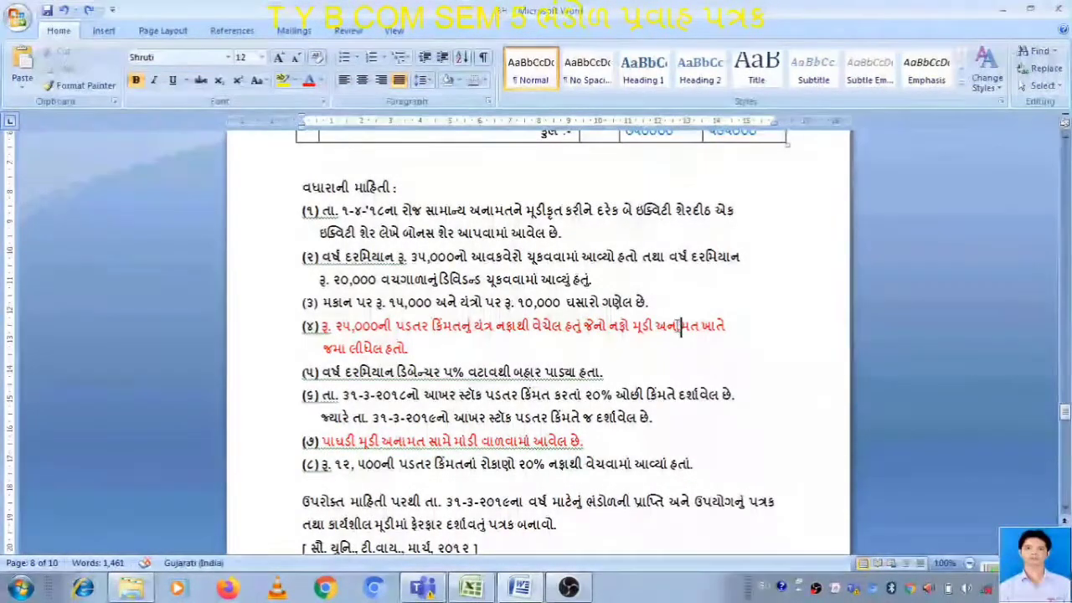
{"action": "left_click", "coordinate": [471, 587]}
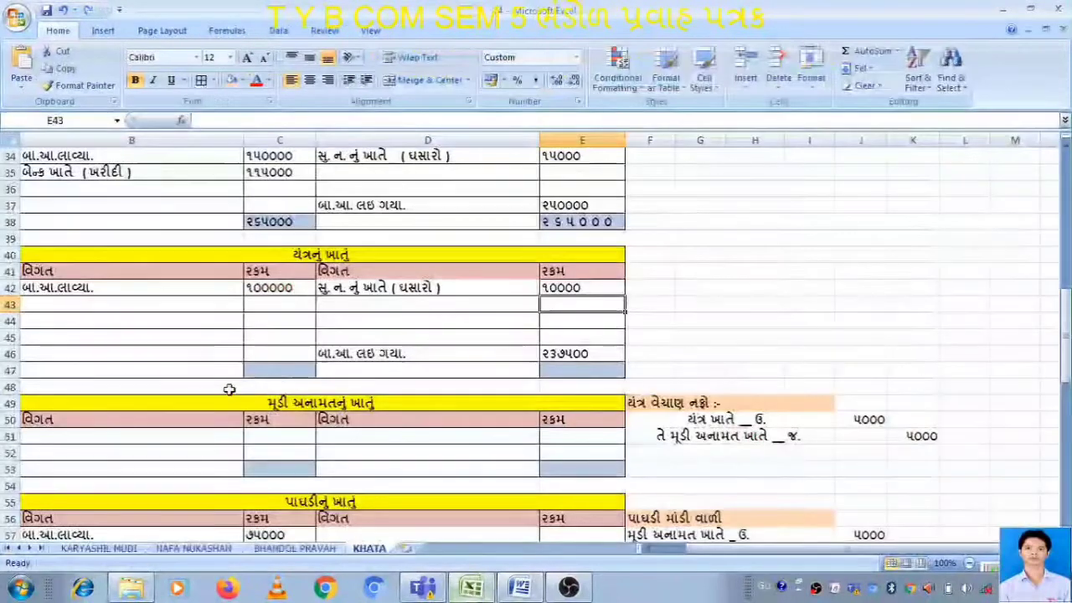
{"action": "left_click", "coordinate": [167, 303]}
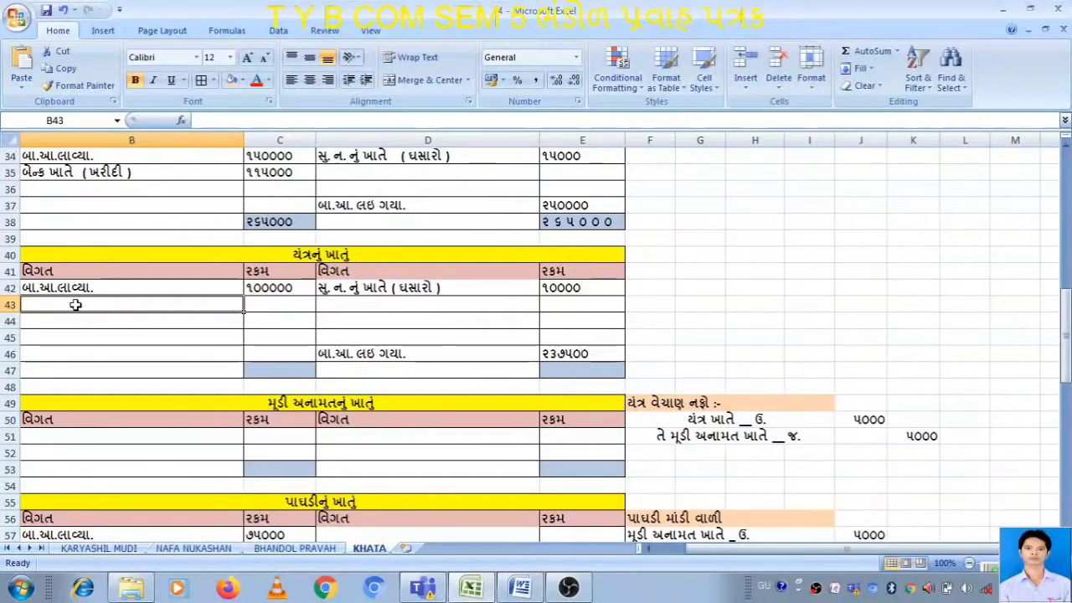
{"action": "left_click", "coordinate": [390, 436]}
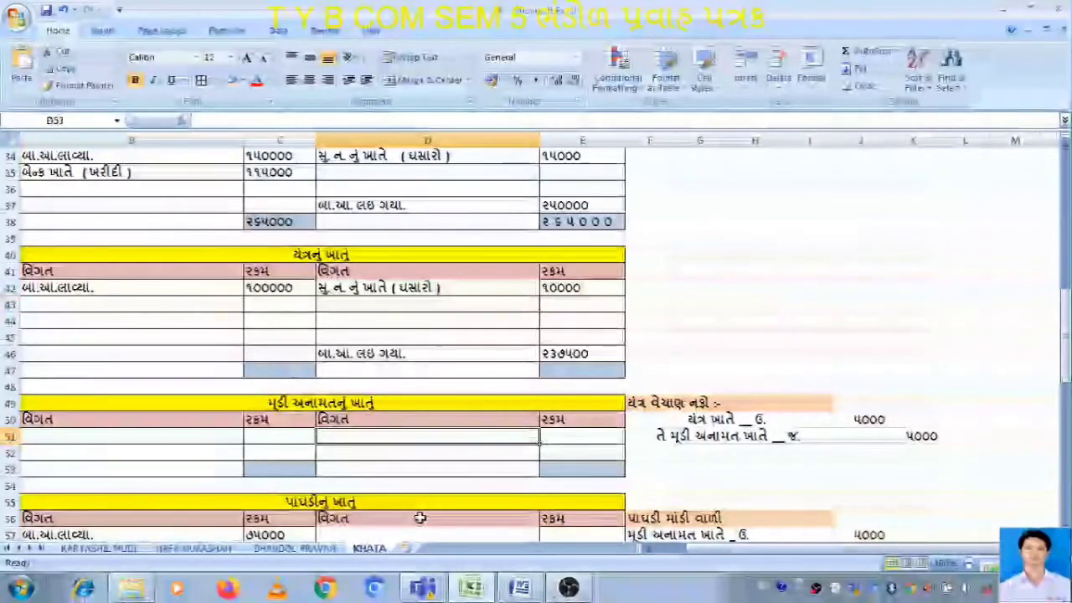
Compare Word notes (4) and (7) on the machinery sale profit and goodwill write-off with the machinery, capital reserve and goodwill accounts in Excel.
{"action": "left_click", "coordinate": [520, 587]}
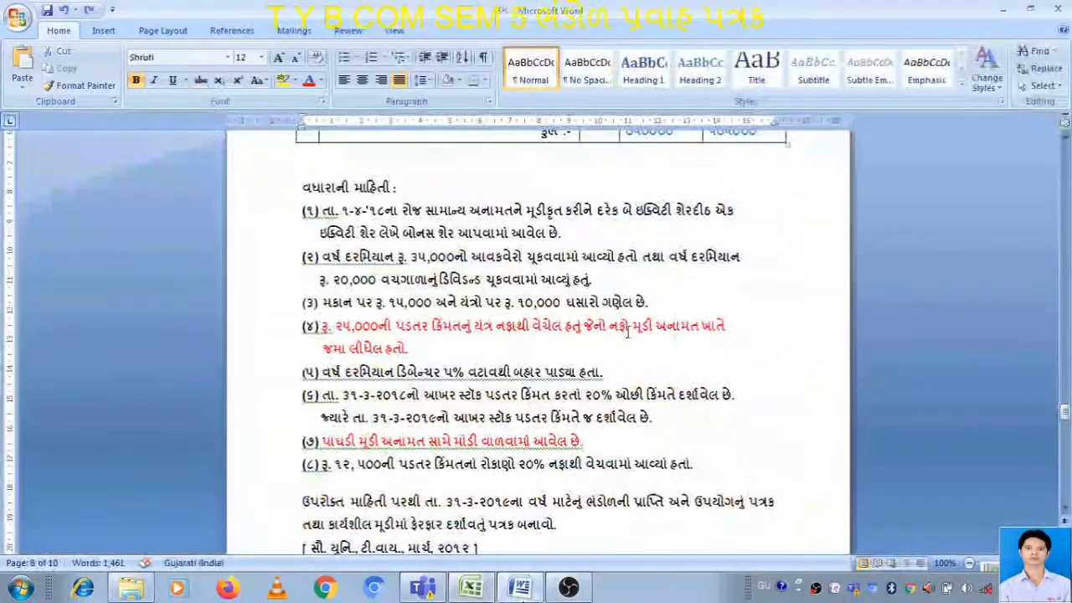
{"action": "left_click", "coordinate": [484, 326]}
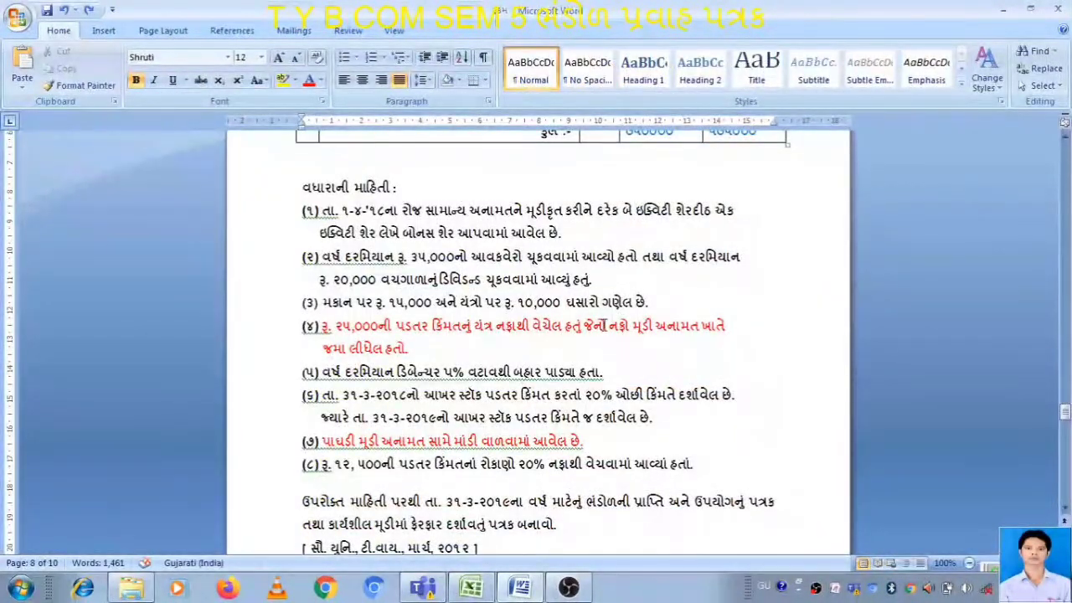
{"action": "left_click", "coordinate": [471, 587]}
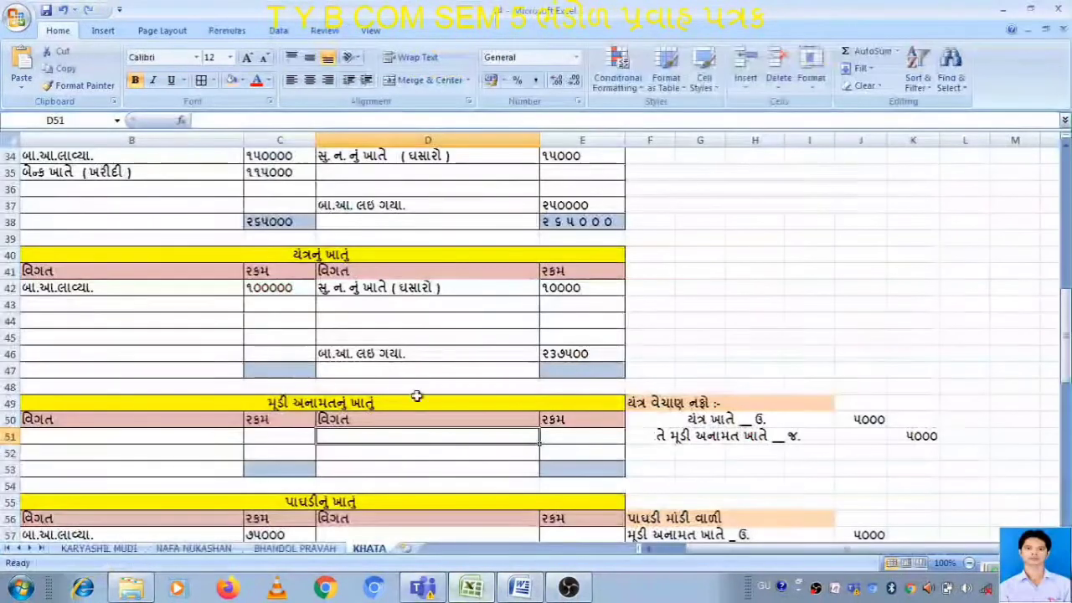
{"action": "left_click", "coordinate": [480, 305]}
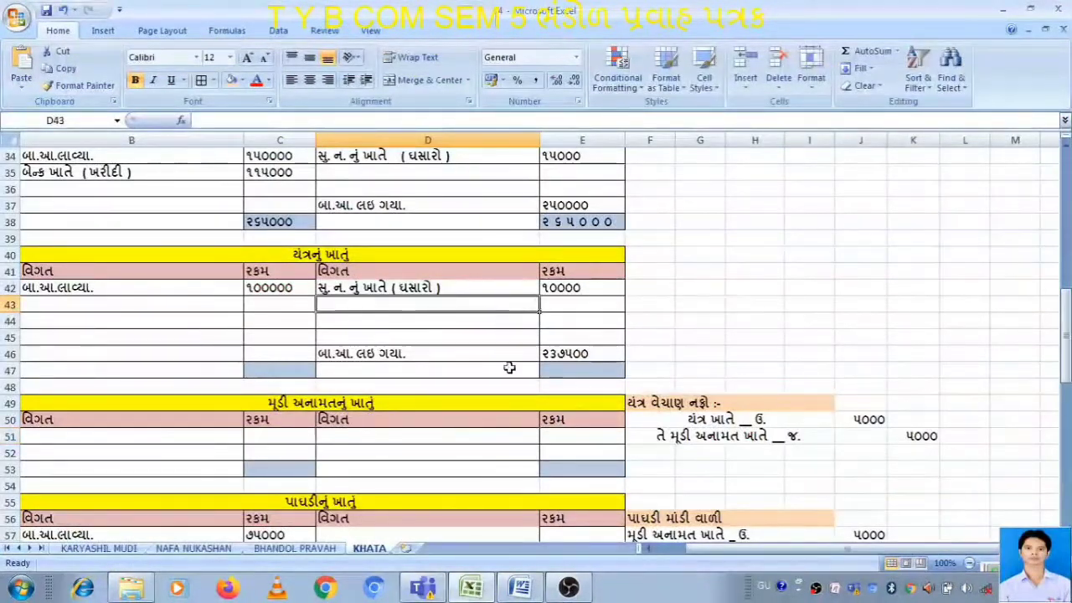
{"action": "left_click", "coordinate": [209, 304]}
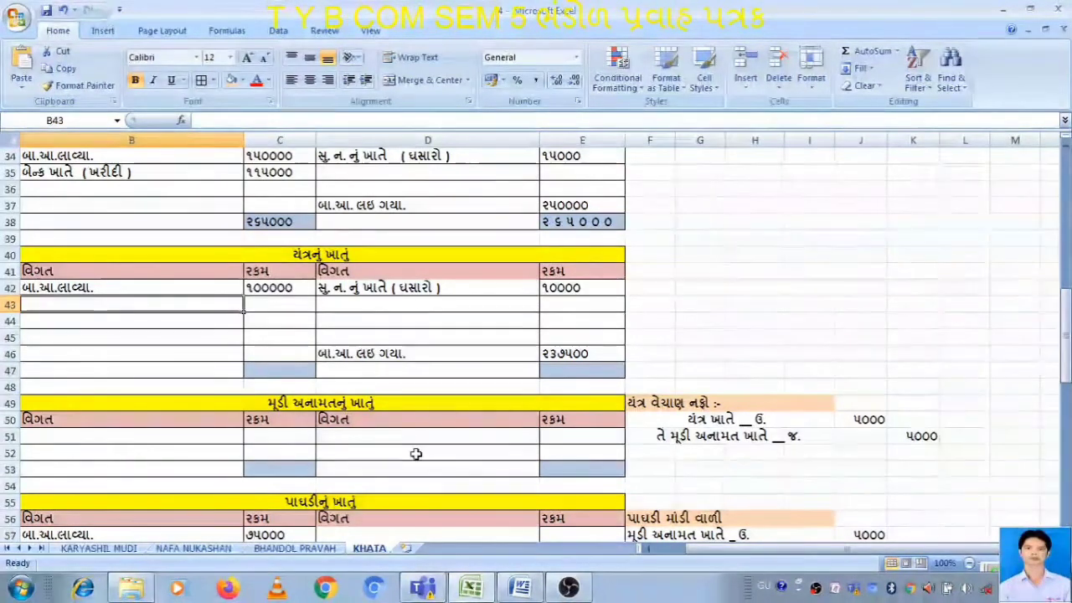
{"action": "left_click", "coordinate": [439, 437]}
{"action": "scroll", "coordinate": [462, 443], "scroll_direction": "down", "scroll_amount": 2}
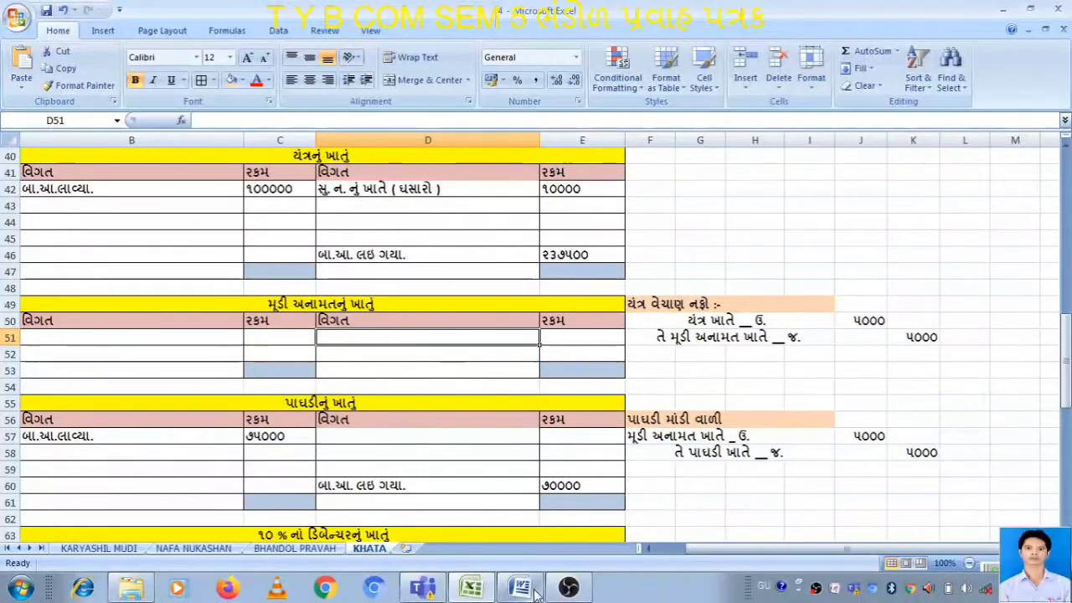
{"action": "key", "text": "alt+Tab"}
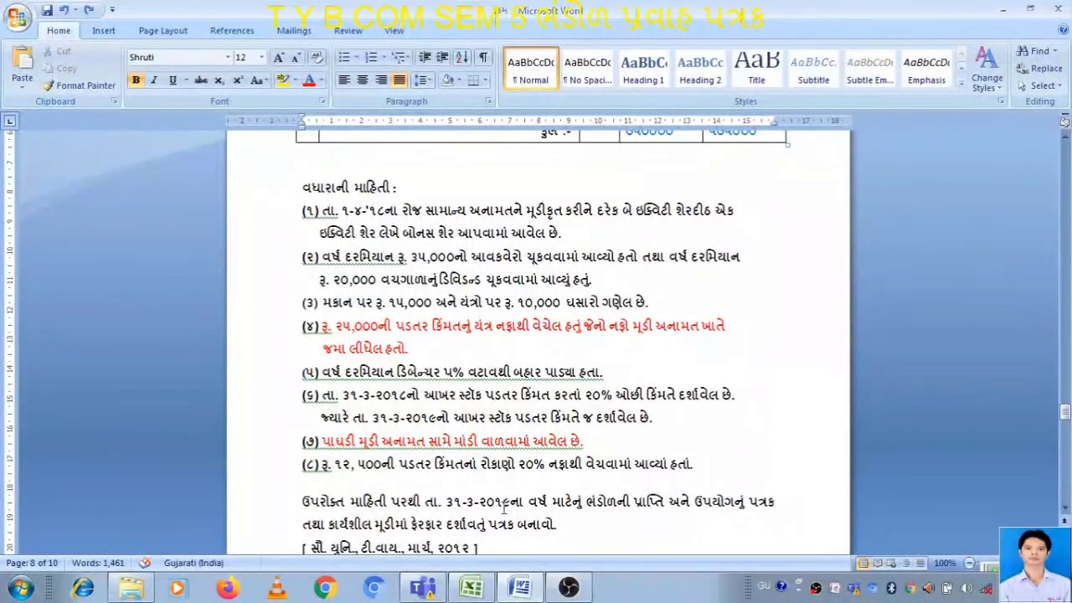
{"action": "key", "text": "alt+Tab"}
Enter the goodwill write-off amount 5000 in E57, on the credit side of the goodwill account.
{"action": "left_click", "coordinate": [239, 456]}
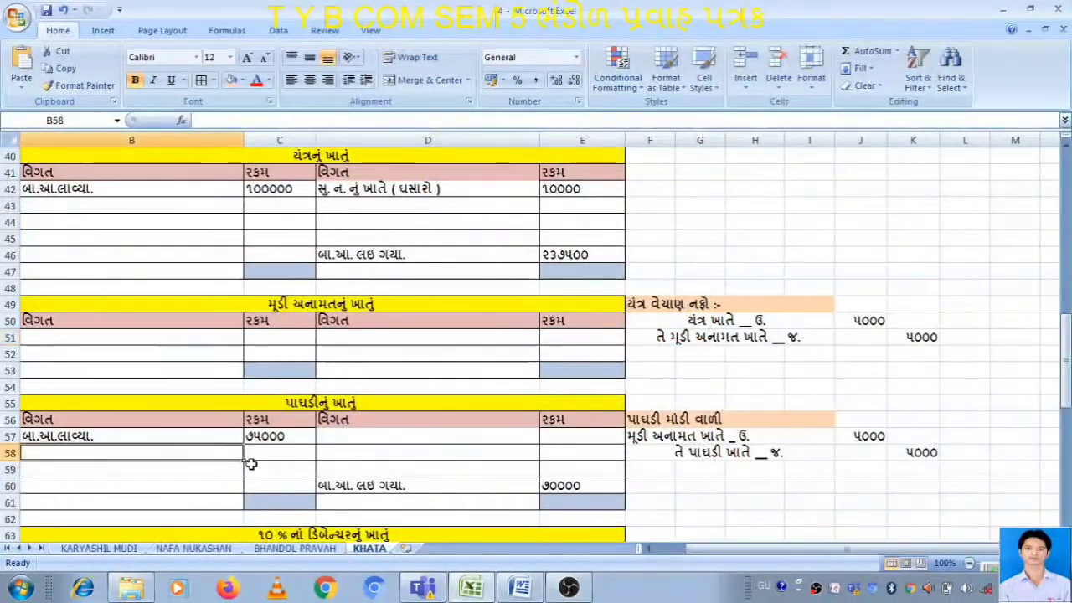
{"action": "left_click", "coordinate": [272, 436]}
{"action": "left_click", "coordinate": [277, 452]}
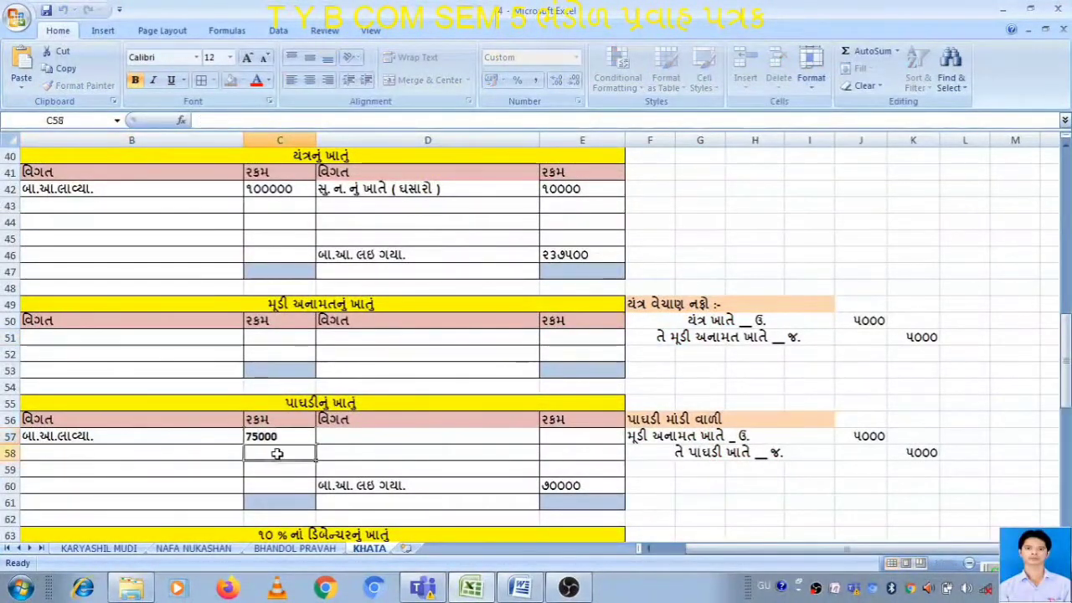
{"action": "left_click", "coordinate": [576, 486]}
{"action": "left_click", "coordinate": [431, 452]}
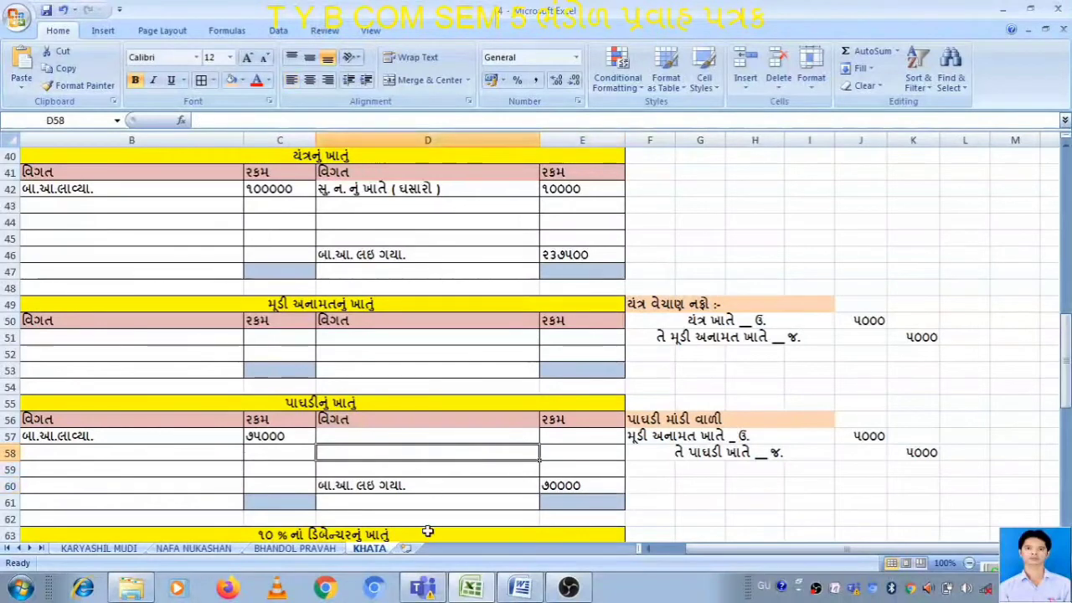
{"action": "left_click", "coordinate": [556, 435]}
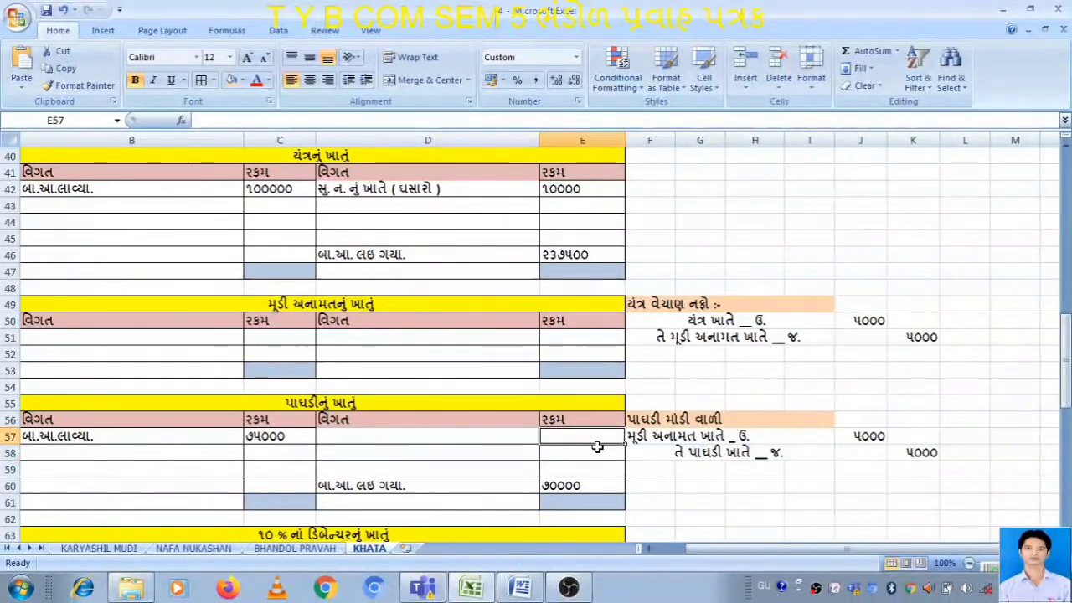
{"action": "type", "text": "૫૦૦૦"}
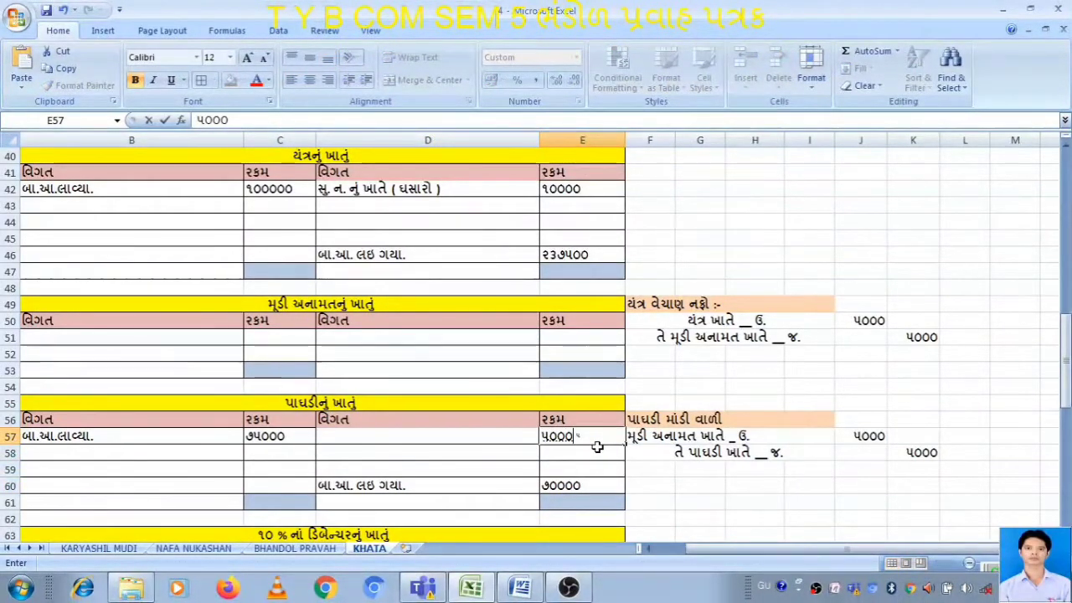
{"action": "key", "text": "Return"}
Enter the goodwill account's debit and credit totals as 75000 in C61 and E61.
{"action": "key", "text": "Return"}
{"action": "key", "text": "Down"}
{"action": "key", "text": "Left"}
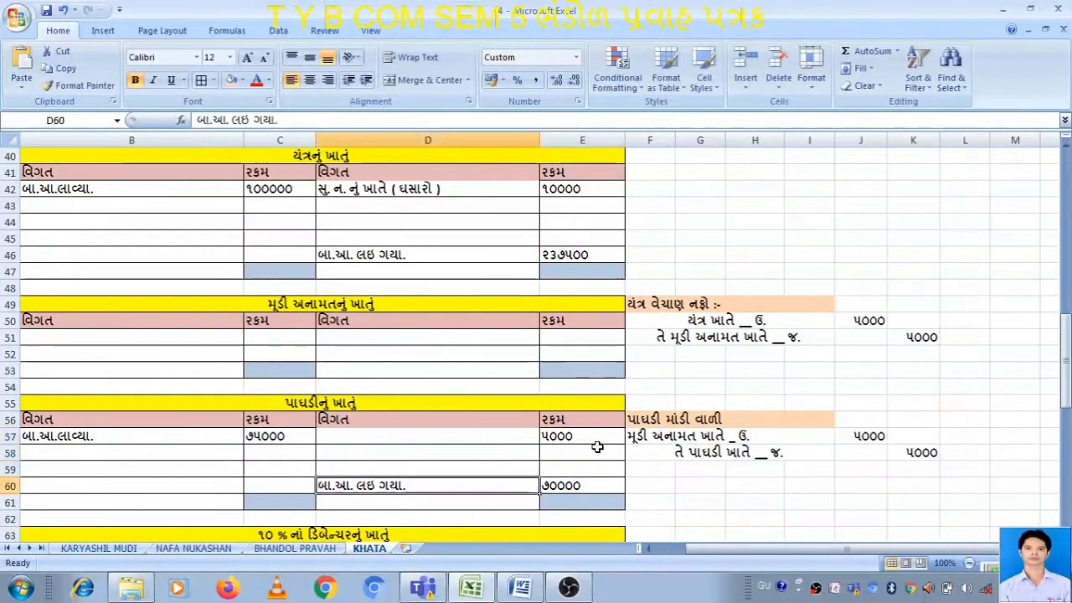
{"action": "key", "text": "Left"}
{"action": "key", "text": "Down"}
{"action": "type", "text": "૭૫૦૦૦"}
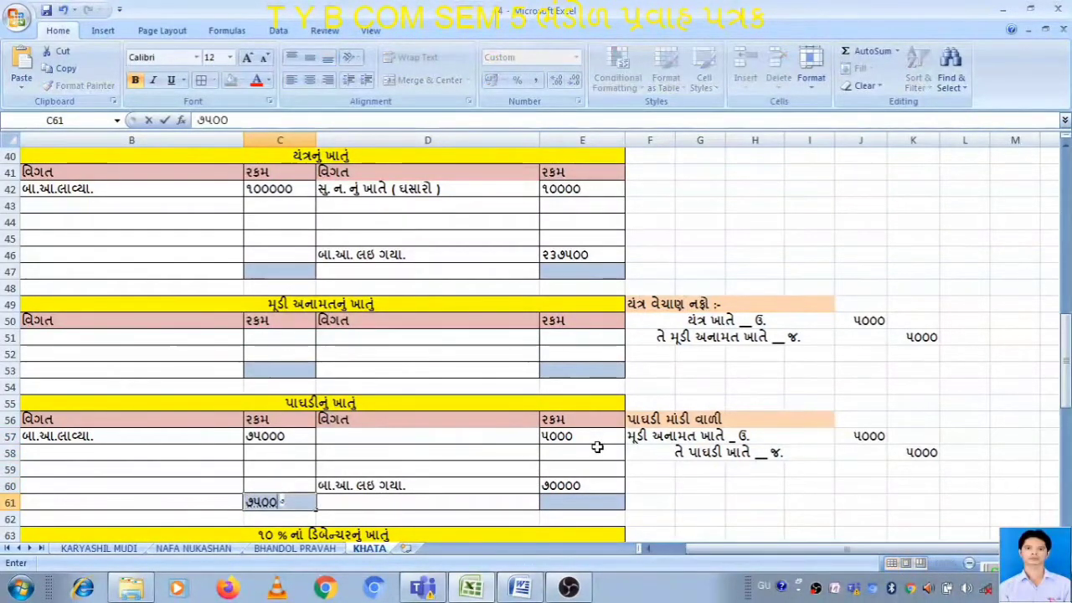
{"action": "key", "text": "Right"}
{"action": "key", "text": "Right"}
{"action": "type", "text": "૭૫૦૦૦"}
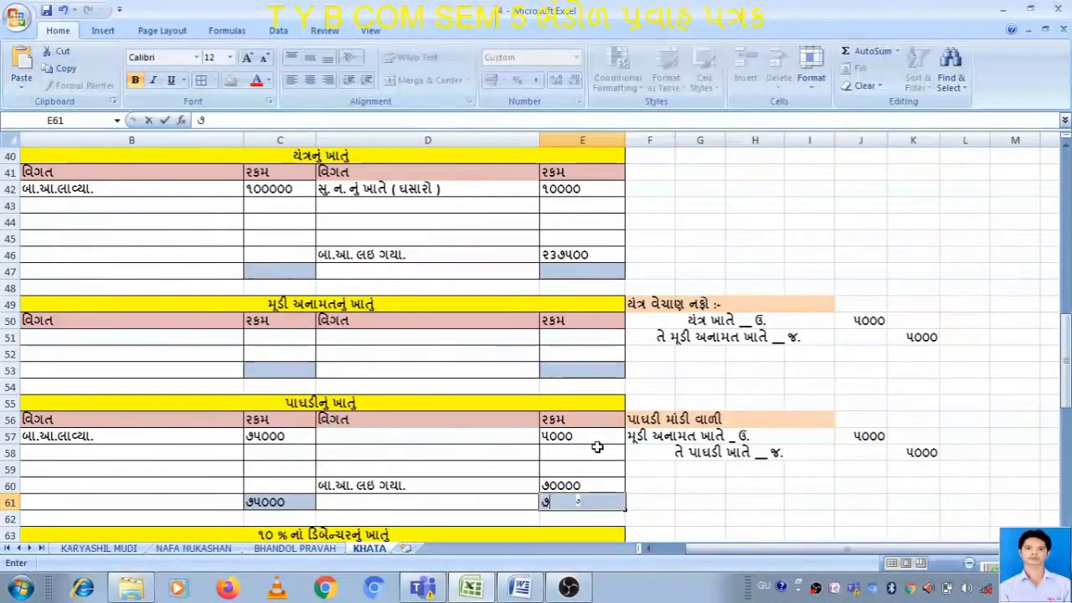
{"action": "key", "text": "Return"}
Examine the goodwill account's write-off entry and the capital reserve account to identify the contra account for the write-off.
{"action": "key", "text": "Up"}
{"action": "key", "text": "Up"}
{"action": "key", "text": "Up"}
{"action": "key", "text": "Up"}
{"action": "key", "text": "Up"}
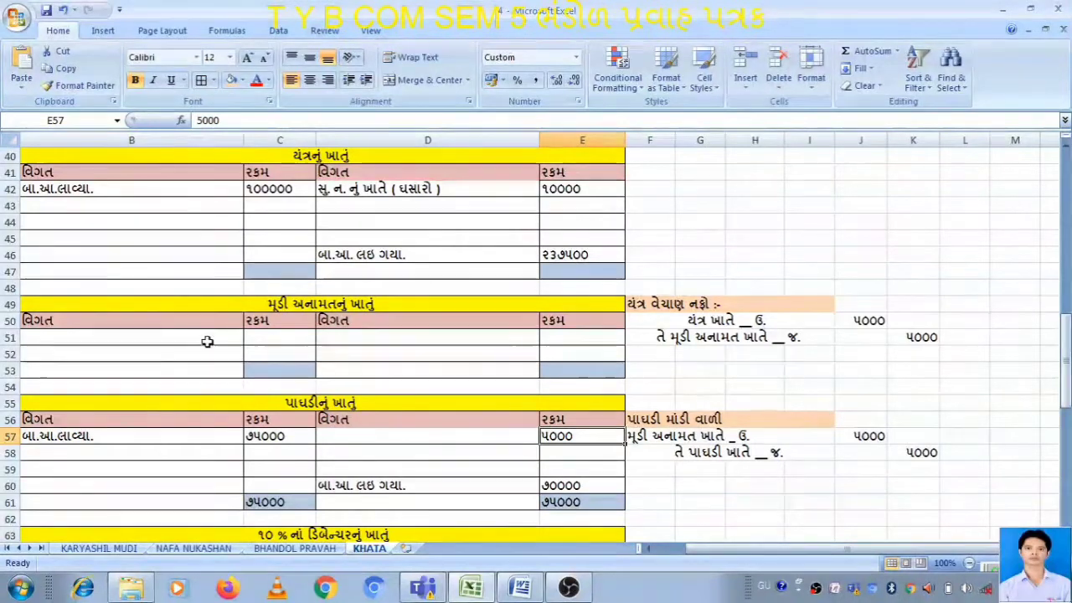
{"action": "left_click", "coordinate": [372, 452]}
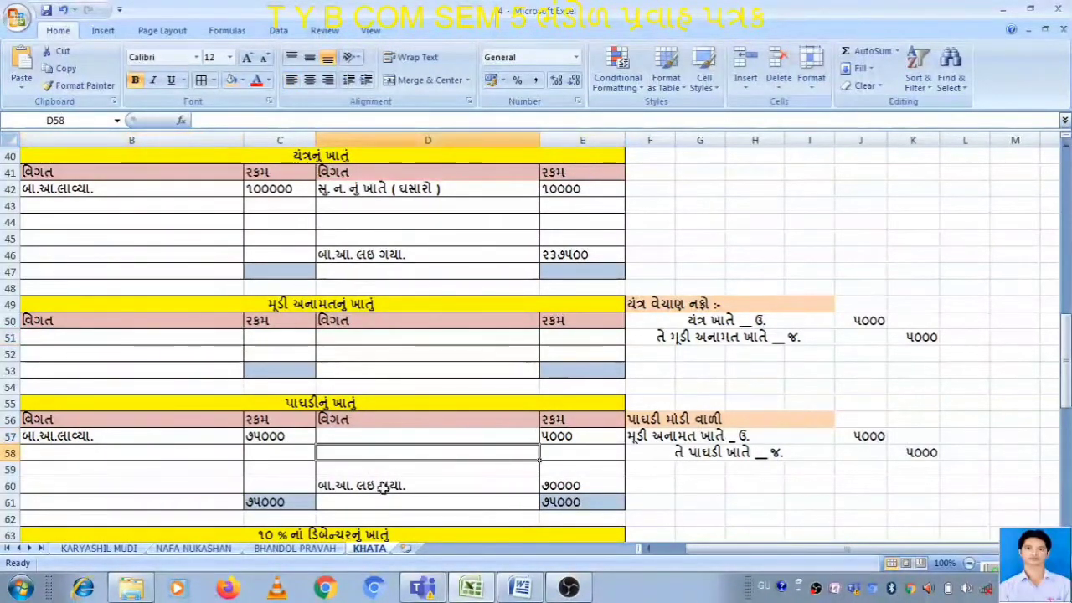
{"action": "left_click", "coordinate": [188, 352]}
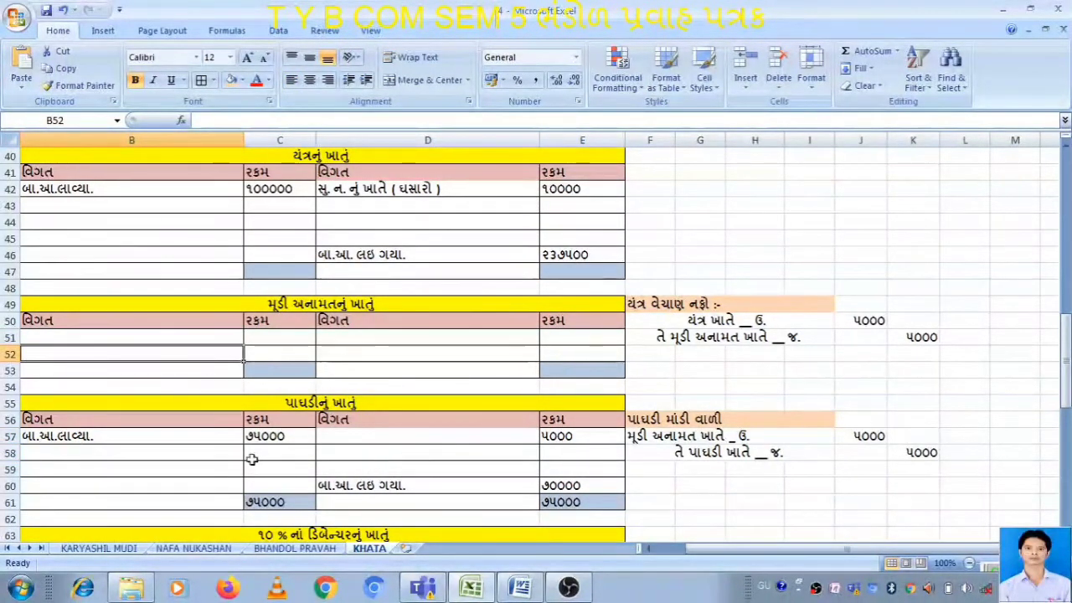
{"action": "left_click", "coordinate": [490, 438]}
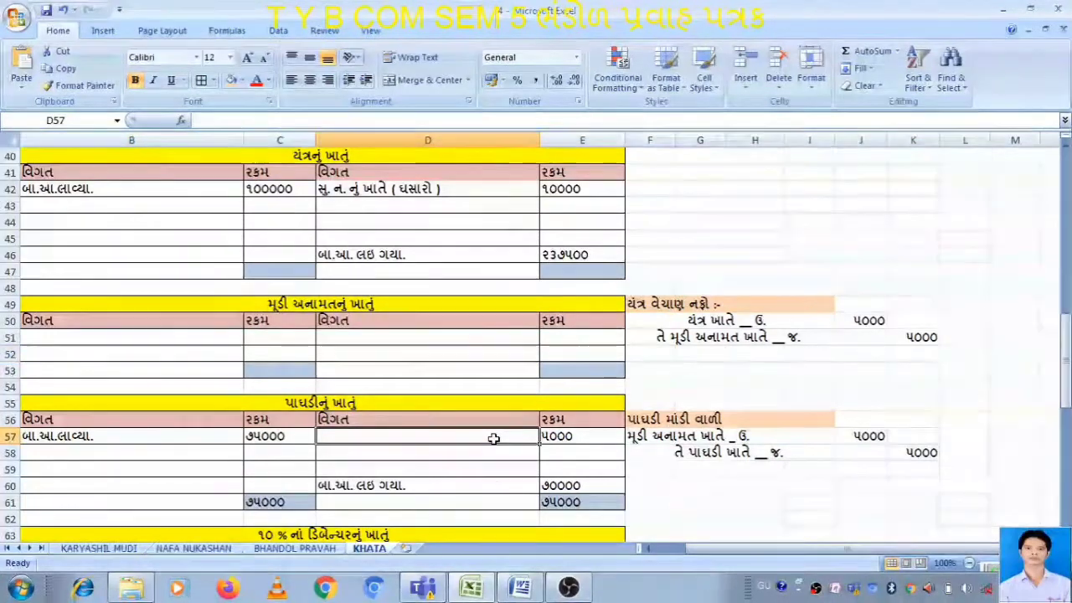
{"action": "double_click", "coordinate": [494, 438]}
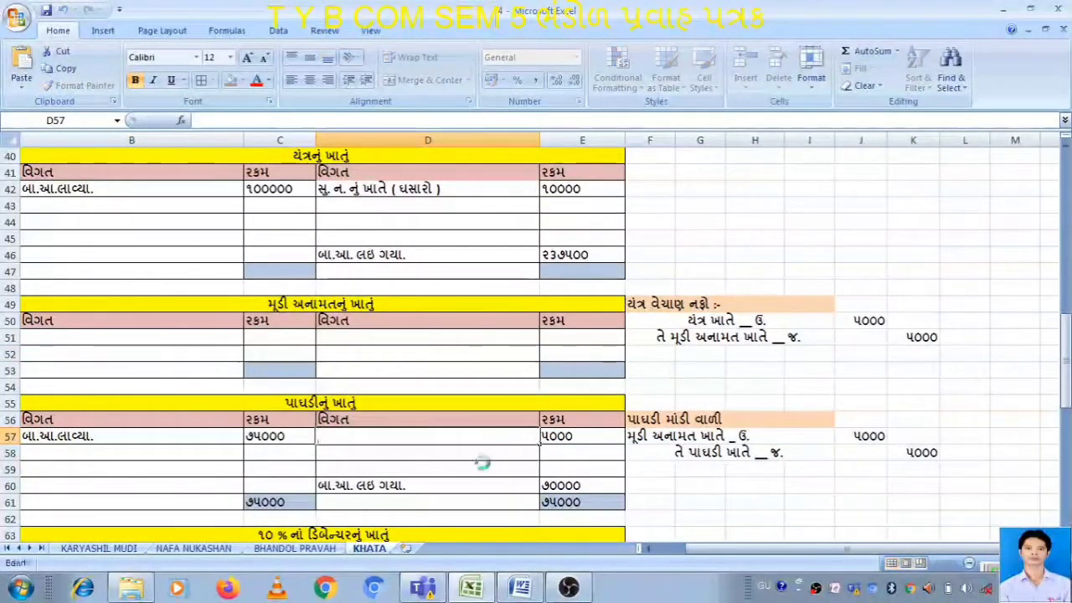
{"action": "key", "text": "Escape"}
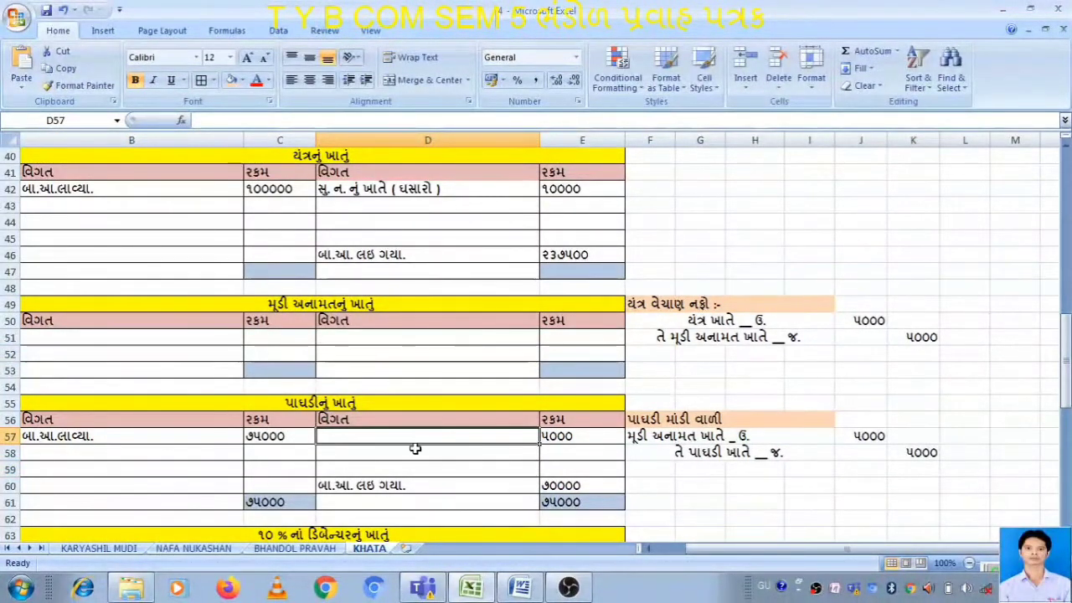
{"action": "left_click", "coordinate": [298, 308]}
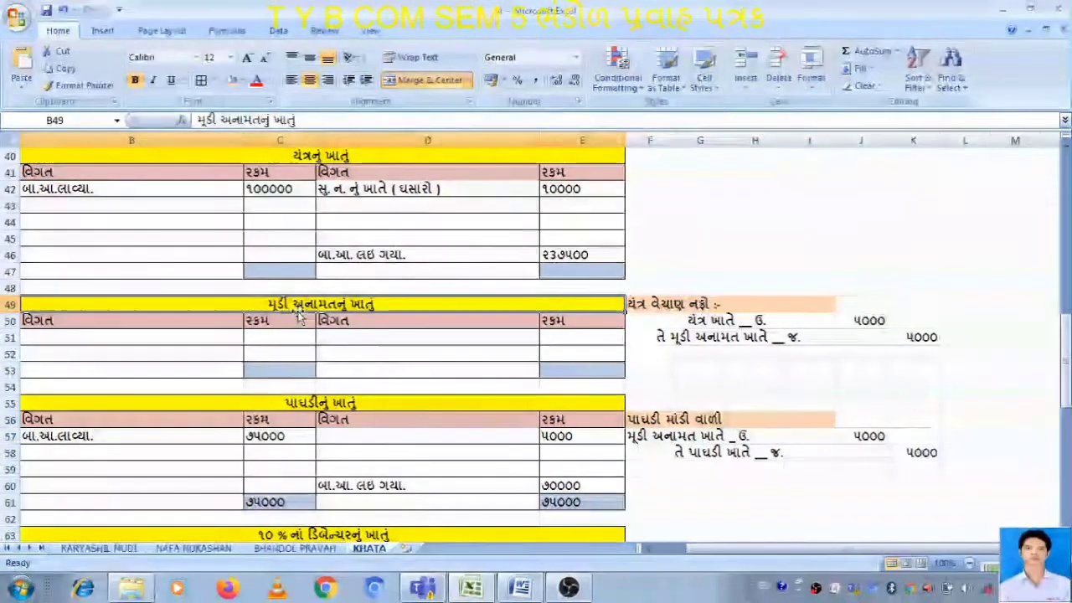
Label the goodwill write-off entry in D57 as "મૂડી અનામત ખાતે".
{"action": "double_click", "coordinate": [407, 437]}
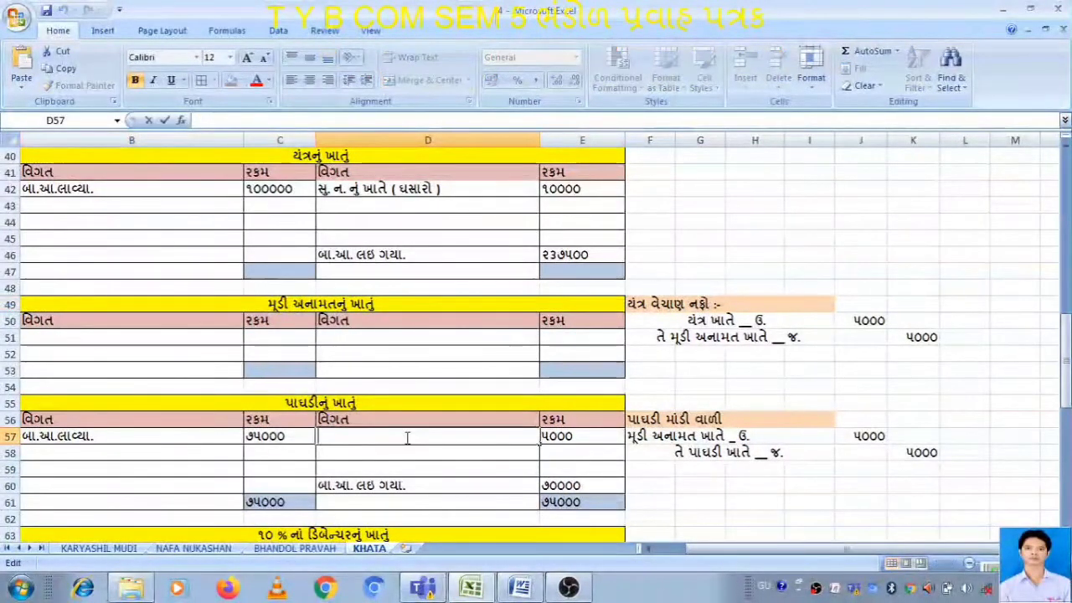
{"action": "type", "text": "મૂડી"}
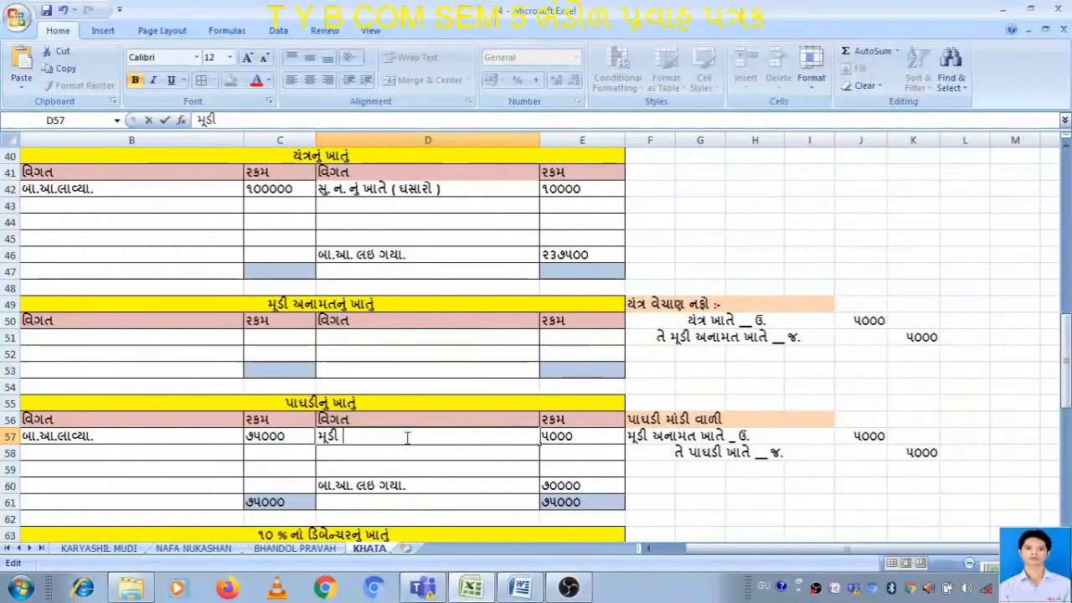
{"action": "type", "text": " અનામ"}
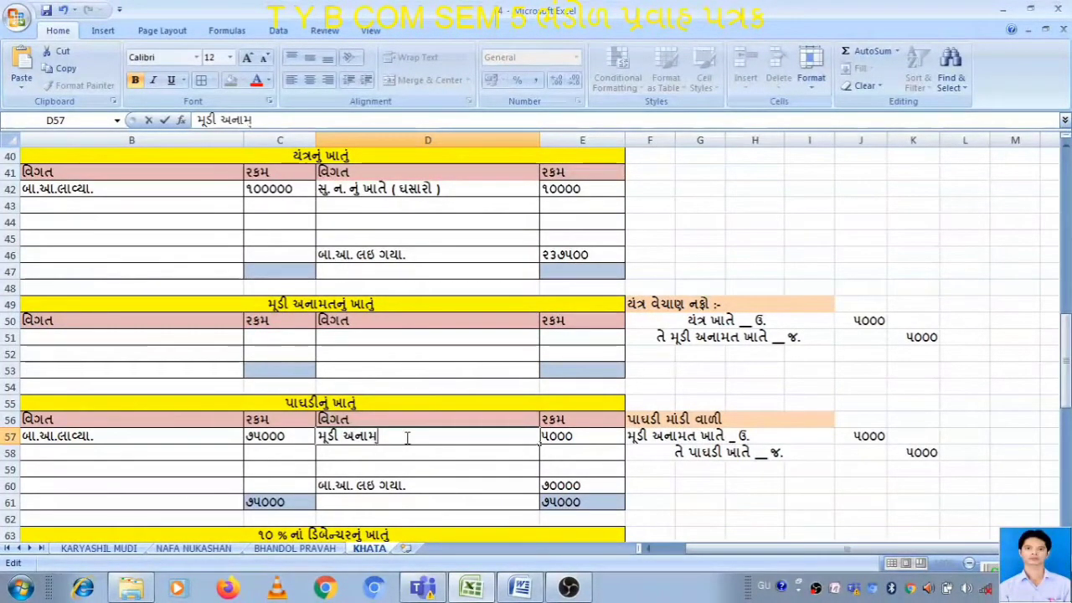
{"action": "type", "text": "ત ખાતે"}
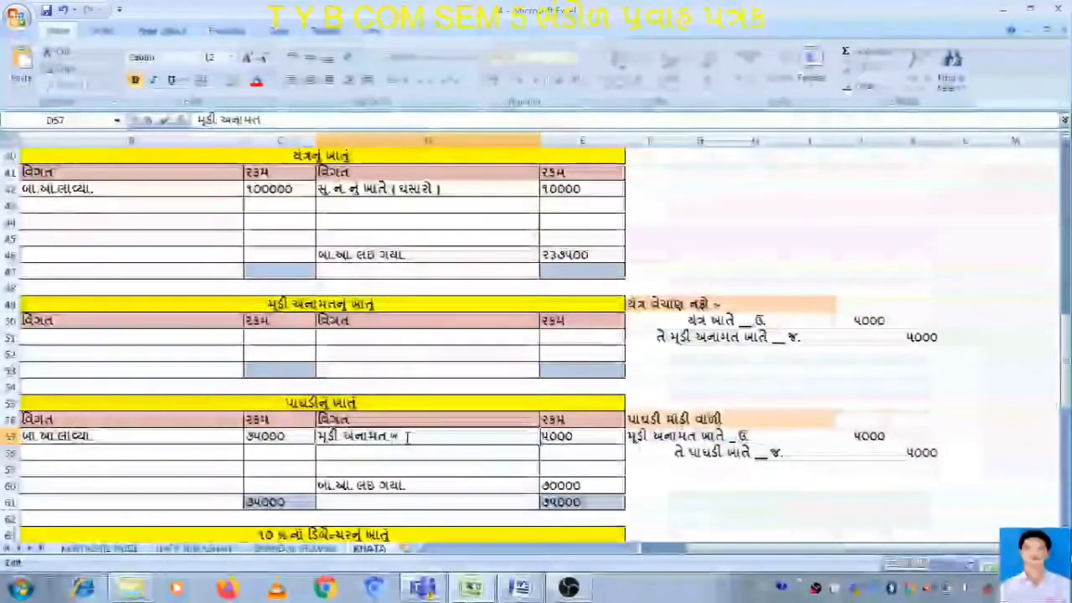
{"action": "type", "text": " એ"}
{"action": "key", "text": "BackSpace"}
{"action": "key", "text": "BackSpace"}
{"action": "key", "text": "BackSpace"}
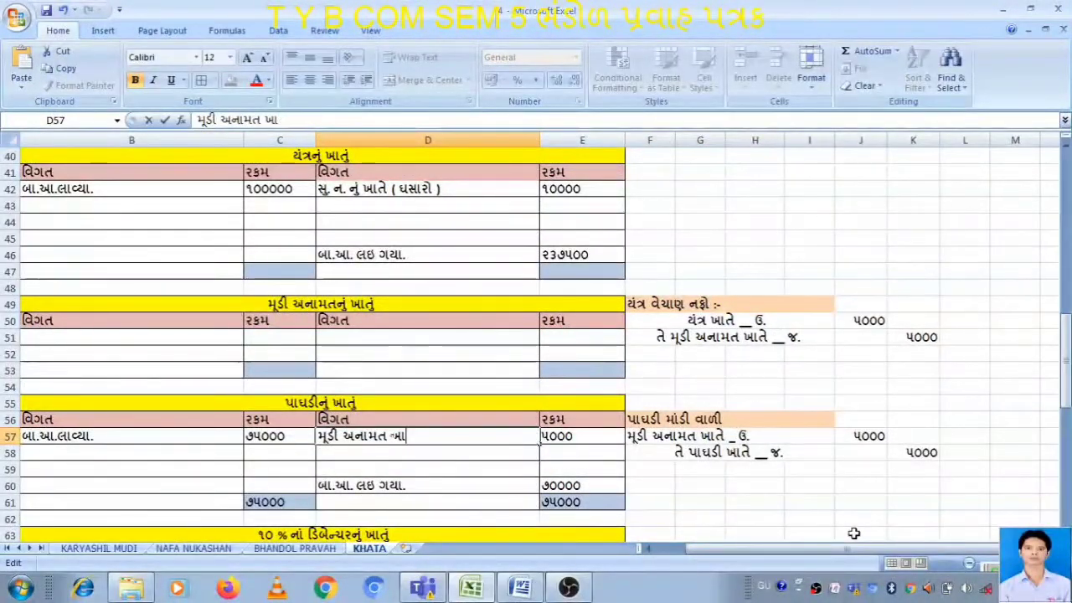
{"action": "type", "text": "તે"}
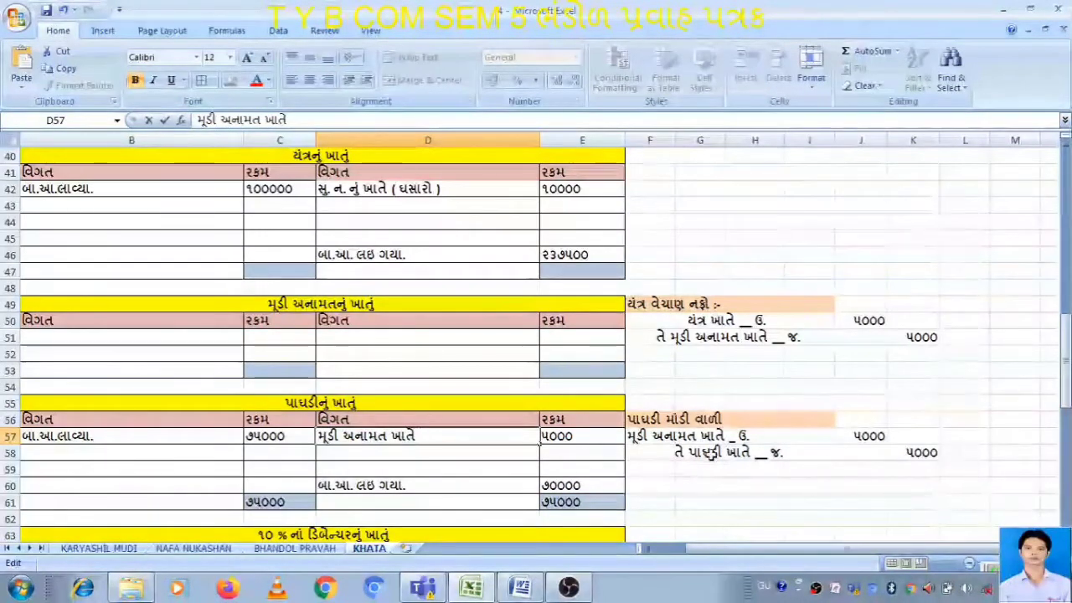
Copy "પાઘડી ખાતે" from the goodwill write-off journal entry in F58 into B51 of the capital reserve account.
{"action": "left_click", "coordinate": [674, 418]}
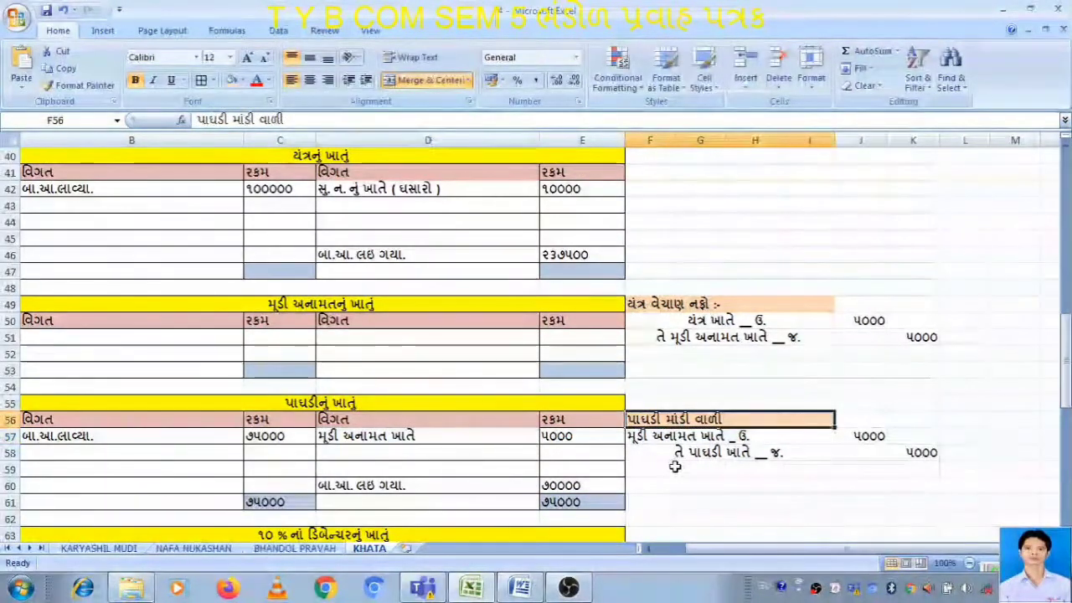
{"action": "left_click", "coordinate": [676, 435]}
{"action": "left_click", "coordinate": [681, 483]}
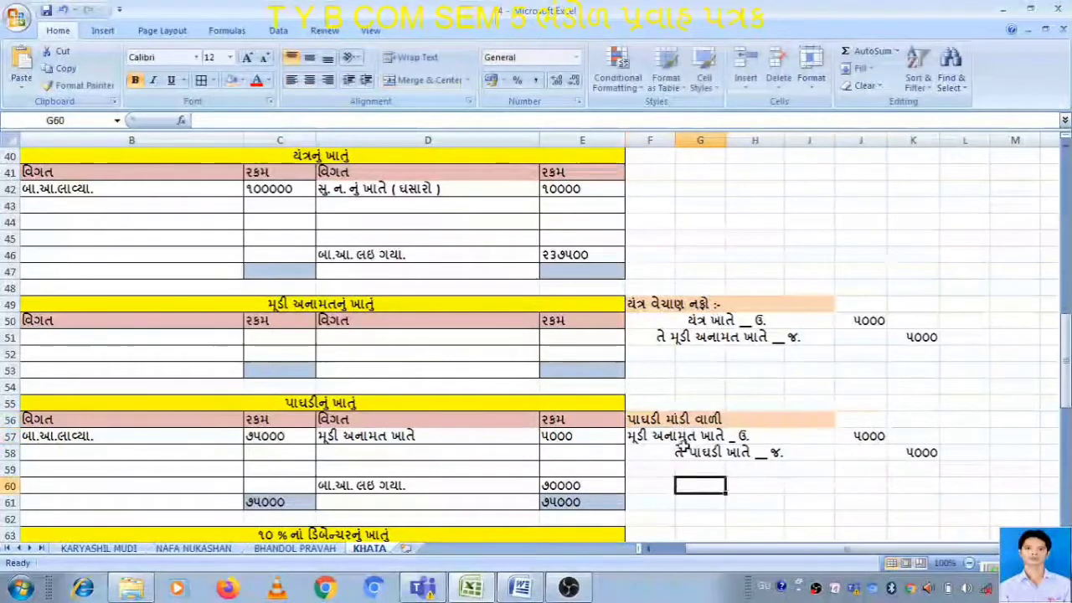
{"action": "left_click", "coordinate": [680, 439]}
{"action": "key", "text": "Down"}
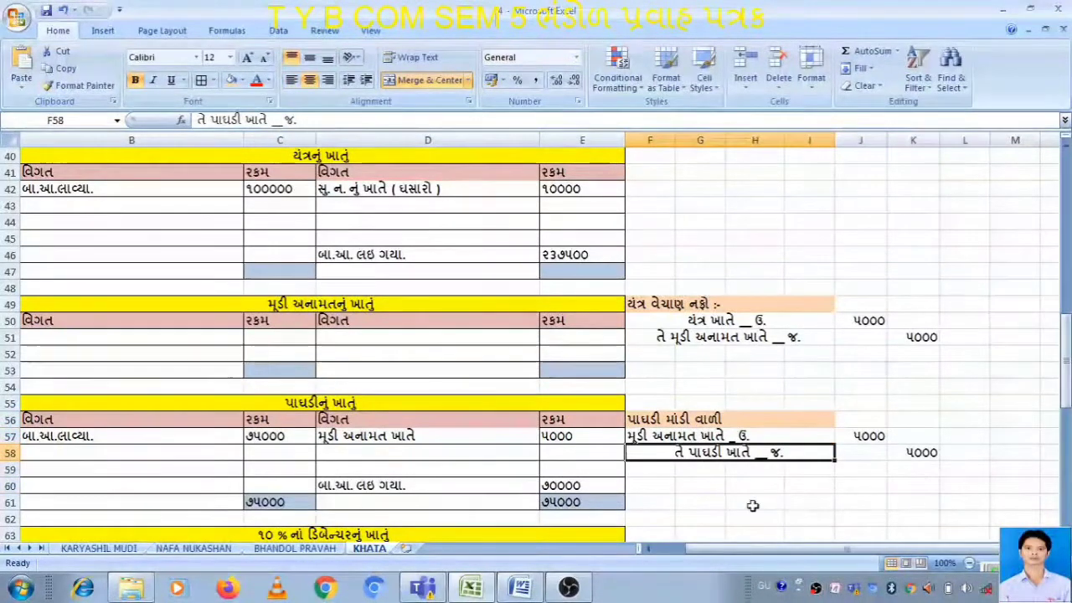
{"action": "left_click", "coordinate": [362, 433]}
{"action": "double_click", "coordinate": [444, 433]}
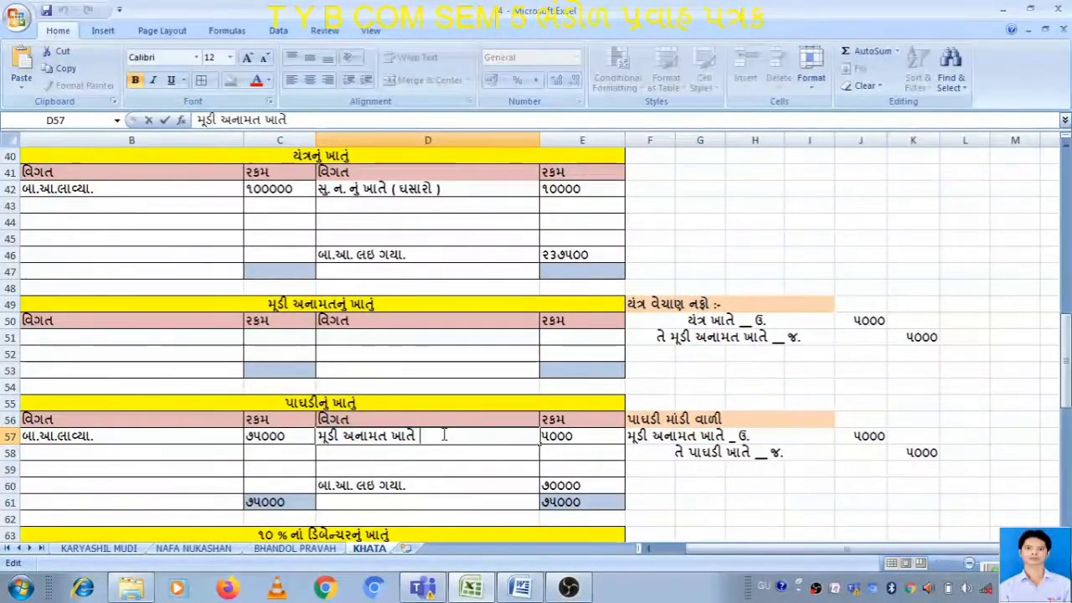
{"action": "left_click", "coordinate": [753, 452]}
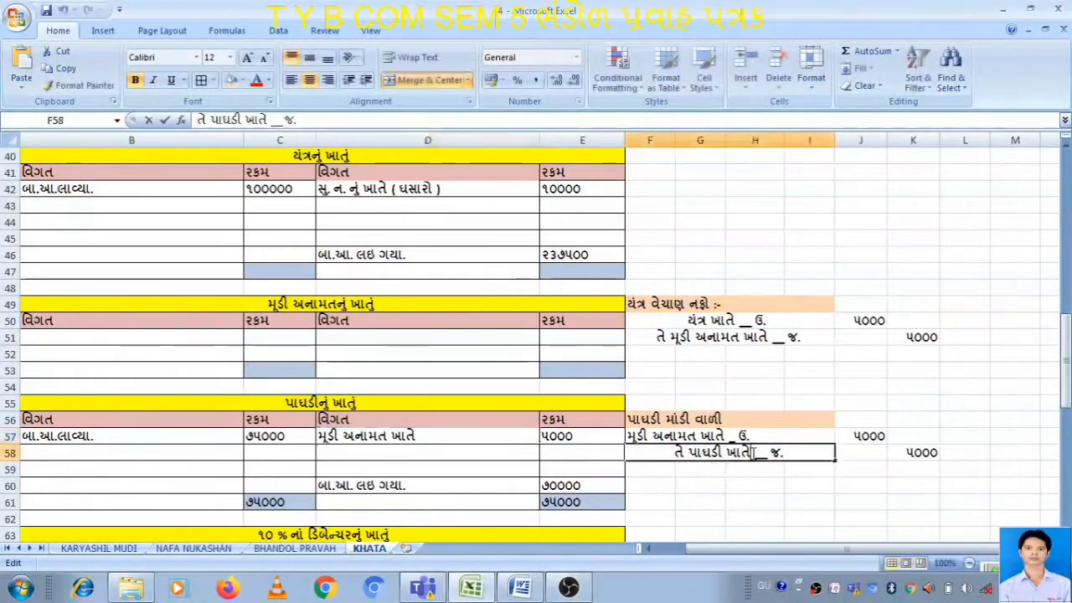
{"action": "left_click_drag", "start_coordinate": [726, 452], "coordinate": [688, 452]}
{"action": "key", "text": "ctrl+c"}
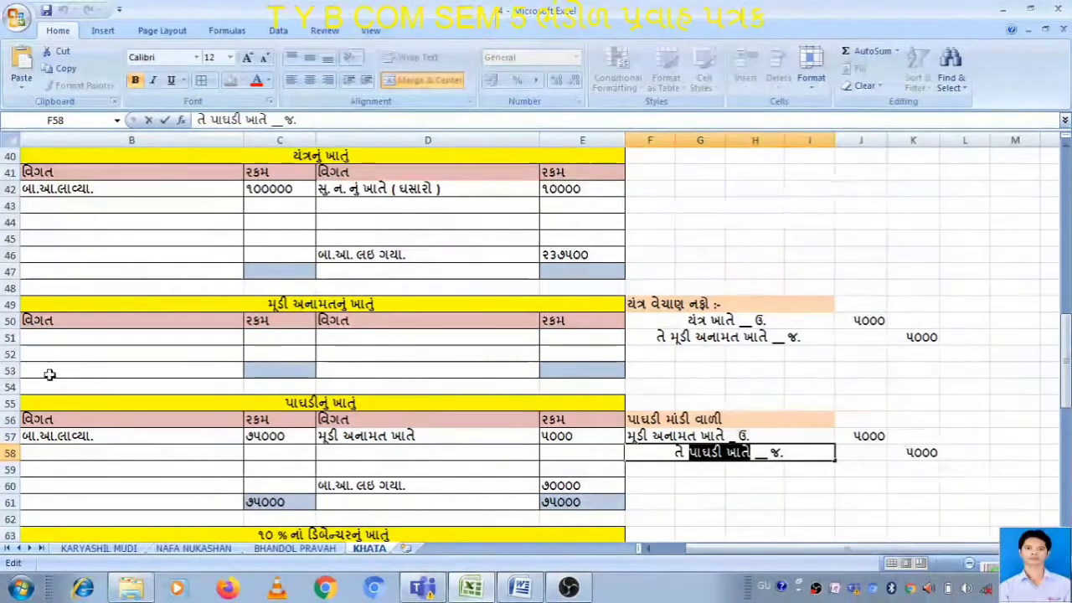
{"action": "double_click", "coordinate": [46, 339]}
{"action": "key", "text": "ctrl+v"}
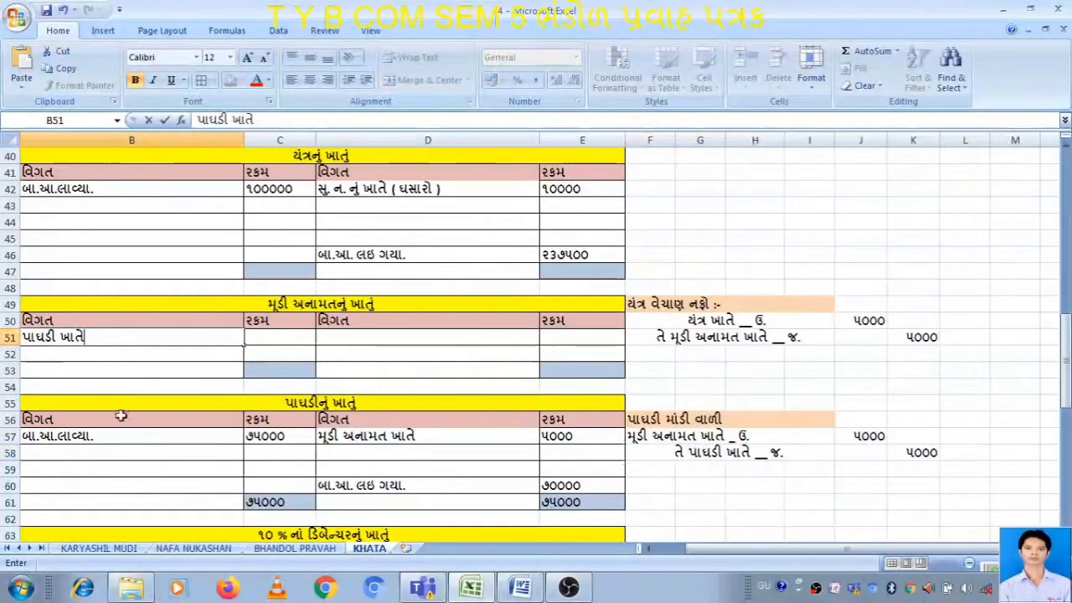
Enter 5000 in C51 as the goodwill amount on the debit side of the capital reserve account.
{"action": "double_click", "coordinate": [263, 335]}
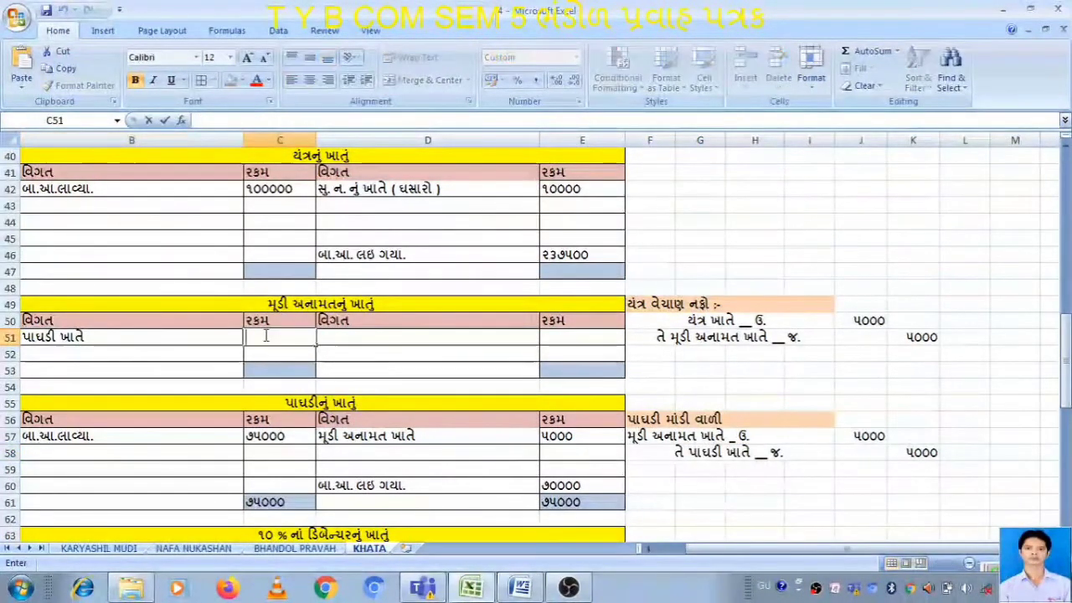
{"action": "type", "text": "૫૦૦૦"}
{"action": "key", "text": "Return"}
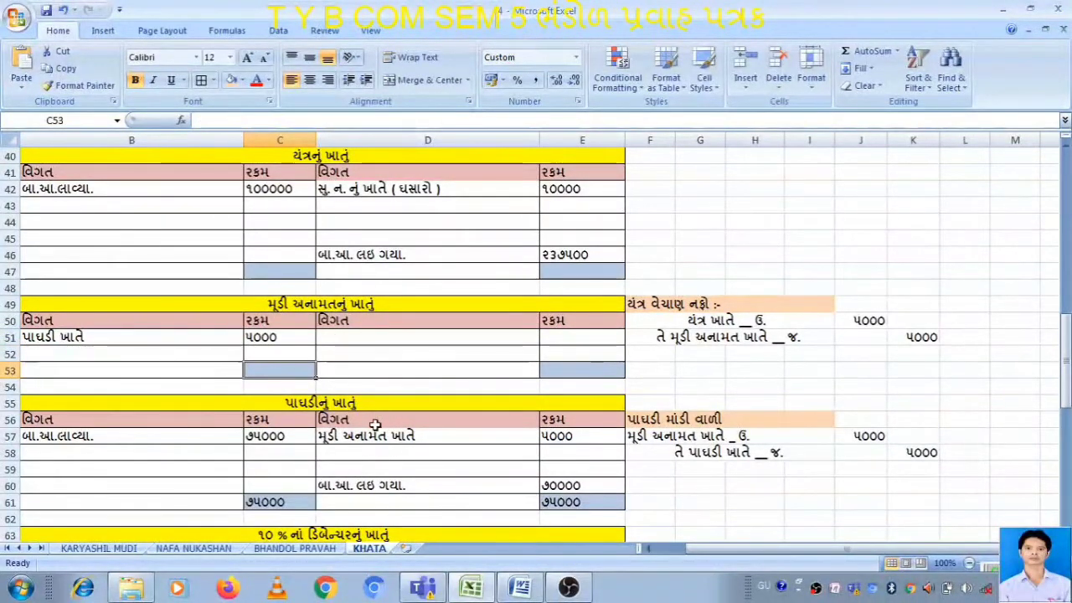
Check notes 4 and 7 in the Word document, and enter 5000 in E51 on the capital reserve account's credit side.
{"action": "left_click", "coordinate": [435, 437]}
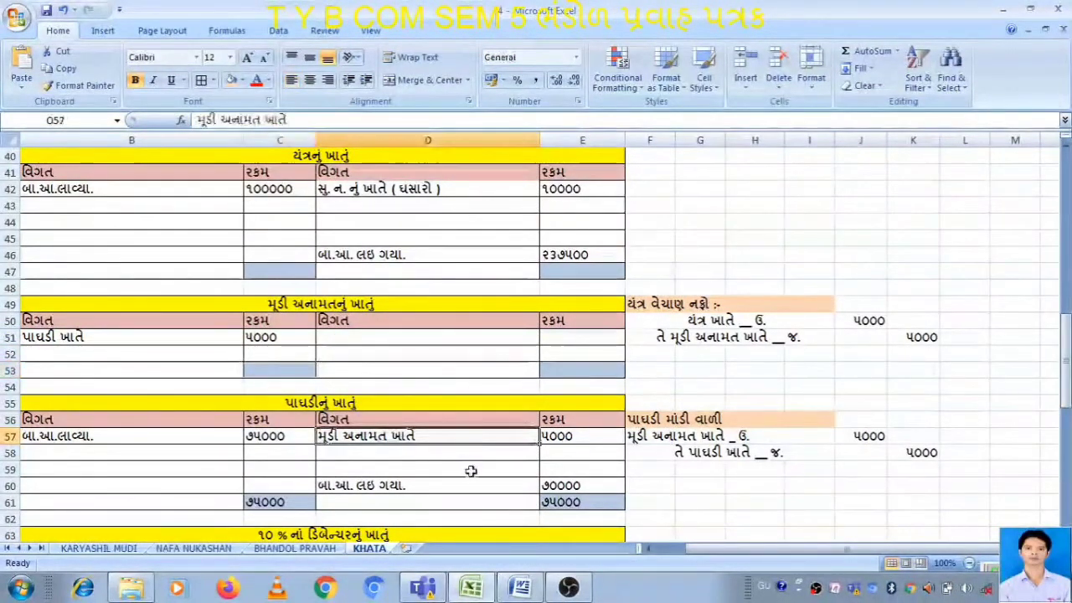
{"action": "key", "text": "alt+Tab"}
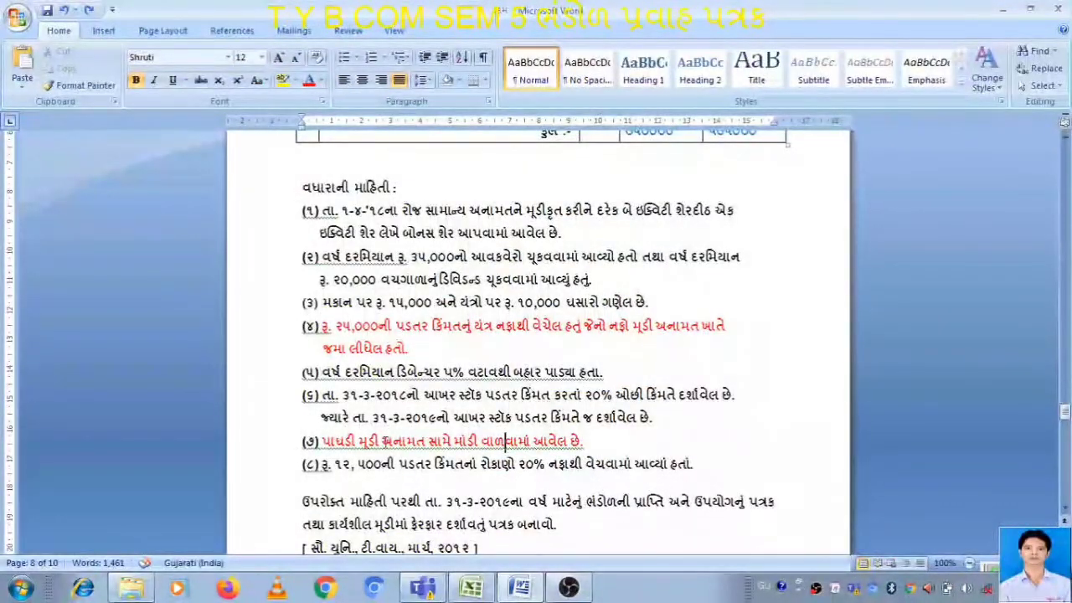
{"action": "key", "text": "alt+Tab"}
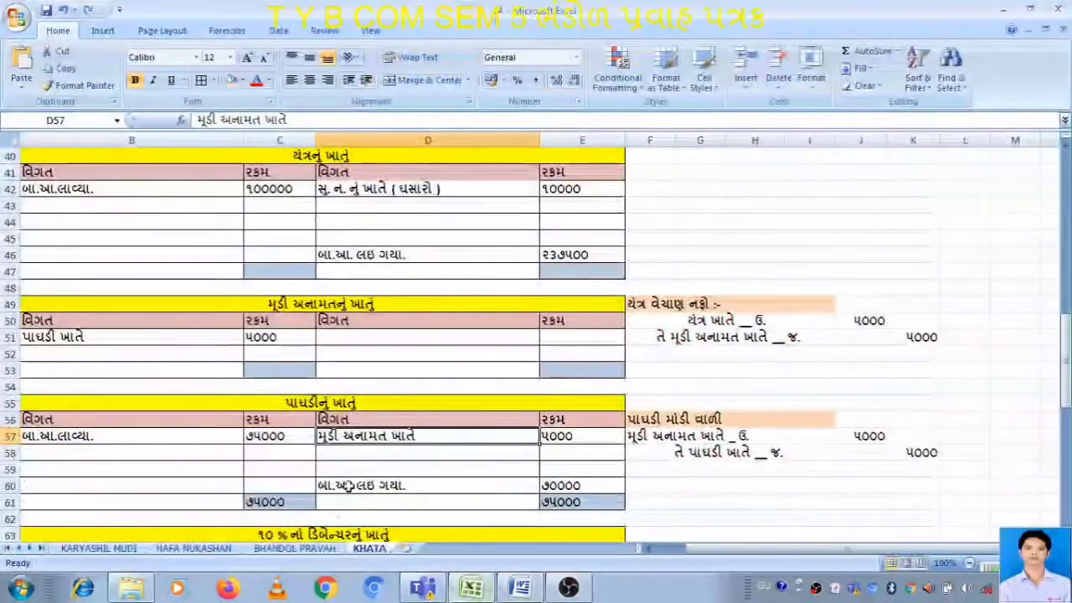
{"action": "left_click", "coordinate": [157, 334]}
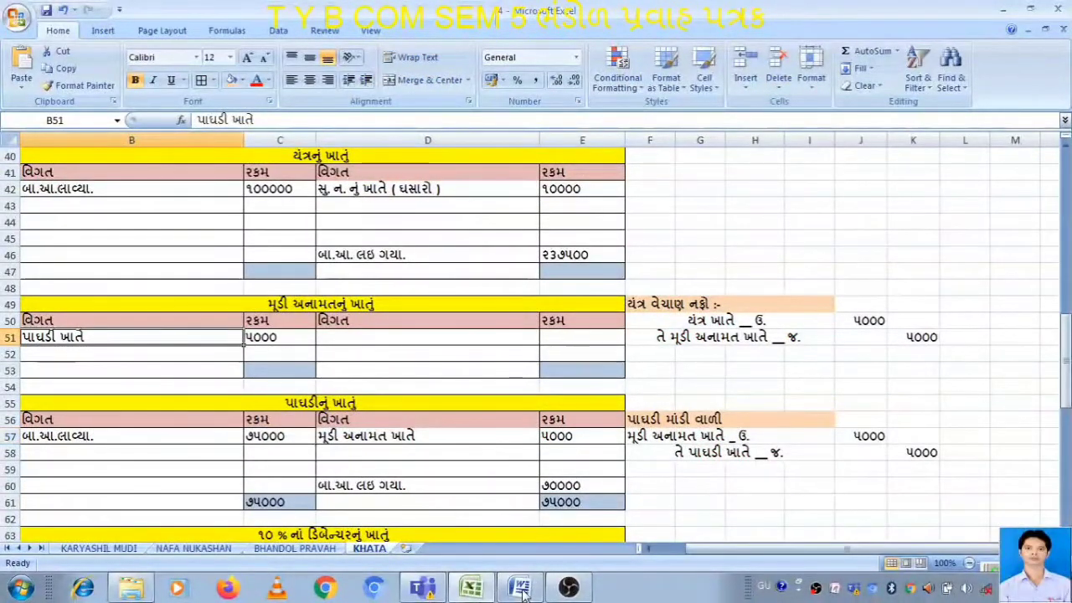
{"action": "key", "text": "alt+Tab"}
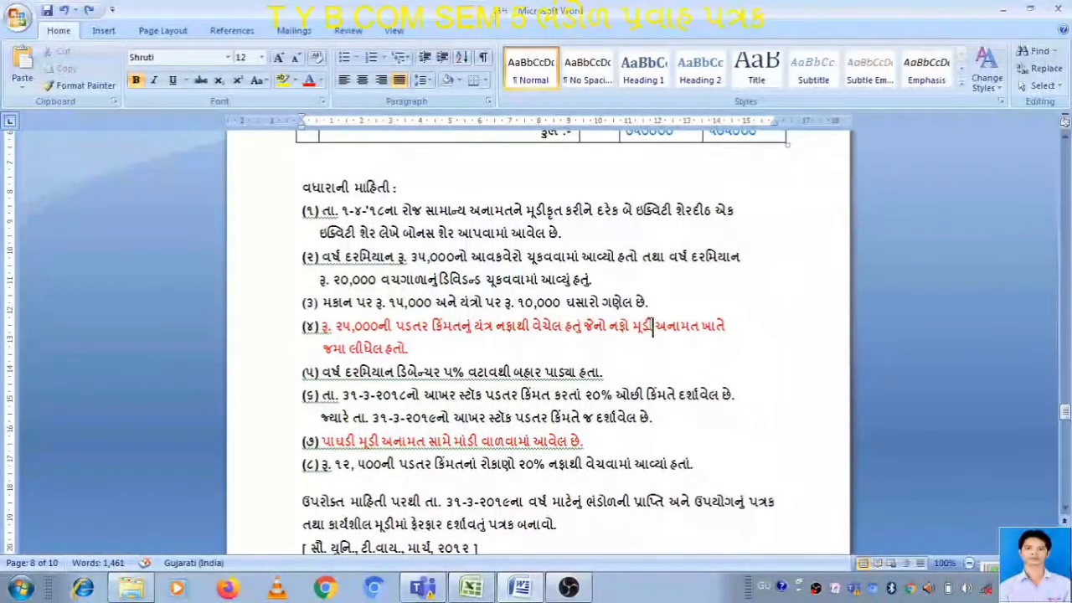
{"action": "key", "text": "alt+Tab"}
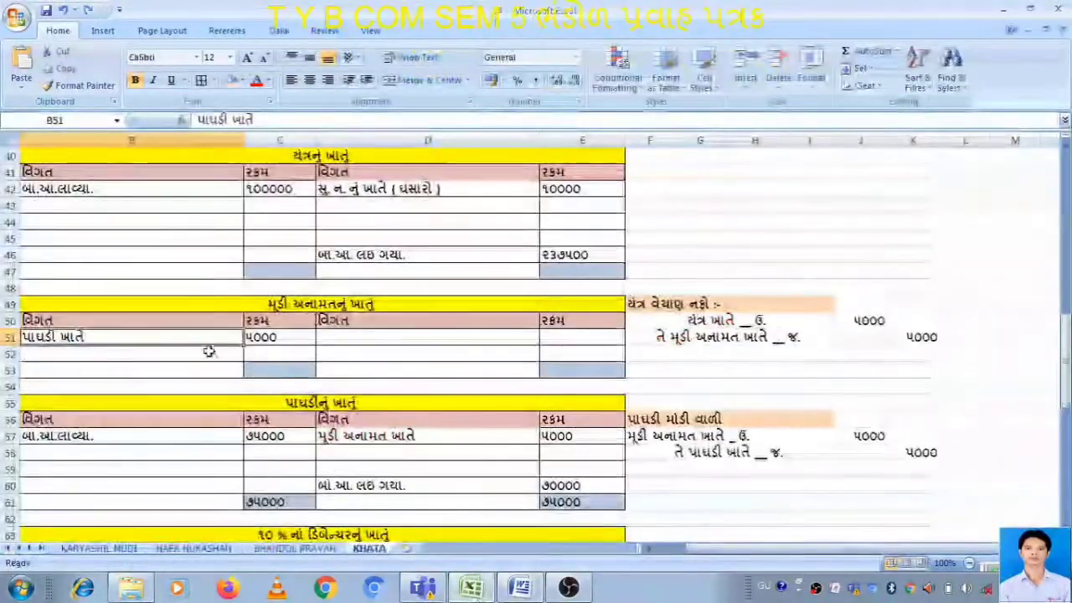
{"action": "left_click", "coordinate": [407, 337]}
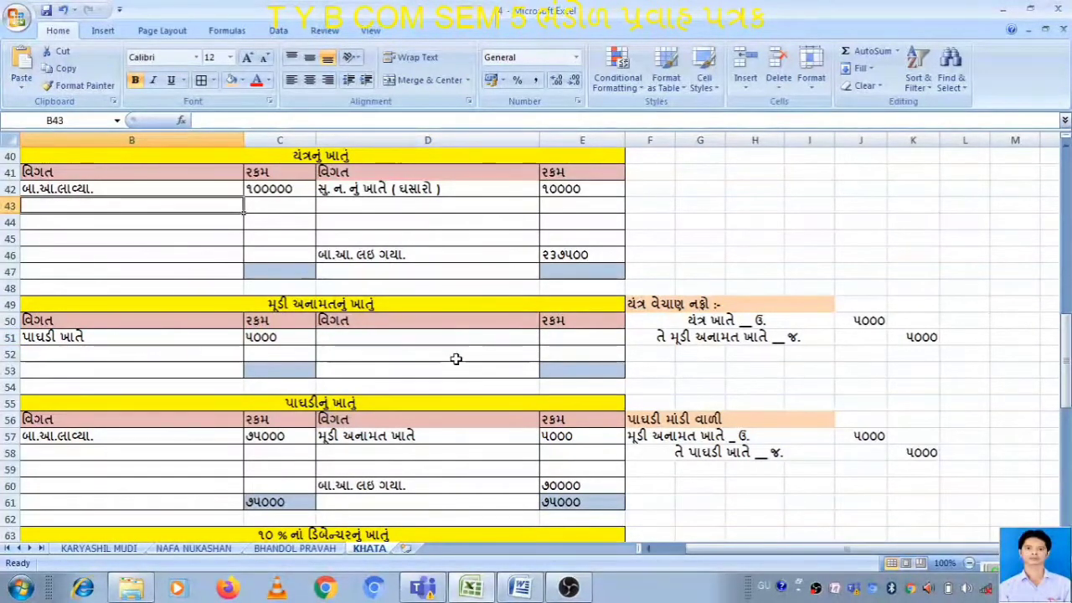
{"action": "left_click", "coordinate": [457, 350]}
{"action": "left_click", "coordinate": [552, 336]}
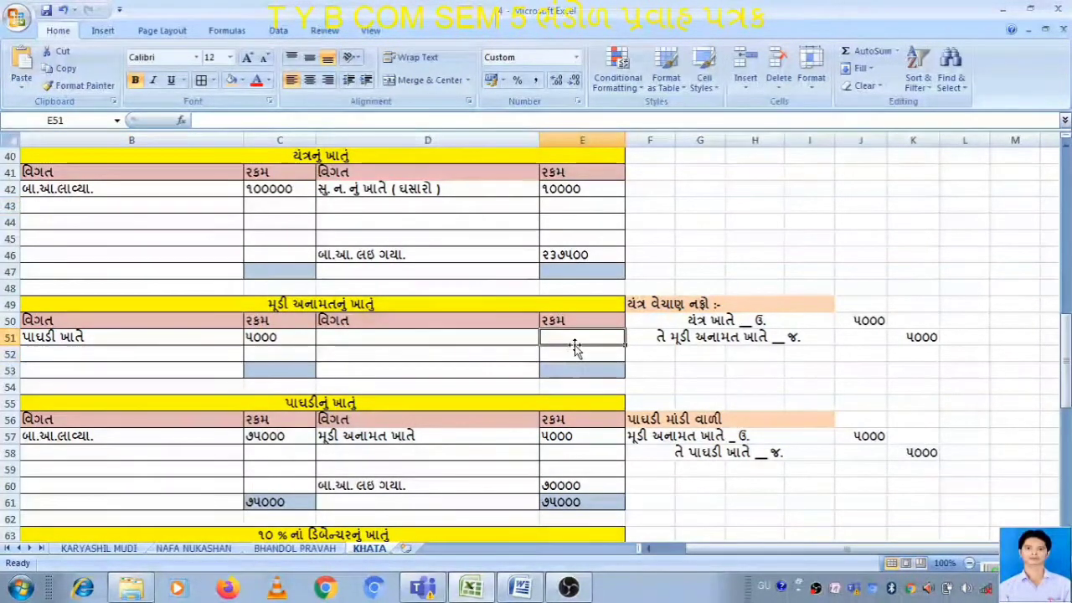
{"action": "type", "text": "૫૦૦૦"}
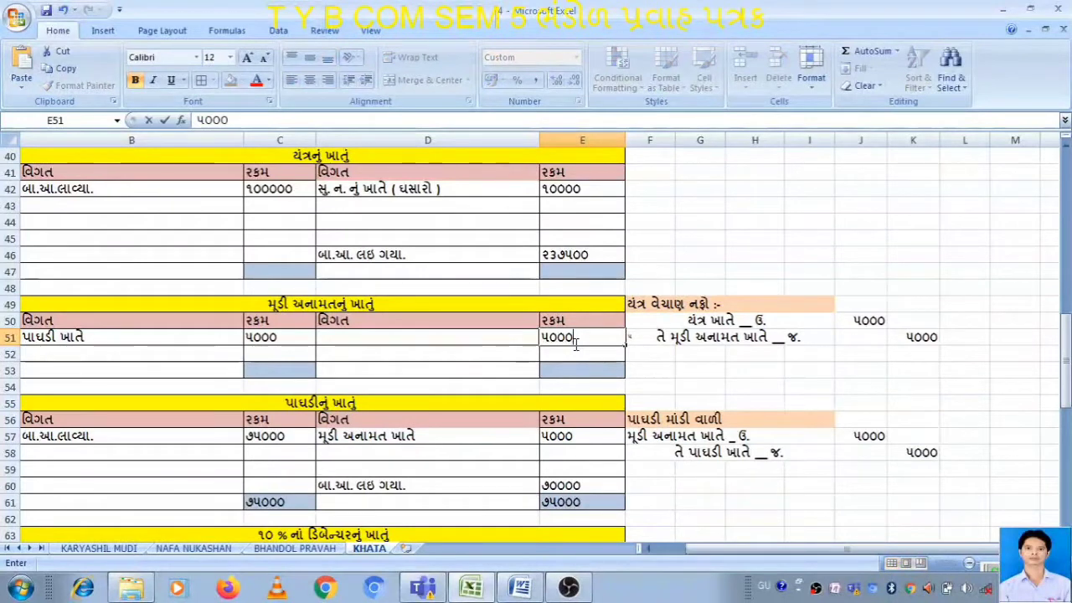
Label the capital reserve account's credit entry in D51 as "યંત્ર ખાતે ( વેચાણ નફો )".
{"action": "key", "text": "Left"}
{"action": "key", "text": "F2"}
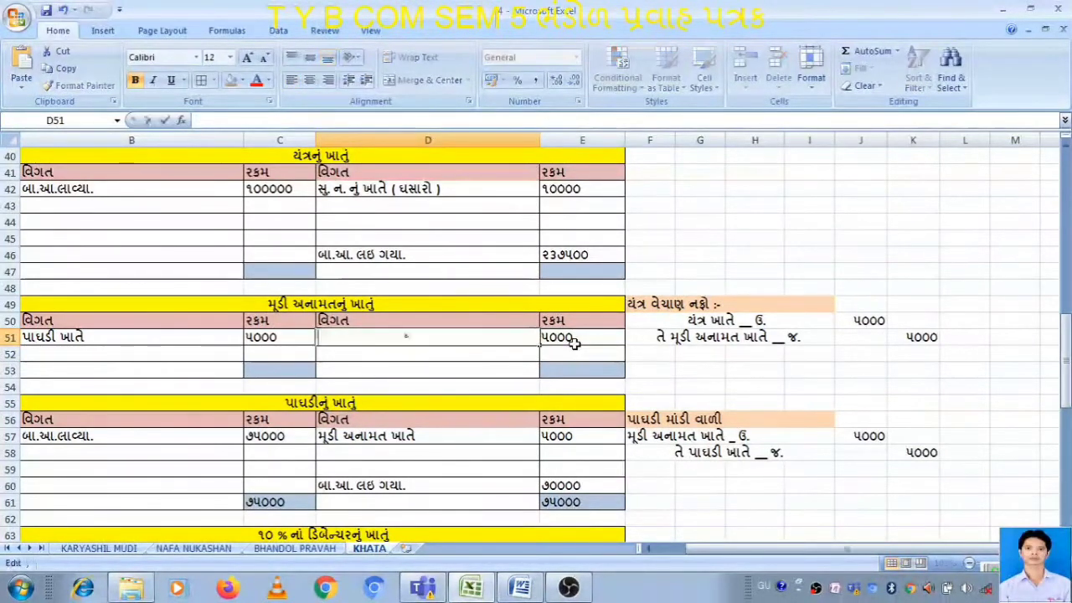
{"action": "type", "text": "યંત્ર વેચા"}
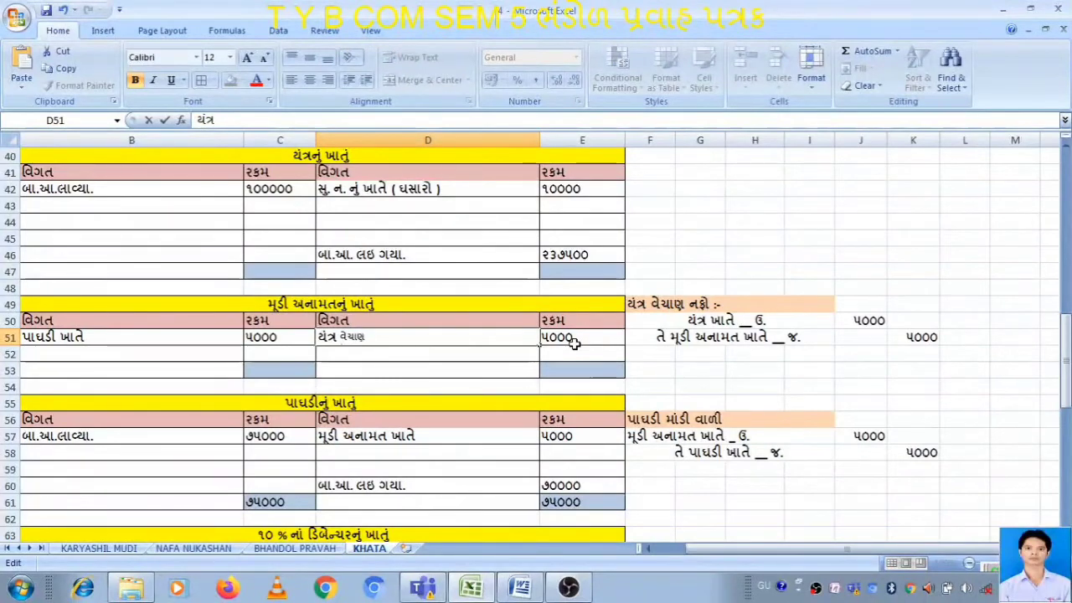
{"action": "type", "text": "ણ નફો"}
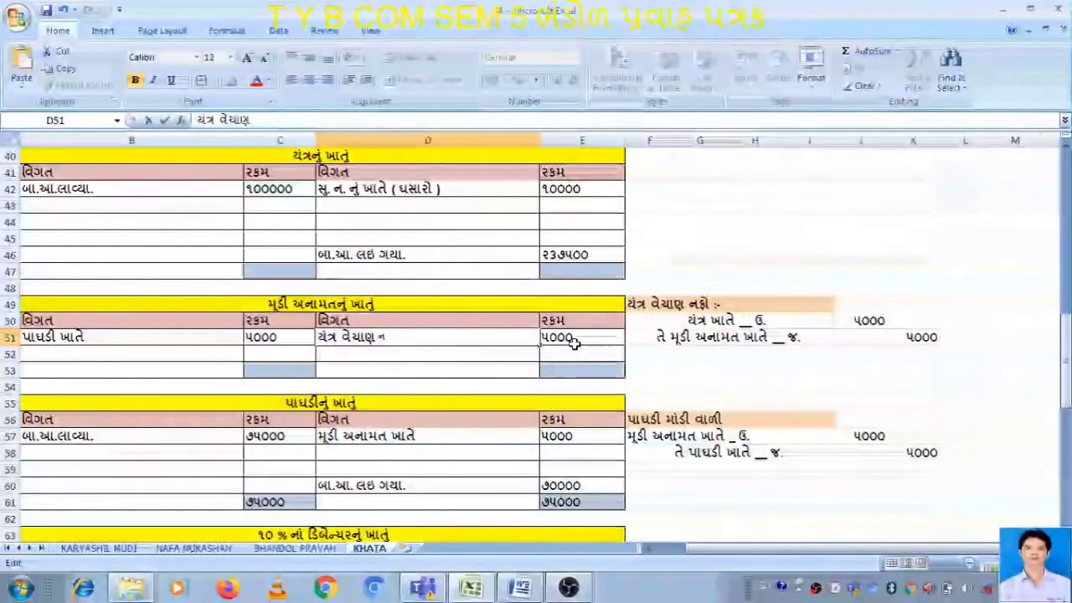
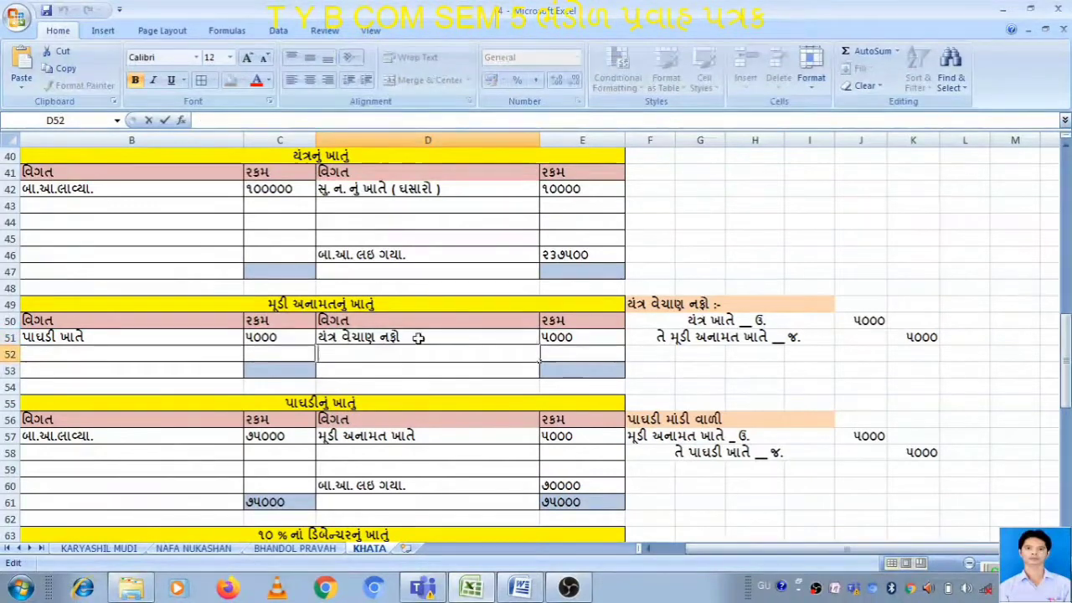
{"action": "key", "text": "Escape"}
{"action": "double_click", "coordinate": [339, 336]}
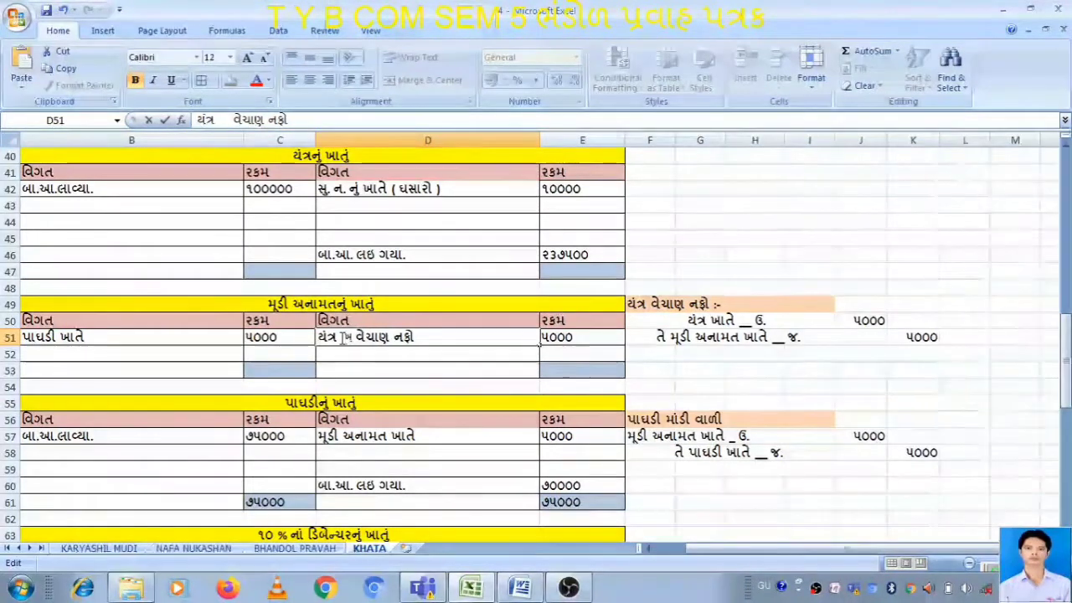
{"action": "type", "text": "ખાતે"}
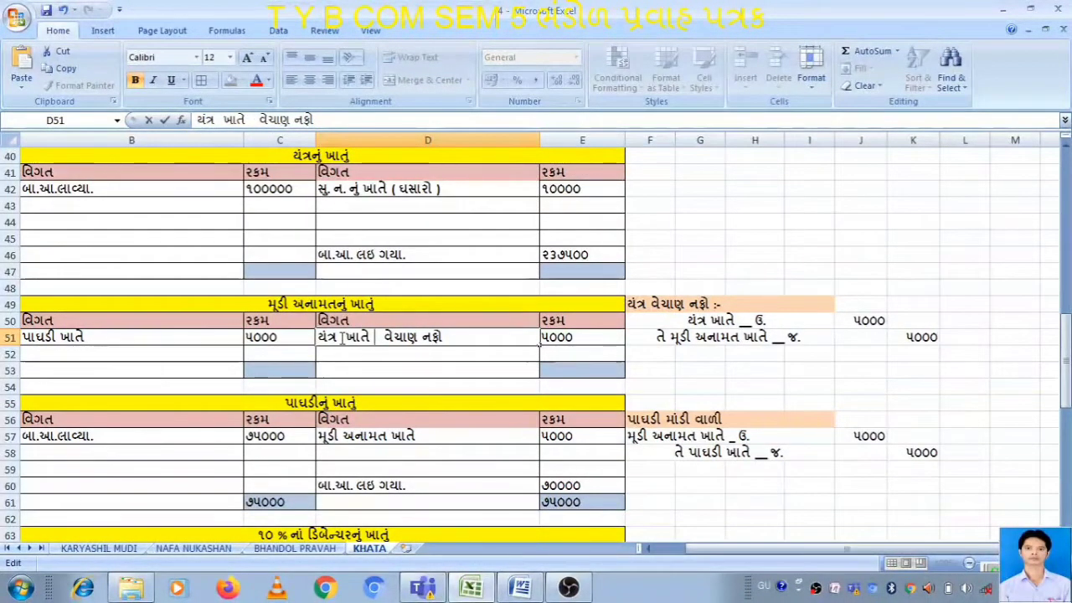
{"action": "type", "text": "( "}
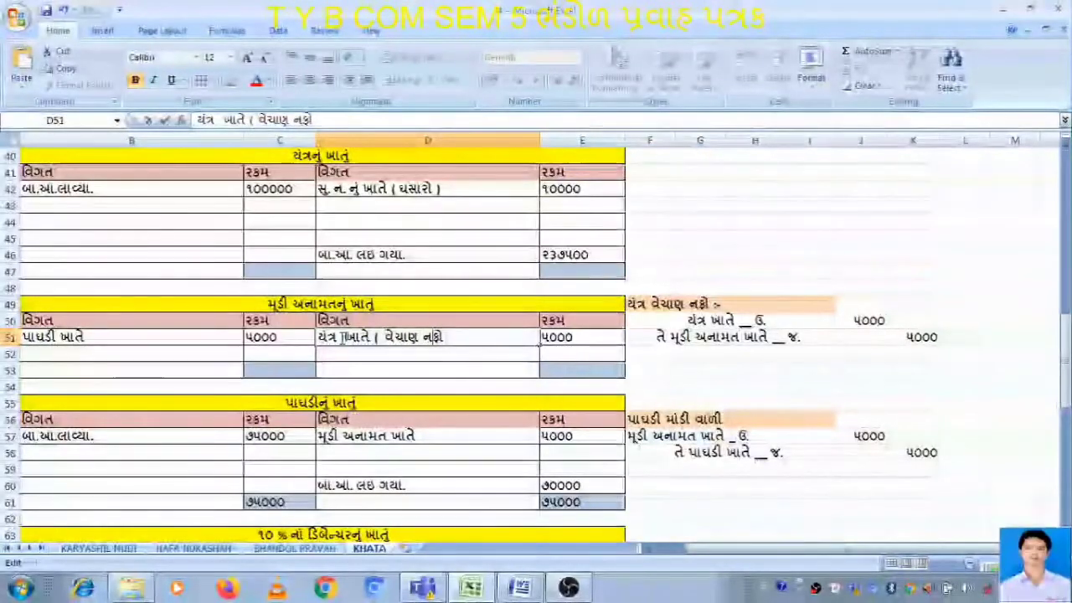
{"action": "type", "text": ")"}
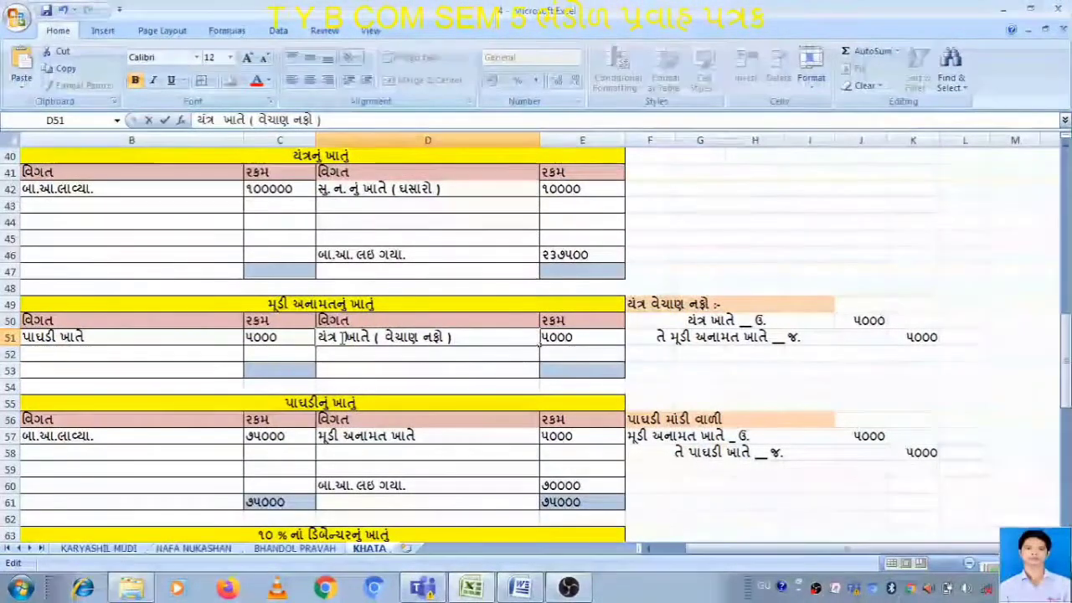
Enter the capital reserve account's debit and credit totals as 5000 in C53 and E53.
{"action": "left_click", "coordinate": [263, 369]}
{"action": "type", "text": "૫૦૦૦"}
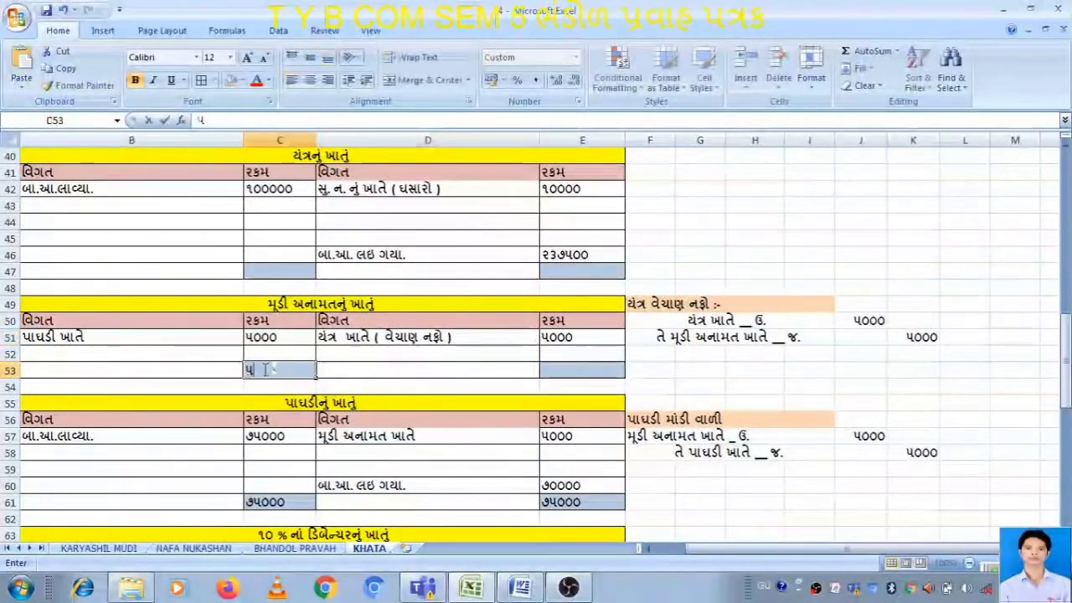
{"action": "key", "text": "Tab"}
{"action": "key", "text": "Tab"}
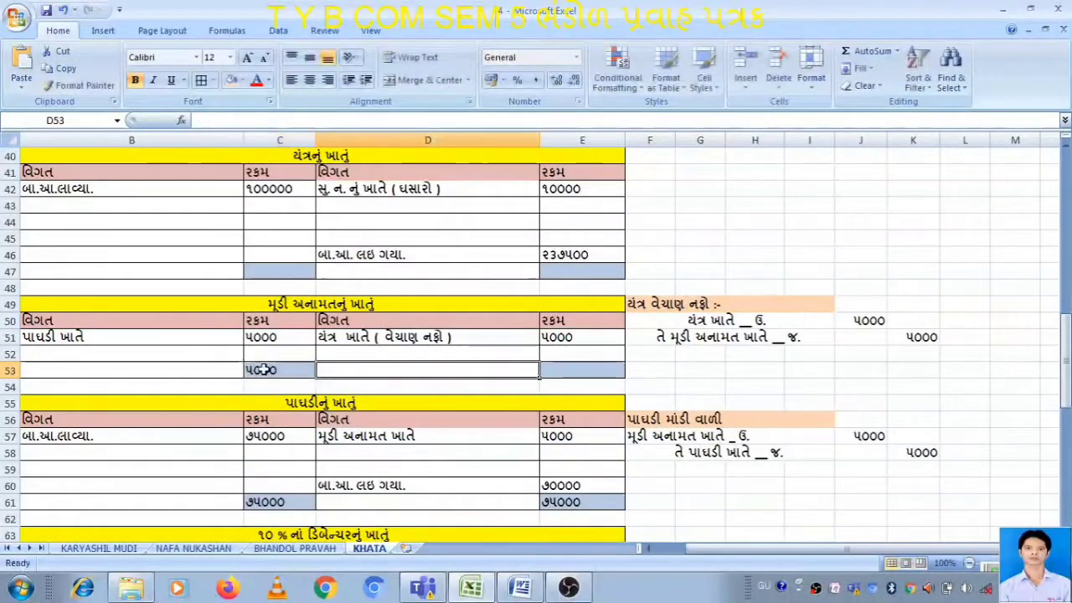
{"action": "type", "text": "૫૦૦૦"}
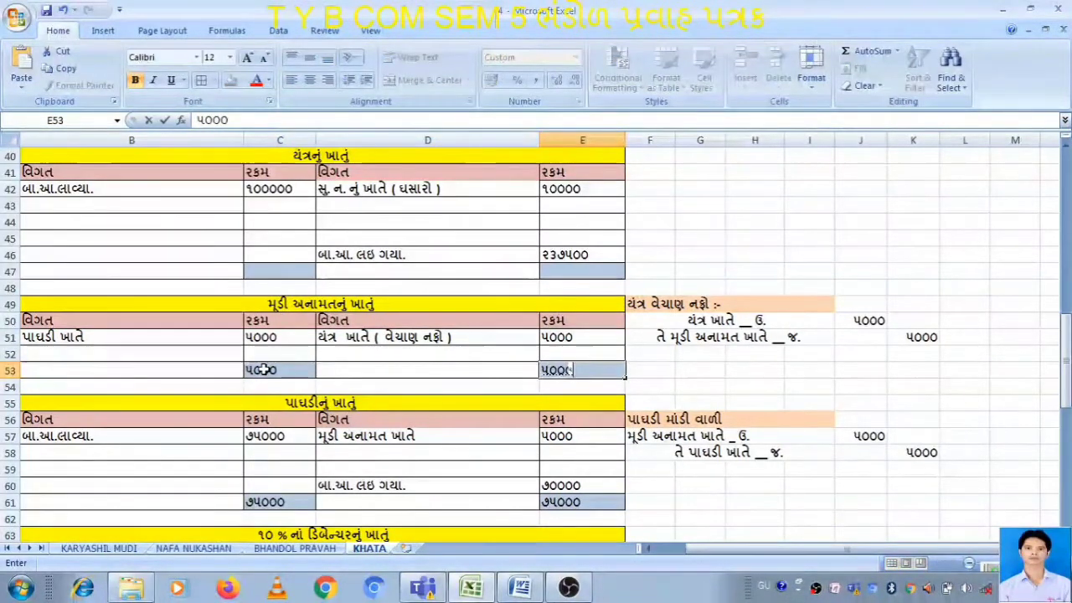
{"action": "key", "text": "Return"}
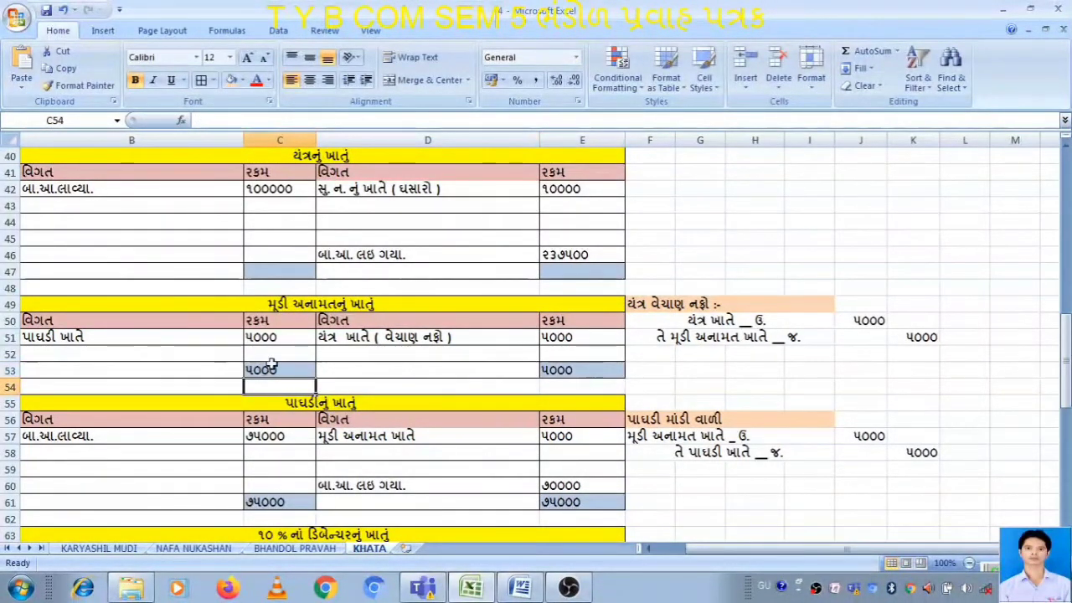
Review the capital reserve and goodwill account postings, and trace the machine sale profit back to the machinery account's debit side.
{"action": "left_click", "coordinate": [579, 337]}
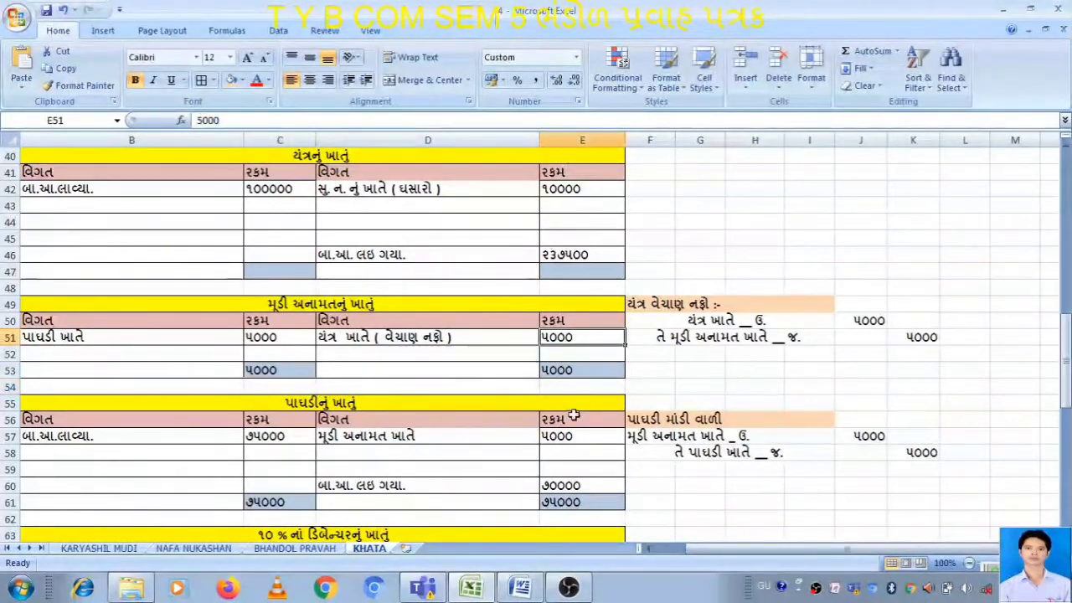
{"action": "left_click", "coordinate": [335, 336]}
{"action": "left_click", "coordinate": [544, 337]}
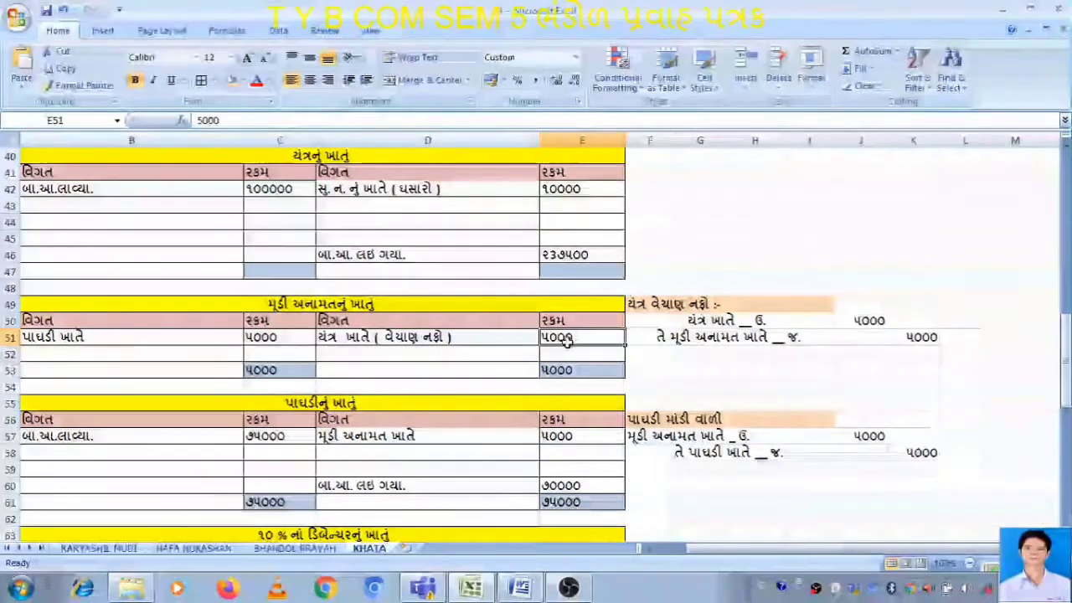
{"action": "left_click", "coordinate": [259, 339]}
{"action": "left_click", "coordinate": [178, 341]}
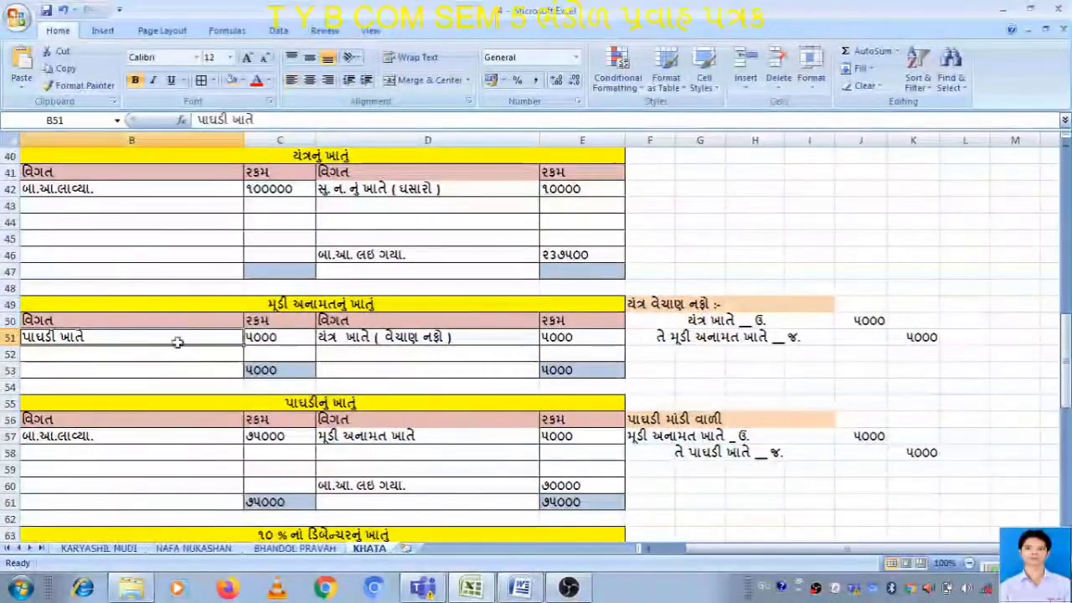
{"action": "left_click", "coordinate": [489, 436]}
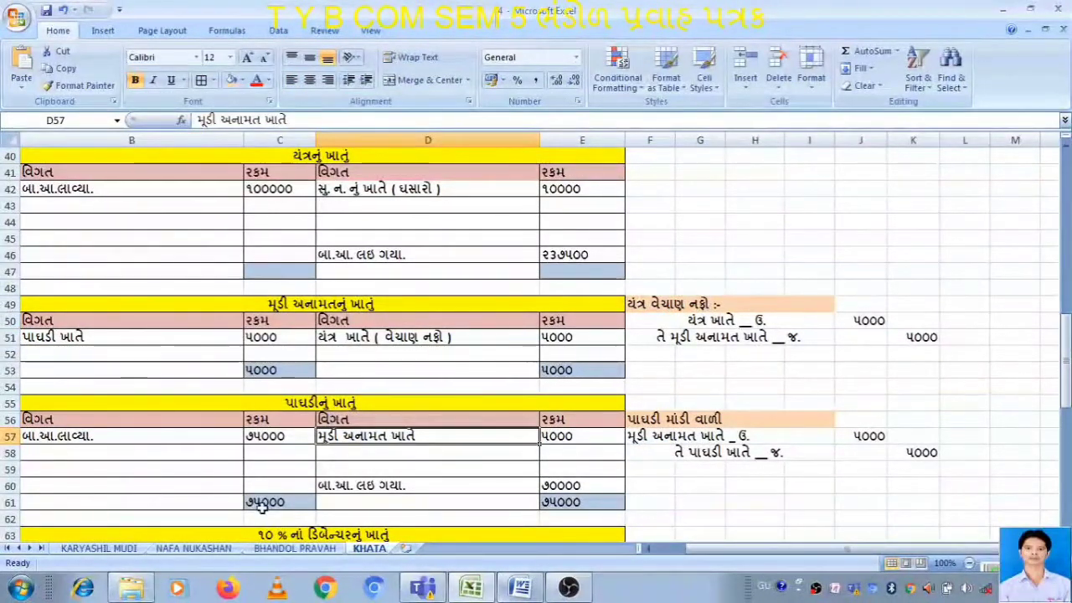
{"action": "left_click", "coordinate": [182, 339]}
{"action": "left_click", "coordinate": [381, 335]}
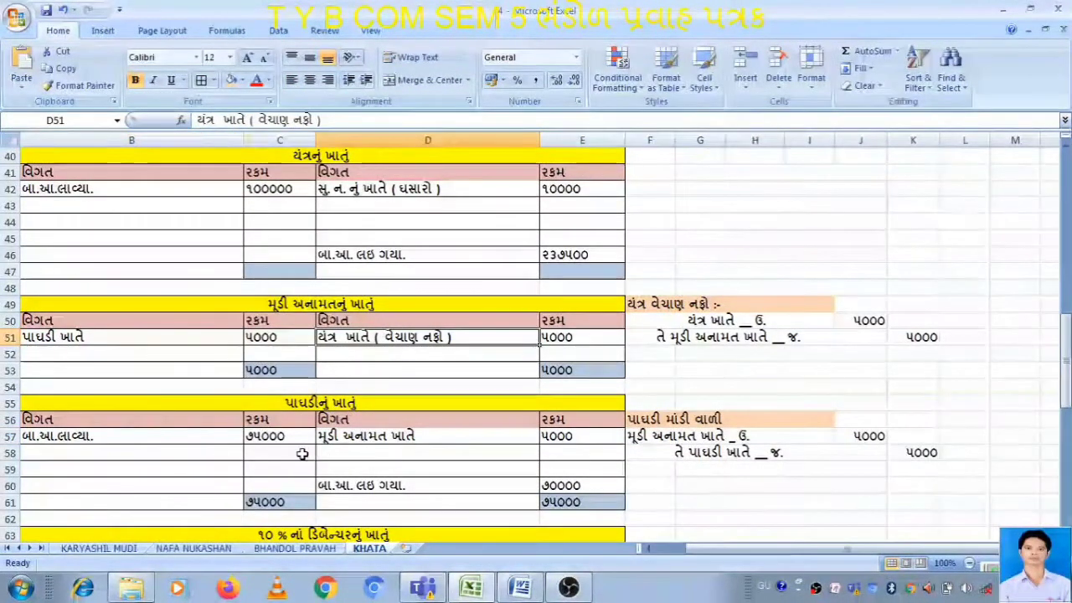
{"action": "left_click", "coordinate": [187, 441]}
{"action": "left_click", "coordinate": [377, 436]}
{"action": "left_click", "coordinate": [377, 486]}
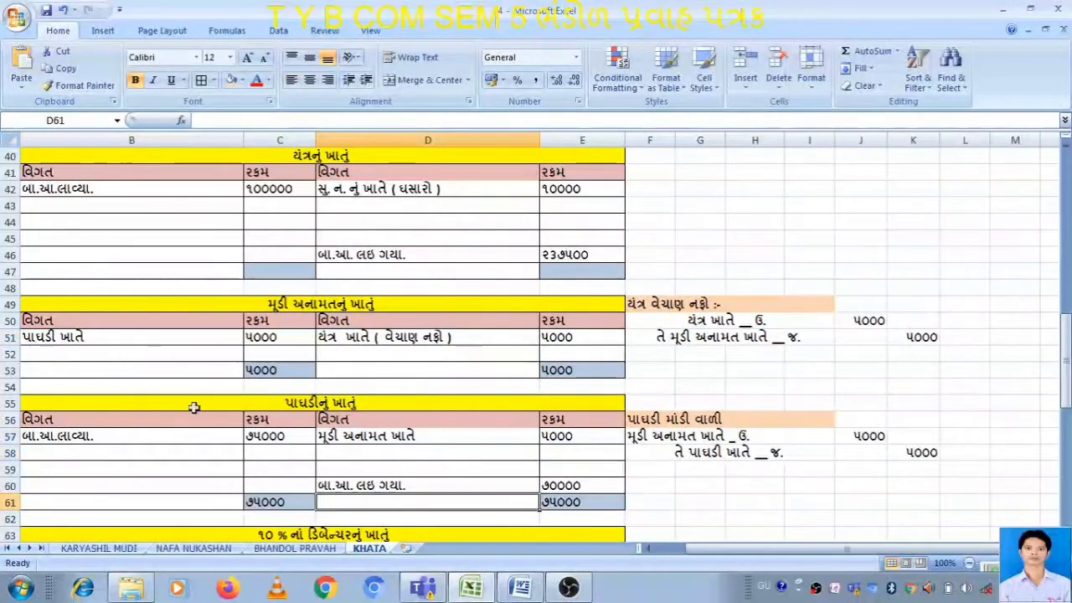
{"action": "left_click", "coordinate": [134, 353]}
{"action": "left_click", "coordinate": [422, 370]}
{"action": "type", "text": "="}
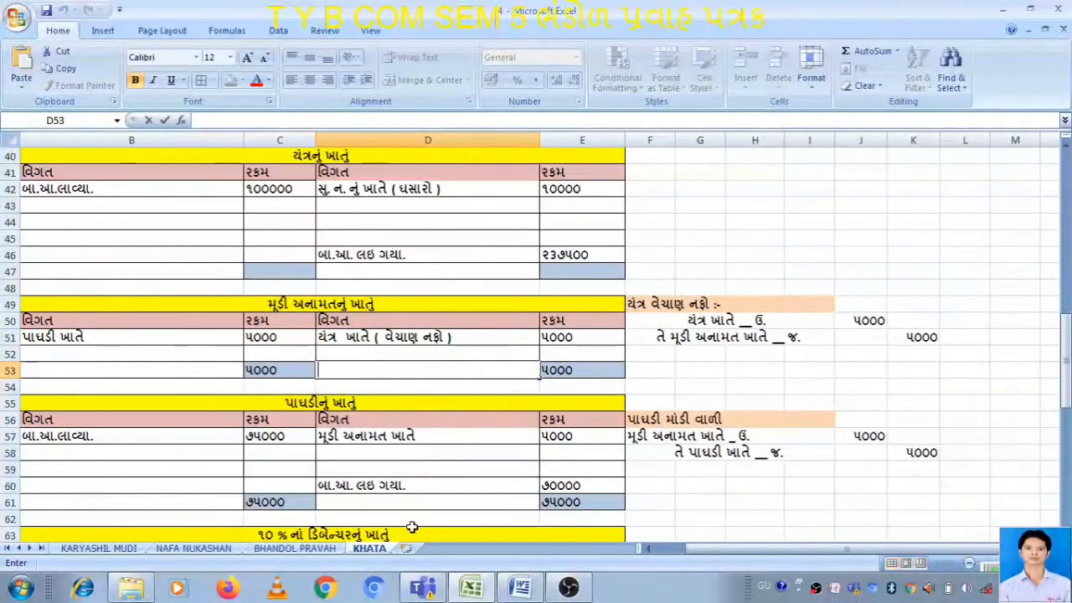
{"action": "left_click", "coordinate": [389, 488]}
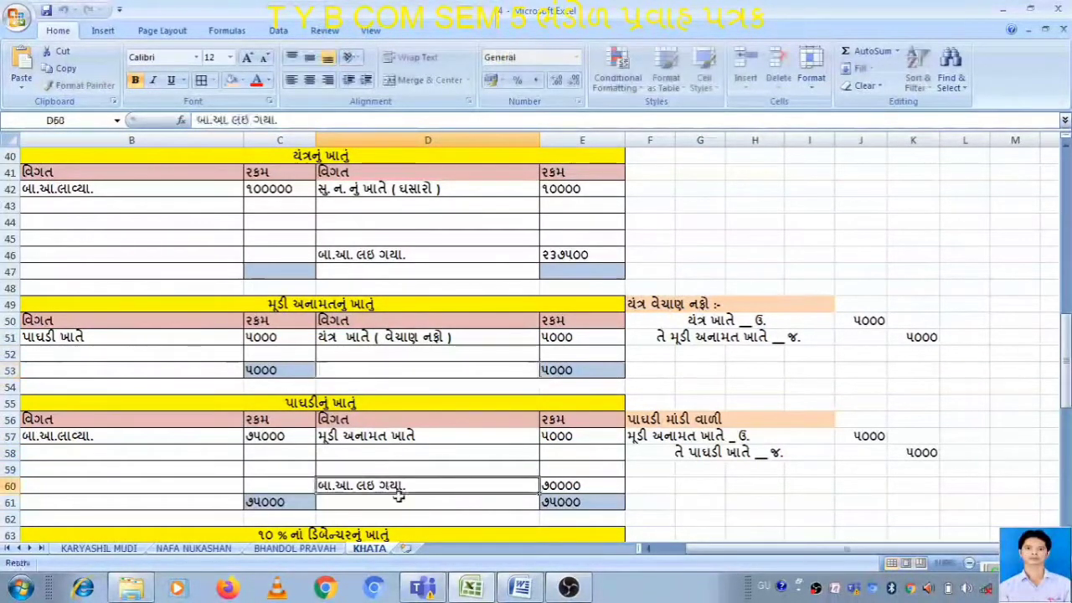
{"action": "left_click", "coordinate": [457, 344]}
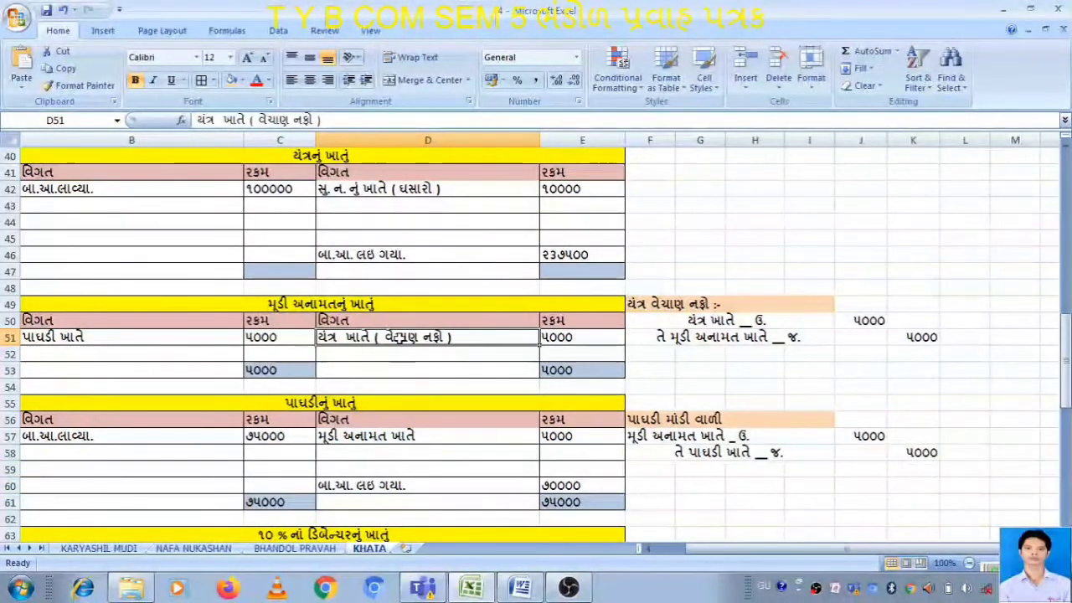
{"action": "left_click", "coordinate": [555, 341]}
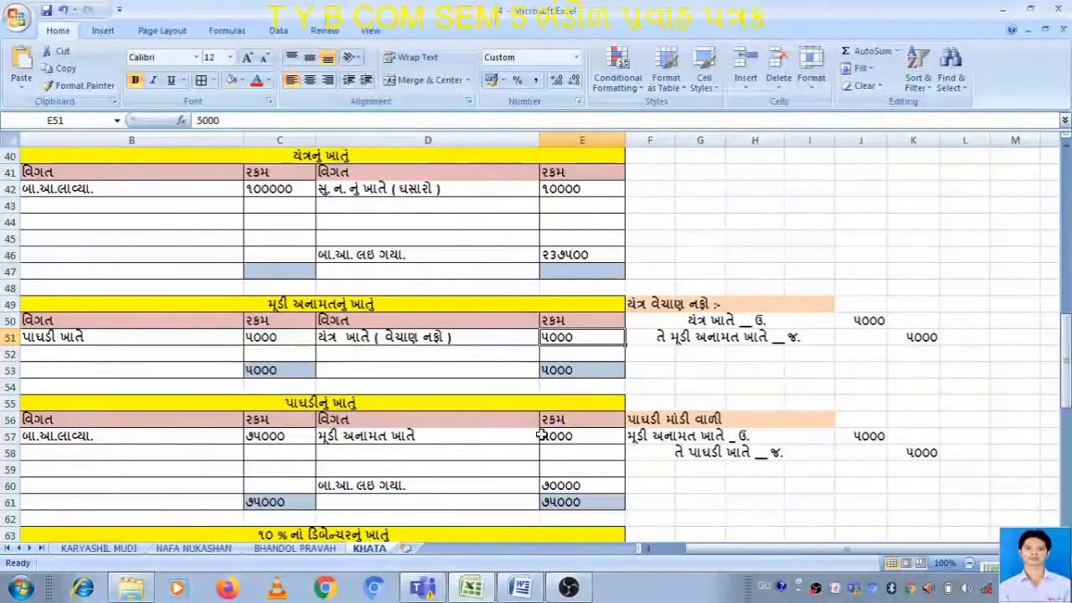
{"action": "left_click", "coordinate": [485, 339]}
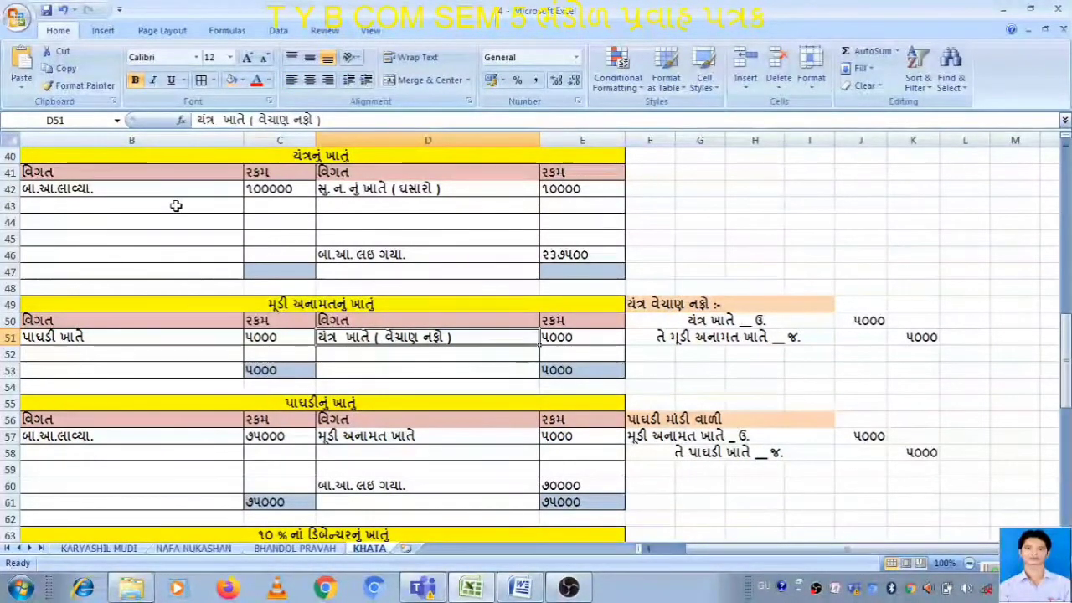
{"action": "left_click", "coordinate": [134, 201]}
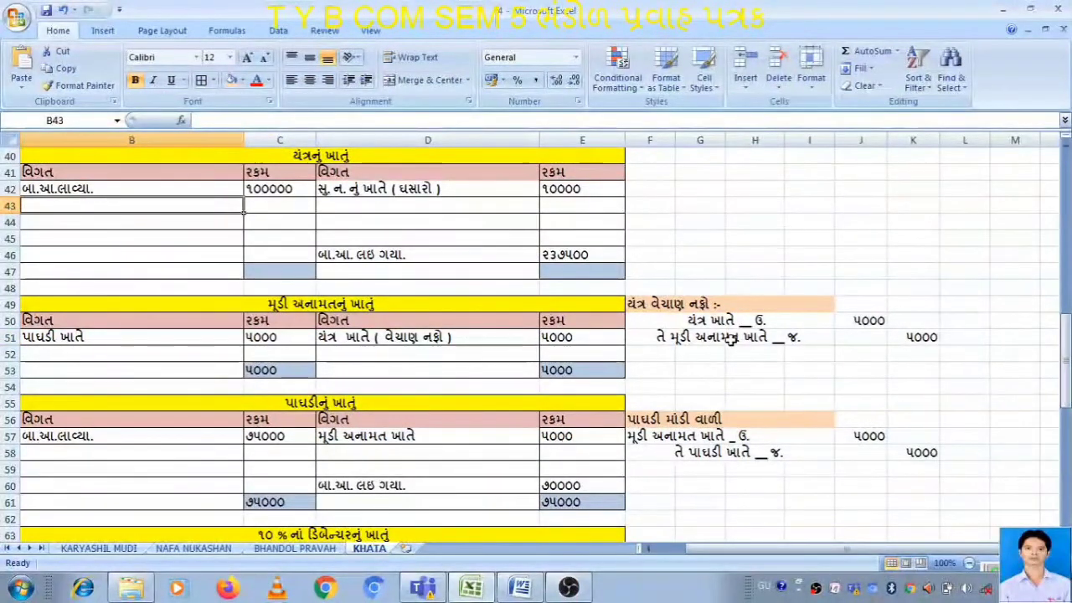
Copy "મૂડી અનામત ખાતે" from the machine sale profit journal entry into B43 on the machinery account's debit side.
{"action": "double_click", "coordinate": [776, 339]}
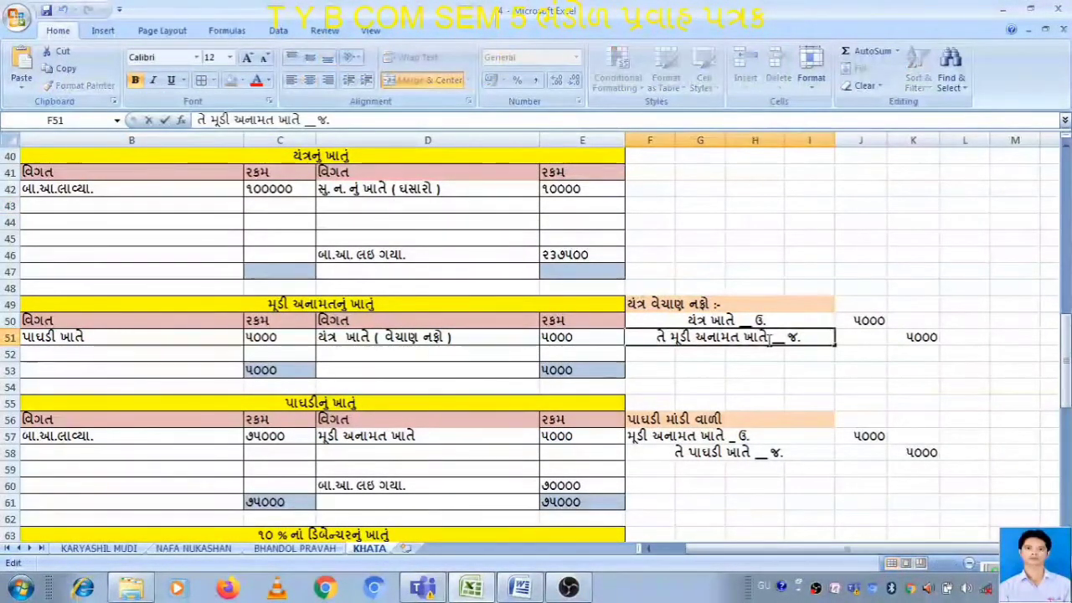
{"action": "key", "text": "ctrl+shift+Left"}
{"action": "key", "text": "ctrl+shift+Left"}
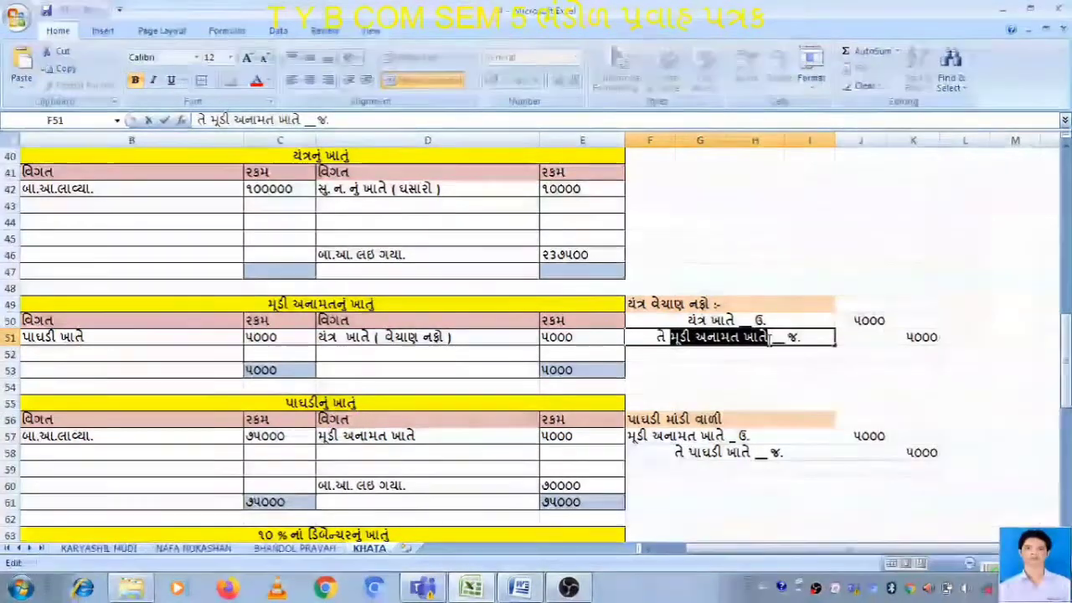
{"action": "key", "text": "ctrl+c"}
{"action": "double_click", "coordinate": [90, 208]}
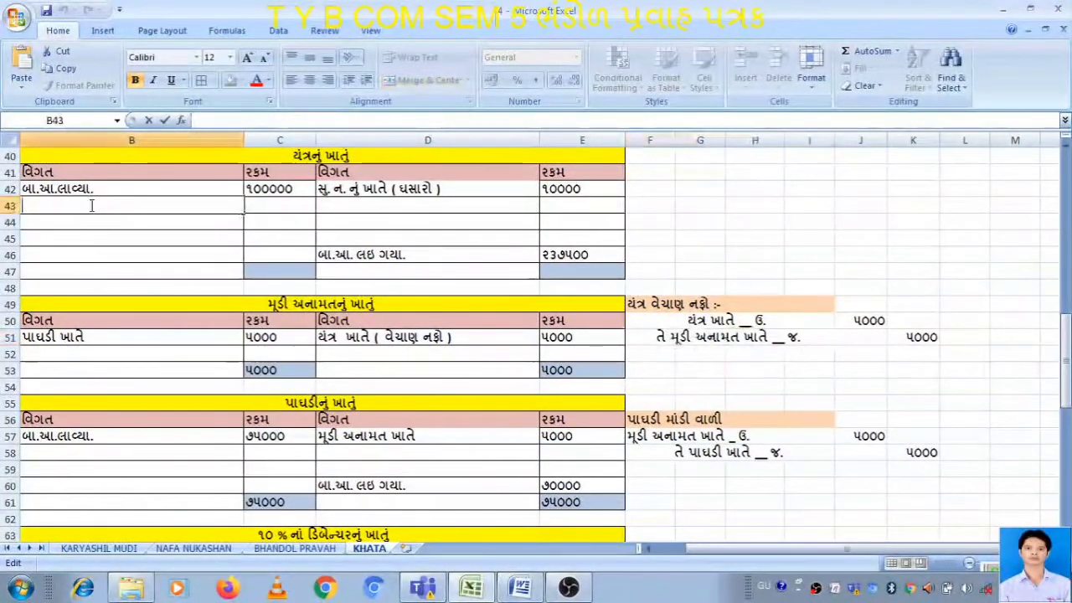
{"action": "key", "text": "ctrl+v"}
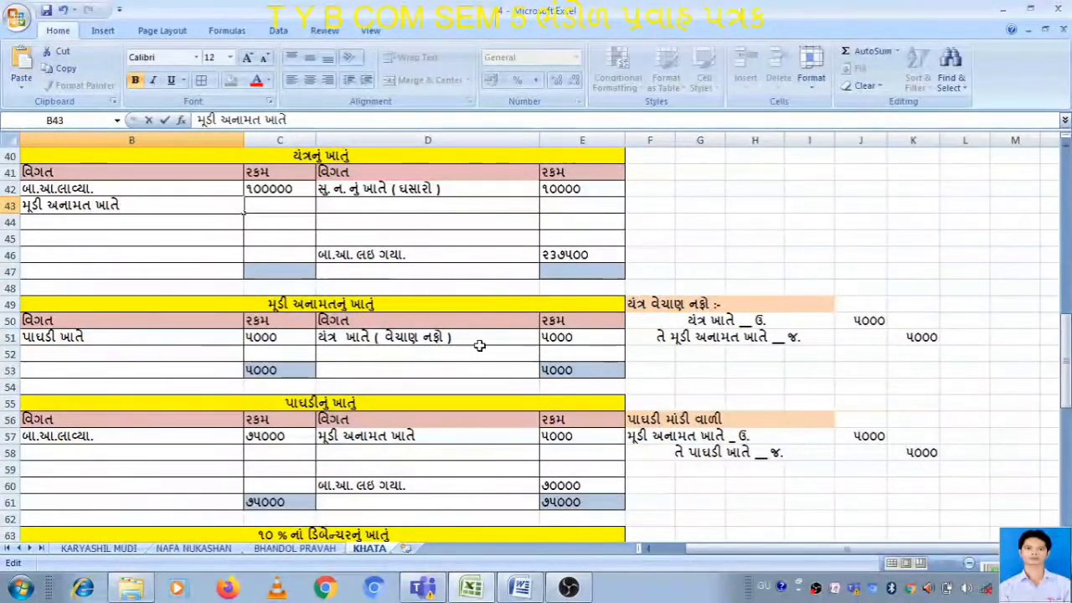
Append "( વેચાણ નફો )", copied from the capital reserve account's credit entry in D51, to the label in B43.
{"action": "left_click", "coordinate": [477, 337]}
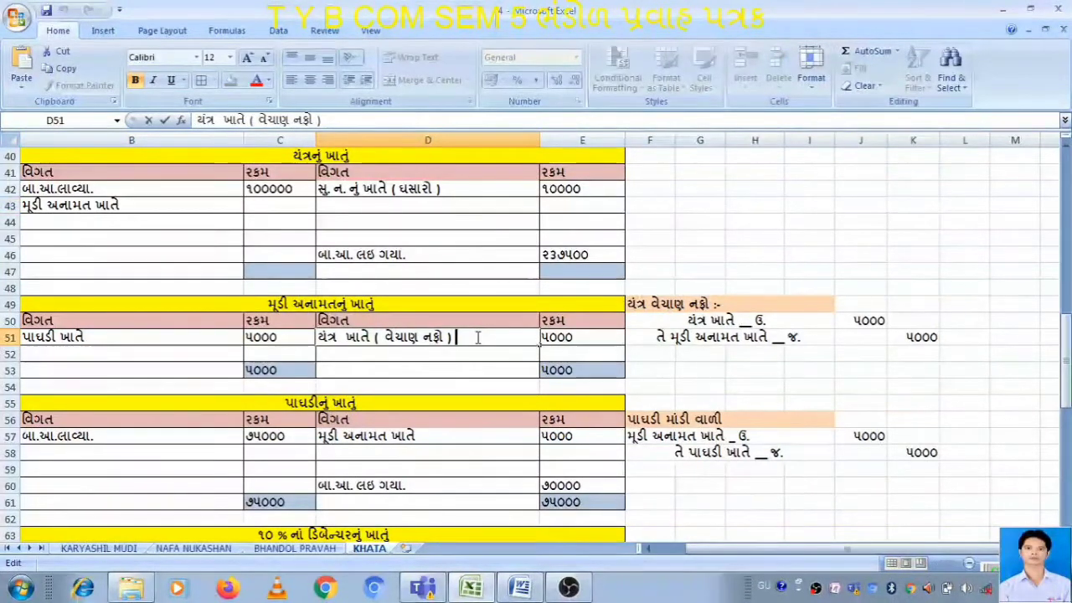
{"action": "key", "text": "ctrl+shift+Left"}
{"action": "key", "text": "ctrl+shift+Left"}
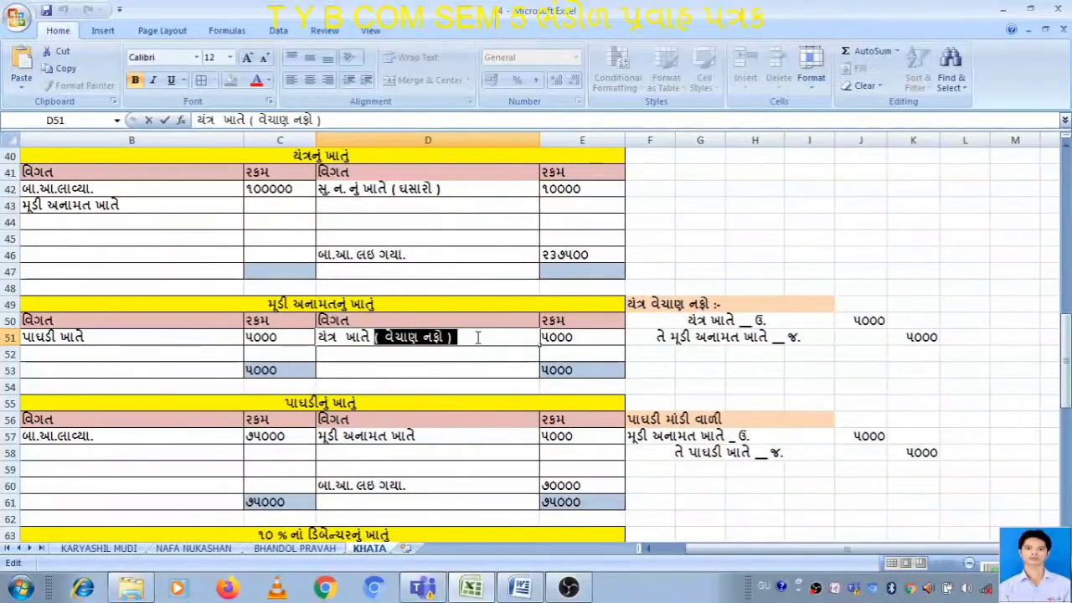
{"action": "key", "text": "ctrl+c"}
{"action": "double_click", "coordinate": [165, 206]}
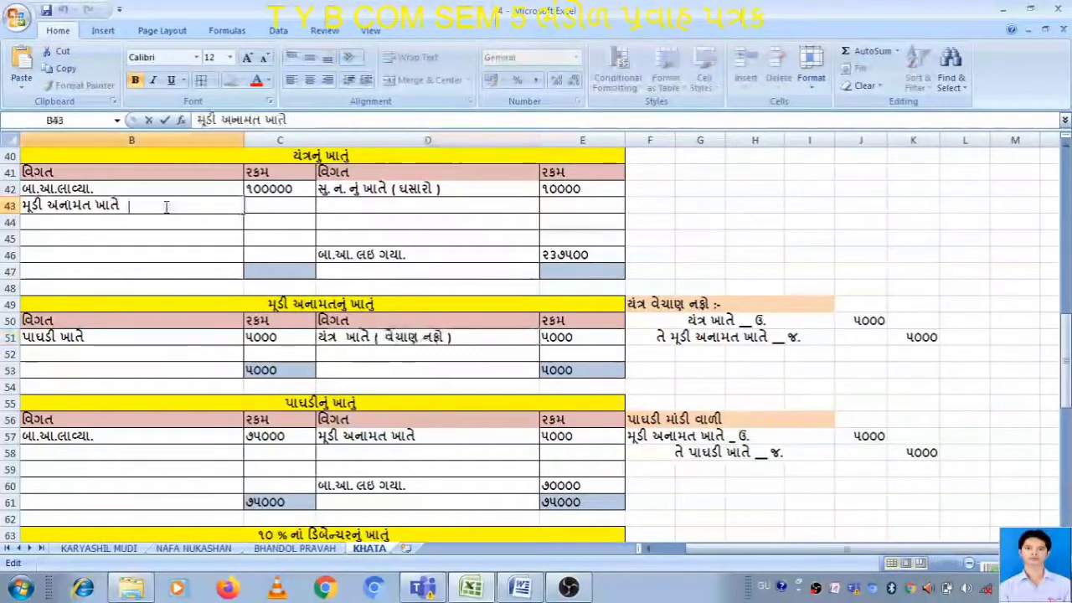
{"action": "key", "text": "ctrl+v"}
{"action": "key", "text": "Return"}
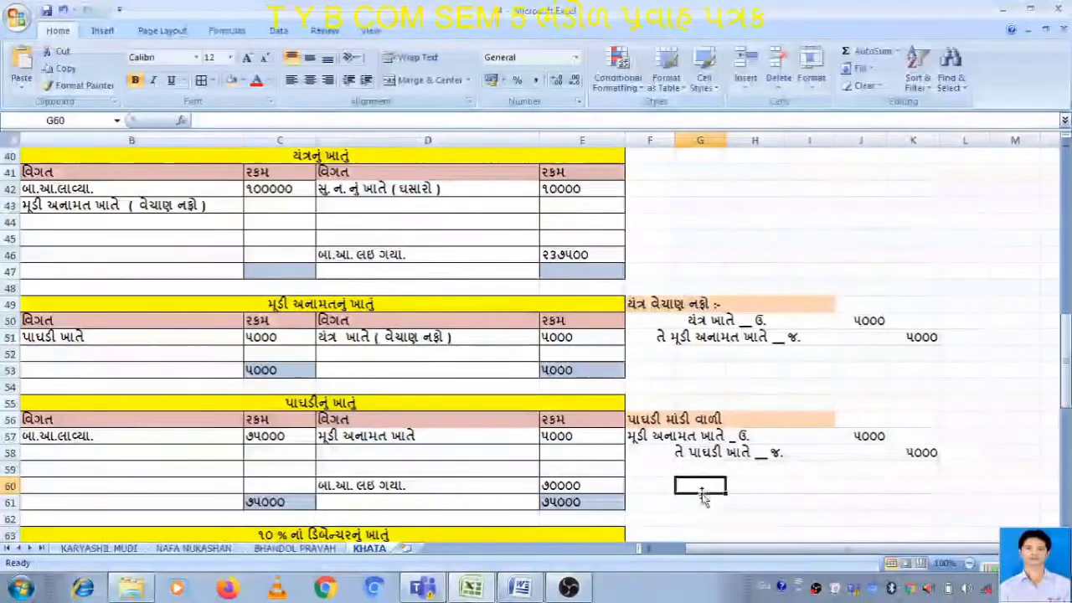
Enter 5000 in C43 as the machinery account's debit amount for the sale profit.
{"action": "left_click", "coordinate": [273, 205]}
{"action": "type", "text": "૫૦૦૦"}
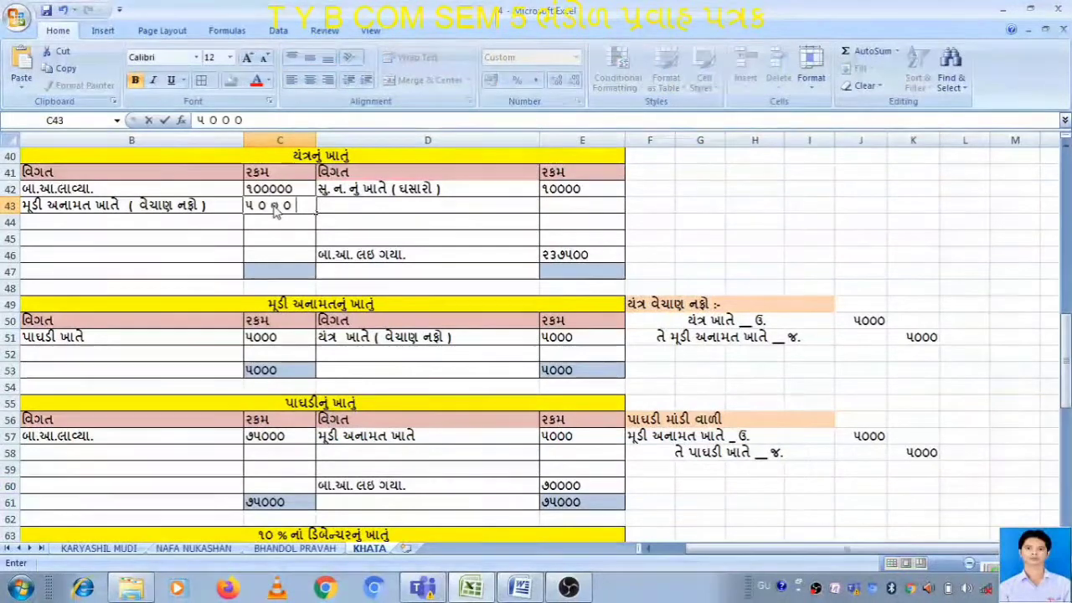
{"action": "key", "text": "Return"}
{"action": "key", "text": "Return"}
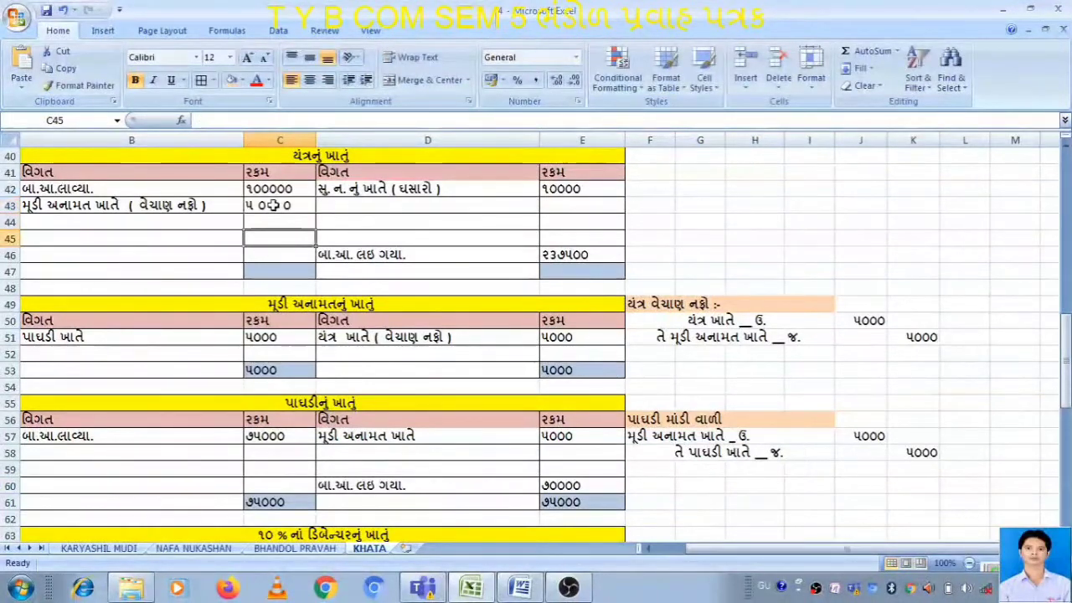
{"action": "left_click", "coordinate": [299, 250]}
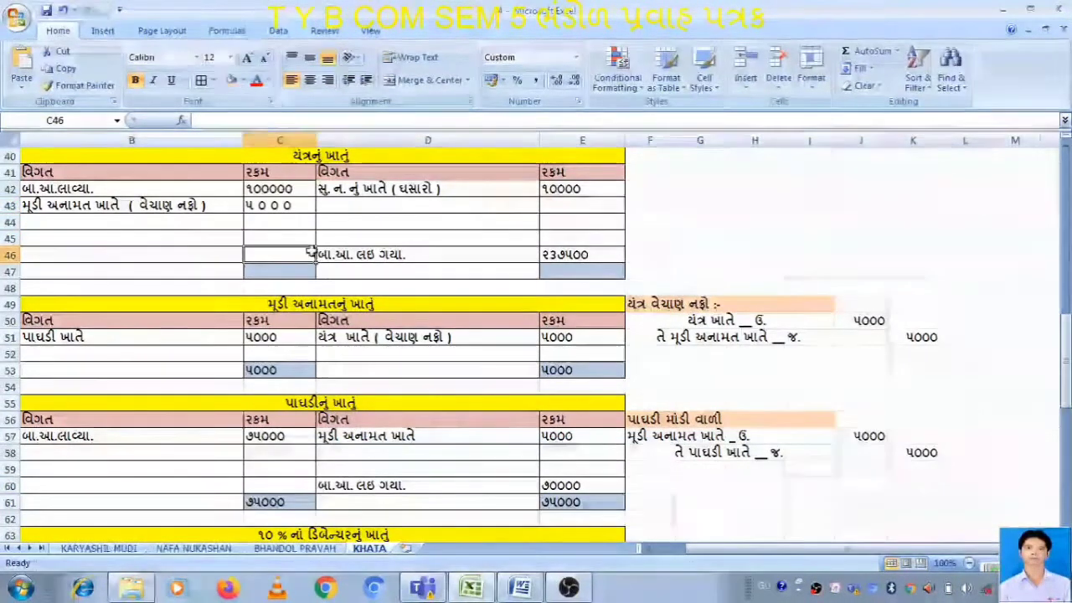
{"action": "left_click", "coordinate": [290, 205]}
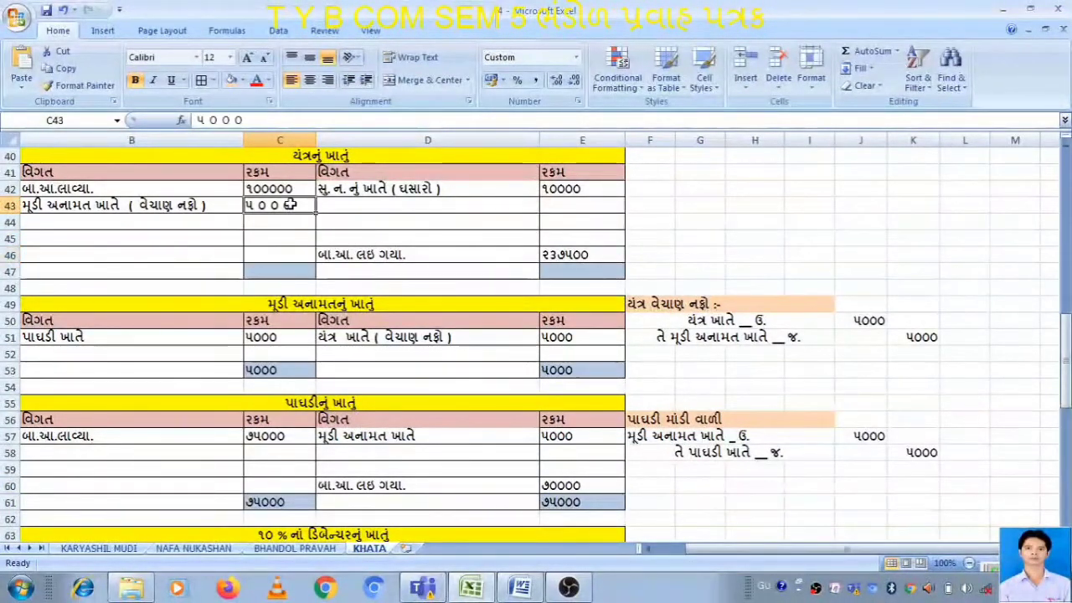
Check note 4 in the Word document, and label the machinery account's credit entry in D43 as "બેન્ક ખાતે ( વેચાણ કિંમત )".
{"action": "left_click", "coordinate": [528, 589]}
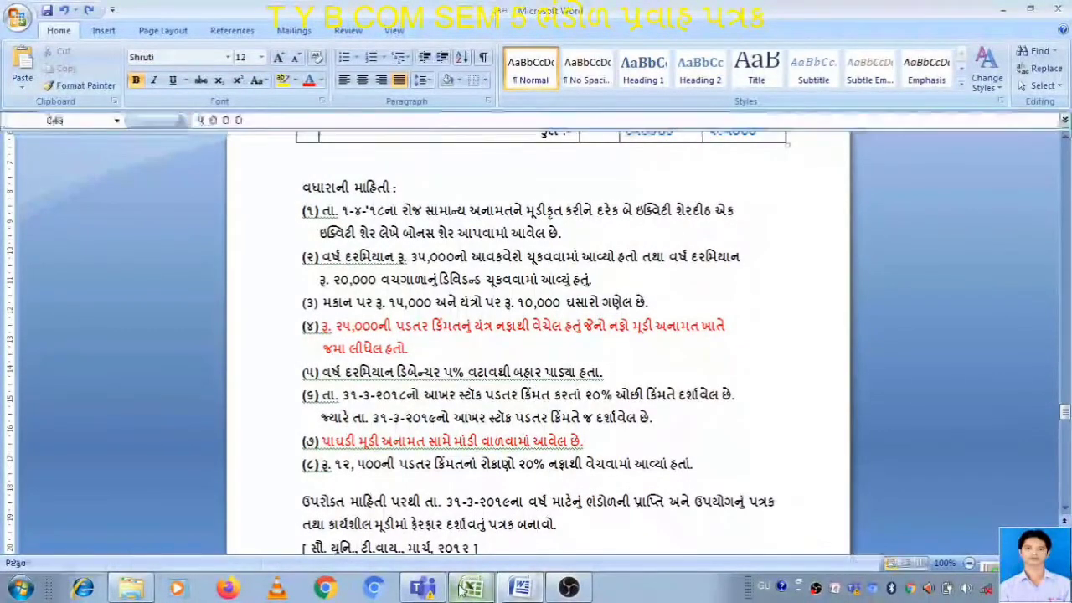
{"action": "left_click", "coordinate": [472, 588]}
{"action": "left_click", "coordinate": [362, 205]}
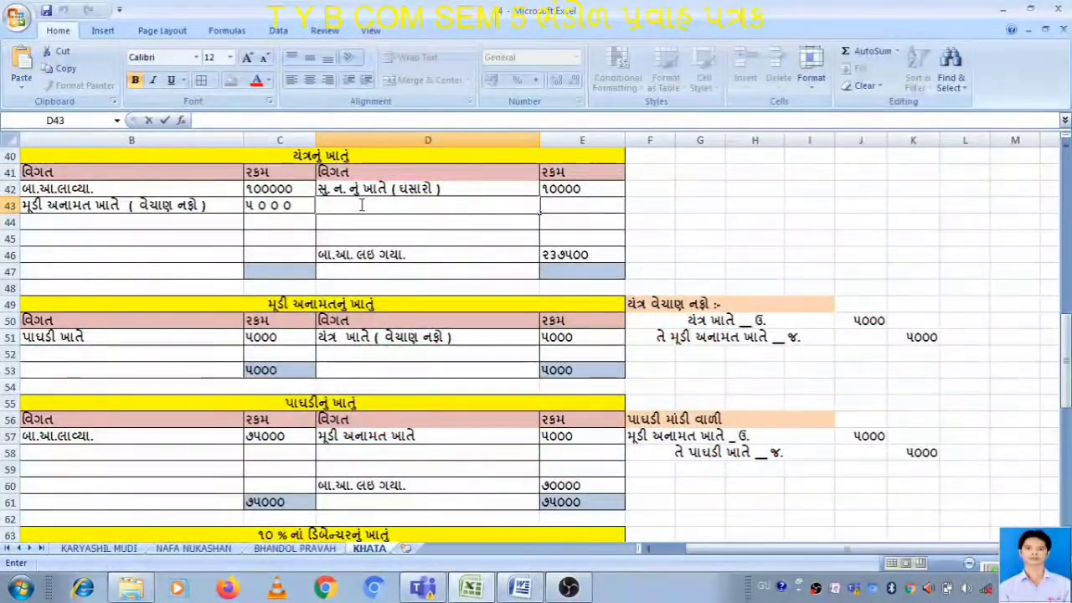
{"action": "type", "text": "બેન્ક"}
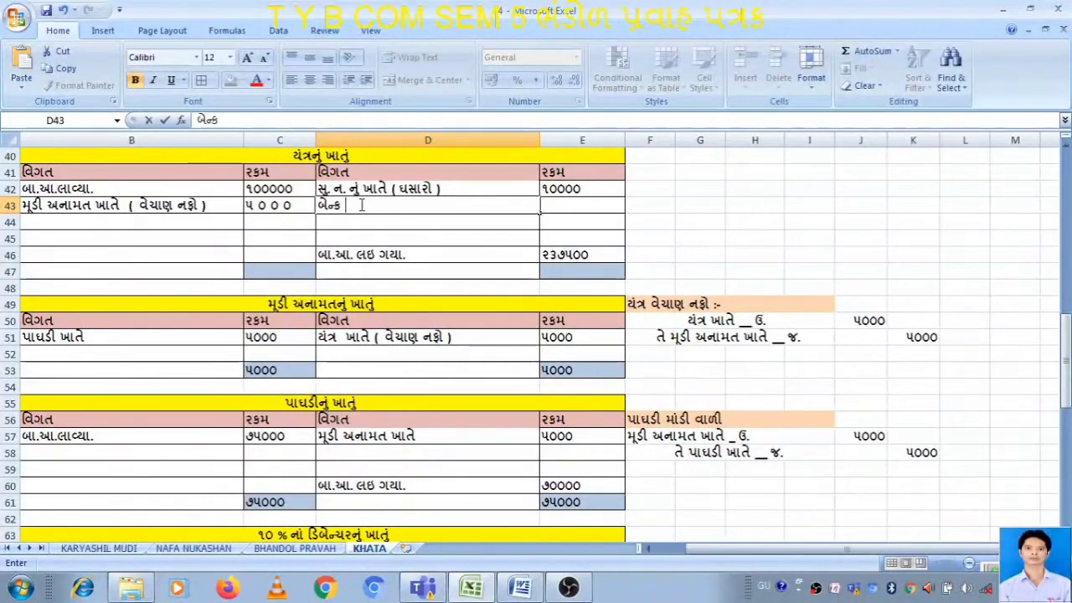
{"action": "type", "text": " ખ્જાત એ"}
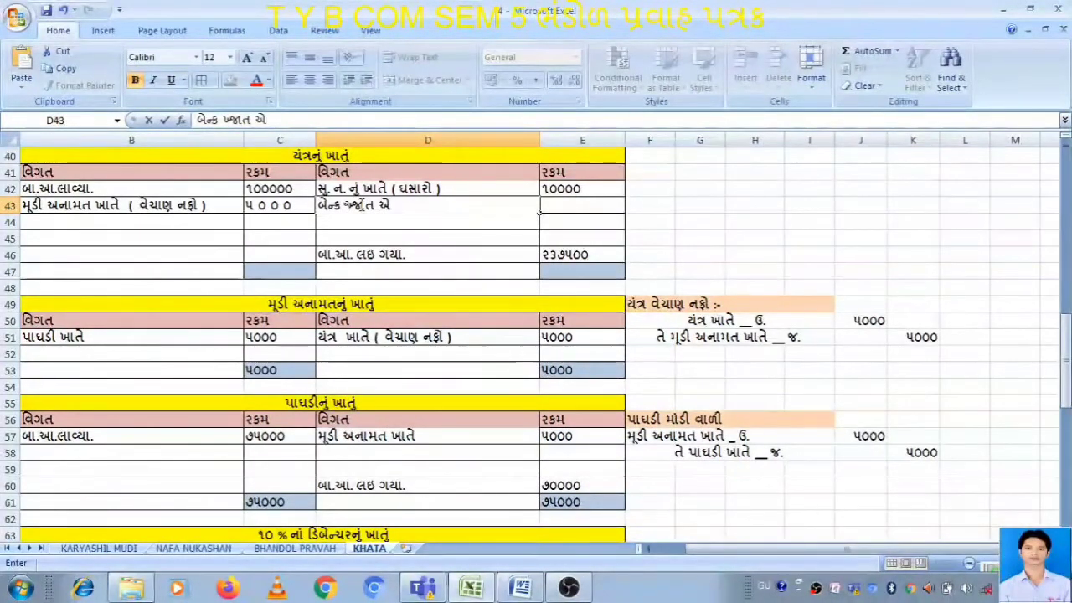
{"action": "key", "text": "BackSpace"}
{"action": "key", "text": "BackSpace"}
{"action": "key", "text": "BackSpace"}
{"action": "key", "text": "BackSpace"}
{"action": "key", "text": "BackSpace"}
{"action": "key", "text": "BackSpace"}
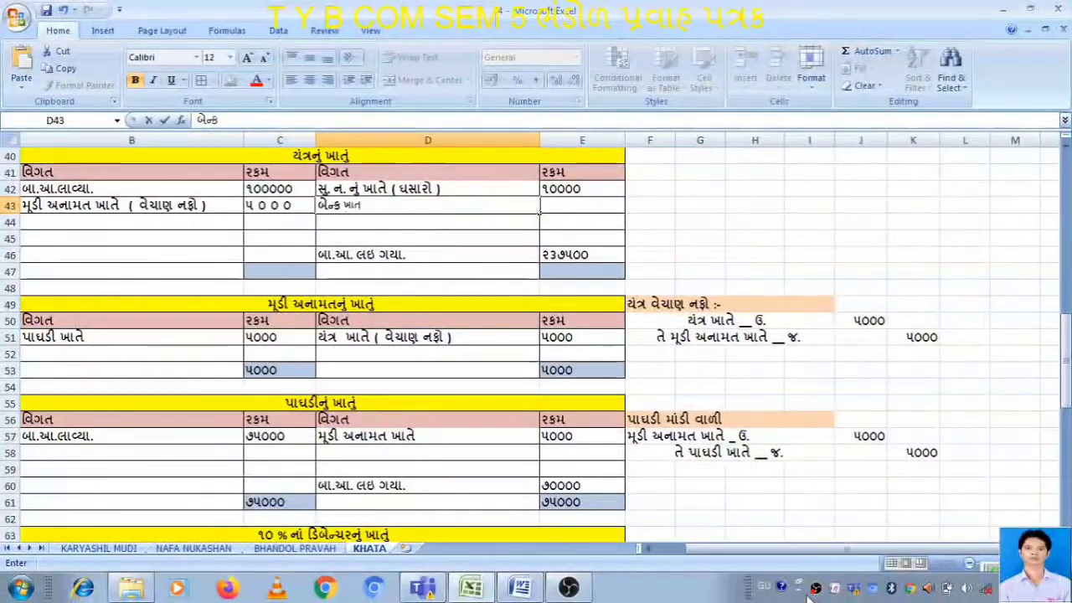
{"action": "type", "text": "ખાતે ( વે"}
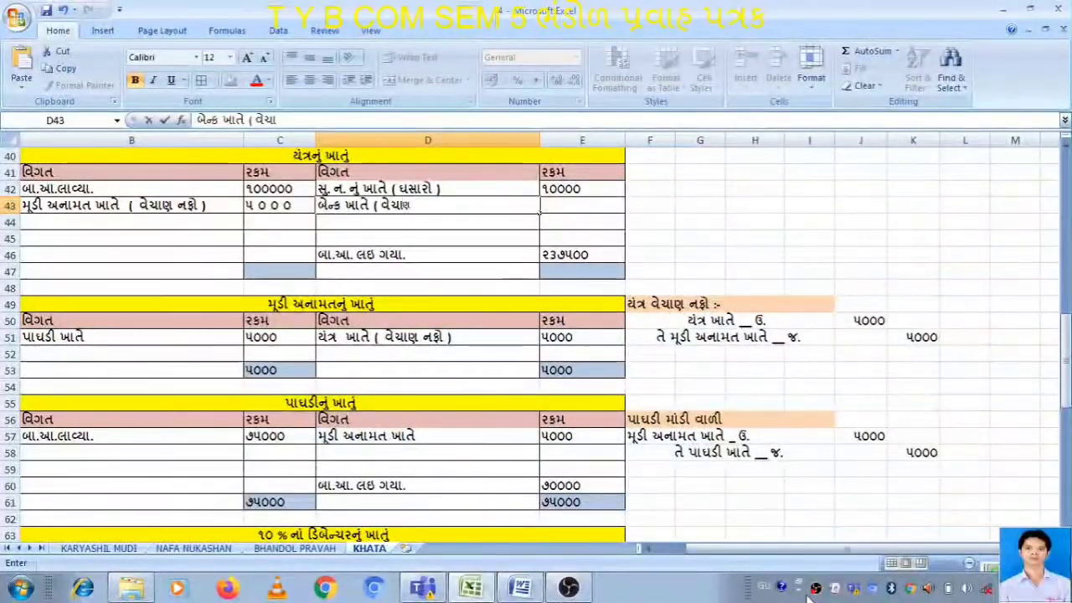
{"action": "type", "text": "ચાણ કિંમત"}
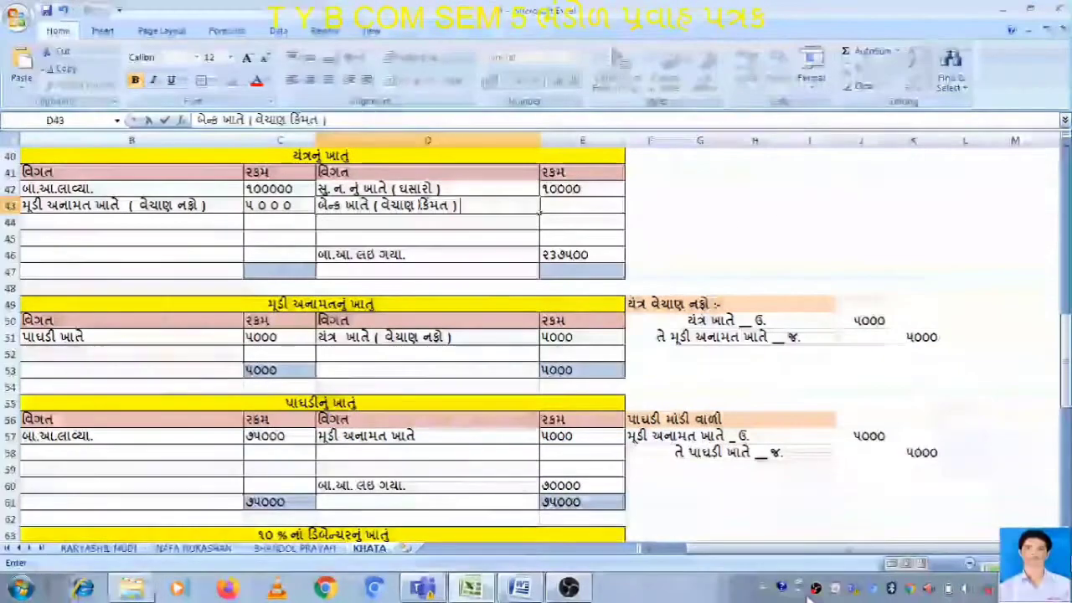
Add the sale price working "( ૨૫૦૦૦ + ૫૦૦૦ )" in D44 beneath the bank entry.
{"action": "double_click", "coordinate": [379, 223]}
{"action": "type", "text": "("}
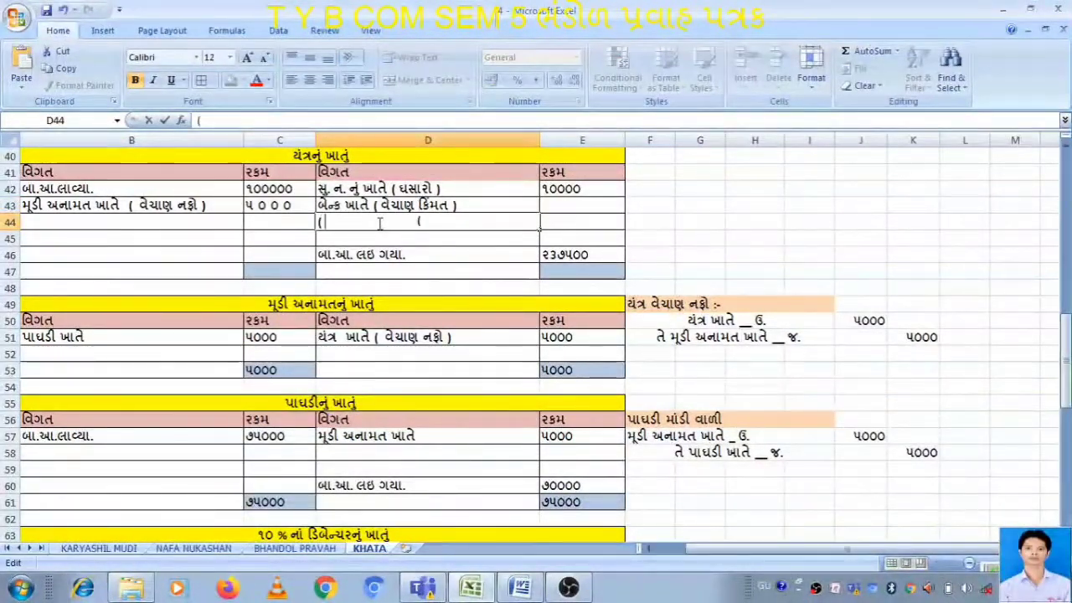
{"action": "type", "text": " ૨૫૦૦૦"}
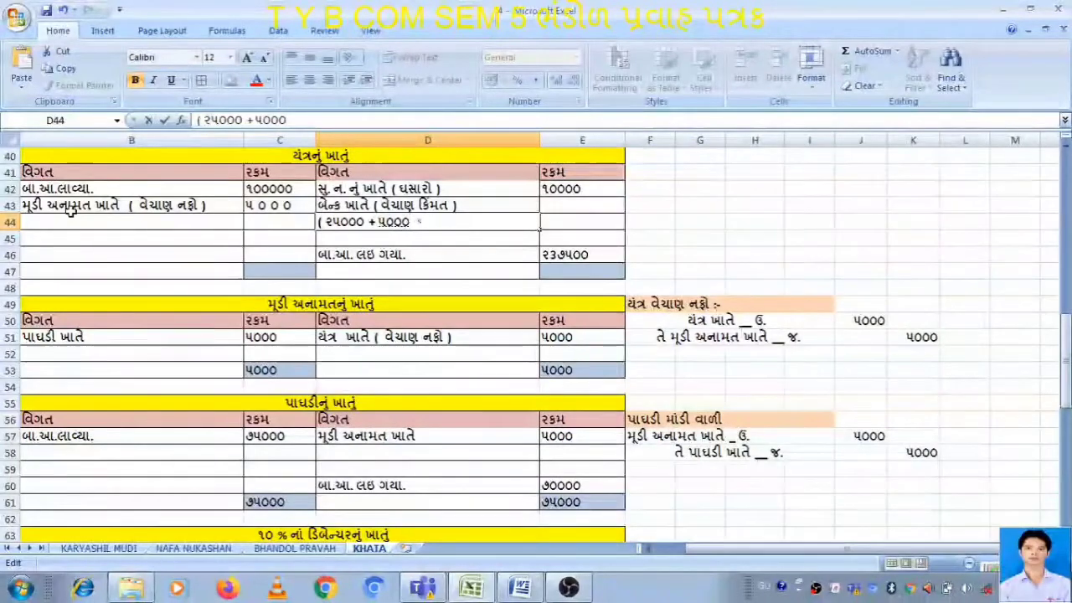
{"action": "type", "text": "+૫૦૦૦ "}
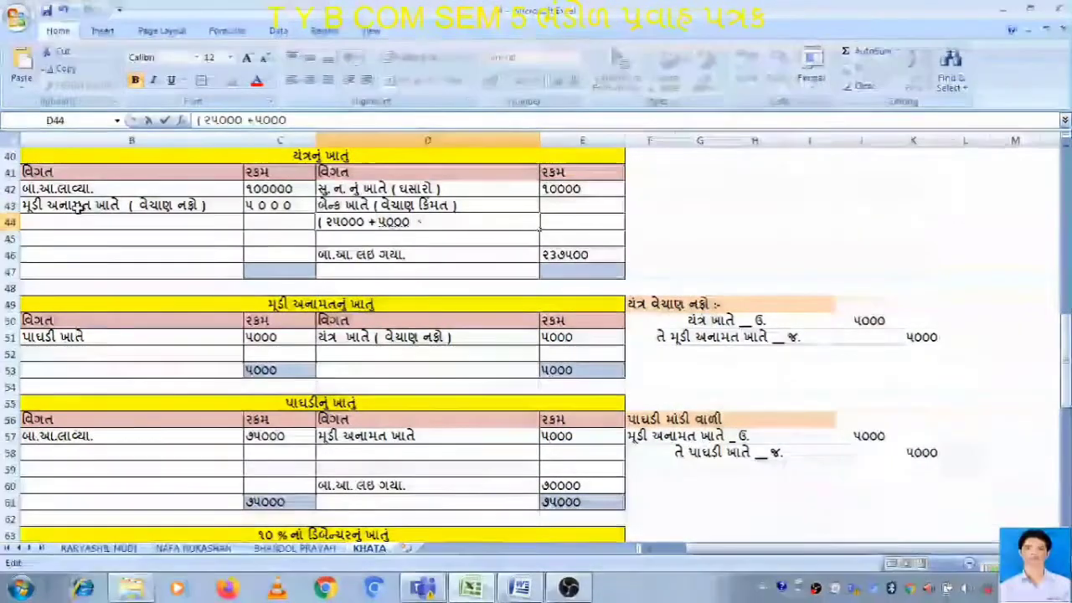
{"action": "type", "text": ")"}
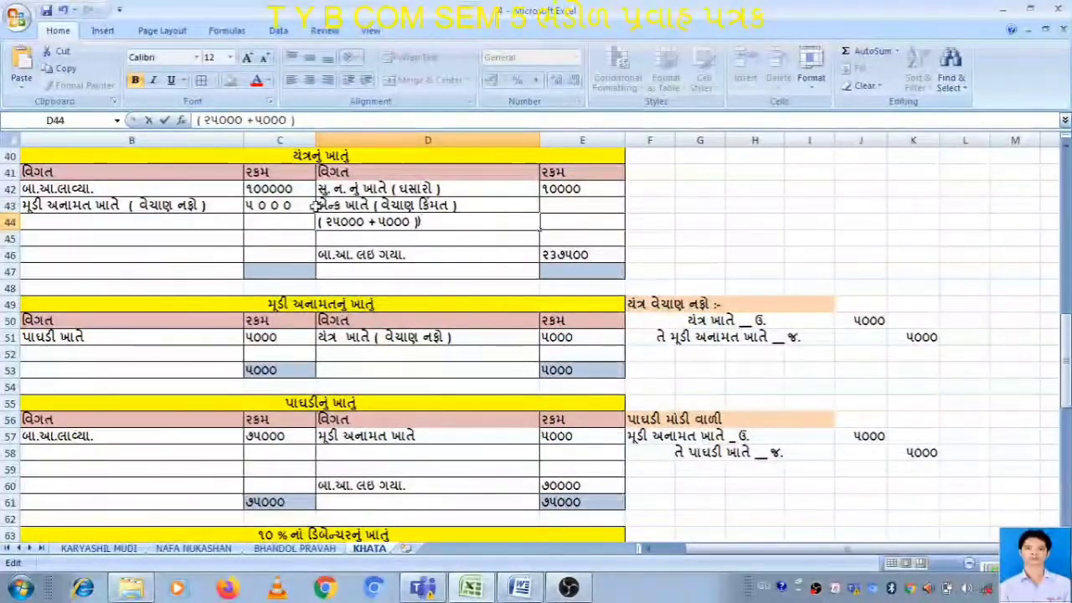
Enter 30000 in E43 as the machine's sale price on the machinery account's credit side, and review the entry.
{"action": "left_click", "coordinate": [555, 207]}
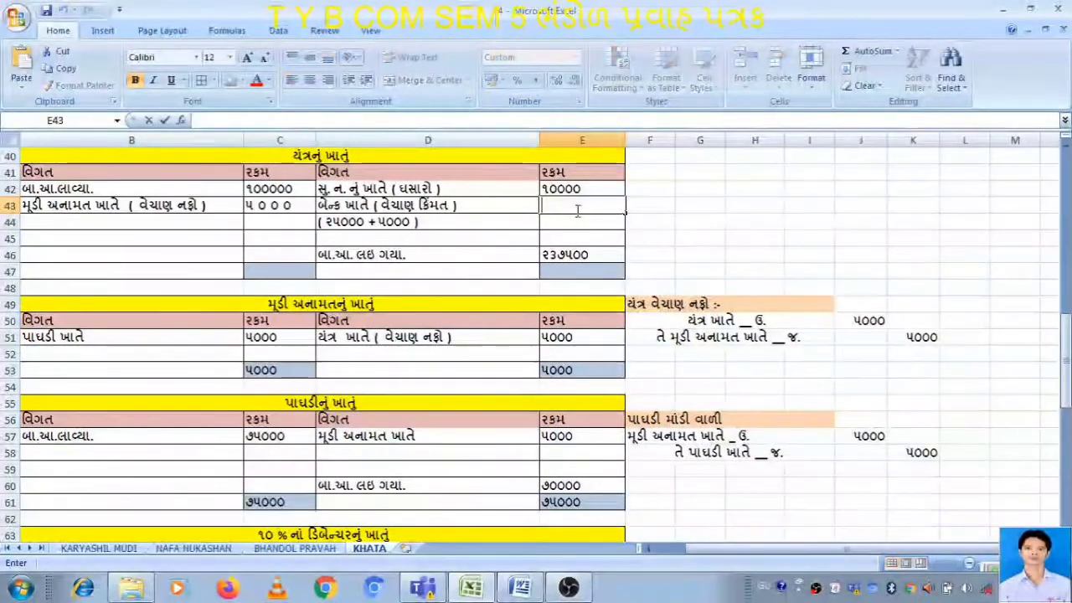
{"action": "type", "text": "30000"}
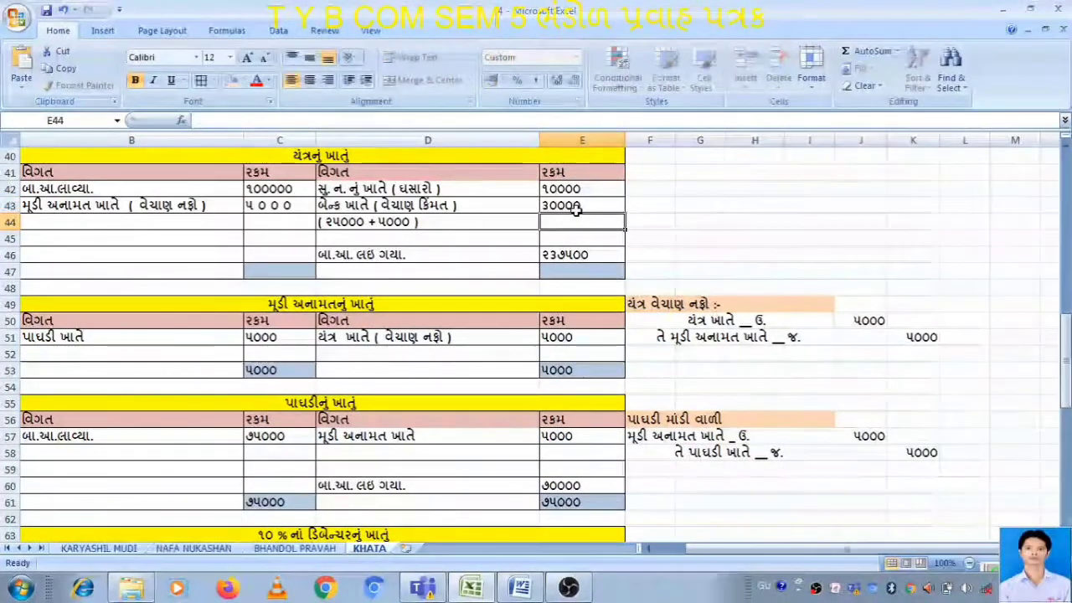
{"action": "left_click", "coordinate": [670, 220]}
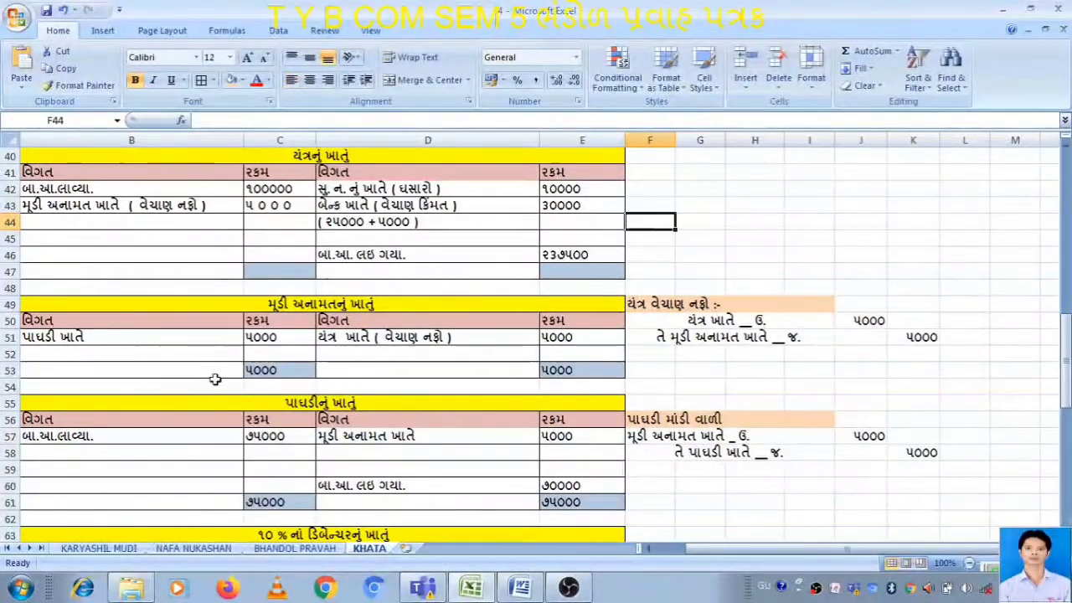
{"action": "left_click", "coordinate": [394, 201]}
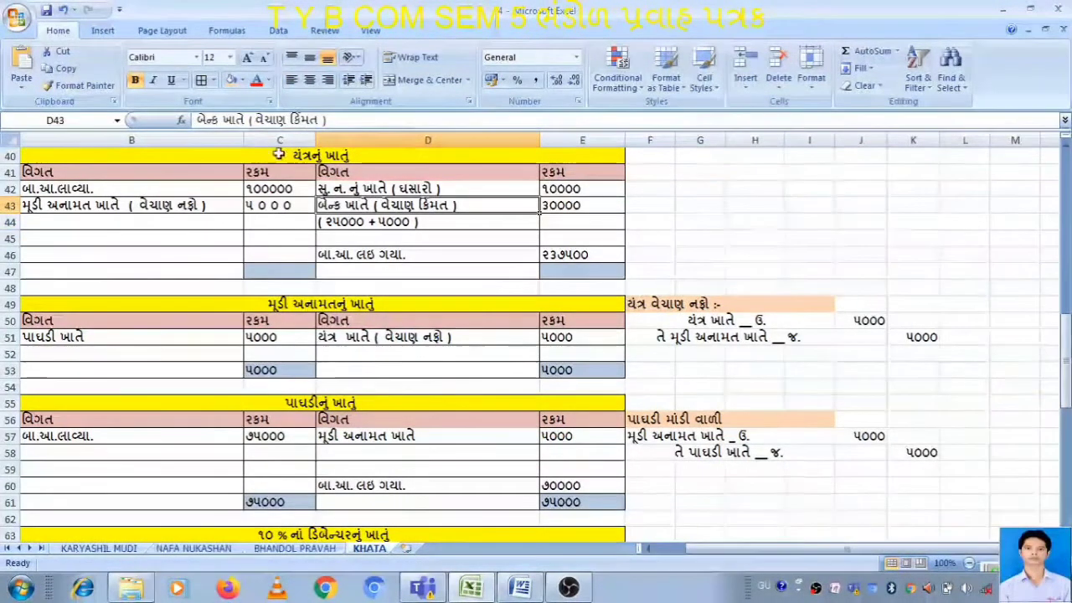
{"action": "left_click", "coordinate": [589, 205]}
{"action": "left_click", "coordinate": [452, 209]}
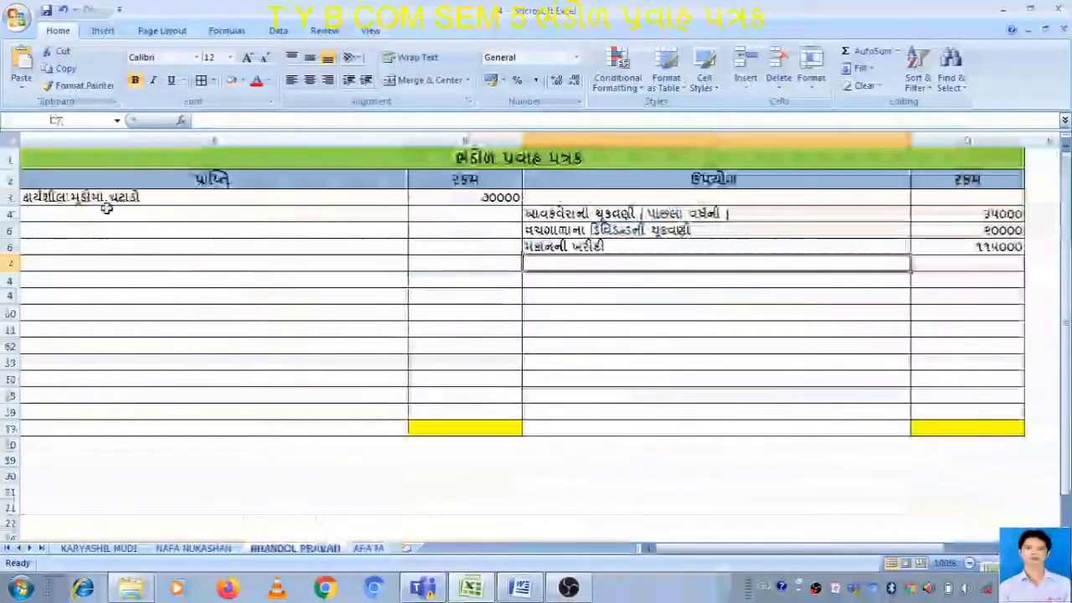
On the BHANDOL PRAVAH sheet, add the source "યંત્ર વેચાણ ઉપજ" in A4 with the amount 30000 in B4.
{"action": "left_click", "coordinate": [75, 213]}
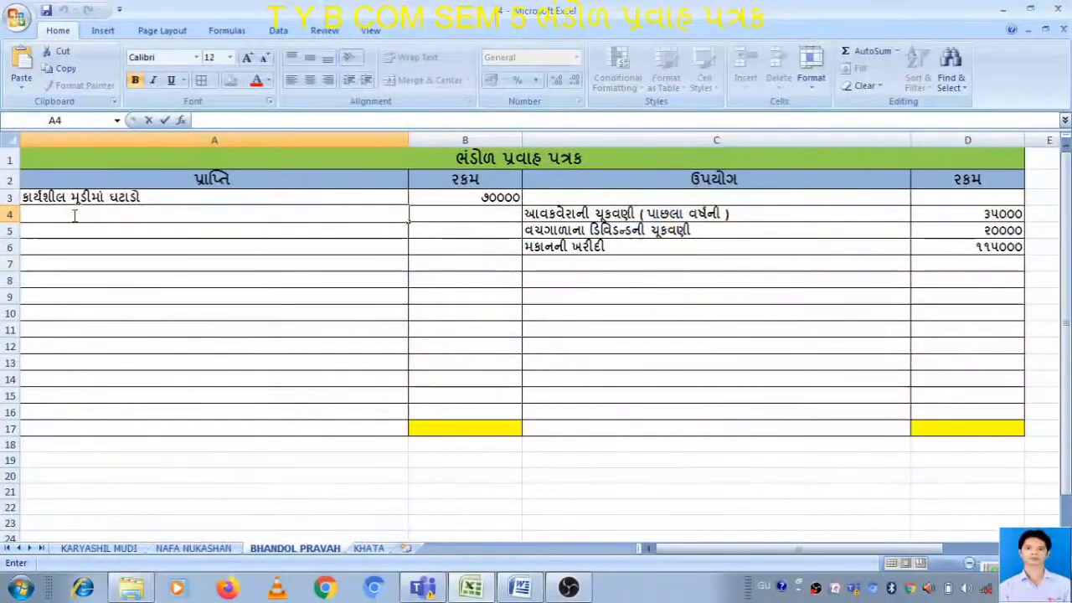
{"action": "type", "text": "ચંત"}
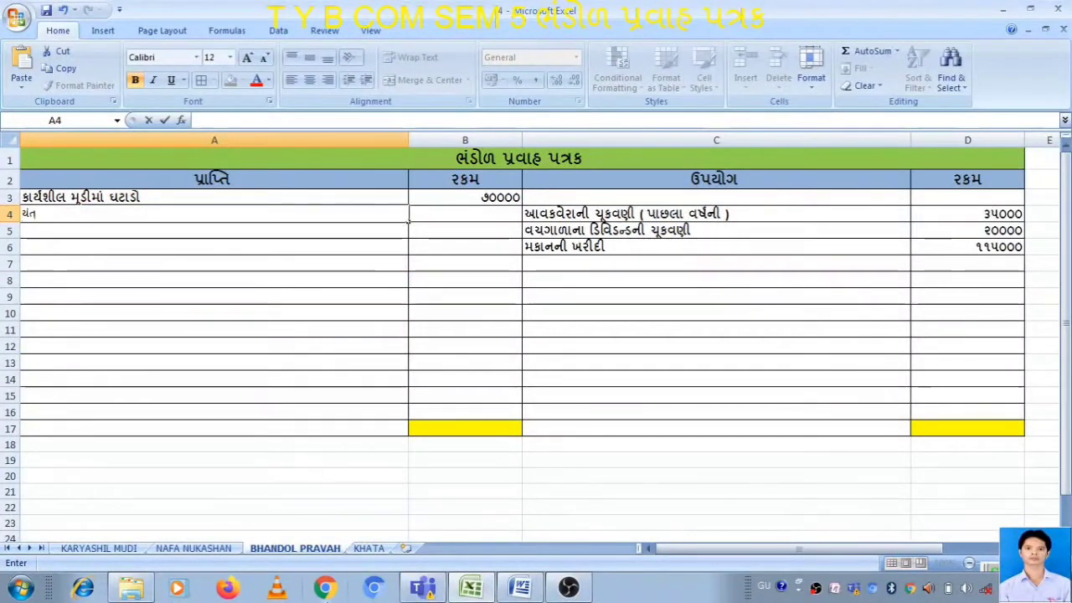
{"action": "type", "text": "્ર વે"}
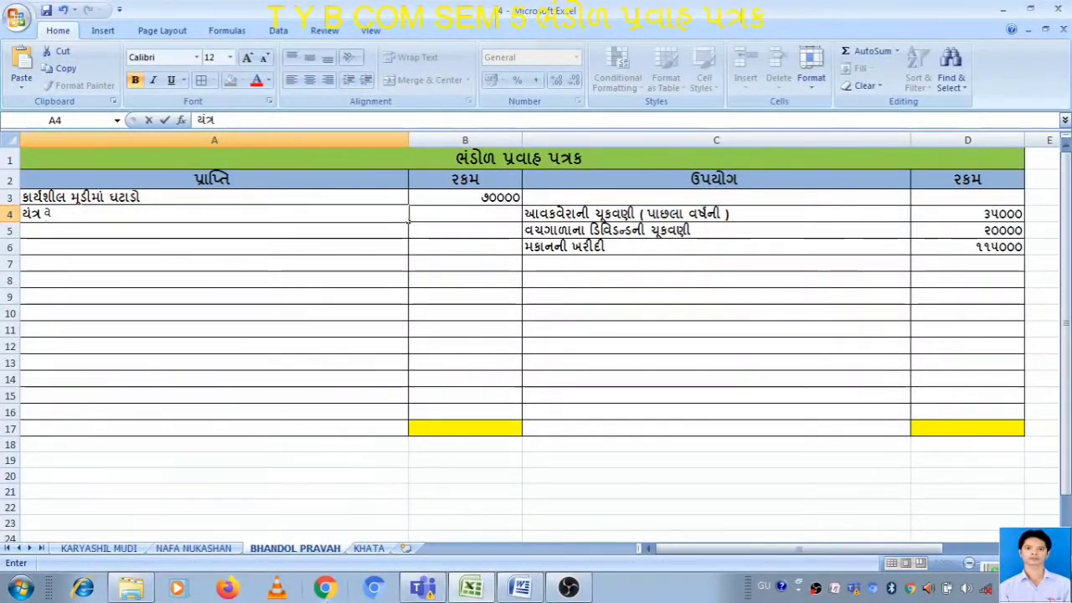
{"action": "type", "text": "ચાણ"}
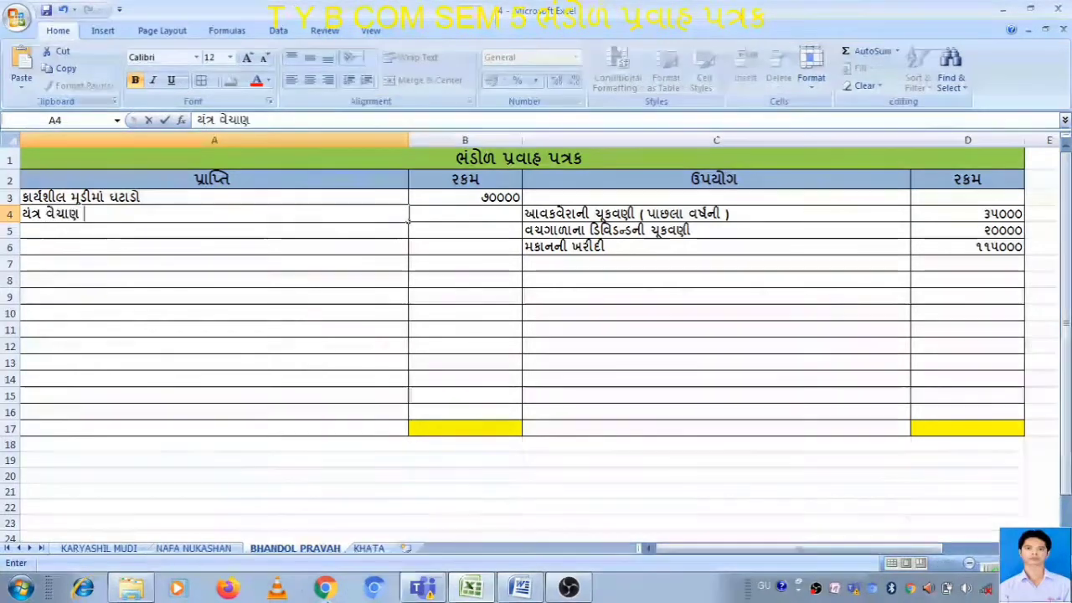
{"action": "type", "text": " ઉપજ"}
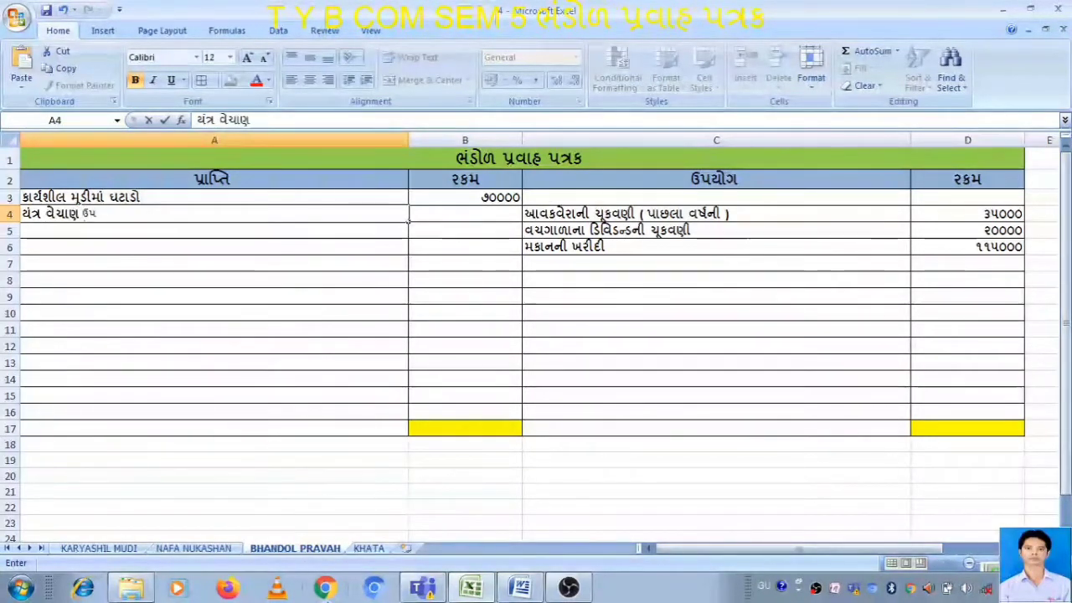
{"action": "left_click", "coordinate": [472, 214]}
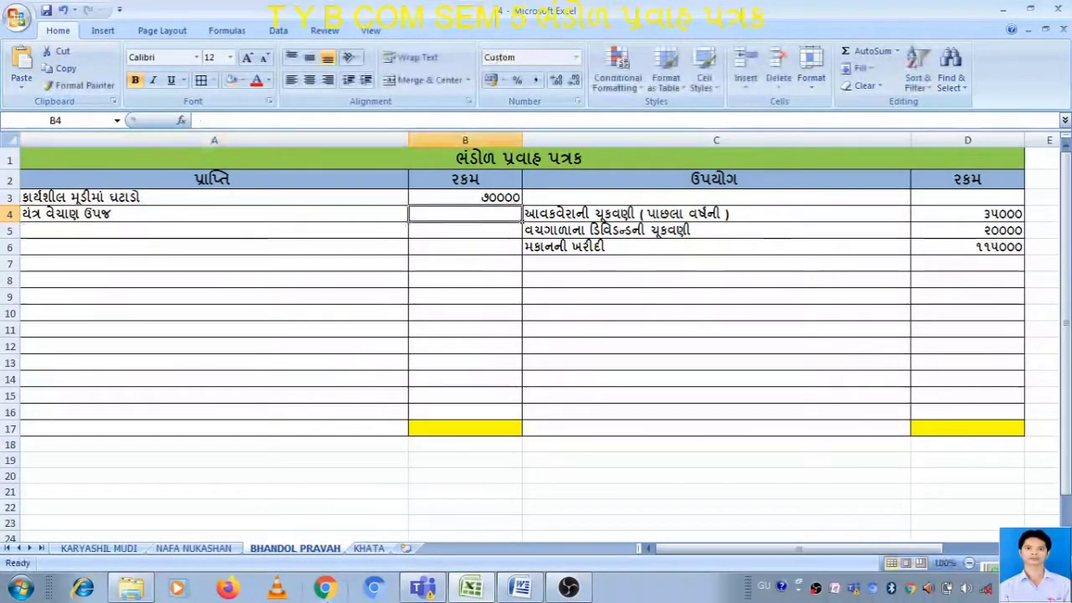
{"action": "type", "text": "30000"}
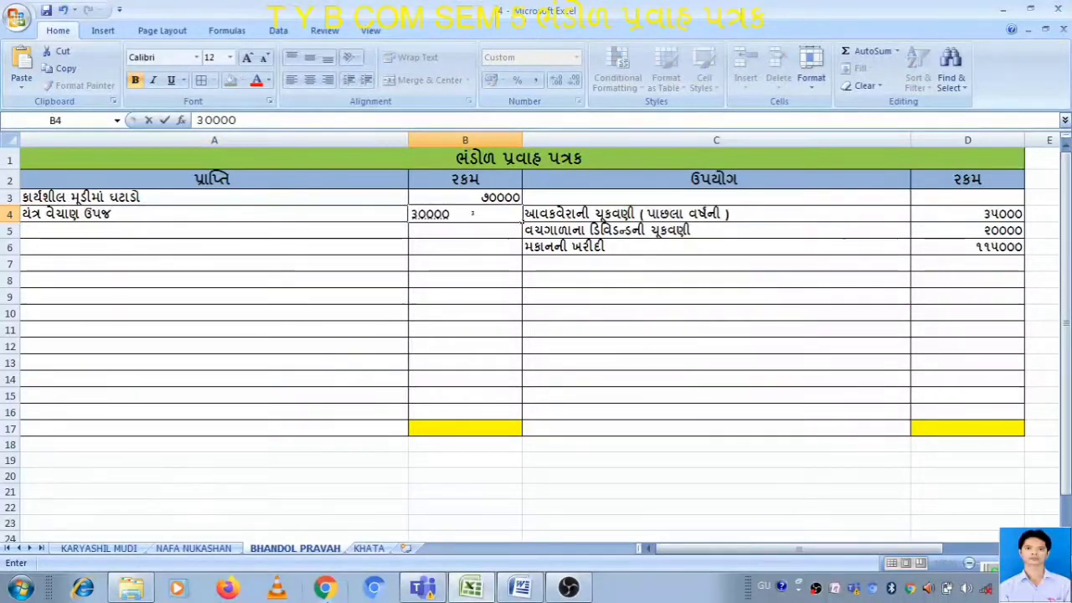
Complete the 30000 entry for the machine sale proceeds in B4, and consult the additional notes in the Word document.
{"action": "key", "text": "Return"}
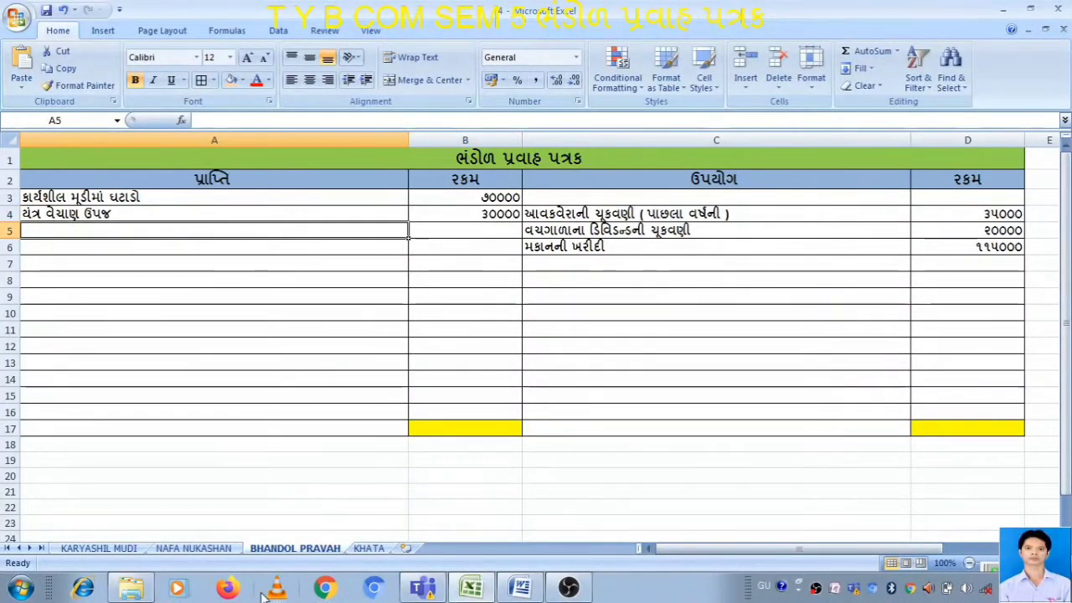
{"action": "left_click", "coordinate": [519, 586]}
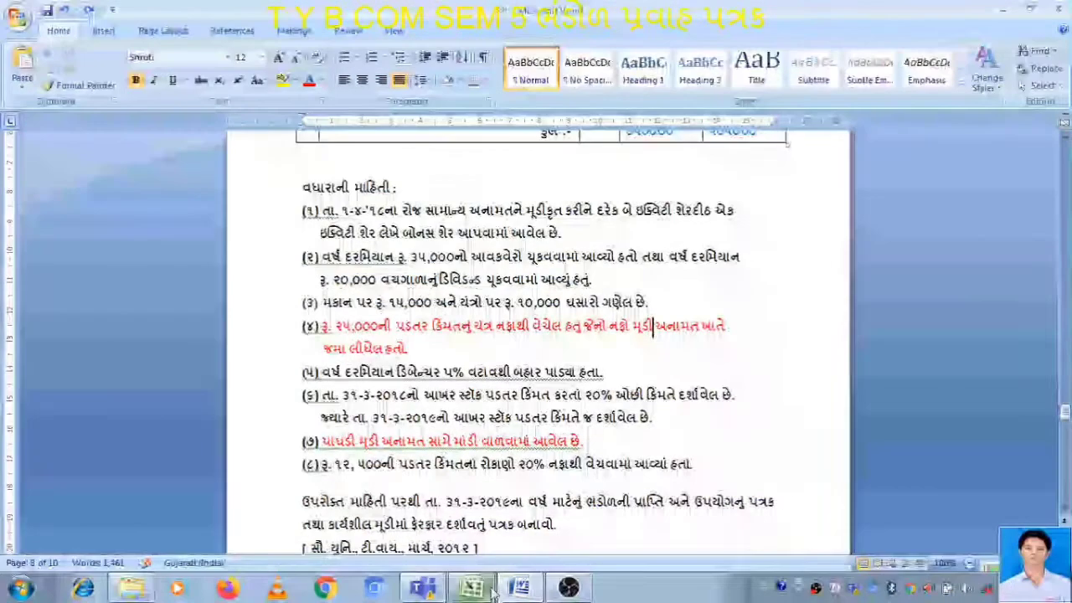
{"action": "left_click", "coordinate": [471, 586]}
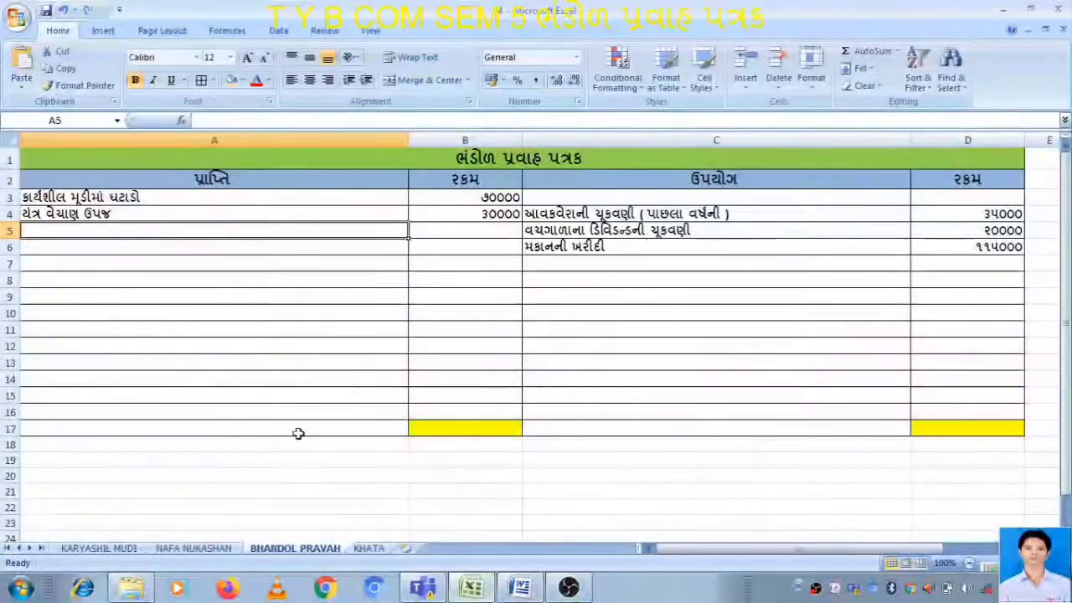
Check the machinery, capital reserve, goodwill and debenture accounts on the KHATA sheet against the additional notes in Word.
{"action": "left_click", "coordinate": [369, 548]}
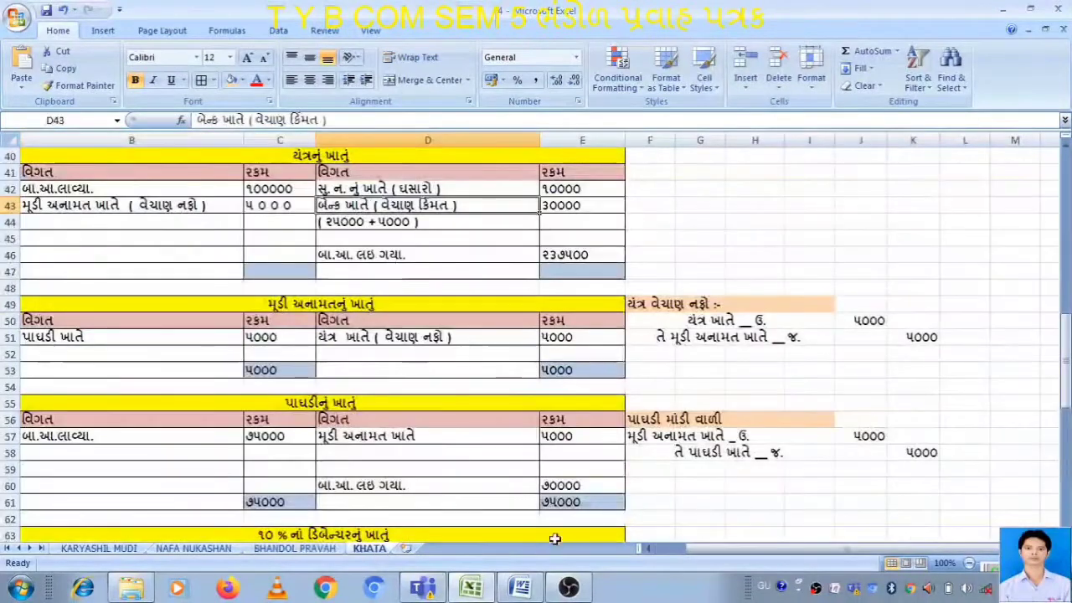
{"action": "scroll", "coordinate": [554, 531], "scroll_direction": "down", "scroll_amount": 3}
{"action": "left_click", "coordinate": [519, 586]}
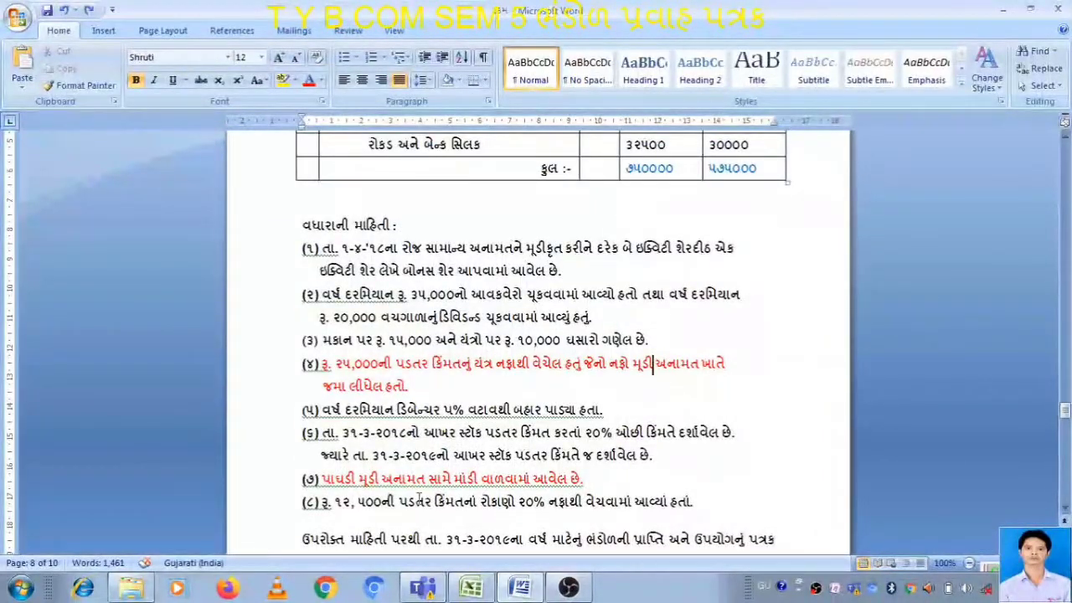
{"action": "left_click", "coordinate": [471, 586]}
{"action": "scroll", "coordinate": [405, 218], "scroll_direction": "up", "scroll_amount": 3}
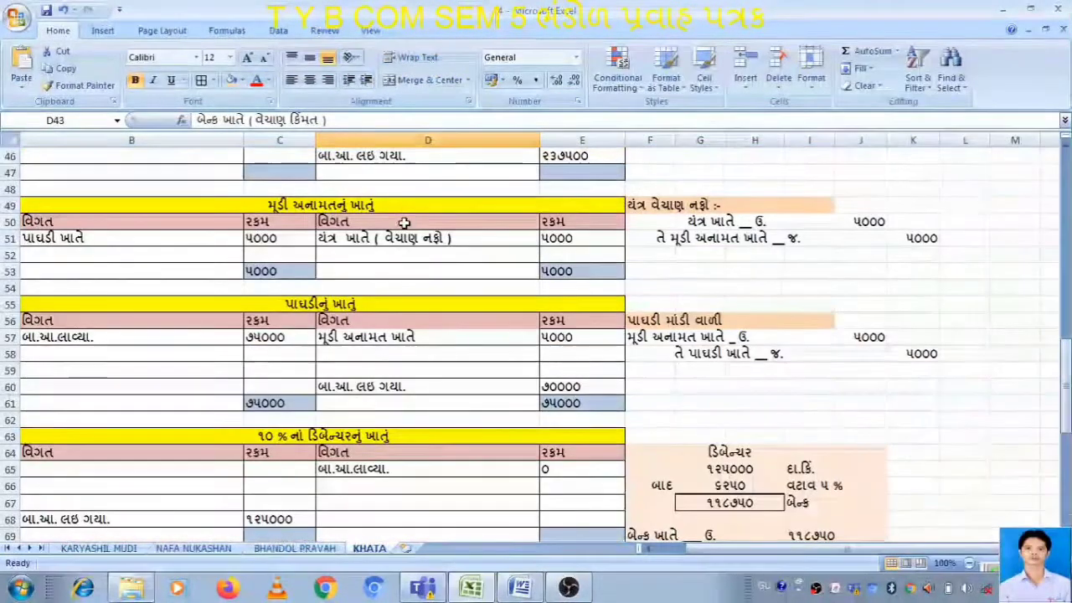
Compare note 4 in the Word document with the machine sale entries in the Excel machine and capital reserve accounts.
{"action": "key", "text": "Up"}
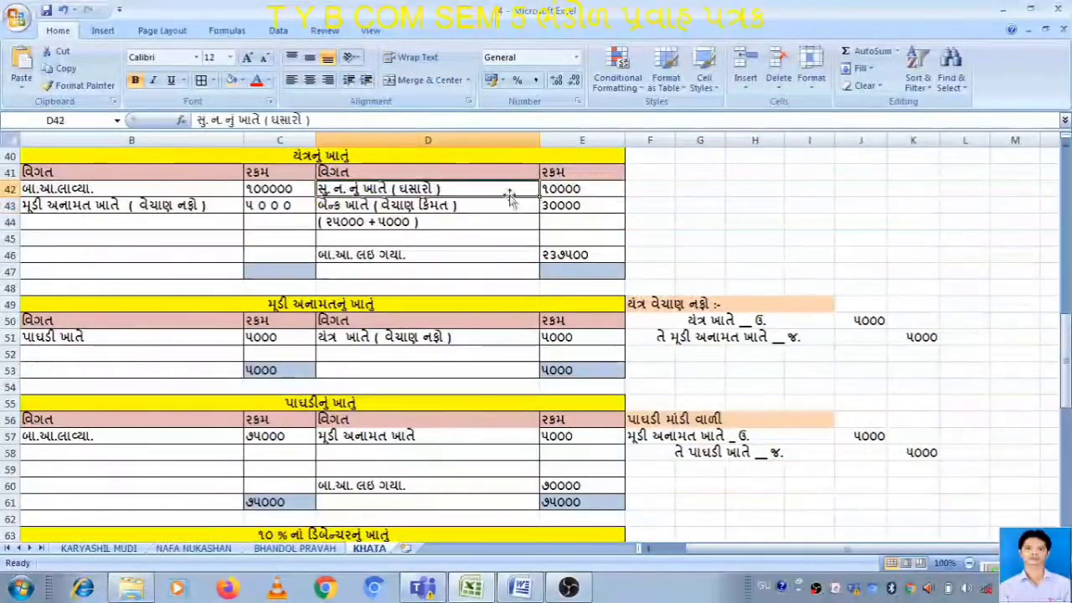
{"action": "key", "text": "Right"}
{"action": "left_click", "coordinate": [519, 587]}
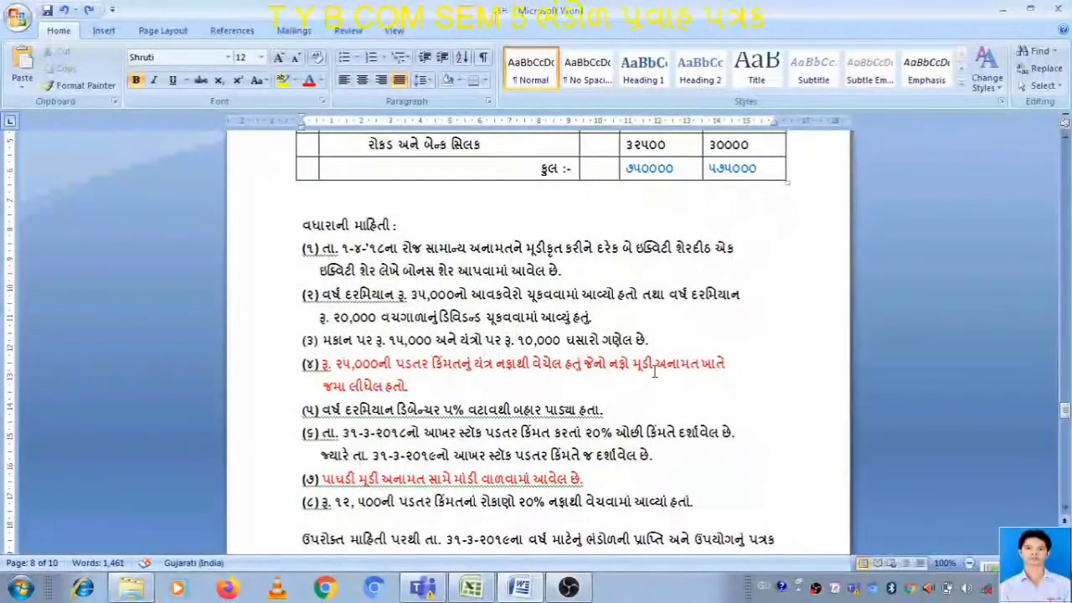
{"action": "left_click", "coordinate": [471, 587]}
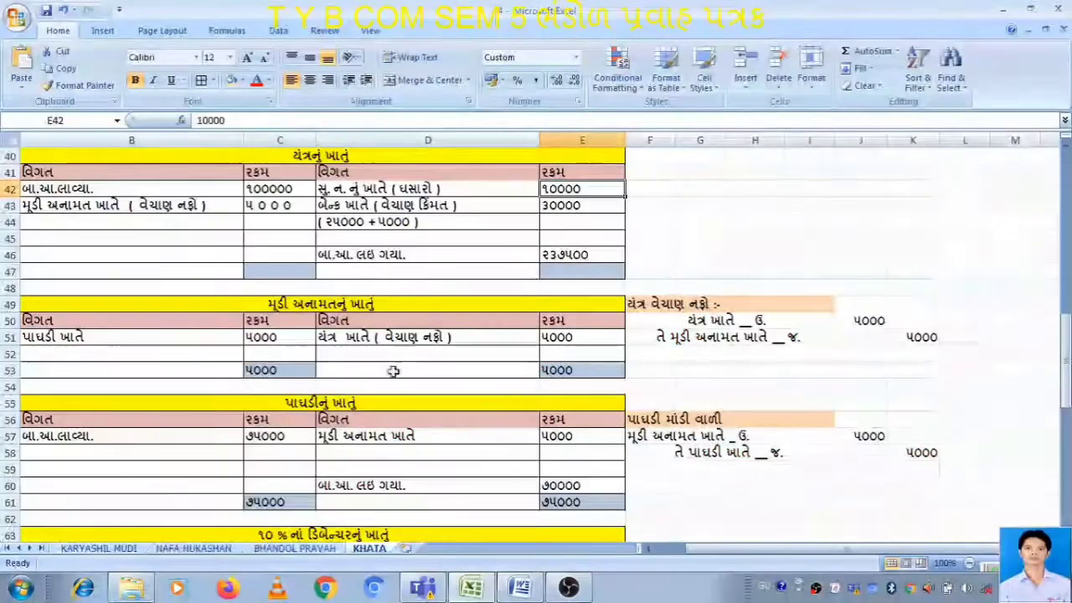
{"action": "left_click", "coordinate": [471, 205]}
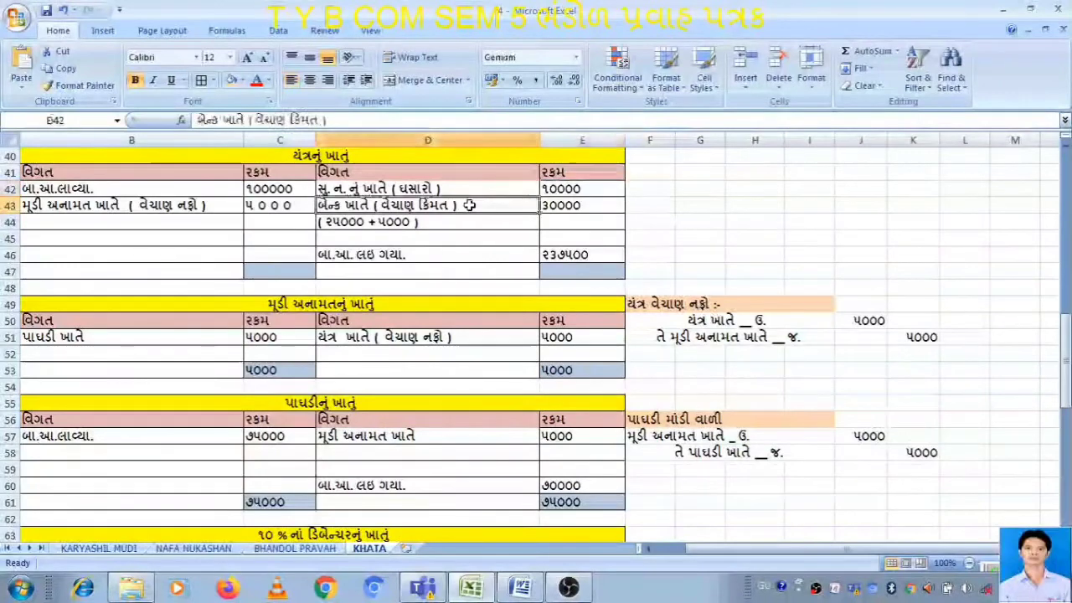
{"action": "left_click", "coordinate": [142, 203]}
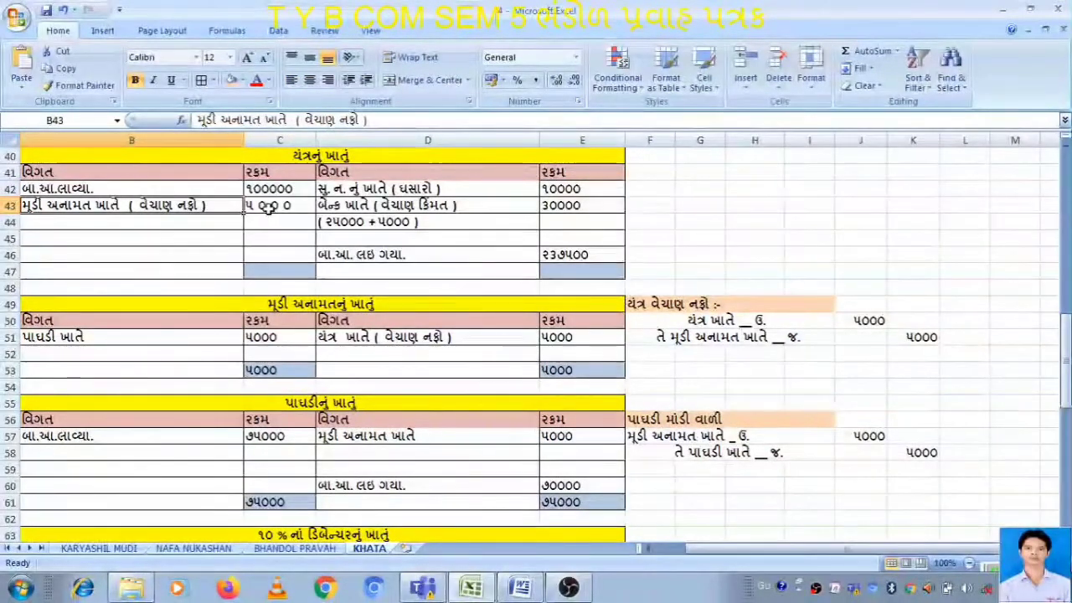
{"action": "left_click", "coordinate": [435, 336]}
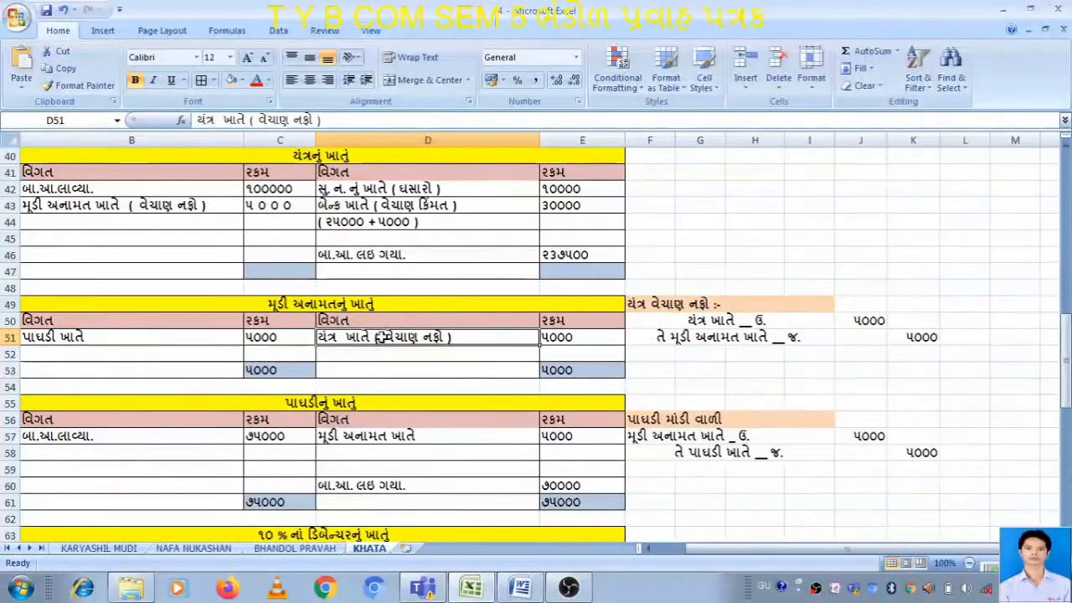
{"action": "left_click", "coordinate": [150, 343]}
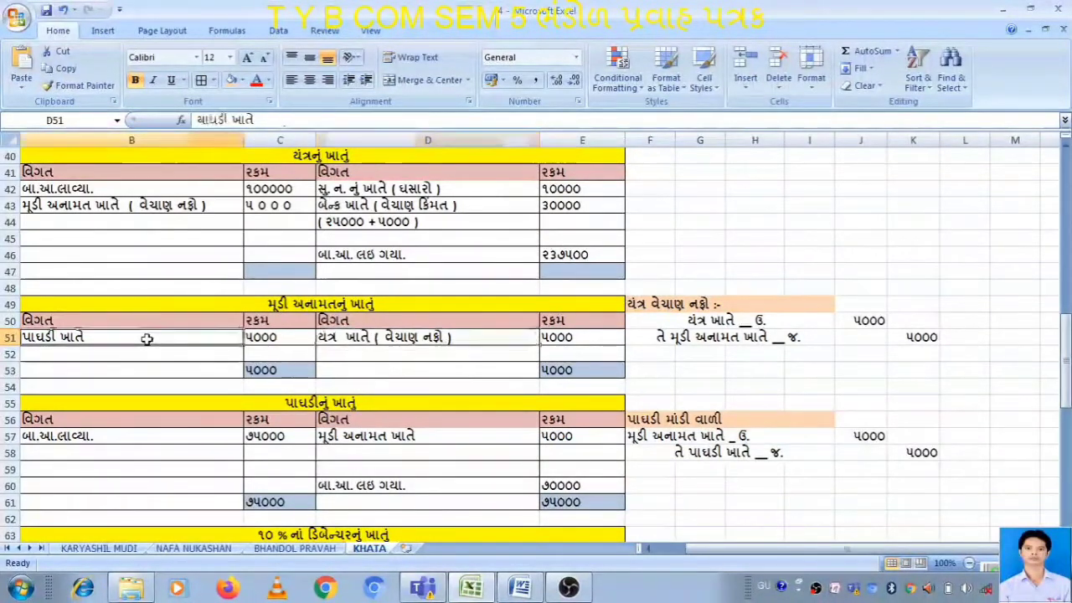
Compare note 7 in the Word document with the goodwill account's capital reserve write-off entry on the Excel KHATA sheet.
{"action": "left_click", "coordinate": [428, 437]}
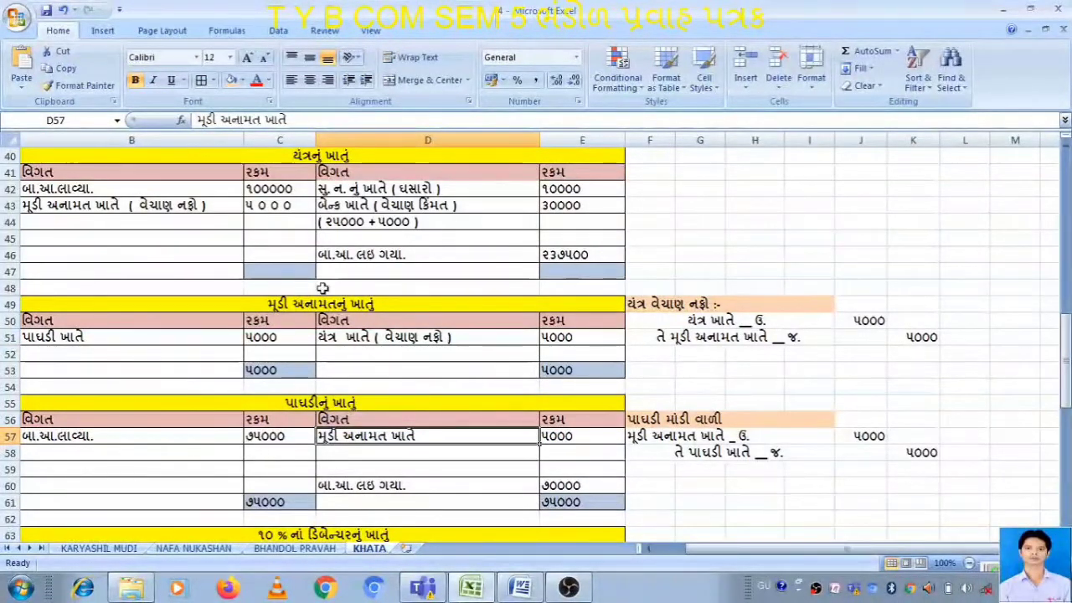
{"action": "left_click", "coordinate": [520, 588]}
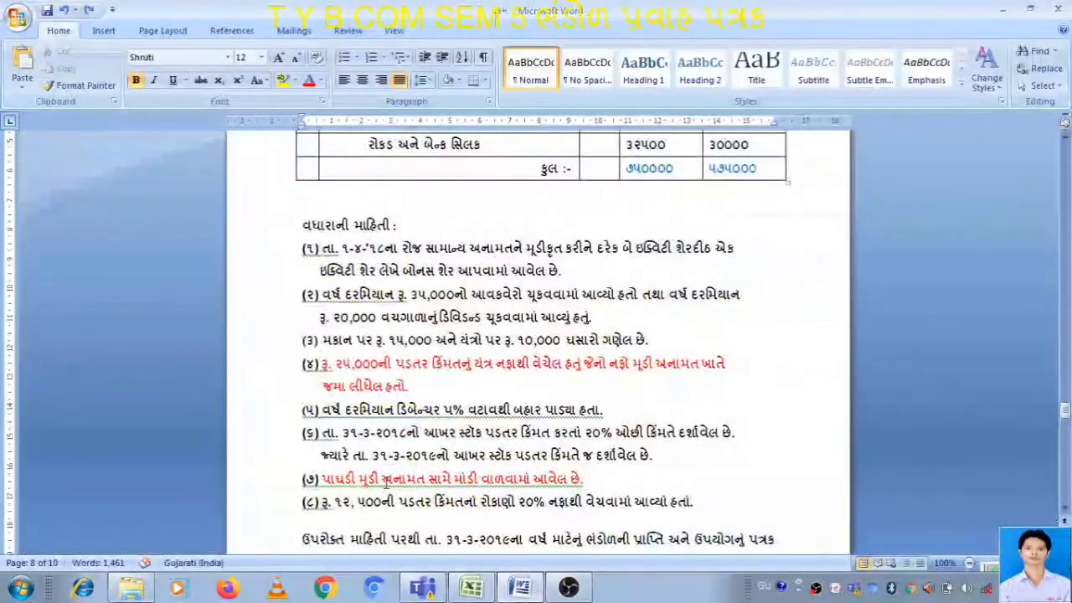
{"action": "double_click", "coordinate": [402, 479]}
{"action": "left_click", "coordinate": [344, 482]}
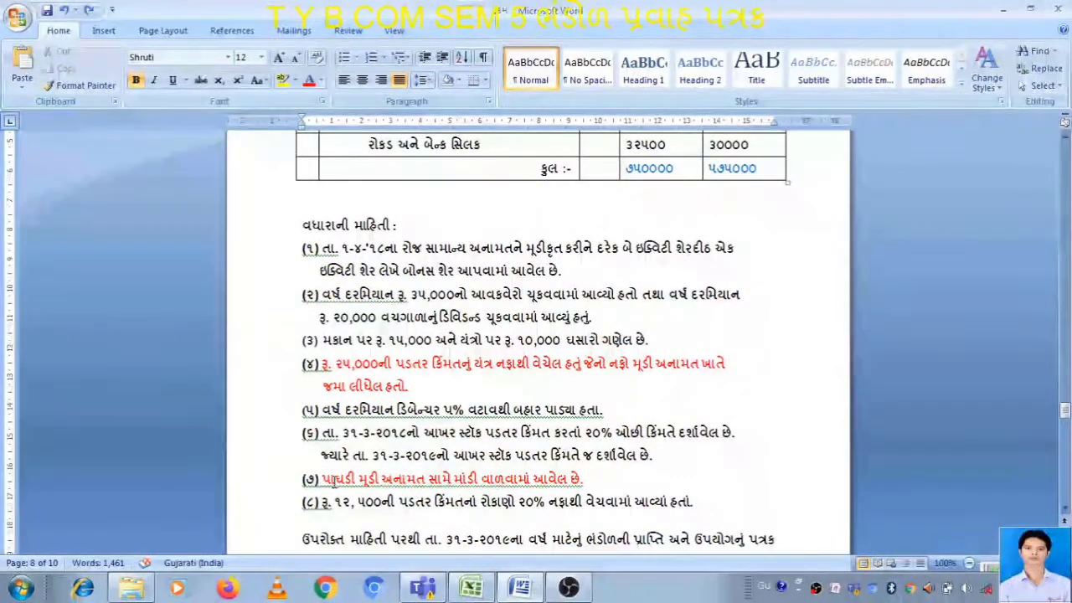
{"action": "left_click", "coordinate": [471, 588]}
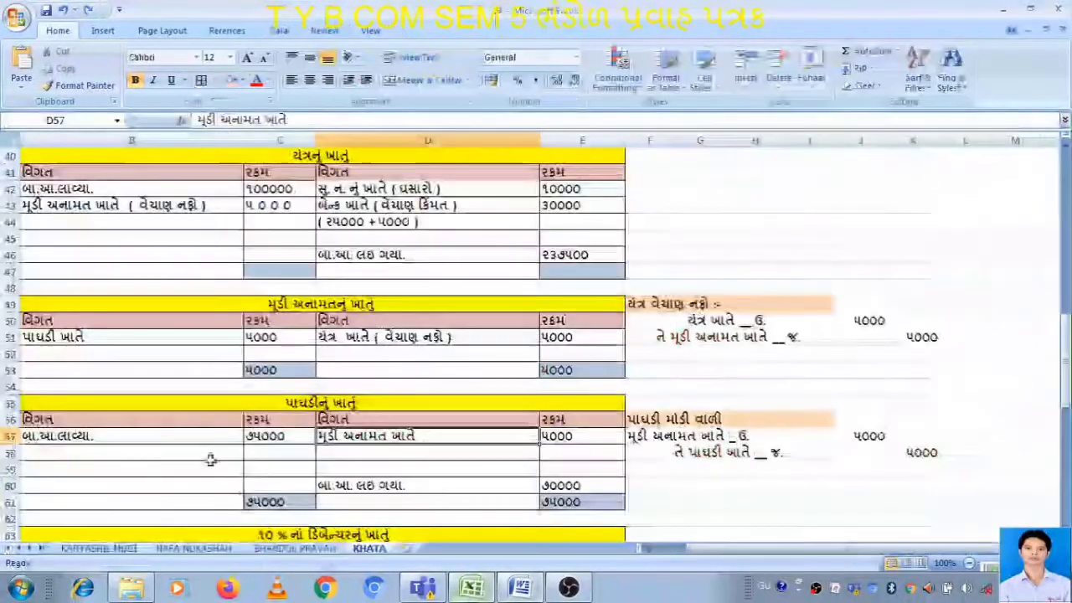
{"action": "left_click", "coordinate": [163, 441]}
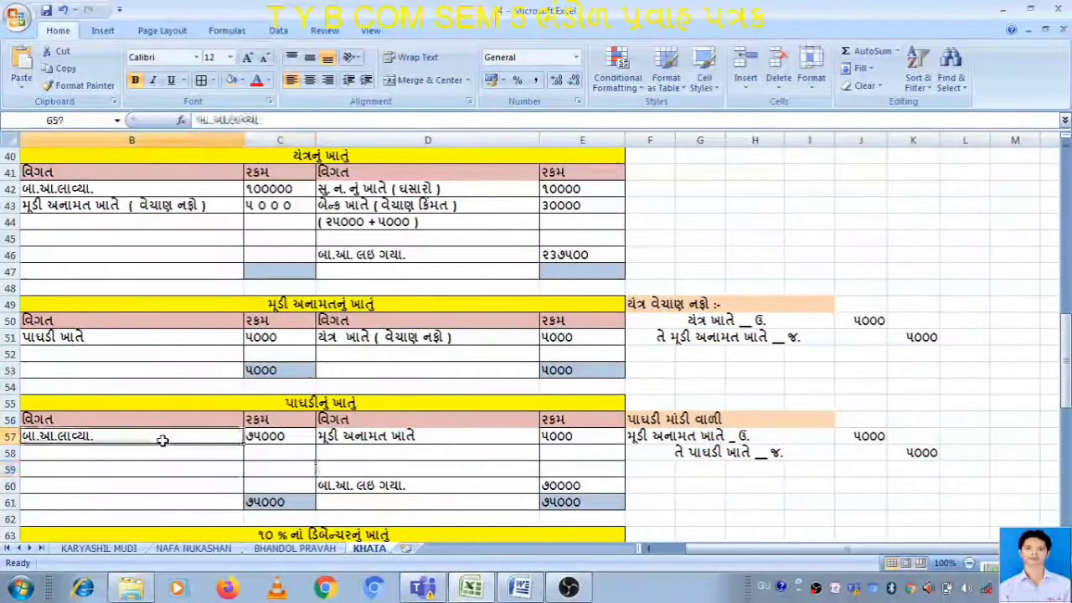
{"action": "left_click", "coordinate": [403, 445]}
{"action": "left_click", "coordinate": [580, 436]}
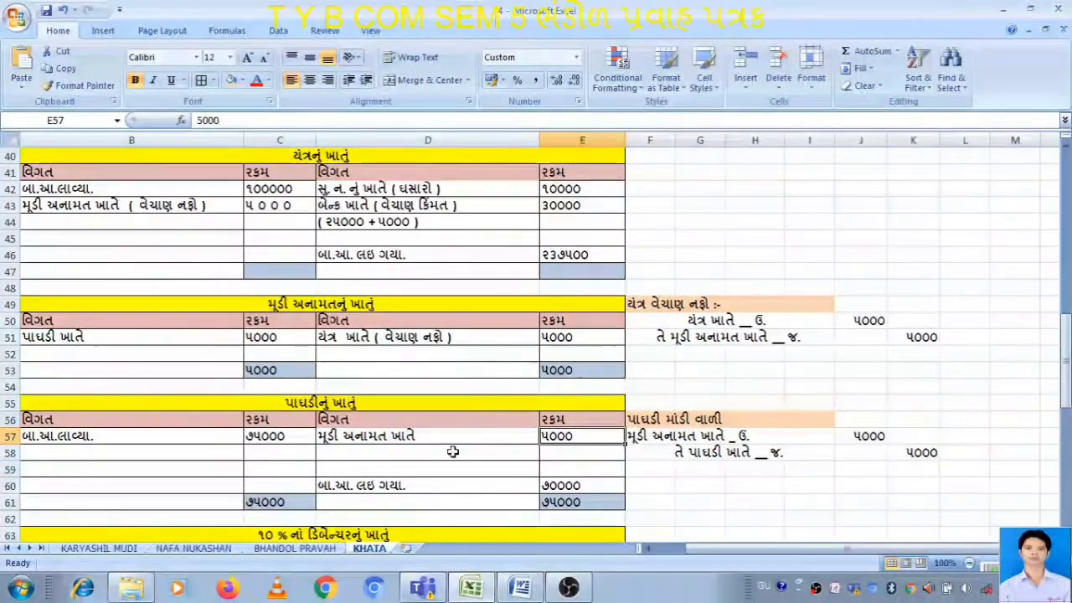
{"action": "left_click", "coordinate": [457, 424]}
{"action": "left_click", "coordinate": [457, 442]}
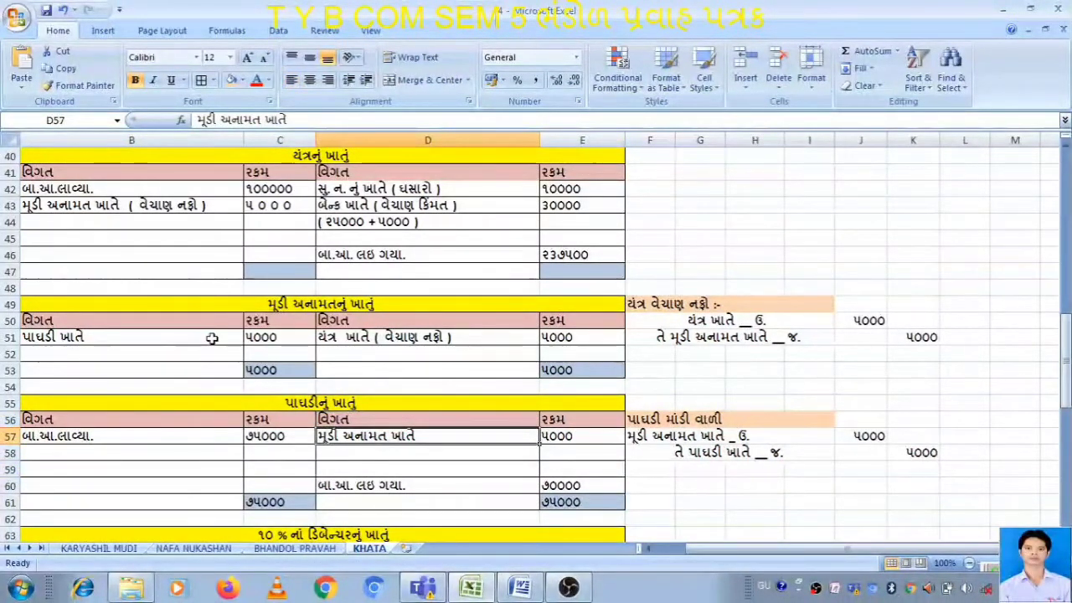
Trace both sides of the capital reserve account to the goodwill write-off and the profit on the machine sale.
{"action": "left_click", "coordinate": [212, 337]}
{"action": "left_click", "coordinate": [283, 337]}
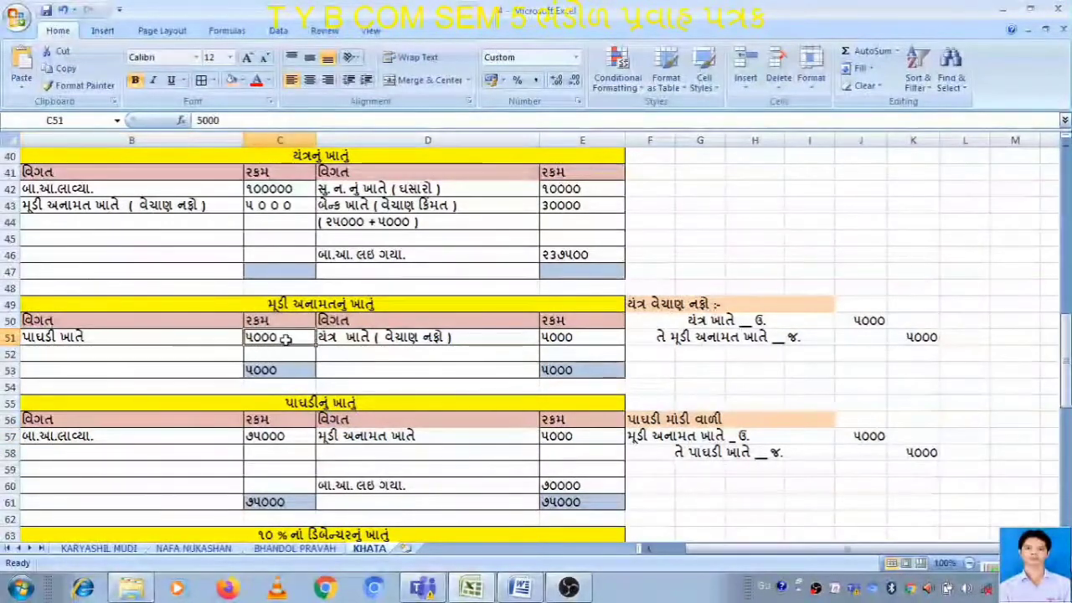
{"action": "key", "text": "Down"}
{"action": "key", "text": "Down"}
{"action": "key", "text": "Down"}
{"action": "key", "text": "Left"}
{"action": "left_click", "coordinate": [226, 339]}
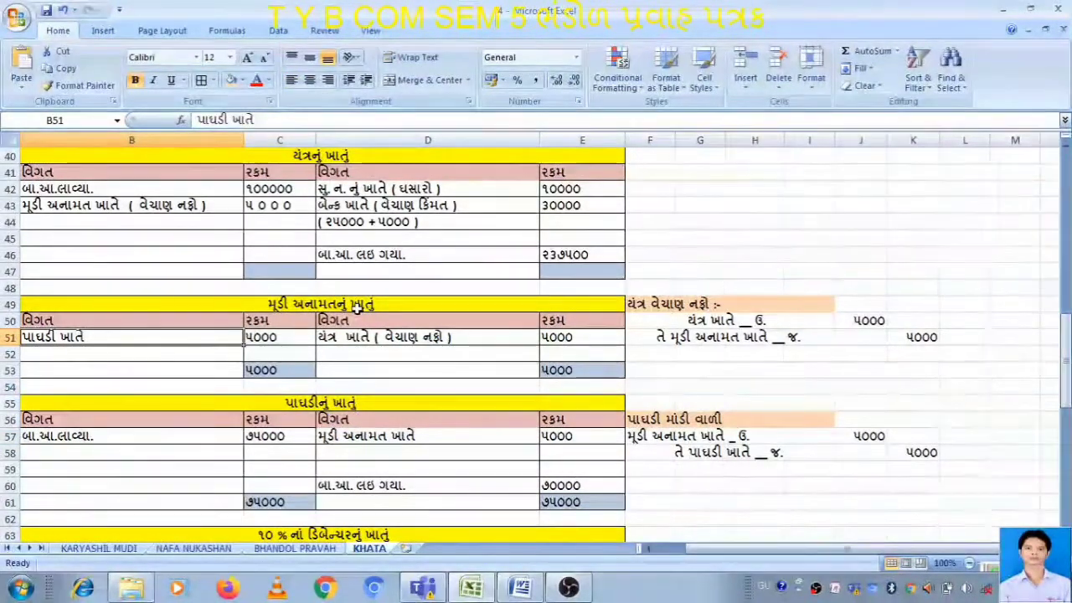
{"action": "key", "text": "Up"}
{"action": "key", "text": "Up"}
{"action": "left_click", "coordinate": [388, 337]}
{"action": "left_click", "coordinate": [192, 209]}
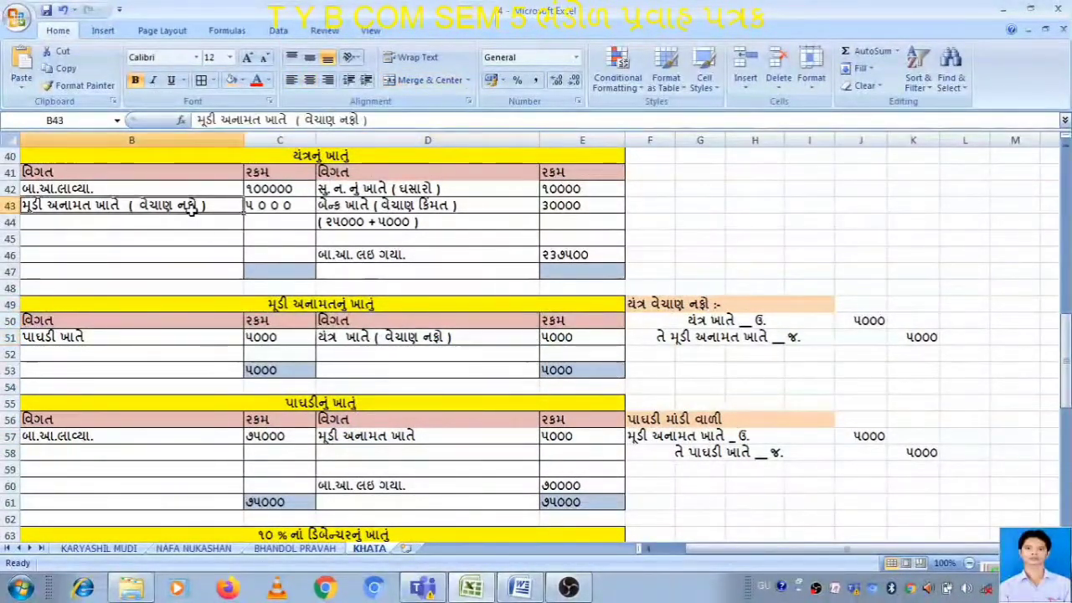
{"action": "left_click", "coordinate": [499, 344]}
{"action": "left_click", "coordinate": [558, 339]}
{"action": "left_click", "coordinate": [557, 304]}
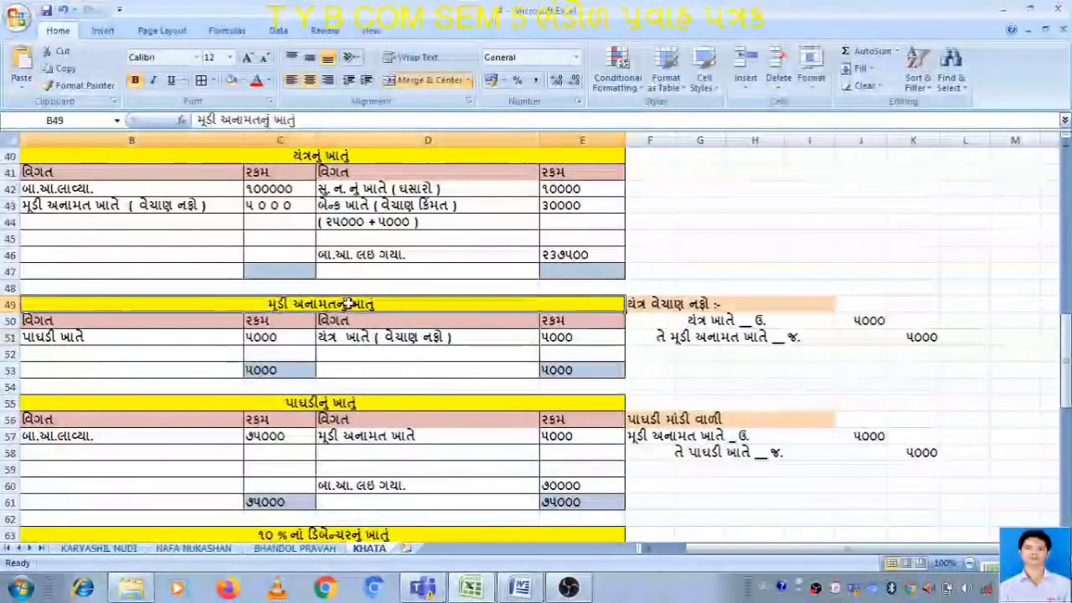
{"action": "left_click", "coordinate": [577, 338]}
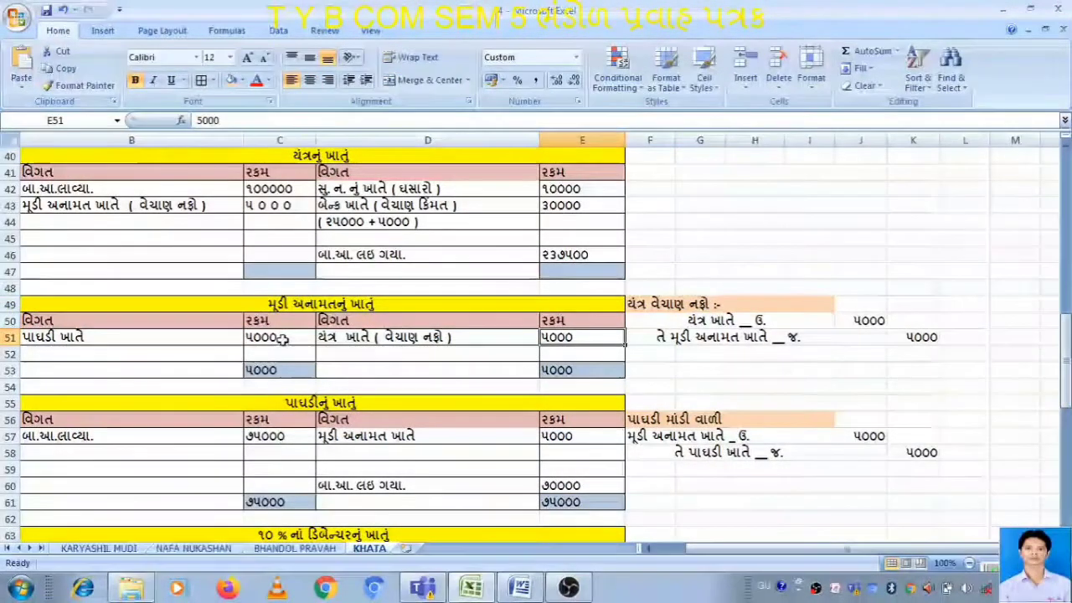
{"action": "key", "text": "Left"}
{"action": "key", "text": "Left"}
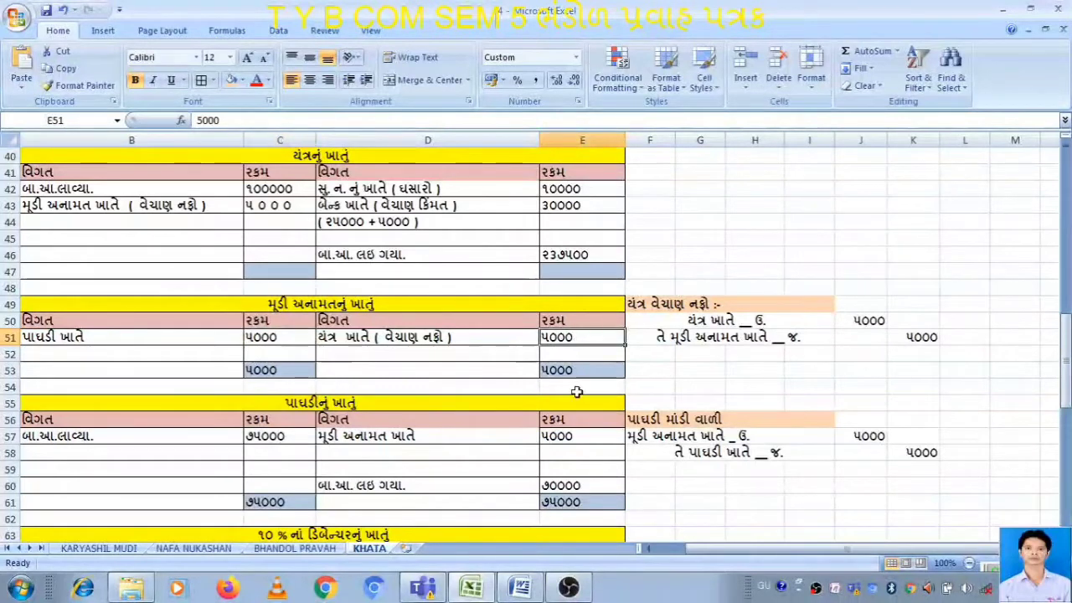
{"action": "left_click", "coordinate": [494, 339]}
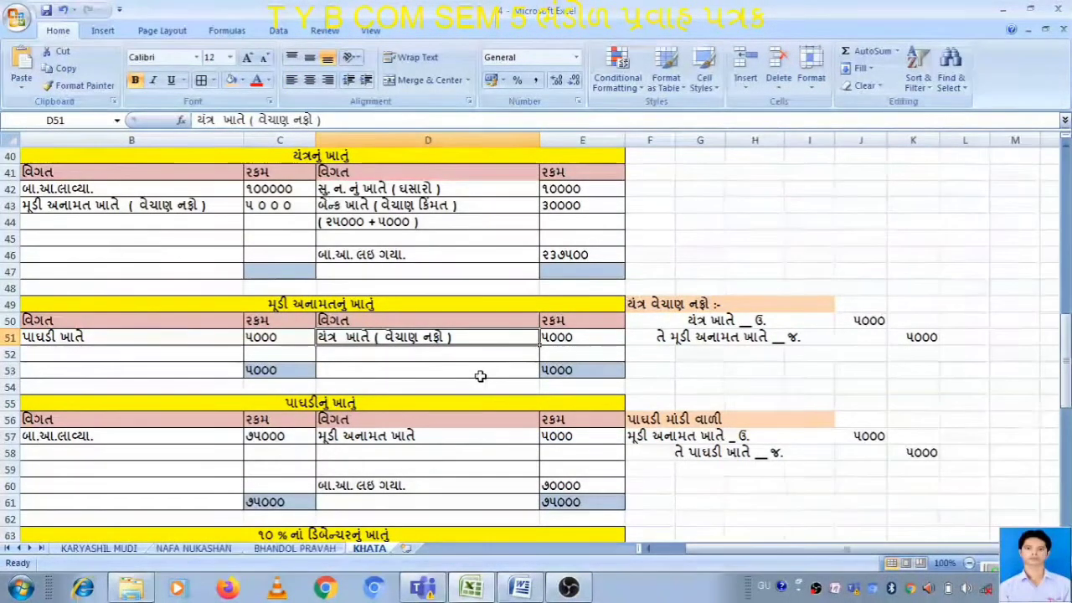
Examine how the machine account's sale price is made up and compare it with the machine sale entry on the BHANDOL PRAVAH sheet.
{"action": "left_click", "coordinate": [30, 205]}
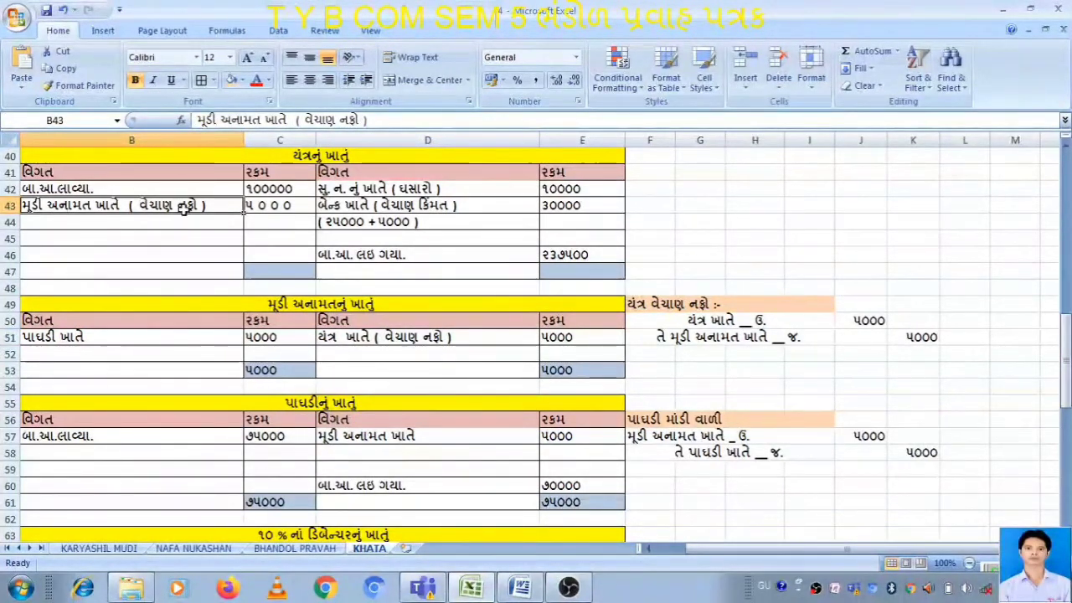
{"action": "left_click", "coordinate": [181, 239]}
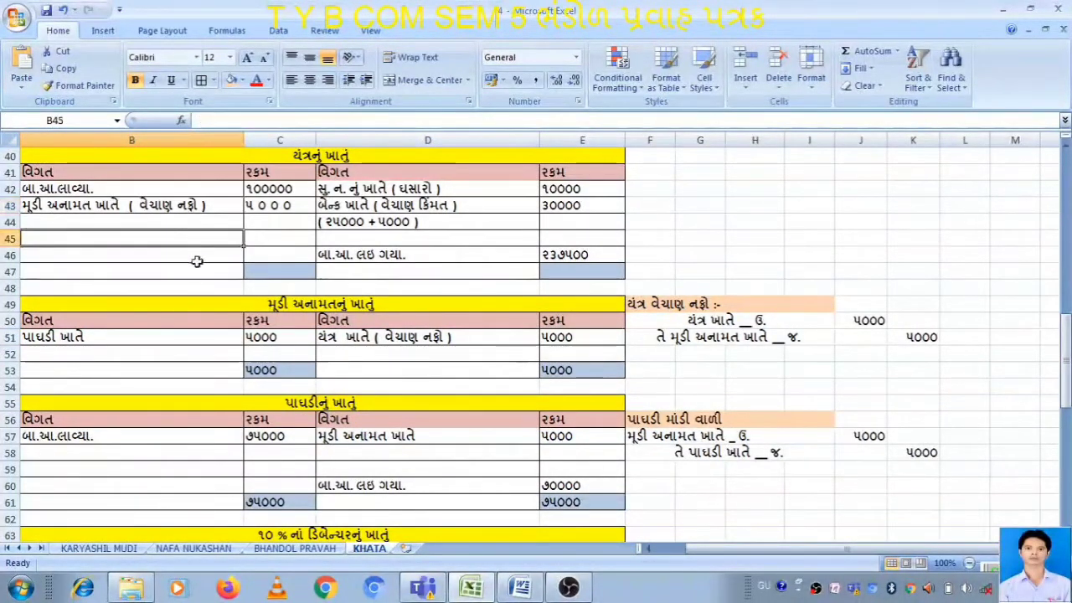
{"action": "left_click", "coordinate": [368, 222]}
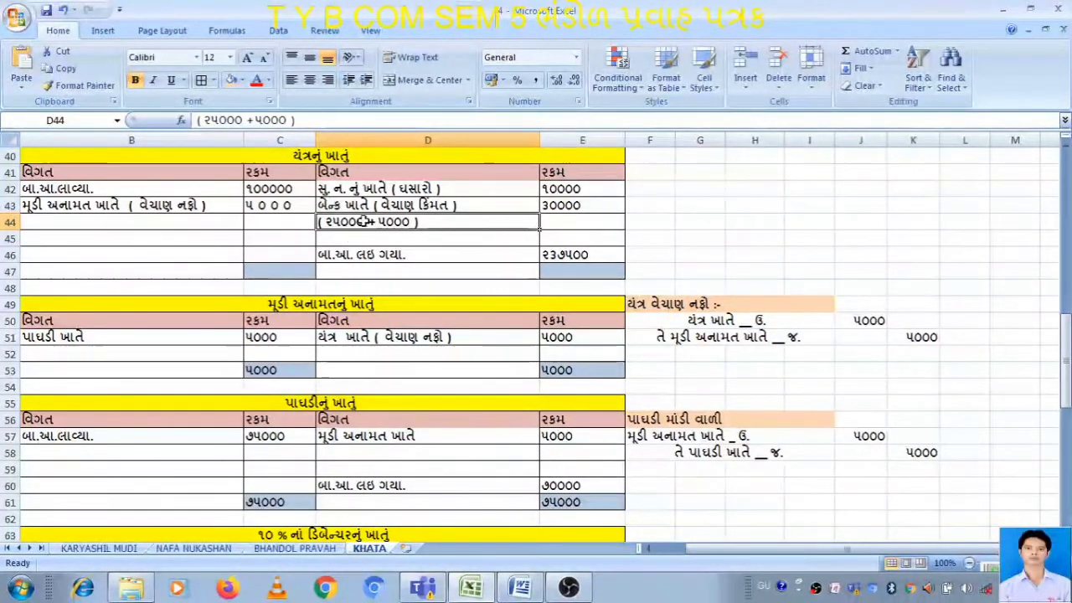
{"action": "double_click", "coordinate": [366, 221]}
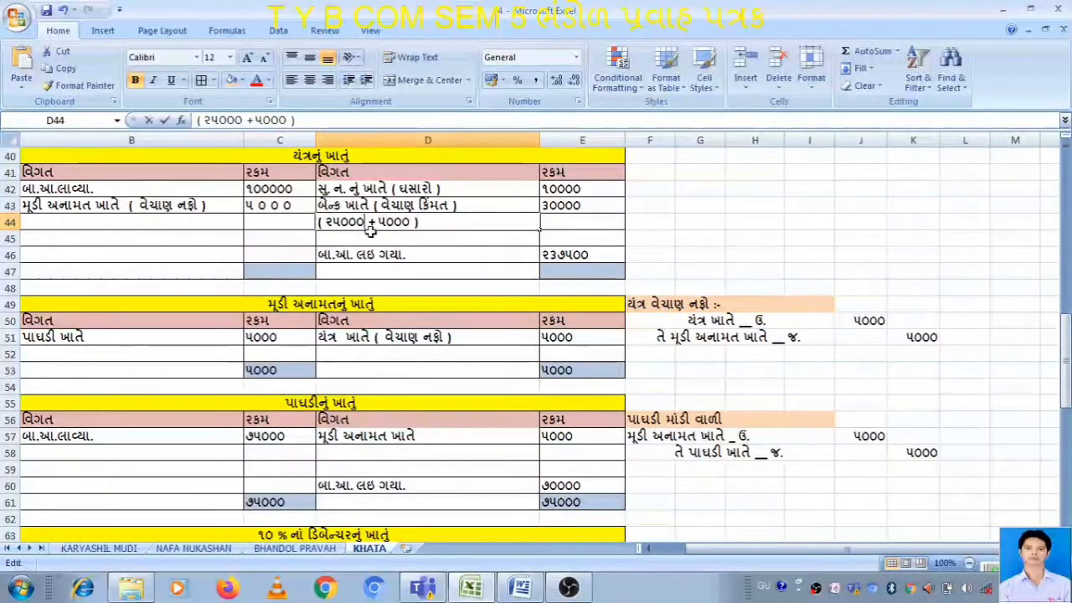
{"action": "left_click", "coordinate": [276, 207]}
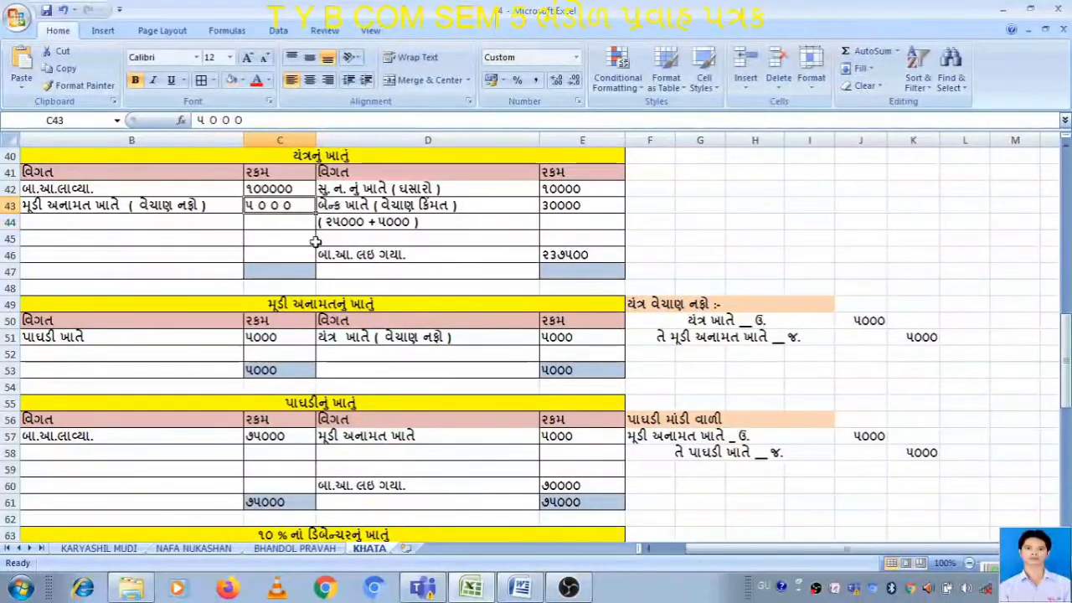
{"action": "left_click", "coordinate": [414, 222]}
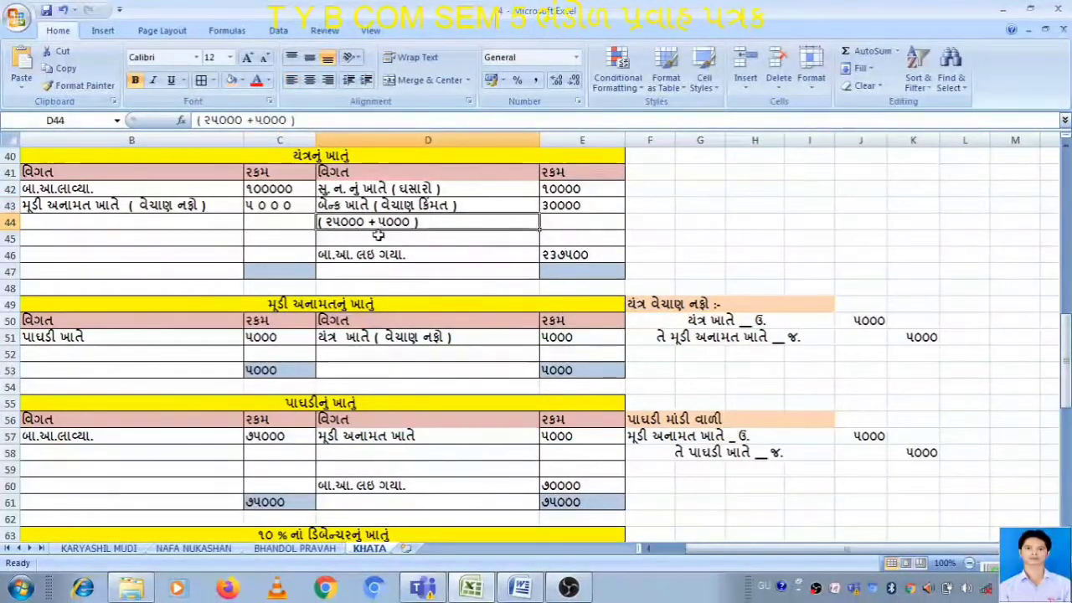
{"action": "left_click", "coordinate": [560, 208]}
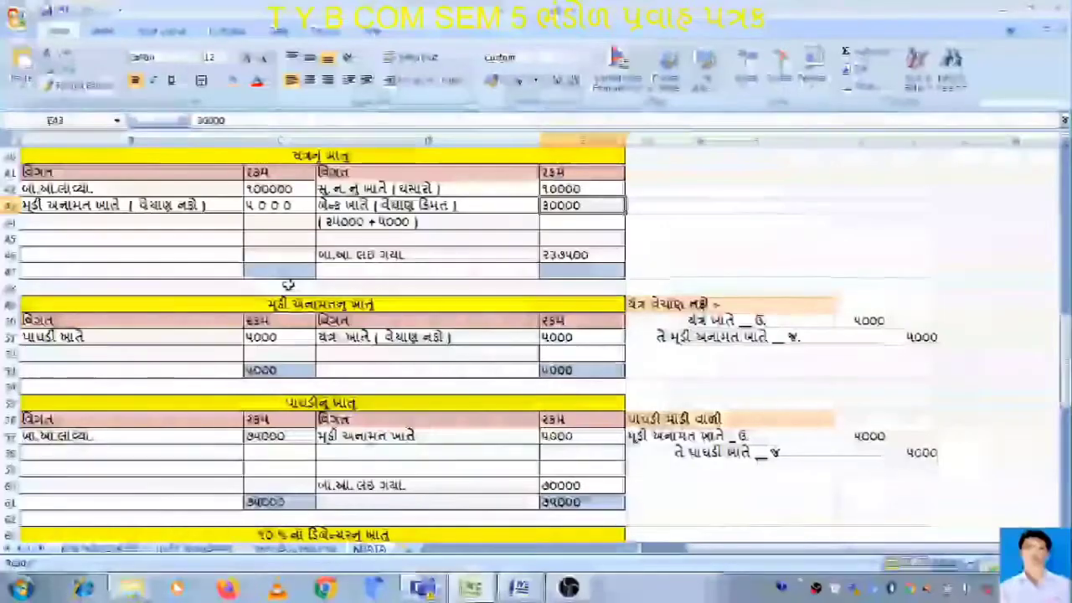
{"action": "left_click", "coordinate": [285, 271]}
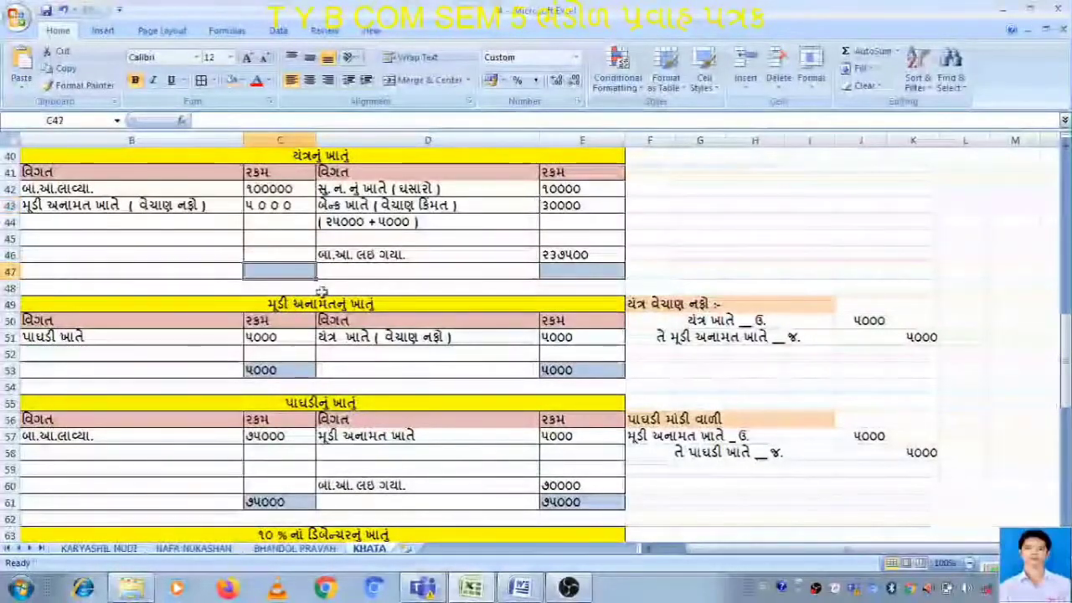
{"action": "left_click", "coordinate": [546, 206]}
{"action": "left_click", "coordinate": [295, 547]}
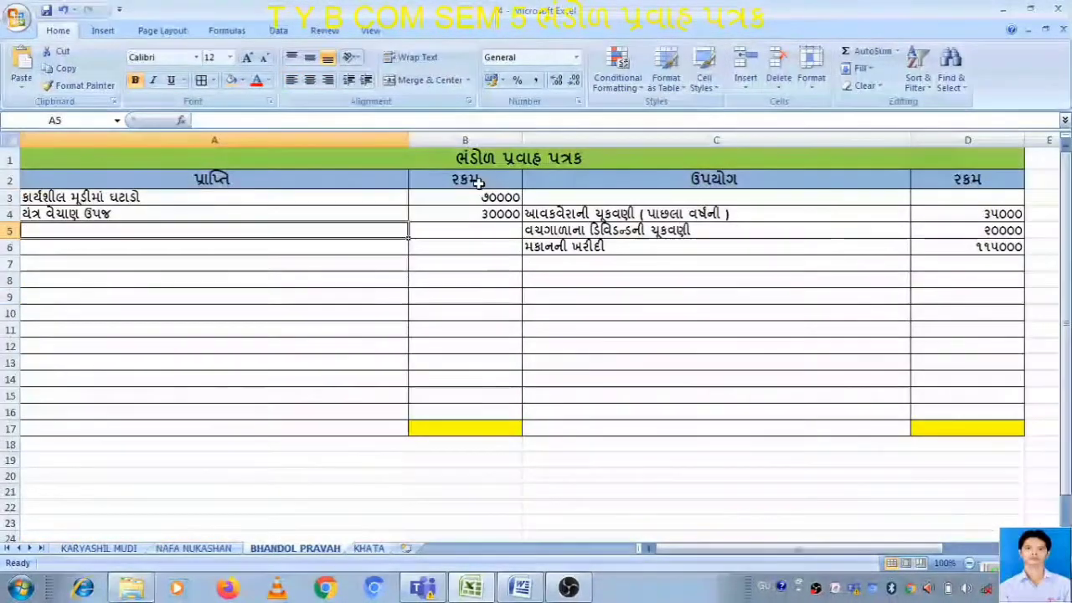
{"action": "left_click", "coordinate": [471, 214]}
{"action": "left_click", "coordinate": [368, 548]}
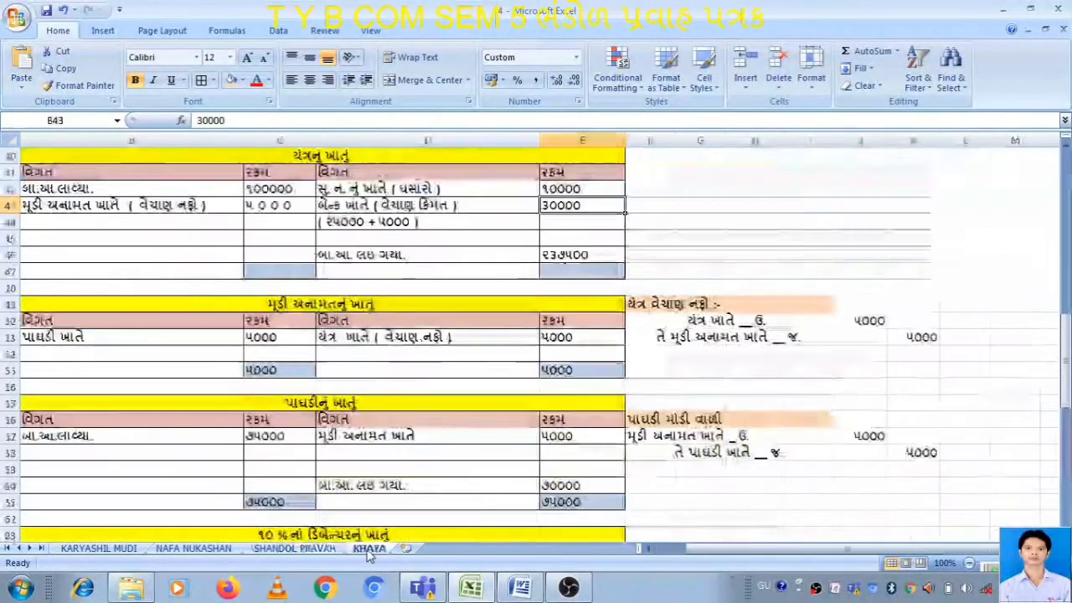
Enter ૨૭૭૫૦૦ as the total on both the credit and debit sides of the machine account.
{"action": "left_click", "coordinate": [555, 271]}
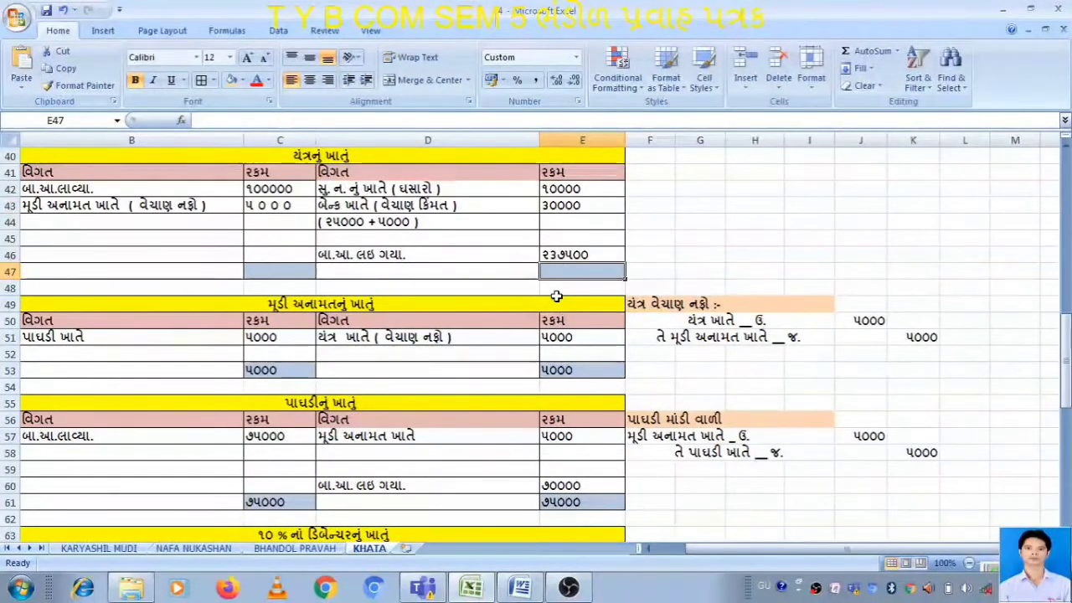
{"action": "type", "text": "૨૩૭"}
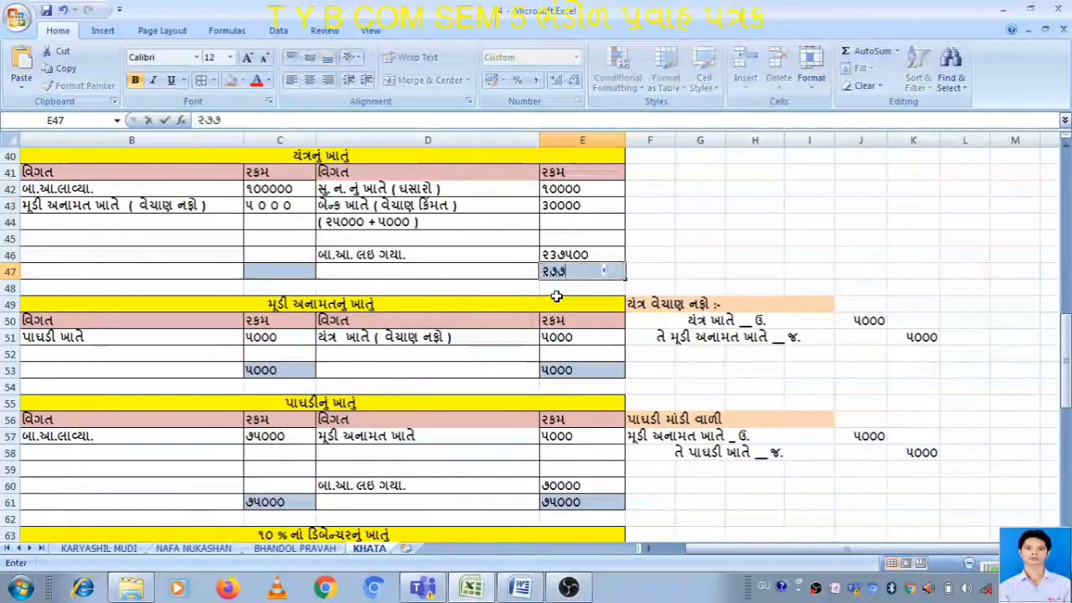
{"action": "type", "text": "૫૦૦"}
{"action": "key", "text": "Left"}
{"action": "key", "text": "Left"}
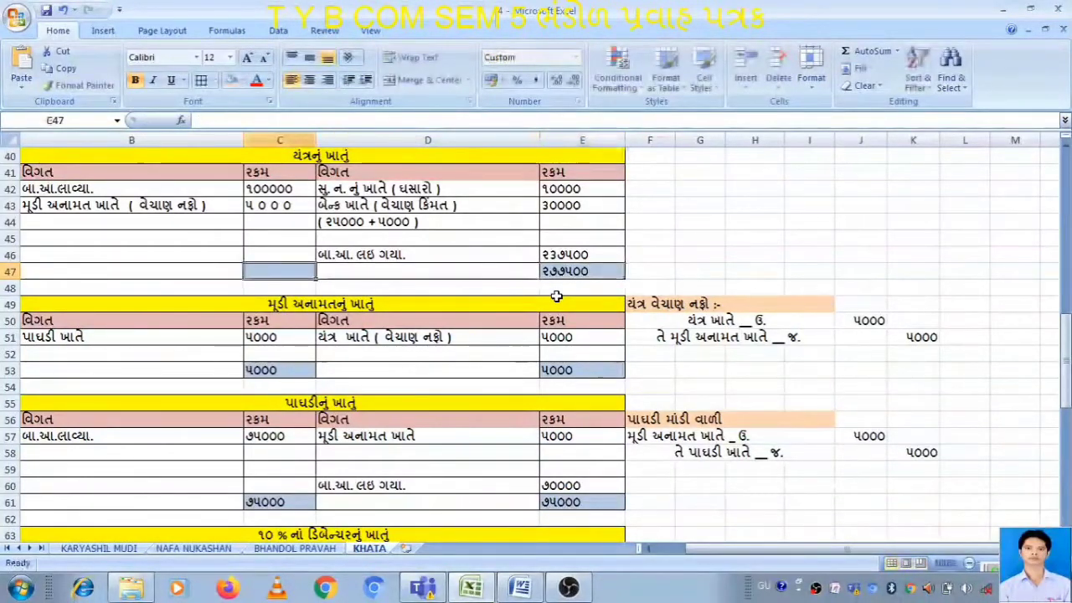
{"action": "type", "text": "૨૭૭૫૦૦"}
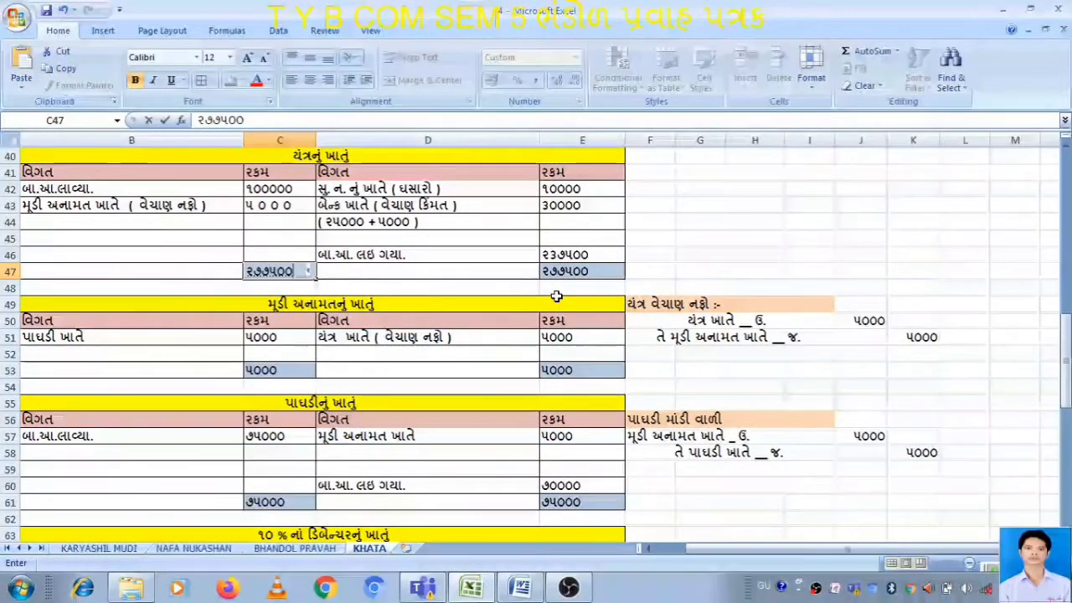
Record the machine purchase on the machine account's debit side as "બેન્ક ખાતે ( ખરીદી )" with the amount ૧૭૨૫૦૦.
{"action": "key", "text": "Up"}
{"action": "key", "text": "Up"}
{"action": "key", "text": "Up"}
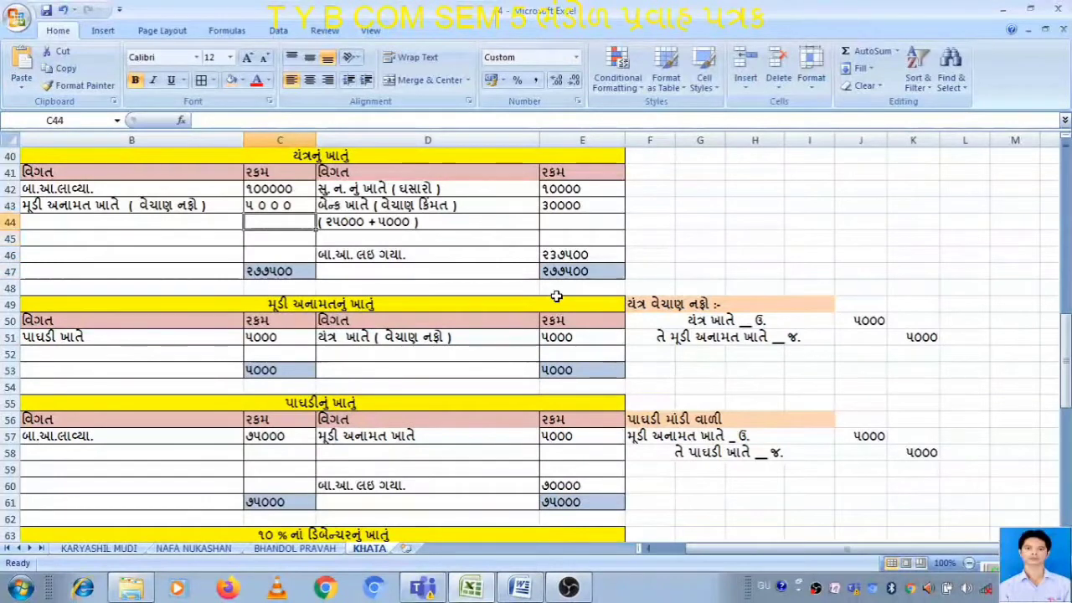
{"action": "type", "text": "૧૭૨૫"}
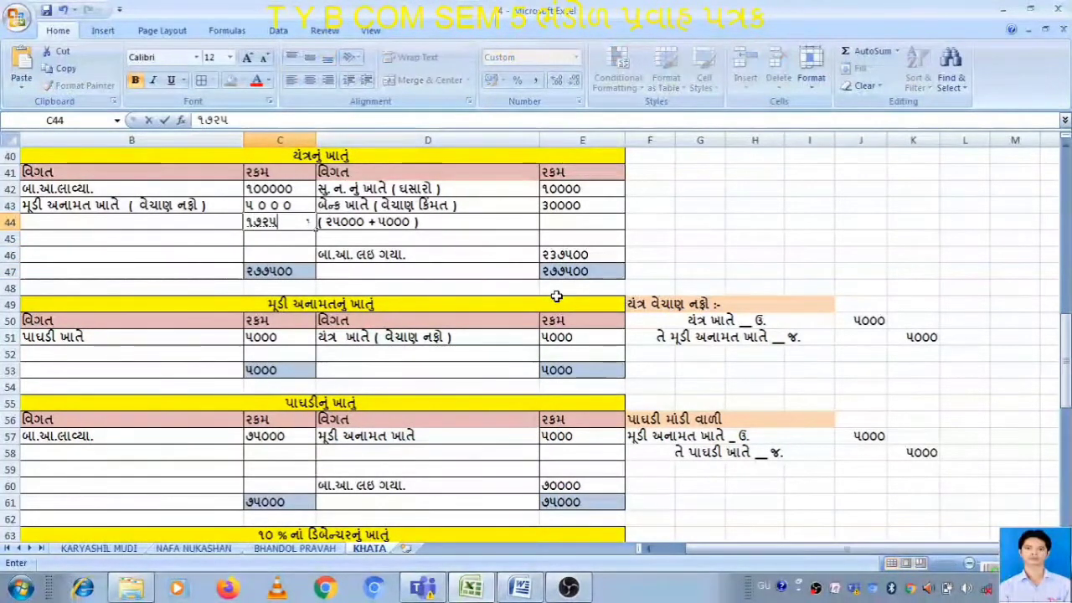
{"action": "type", "text": "૦૦"}
{"action": "key", "text": "Left"}
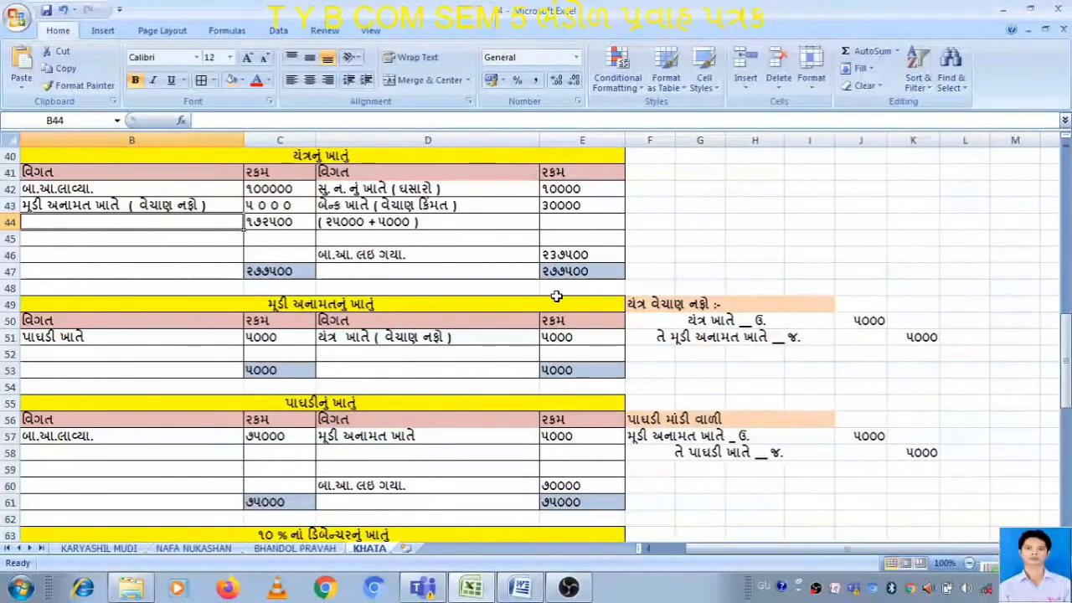
{"action": "type", "text": "બે"}
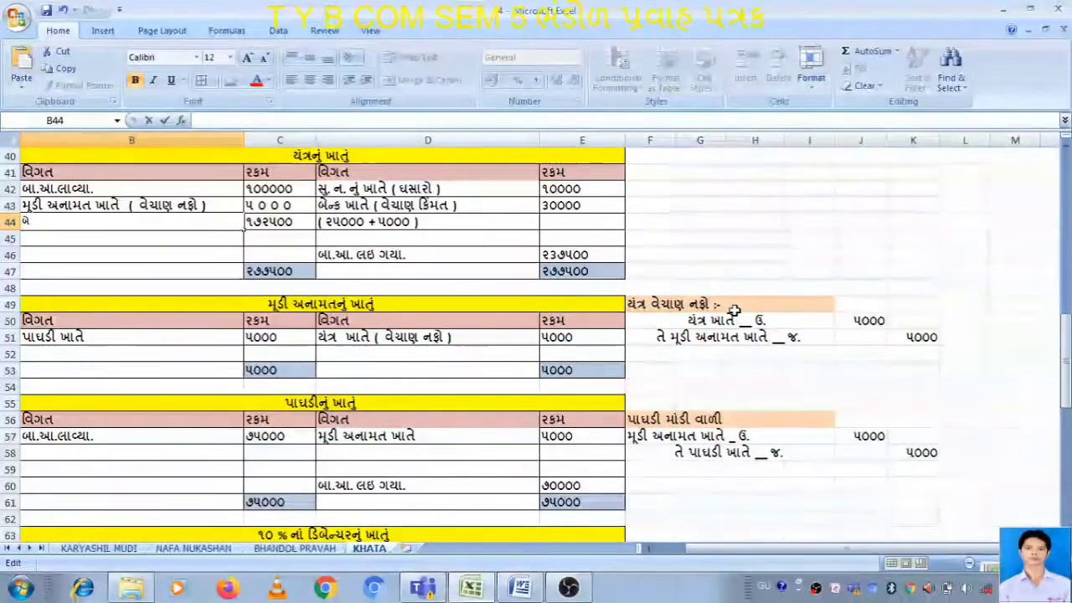
{"action": "type", "text": "ન્ક "}
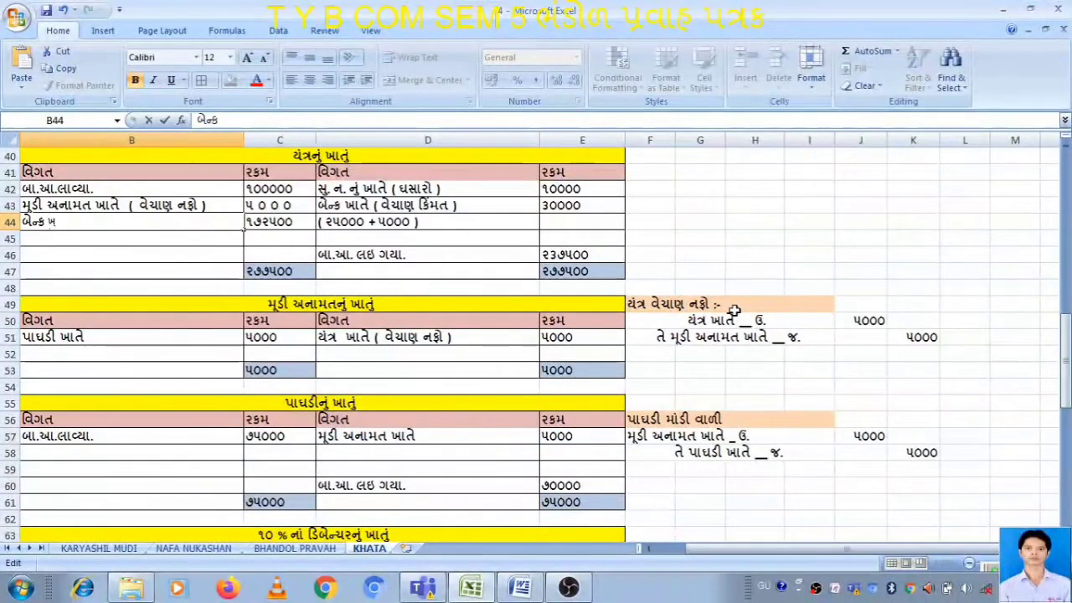
{"action": "type", "text": "ખાતે ("}
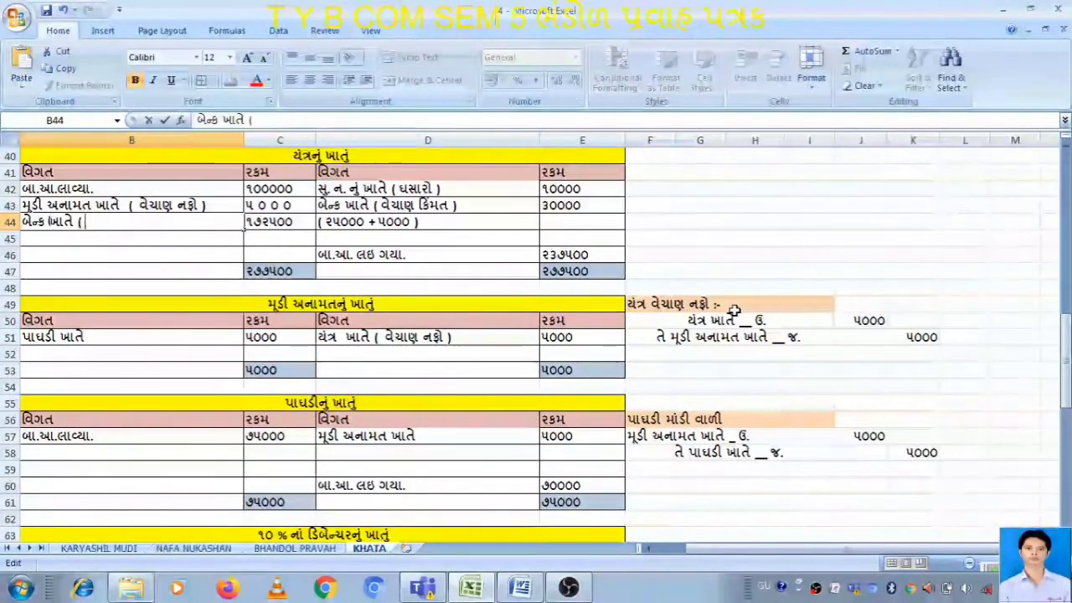
{"action": "type", "text": "ખરીદી )"}
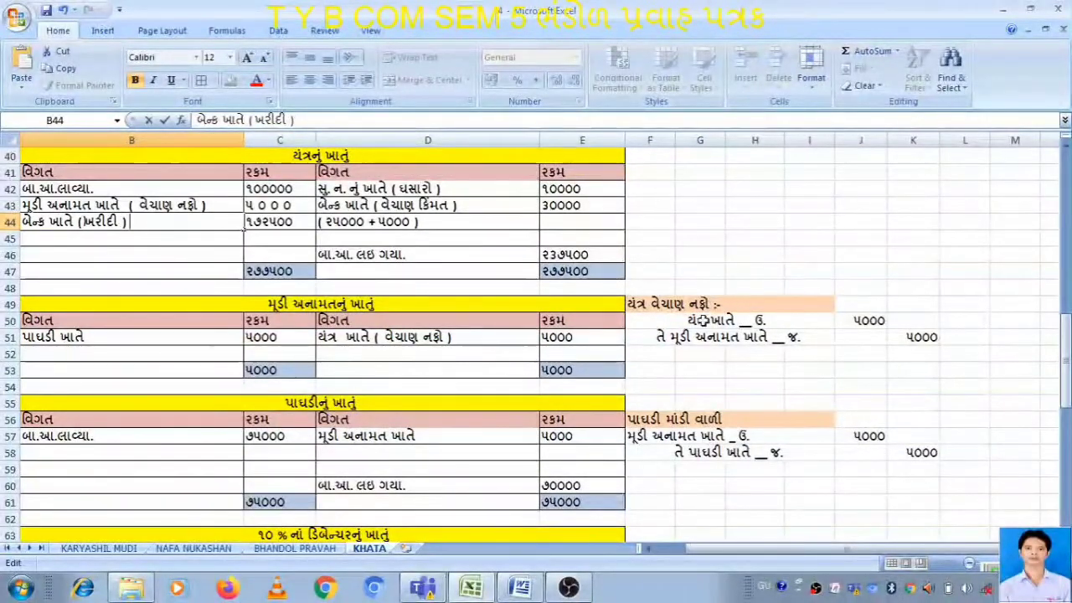
{"action": "left_click", "coordinate": [514, 356]}
{"action": "left_click", "coordinate": [159, 225]}
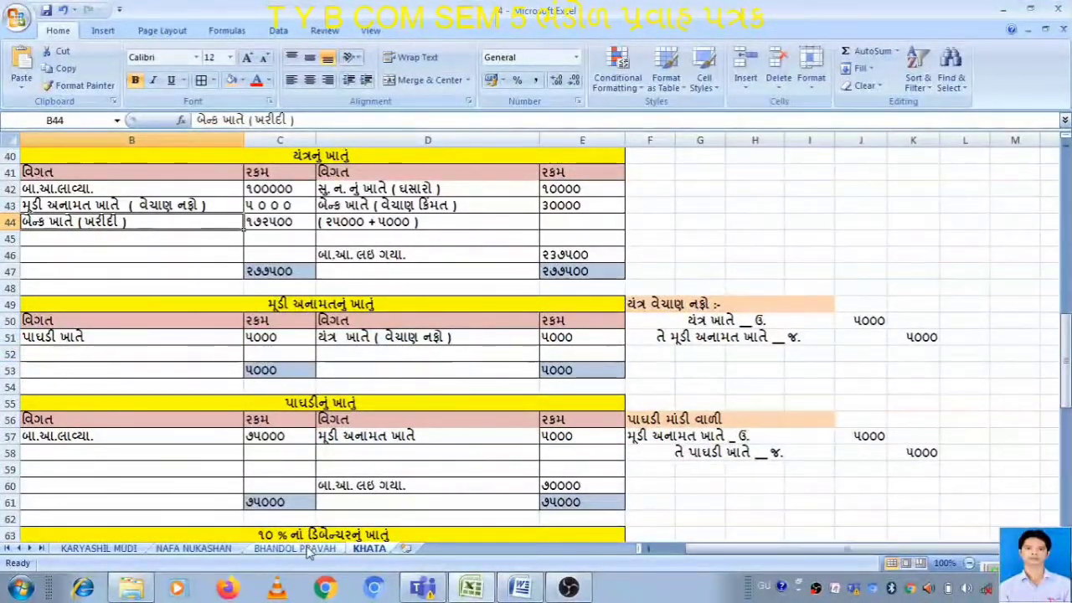
Add "યંત્રની ખરીદી" with ૧૭૨૫૦૦ below the building purchase in the uses section of the BHANDOL PRAVAH sheet.
{"action": "left_click", "coordinate": [295, 548]}
{"action": "left_click", "coordinate": [565, 262]}
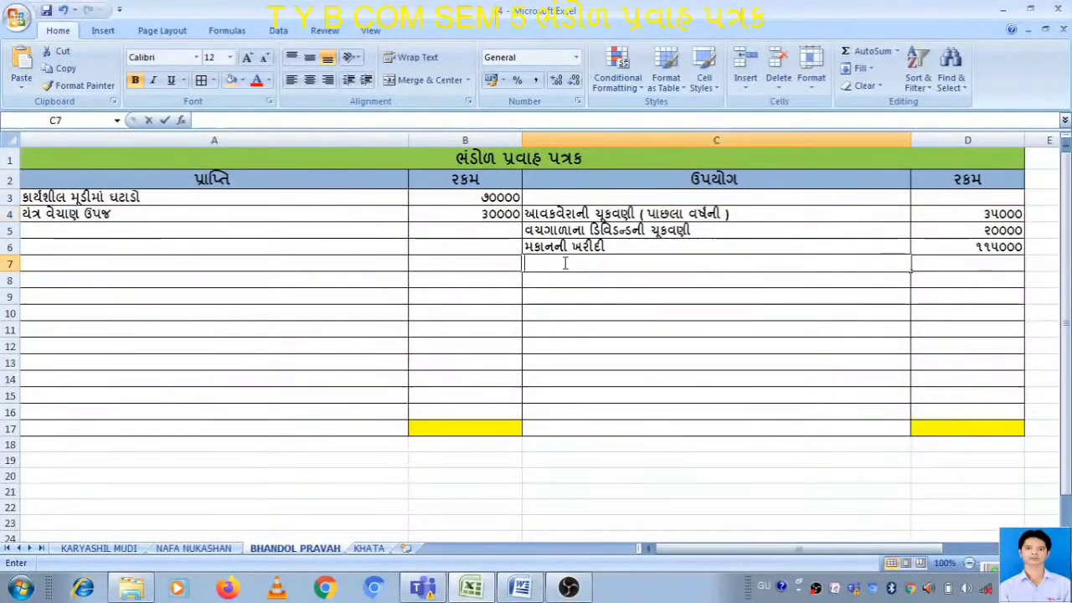
{"action": "type", "text": "યંત"}
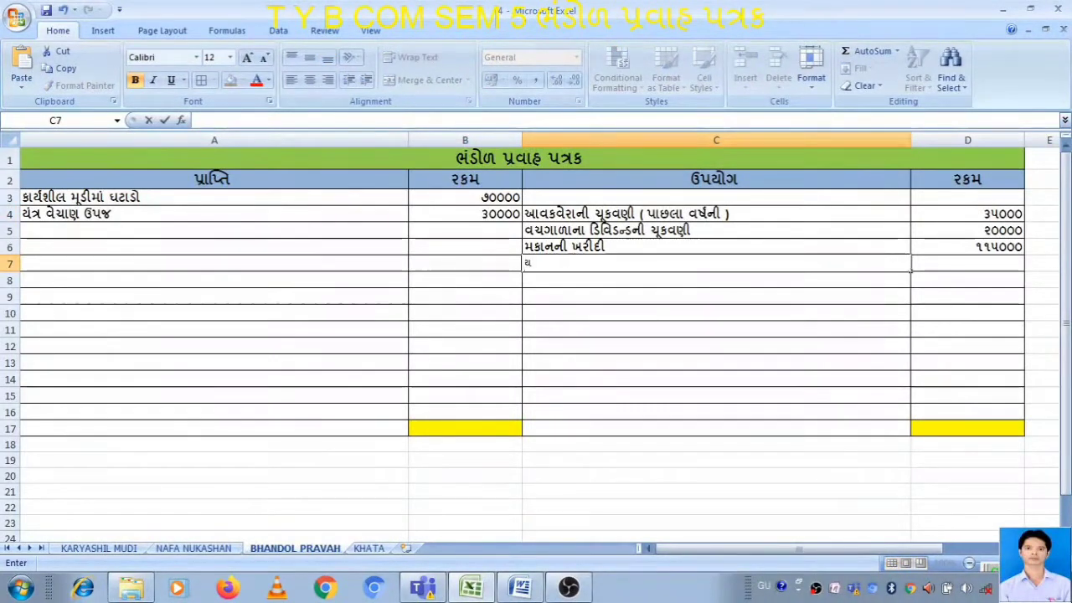
{"action": "type", "text": "્રની "}
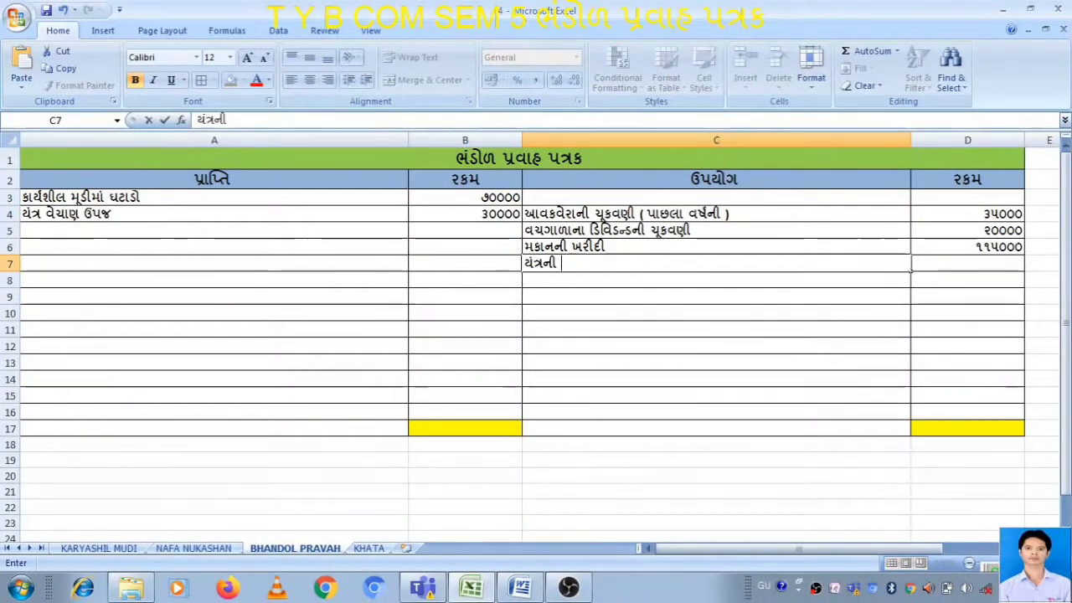
{"action": "type", "text": "ખરીદી"}
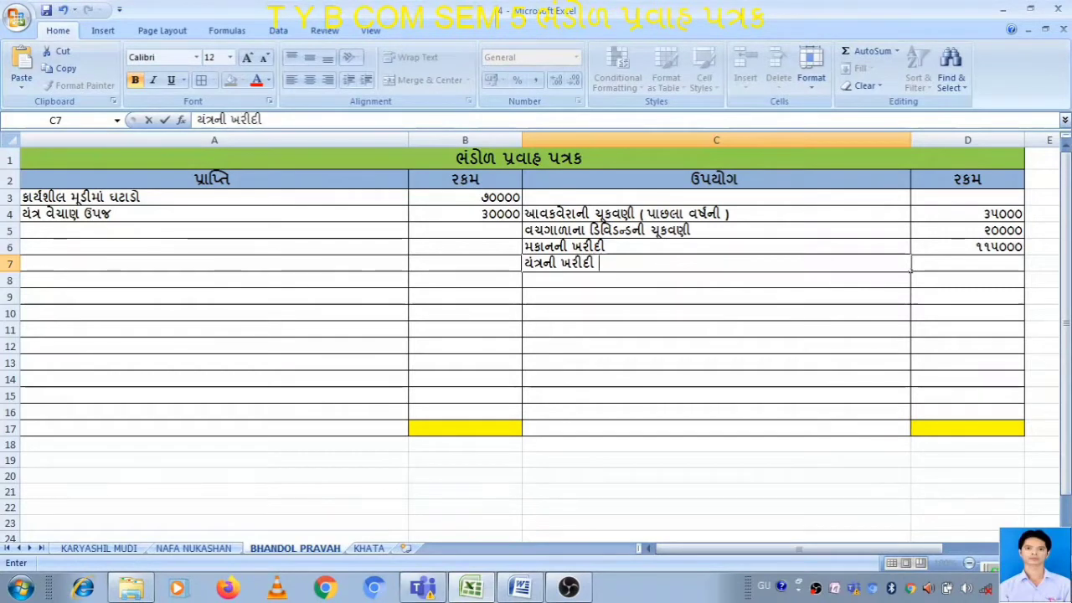
{"action": "key", "text": "Tab"}
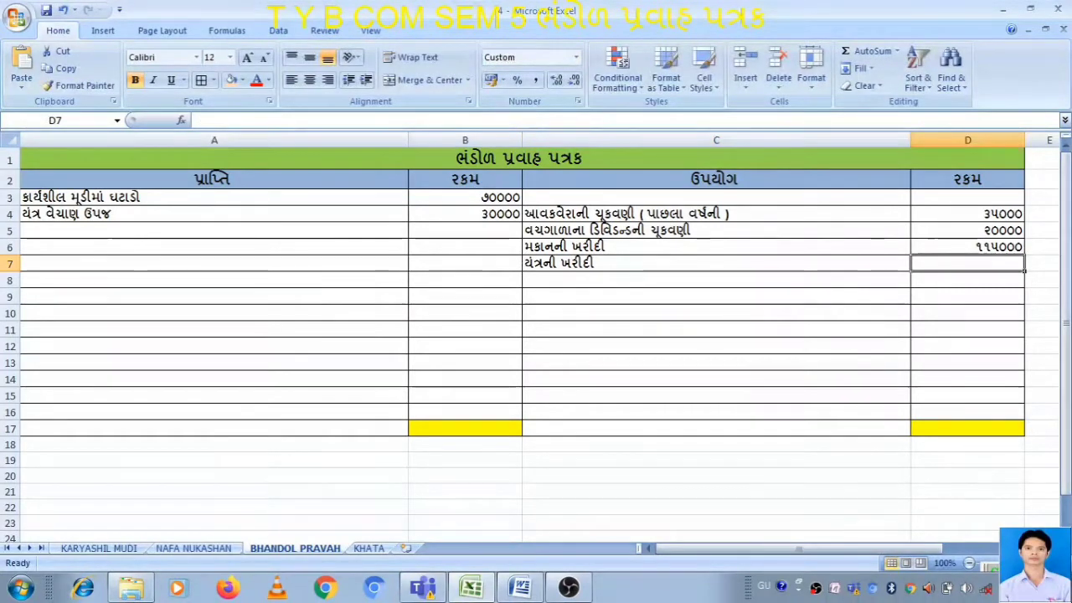
{"action": "type", "text": "૧૭૨૫૦૦"}
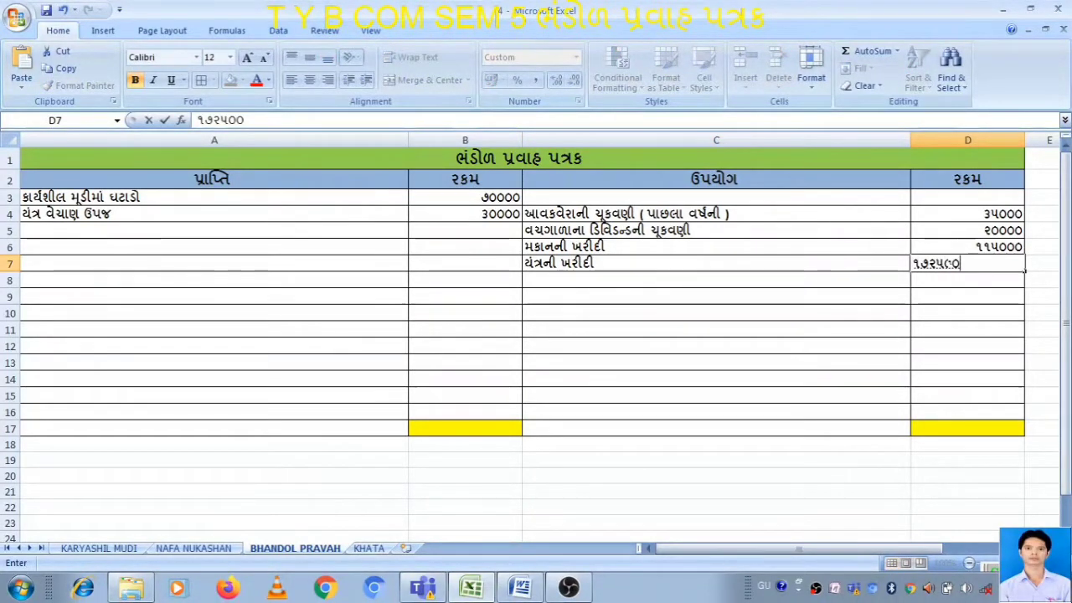
{"action": "key", "text": "Return"}
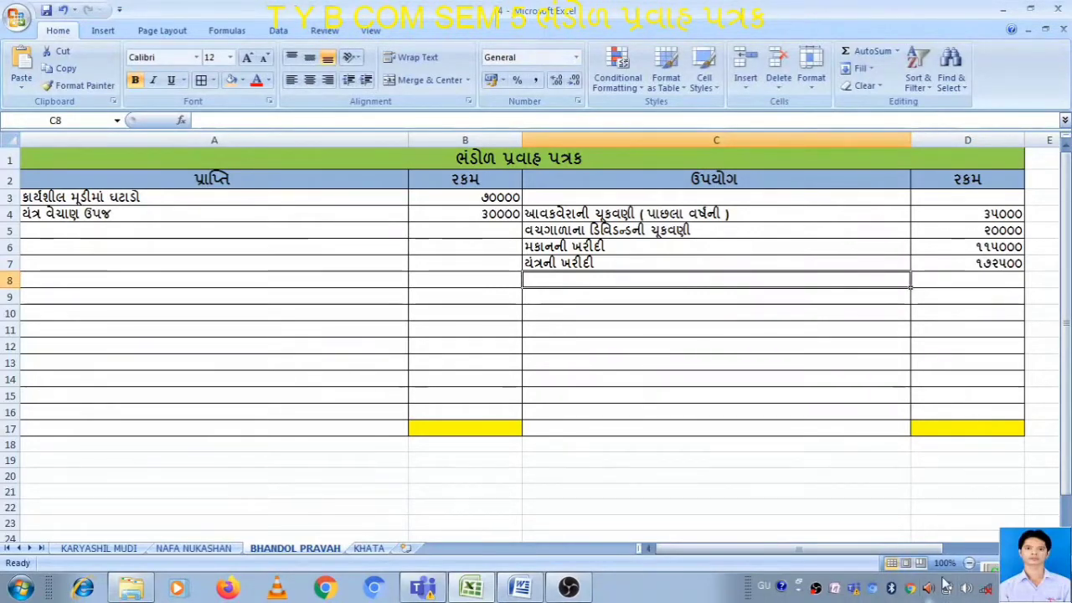
Compare note 5 in the Word document with the debenture face value, 5% discount and bank amount worked out on the Excel KHATA sheet.
{"action": "left_click", "coordinate": [368, 547]}
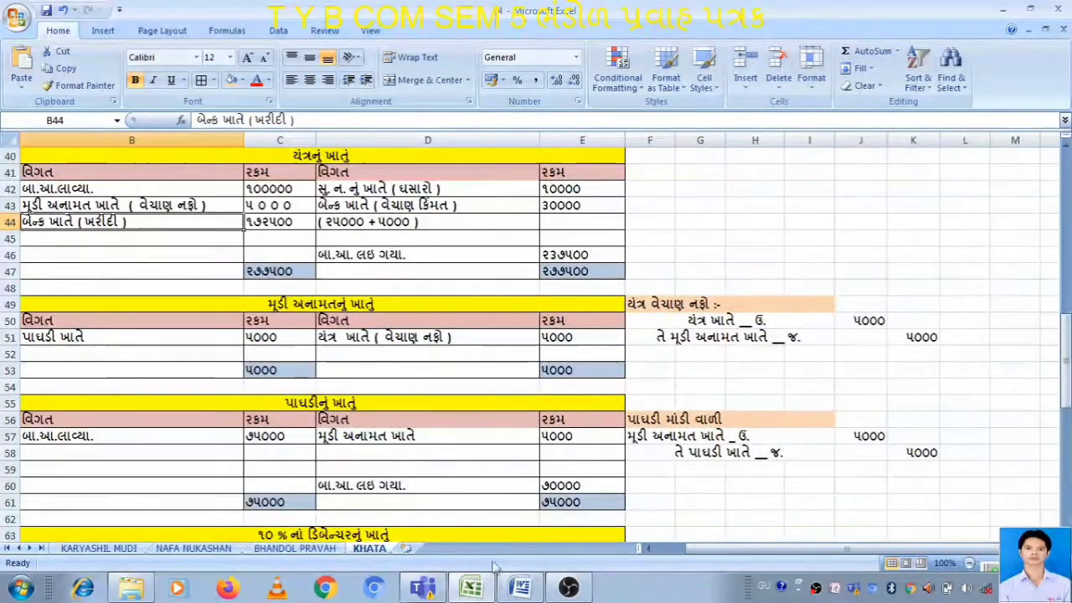
{"action": "left_click", "coordinate": [520, 586]}
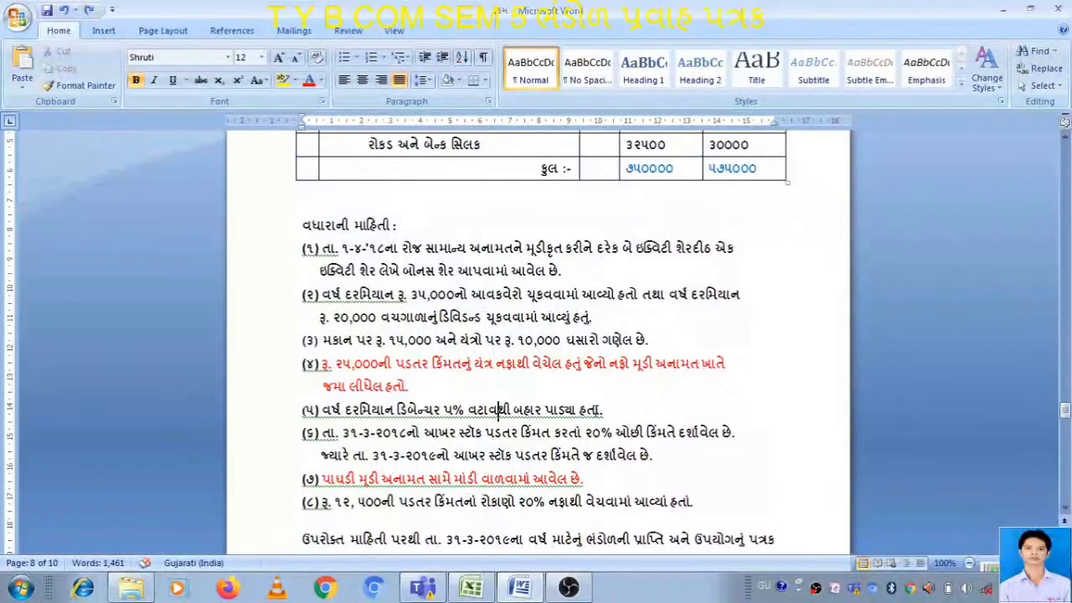
{"action": "left_click", "coordinate": [473, 588]}
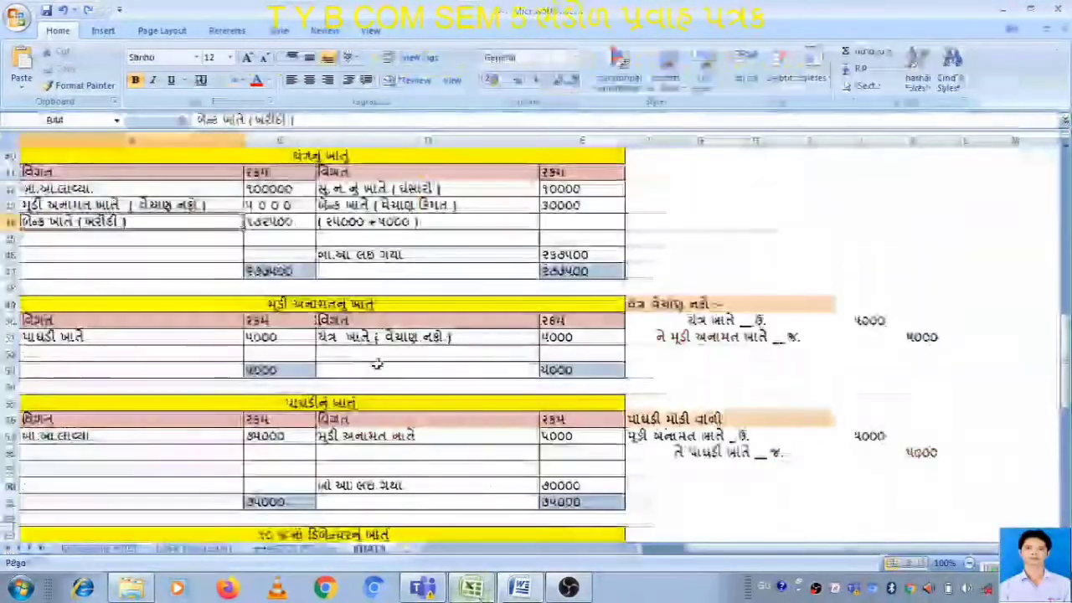
{"action": "scroll", "coordinate": [386, 357], "scroll_direction": "down", "scroll_amount": 10}
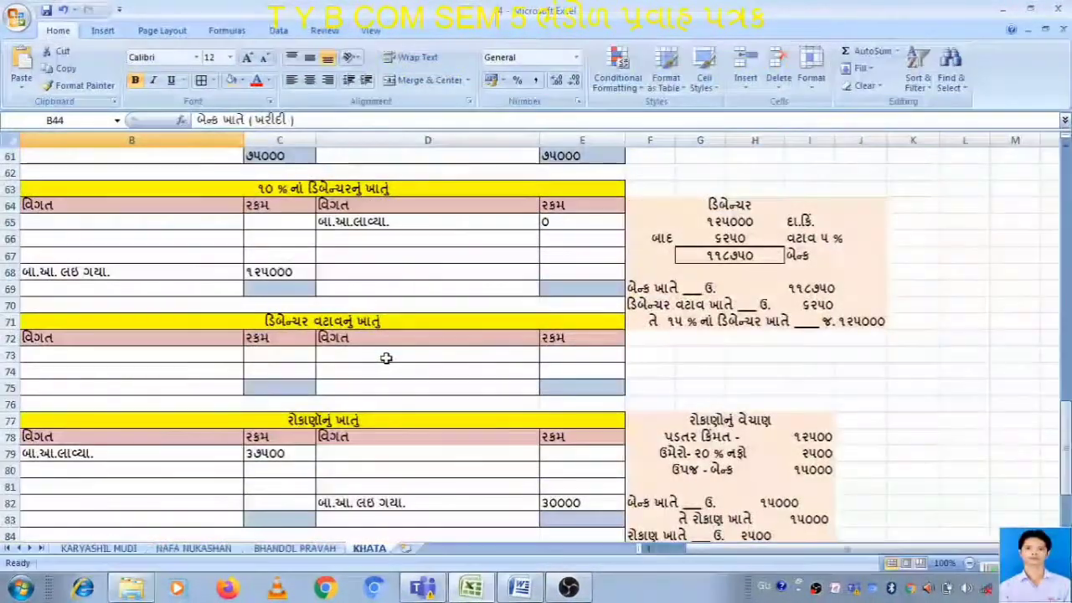
{"action": "left_click", "coordinate": [766, 223]}
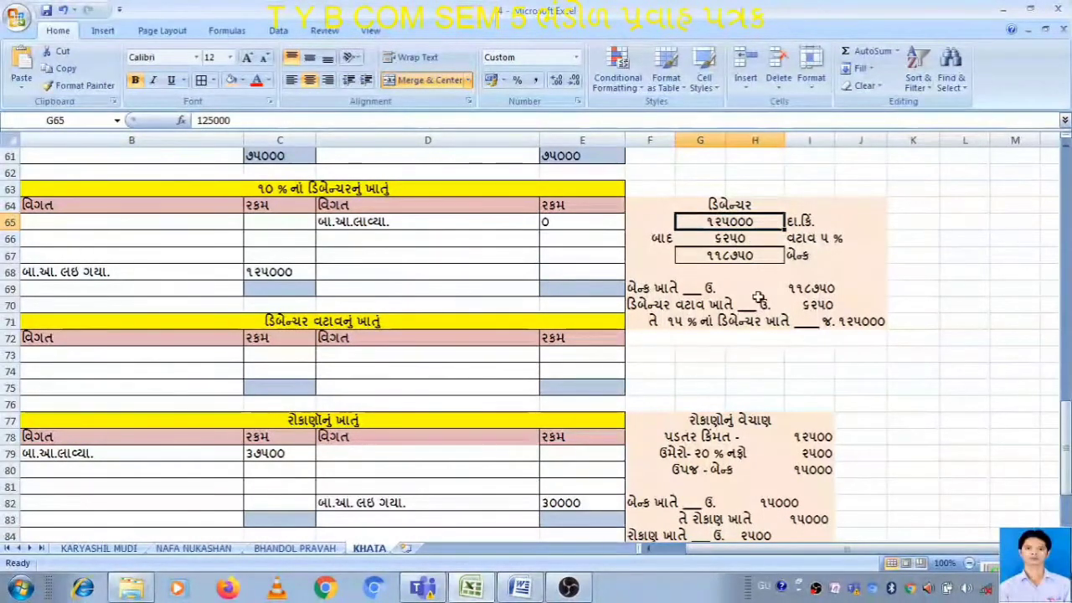
{"action": "left_click", "coordinate": [808, 238]}
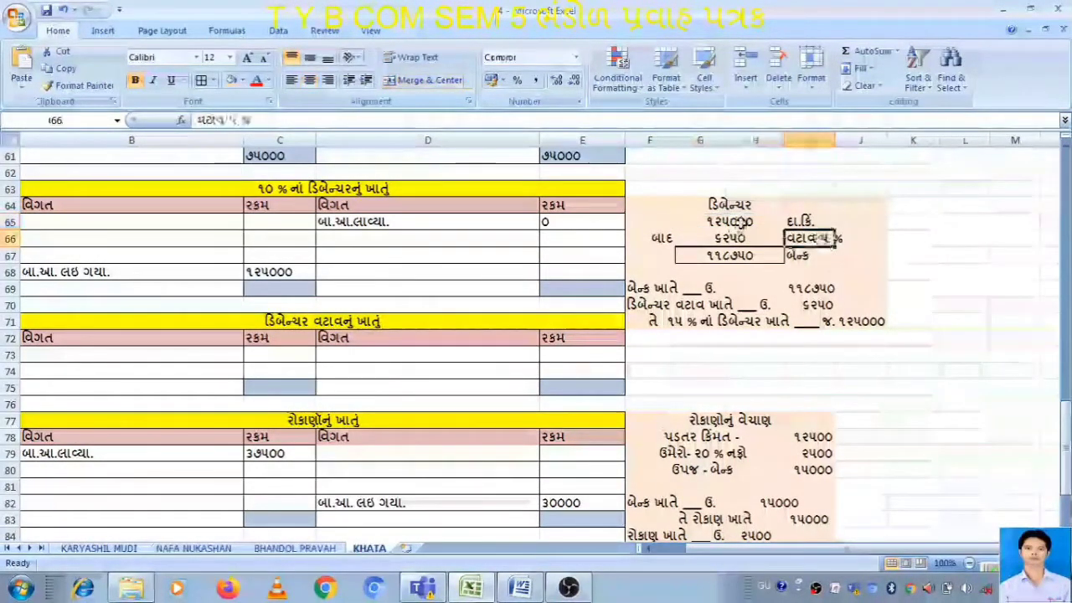
{"action": "left_click", "coordinate": [739, 222]}
{"action": "left_click", "coordinate": [816, 238]}
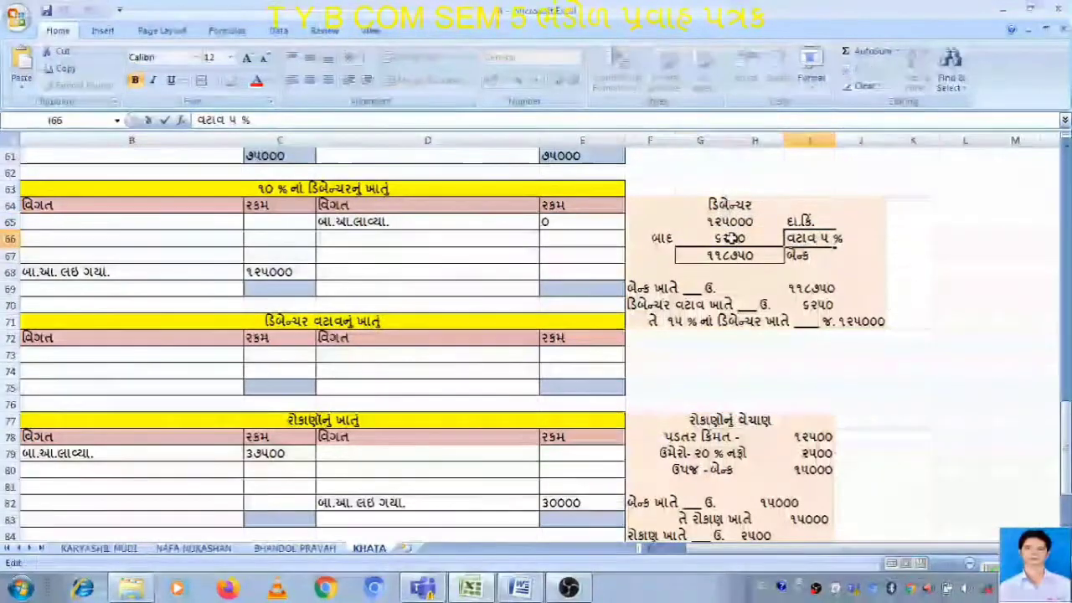
{"action": "left_click", "coordinate": [729, 239]}
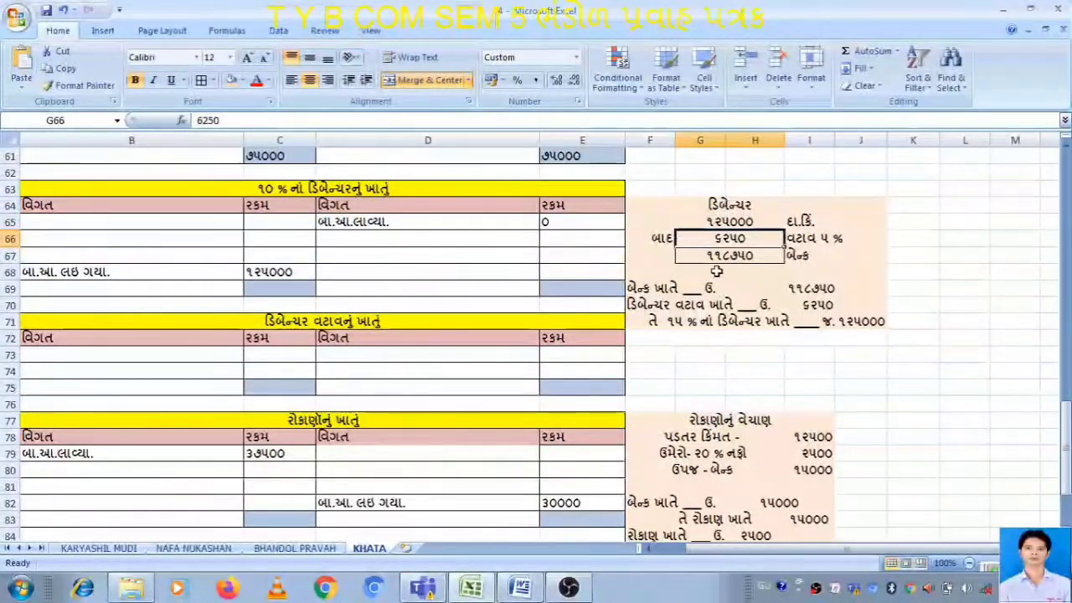
{"action": "left_click", "coordinate": [725, 256]}
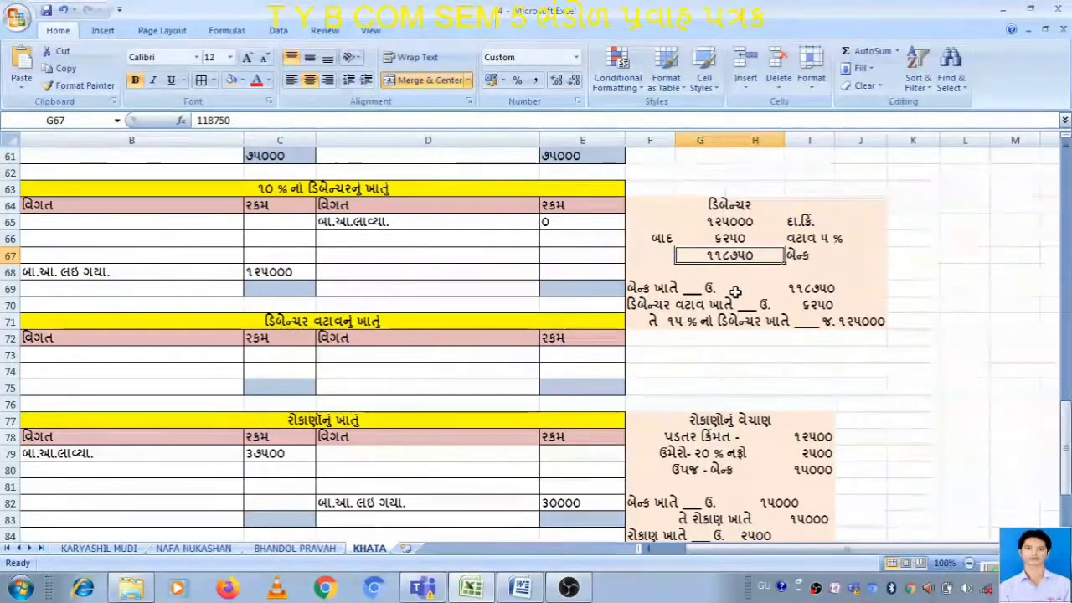
{"action": "left_click", "coordinate": [821, 256]}
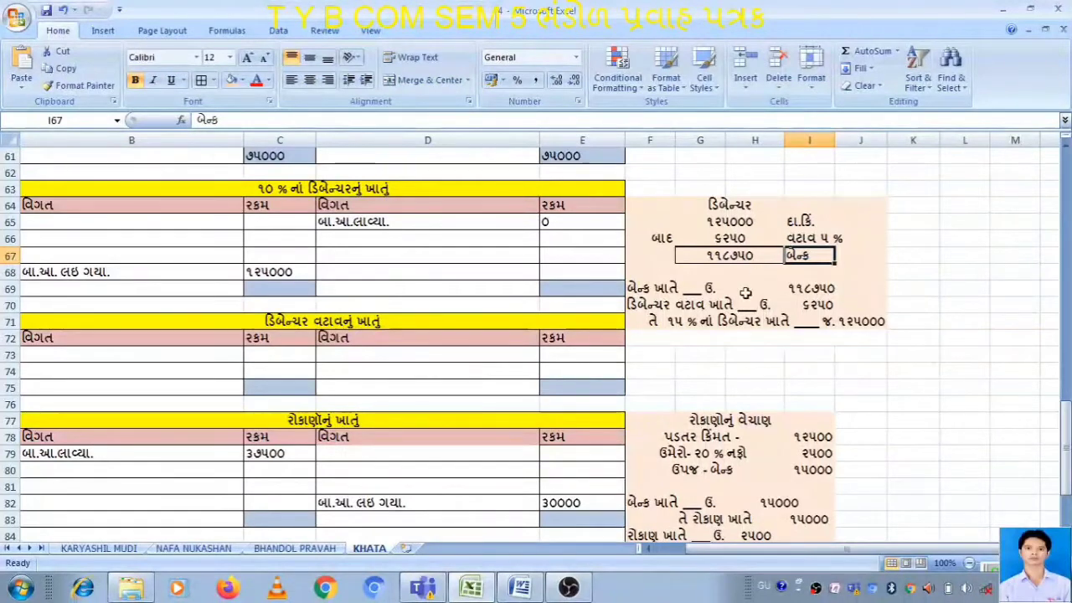
Trace the debenture issue journal entry through its bank debit, discount debit and debenture credit lines.
{"action": "left_click", "coordinate": [675, 288]}
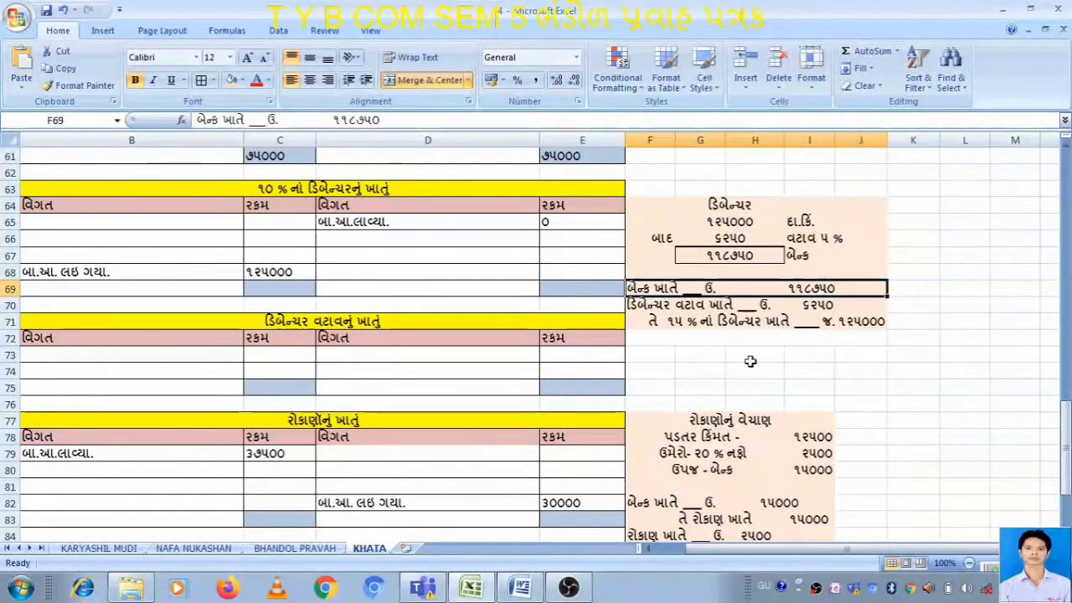
{"action": "left_click", "coordinate": [663, 305]}
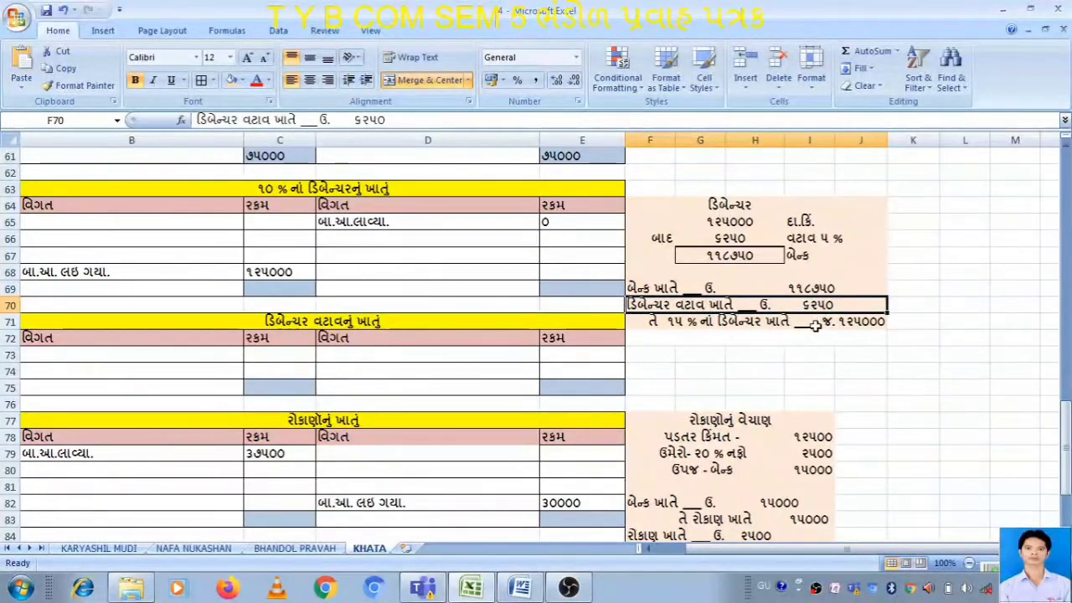
{"action": "left_click", "coordinate": [744, 222]}
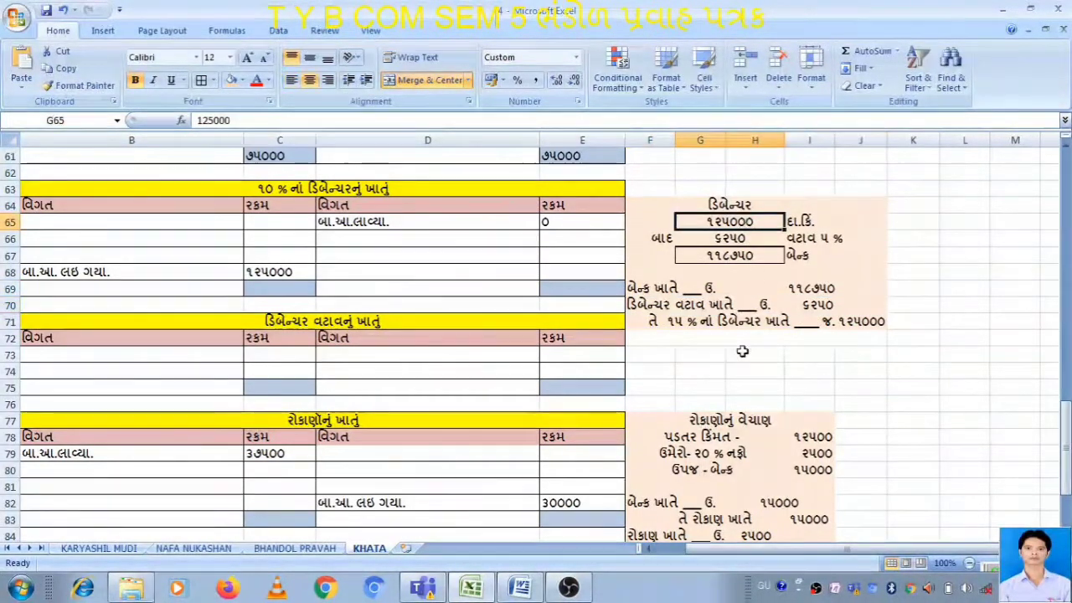
{"action": "left_click", "coordinate": [837, 325]}
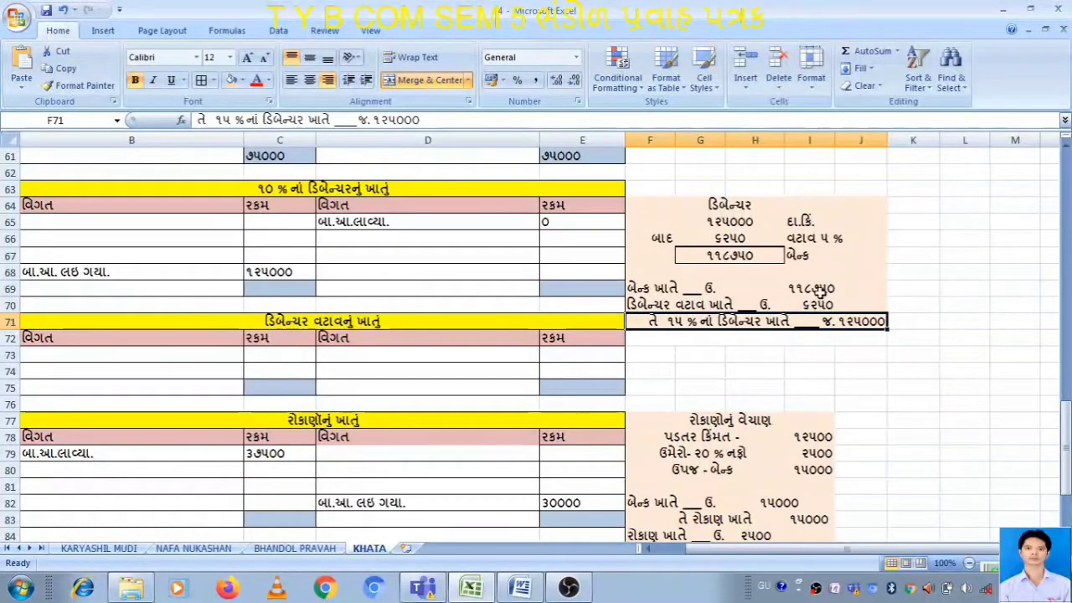
Record "બેન્ક ખાતે" with ૧૧૮૭૫૦ below the opening balance on the credit side of the 10% debenture account, reusing the journal entry's wording.
{"action": "double_click", "coordinate": [682, 287]}
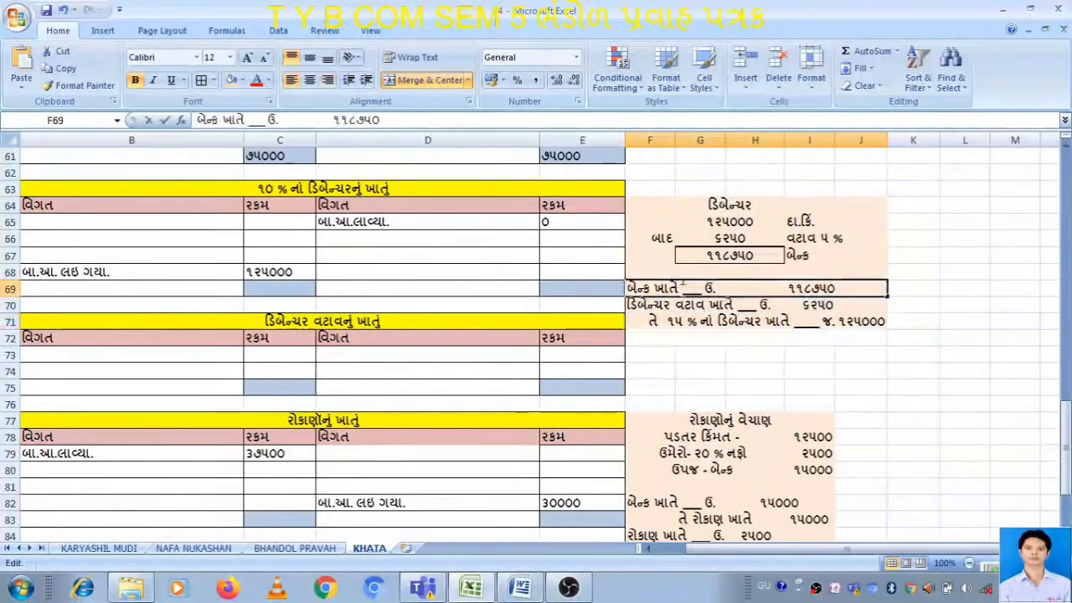
{"action": "left_click_drag", "start_coordinate": [683, 287], "coordinate": [628, 287]}
{"action": "key", "text": "ctrl+c"}
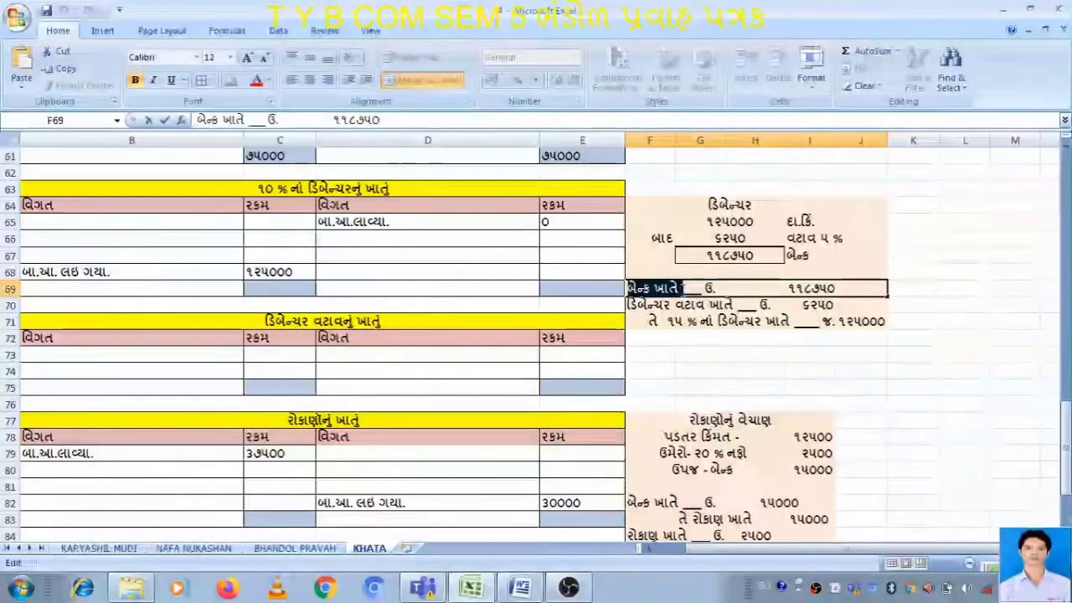
{"action": "left_click", "coordinate": [346, 237]}
{"action": "key", "text": "ctrl+v"}
{"action": "double_click", "coordinate": [556, 238]}
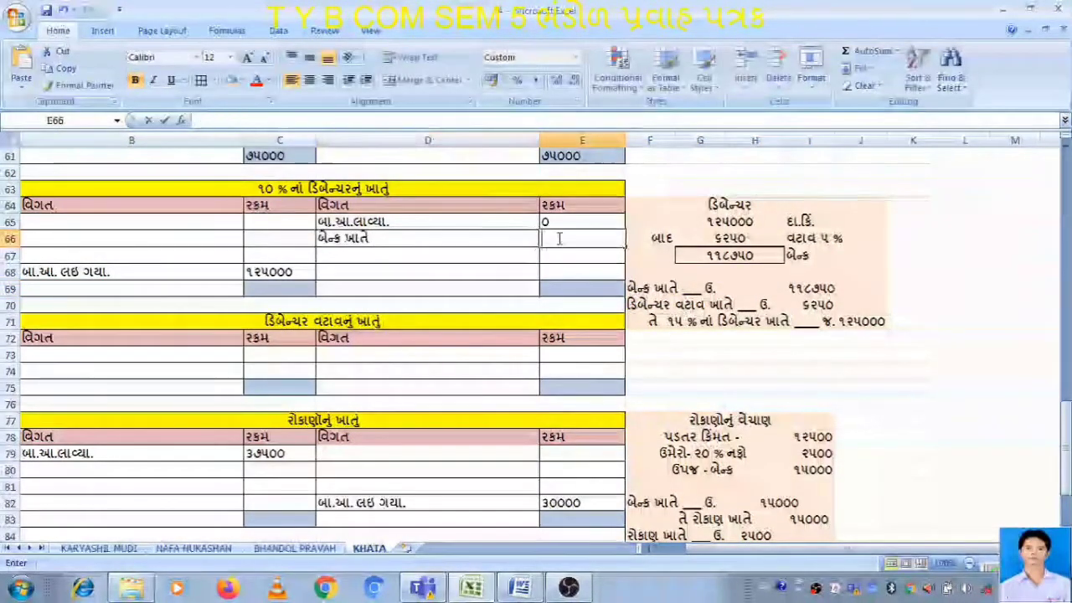
{"action": "type", "text": "૧૧૮૭૫૦"}
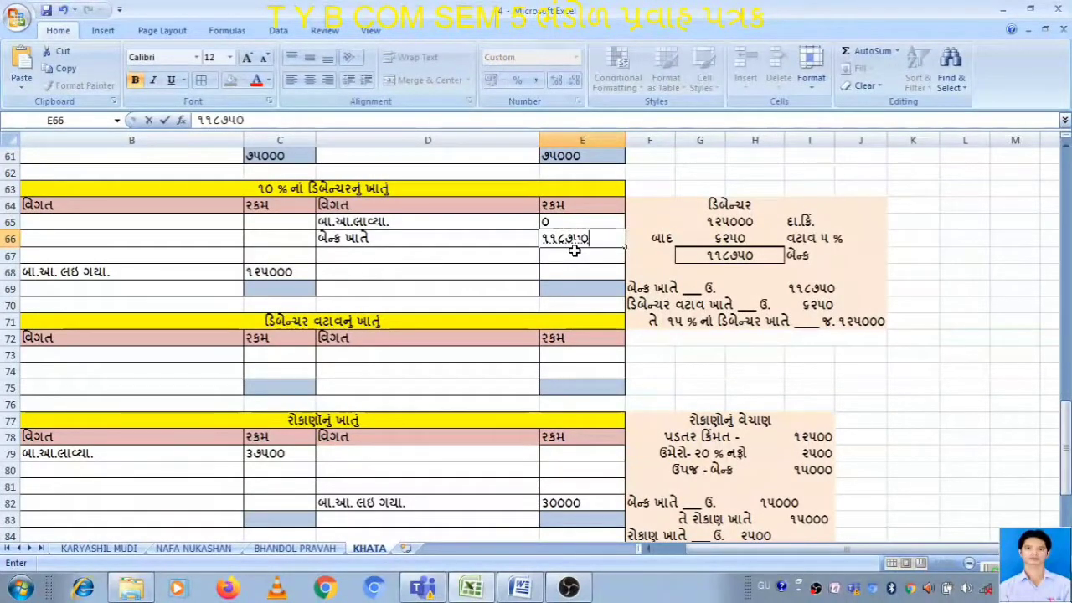
{"action": "key", "text": "Return"}
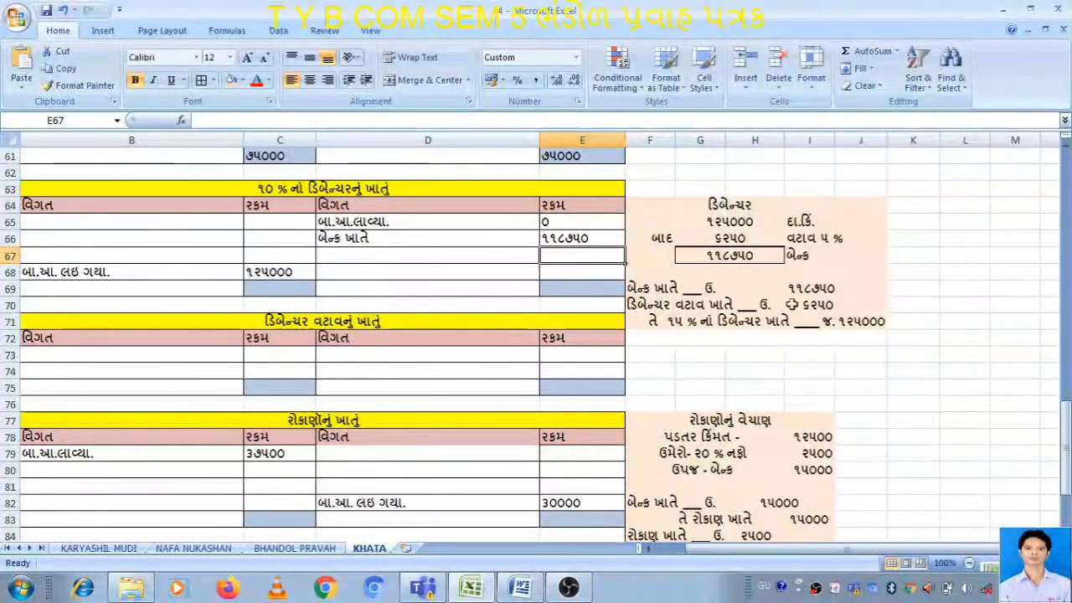
Record "ડિબેન્ચર વટાવ ખાતે" with ૬૨૫૦ below the bank entry on the debenture account's credit side.
{"action": "double_click", "coordinate": [734, 306]}
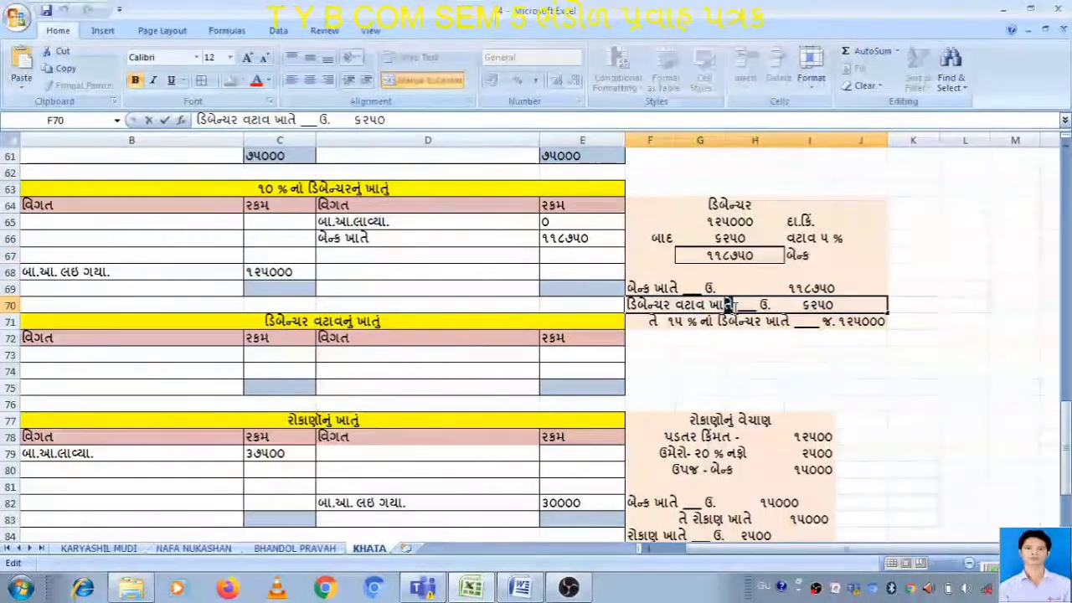
{"action": "left_click_drag", "start_coordinate": [734, 306], "coordinate": [627, 306]}
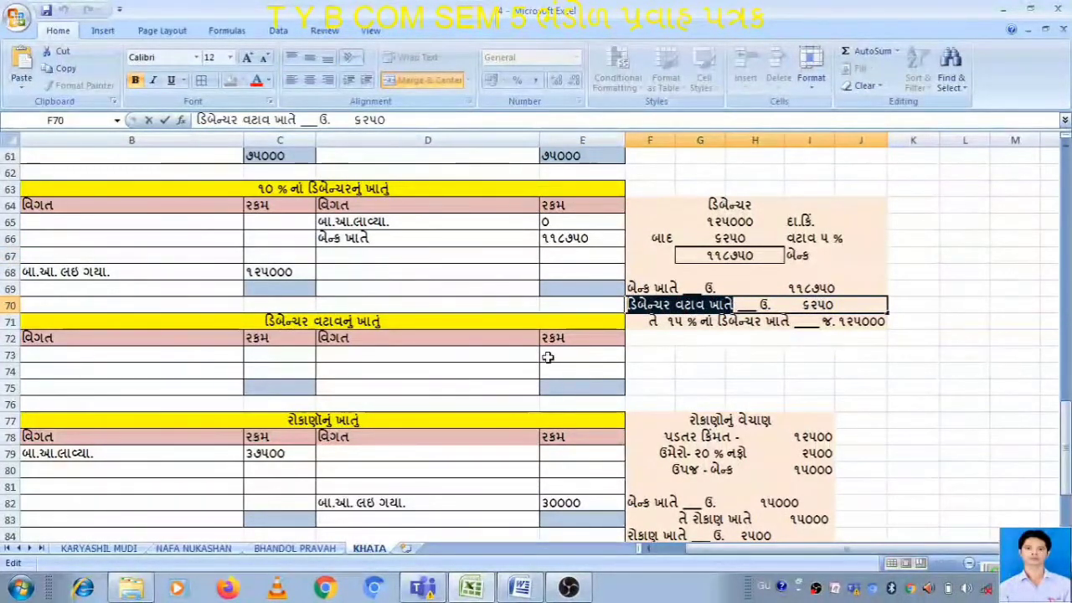
{"action": "key", "text": "ctrl+c"}
{"action": "left_click", "coordinate": [358, 258]}
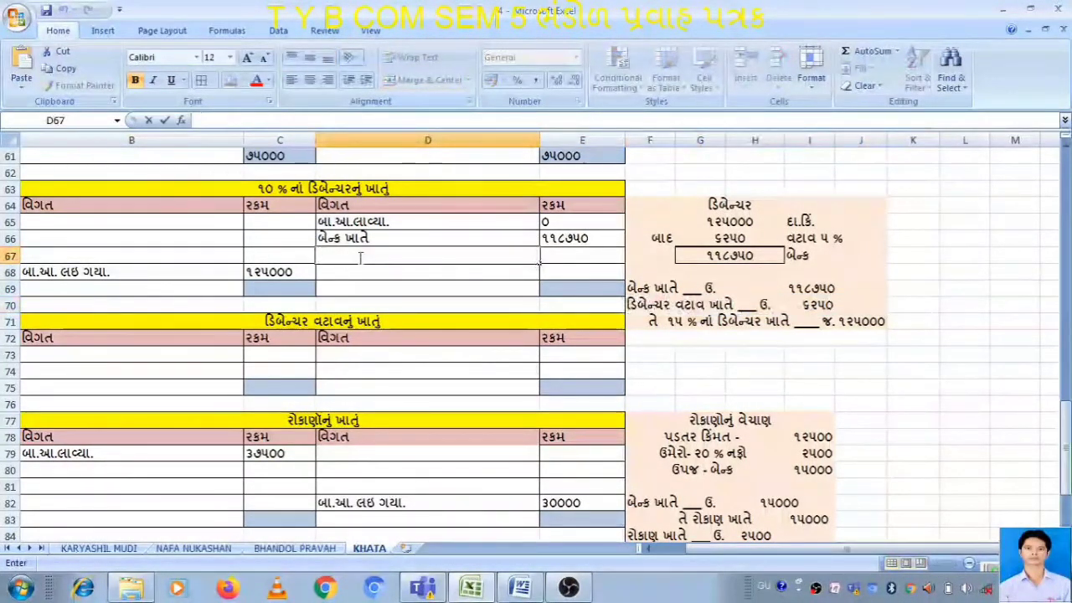
{"action": "key", "text": "ctrl+v"}
{"action": "left_click", "coordinate": [574, 258]}
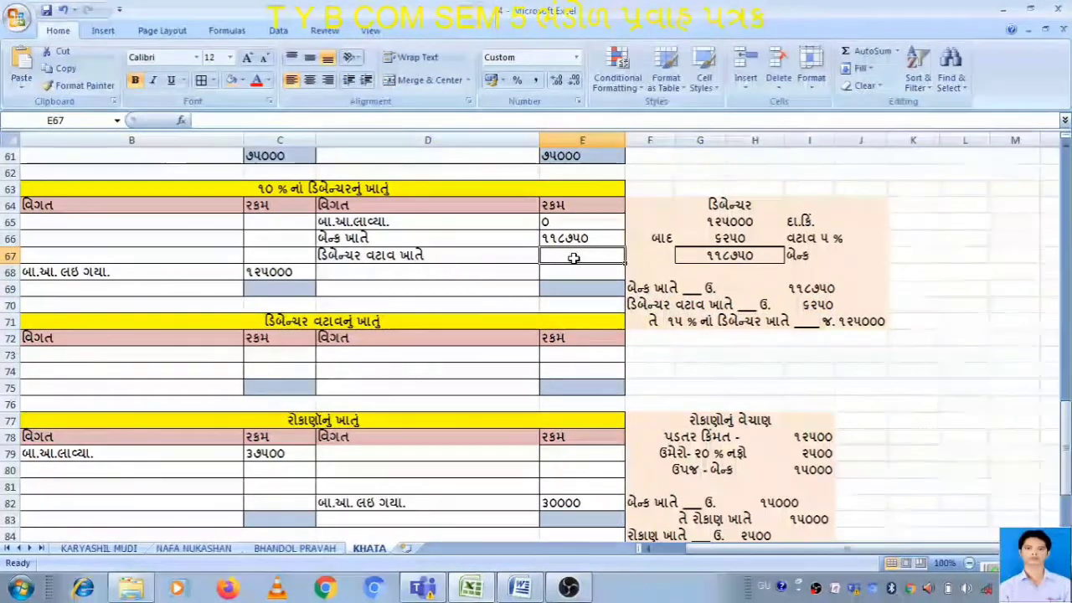
{"action": "type", "text": "૬૨"}
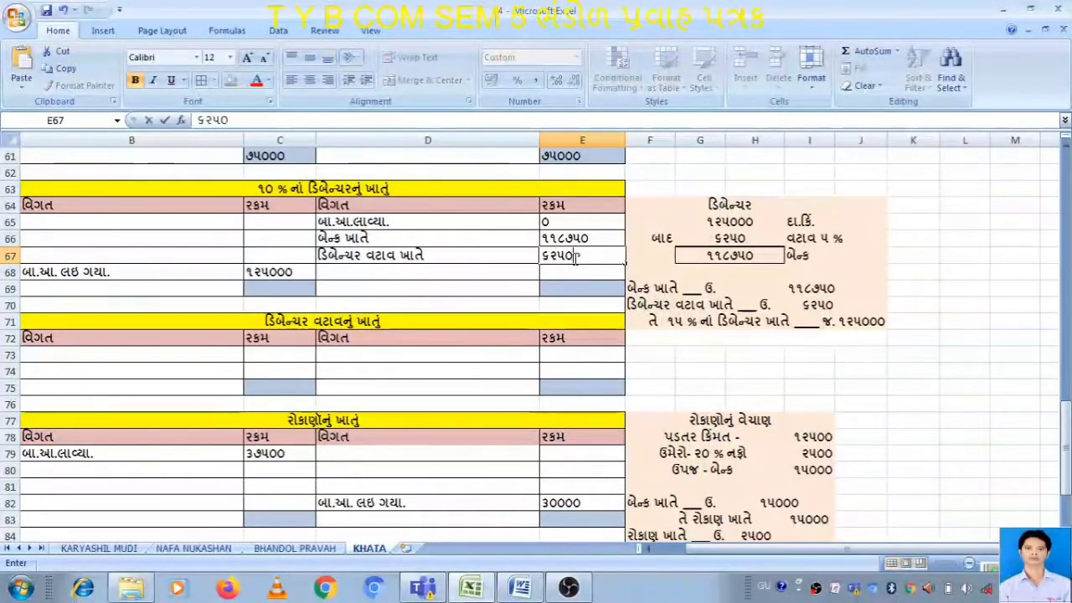
{"action": "type", "text": "૫૦"}
{"action": "key", "text": "Return"}
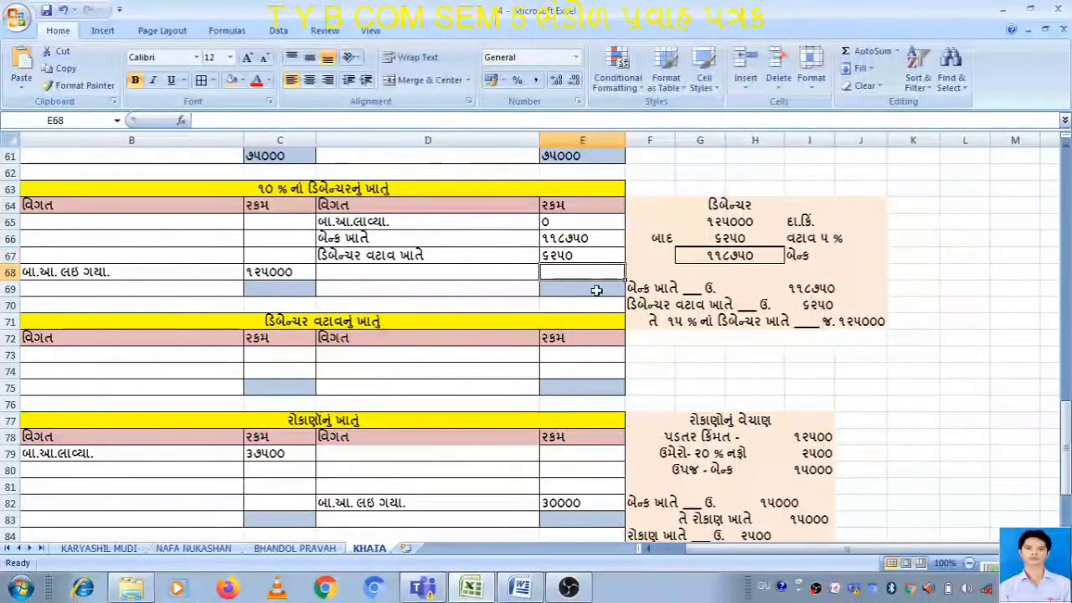
Add "૧૦ % નાં ડિબેન્ચર બહાર પાડ્યા - દા.કિ. ૧૨૫૦૦૦" below the machine sale proceeds in the sources section of the BHANDOL PRAVAH sheet.
{"action": "left_click", "coordinate": [475, 236]}
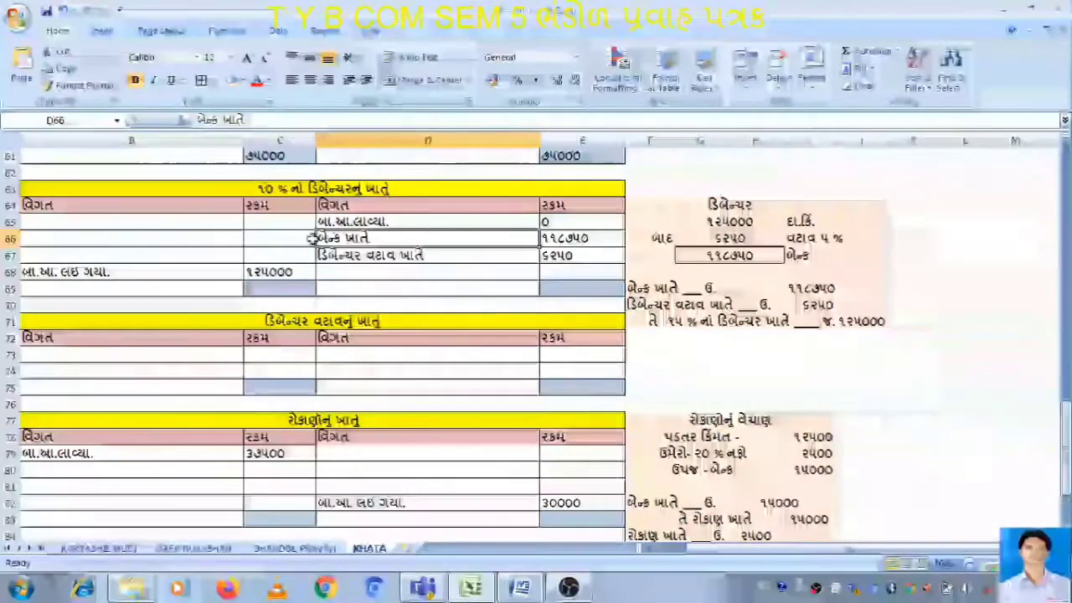
{"action": "left_click", "coordinate": [349, 189]}
{"action": "double_click", "coordinate": [349, 189]}
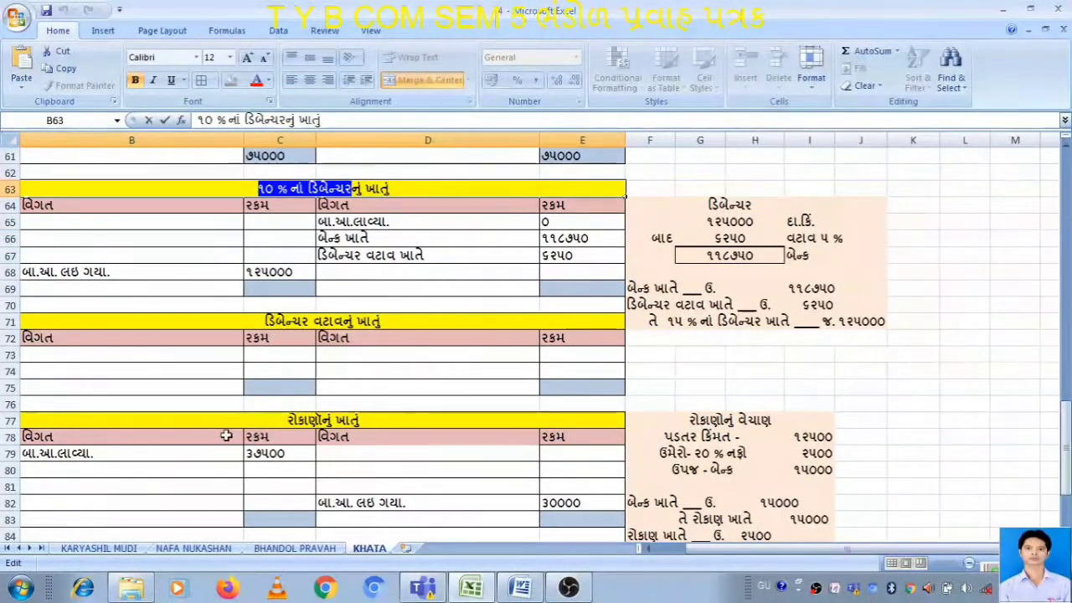
{"action": "left_click", "coordinate": [284, 549]}
{"action": "left_click", "coordinate": [84, 229]}
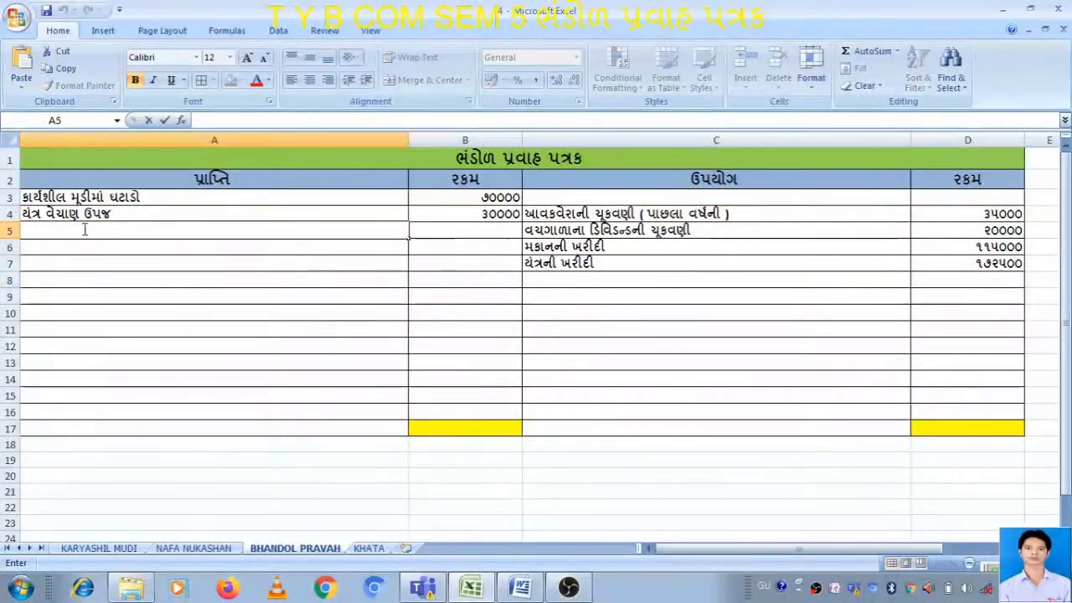
{"action": "type", "text": "૧૦ % નાં ડિબેન્ચર "}
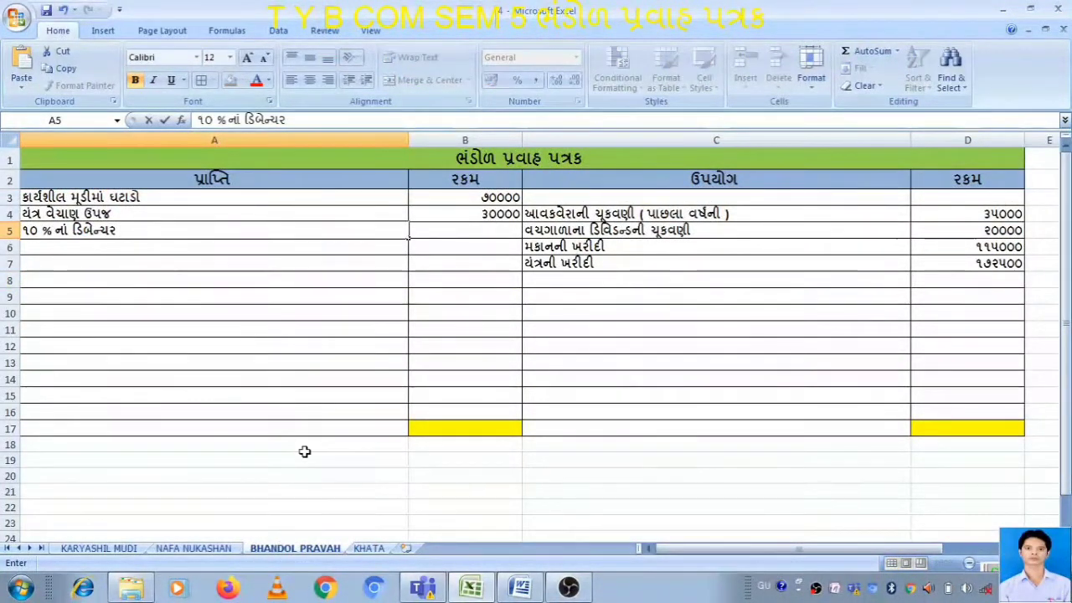
{"action": "type", "text": "બહાર"}
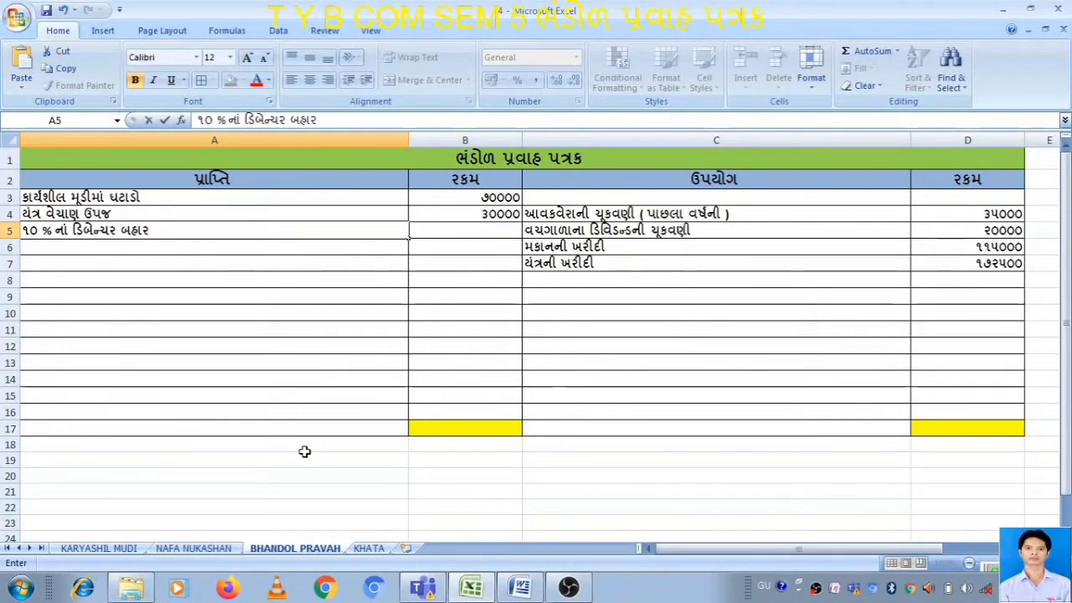
{"action": "type", "text": " પ"}
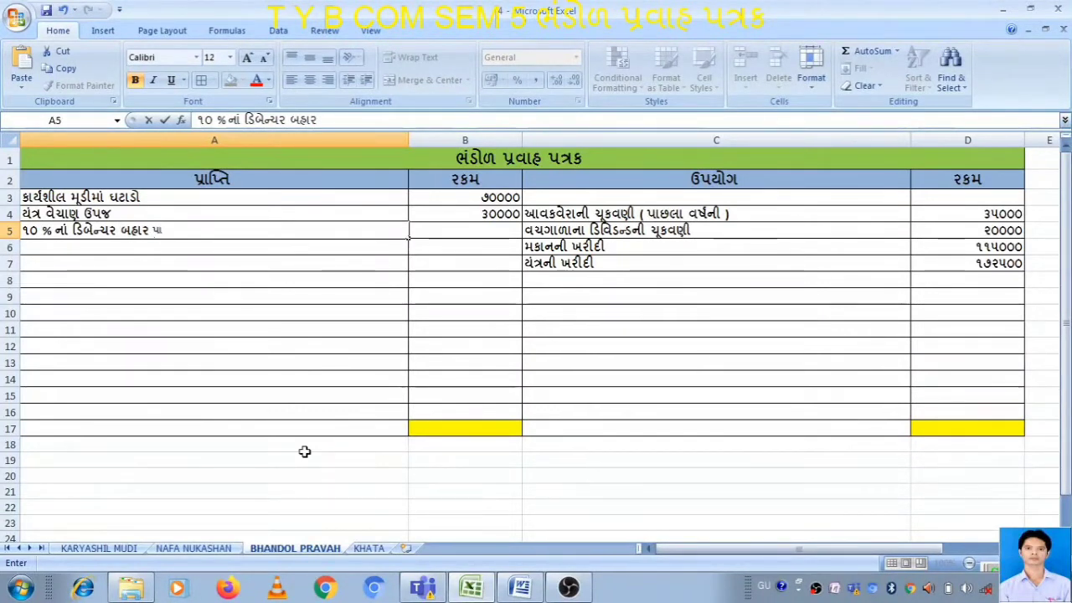
{"action": "type", "text": "ાદ્યા"}
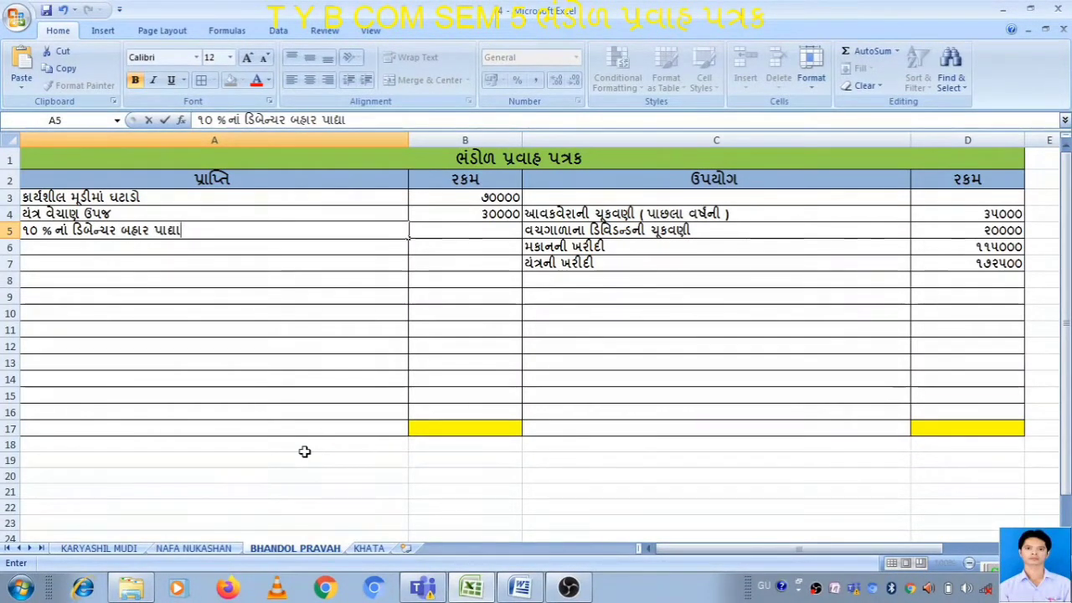
{"action": "key", "text": "BackSpace"}
{"action": "key", "text": "BackSpace"}
{"action": "key", "text": "BackSpace"}
{"action": "key", "text": "BackSpace"}
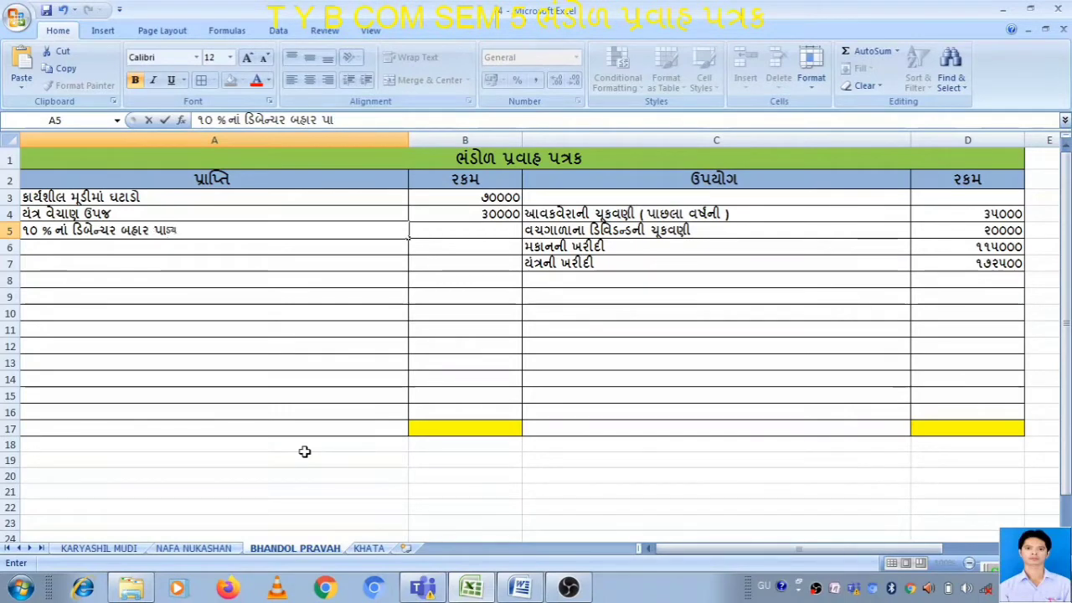
{"action": "type", "text": "ડ્યા -    "}
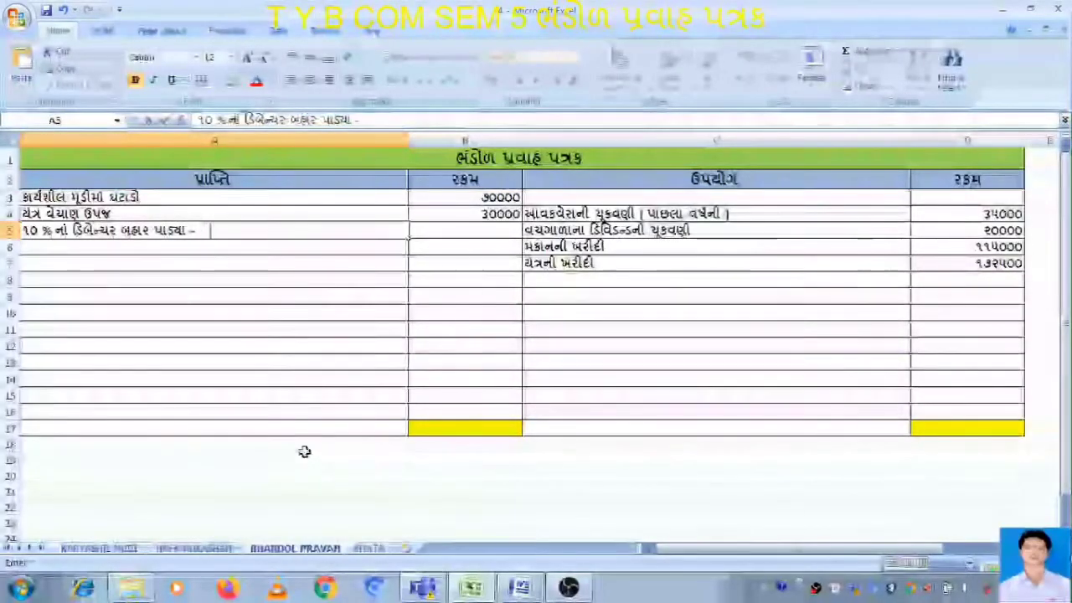
{"action": "type", "text": "દ"}
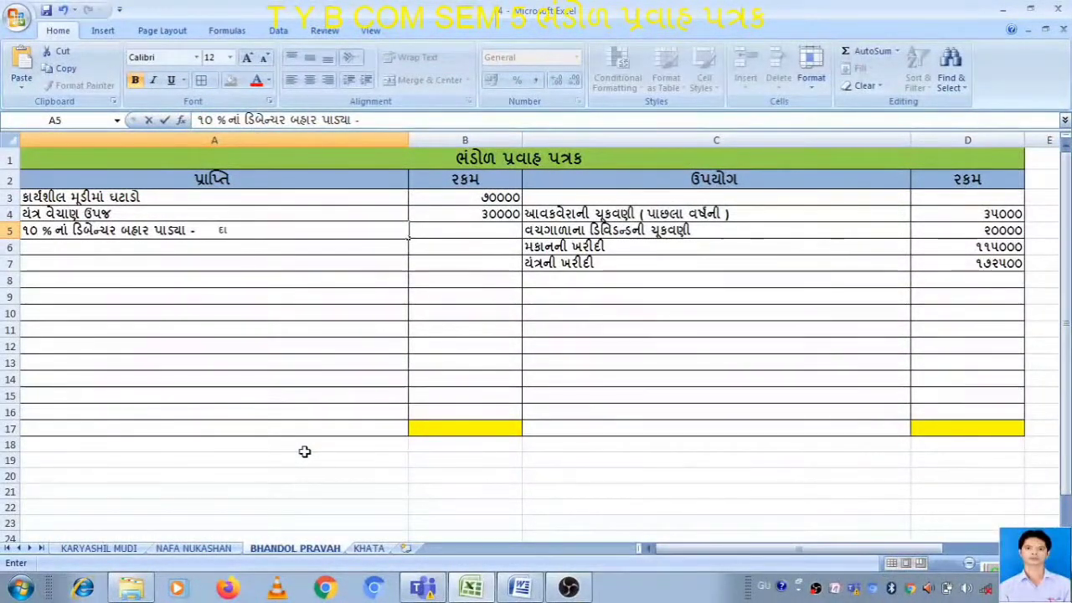
{"action": "type", "text": "ા.કિ. "}
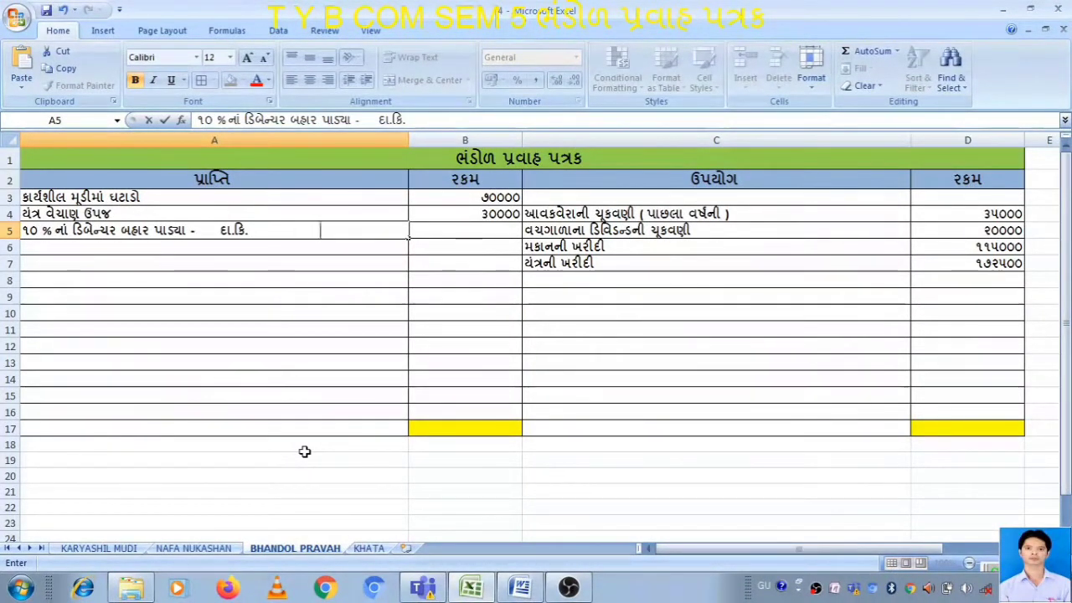
{"action": "type", "text": "         ૧૨૫૦૦૦"}
{"action": "key", "text": "Return"}
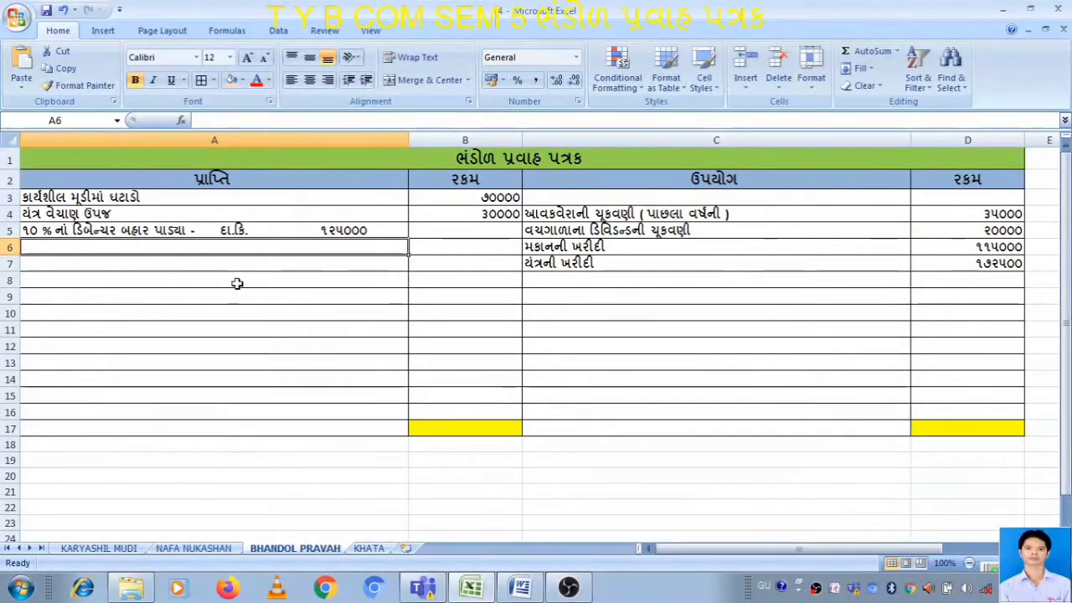
Add the deduction line "બાદ - વટાવ ૬૨૫૦" under the debenture issue, spaced to align with the face value line.
{"action": "type", "text": "બાદ"}
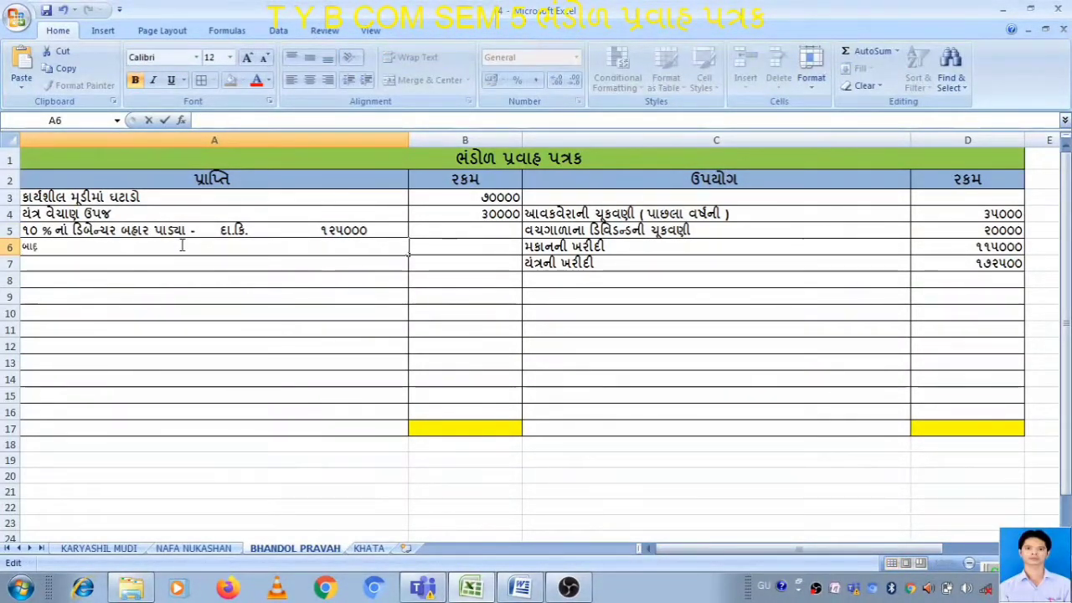
{"action": "type", "text": " - વ"}
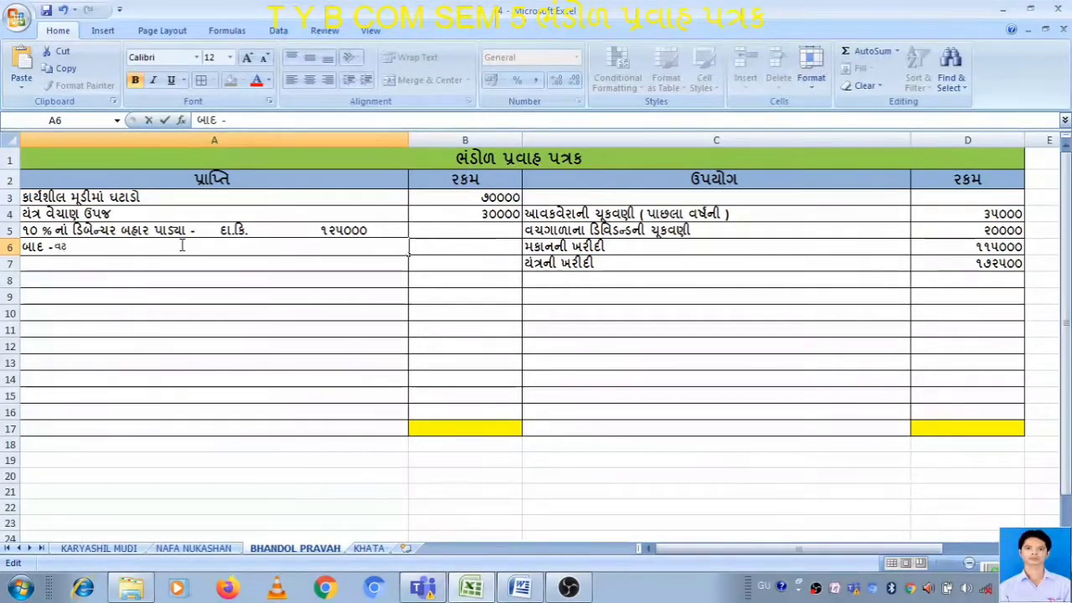
{"action": "type", "text": "ટાવ"}
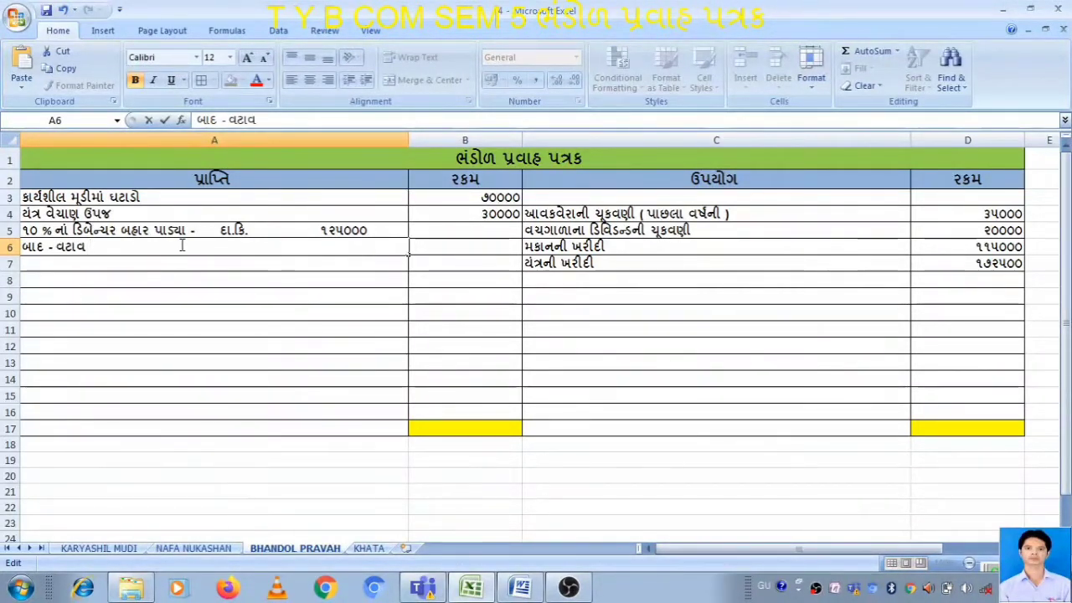
{"action": "key", "text": "Home"}
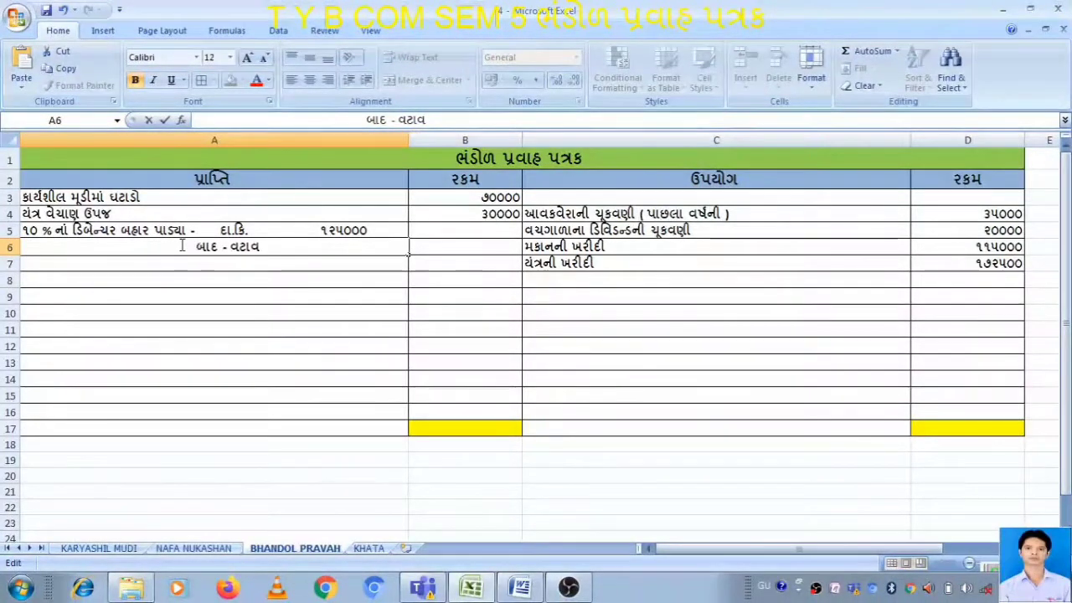
{"action": "key", "text": "End"}
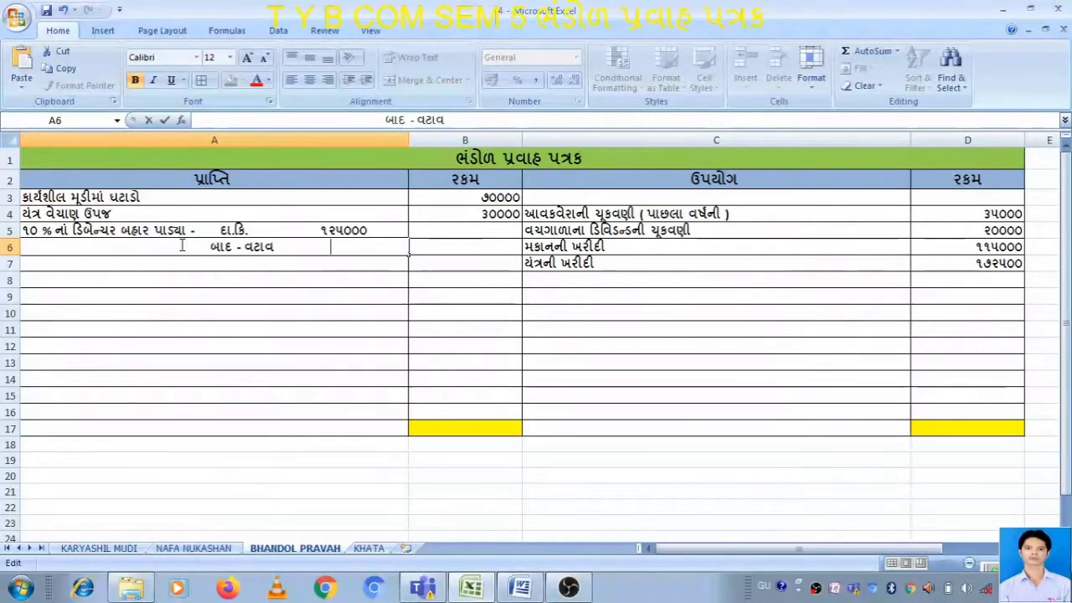
{"action": "type", "text": "૬૨૫૦"}
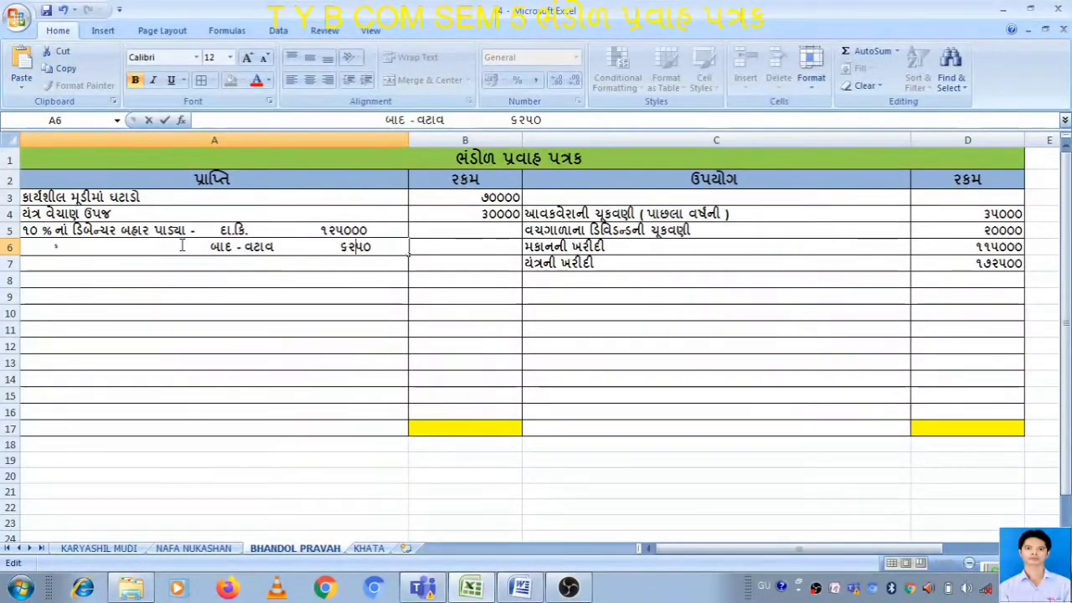
{"action": "key", "text": "BackSpace"}
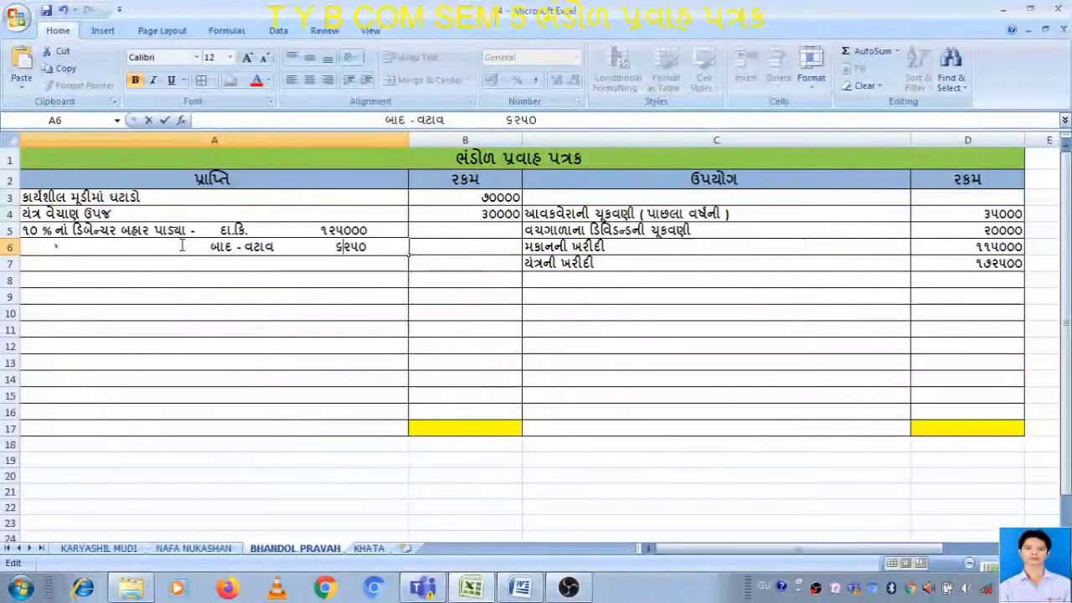
Enter ૧૧૮૭૫૦ as the net debenture proceeds in the amount column beside the discount line, and return to the KHATA sheet.
{"action": "key", "text": "Tab"}
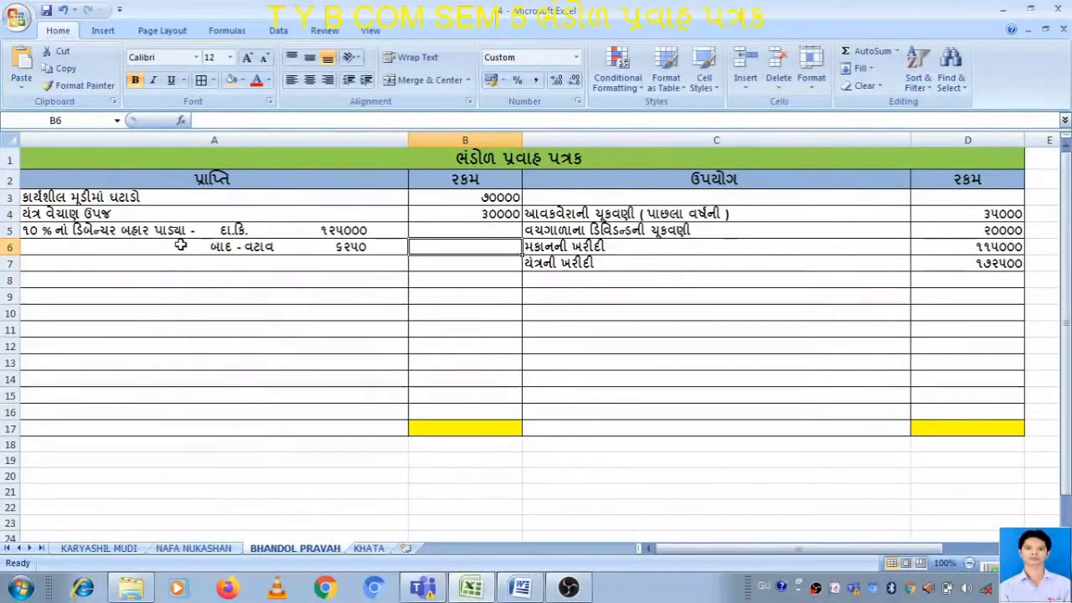
{"action": "type", "text": "૧૧૮૭૫૦"}
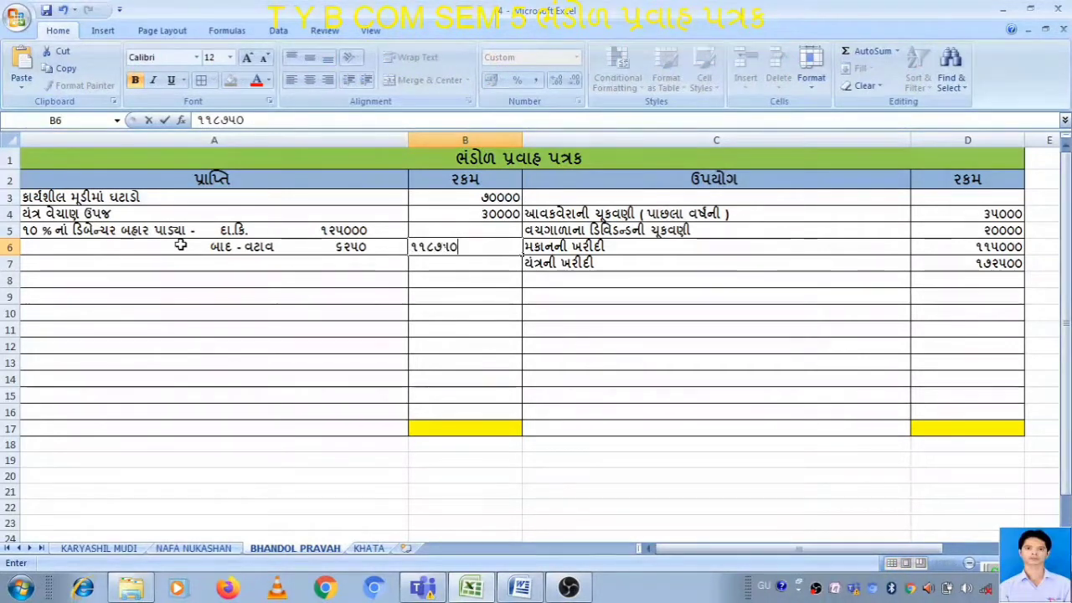
{"action": "key", "text": "Return"}
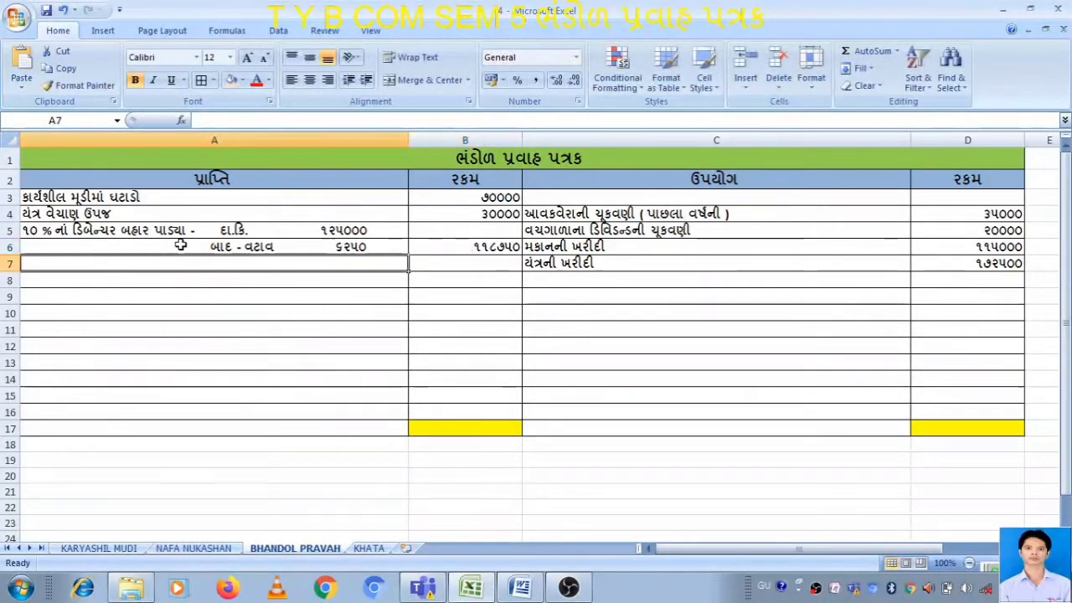
{"action": "left_click", "coordinate": [495, 246]}
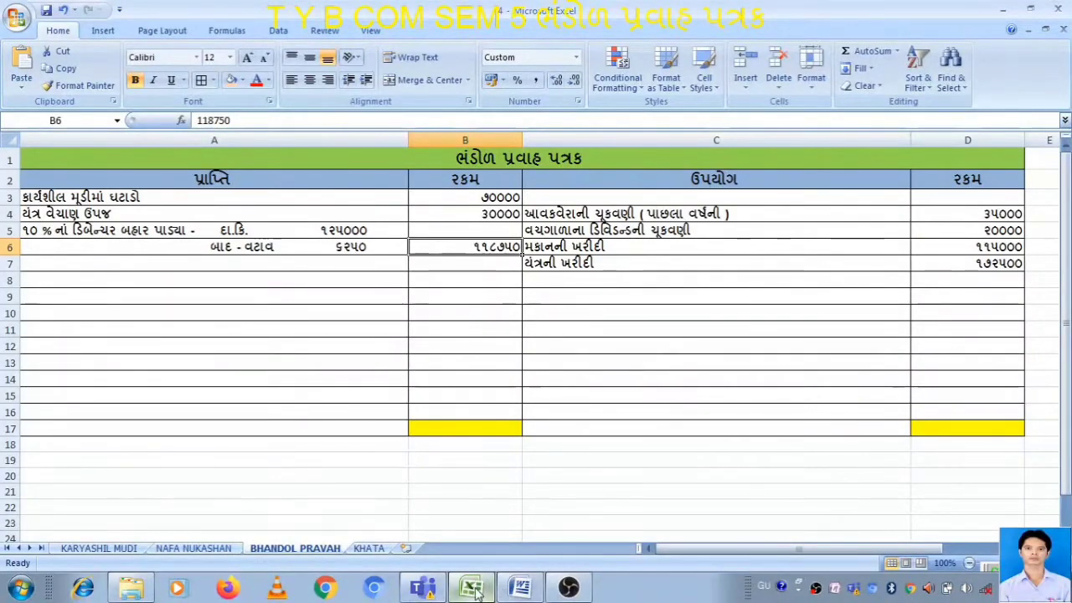
{"action": "left_click", "coordinate": [371, 549]}
{"action": "left_click", "coordinate": [963, 436]}
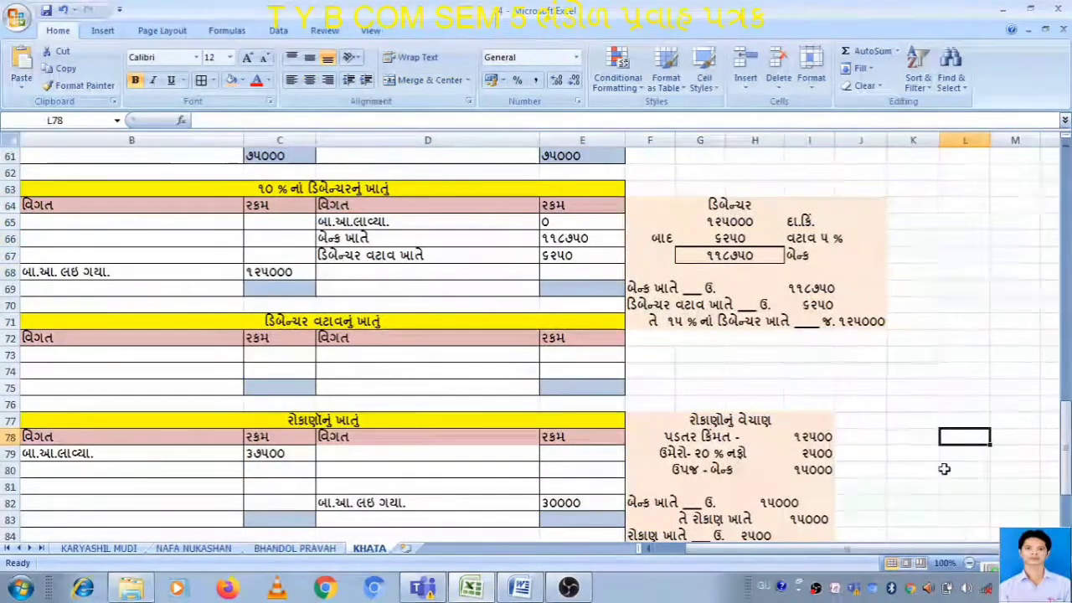
Copy "૧૫ % નાં ડિબેન્ચર ખાતે" from the debenture journal note to the debenture discount account's first debit row, with amount ૬૨૫૦.
{"action": "left_click", "coordinate": [530, 239]}
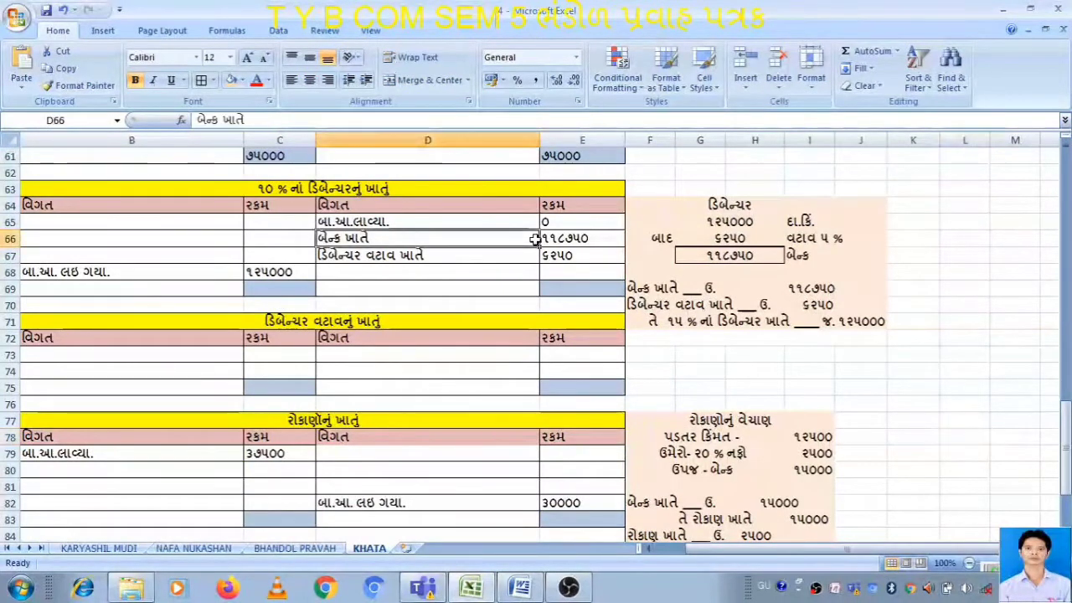
{"action": "left_click", "coordinate": [585, 223]}
{"action": "left_click", "coordinate": [517, 260]}
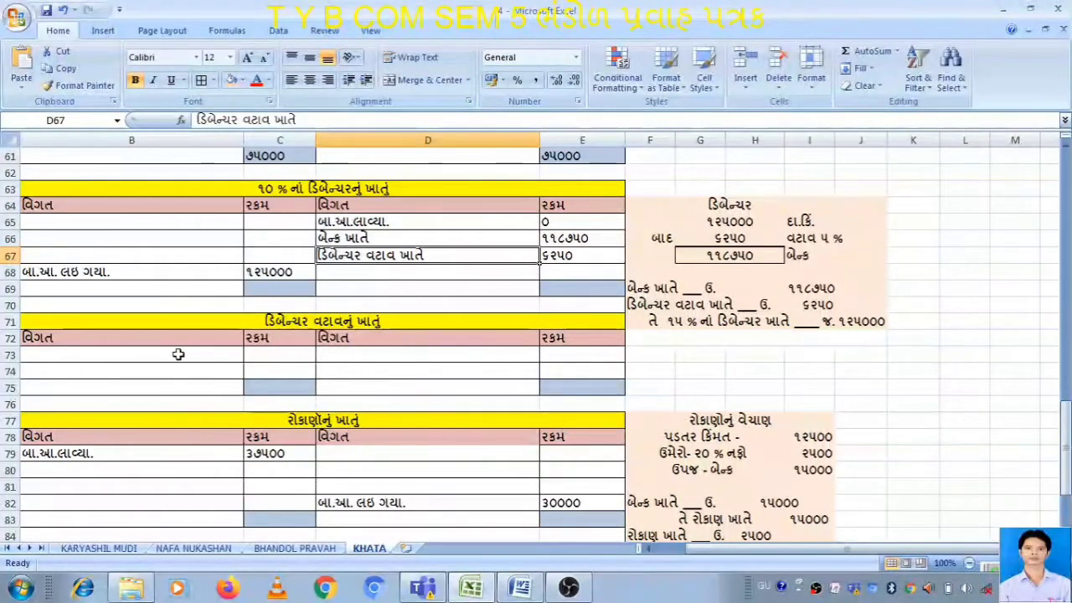
{"action": "left_click", "coordinate": [790, 322]}
{"action": "double_click", "coordinate": [787, 321]}
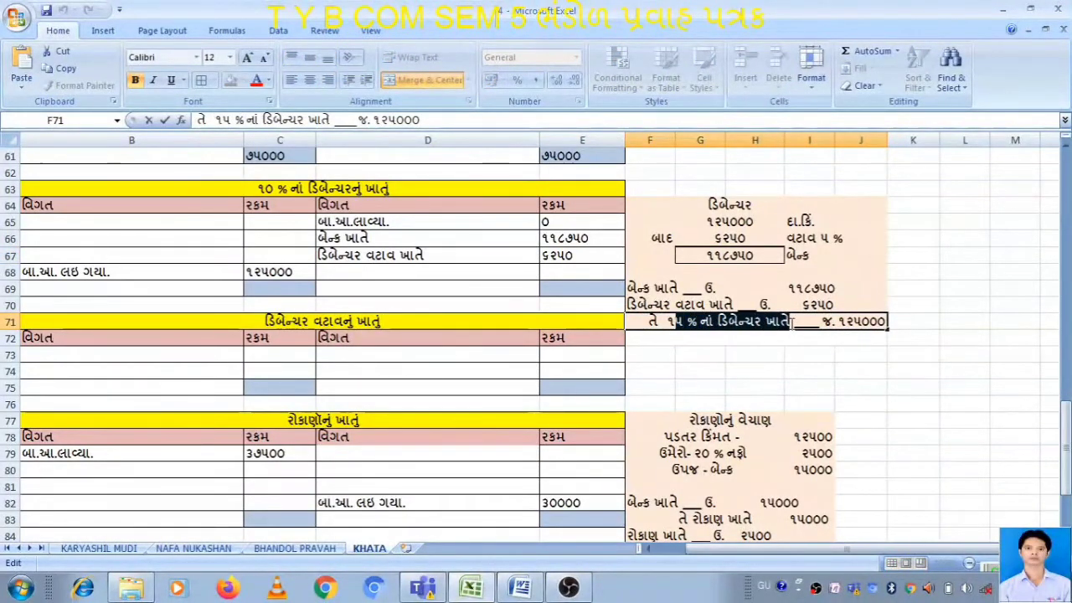
{"action": "double_click", "coordinate": [97, 353]}
{"action": "type", "text": "૧૫ % નાં ડિબેન્ચર ખાતે"}
{"action": "left_click", "coordinate": [282, 356]}
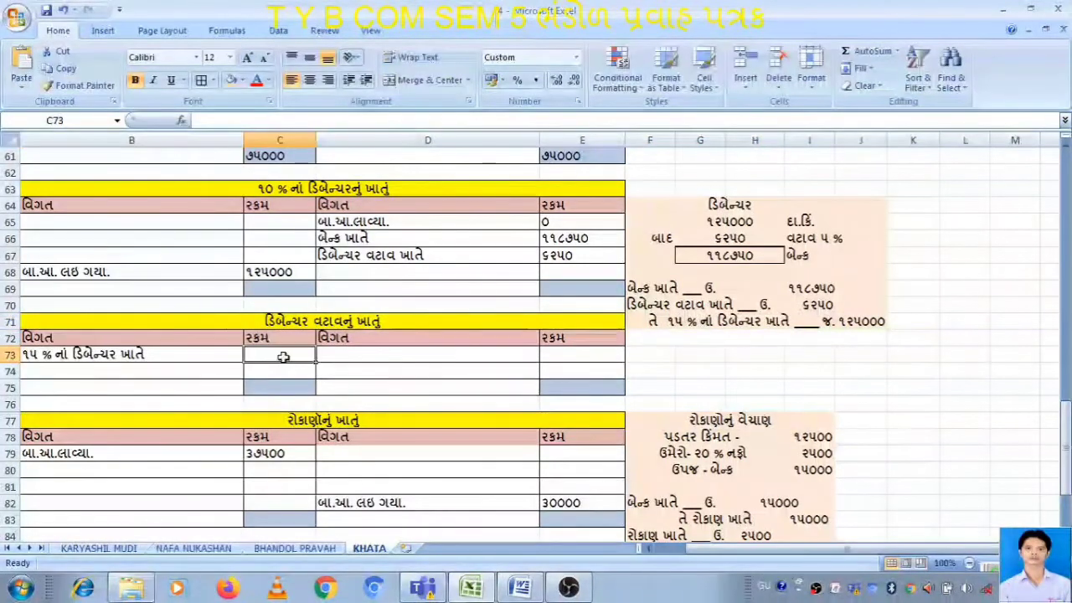
{"action": "type", "text": "૬૨૫૦"}
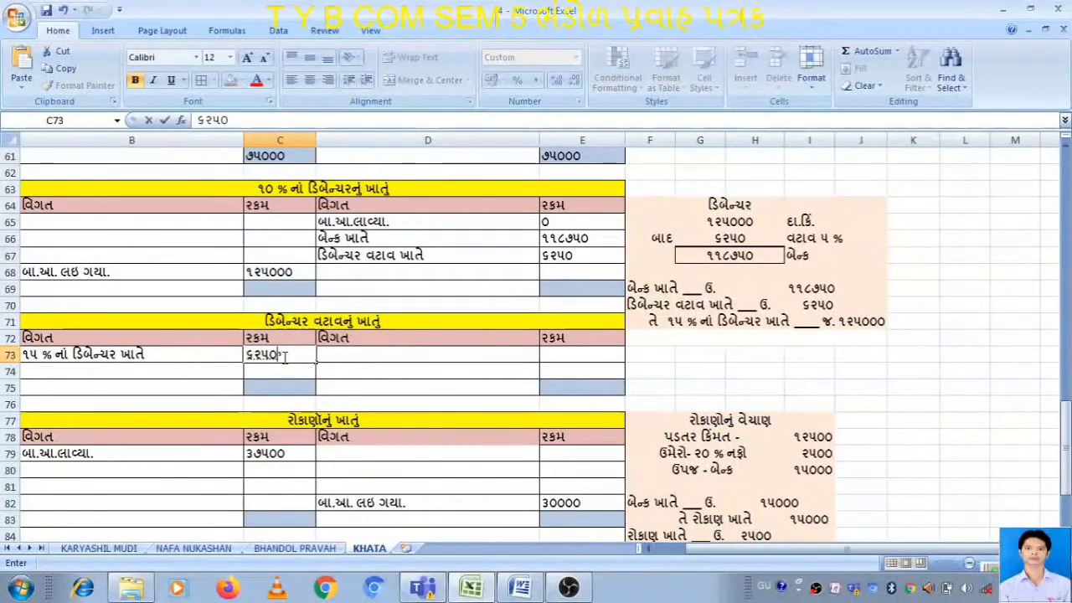
{"action": "key", "text": "Return"}
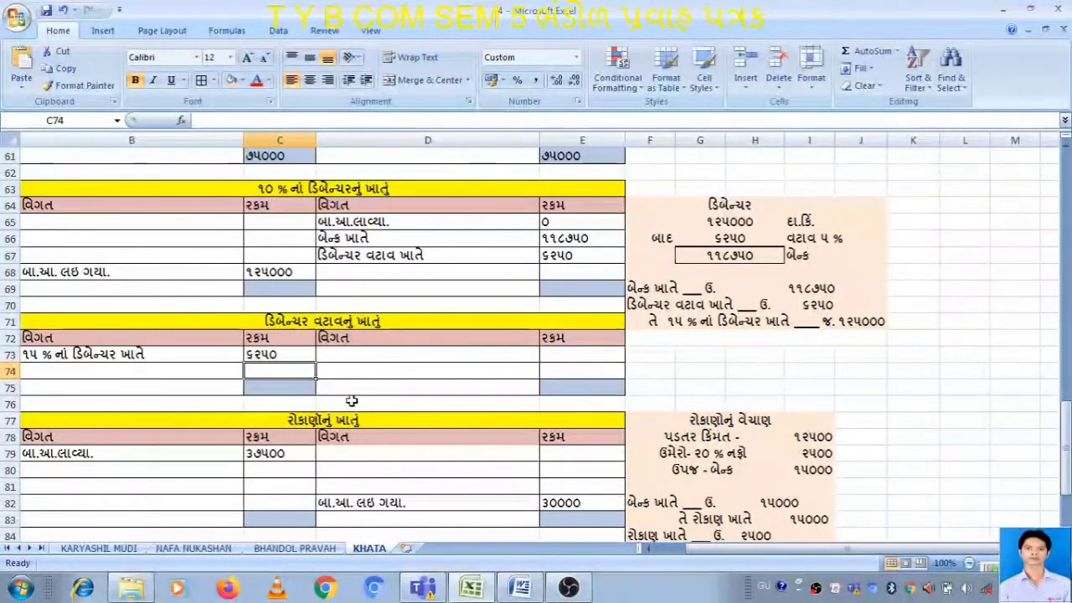
Enter ૧૨૫૦૦૦ as the total on both the debit and credit sides of the 10 % debenture account.
{"action": "key", "text": "alt+Tab"}
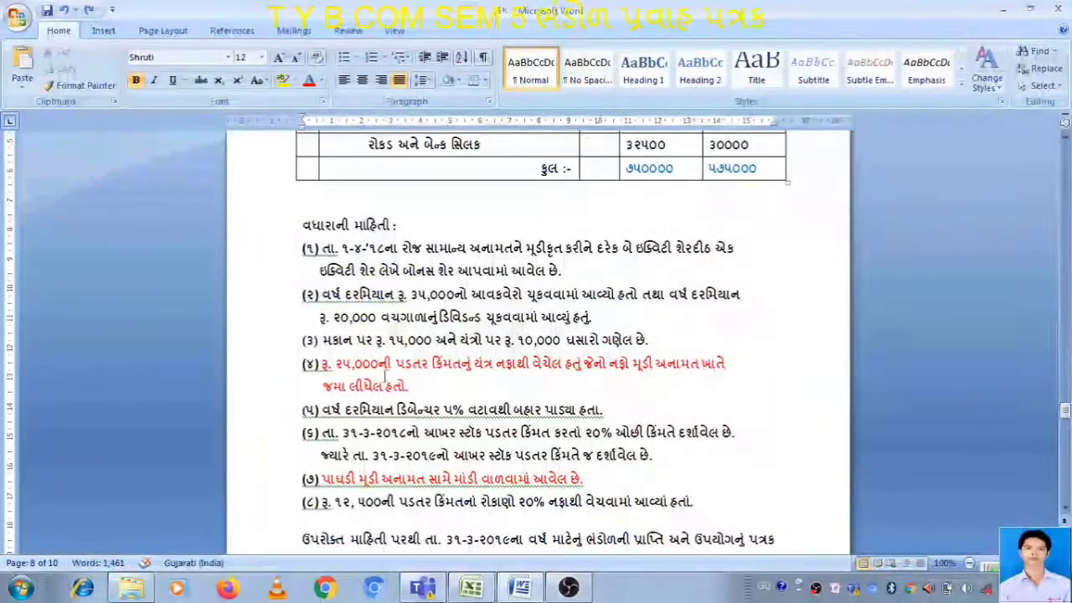
{"action": "left_click", "coordinate": [467, 589]}
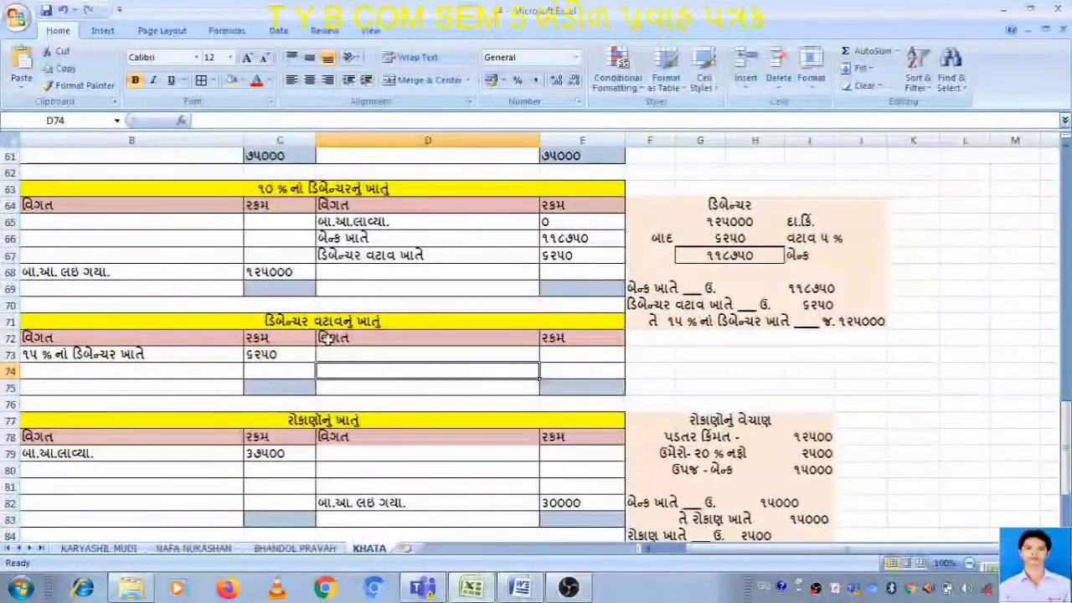
{"action": "left_click", "coordinate": [299, 290]}
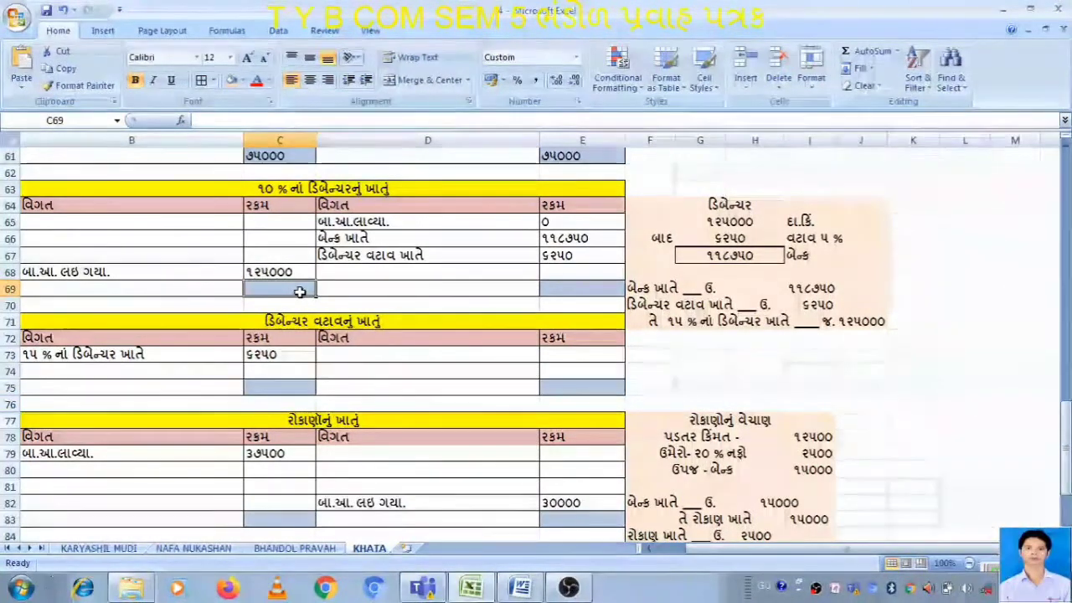
{"action": "type", "text": "૧૨૫૦૦૦"}
{"action": "key", "text": "ctrl+Return"}
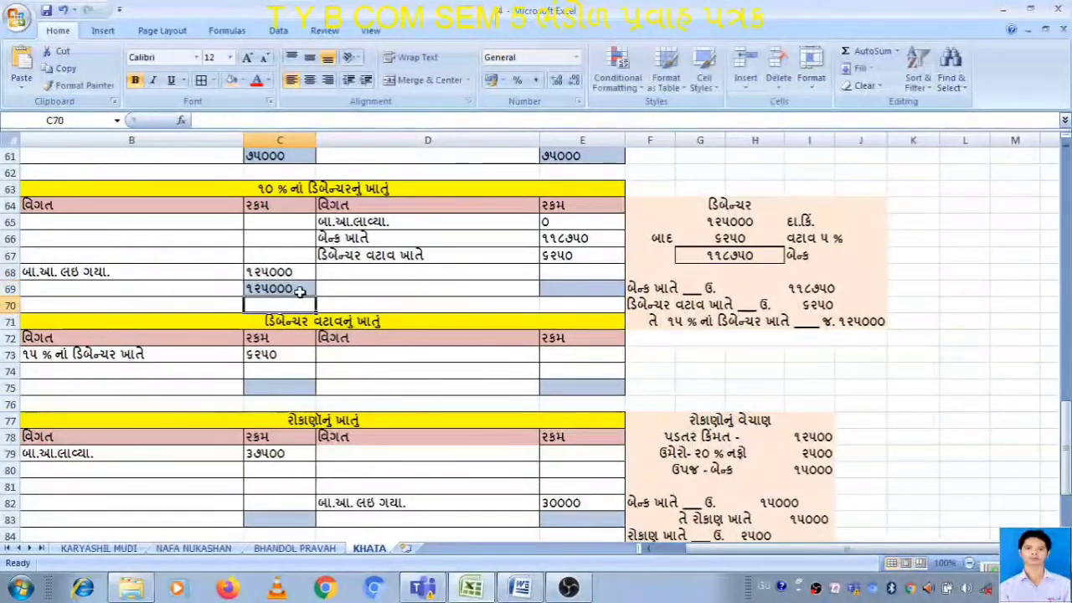
{"action": "key", "text": "Right"}
{"action": "key", "text": "Right"}
{"action": "key", "text": "Right"}
{"action": "key", "text": "Left"}
{"action": "type", "text": "૧"}
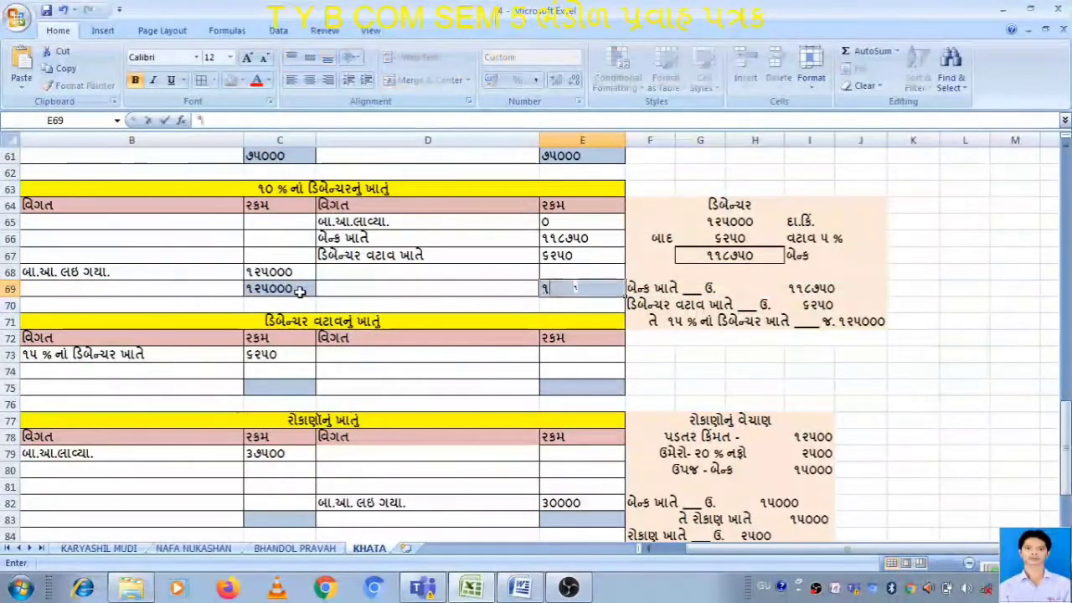
{"action": "type", "text": "૨૫૦૦૦"}
{"action": "key", "text": "Return"}
{"action": "key", "text": "Return"}
{"action": "key", "text": "Return"}
{"action": "key", "text": "Return"}
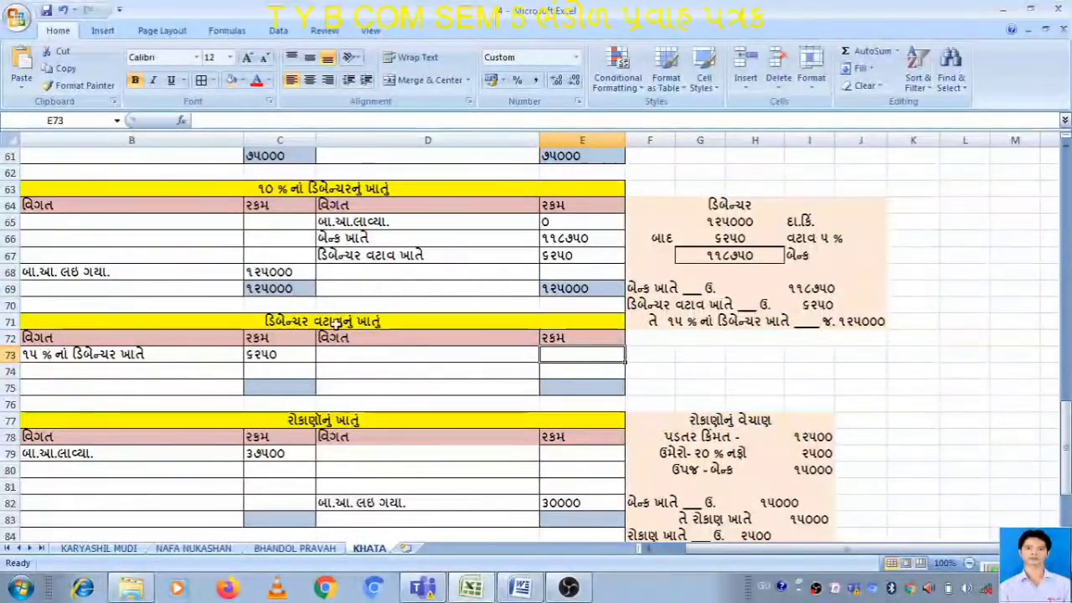
Check the balance sheet in the Word document and record "સુ. ન. નુ. ખાતે" with ૬૨૫૦ on the debenture discount account's credit side in Excel.
{"action": "left_click", "coordinate": [337, 322]}
{"action": "left_click", "coordinate": [519, 588]}
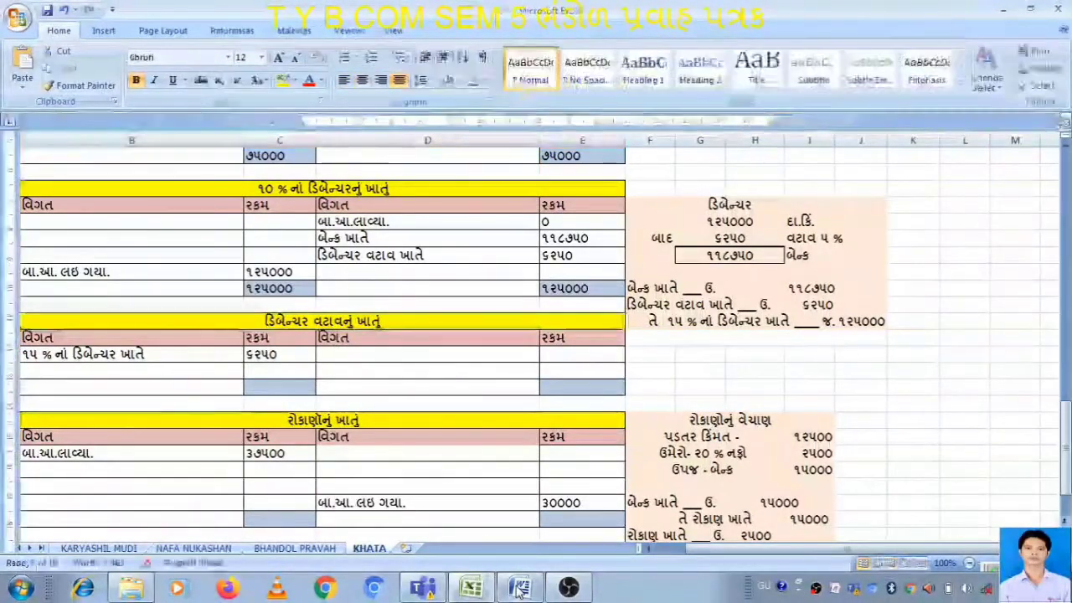
{"action": "scroll", "coordinate": [677, 251], "scroll_direction": "up", "scroll_amount": 5}
{"action": "scroll", "coordinate": [674, 267], "scroll_direction": "down", "scroll_amount": 2}
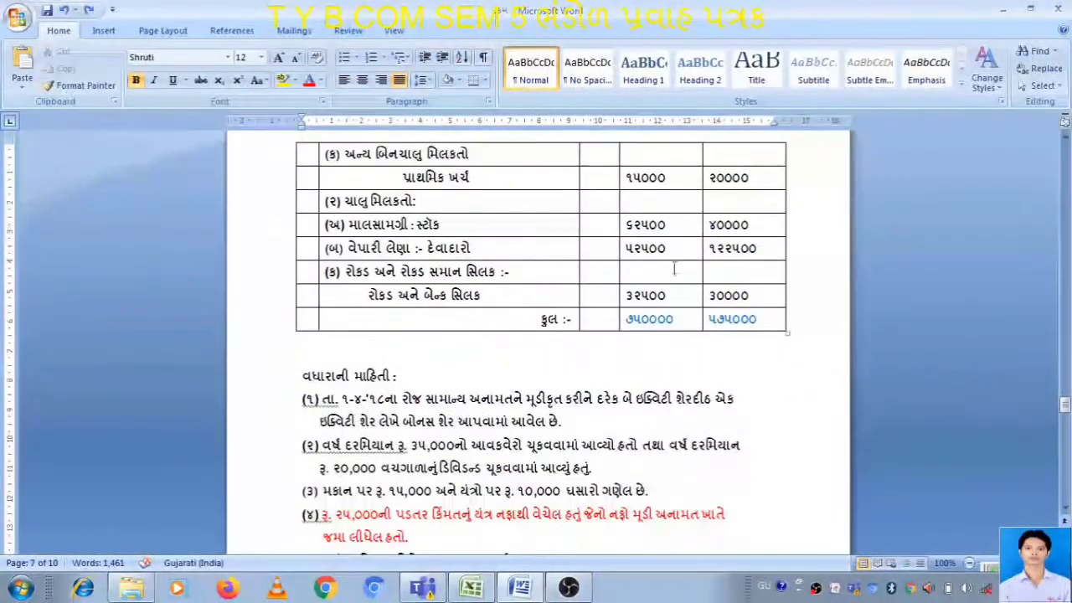
{"action": "left_click", "coordinate": [471, 588]}
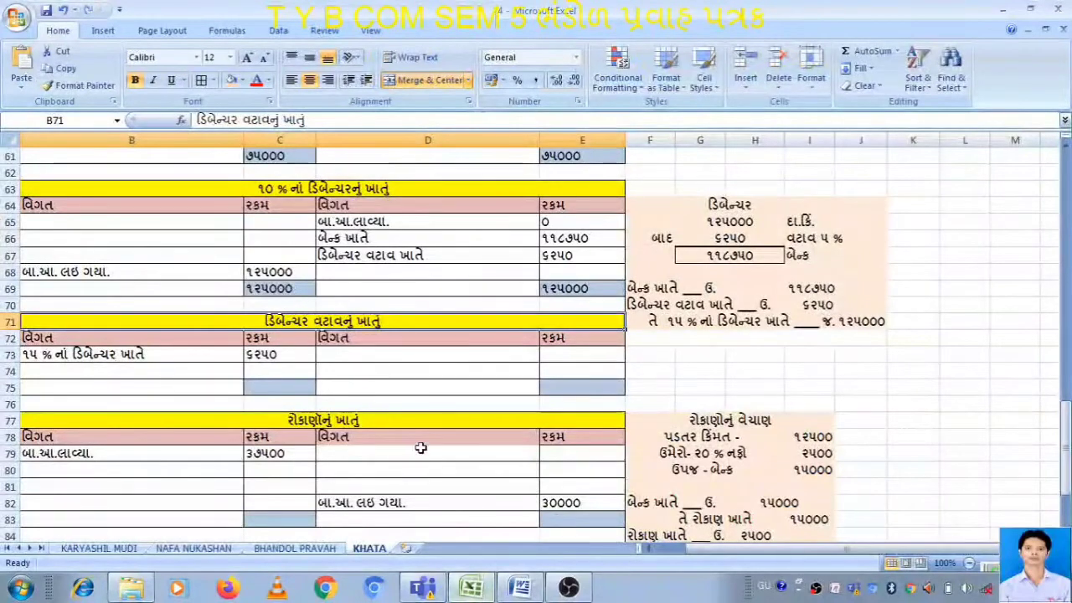
{"action": "left_click", "coordinate": [360, 355]}
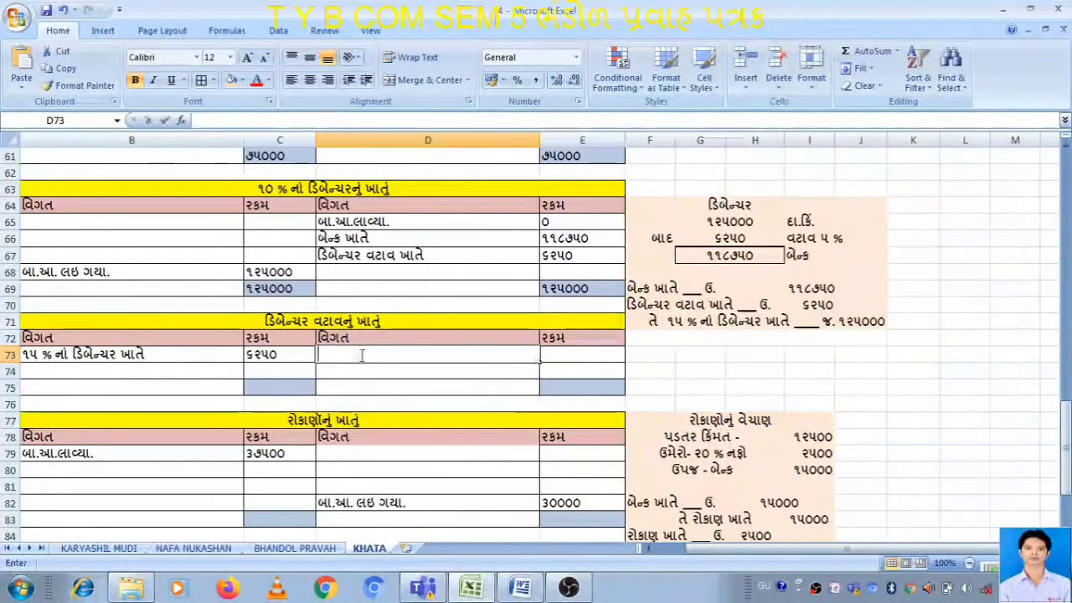
{"action": "type", "text": "સુ."}
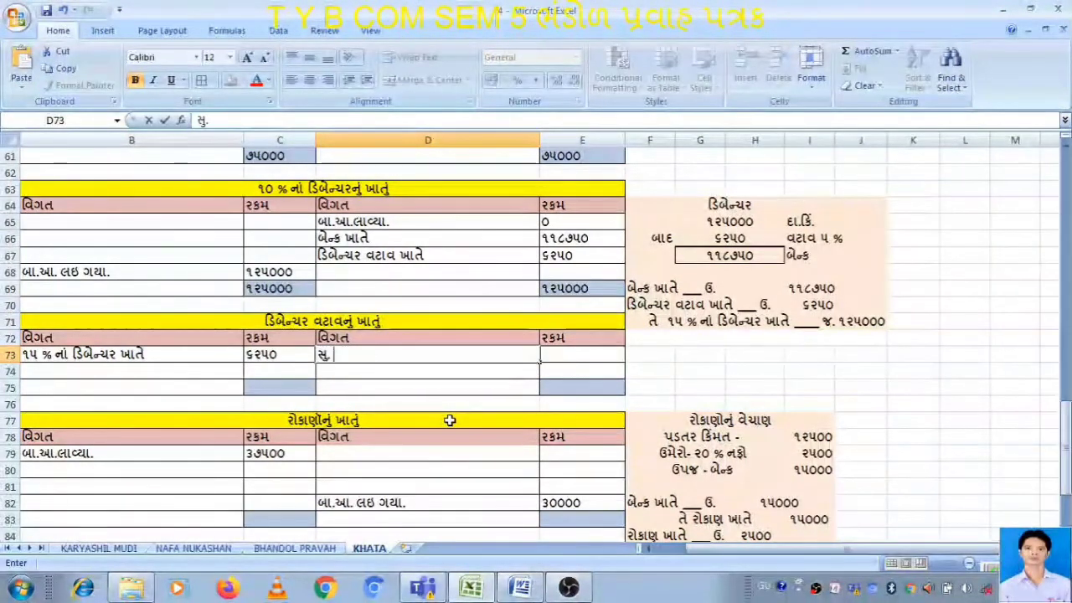
{"action": "type", "text": "ન. નુ. ખાતે"}
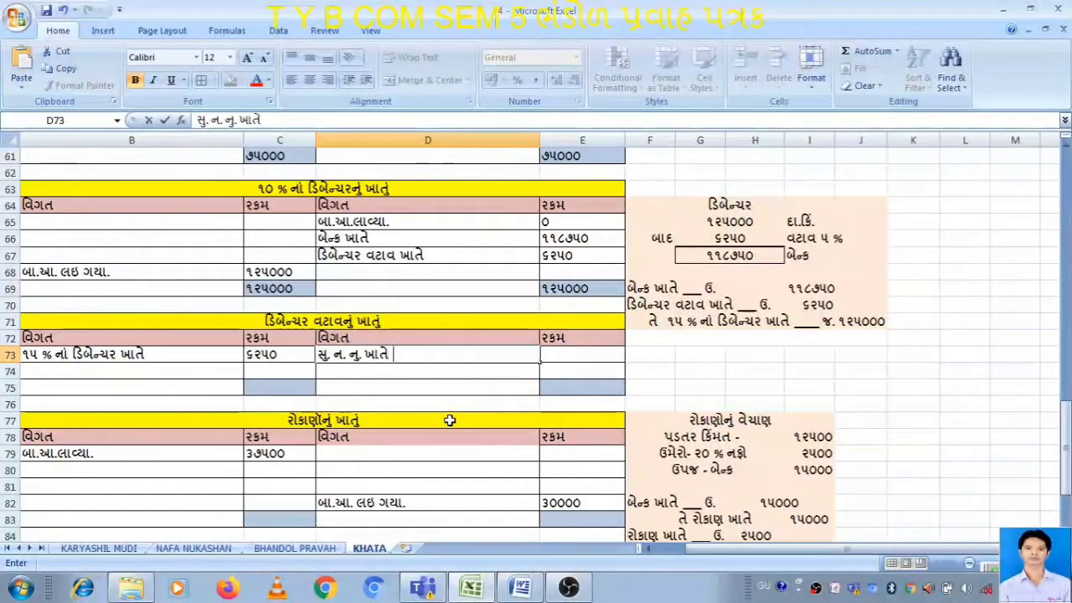
{"action": "key", "text": "Tab"}
{"action": "type", "text": "૬૨૫૦"}
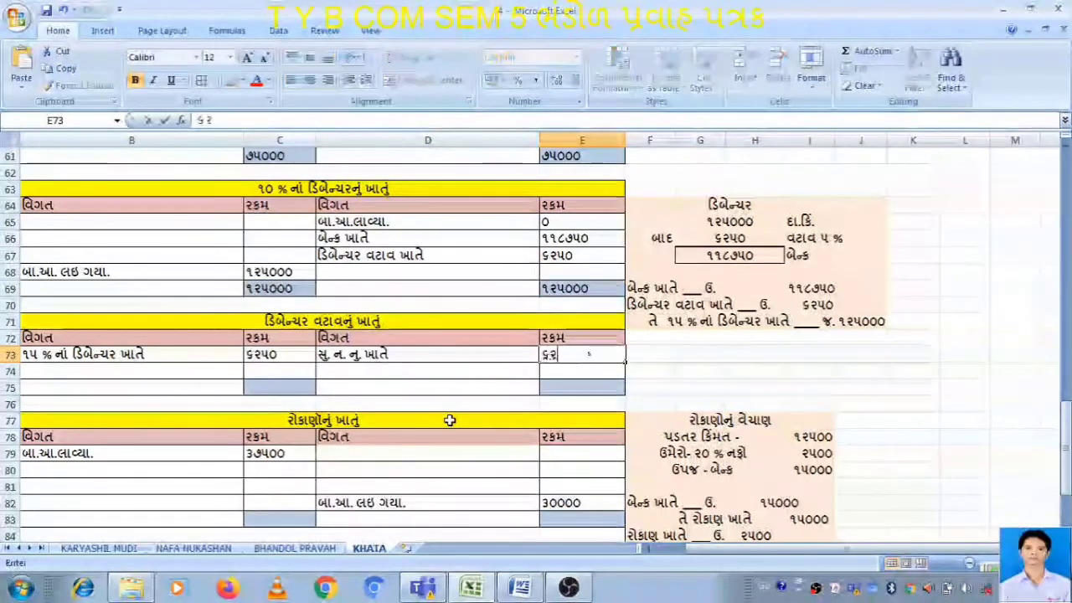
{"action": "key", "text": "Return"}
Enter ૬૨૫૦ as the total on both sides of the debenture discount account.
{"action": "key", "text": "Return"}
{"action": "key", "text": "Right"}
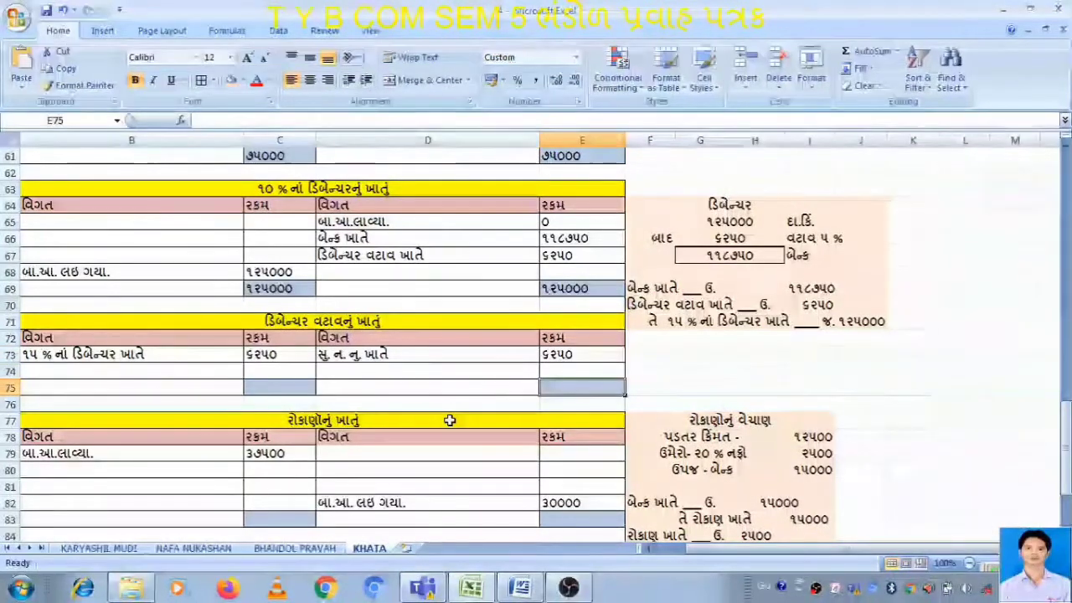
{"action": "type", "text": "૬૨૫૦"}
{"action": "key", "text": "Left"}
{"action": "key", "text": "Left"}
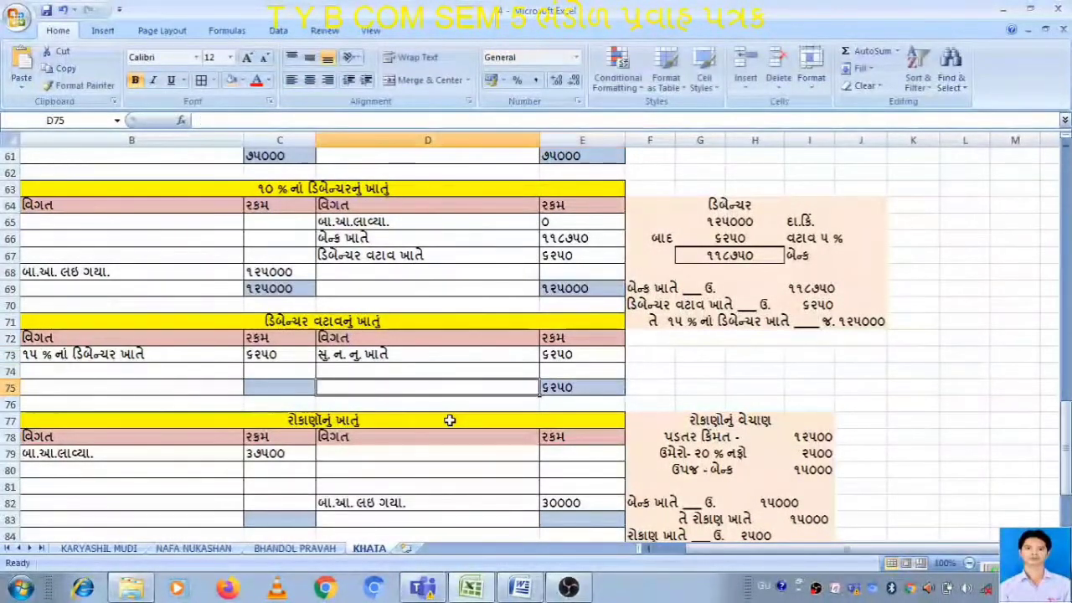
{"action": "type", "text": "૬૨૫૦"}
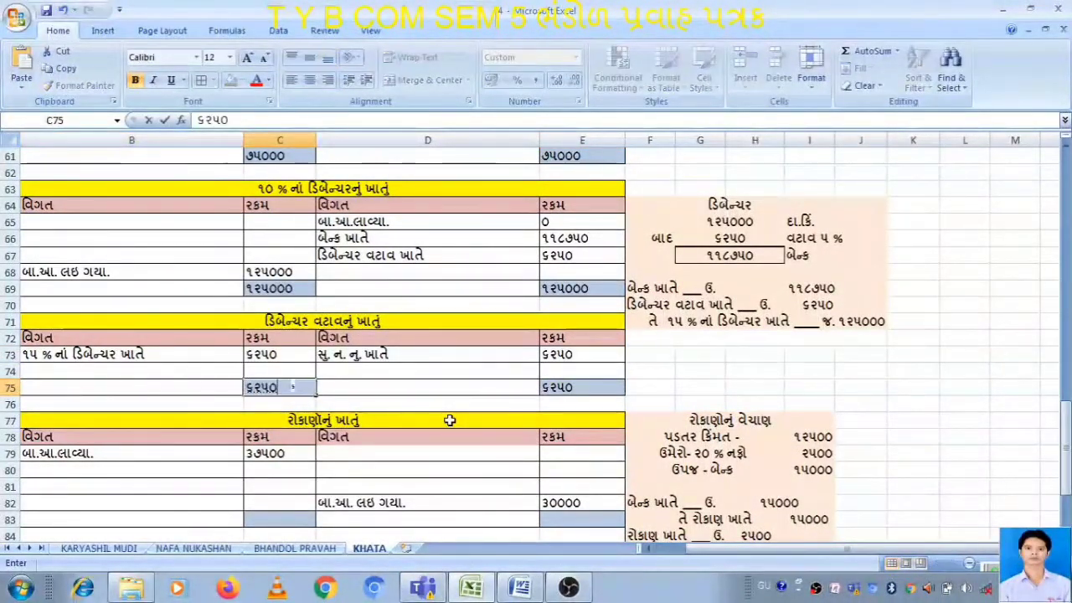
{"action": "key", "text": "Return"}
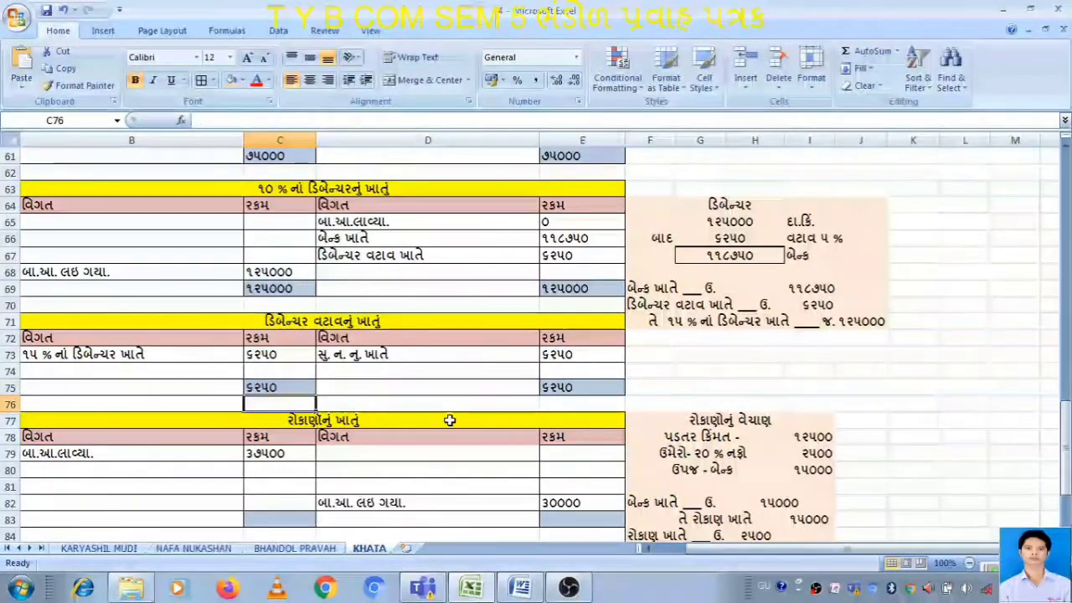
Add the description "ડિબેન્ચર વટાવ માંડી વાળ્યો" below the machine depreciation line on the NAFA NUKASHAN sheet.
{"action": "left_click", "coordinate": [464, 352]}
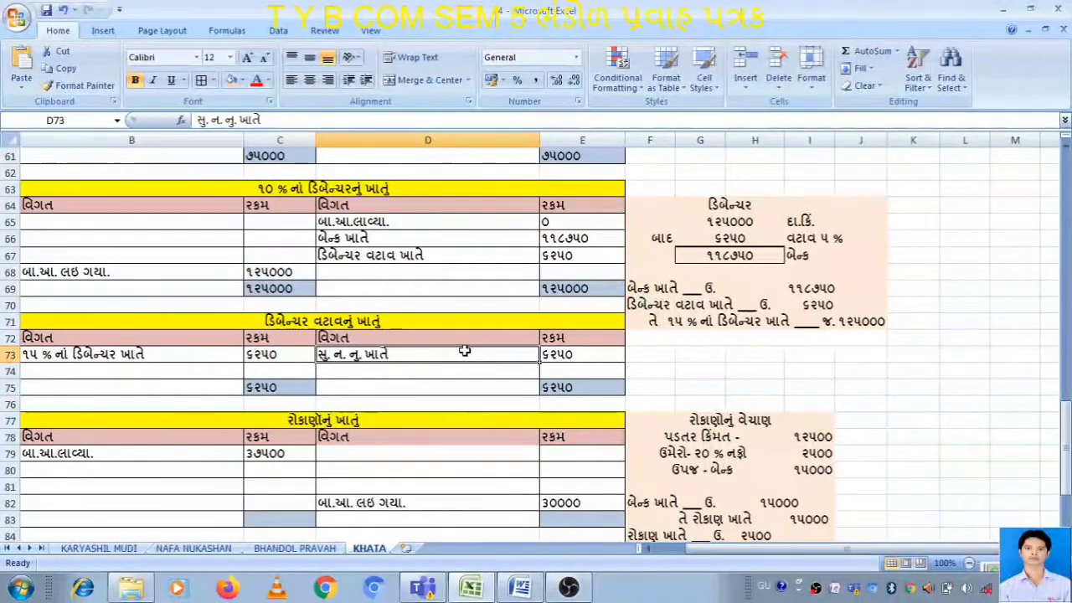
{"action": "left_click", "coordinate": [193, 547]}
{"action": "type", "text": "ડિ"}
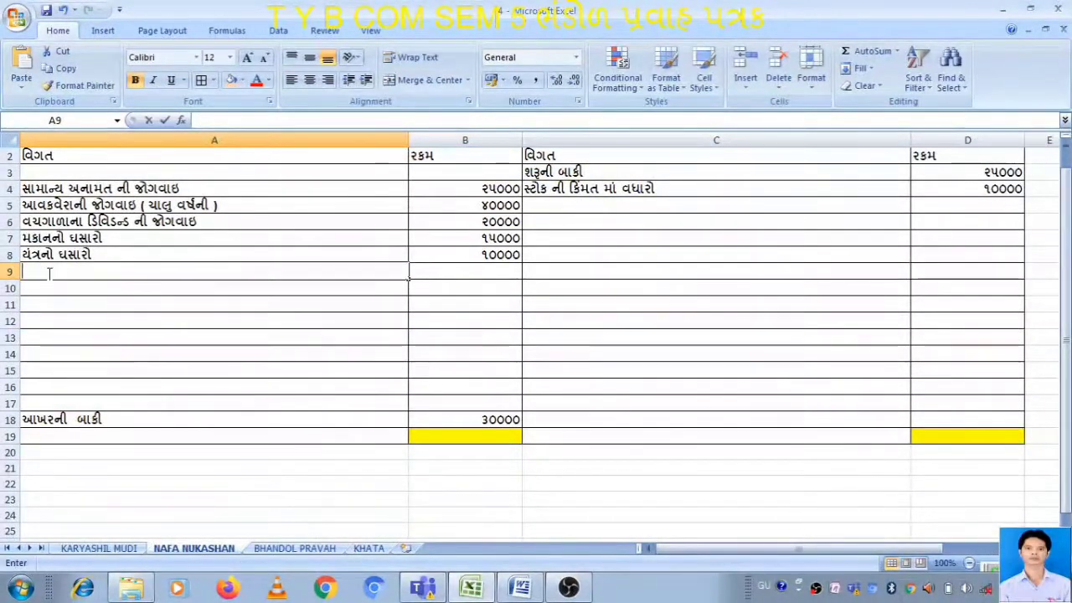
{"action": "type", "text": "વિડન્ડ"}
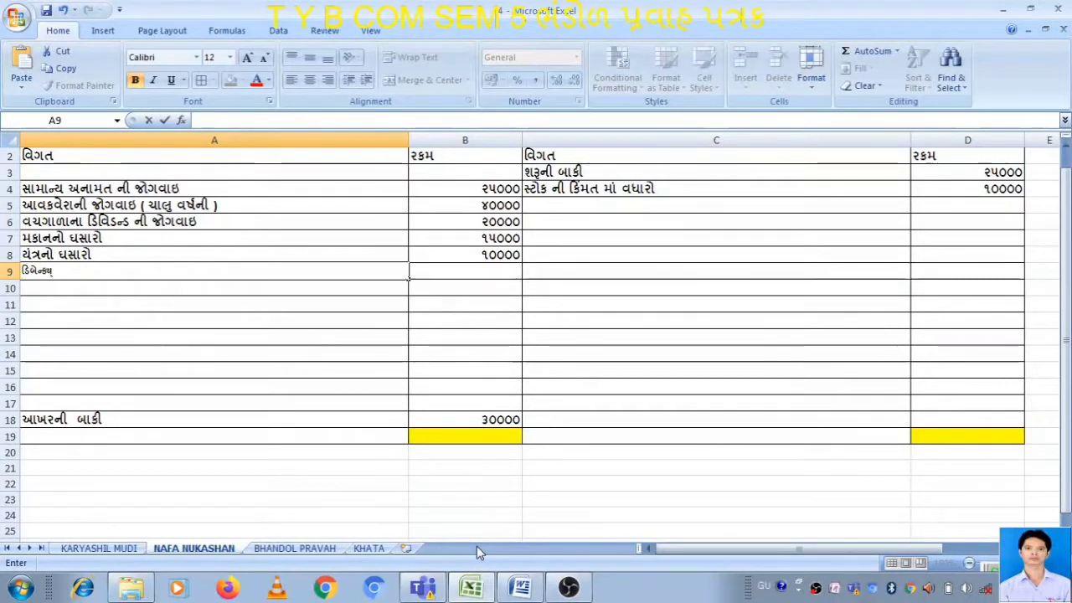
{"action": "type", "text": "્"}
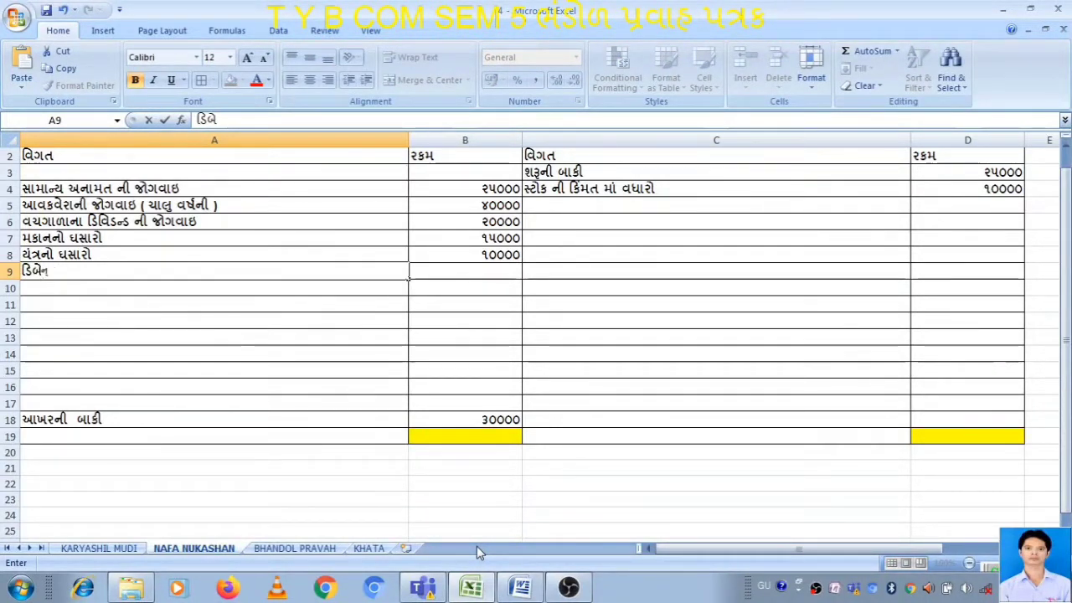
{"action": "type", "text": "યર વ"}
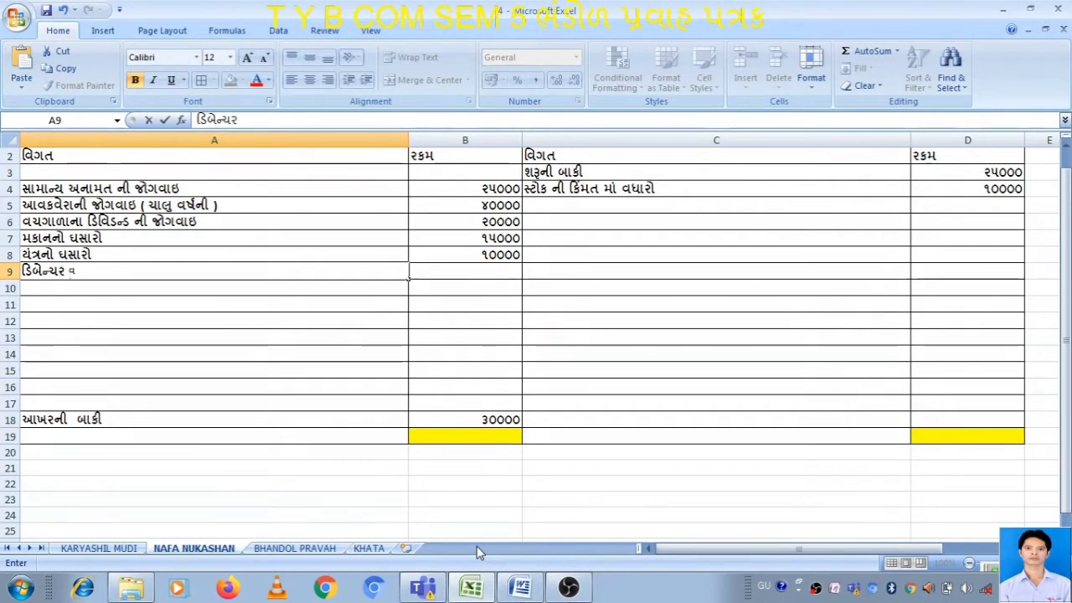
{"action": "type", "text": "ટાવ મા"}
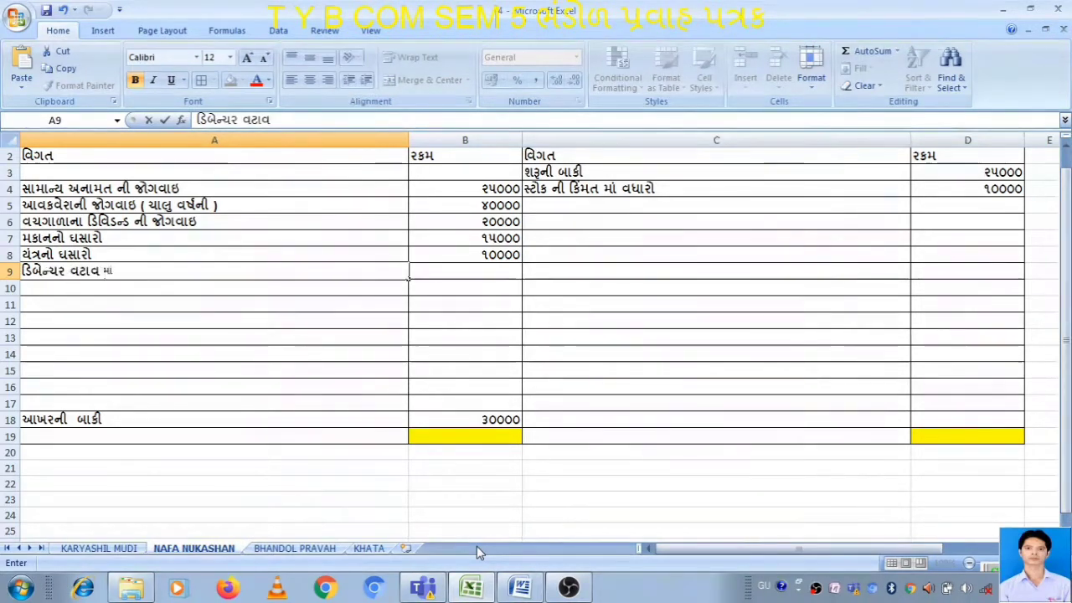
{"action": "type", "text": "ંડી વ"}
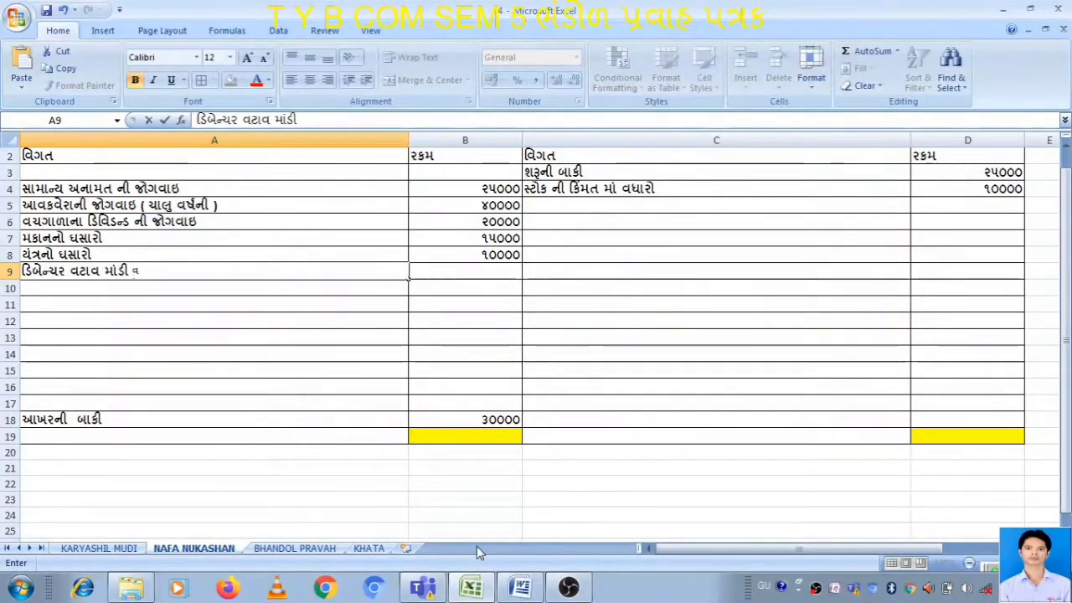
{"action": "type", "text": "ાળ"}
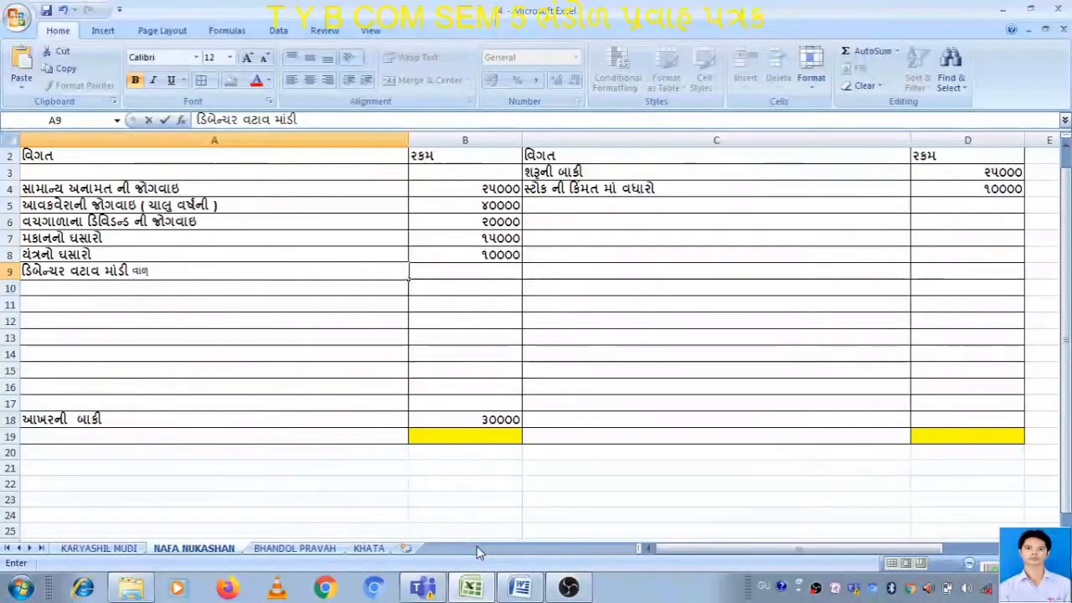
{"action": "type", "text": "્યો"}
Enter ૬૨૫૦ as the amount of the debenture discount written off, and return to the KHATA sheet.
{"action": "key", "text": "Tab"}
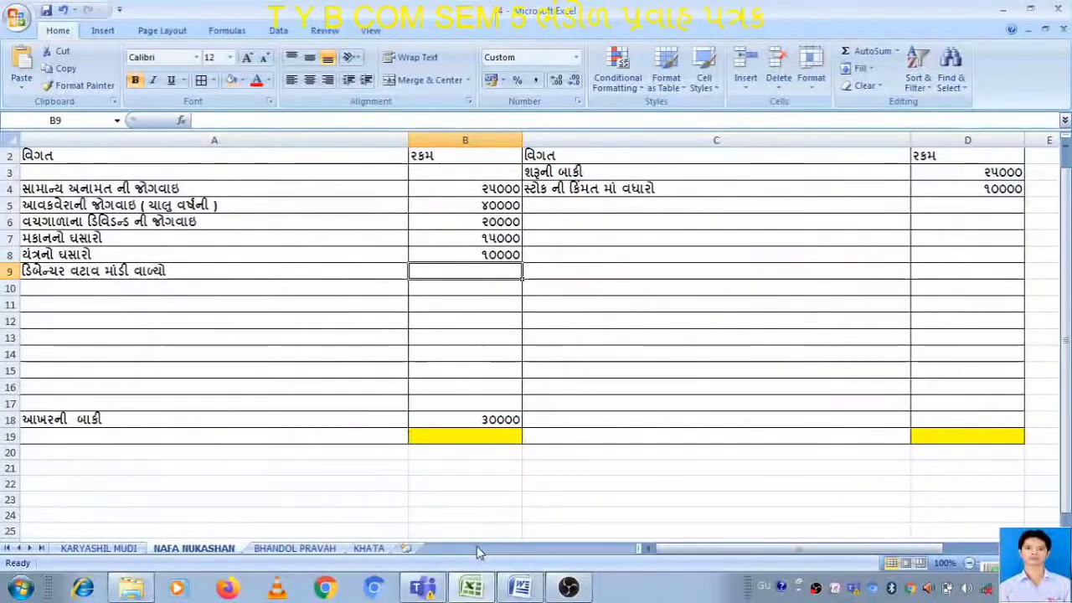
{"action": "type", "text": "૬૨૫૦"}
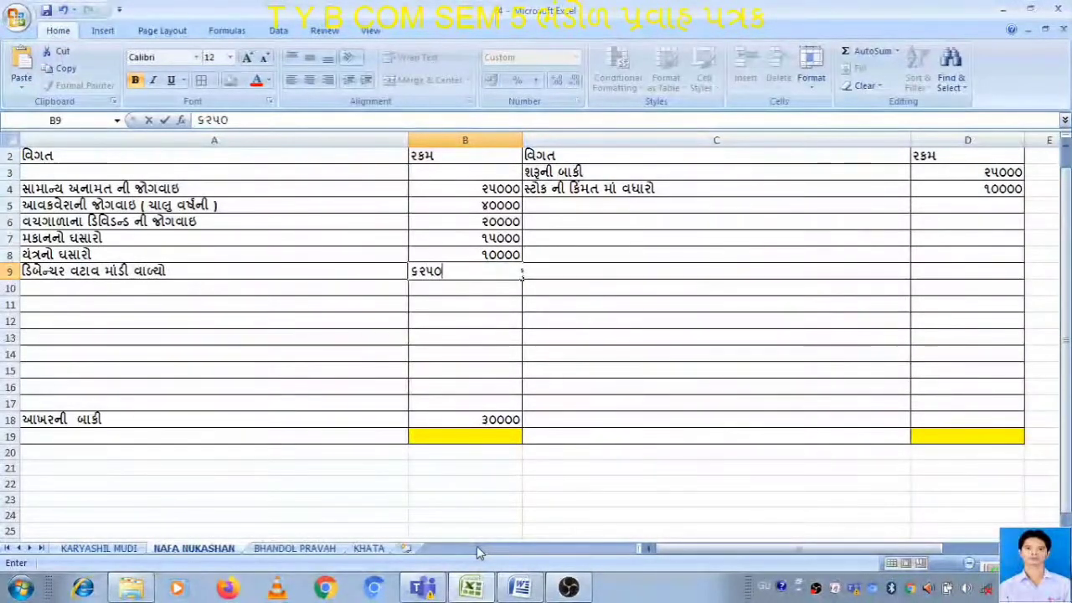
{"action": "key", "text": "Return"}
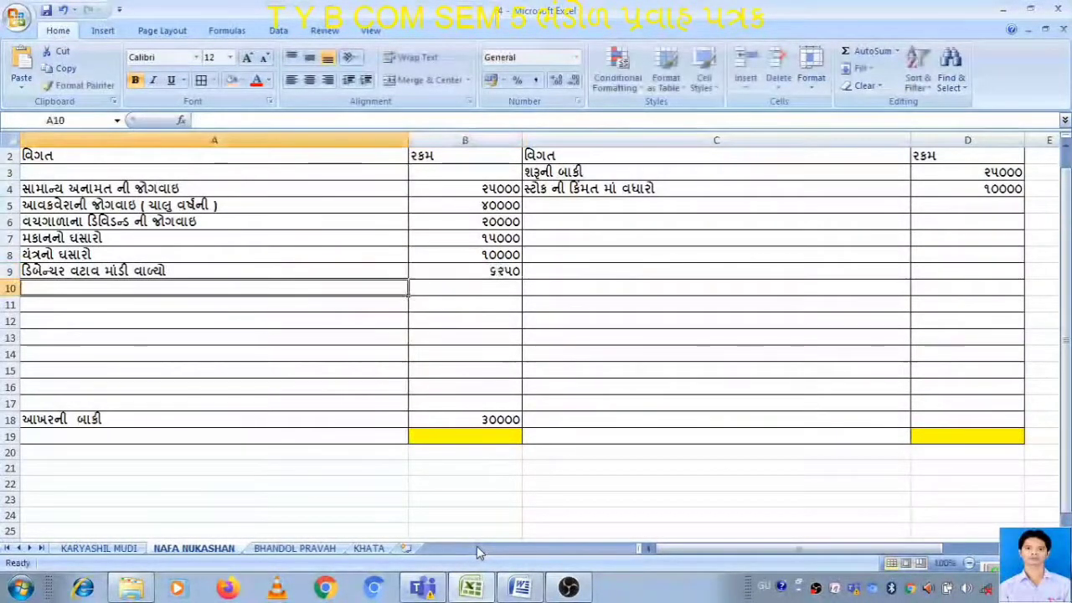
{"action": "left_click", "coordinate": [369, 549]}
{"action": "left_click", "coordinate": [928, 437]}
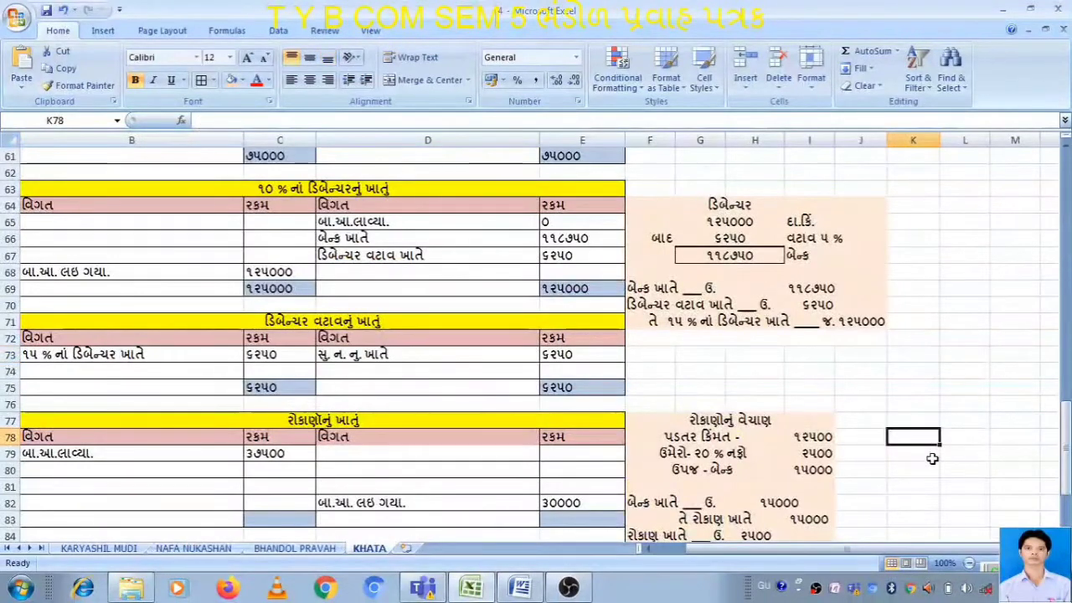
Check the investment sale details in item (૮) of the additional information in the Word document.
{"action": "scroll", "coordinate": [904, 459], "scroll_direction": "down", "scroll_amount": 2}
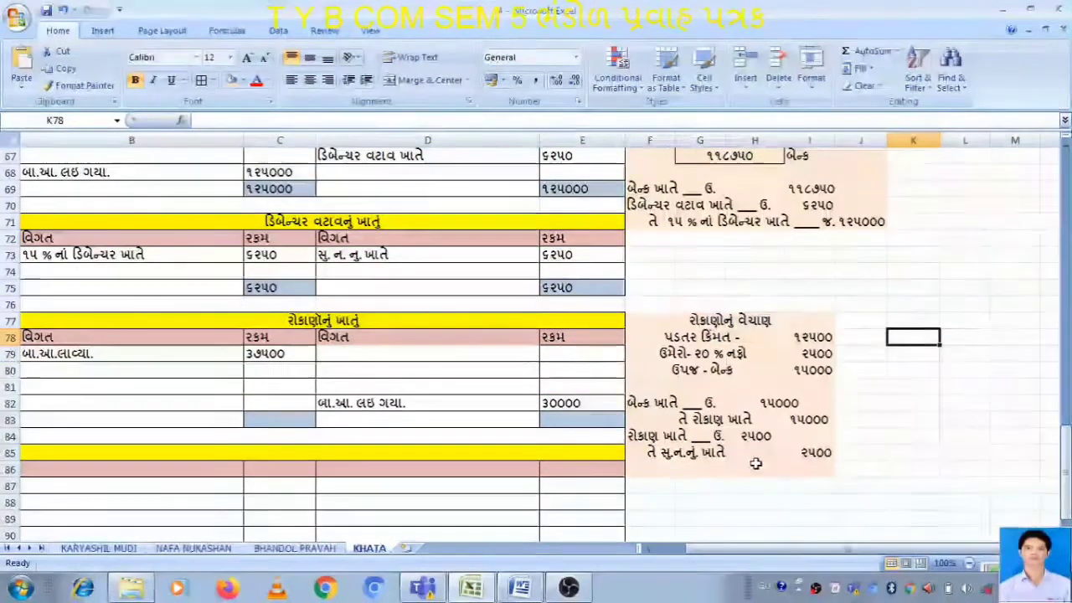
{"action": "left_click", "coordinate": [519, 587]}
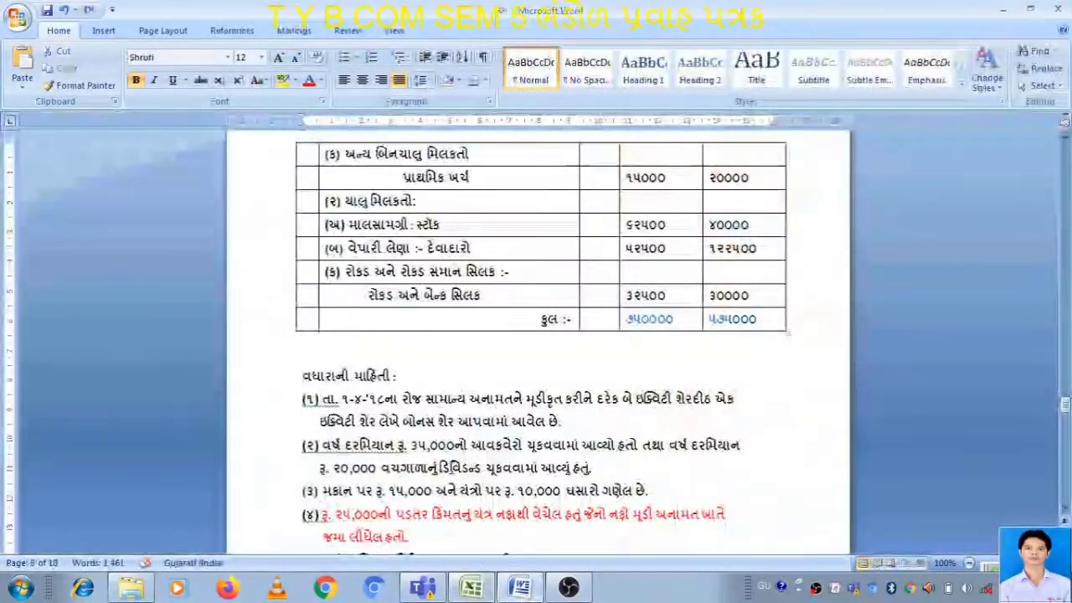
{"action": "left_click", "coordinate": [452, 493]}
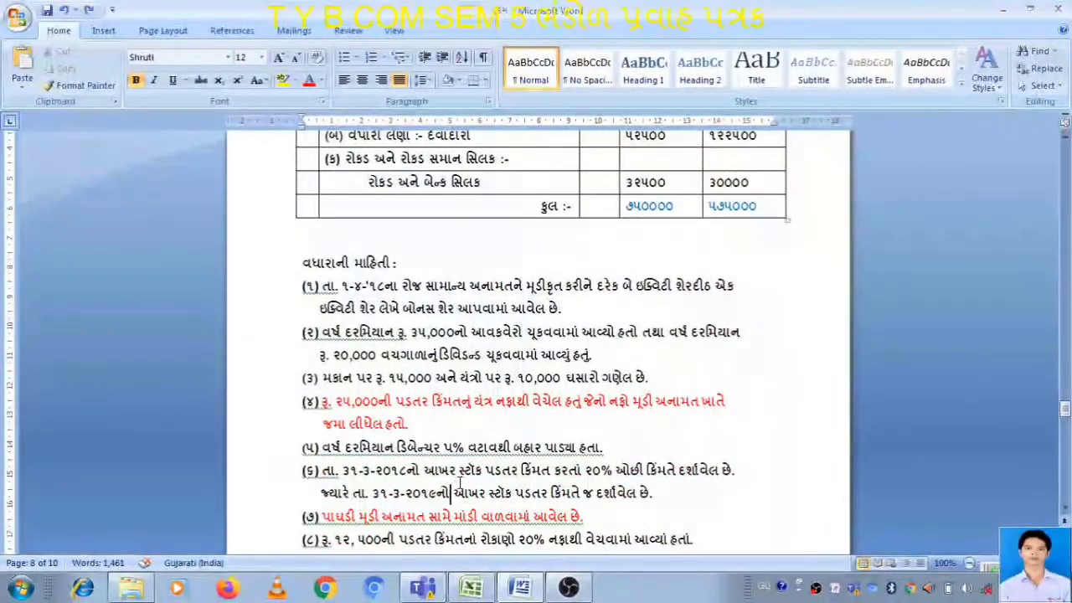
{"action": "scroll", "coordinate": [478, 470], "scroll_direction": "down", "scroll_amount": 3}
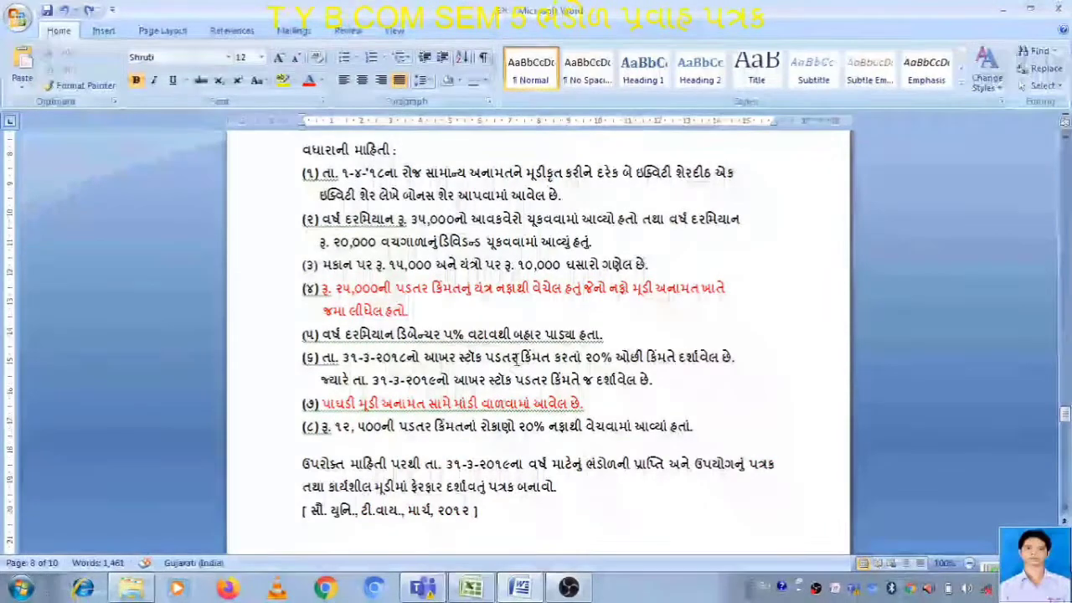
{"action": "left_click", "coordinate": [616, 357]}
{"action": "left_click", "coordinate": [619, 382]}
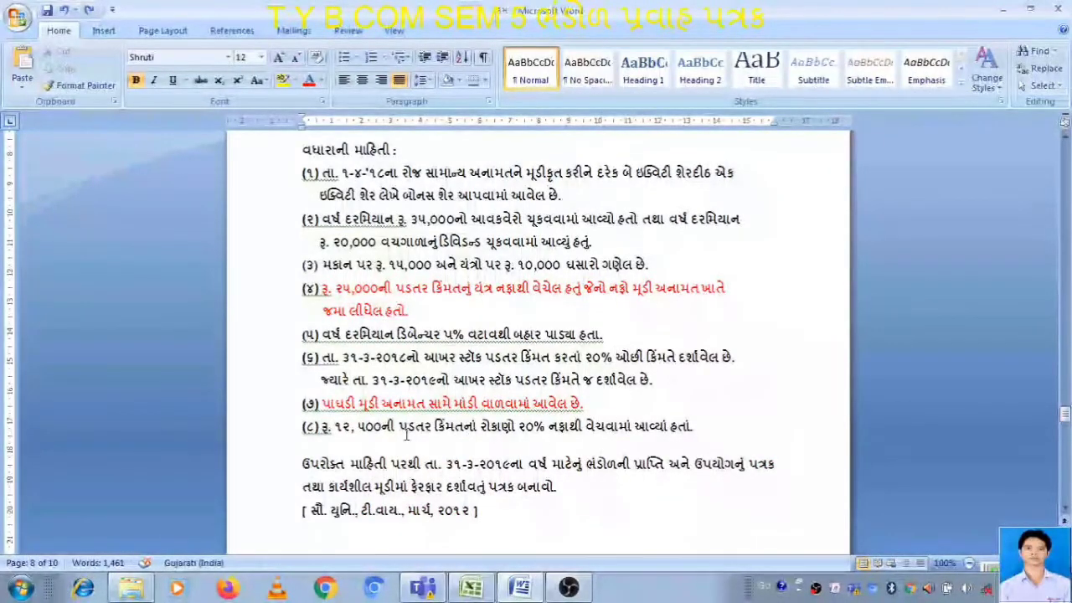
{"action": "left_click", "coordinate": [394, 403]}
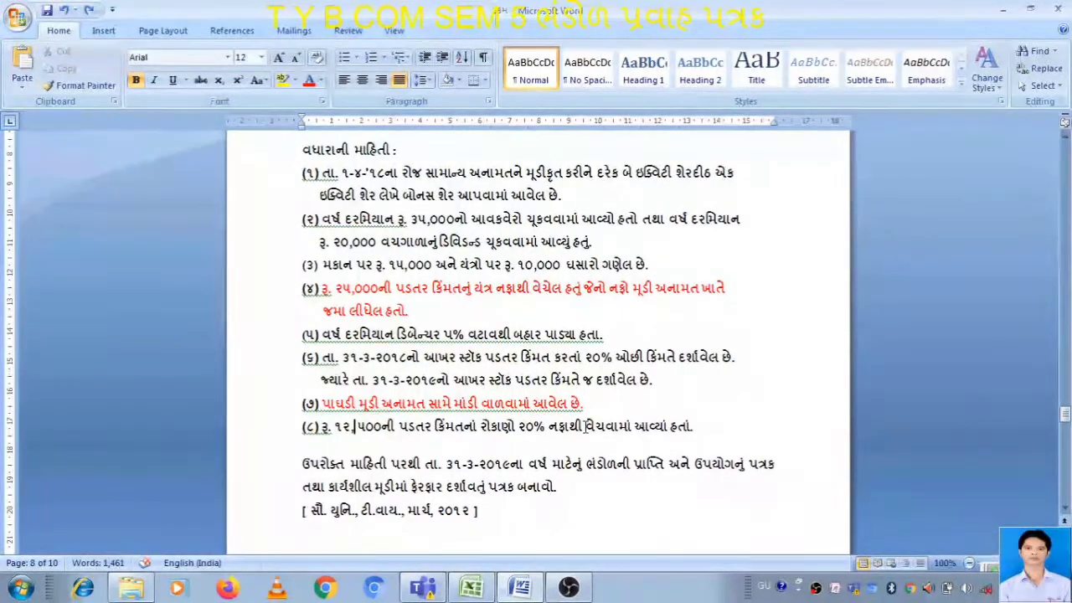
Return to Excel and review the investment sale working and its bank-to-investment journal entry beside the investments account.
{"action": "left_click", "coordinate": [484, 586]}
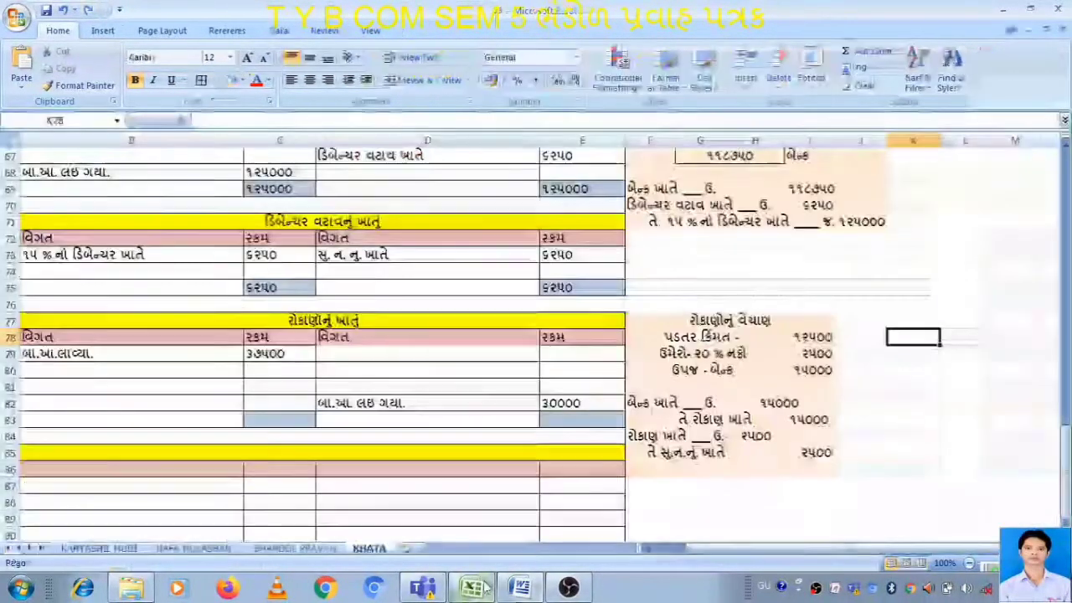
{"action": "left_click", "coordinate": [700, 485]}
{"action": "left_click", "coordinate": [806, 338]}
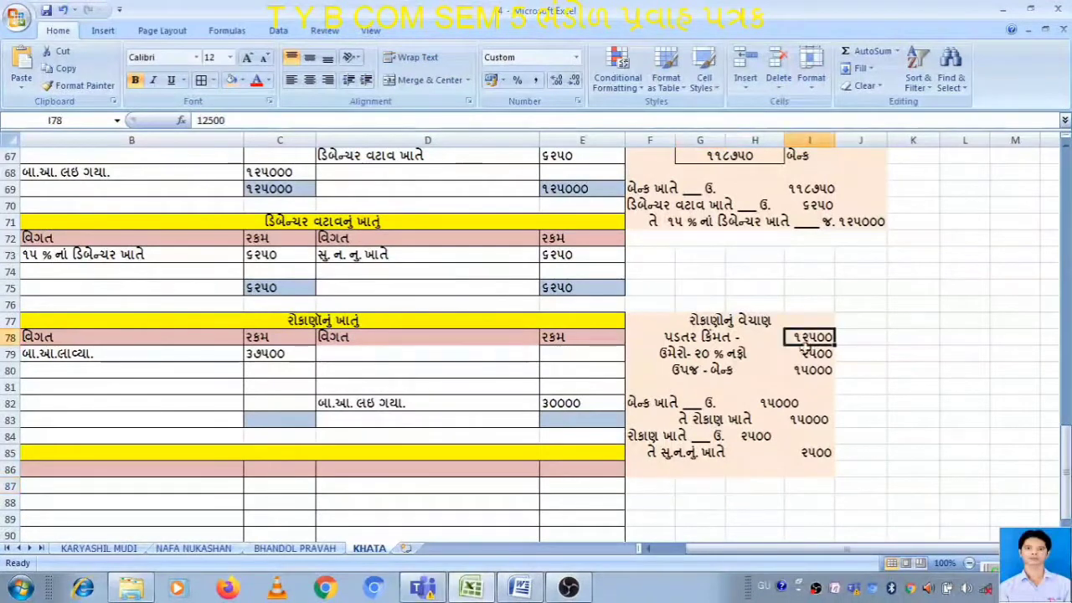
{"action": "left_click", "coordinate": [695, 353]}
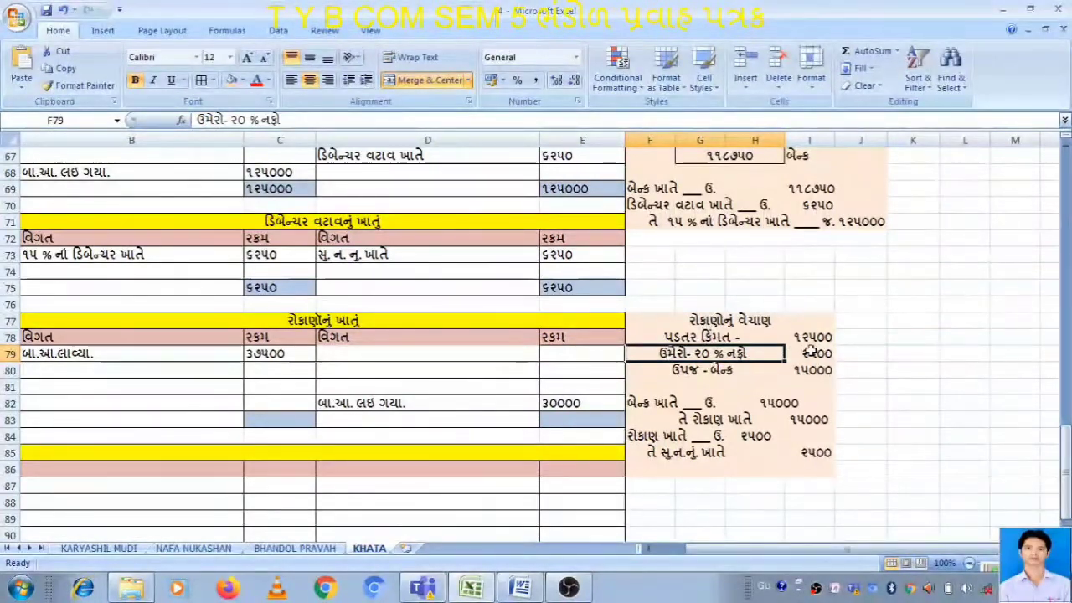
{"action": "left_click", "coordinate": [811, 354]}
{"action": "left_click", "coordinate": [757, 371]}
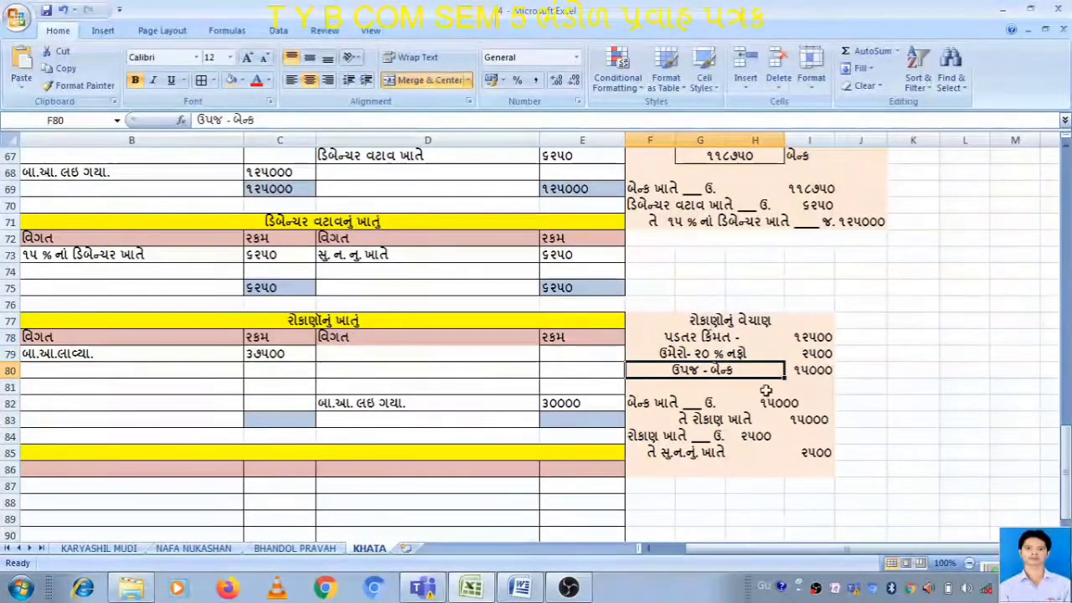
{"action": "key", "text": "Right"}
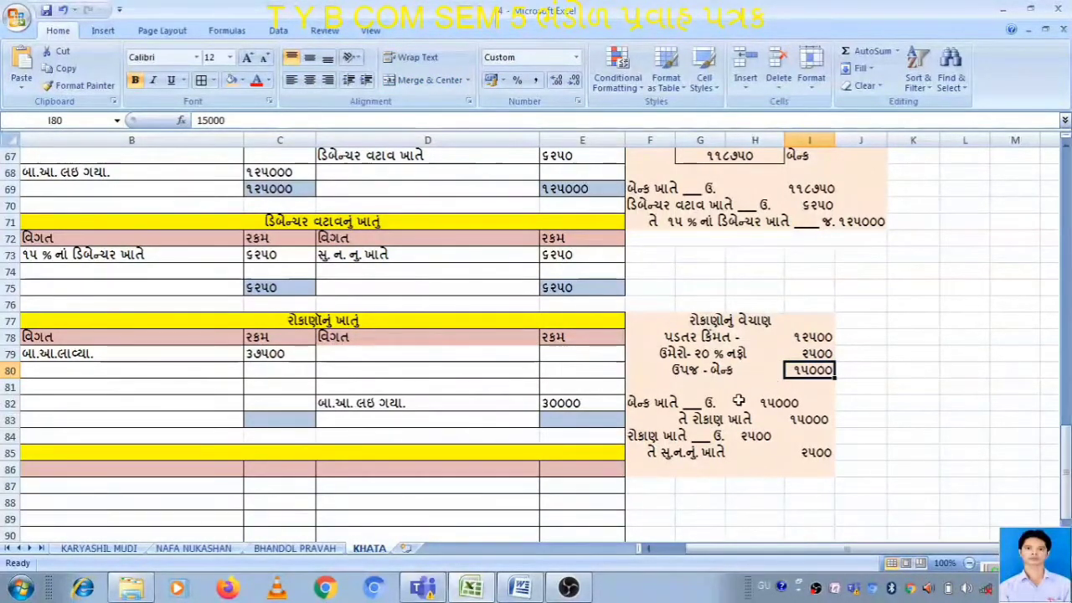
{"action": "left_click", "coordinate": [674, 406]}
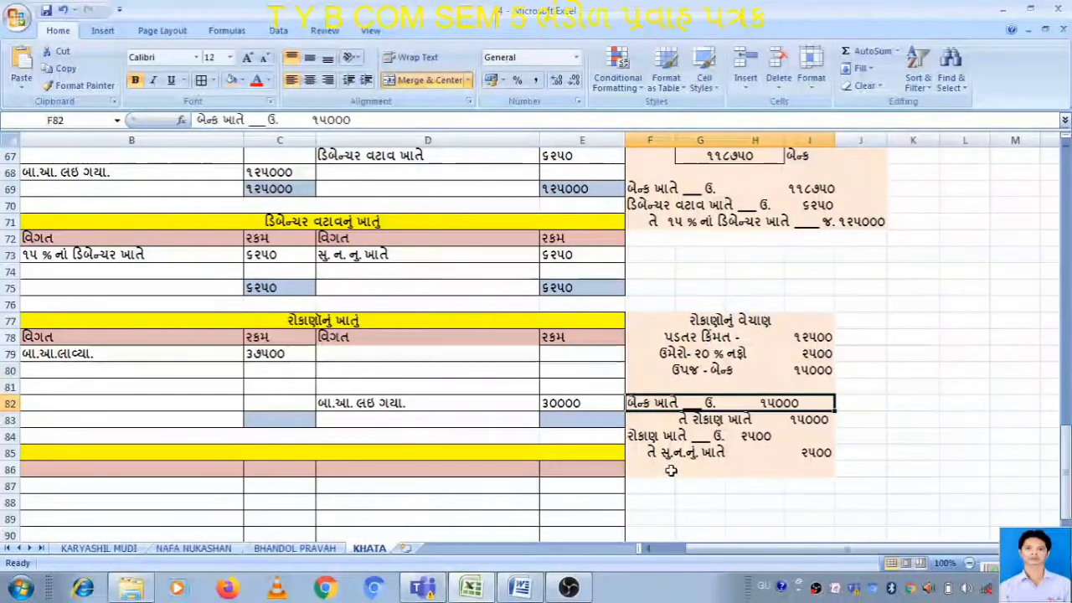
{"action": "left_click", "coordinate": [725, 417]}
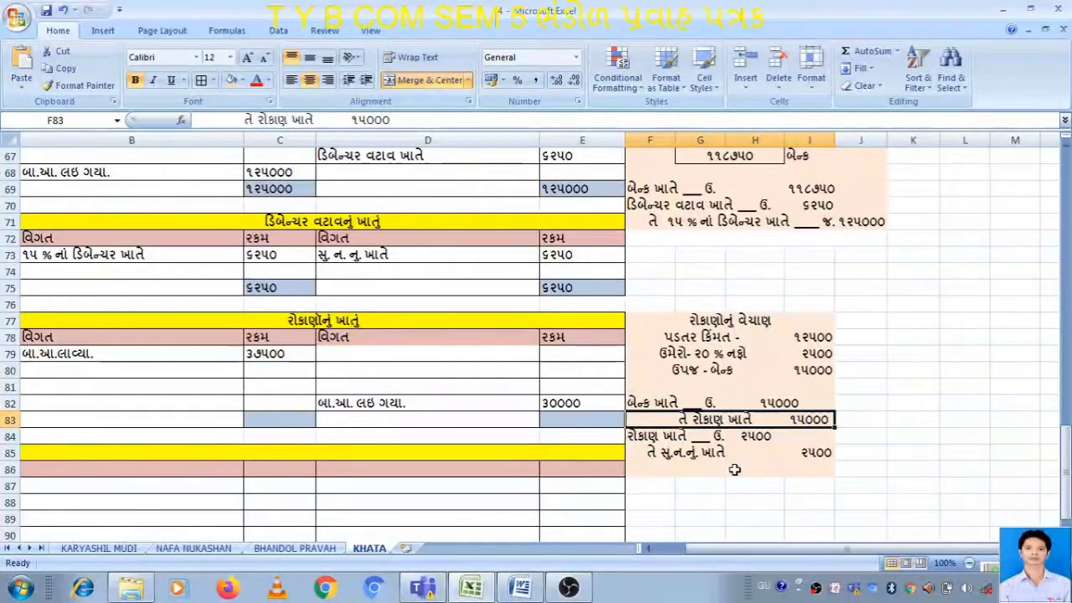
Copy "બેન્ક ખાતે" from the investment sale journal entry into the first credit-side description of the investments account.
{"action": "double_click", "coordinate": [675, 402]}
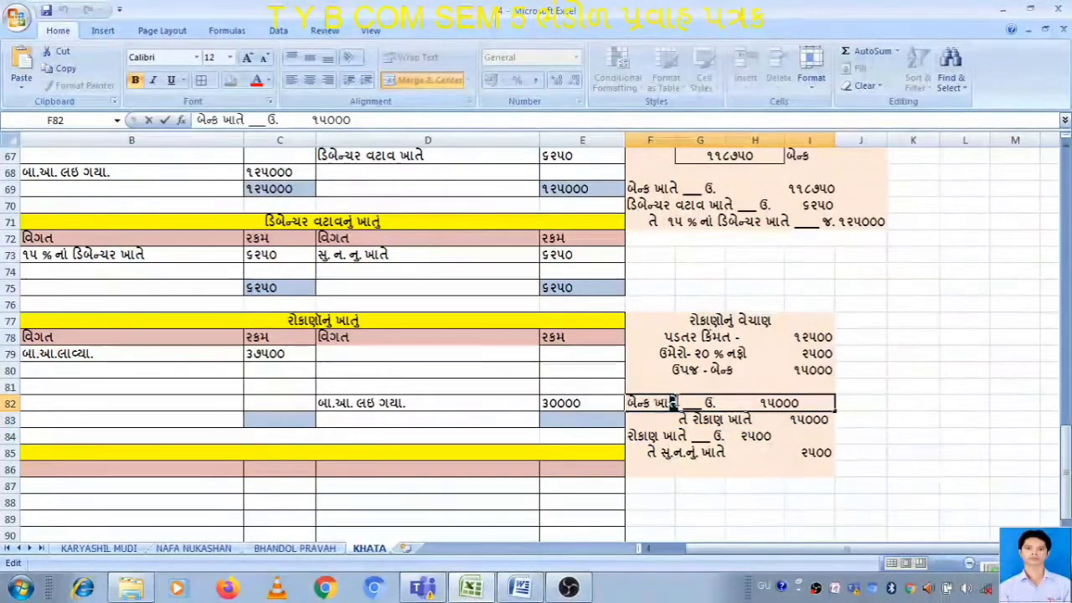
{"action": "key", "text": "shift+Home"}
{"action": "key", "text": "ctrl+c"}
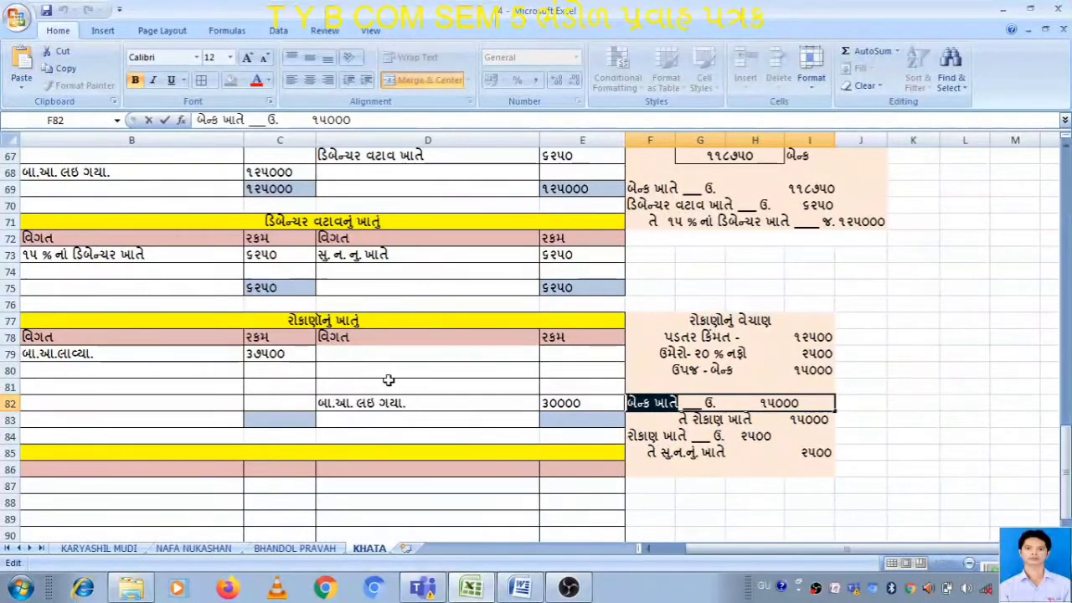
{"action": "key", "text": "Escape"}
{"action": "left_click", "coordinate": [387, 353]}
{"action": "key", "text": "ctrl+v"}
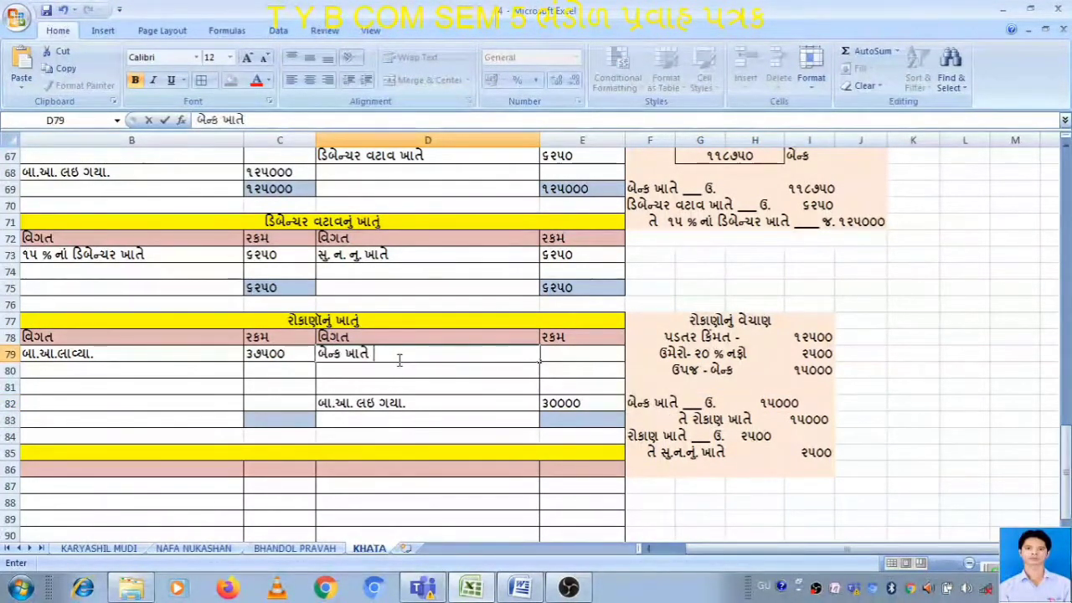
Complete the credit entry's description as "બેન્ક ખાતે ( વેચાણ કિંમત )" with an amount of ૧૫૦૦૦.
{"action": "type", "text": "(          "}
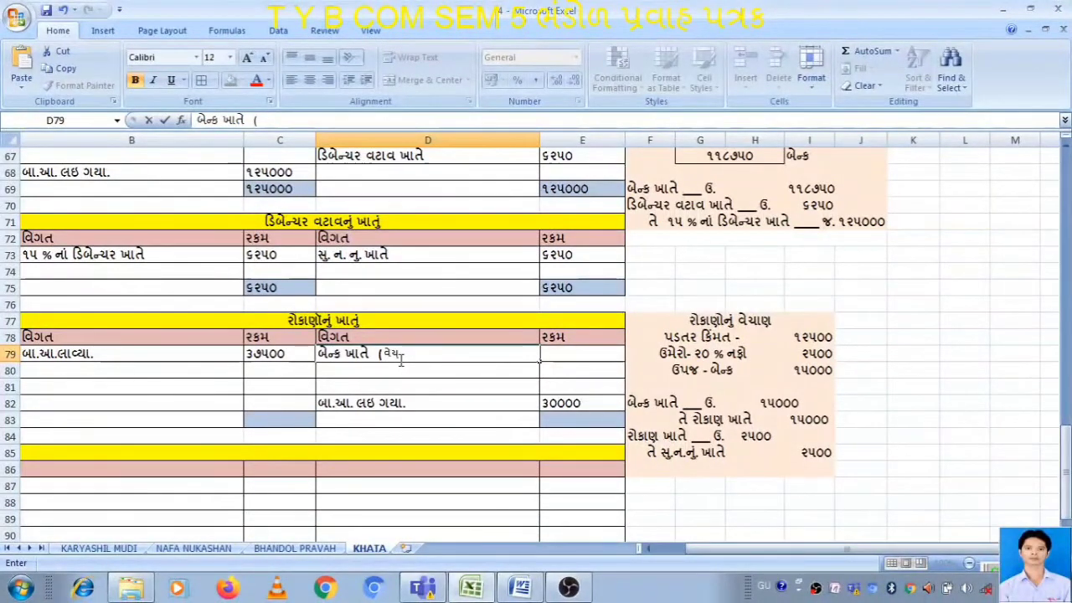
{"action": "type", "text": "વેચા ણ"}
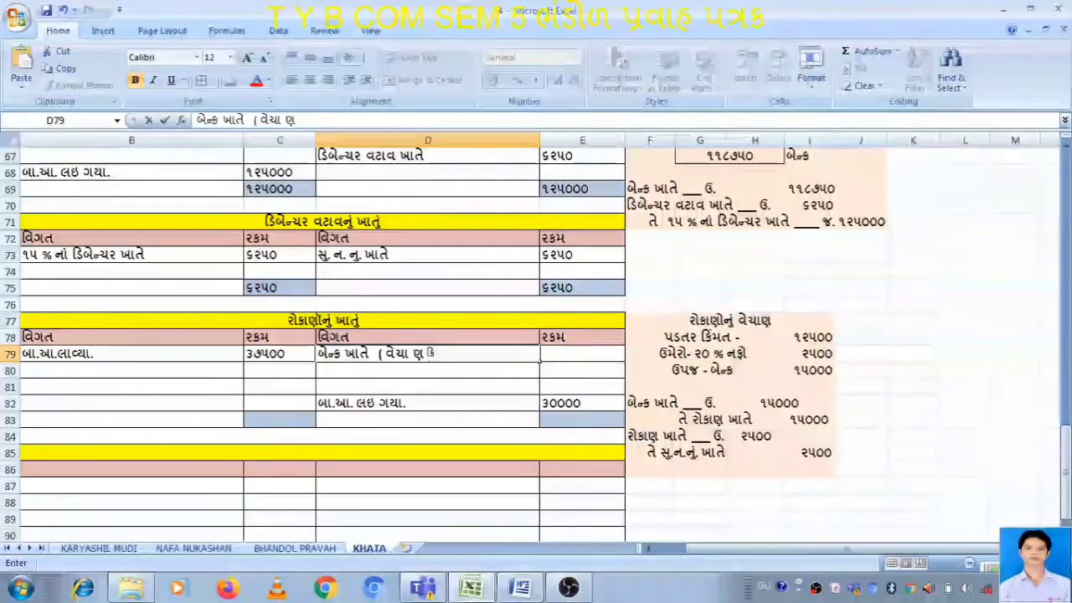
{"action": "type", "text": " કિંમ્ત"}
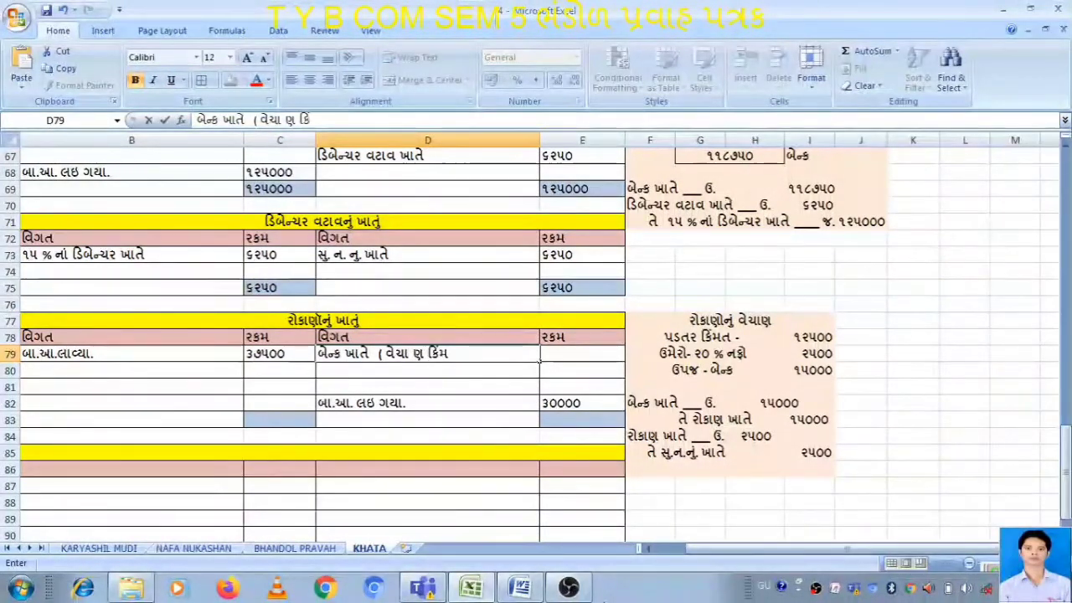
{"action": "type", "text": " )"}
{"action": "key", "text": "Tab"}
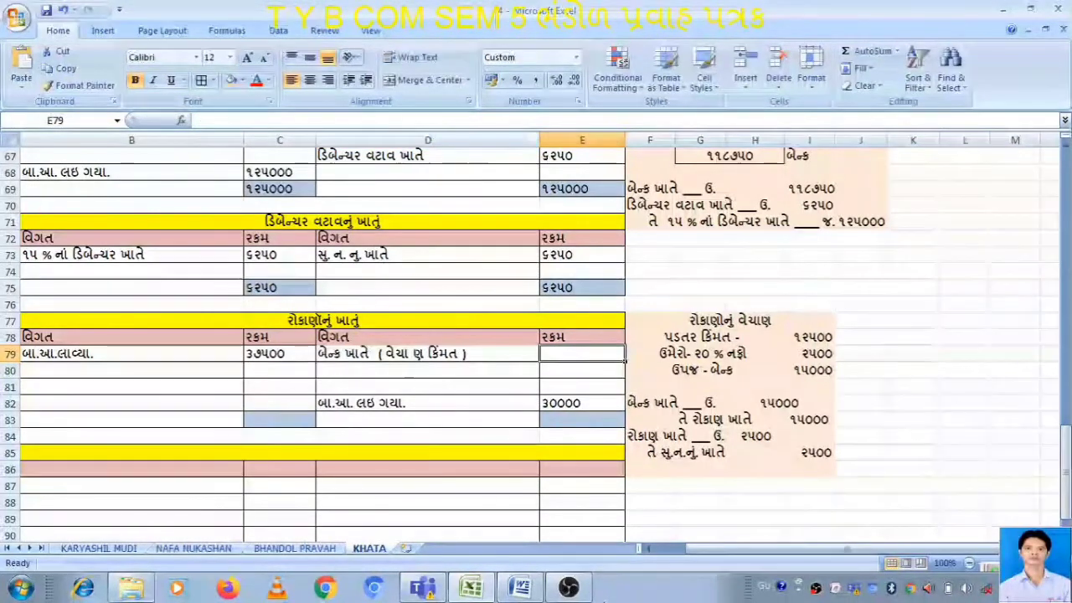
{"action": "type", "text": "૧૫૦૦૦"}
{"action": "key", "text": "Return"}
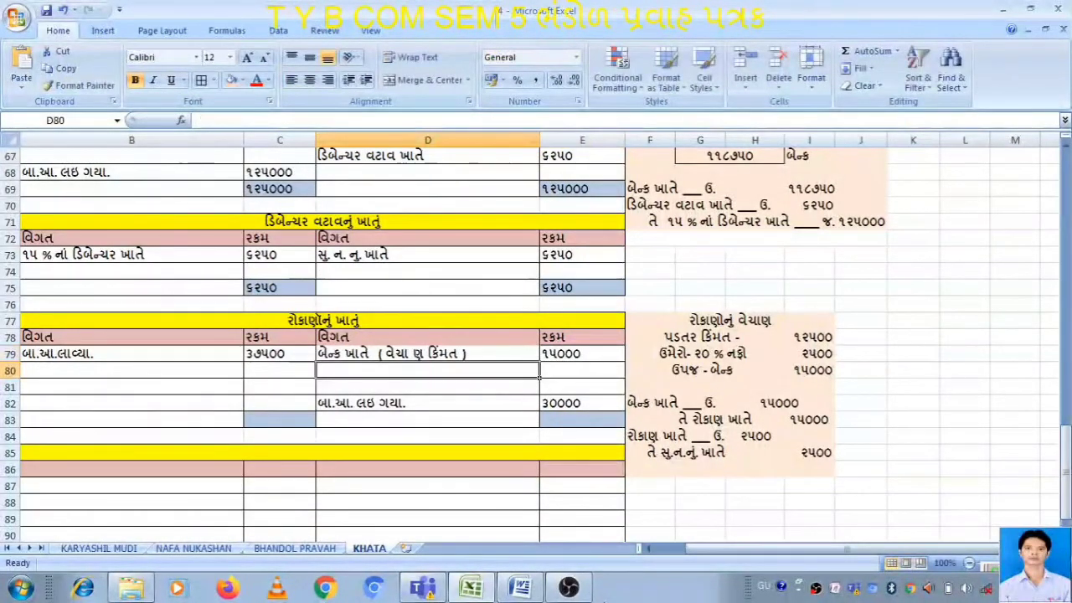
{"action": "double_click", "coordinate": [416, 355]}
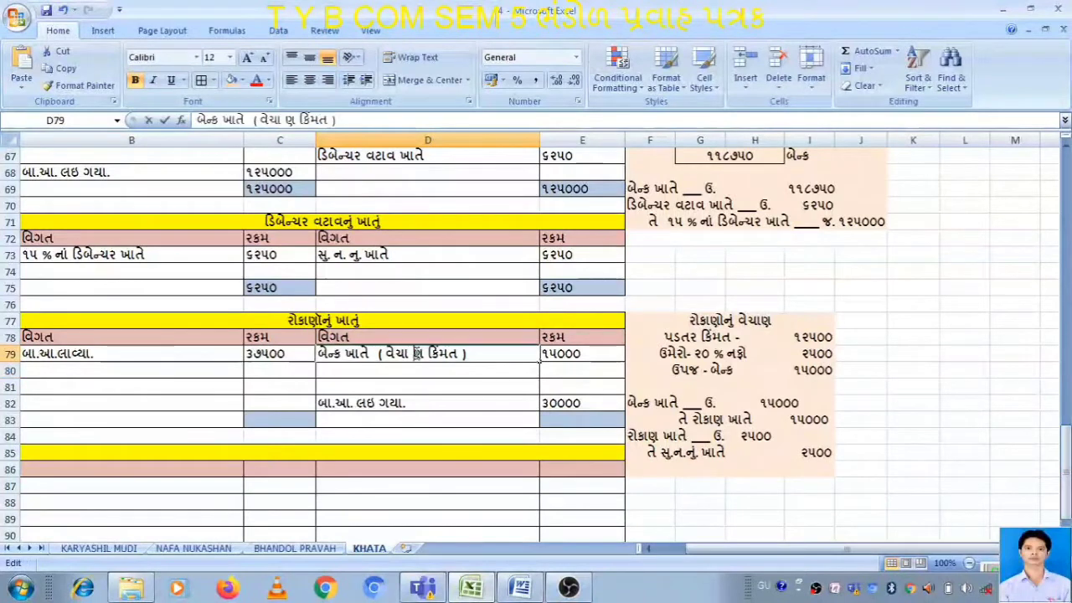
{"action": "left_click", "coordinate": [407, 383]}
{"action": "left_click", "coordinate": [407, 354]}
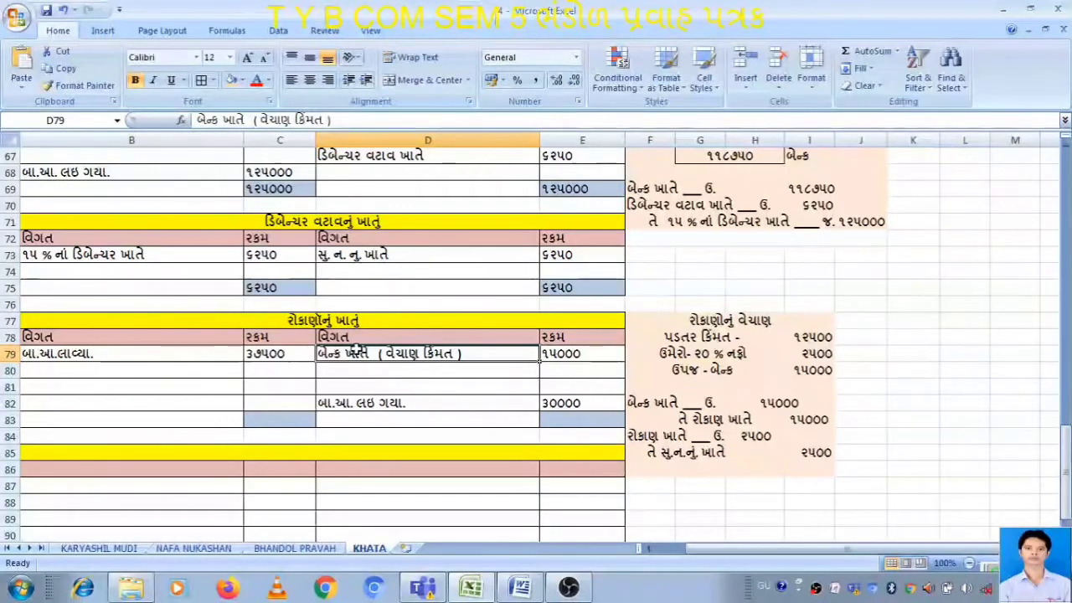
Add "રોકાણ વેચાણ ઉપજ" with ૧૫૦૦૦ below the debenture lines on the receipts side of the BHANDOL PRAVAH sheet.
{"action": "left_click", "coordinate": [299, 548]}
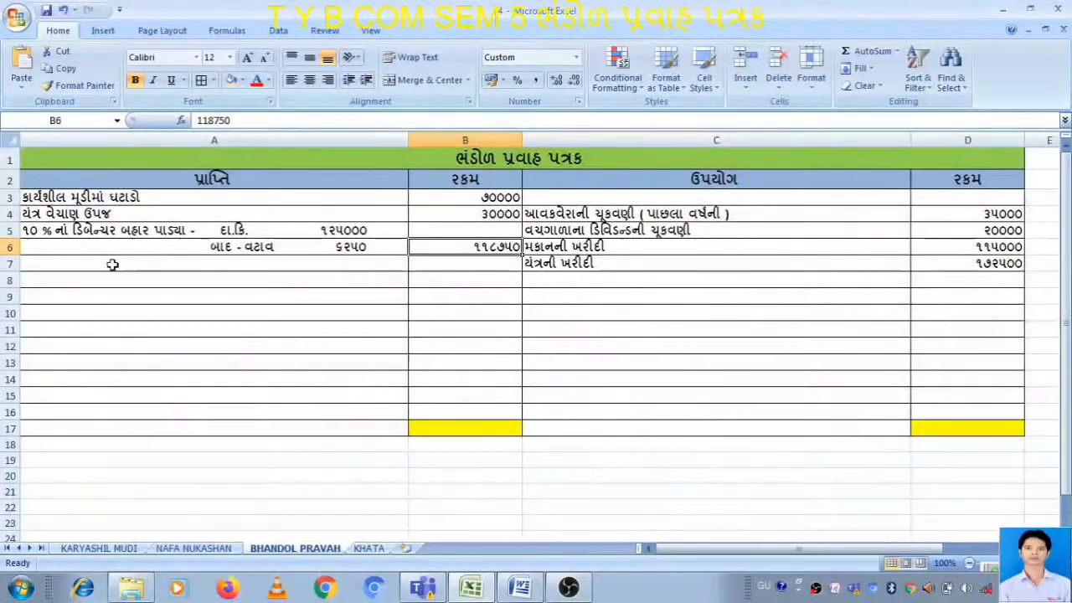
{"action": "left_click", "coordinate": [110, 263]}
{"action": "double_click", "coordinate": [106, 263]}
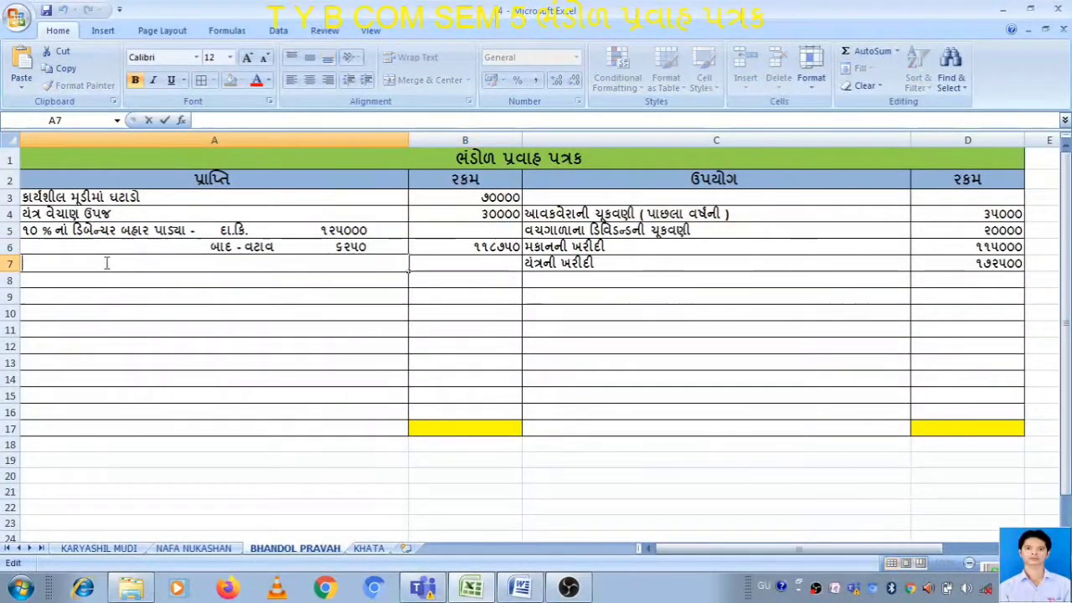
{"action": "type", "text": "શ"}
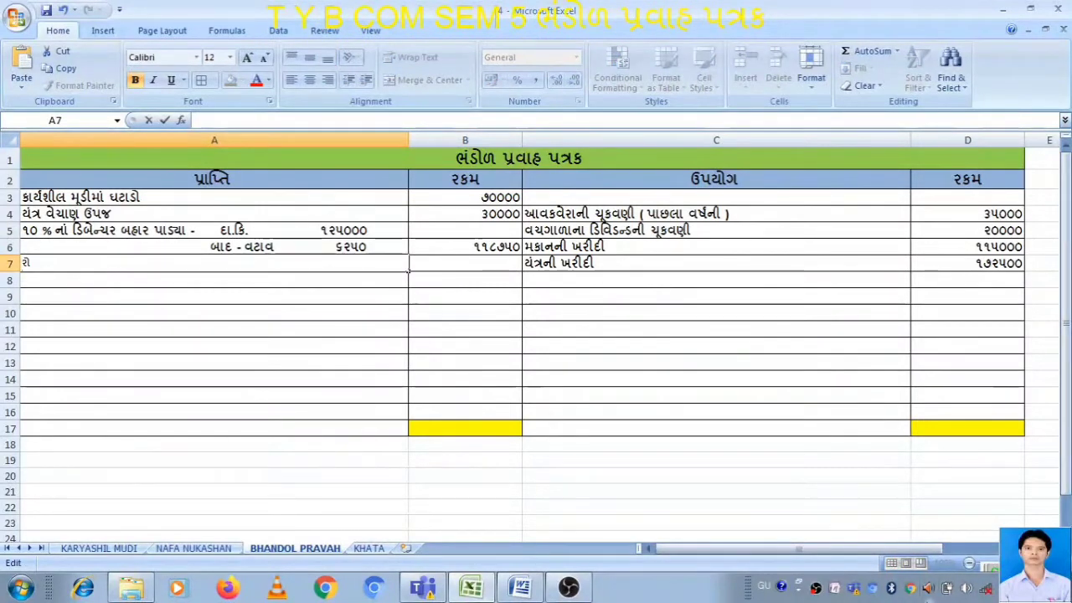
{"action": "type", "text": "કાણ વે"}
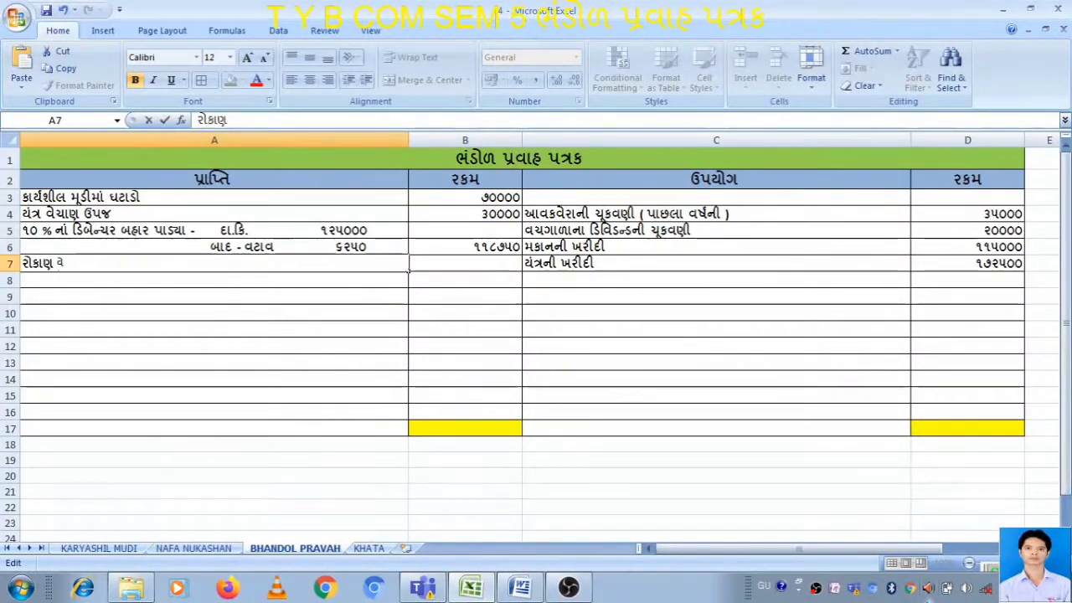
{"action": "type", "text": "ચાણ"}
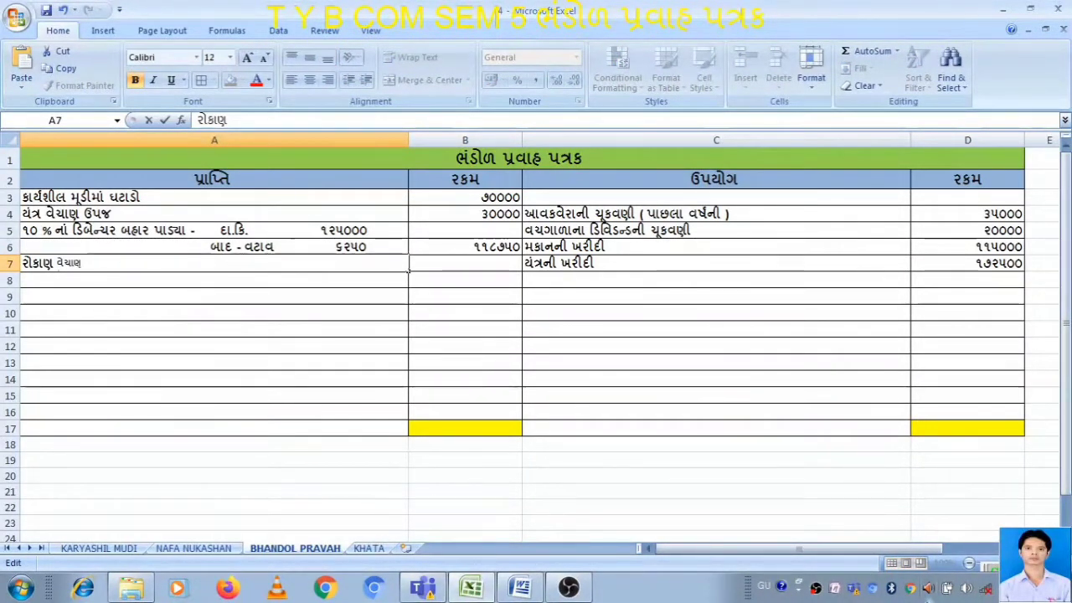
{"action": "type", "text": " ઉપજ"}
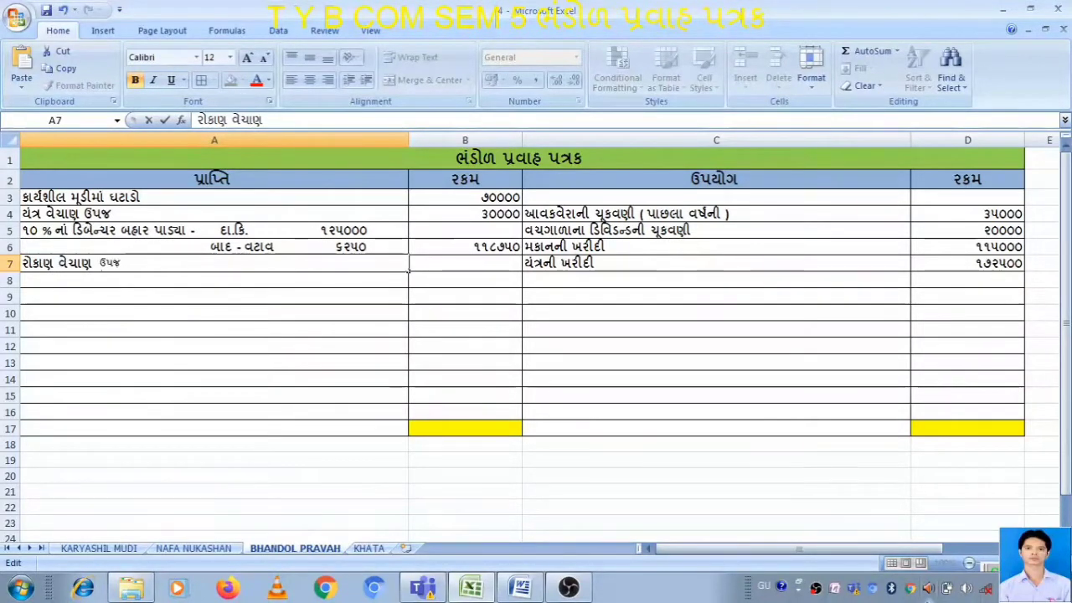
{"action": "left_click", "coordinate": [490, 262]}
{"action": "type", "text": "૧"}
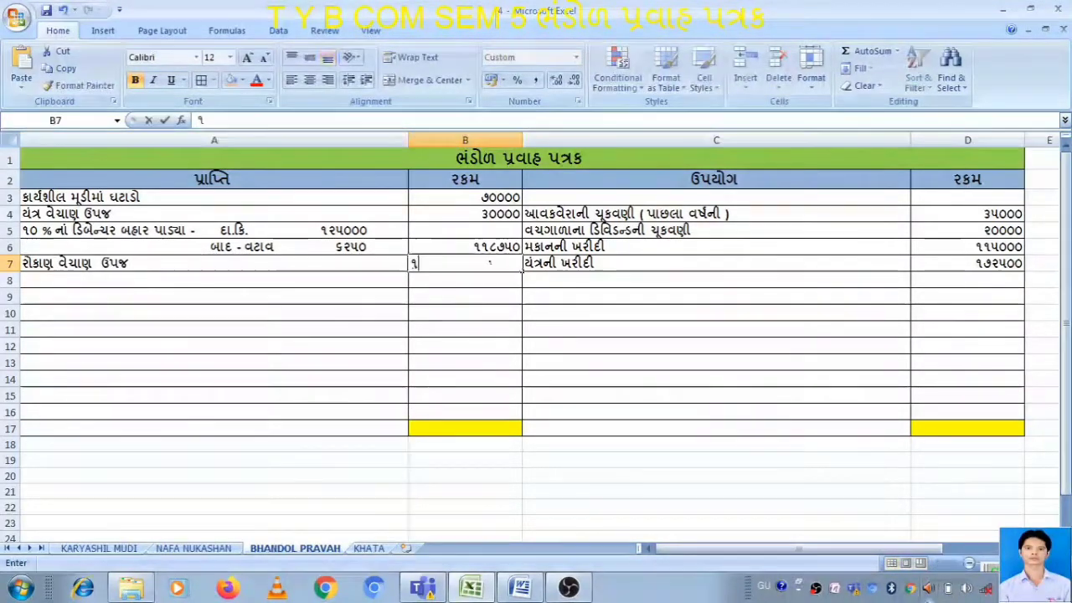
{"action": "type", "text": "૫૦૦૦"}
{"action": "left_click", "coordinate": [407, 282]}
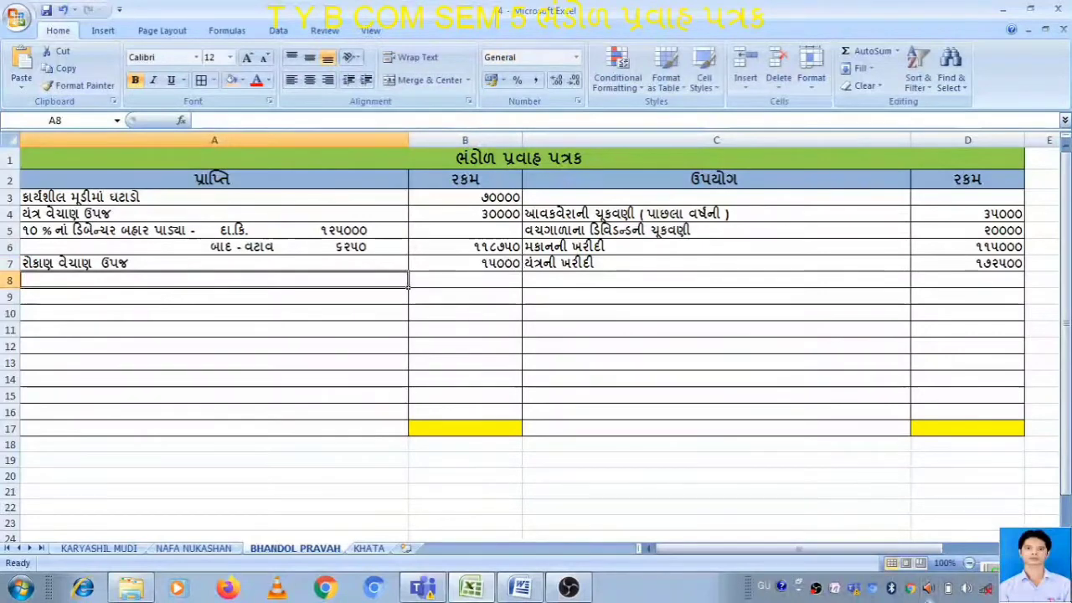
Return to the KHATA sheet and examine the profit on the investment sale and its journal entry.
{"action": "left_click", "coordinate": [368, 549]}
{"action": "left_click", "coordinate": [859, 452]}
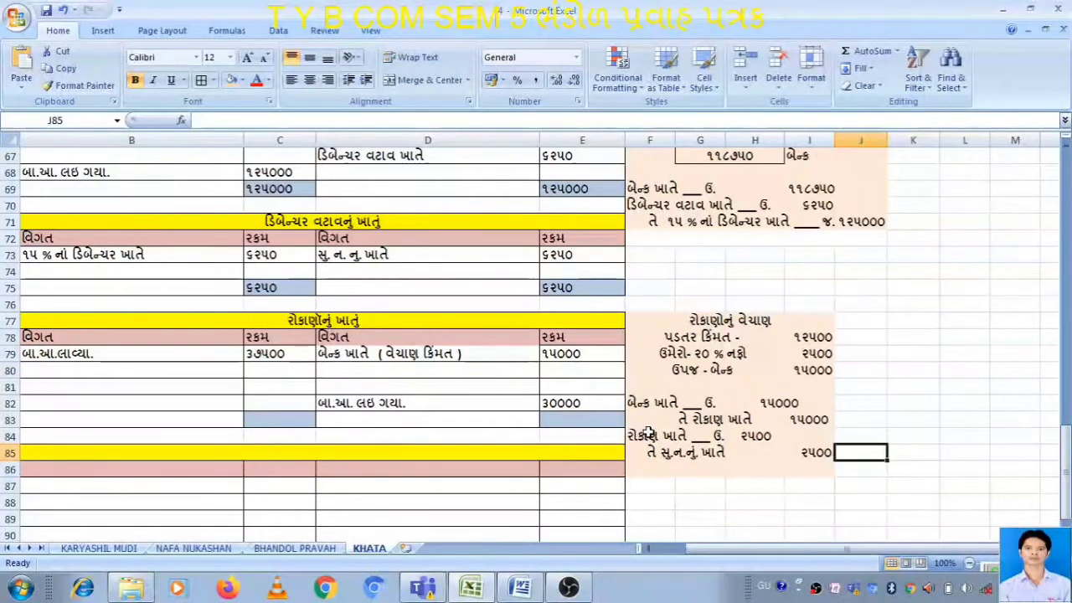
{"action": "scroll", "coordinate": [648, 435], "scroll_direction": "down", "scroll_amount": 1}
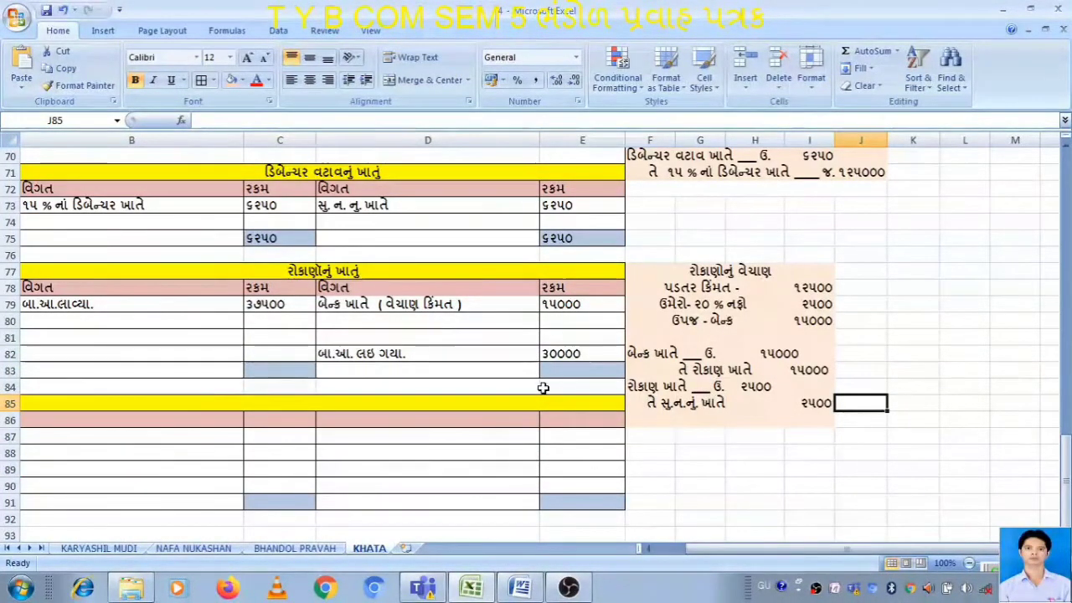
{"action": "left_click", "coordinate": [814, 306]}
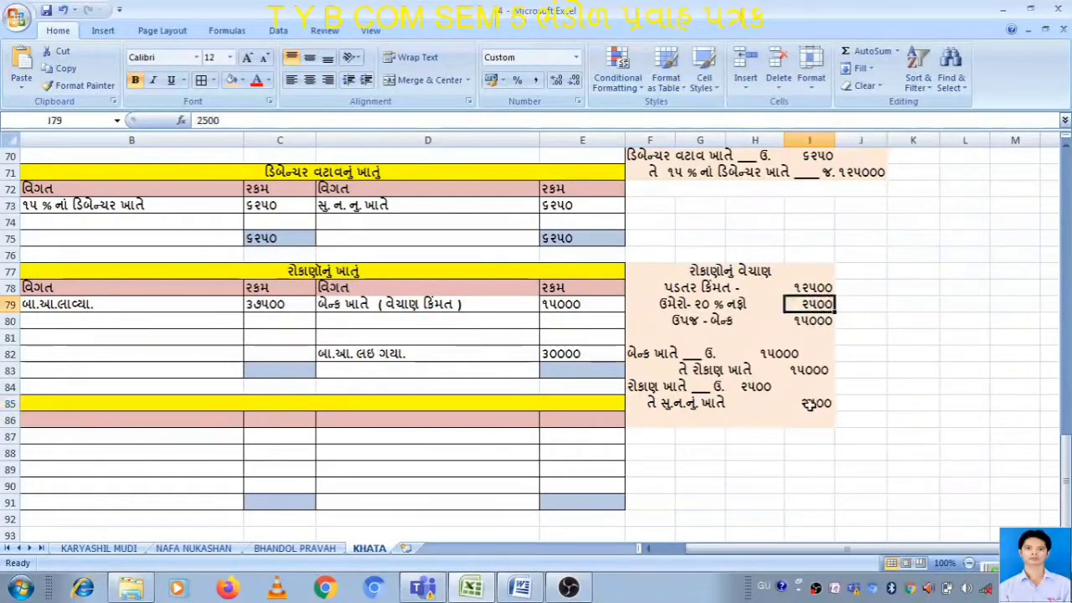
{"action": "left_click", "coordinate": [809, 404]}
{"action": "left_click", "coordinate": [666, 387]}
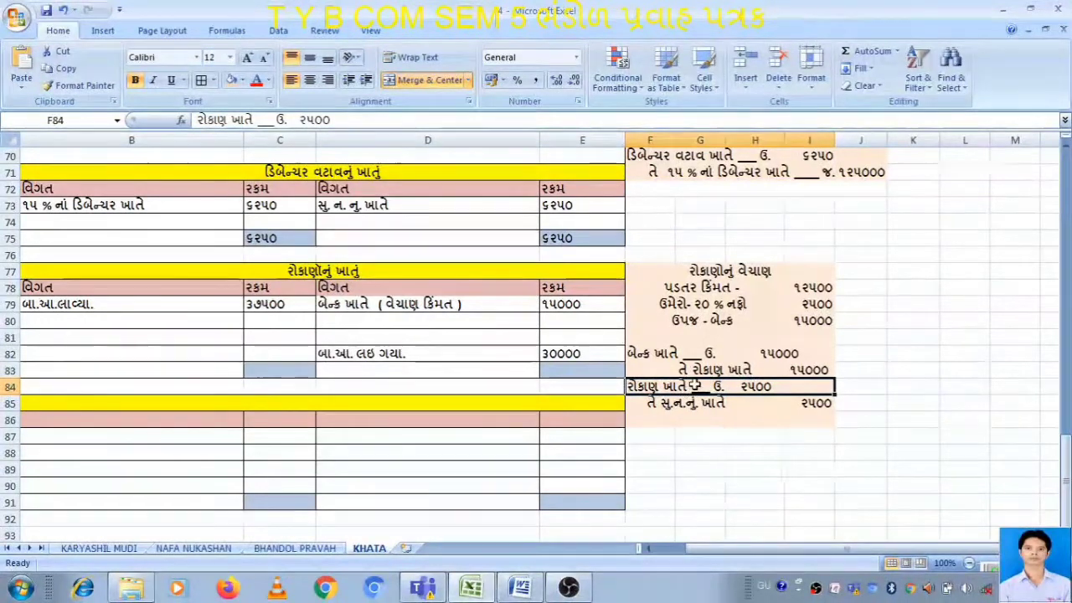
Copy "સુ.ન.નું. ખાતે" from the profit journal entry beside the investments account into the account's second debit-side description.
{"action": "double_click", "coordinate": [735, 402]}
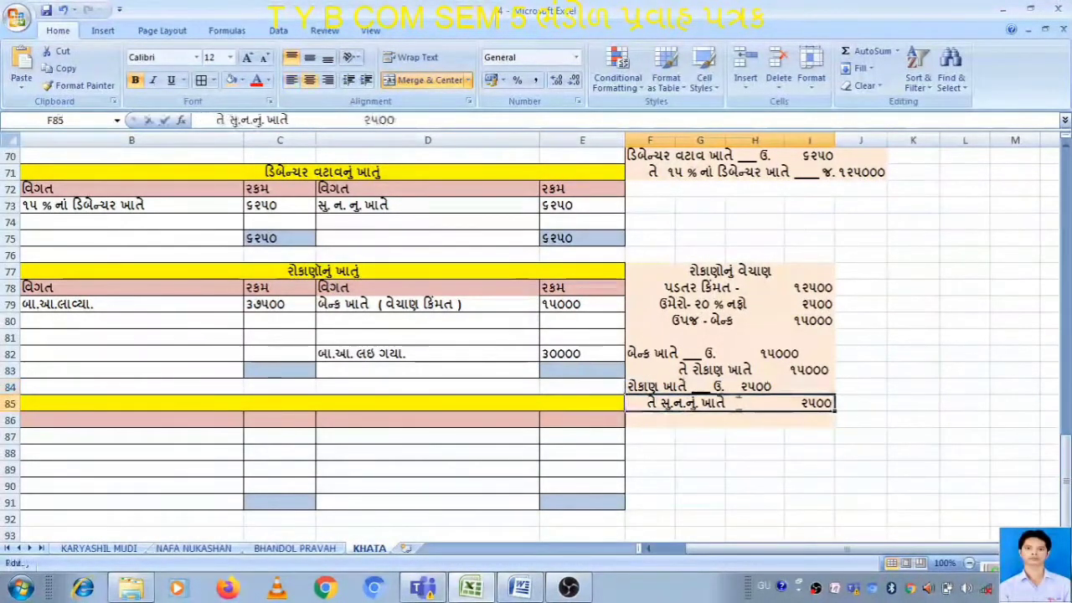
{"action": "key", "text": "shift+Left"}
{"action": "key", "text": "shift+Left"}
{"action": "key", "text": "shift+Left"}
{"action": "key", "text": "shift+Left"}
{"action": "key", "text": "shift+Left"}
{"action": "key", "text": "shift+Left"}
{"action": "key", "text": "shift+Left"}
{"action": "key", "text": "shift+Left"}
{"action": "key", "text": "shift+Left"}
{"action": "key", "text": "shift+Left"}
{"action": "key", "text": "shift+Left"}
{"action": "key", "text": "shift+Left"}
{"action": "key", "text": "shift+Left"}
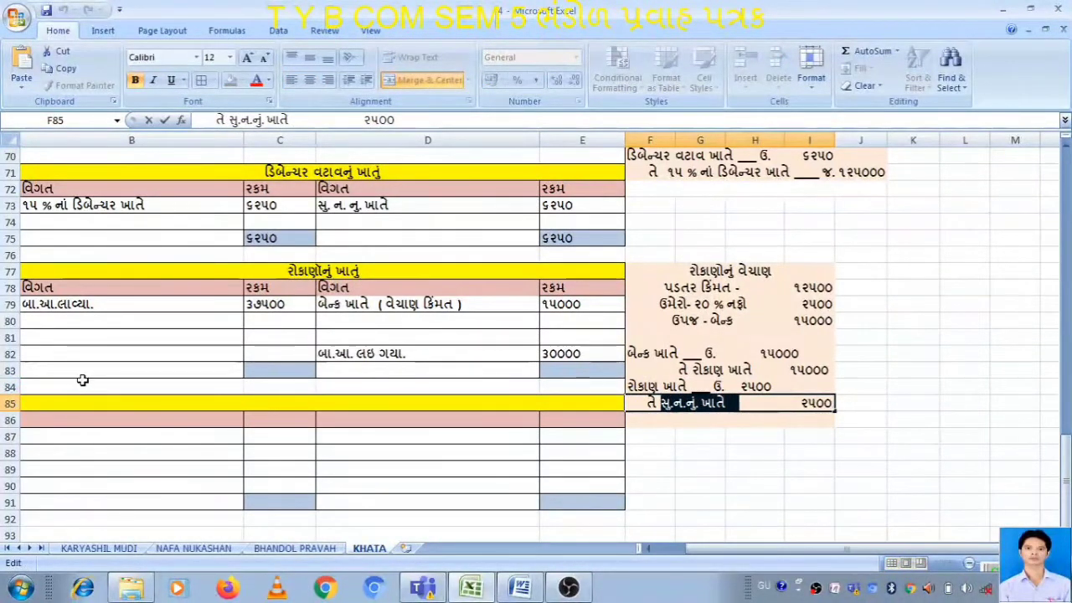
{"action": "key", "text": "ctrl+c"}
{"action": "double_click", "coordinate": [88, 329]}
{"action": "key", "text": "ctrl+v"}
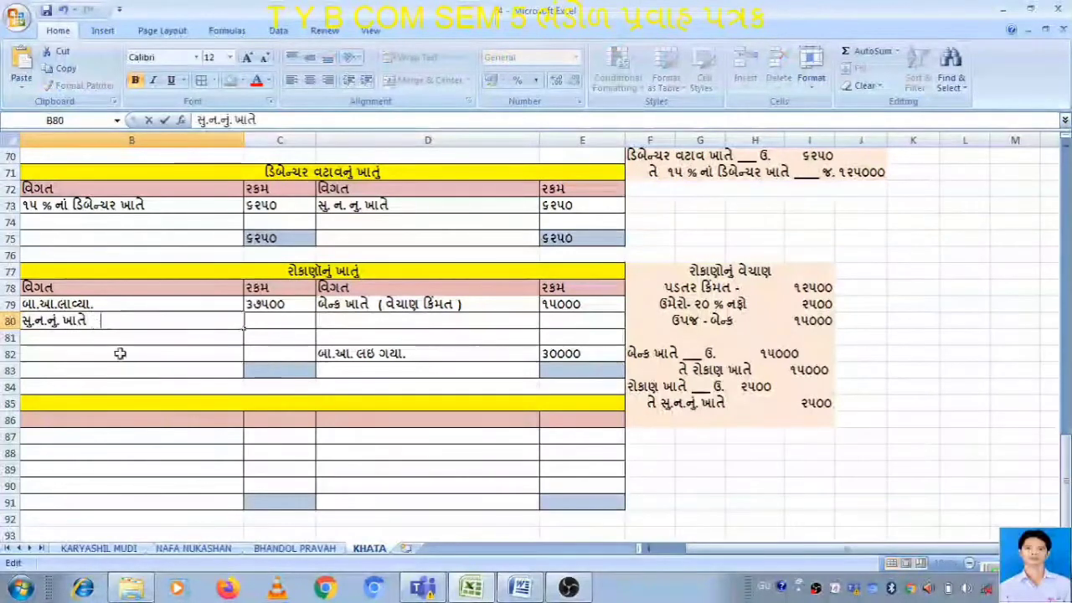
Complete the debit entry's description as "સુ.ન.નું. ખાતે ( નફો )" with an amount of ૨૫૦૦.
{"action": "type", "text": "( નફ"}
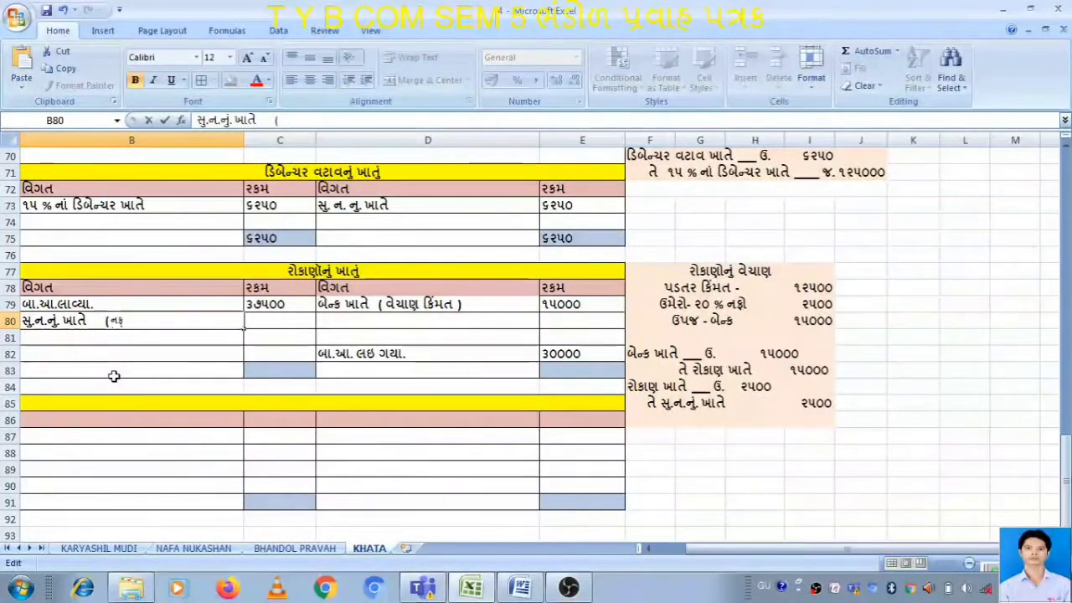
{"action": "type", "text": "ો )"}
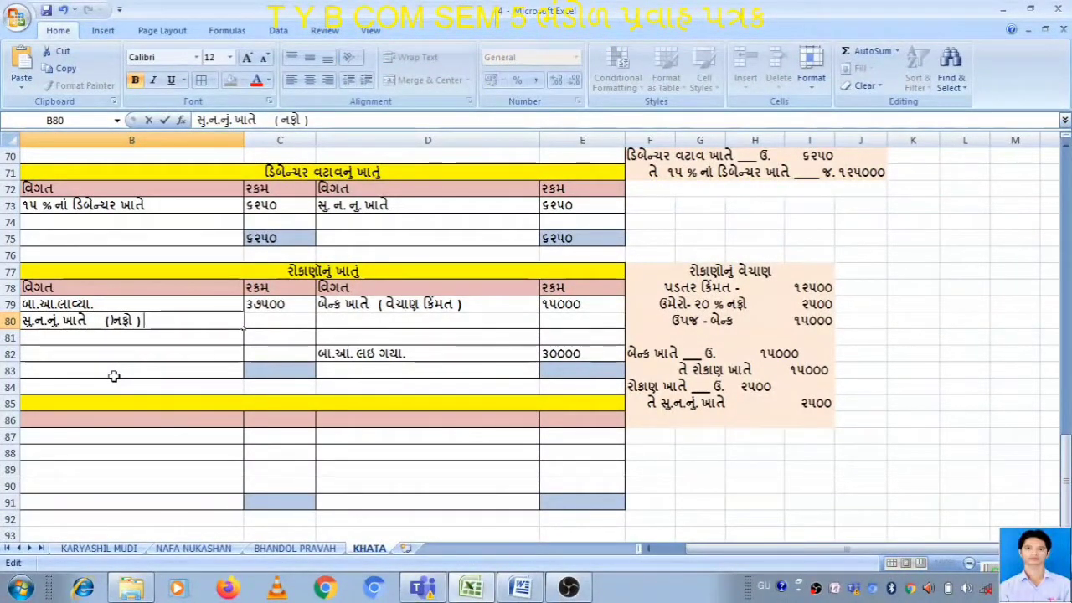
{"action": "key", "text": "Tab"}
{"action": "type", "text": "૨૫૦૦"}
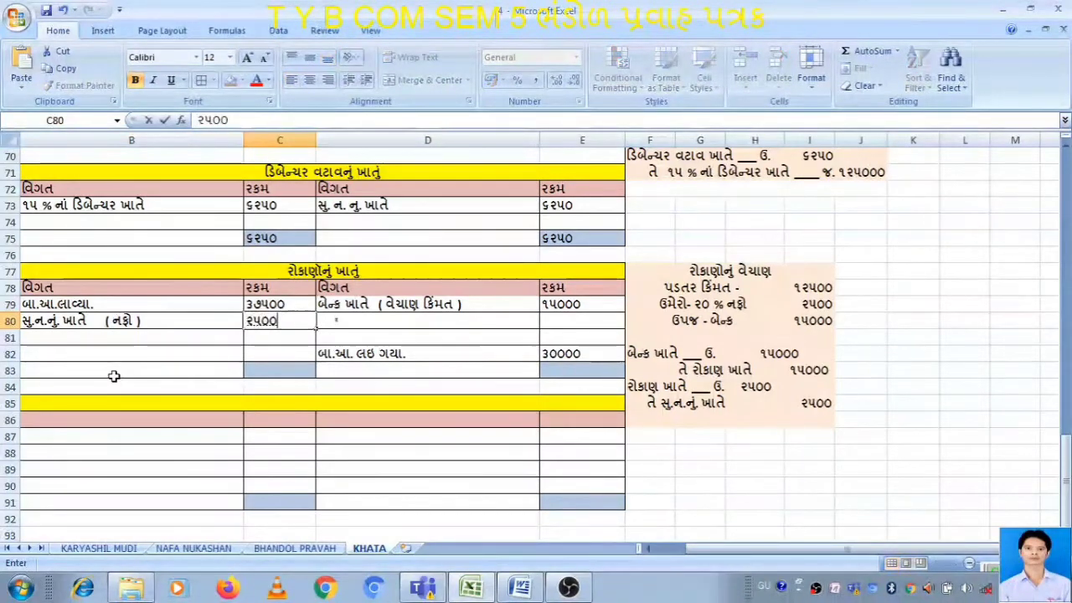
{"action": "key", "text": "Return"}
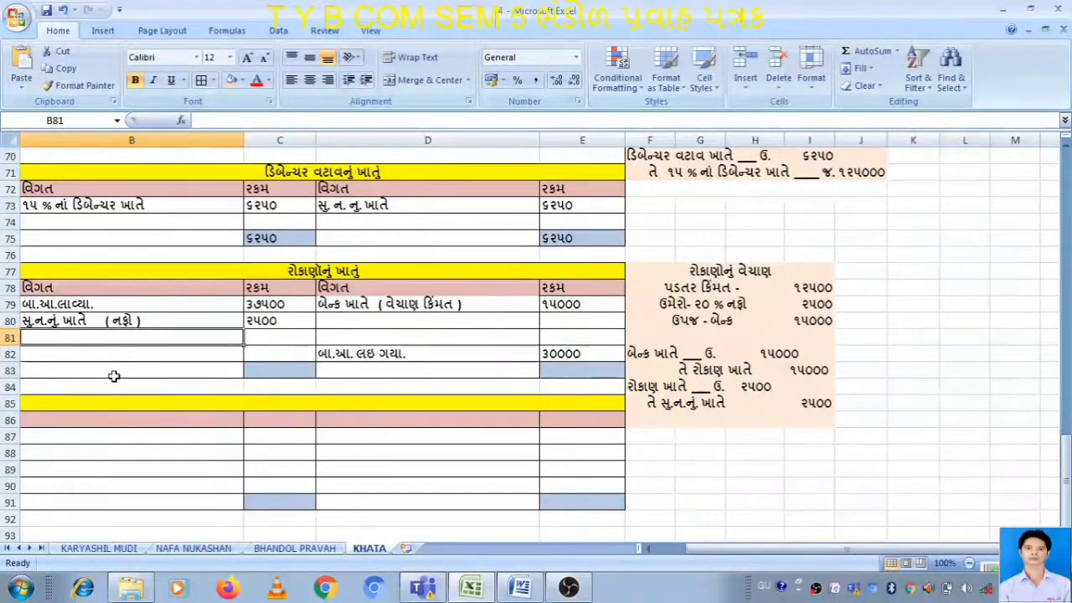
{"action": "left_click", "coordinate": [136, 325]}
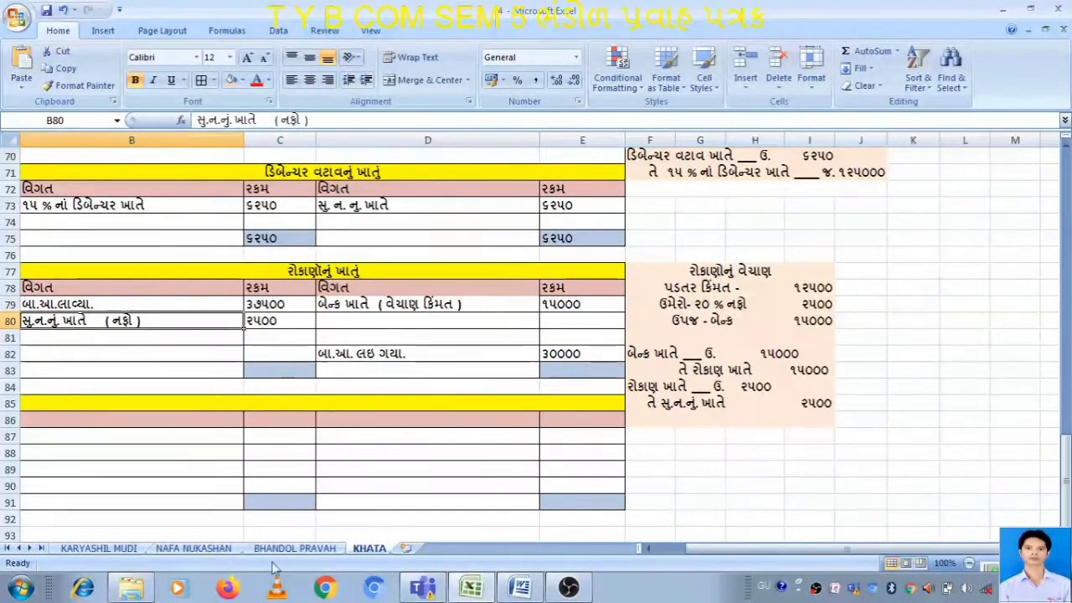
Add "રોકાણ વેચાણ નફો" with ૨૫૦૦ below the stock increase line on the credit side of the NAFA NUKASHAN sheet.
{"action": "left_click", "coordinate": [194, 548]}
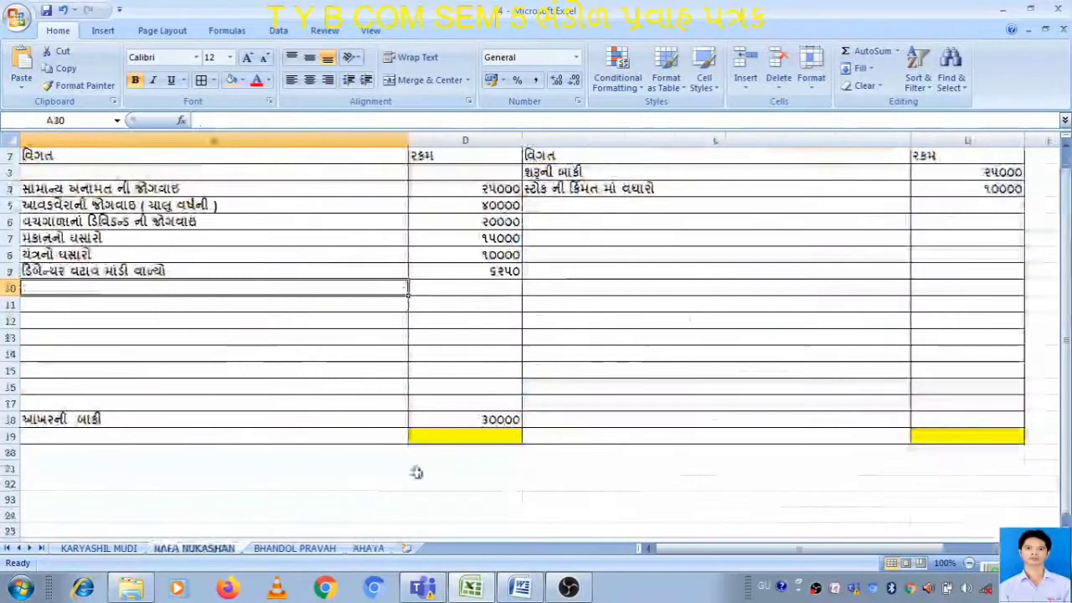
{"action": "left_click", "coordinate": [561, 206]}
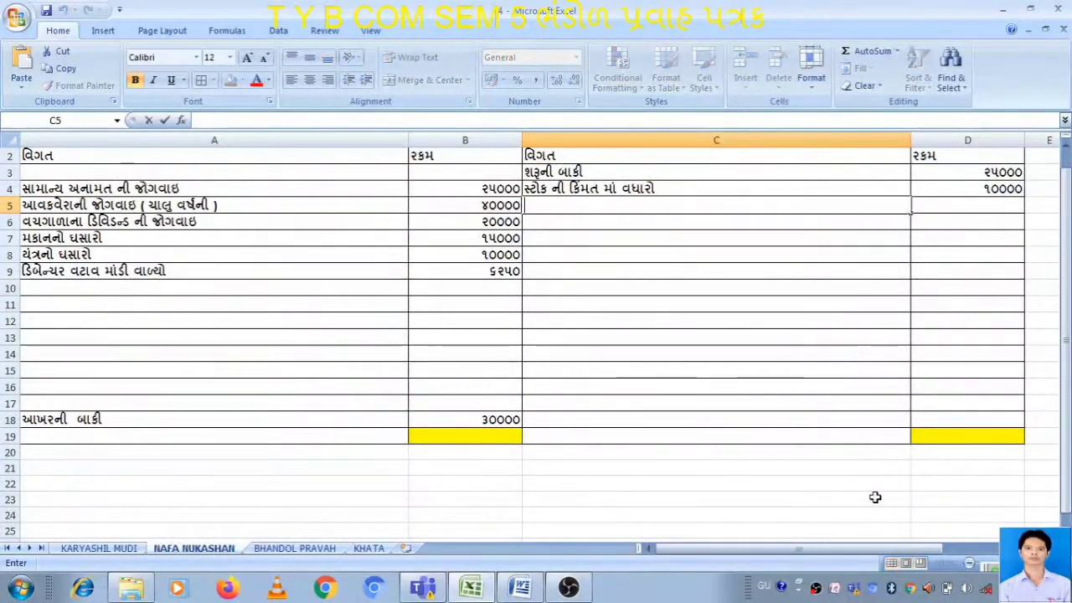
{"action": "type", "text": "રોકાણ"}
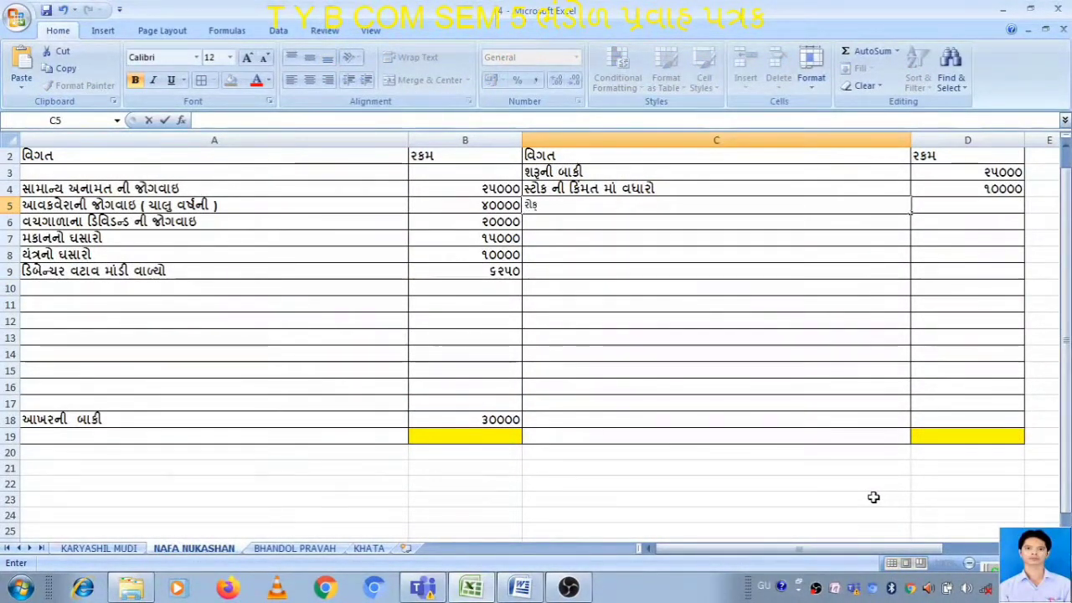
{"action": "type", "text": " વે"}
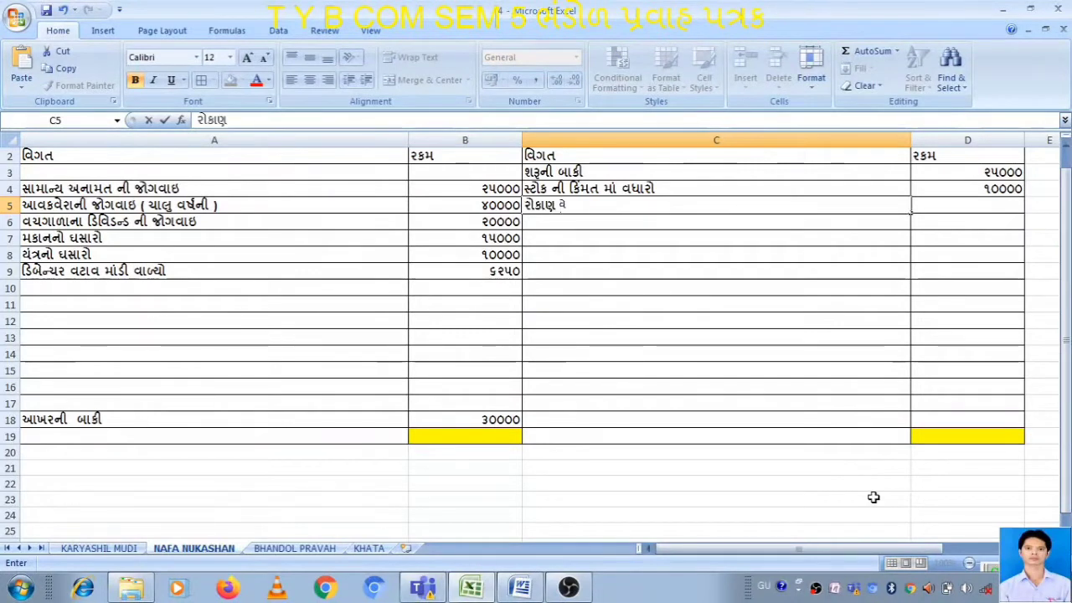
{"action": "type", "text": "ચાણ"}
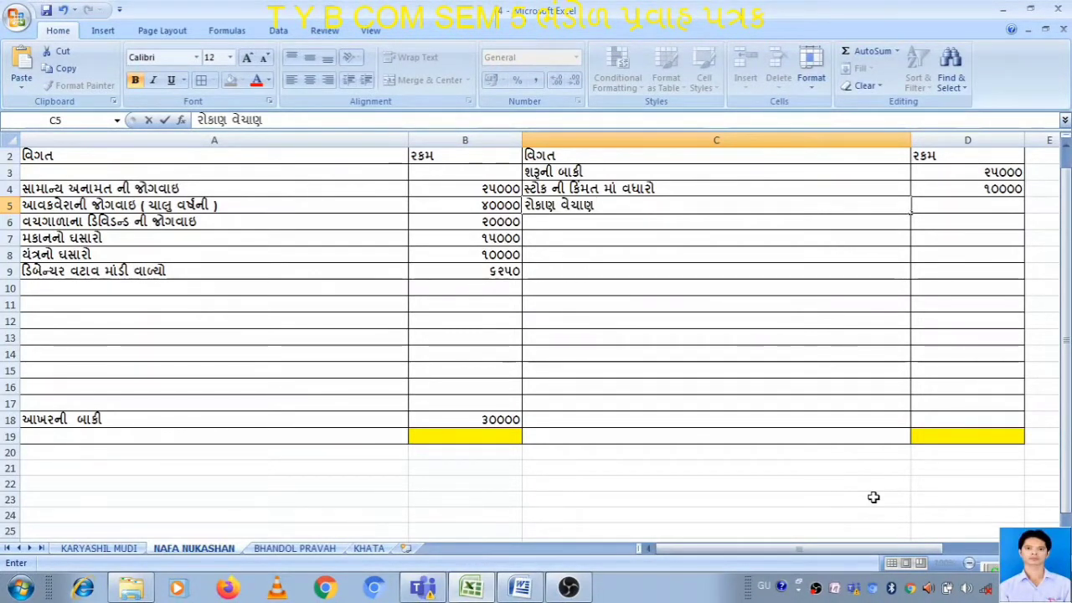
{"action": "type", "text": " નફો"}
{"action": "key", "text": "Tab"}
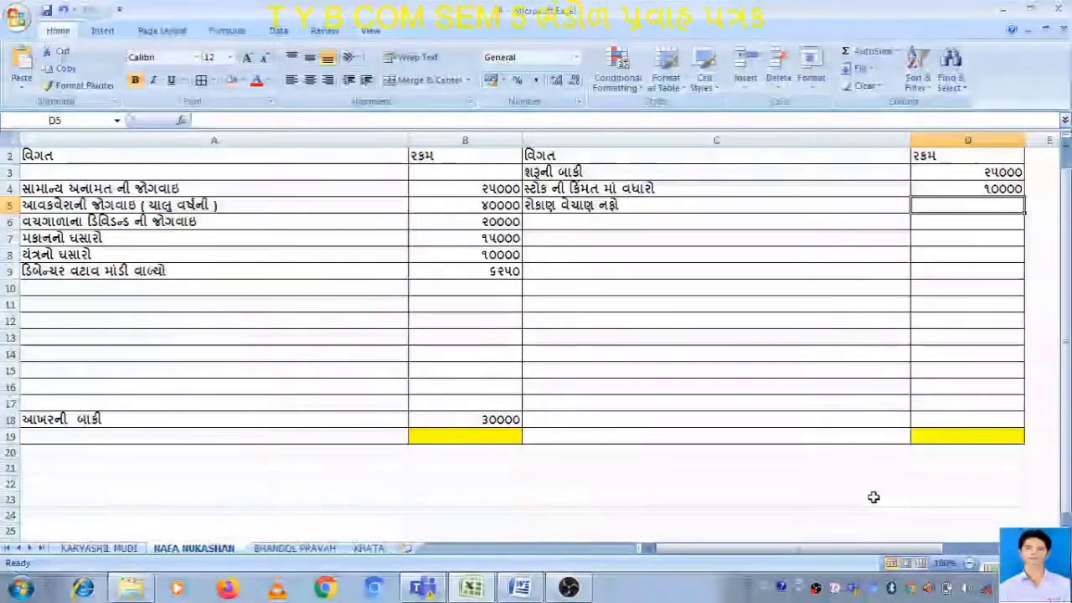
{"action": "type", "text": "૨૫૦૦"}
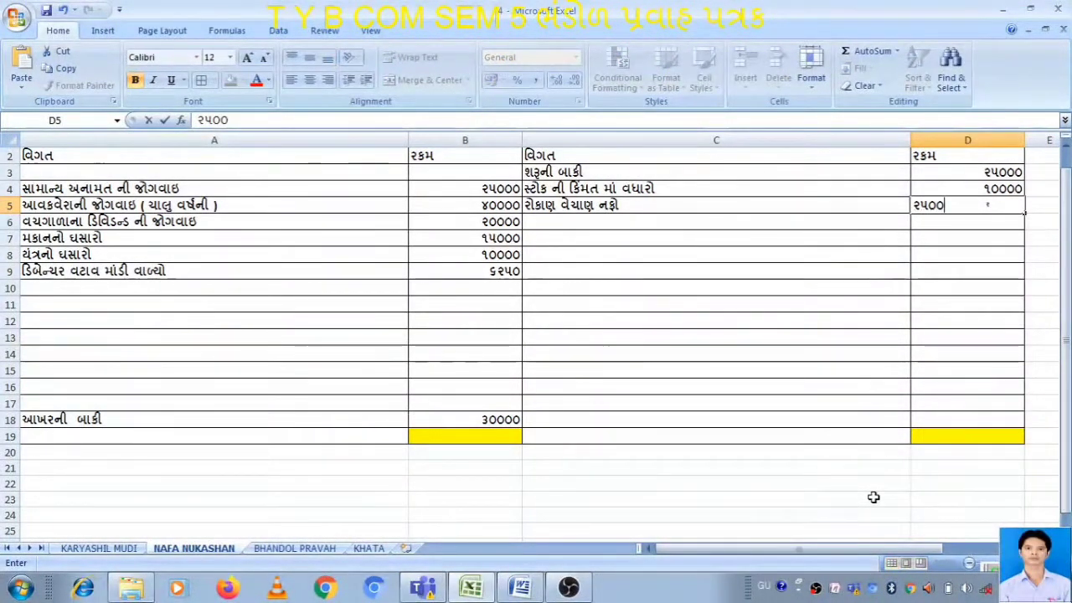
{"action": "key", "text": "Return"}
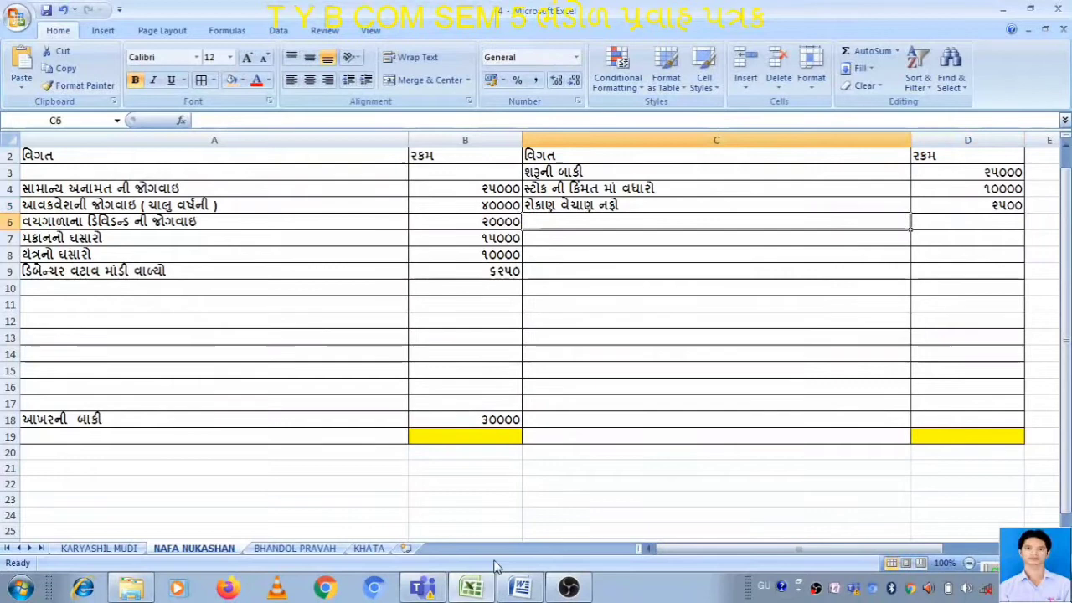
On the KHATA sheet, total both sides of the investments account at ૪૫૦૦૦, starting with the credit side.
{"action": "left_click", "coordinate": [368, 547]}
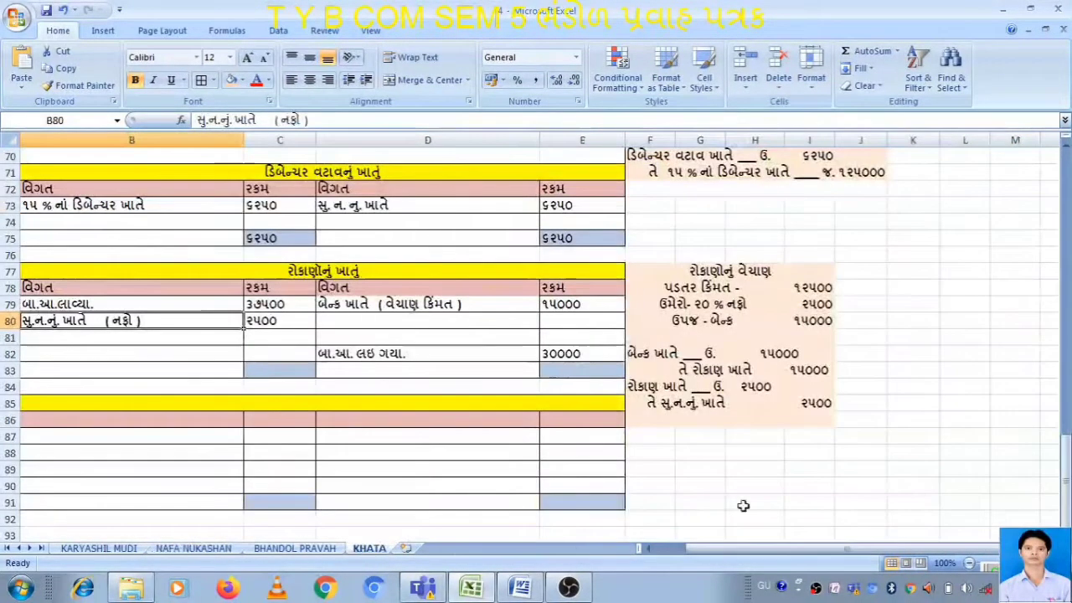
{"action": "left_click", "coordinate": [439, 431]}
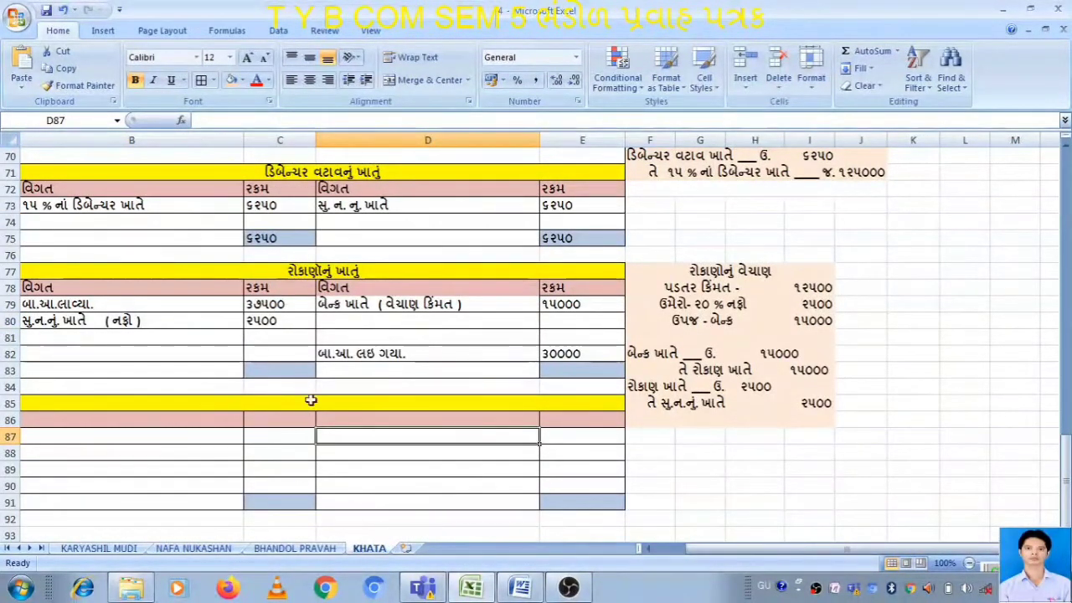
{"action": "left_click", "coordinate": [294, 370]}
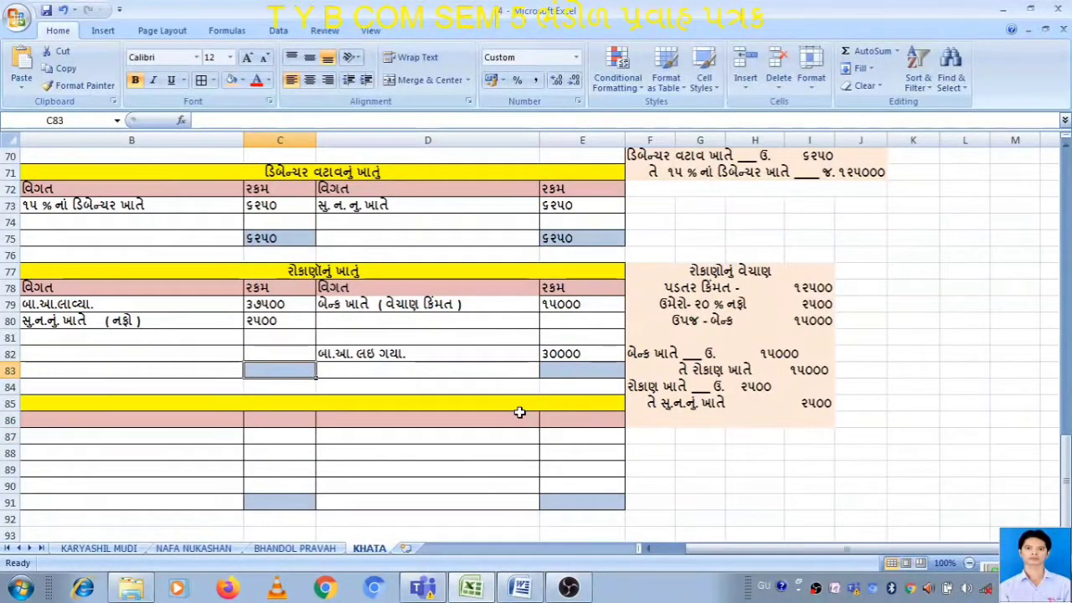
{"action": "left_click", "coordinate": [557, 372]}
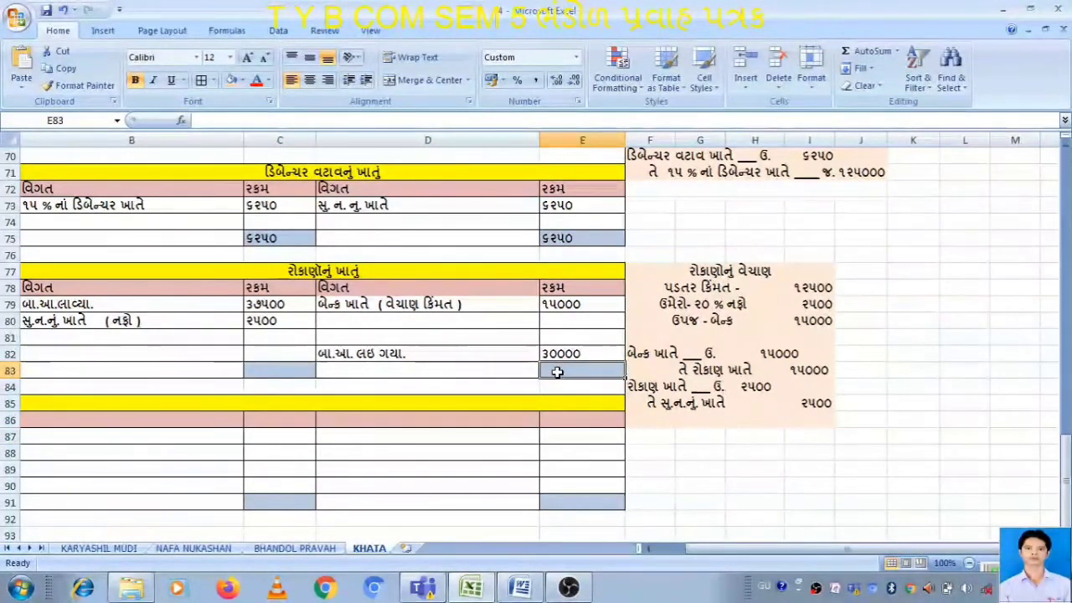
{"action": "type", "text": "=E79+E82"}
{"action": "key", "text": "Return"}
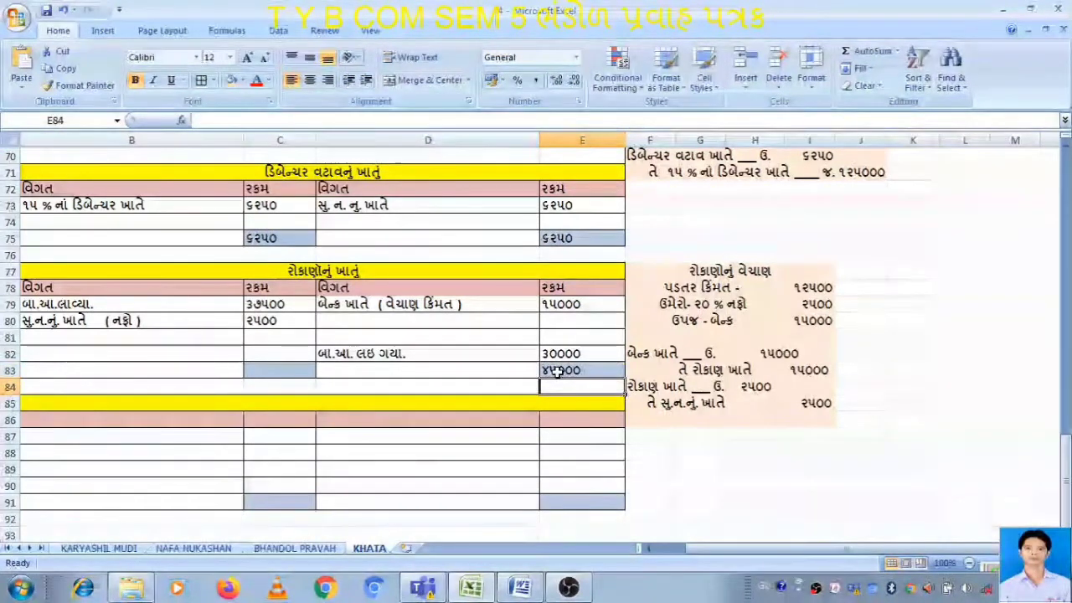
{"action": "key", "text": "Left"}
{"action": "key", "text": "Left"}
{"action": "key", "text": "Up"}
{"action": "type", "text": "45000"}
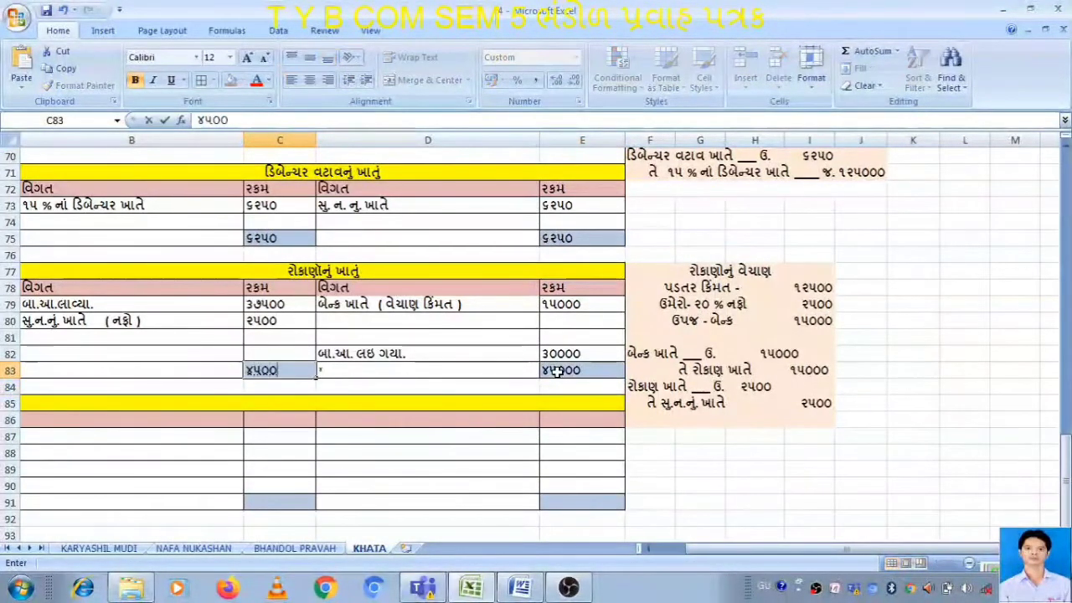
{"action": "key", "text": "Return"}
Enter the balancing amount ૫૦૦૦ in the third debit row of the investments account.
{"action": "key", "text": "Up"}
{"action": "key", "text": "Up"}
{"action": "key", "text": "Up"}
{"action": "key", "text": "Up"}
{"action": "key", "text": "Up"}
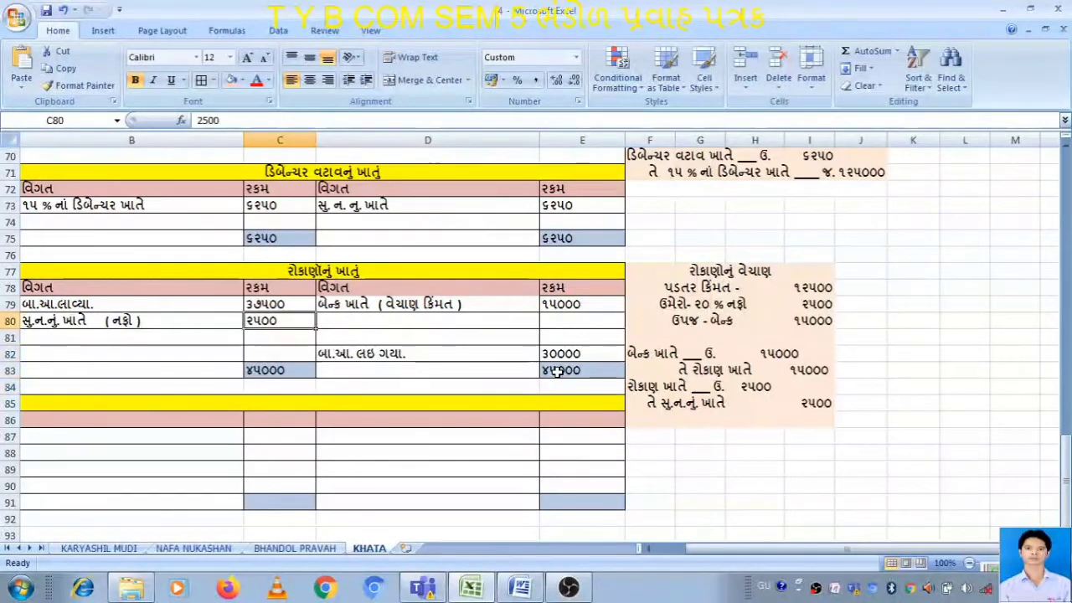
{"action": "key", "text": "Down"}
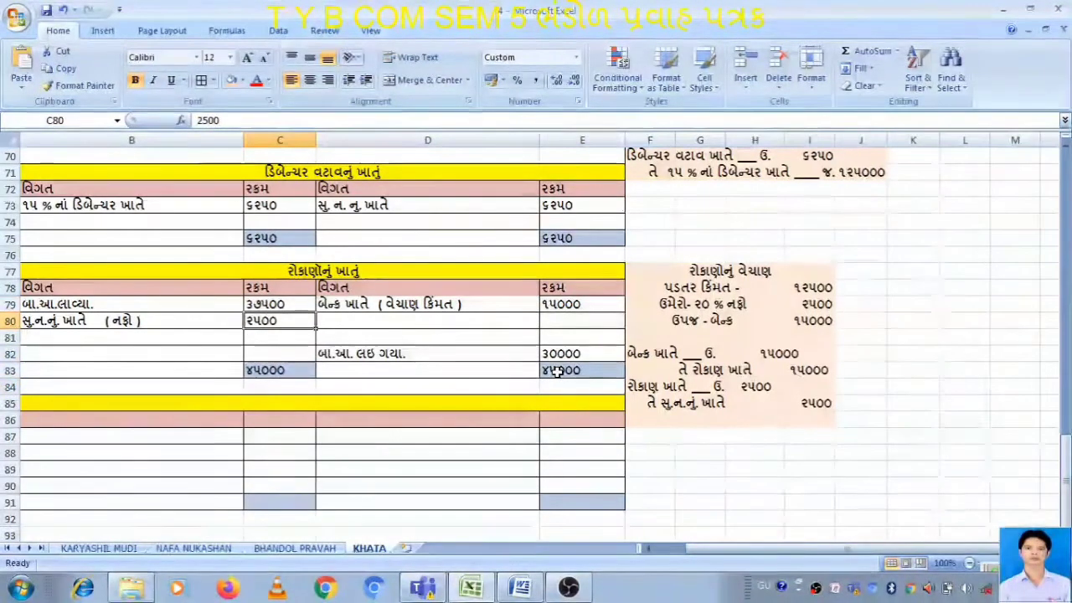
{"action": "key", "text": "Down"}
{"action": "type", "text": "5000"}
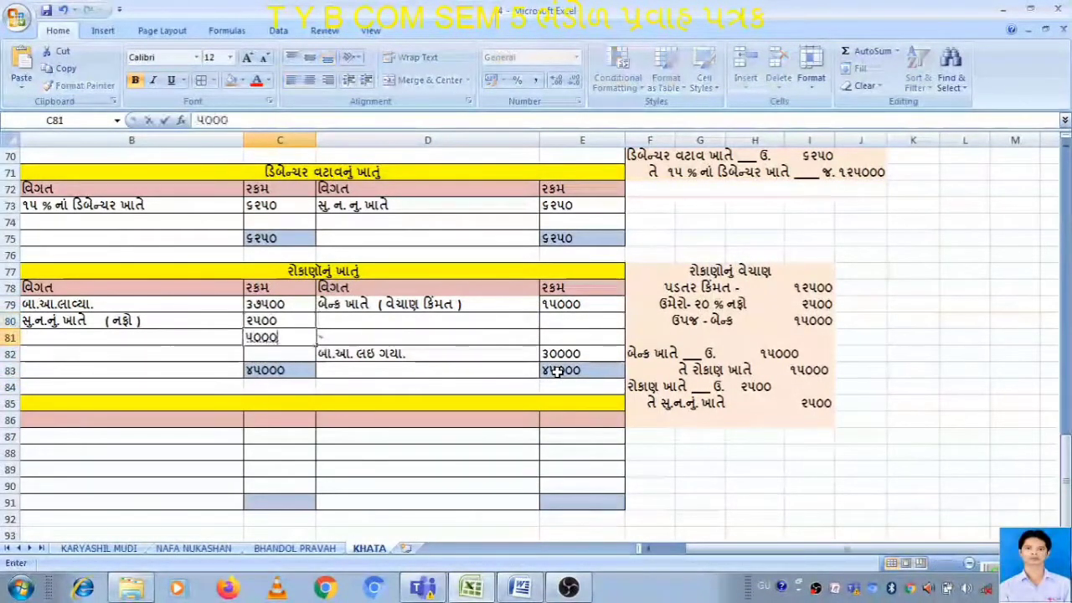
{"action": "key", "text": "Return"}
Describe the balancing debit entry of the investments account as "બેન્ક ખાતે ( ખરીદી )".
{"action": "key", "text": "Up"}
{"action": "key", "text": "Left"}
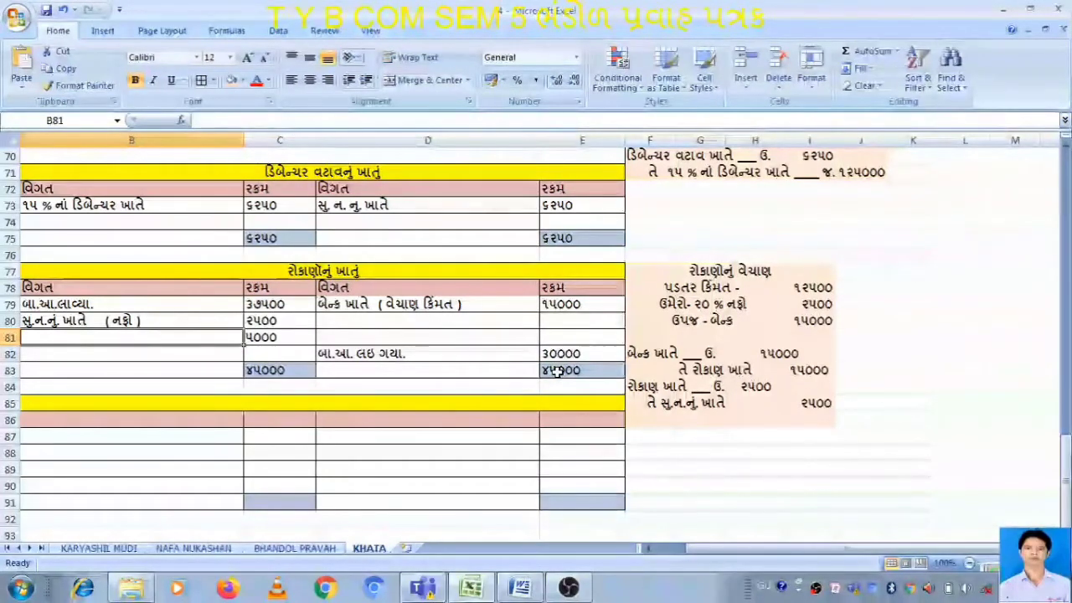
{"action": "type", "text": "બેંક"}
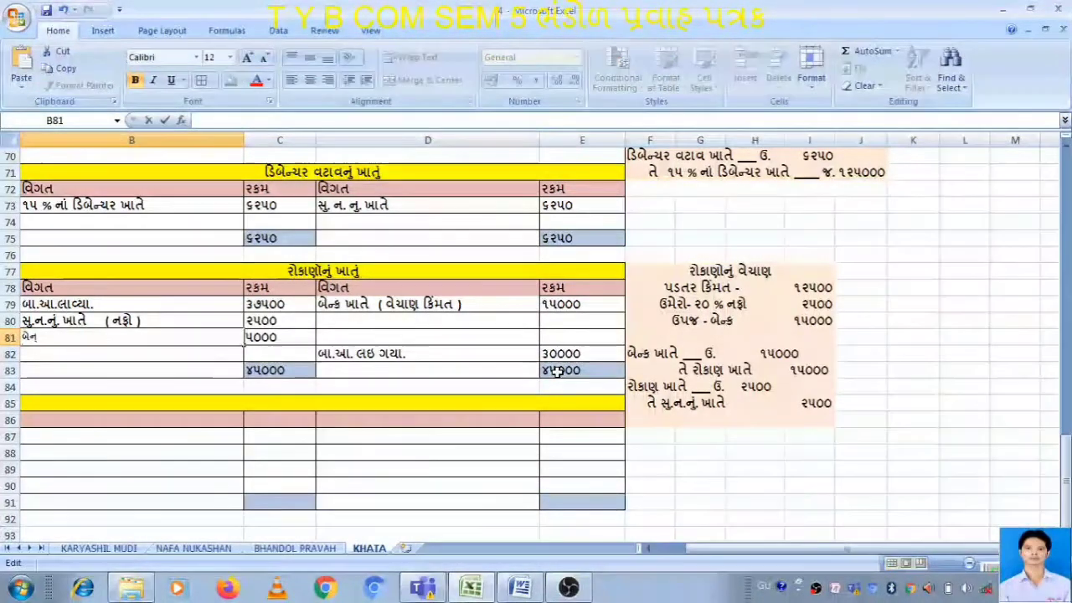
{"action": "type", "text": " ખાતે"}
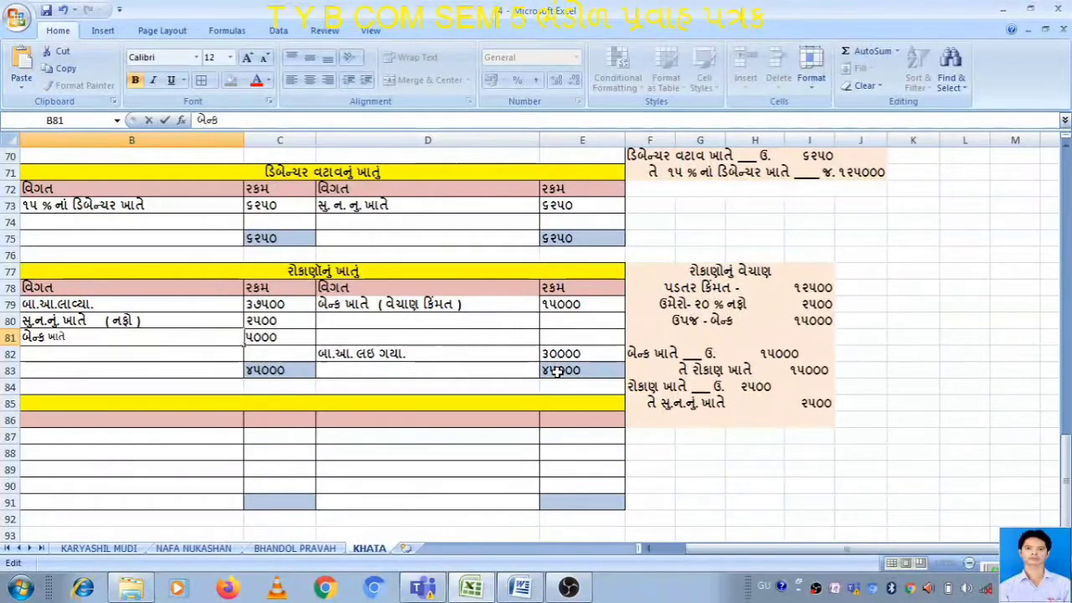
{"action": "type", "text": " (ખરી"}
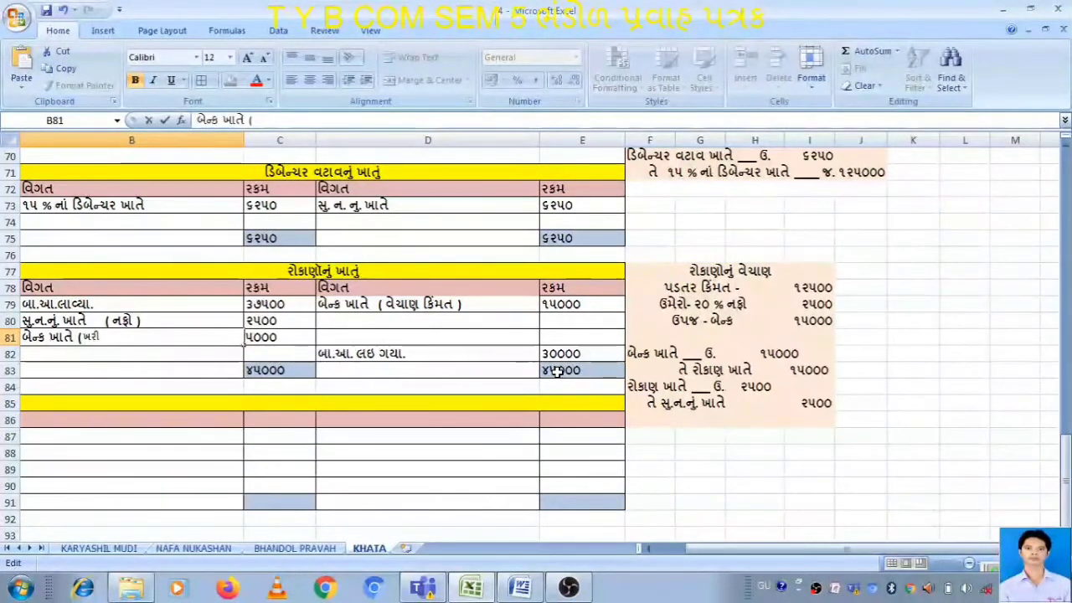
{"action": "type", "text": "દી )"}
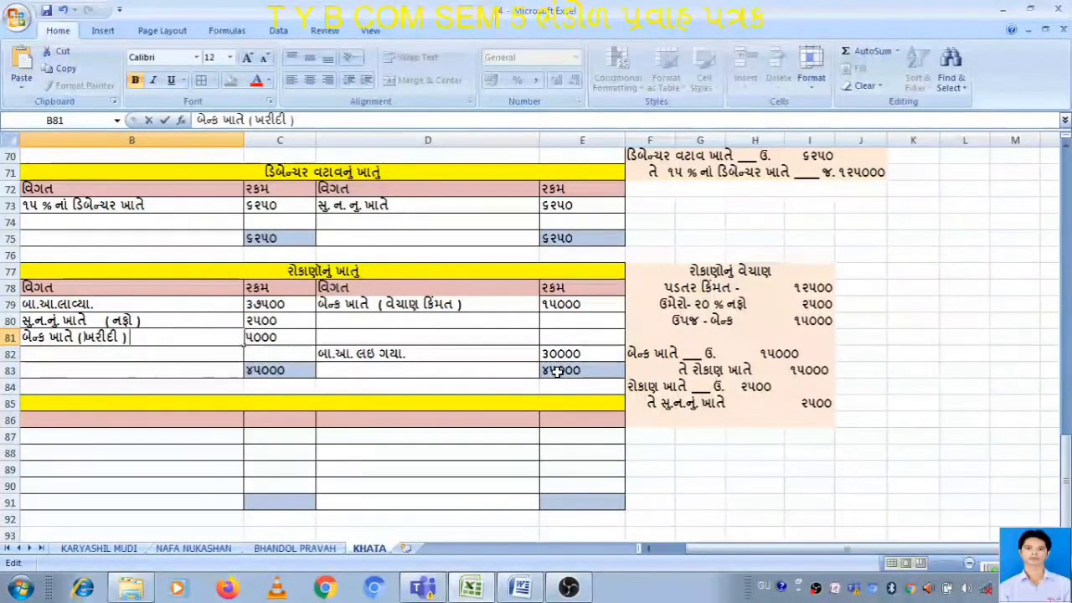
{"action": "left_click", "coordinate": [501, 450]}
{"action": "left_click", "coordinate": [78, 339]}
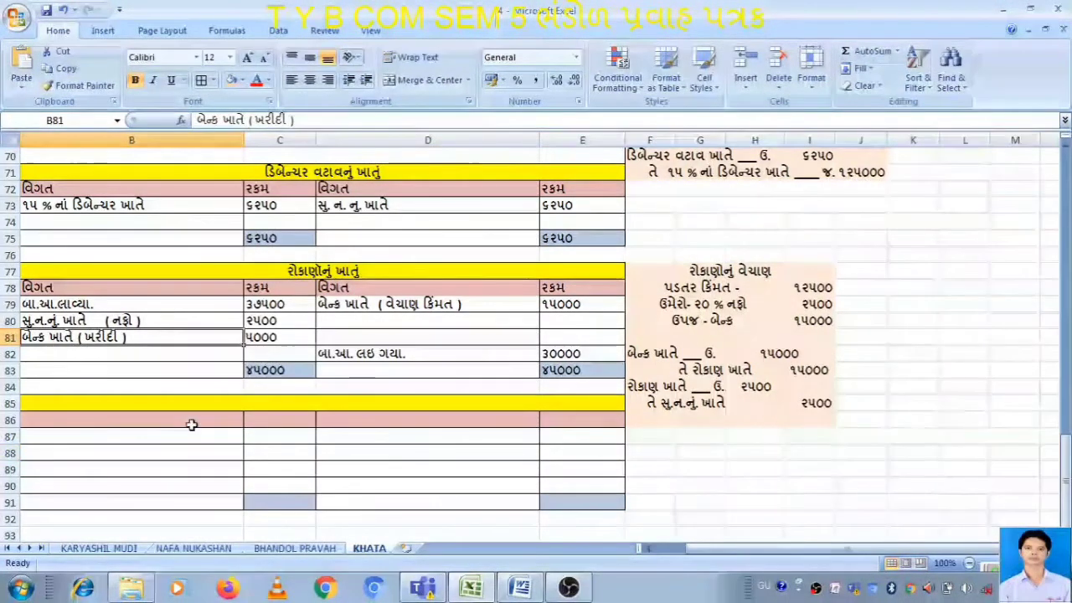
Add "રોકાણો ની ખરીદી" with ૫૦૦૦ below the machinery purchase on the uses side of the BHANDOL PRAVAH sheet.
{"action": "left_click", "coordinate": [293, 549]}
{"action": "left_click", "coordinate": [597, 278]}
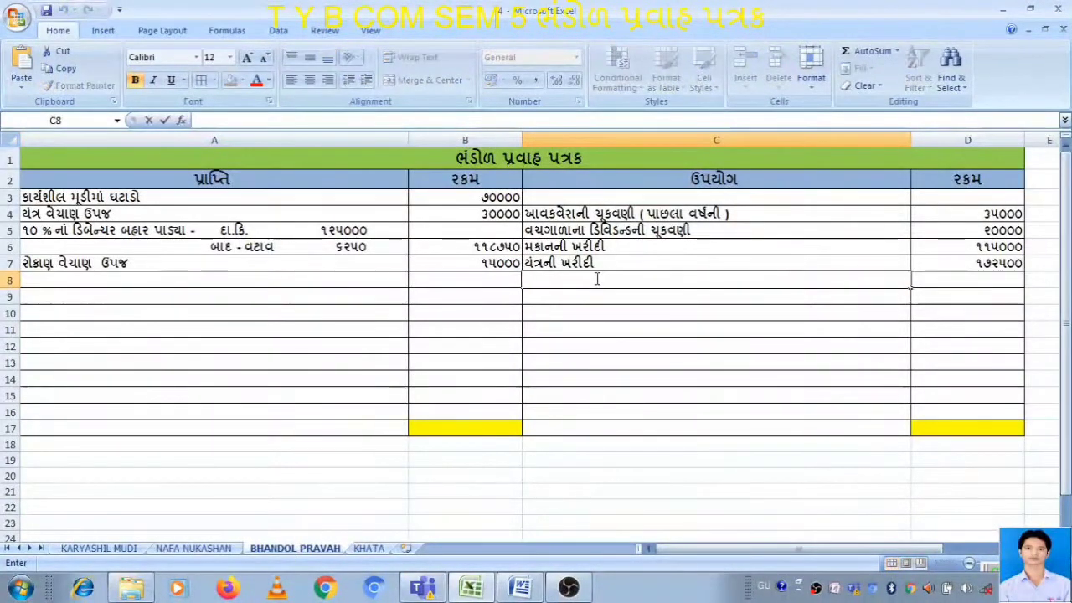
{"action": "type", "text": "રોકા"}
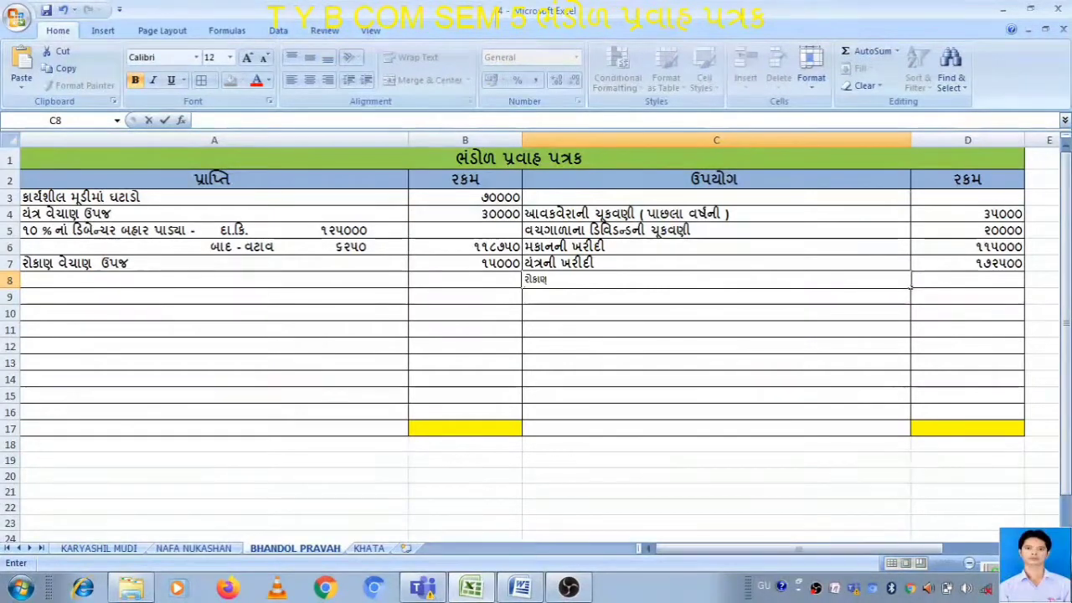
{"action": "type", "text": "ણો ની ખ"}
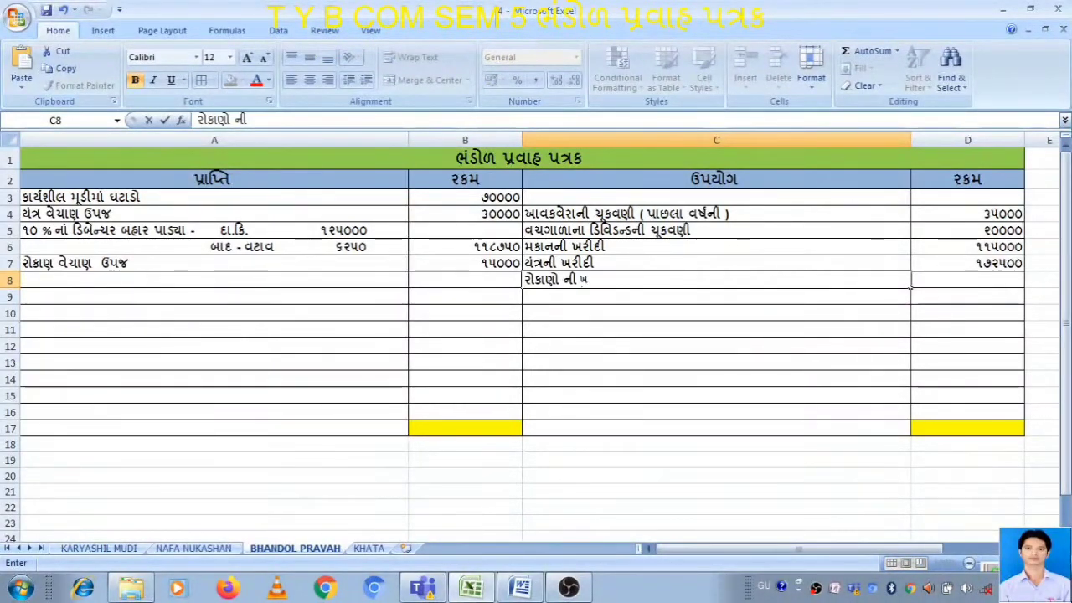
{"action": "type", "text": "રીદી"}
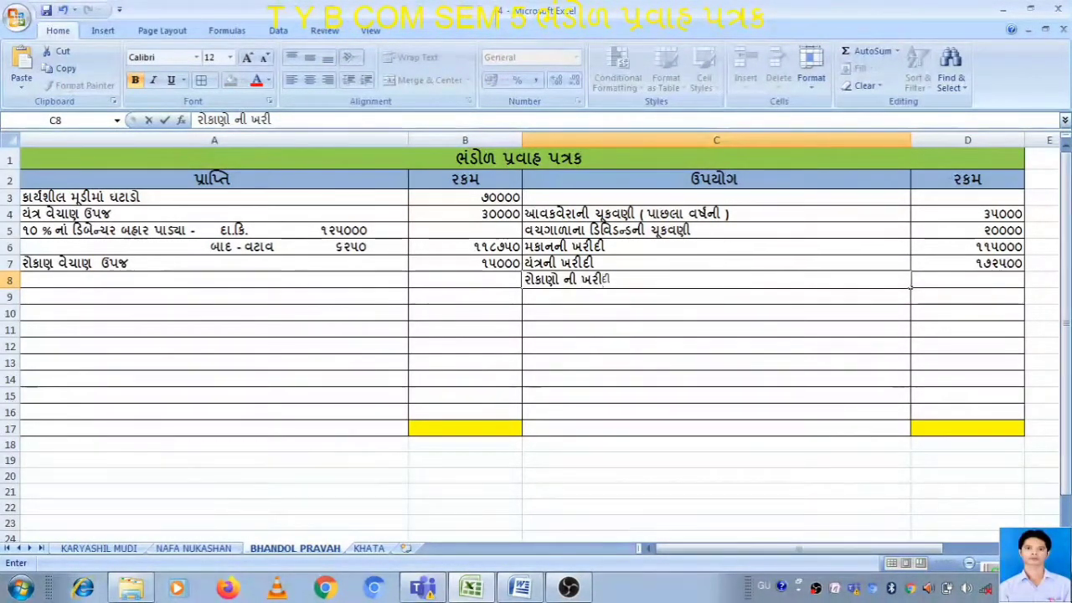
{"action": "key", "text": "Tab"}
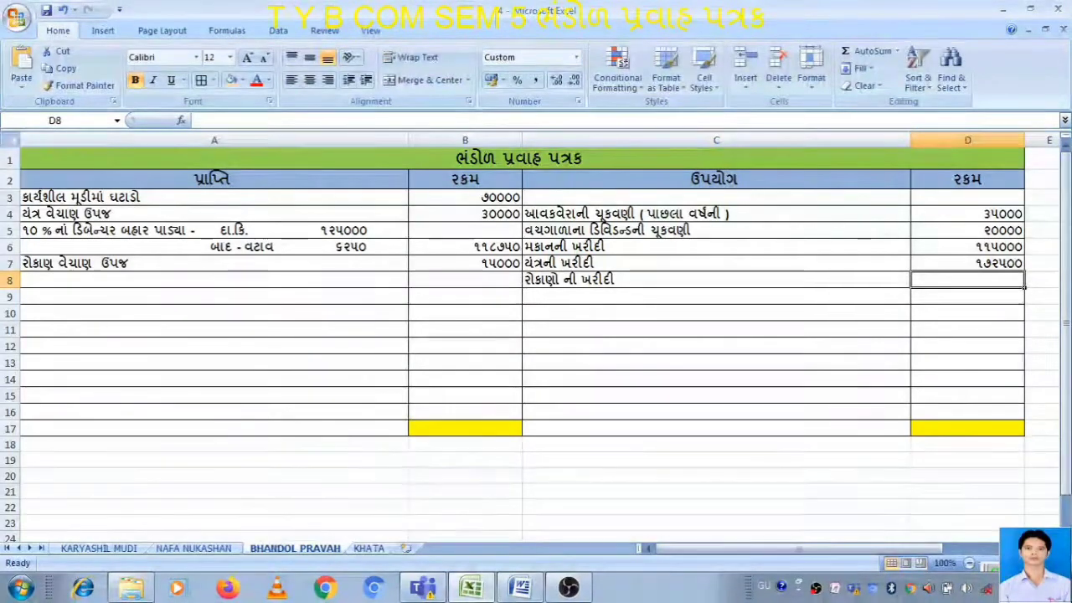
{"action": "type", "text": "૫000"}
{"action": "key", "text": "Return"}
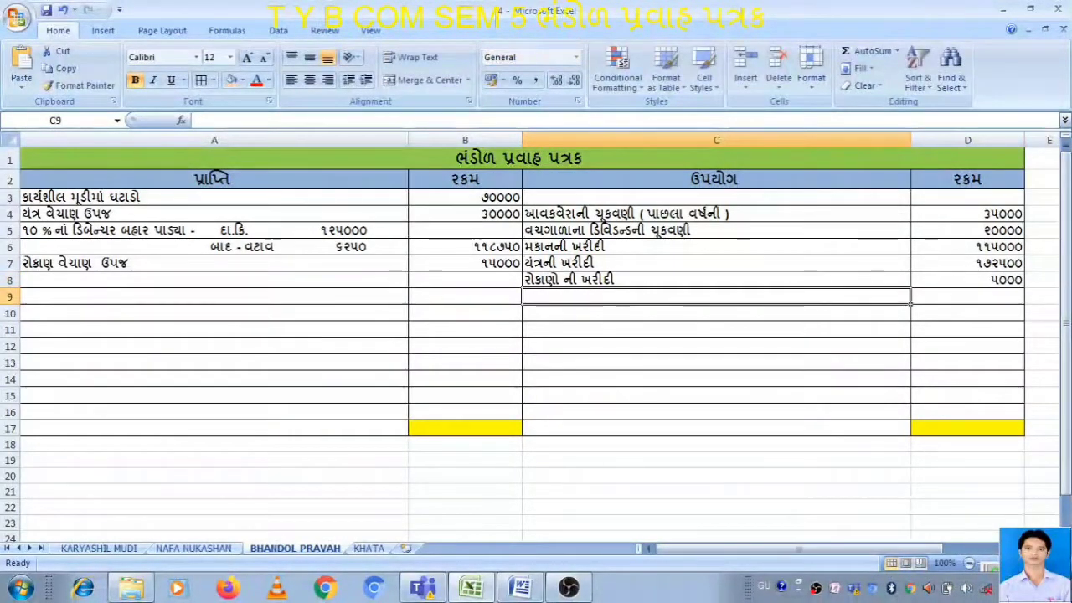
Switch to Word and review the Example 4 balance sheet's equity and liability items, from share capital to the tax provision.
{"action": "left_click", "coordinate": [369, 547]}
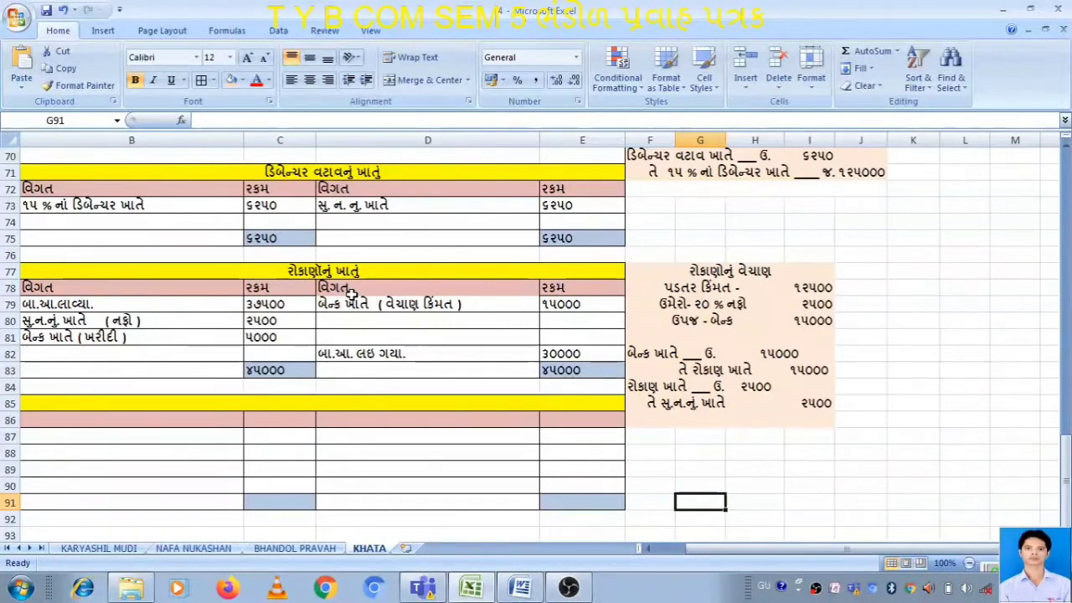
{"action": "left_click", "coordinate": [519, 588]}
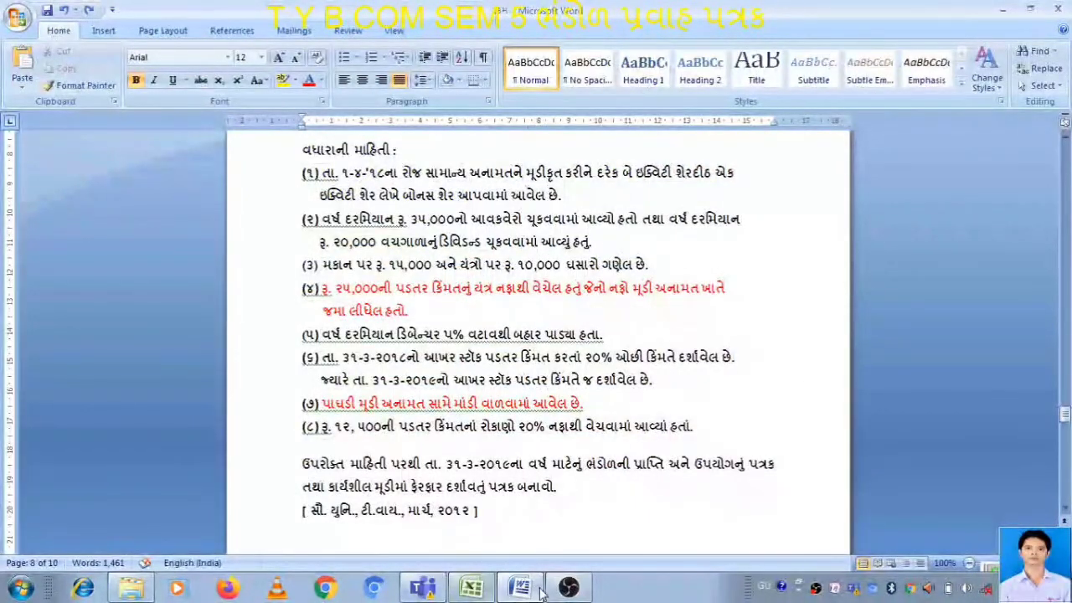
{"action": "scroll", "coordinate": [636, 410], "scroll_direction": "up", "scroll_amount": 10}
{"action": "scroll", "coordinate": [637, 410], "scroll_direction": "up", "scroll_amount": 8}
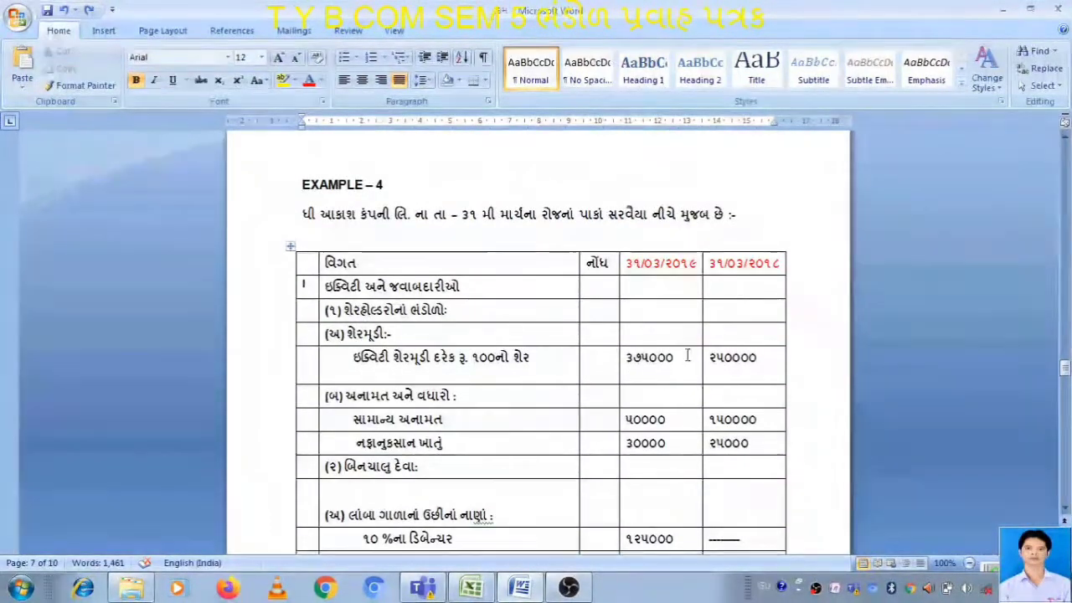
{"action": "left_click", "coordinate": [687, 359]}
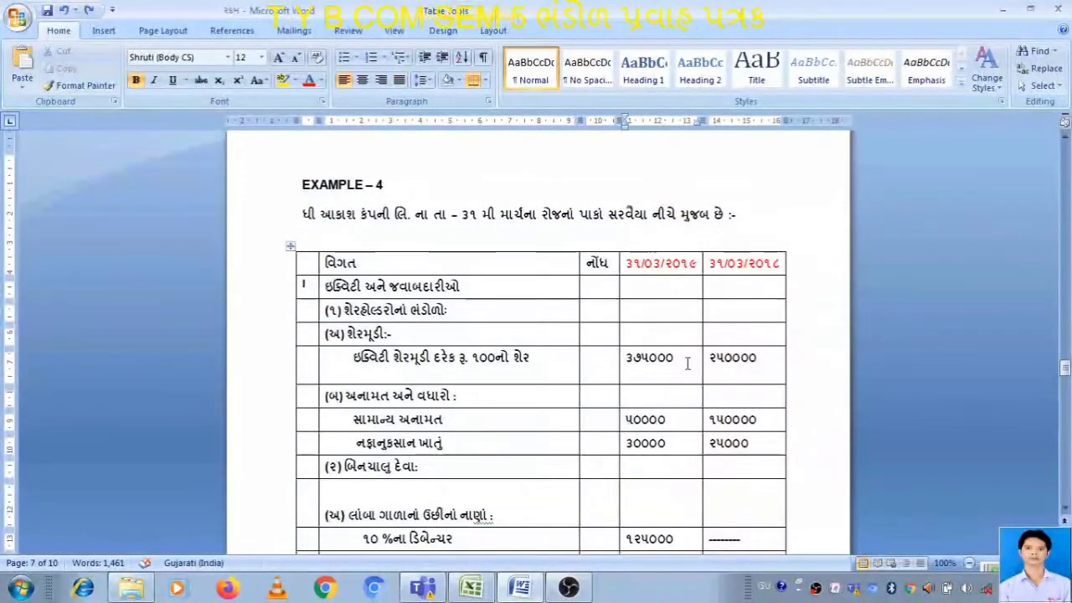
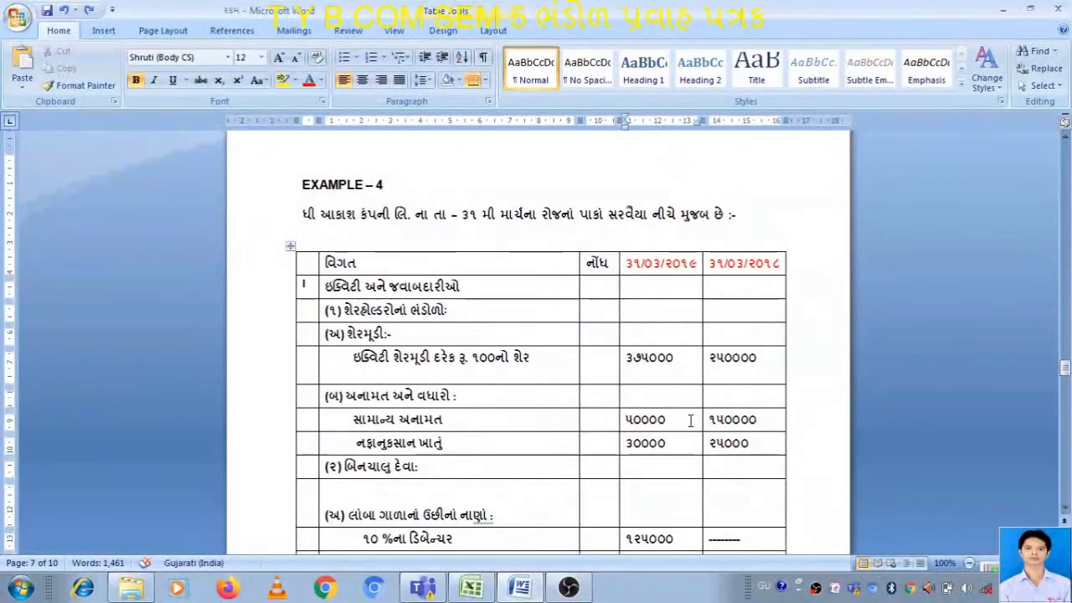
{"action": "left_click", "coordinate": [540, 355]}
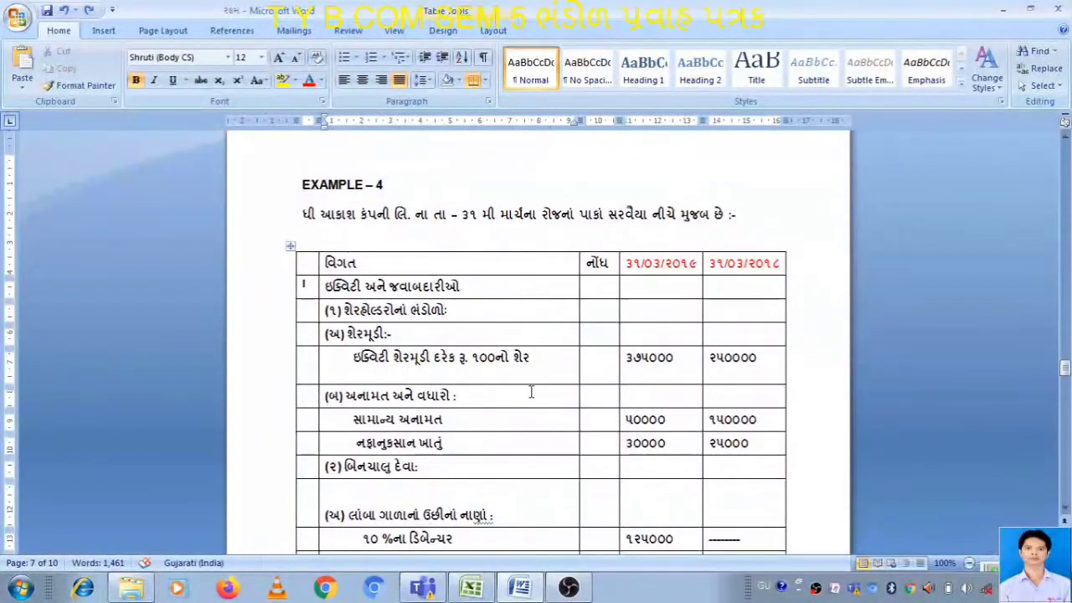
{"action": "left_click", "coordinate": [500, 419]}
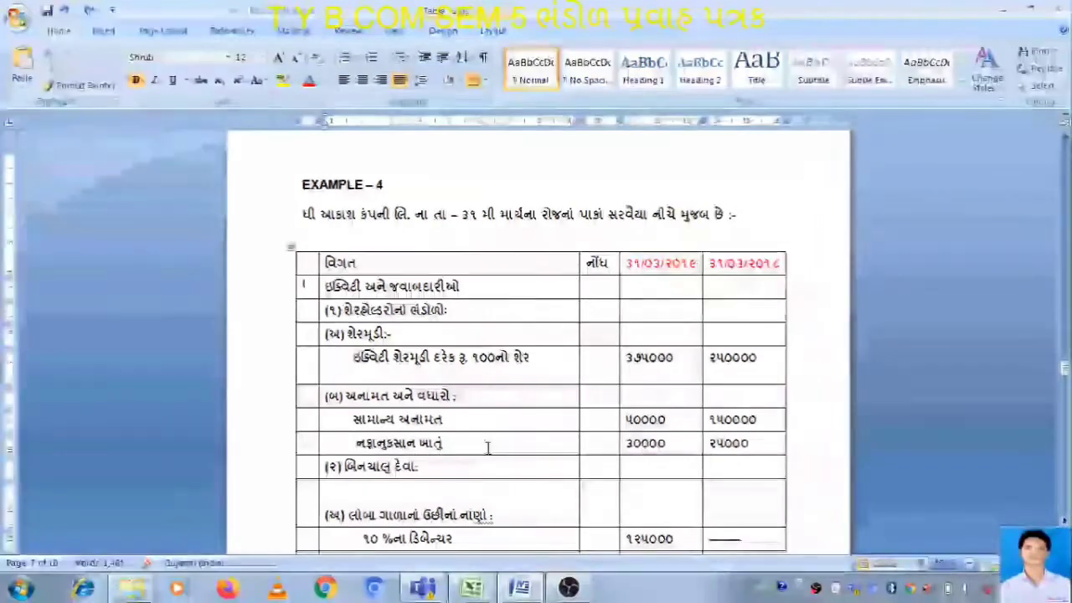
{"action": "double_click", "coordinate": [393, 452]}
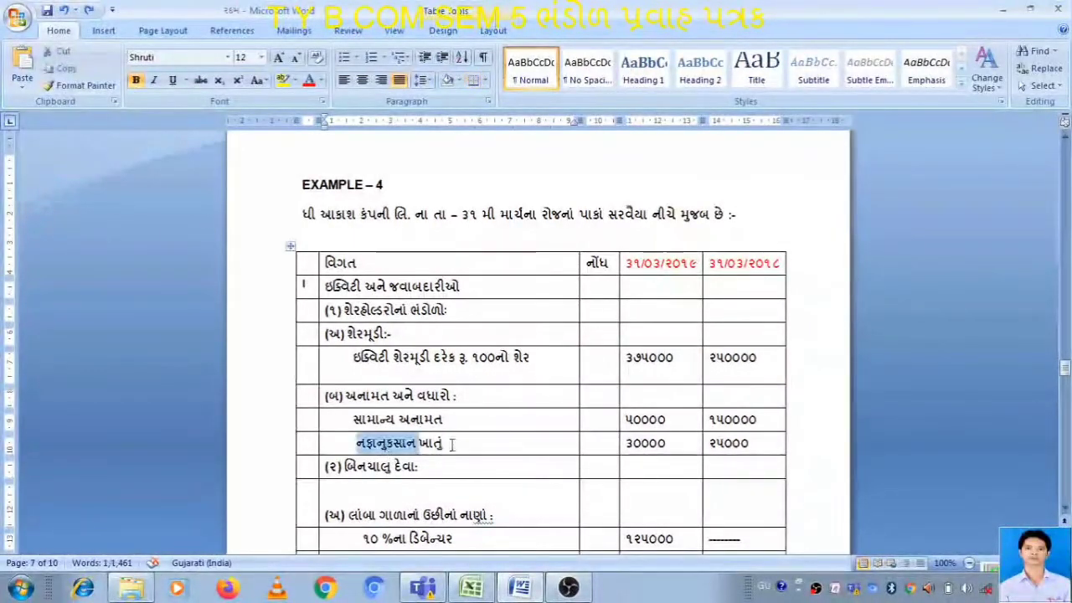
{"action": "left_click", "coordinate": [442, 444]}
{"action": "scroll", "coordinate": [465, 442], "scroll_direction": "down", "scroll_amount": 3}
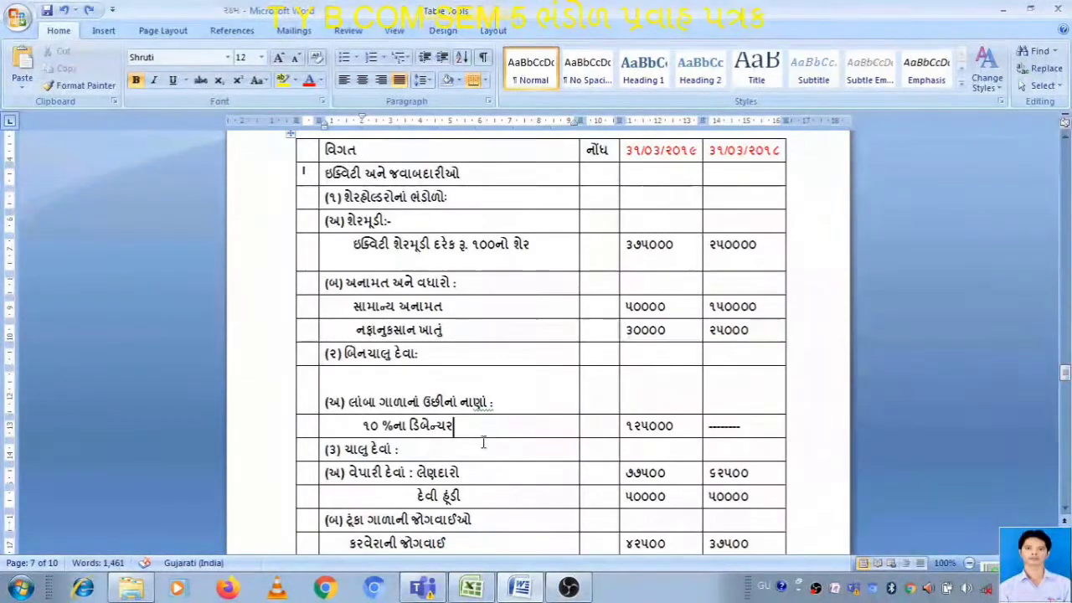
{"action": "left_click", "coordinate": [482, 492]}
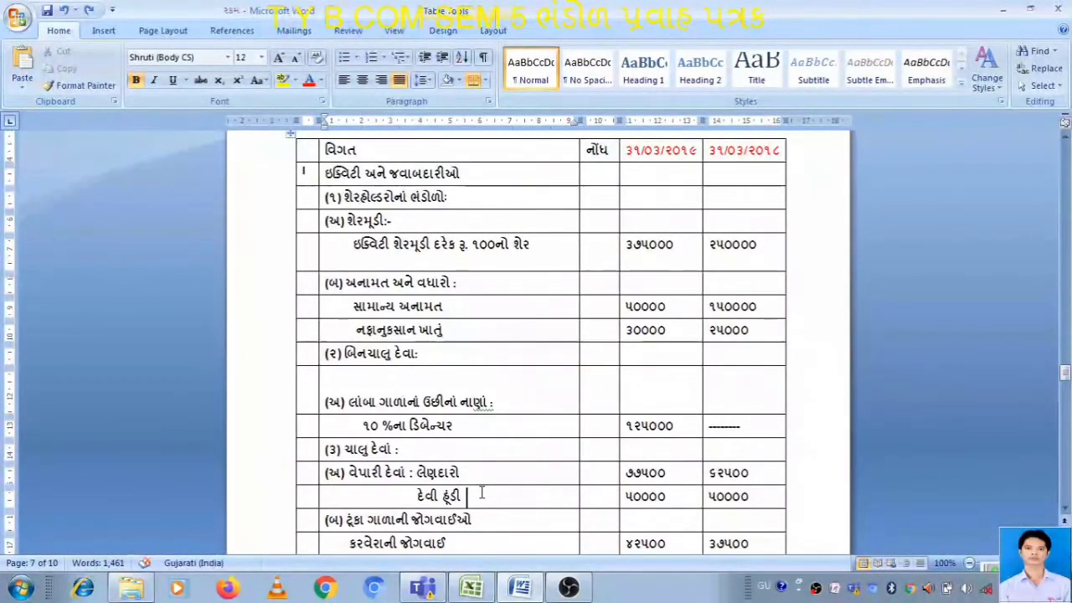
{"action": "scroll", "coordinate": [484, 481], "scroll_direction": "down", "scroll_amount": 2}
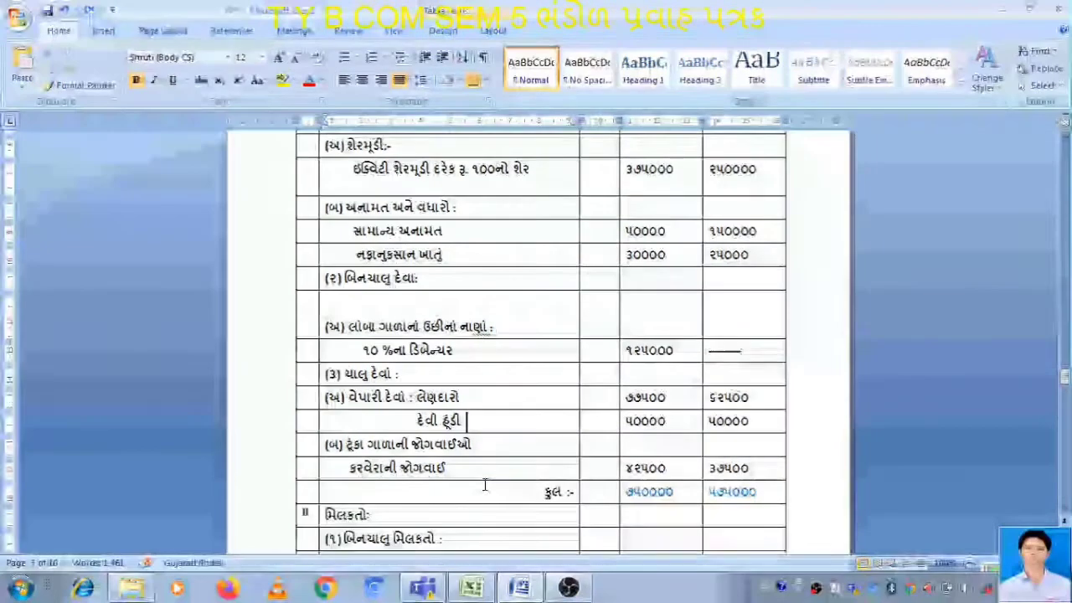
{"action": "left_click", "coordinate": [485, 469]}
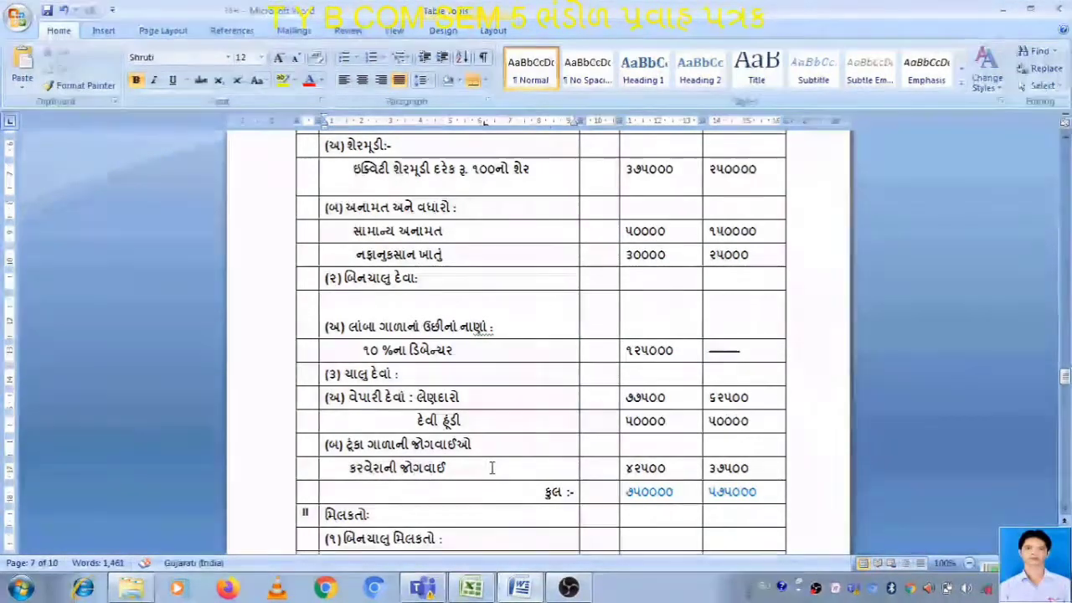
Check the non-current asset items of the balance sheet and compare the preliminary expenses (પ્રાથમિક ખર્ચ) amounts of both years.
{"action": "scroll", "coordinate": [494, 468], "scroll_direction": "down", "scroll_amount": 2}
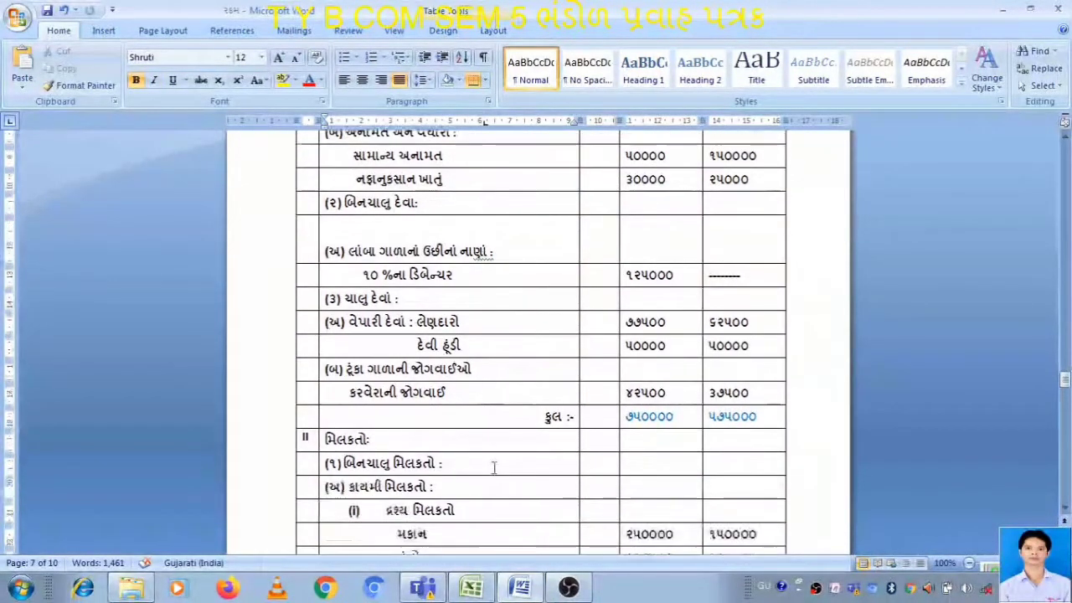
{"action": "scroll", "coordinate": [493, 468], "scroll_direction": "down", "scroll_amount": 2}
{"action": "left_click", "coordinate": [486, 456]}
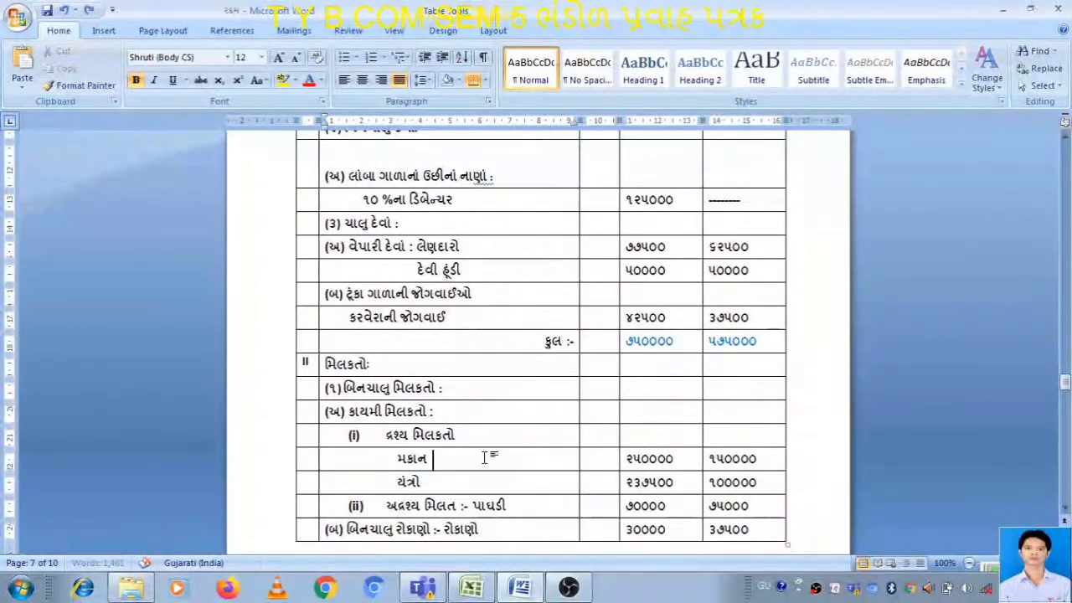
{"action": "left_click", "coordinate": [480, 477]}
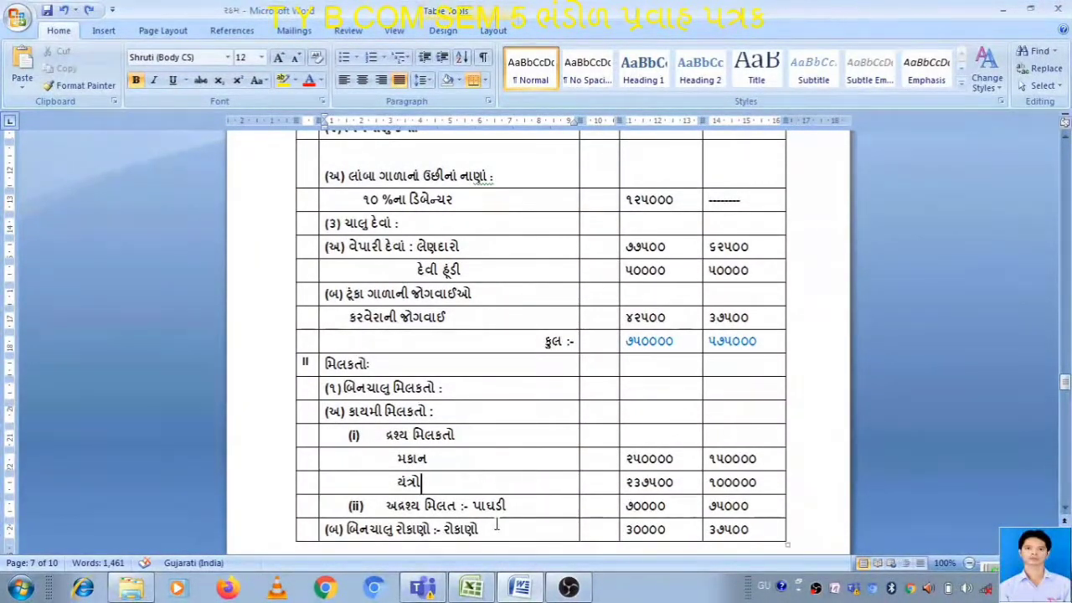
{"action": "left_click", "coordinate": [521, 507]}
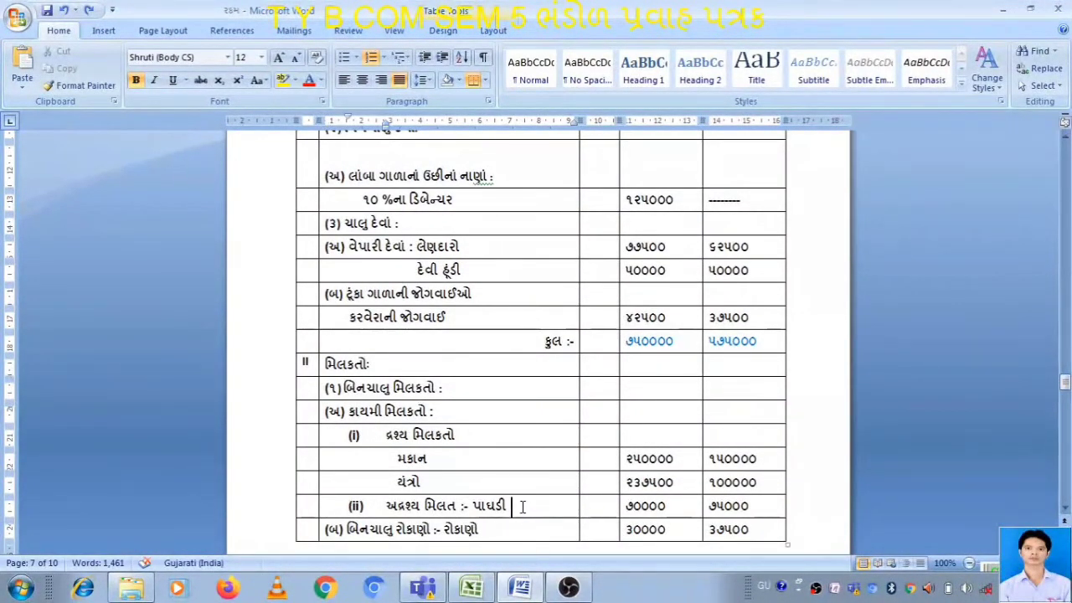
{"action": "scroll", "coordinate": [521, 503], "scroll_direction": "down", "scroll_amount": 2}
{"action": "left_click", "coordinate": [511, 455]}
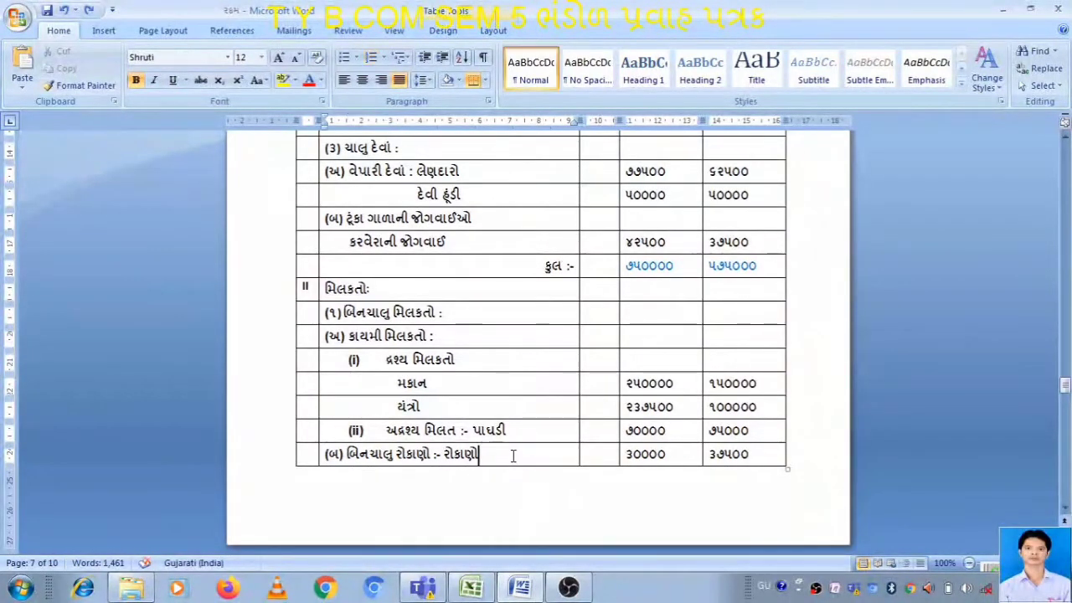
{"action": "scroll", "coordinate": [512, 456], "scroll_direction": "down", "scroll_amount": 1}
{"action": "scroll", "coordinate": [512, 457], "scroll_direction": "down", "scroll_amount": 5}
{"action": "left_click", "coordinate": [498, 443]}
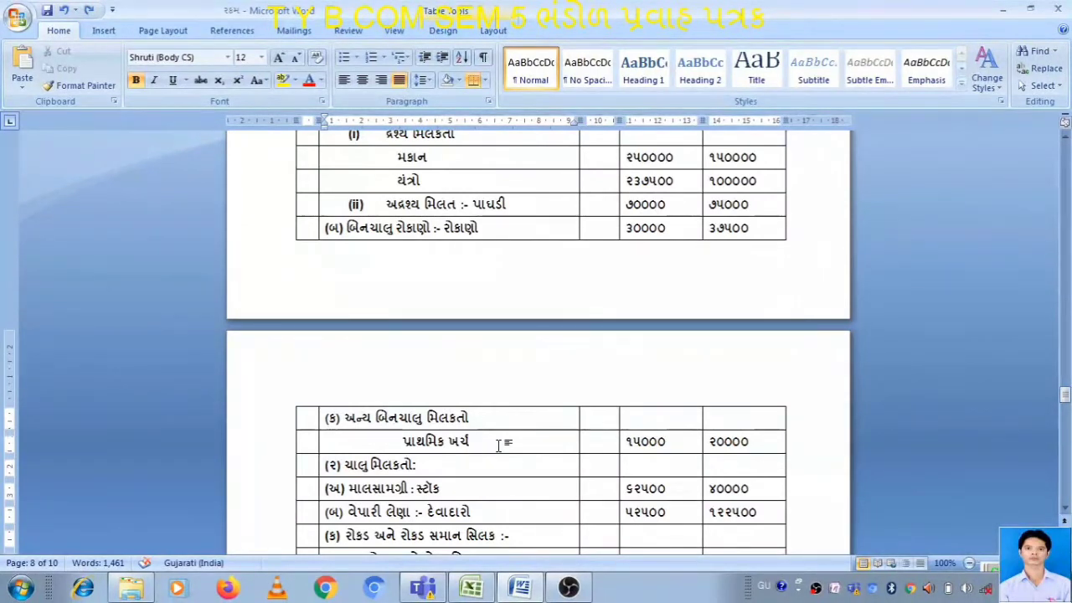
{"action": "left_click", "coordinate": [730, 444]}
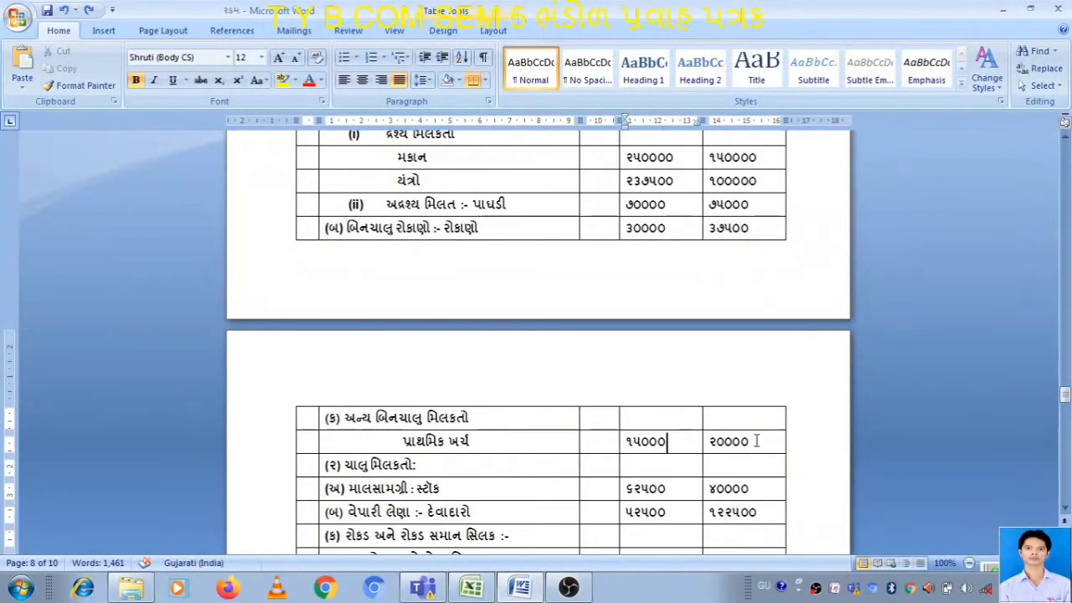
{"action": "left_click", "coordinate": [670, 448]}
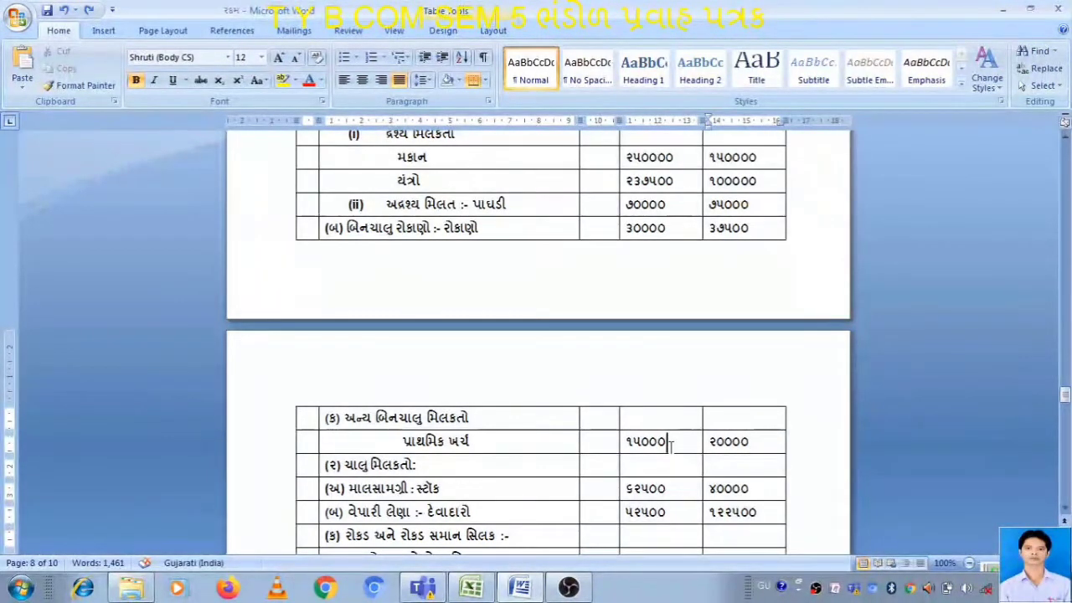
{"action": "double_click", "coordinate": [729, 442]}
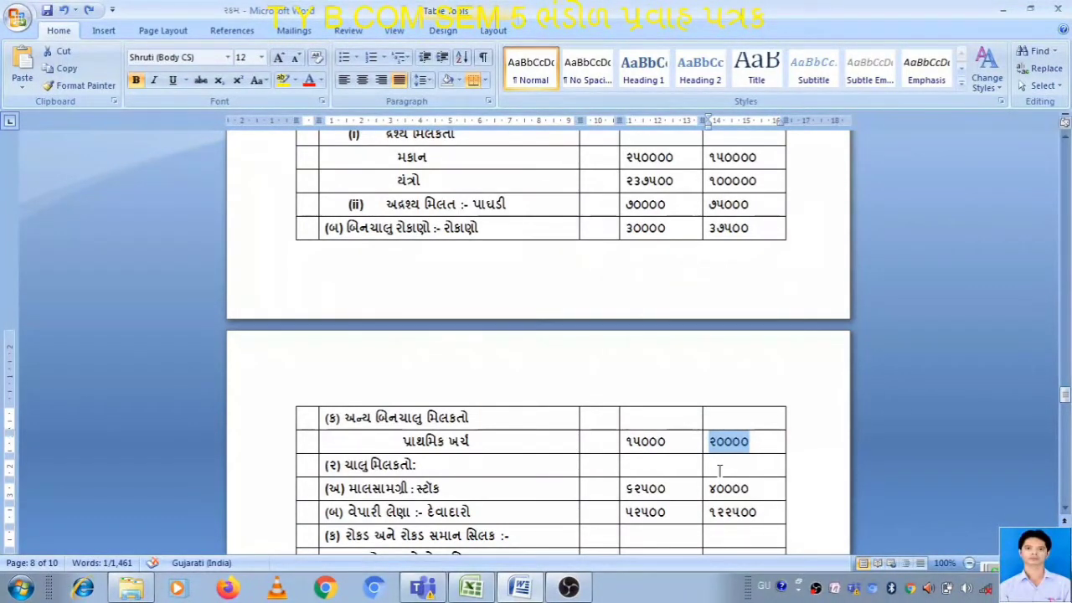
{"action": "left_click", "coordinate": [667, 440]}
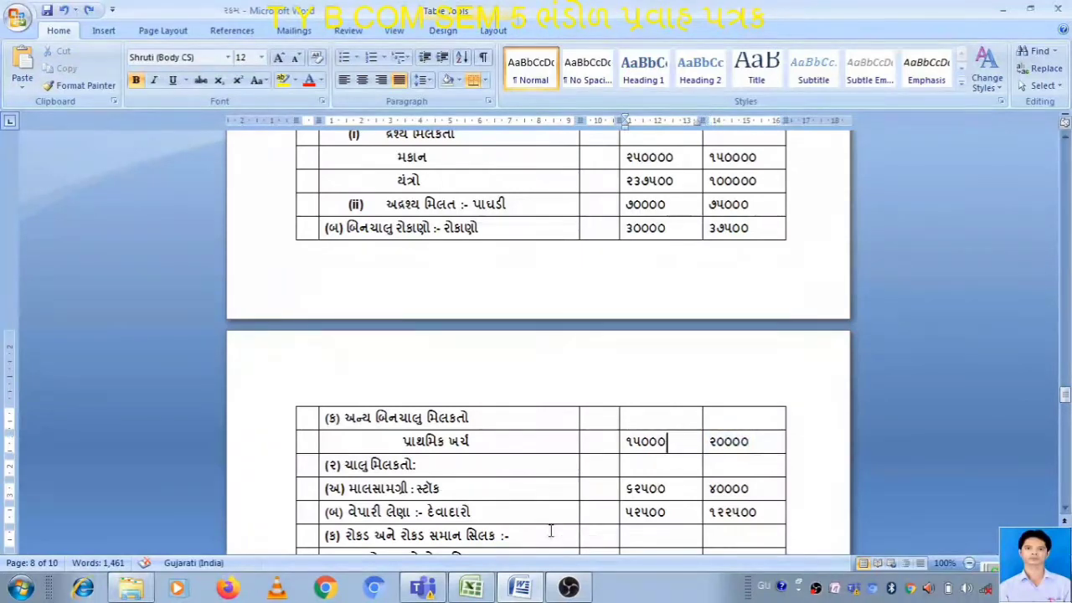
Switch to Excel and add "પ્રાથમિક ખર્ચ માંડી વાળ્યો" with ૫૦૦૦ below the debenture discount entry on the NAFA NUKASHAN sheet.
{"action": "left_click", "coordinate": [470, 587]}
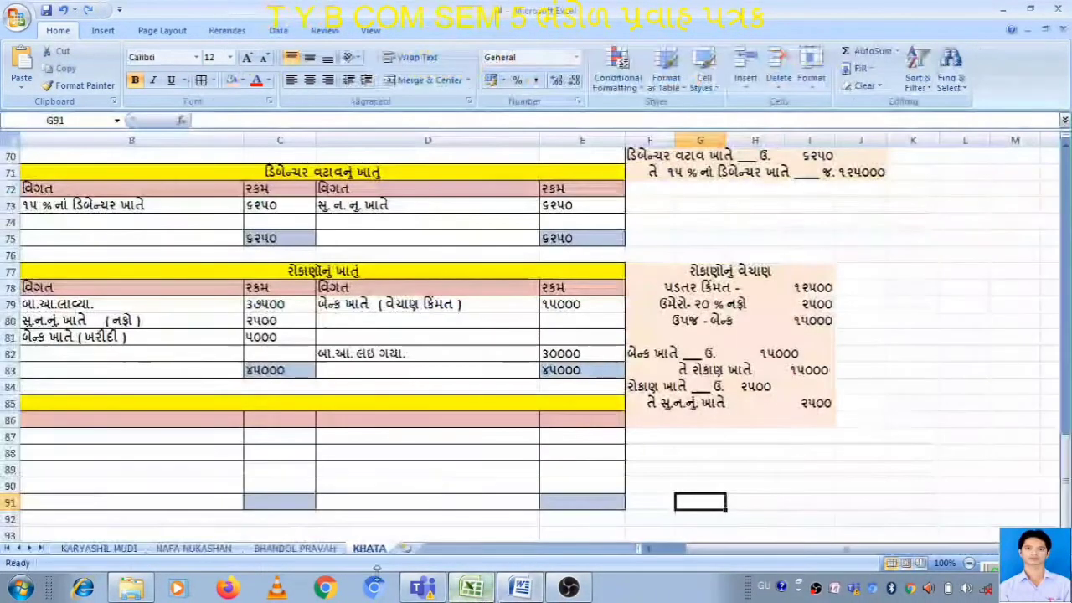
{"action": "left_click", "coordinate": [198, 550]}
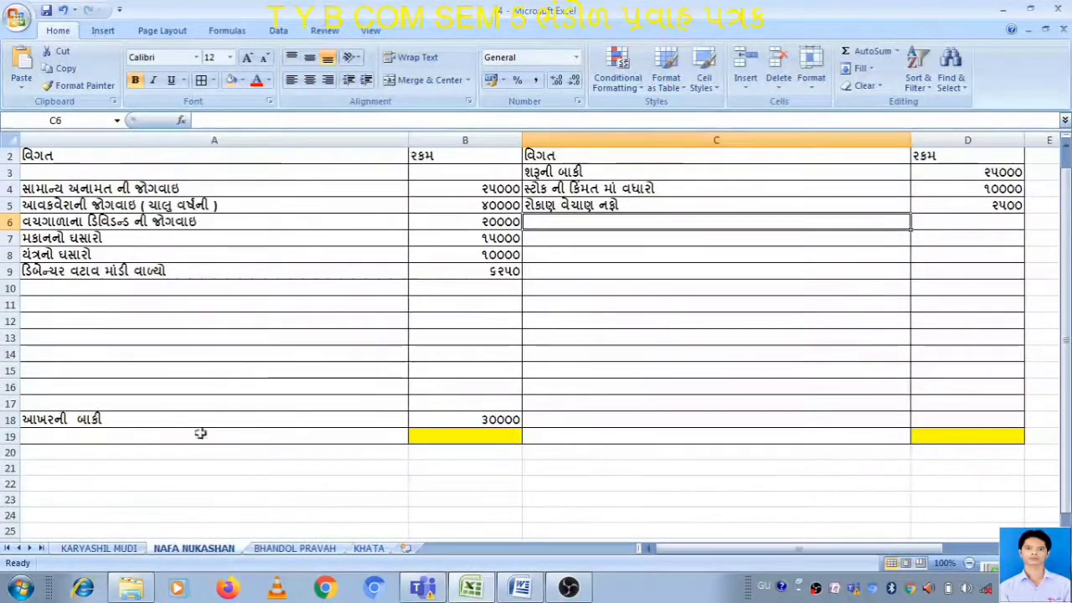
{"action": "left_click", "coordinate": [40, 289]}
{"action": "type", "text": "પ"}
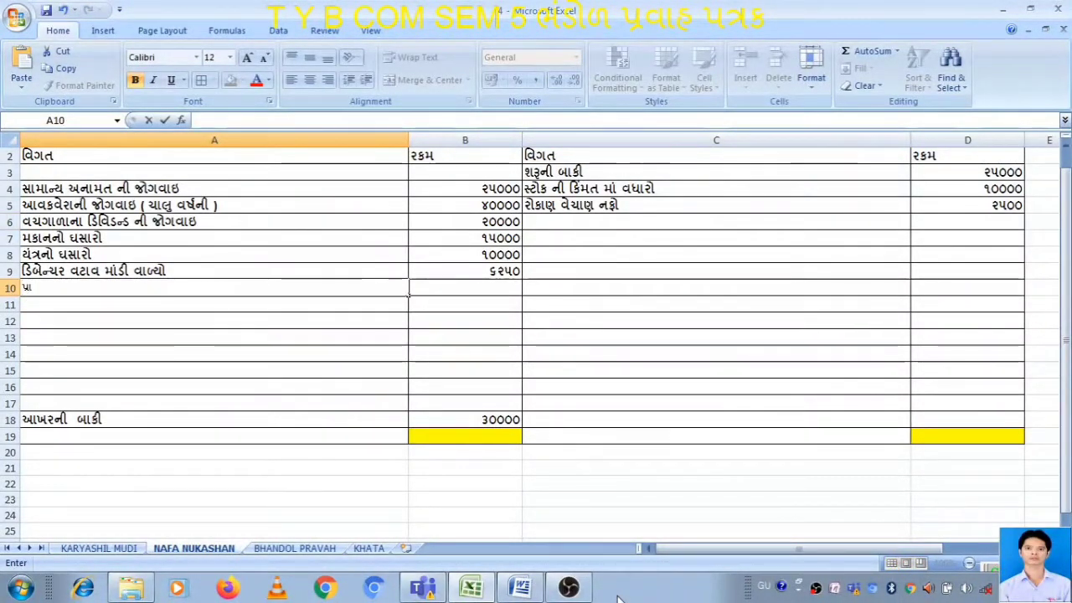
{"action": "type", "text": "્રાથમિક ખર્ચ"}
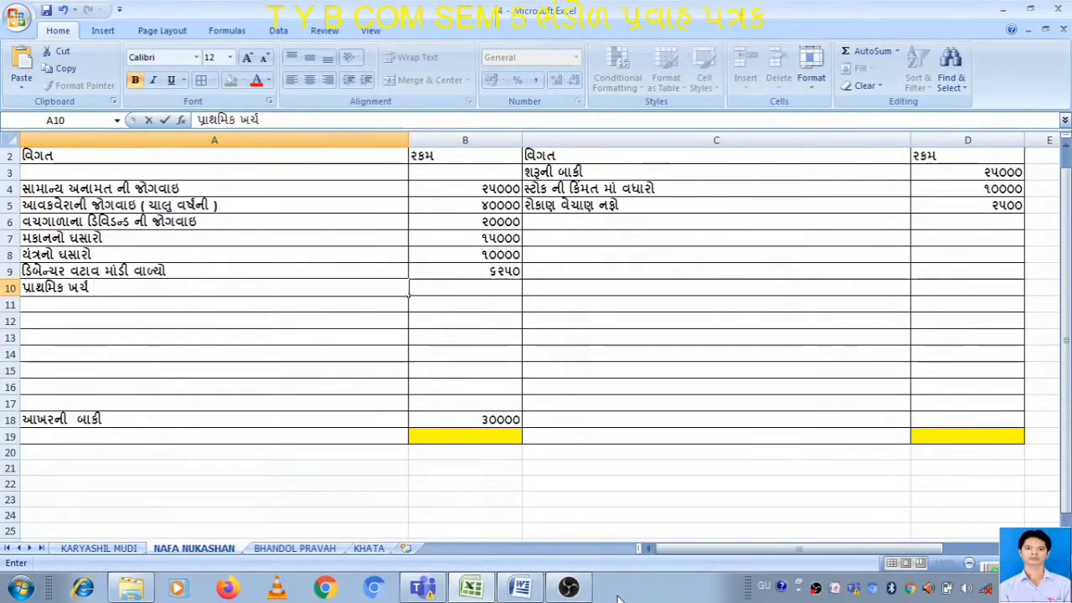
{"action": "type", "text": " માંડી "}
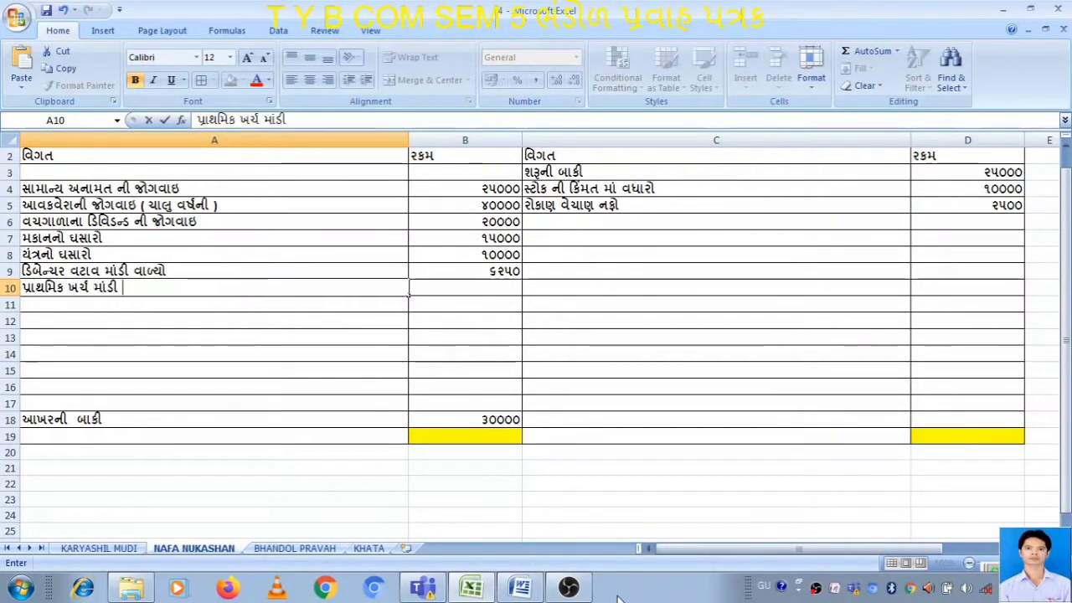
{"action": "type", "text": "વાળ્યો"}
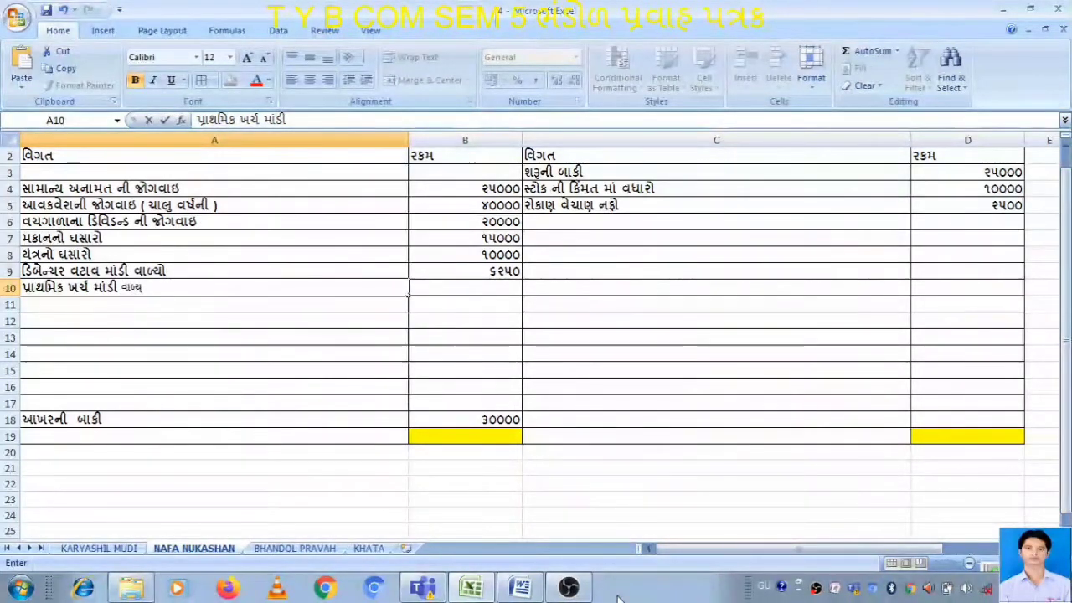
{"action": "key", "text": "Tab"}
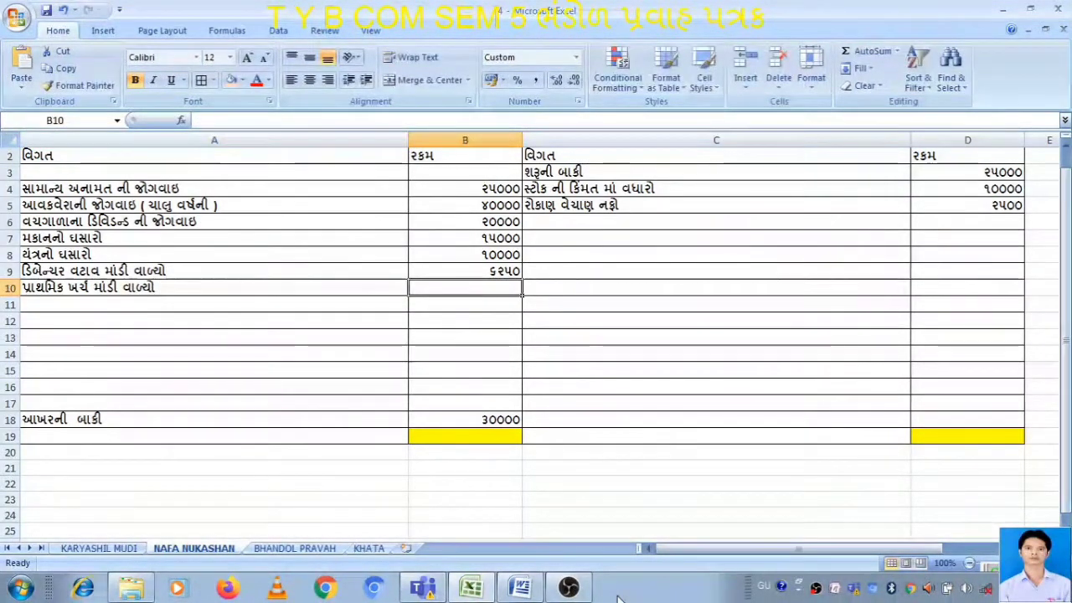
{"action": "type", "text": "૫૦૦૦"}
{"action": "key", "text": "Return"}
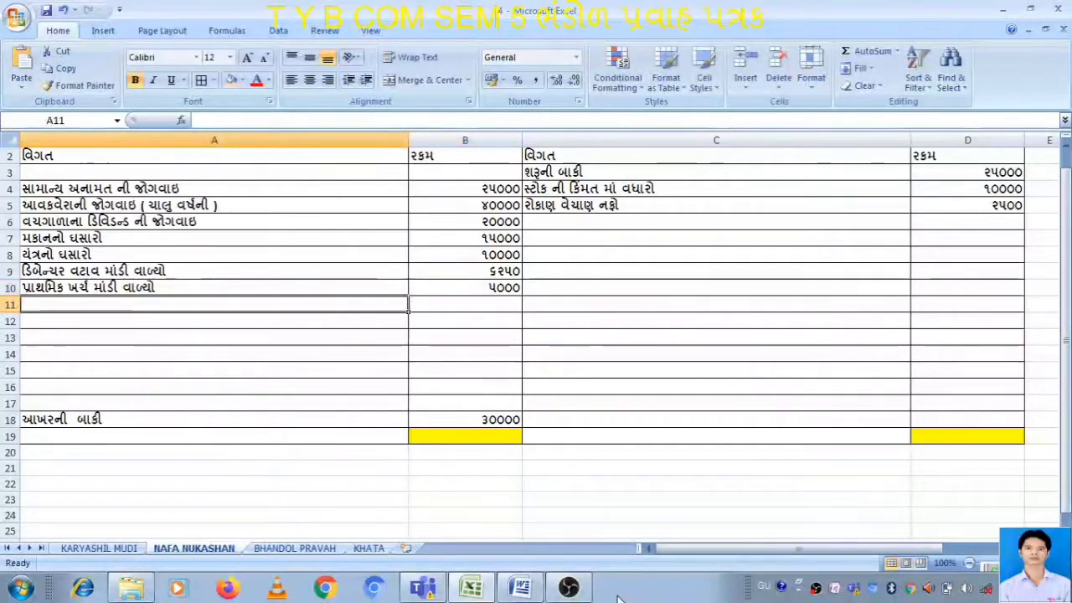
Switch to Word and check the balance sheet's current asset items: stock, debtors, and cash and bank balance.
{"action": "key", "text": "alt+Tab"}
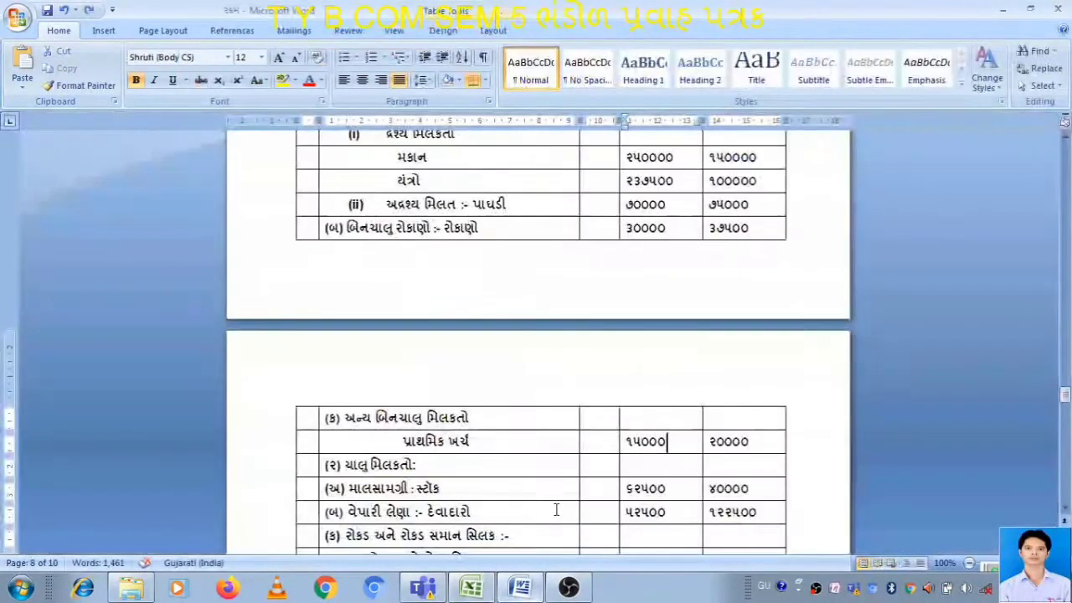
{"action": "scroll", "coordinate": [716, 357], "scroll_direction": "down", "scroll_amount": 1}
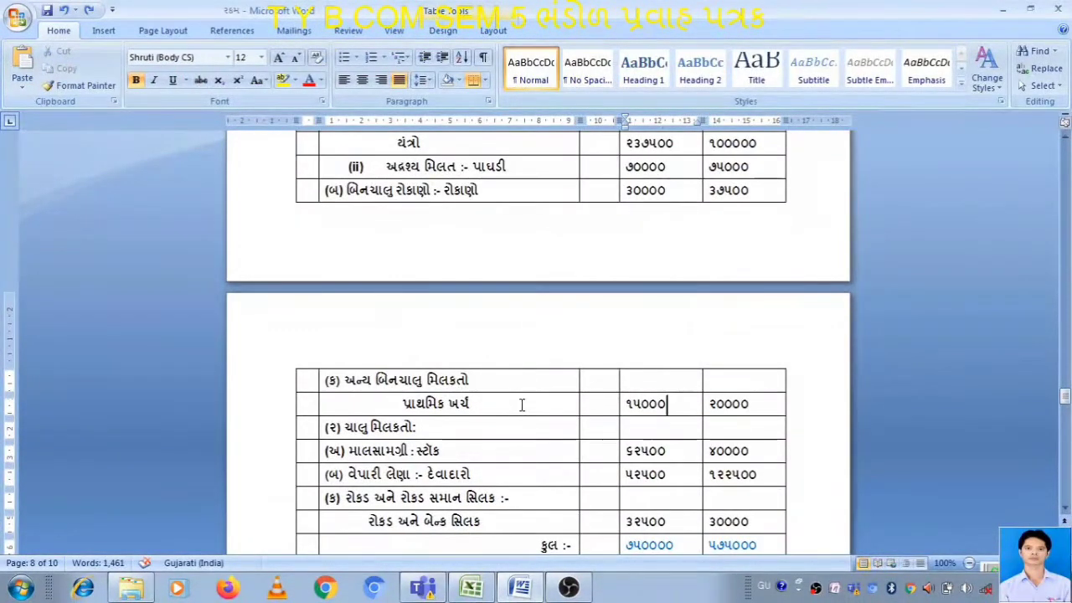
{"action": "left_click", "coordinate": [519, 454]}
{"action": "scroll", "coordinate": [513, 443], "scroll_direction": "down", "scroll_amount": 1}
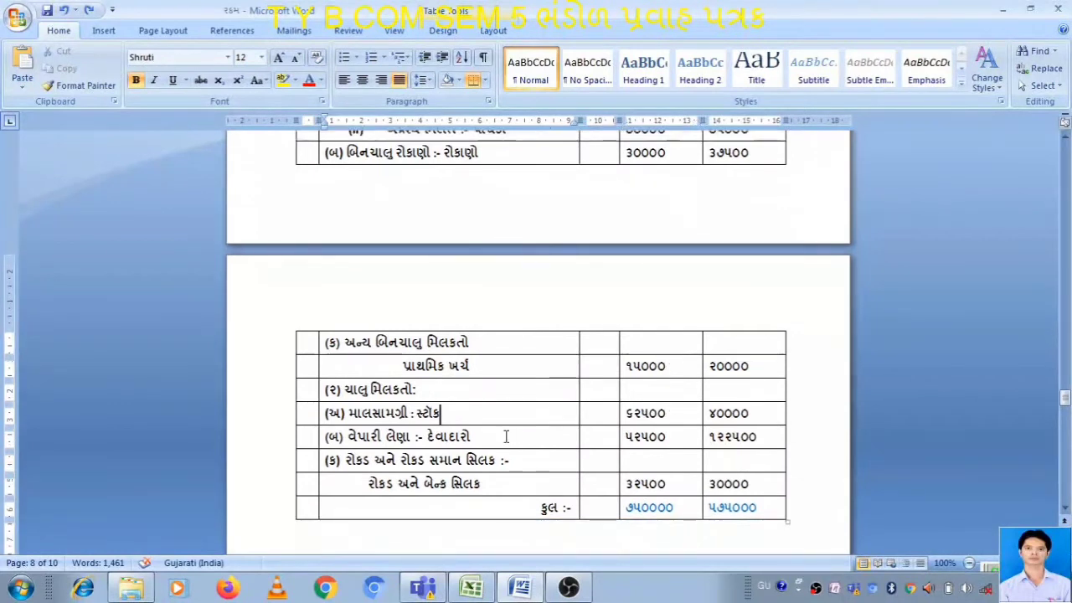
{"action": "left_click", "coordinate": [501, 436]}
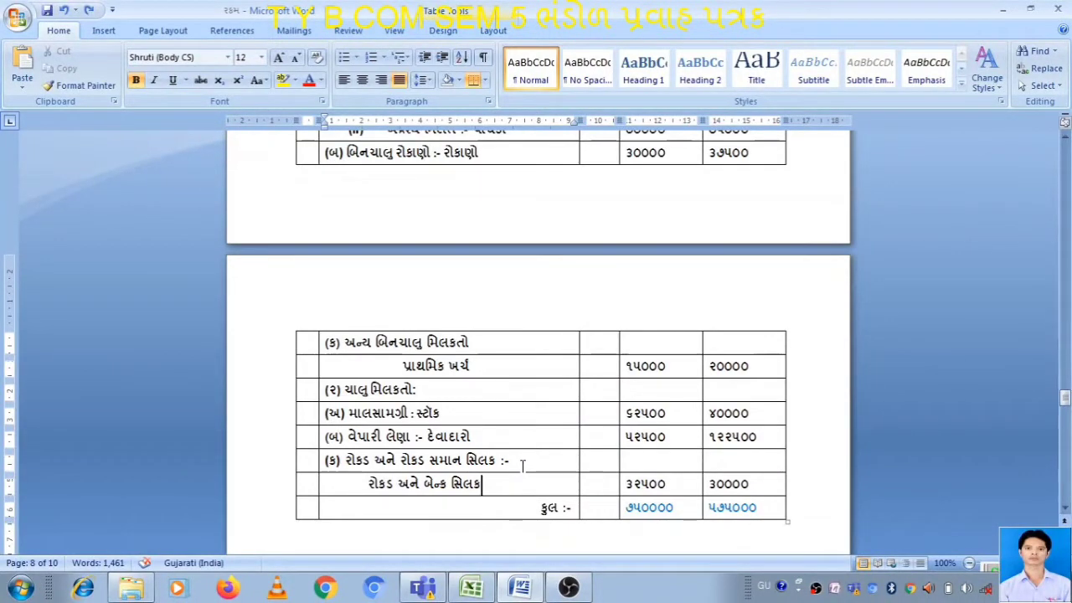
{"action": "scroll", "coordinate": [522, 466], "scroll_direction": "down", "scroll_amount": 4}
{"action": "left_click", "coordinate": [508, 333]}
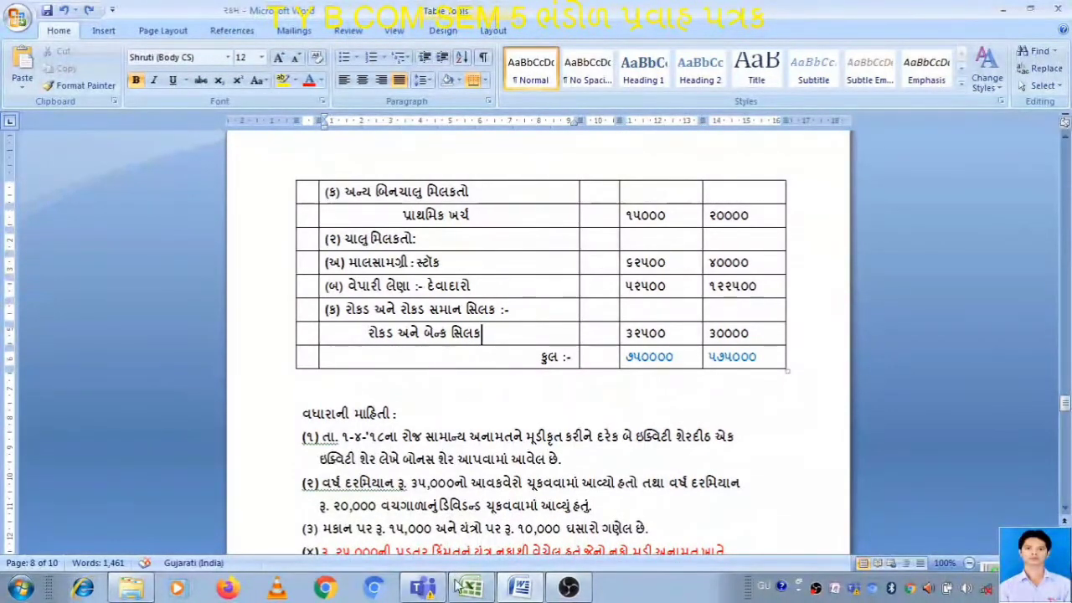
Switch back to Excel and enter ૧૫૧૨૫૦ as the total of both sides of the adjusted profit and loss account.
{"action": "left_click", "coordinate": [469, 586]}
{"action": "left_click", "coordinate": [243, 483]}
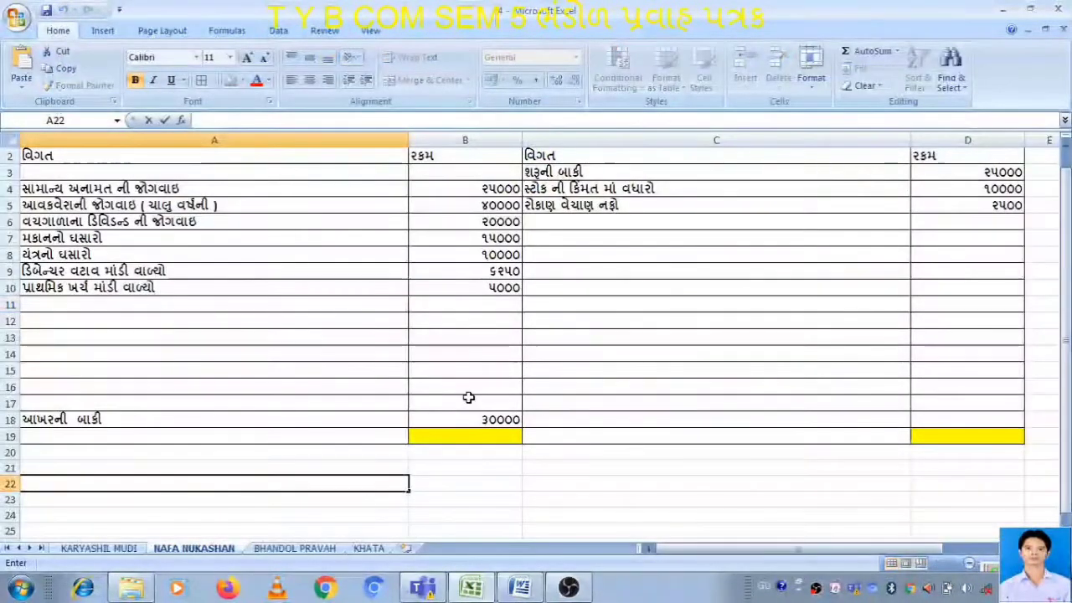
{"action": "scroll", "coordinate": [502, 378], "scroll_direction": "up", "scroll_amount": 1}
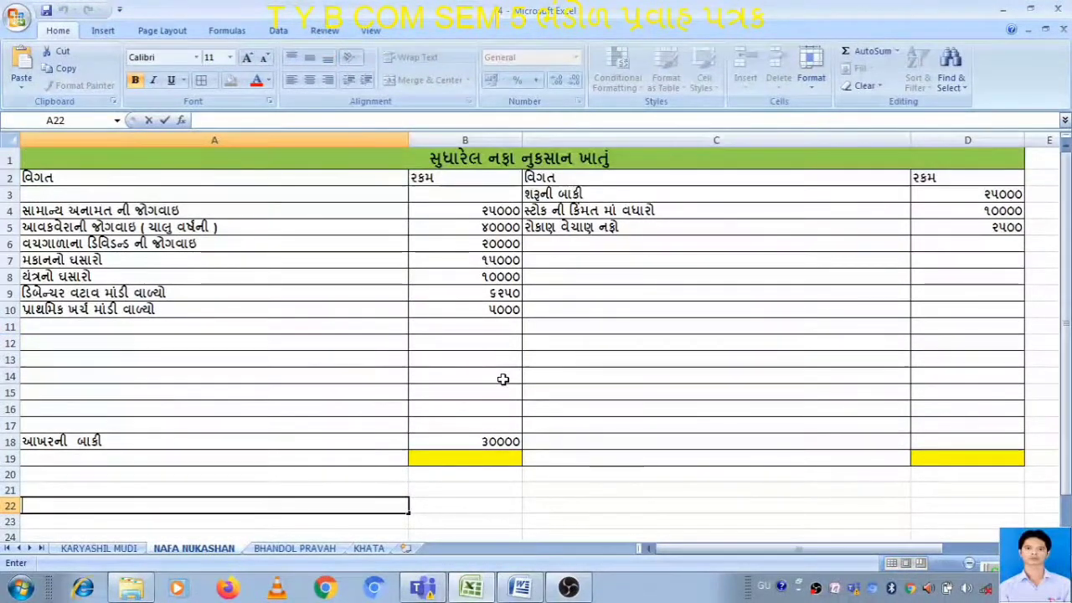
{"action": "left_click", "coordinate": [498, 458]}
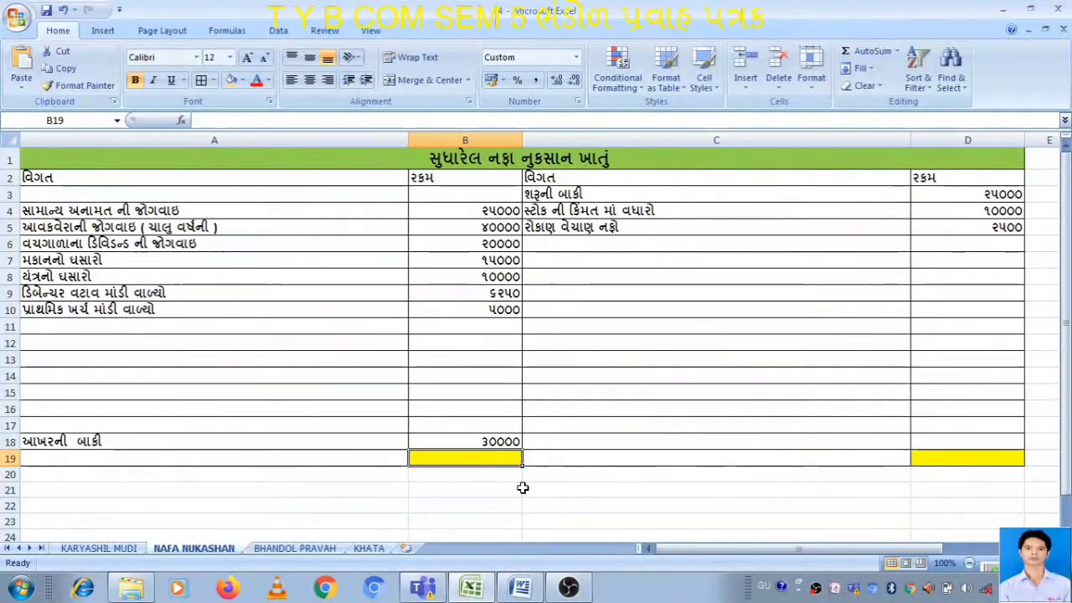
{"action": "type", "text": "૧૫૧"}
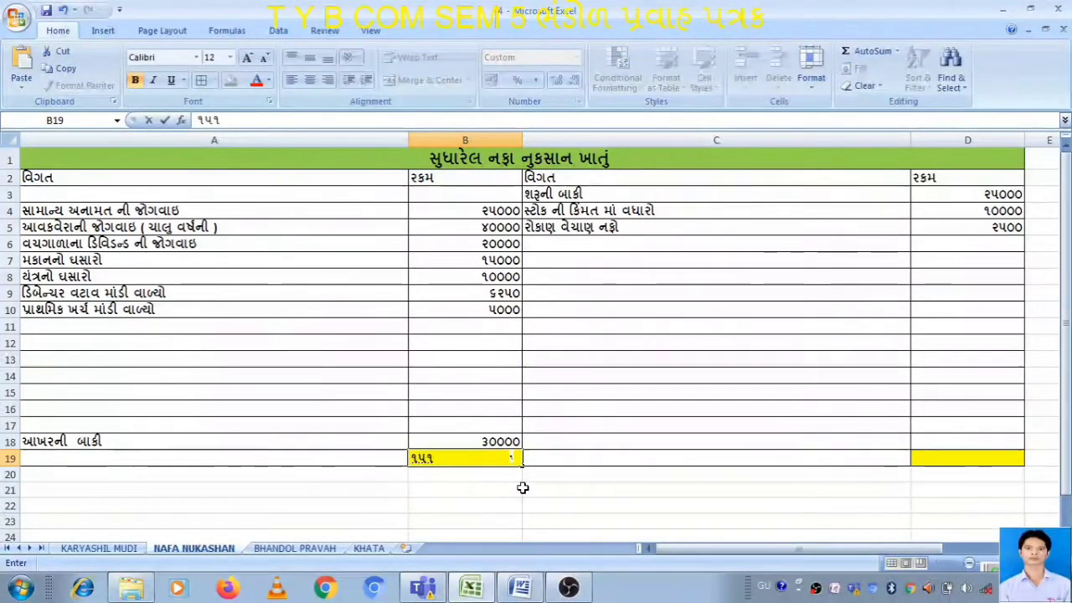
{"action": "type", "text": "૨૫૦"}
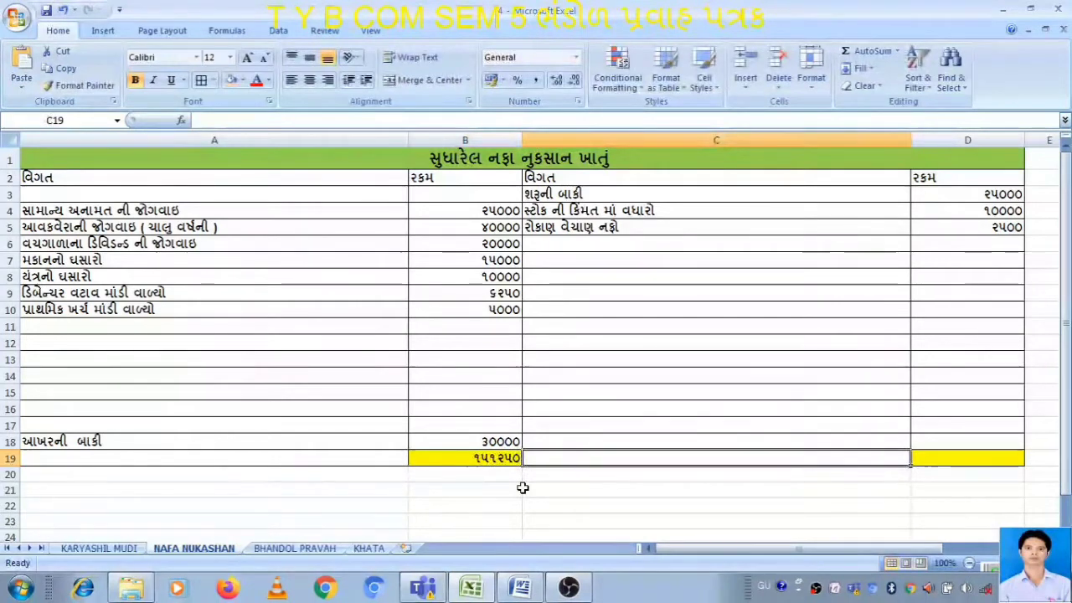
{"action": "key", "text": "Right"}
{"action": "type", "text": "૧૫૧"}
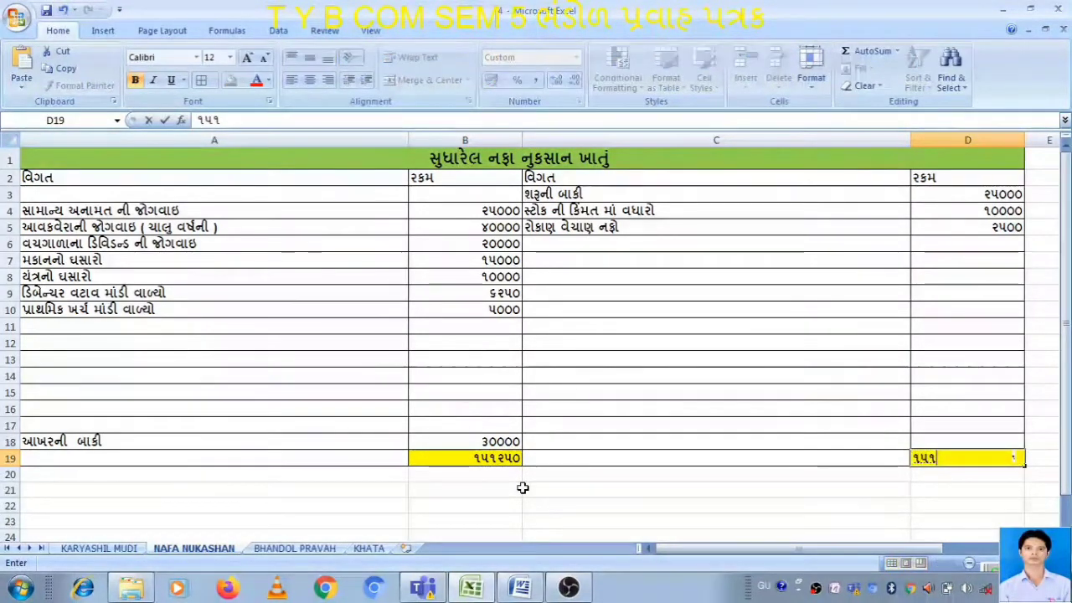
{"action": "type", "text": "૨૫૦"}
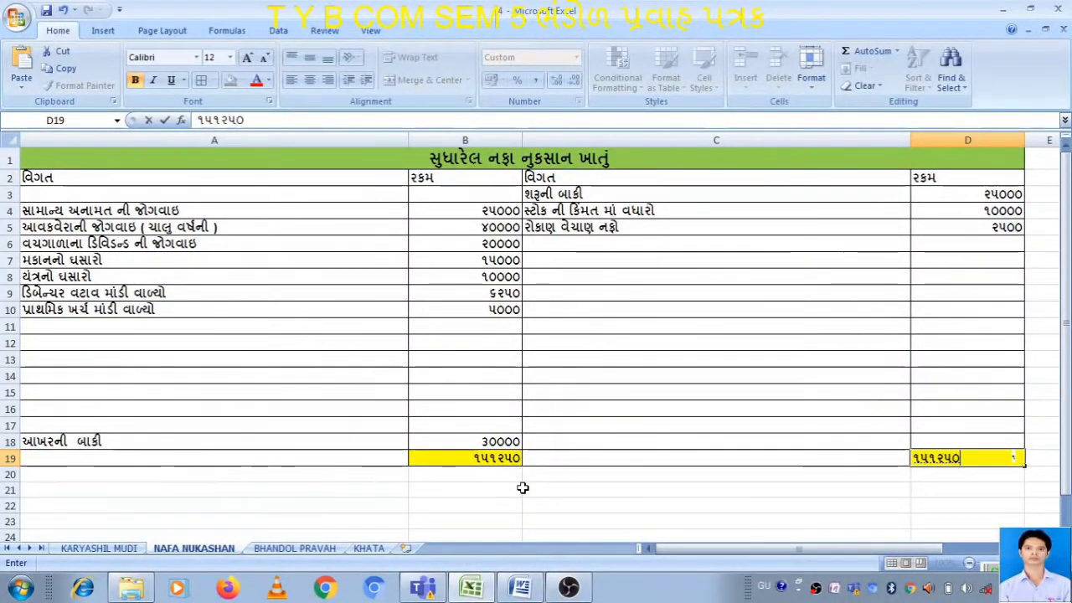
Enter the balancing amount ૧૧૩૭૫૦ in cell D8 on the credit side of the adjusted profit and loss account.
{"action": "key", "text": "Up"}
{"action": "key", "text": "Up"}
{"action": "key", "text": "Up"}
{"action": "key", "text": "Up"}
{"action": "key", "text": "Up"}
{"action": "key", "text": "Up"}
{"action": "key", "text": "Up"}
{"action": "key", "text": "Up"}
{"action": "key", "text": "Up"}
{"action": "key", "text": "Up"}
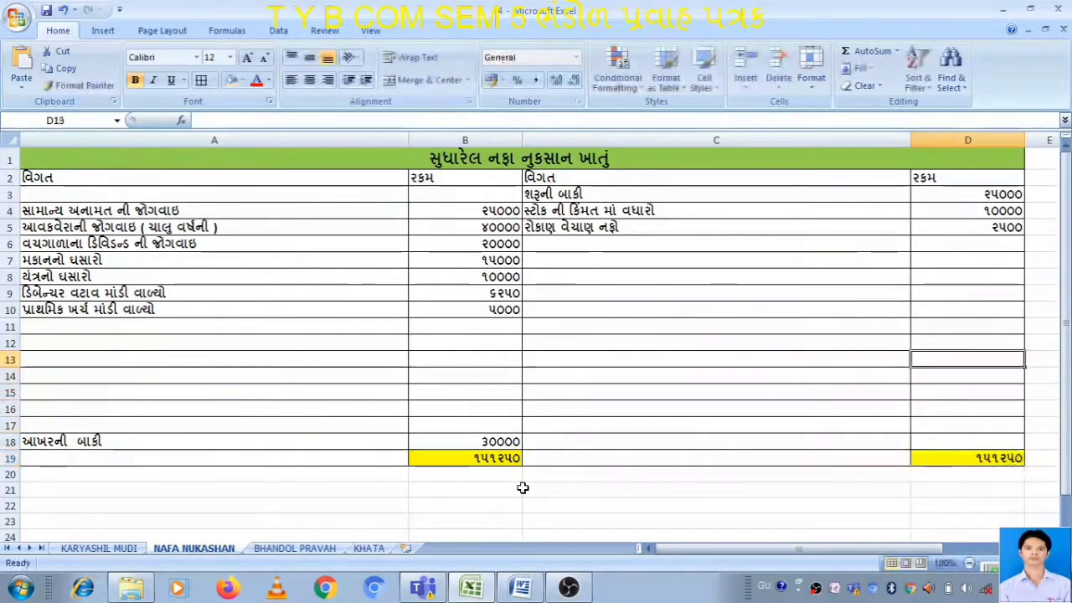
{"action": "key", "text": "Up"}
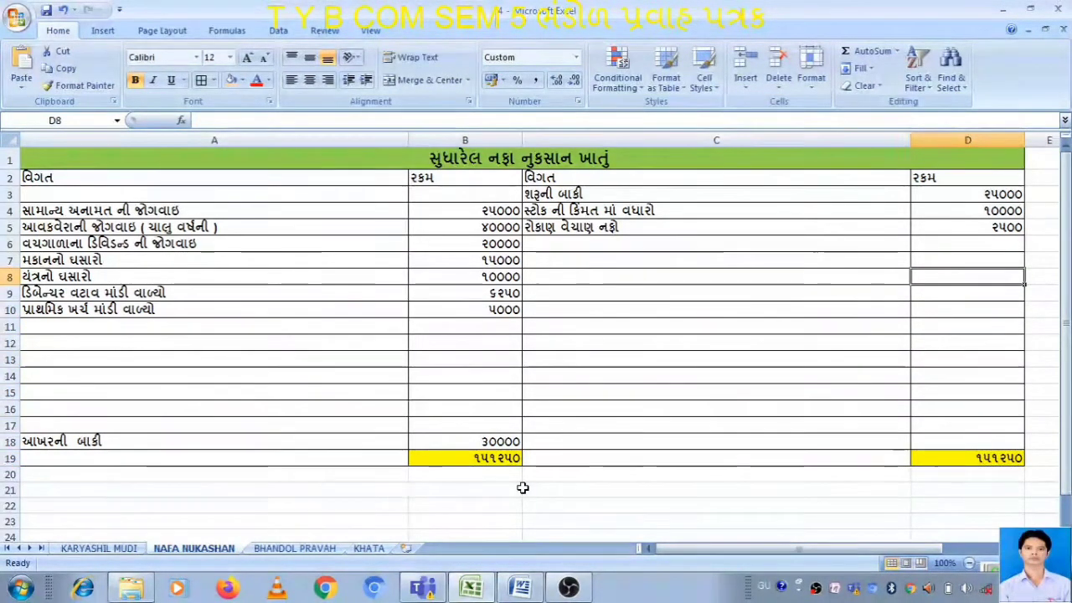
{"action": "type", "text": "૧૧૩"}
{"action": "type", "text": "750"}
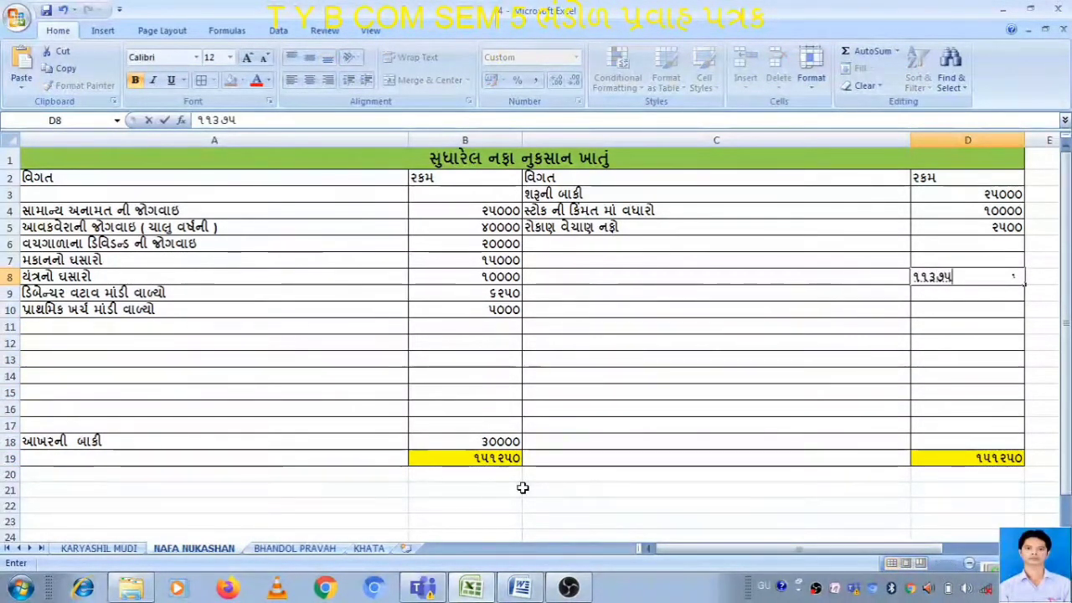
{"action": "key", "text": "Return"}
Describe the balancing credit amount in row 8 as "સુધારેલ નફો ?".
{"action": "key", "text": "Up"}
{"action": "key", "text": "Left"}
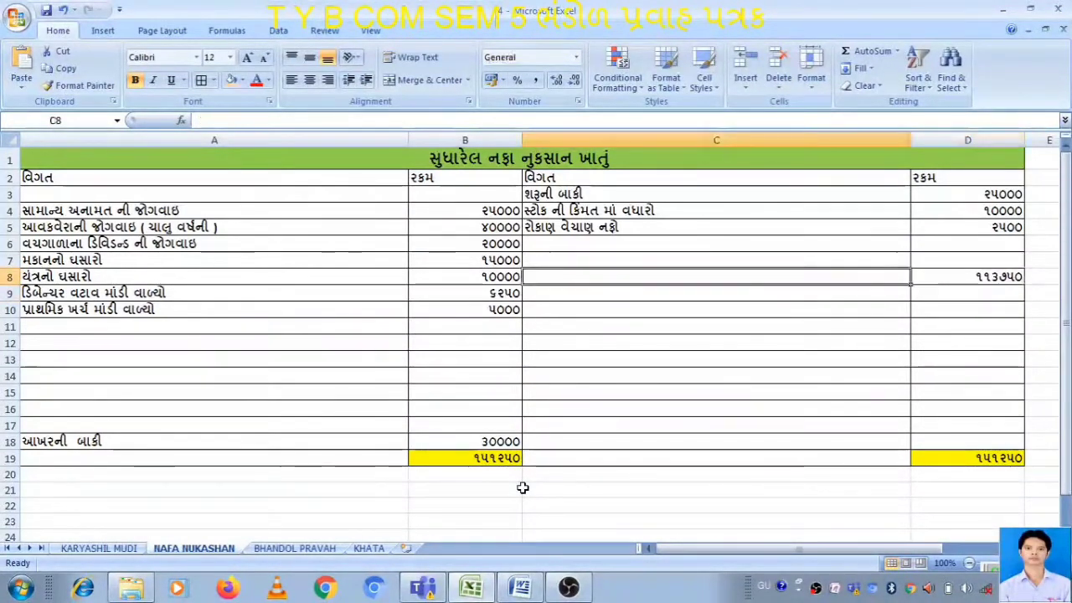
{"action": "key", "text": "F2"}
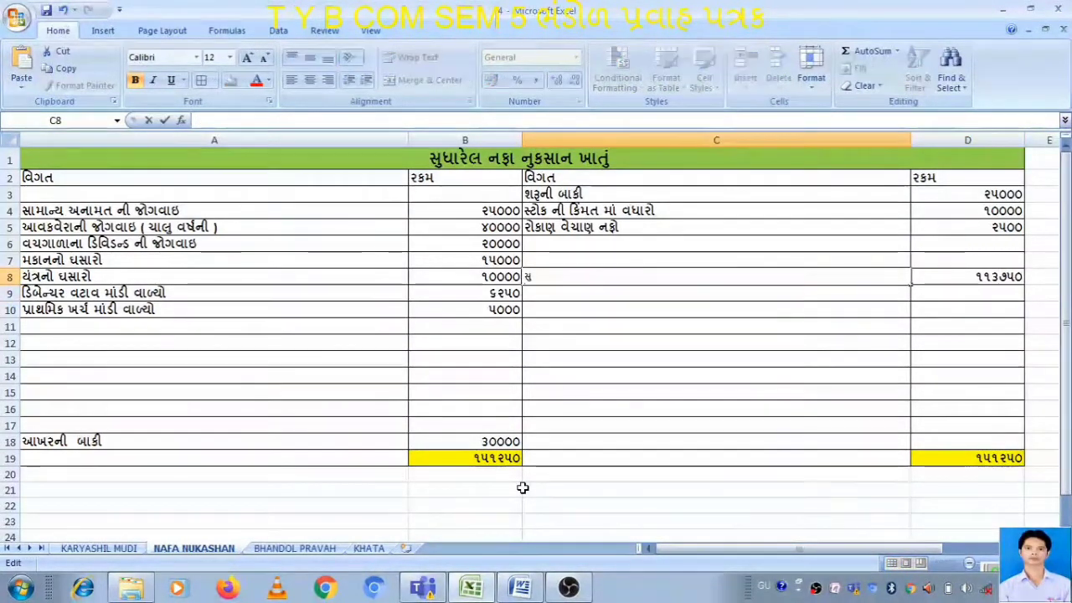
{"action": "type", "text": "સુધારેલ"}
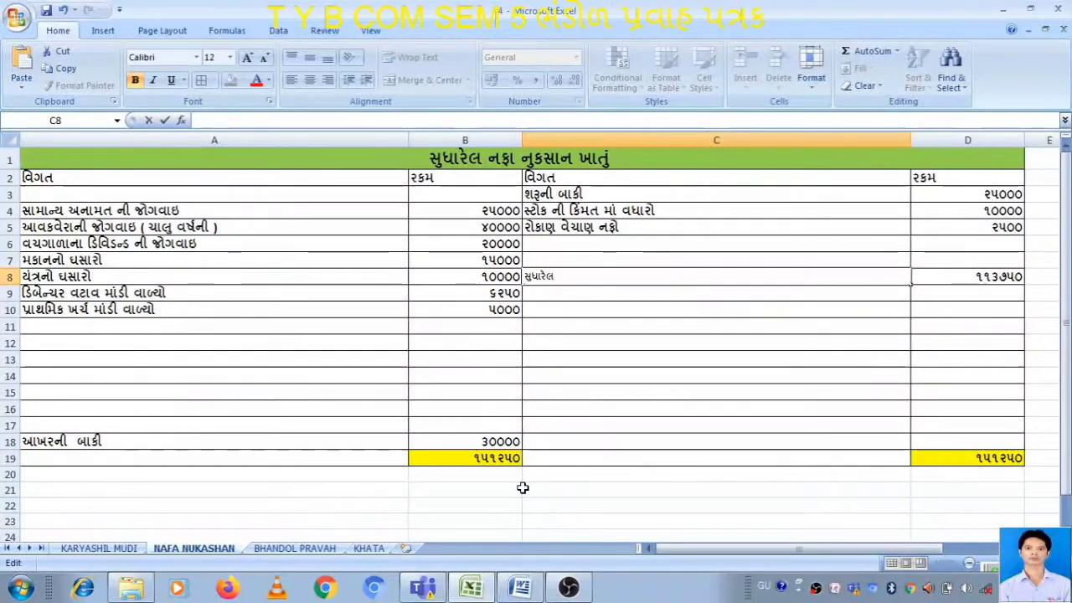
{"action": "type", "text": " નફો"}
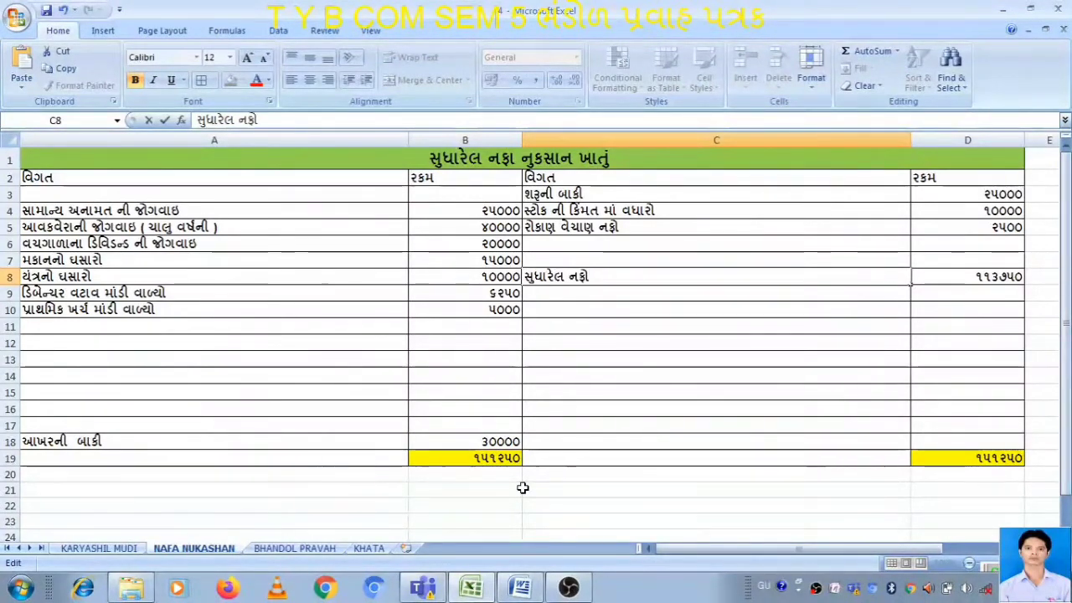
{"action": "type", "text": "  ?"}
{"action": "key", "text": "Return"}
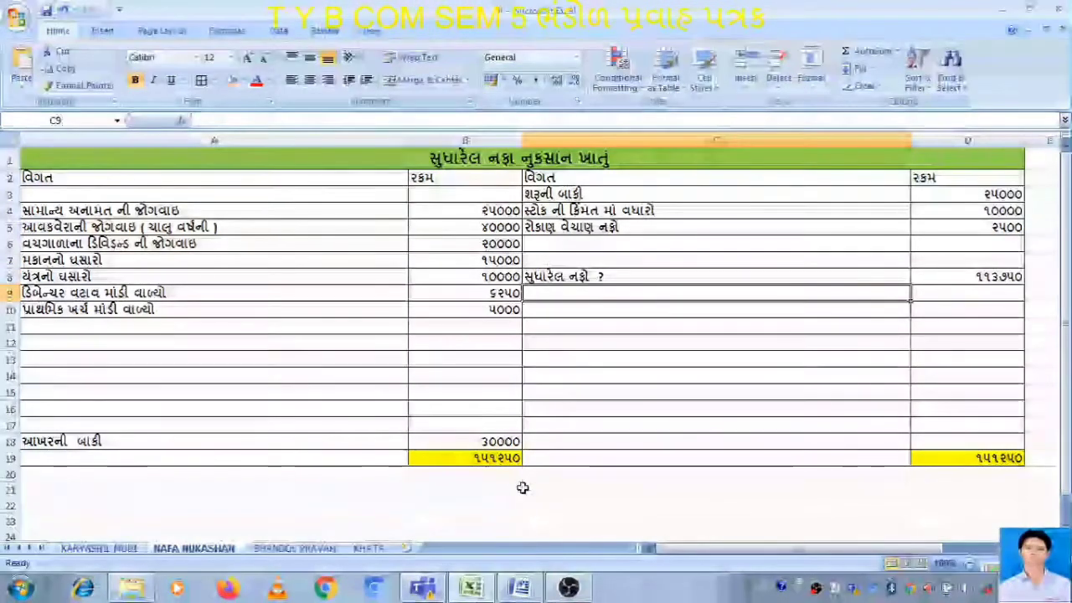
{"action": "left_click", "coordinate": [629, 371]}
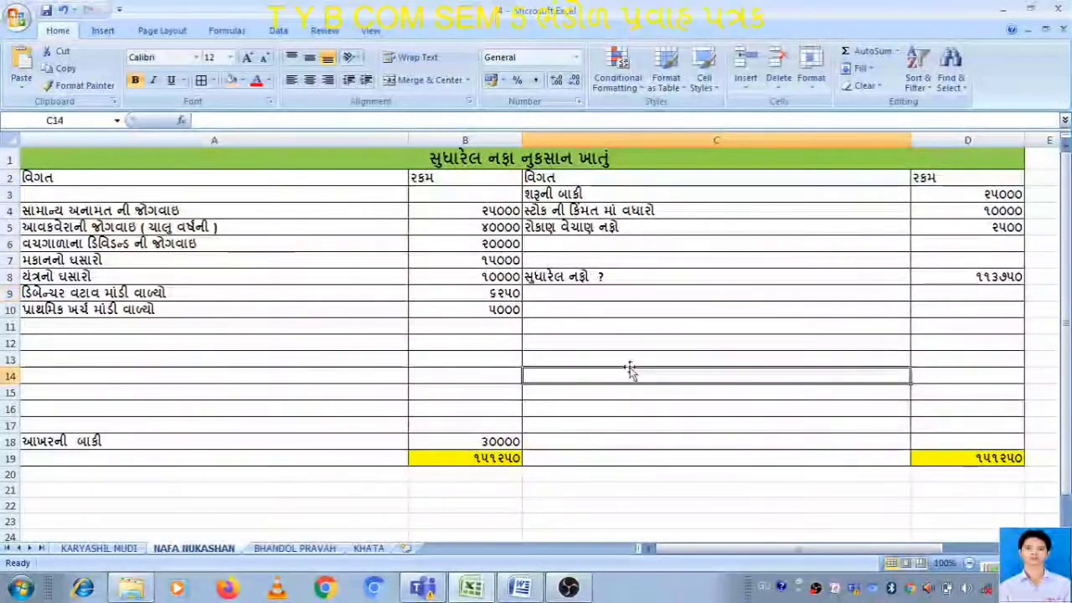
{"action": "left_click", "coordinate": [615, 276]}
{"action": "double_click", "coordinate": [615, 276]}
{"action": "key", "text": "Return"}
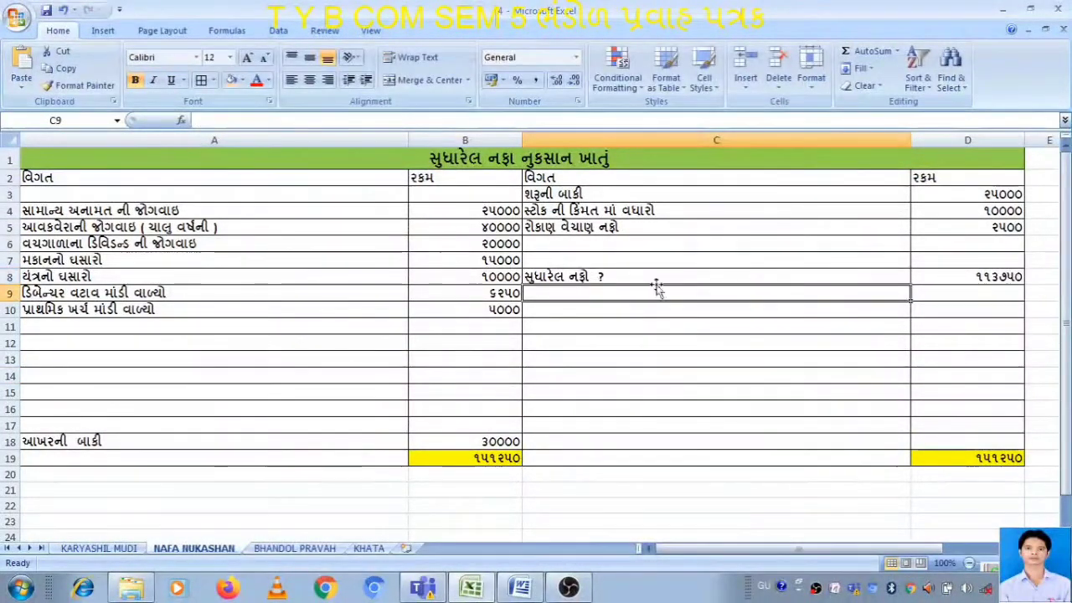
{"action": "left_click", "coordinate": [624, 277]}
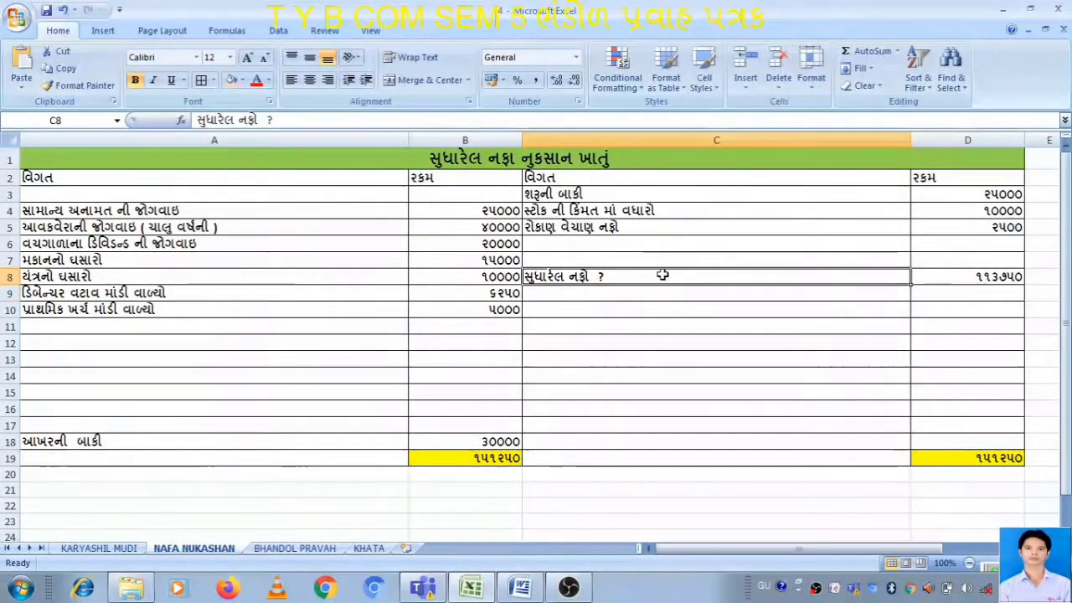
{"action": "left_click", "coordinate": [644, 309]}
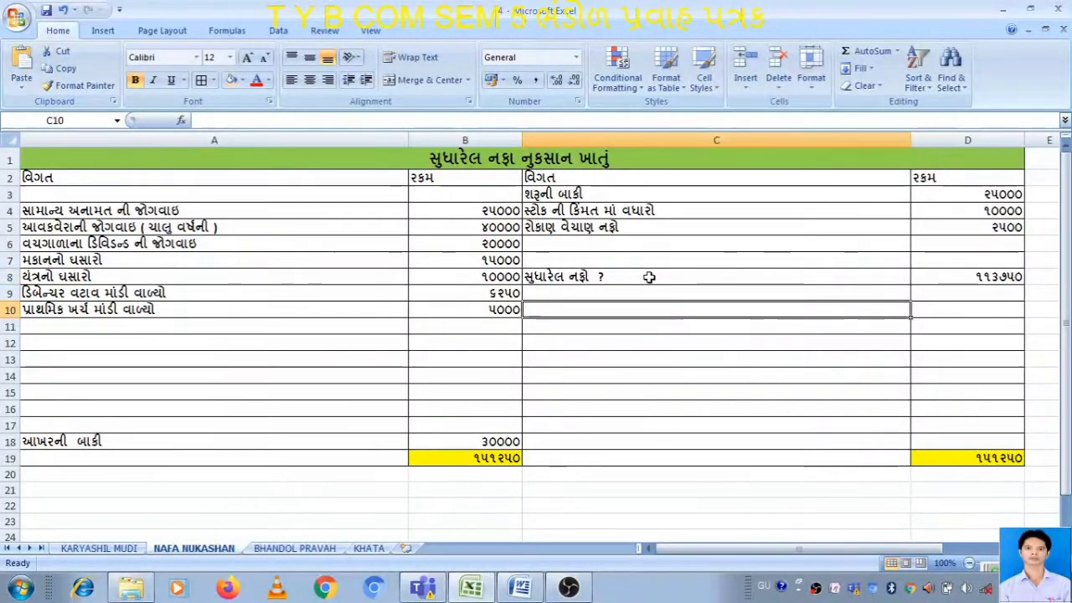
{"action": "left_click", "coordinate": [651, 275]}
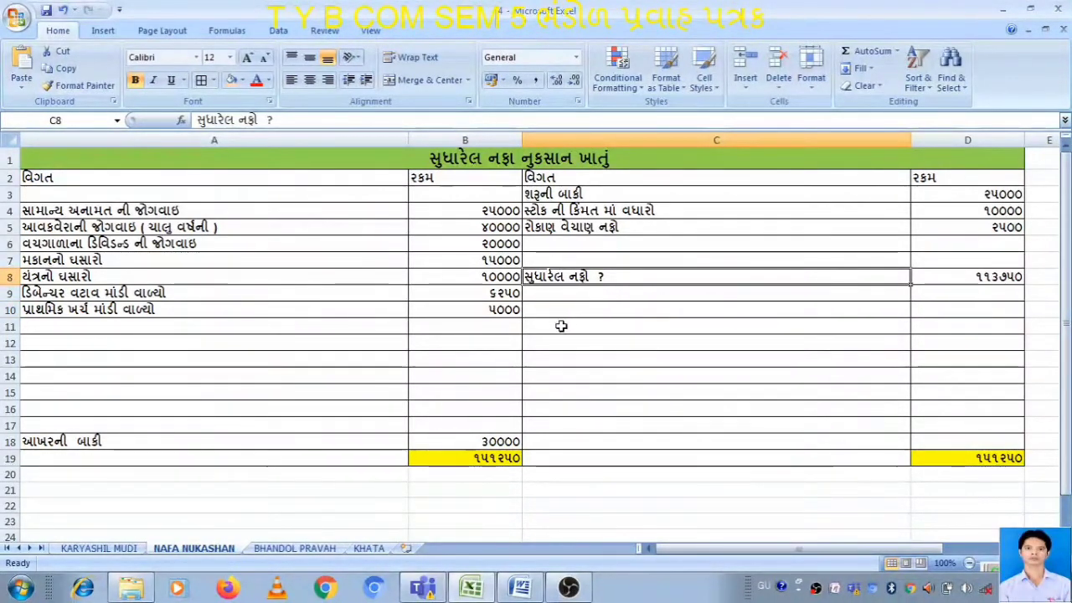
On the BHANDOL PRAVAH sheet, add "સુધારેલ નફો" with the amount ૧૧૩૭૫૦ to the receipts side in row 9.
{"action": "left_click", "coordinate": [295, 548]}
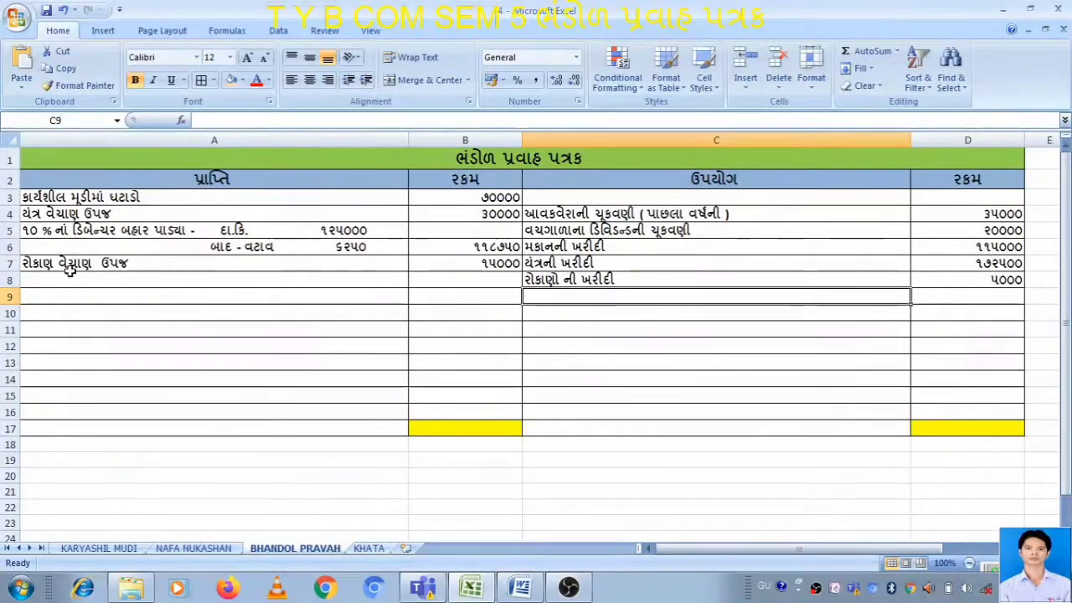
{"action": "double_click", "coordinate": [67, 296]}
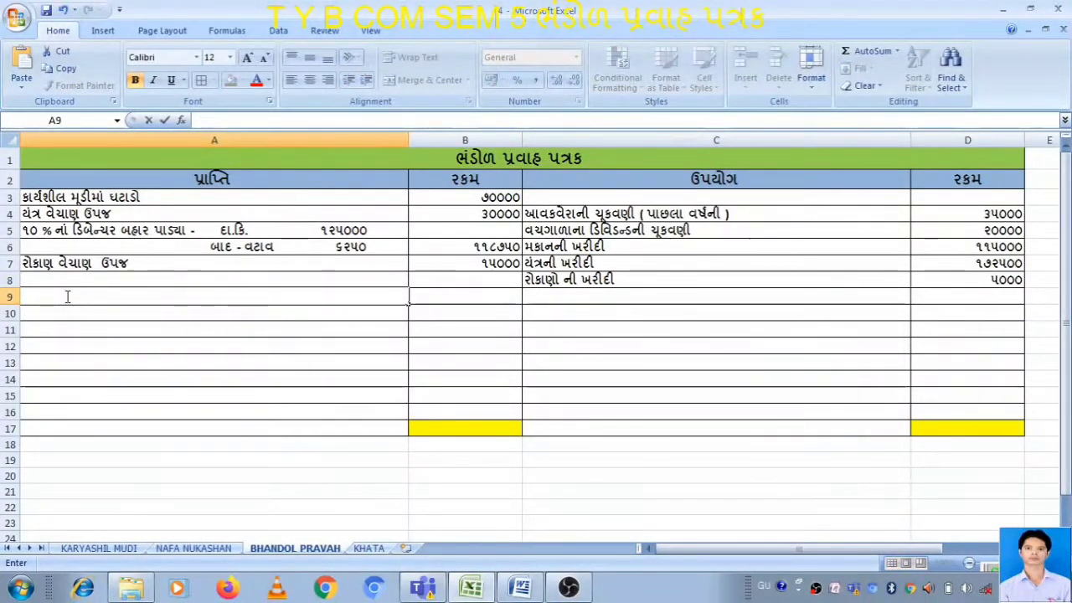
{"action": "key", "text": "BackSpace"}
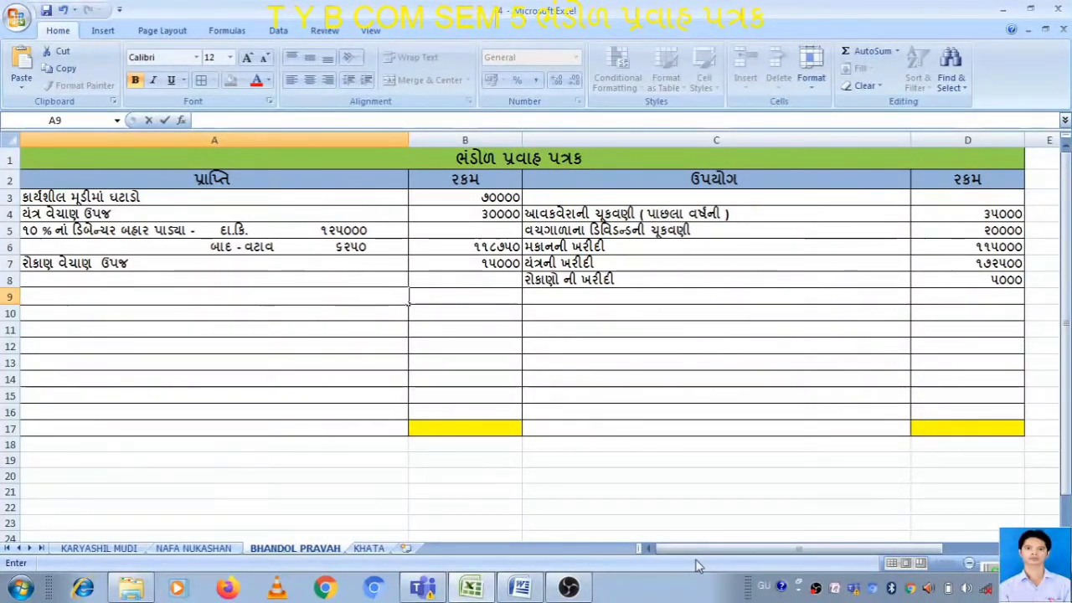
{"action": "type", "text": "સુધારેલ નફો"}
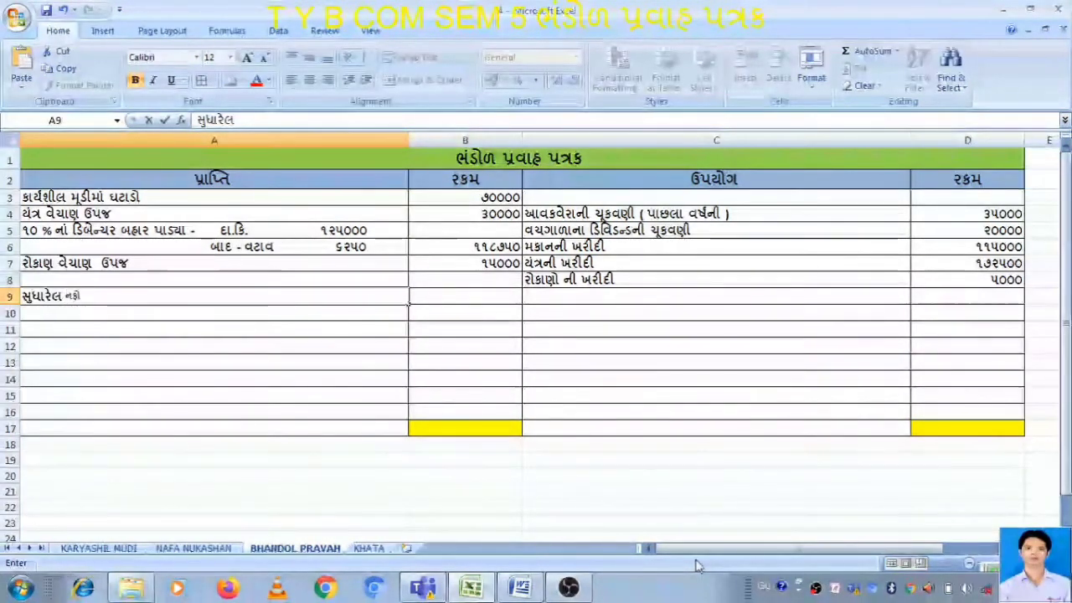
{"action": "key", "text": "Tab"}
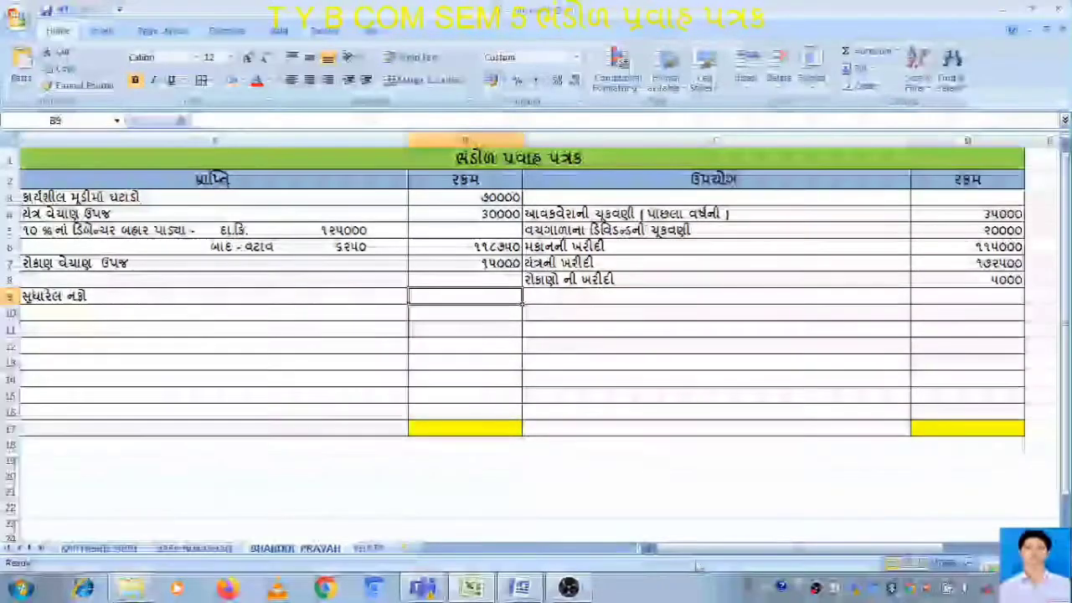
{"action": "type", "text": "૧૧૩"}
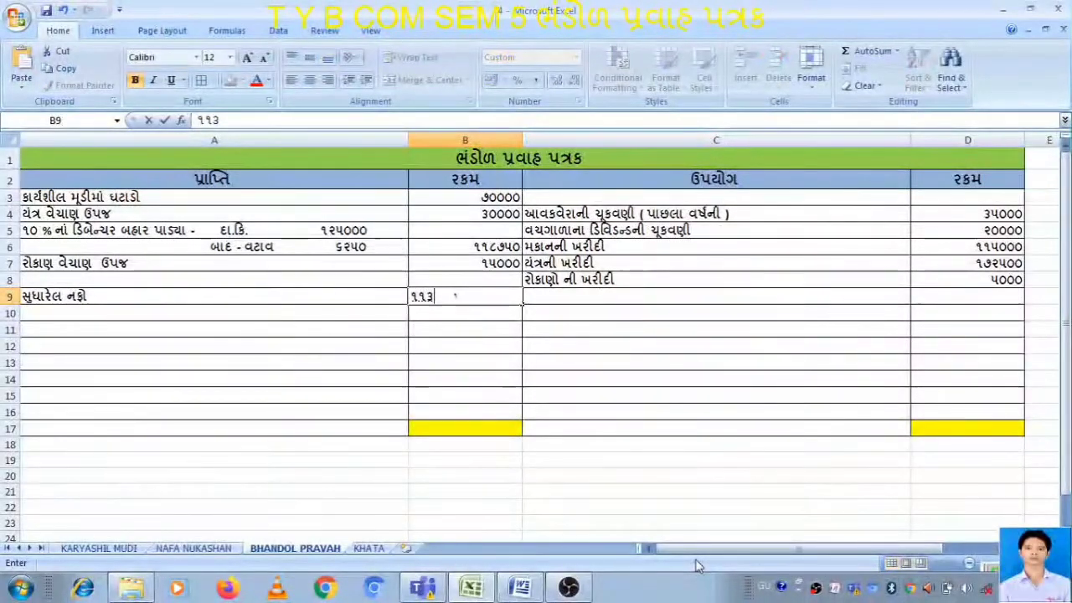
{"action": "type", "text": "૭૫૦"}
{"action": "key", "text": "Return"}
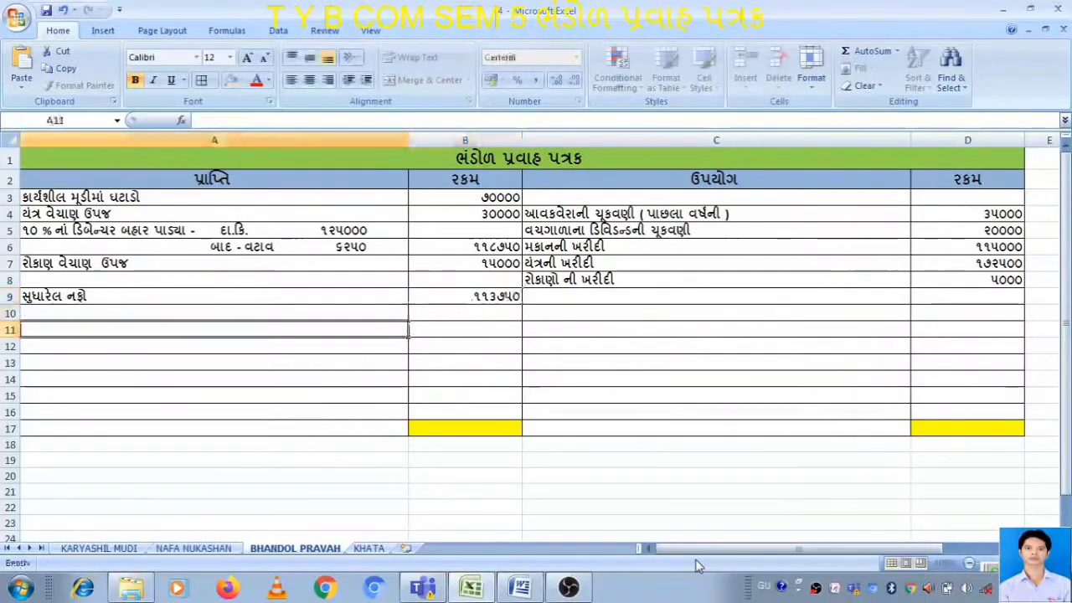
Enter ૩૪૭૫૦૦ as the receipts side total in cell B17 of the fund flow statement.
{"action": "key", "text": "Down"}
{"action": "key", "text": "Down"}
{"action": "key", "text": "Down"}
{"action": "key", "text": "Down"}
{"action": "key", "text": "Down"}
{"action": "key", "text": "Down"}
{"action": "key", "text": "Down"}
{"action": "key", "text": "Right"}
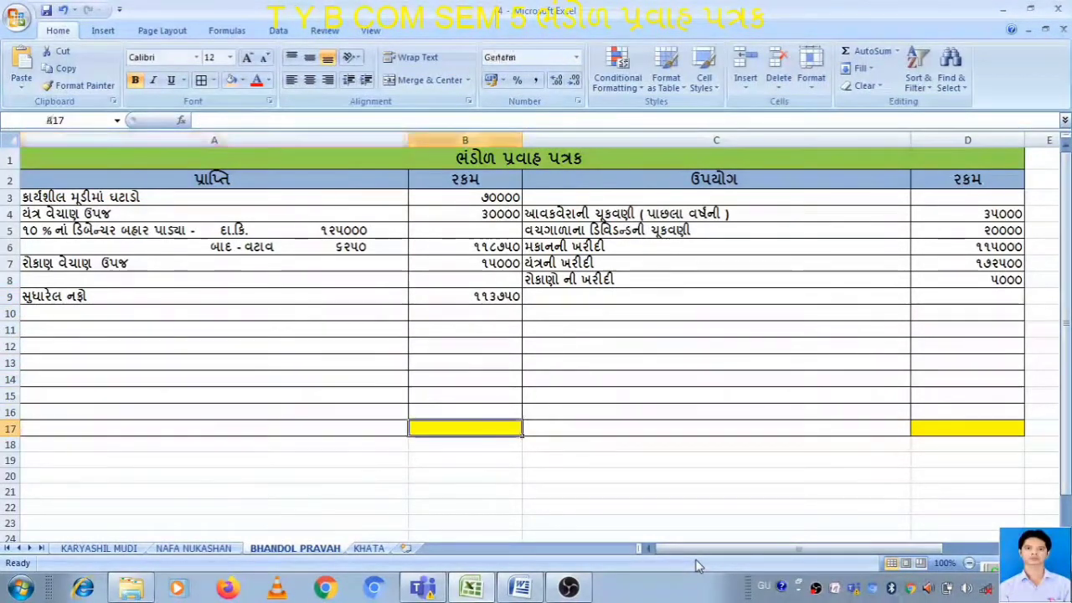
{"action": "type", "text": "૩૪"}
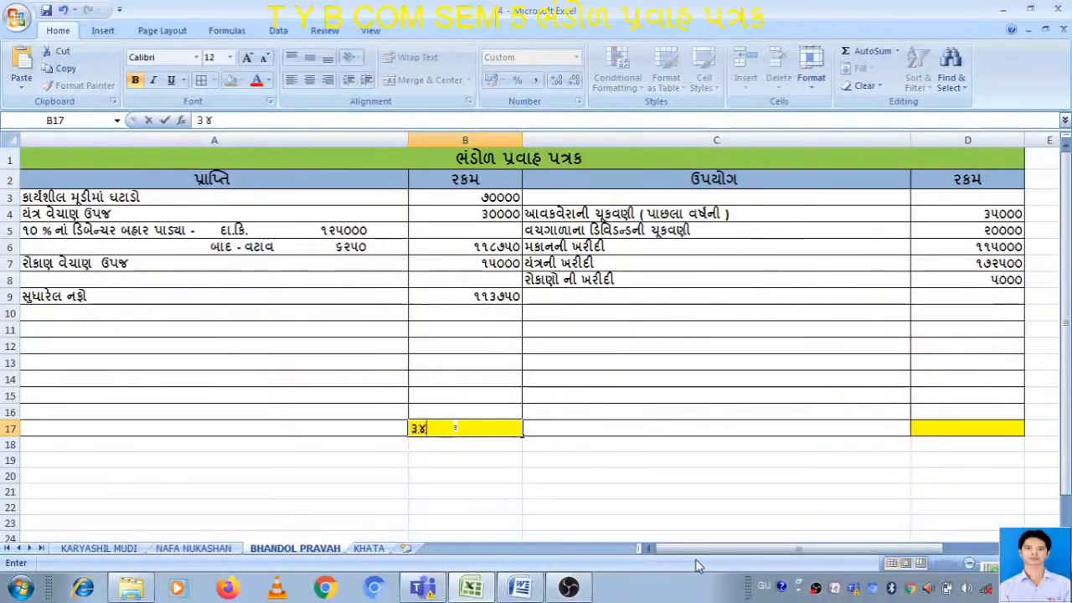
{"action": "type", "text": "૭૫૦૦"}
Enter the matching total ૩૪૭૫૦૦ for the uses side in cell D17 of the fund flow statement.
{"action": "key", "text": "Right"}
{"action": "key", "text": "Right"}
{"action": "key", "text": "Right"}
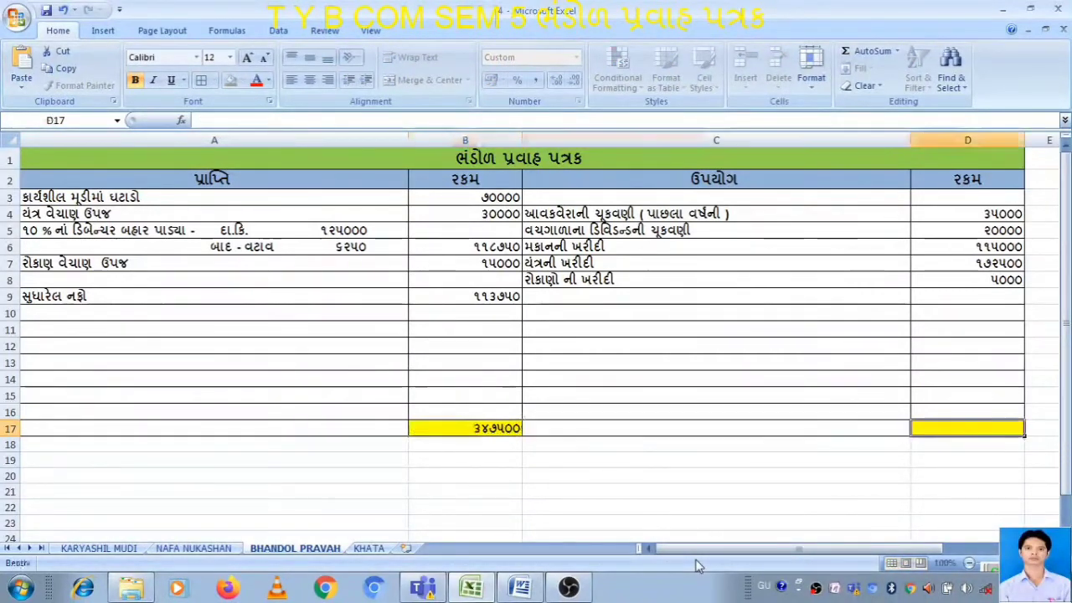
{"action": "key", "text": "Left"}
{"action": "type", "text": "૩૪૭"}
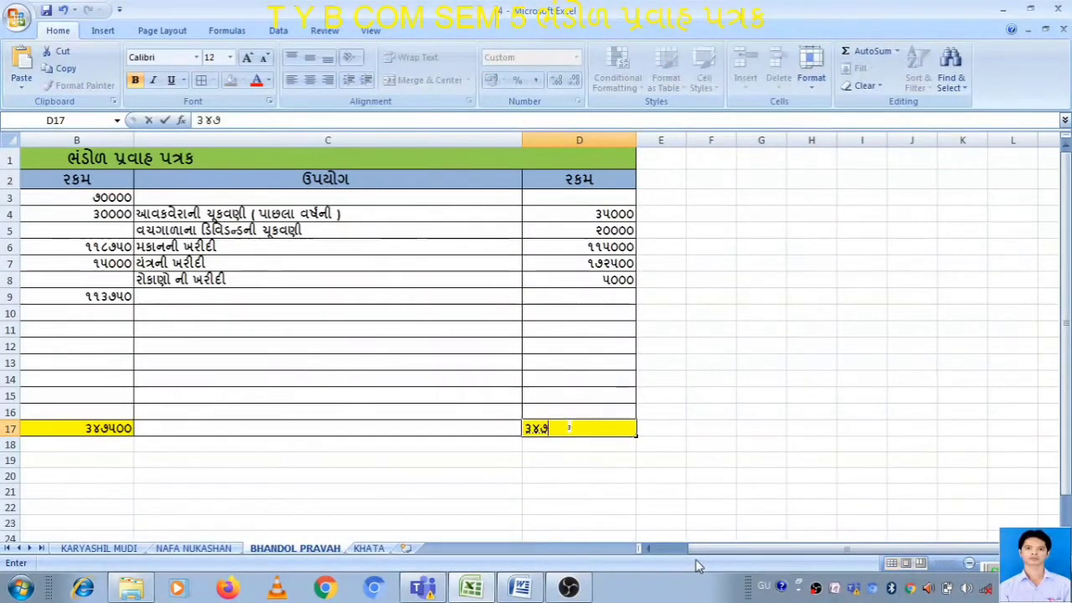
{"action": "key", "text": "Return"}
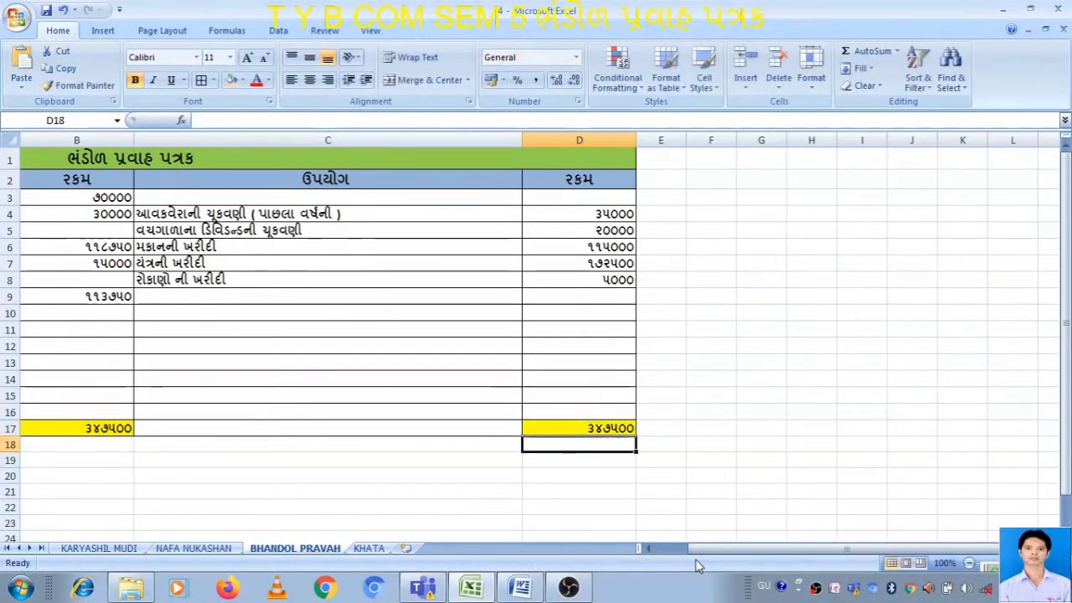
{"action": "key", "text": "Right"}
{"action": "key", "text": "Right"}
{"action": "key", "text": "Right"}
{"action": "key", "text": "Right"}
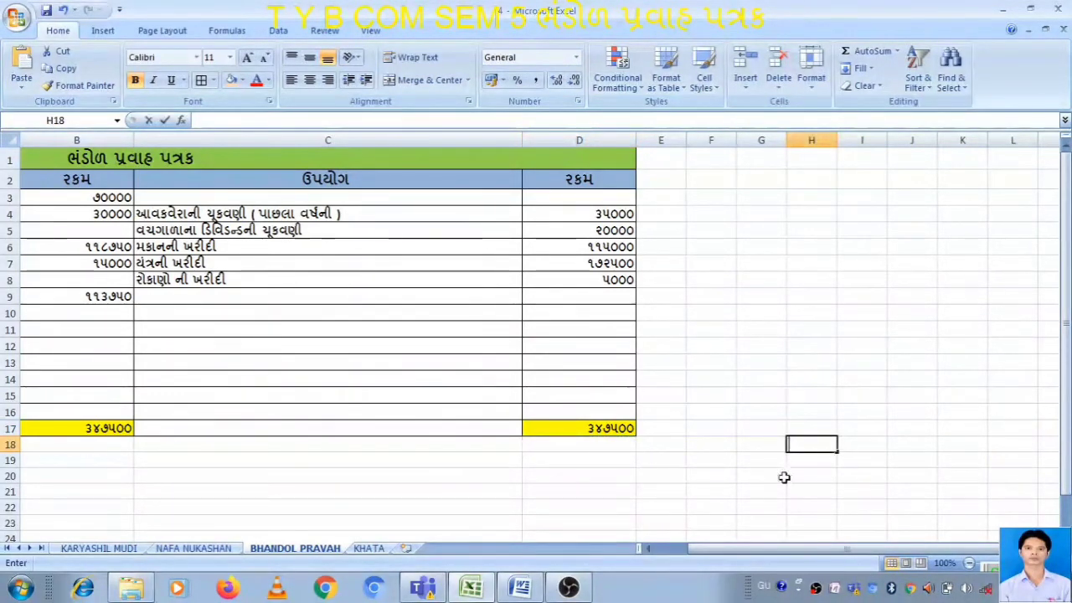
{"action": "scroll", "coordinate": [586, 460], "scroll_direction": "left", "scroll_amount": 2}
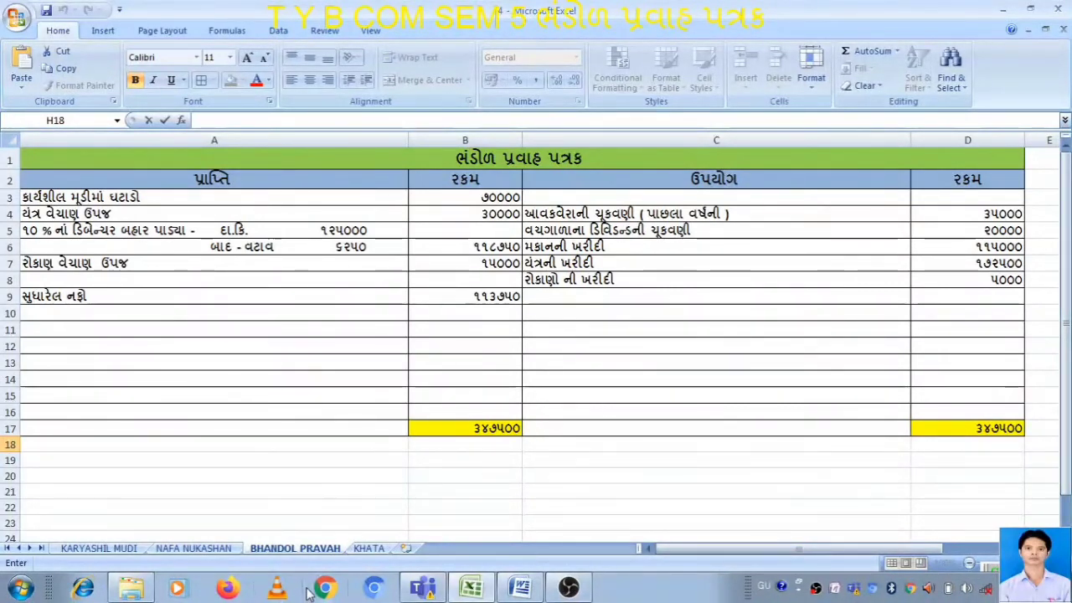
Switch to VLC media player and play the OUTRO.mp4 video.
{"action": "left_click", "coordinate": [276, 587]}
{"action": "left_click", "coordinate": [15, 557]}
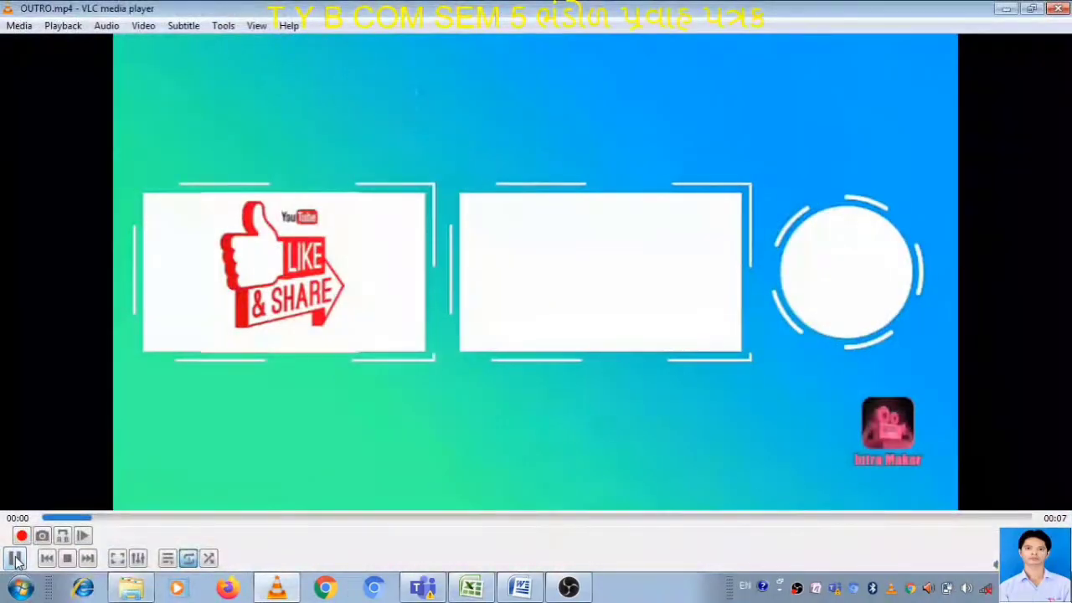